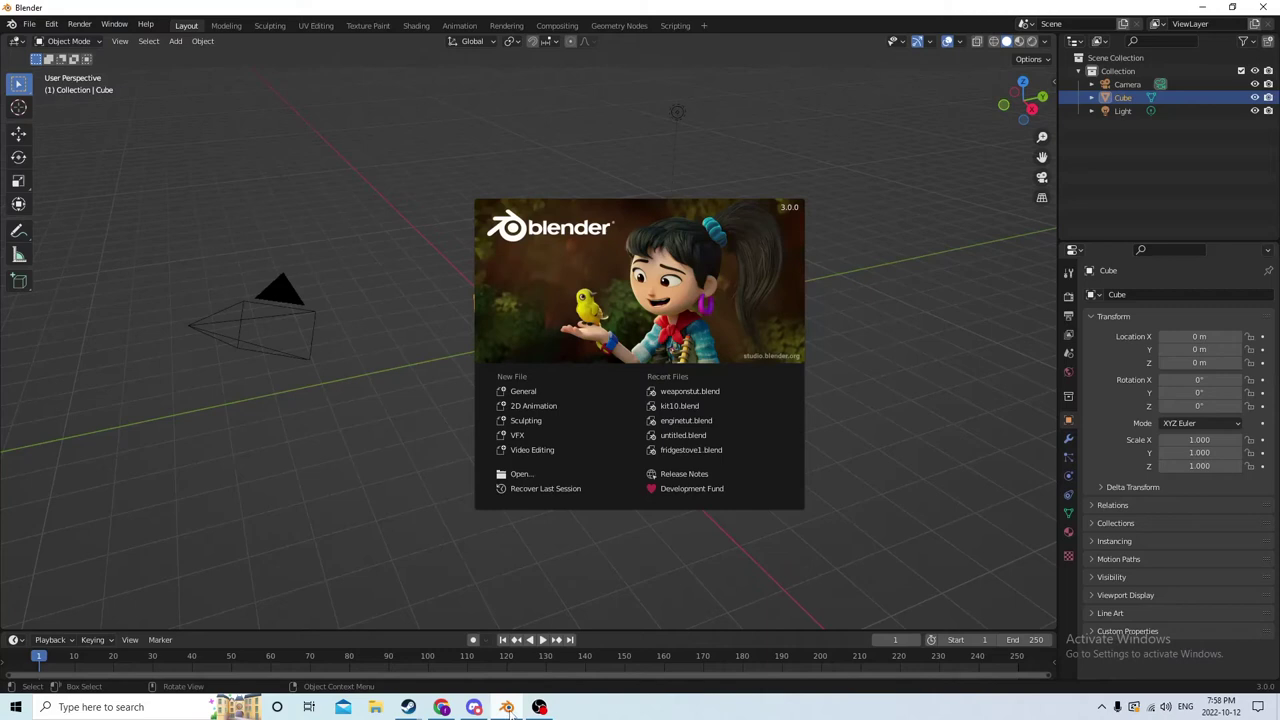
# Step: Close the splash screen and delete the default Camera
pyautogui.click(387, 419)
pyautogui.moveTo(387, 419); pyautogui.dragTo(489, 443, button='middle')
pyautogui.scroll(-3, 445, 465)
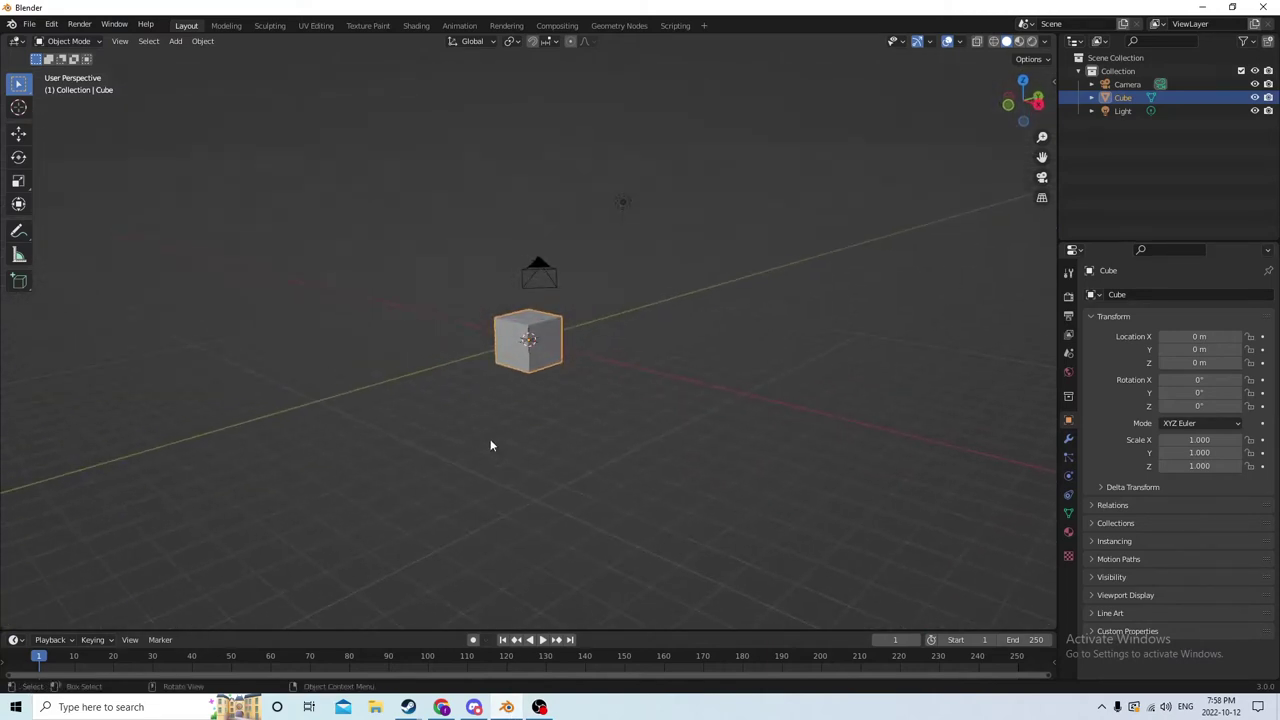
pyautogui.click(534, 277)
pyautogui.moveTo(540, 289); pyautogui.dragTo(681, 230, button='middle')
pyautogui.scroll(3, 561, 344)
pyautogui.press('Delete')
# Step: Delete the default Light and select the Cube
pyautogui.click(724, 205)
pyautogui.press('Delete')
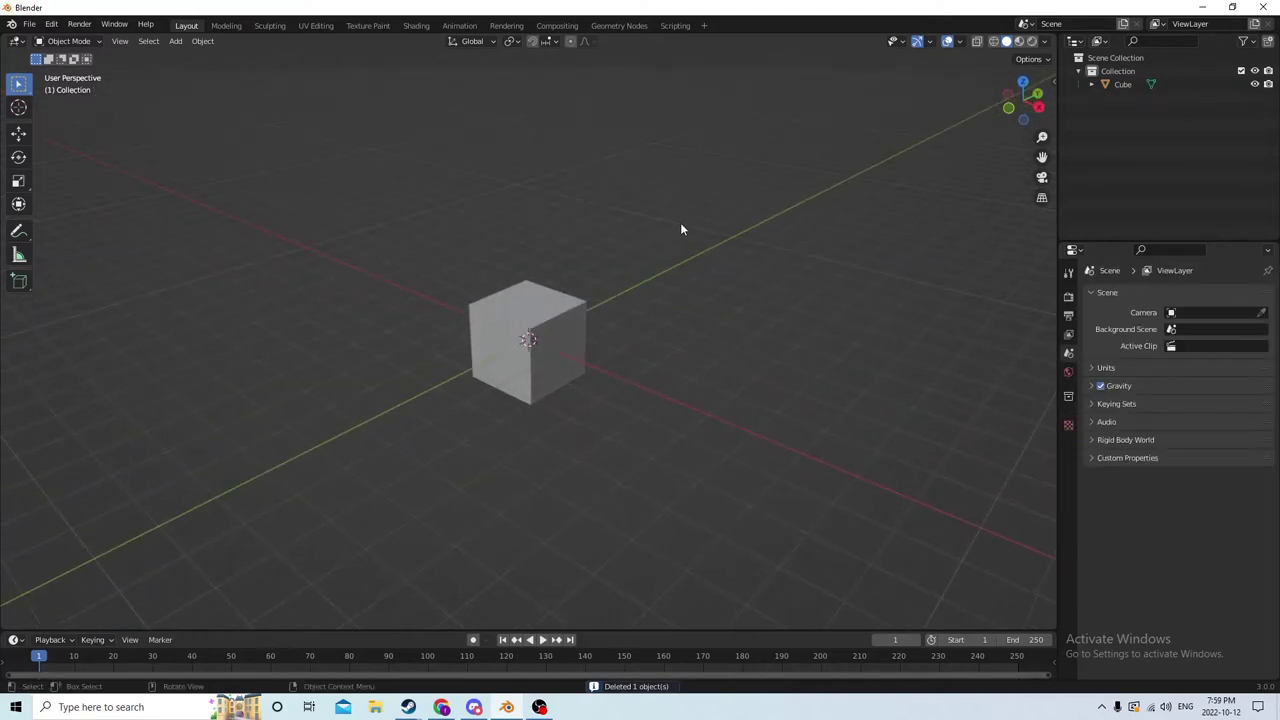
pyautogui.scroll(2, 609, 262)
pyautogui.click(561, 312)
pyautogui.moveTo(561, 312); pyautogui.dragTo(502, 287, button='middle')
pyautogui.scroll(-2, 466, 294)
# Step: Choose Local in the viewport header's Transform Orientations list instead of Global
pyautogui.scroll(2, 502, 287)
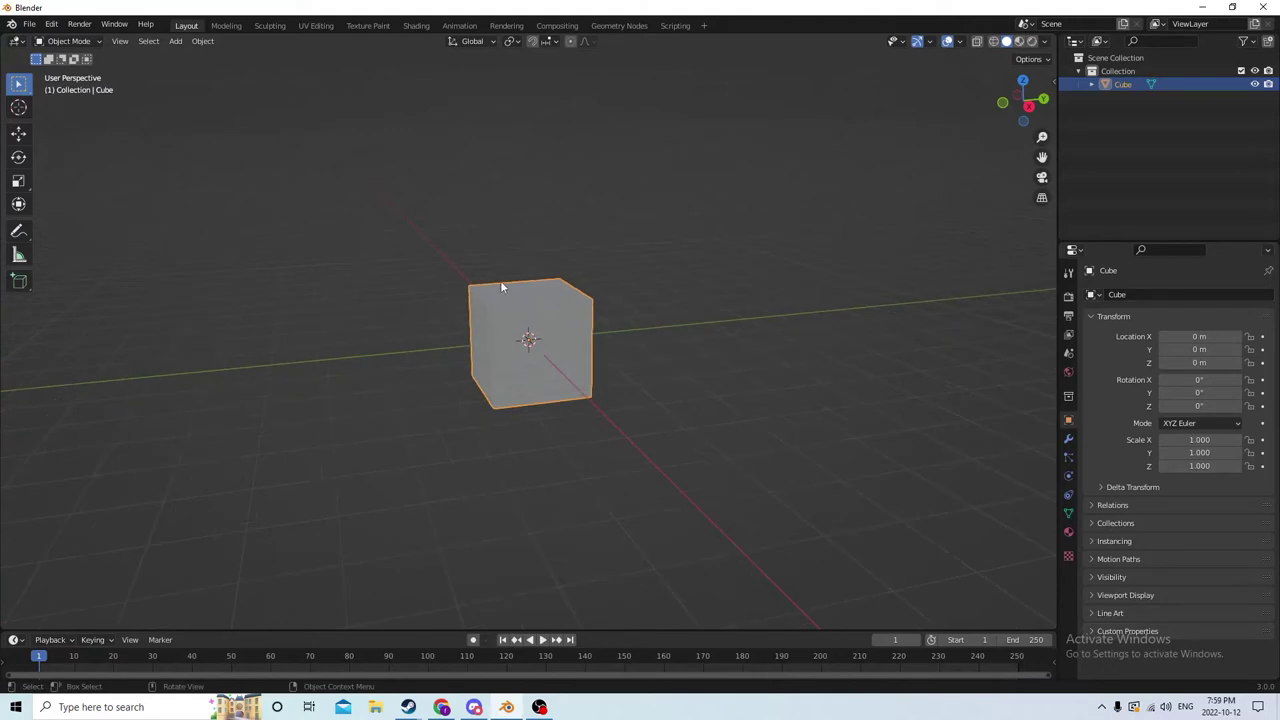
pyautogui.click(483, 43)
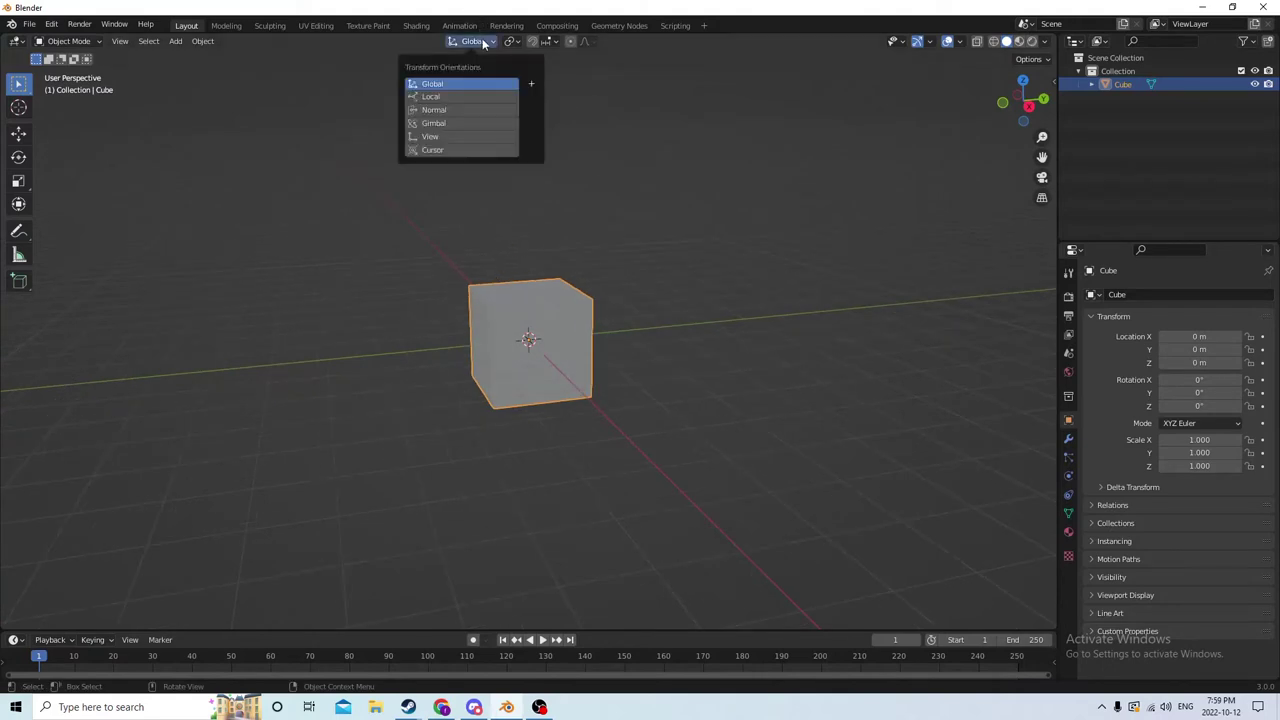
pyautogui.click(453, 97)
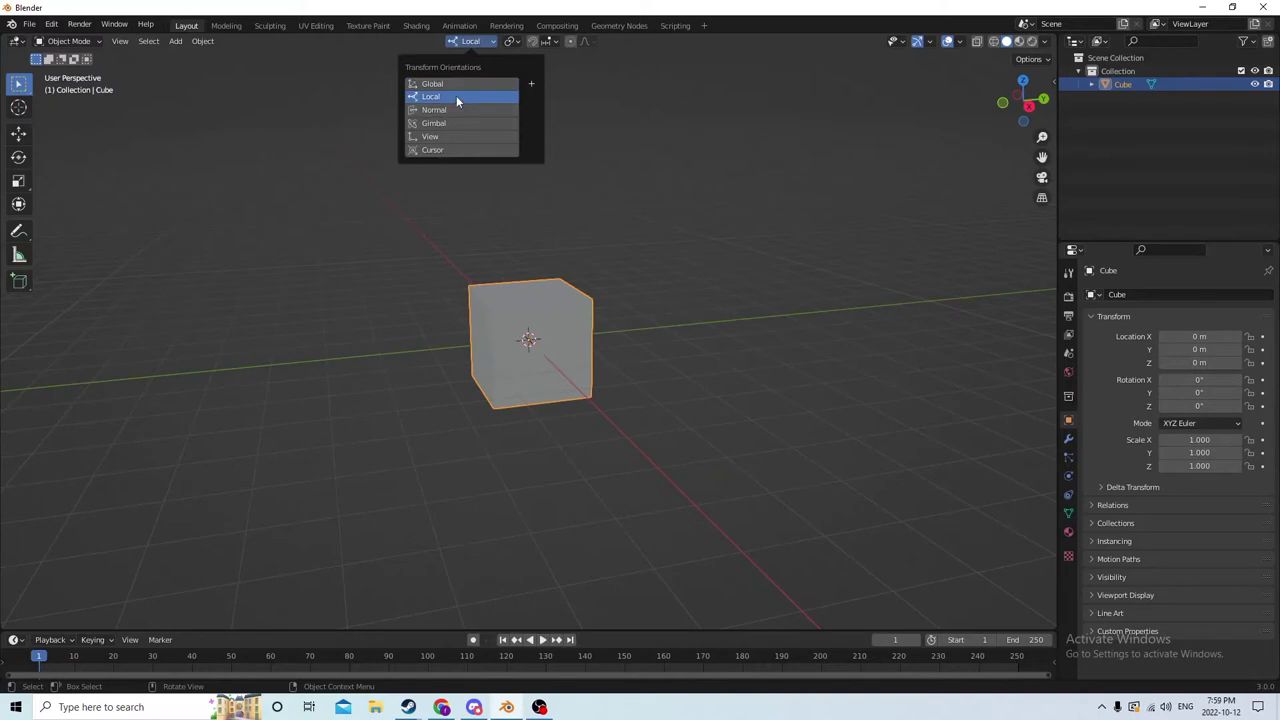
pyautogui.moveTo(712, 198)
pyautogui.mouseDown(button='middle')
pyautogui.moveTo(695, 190)
pyautogui.moveTo(705, 197)
pyautogui.mouseUp(button='middle')
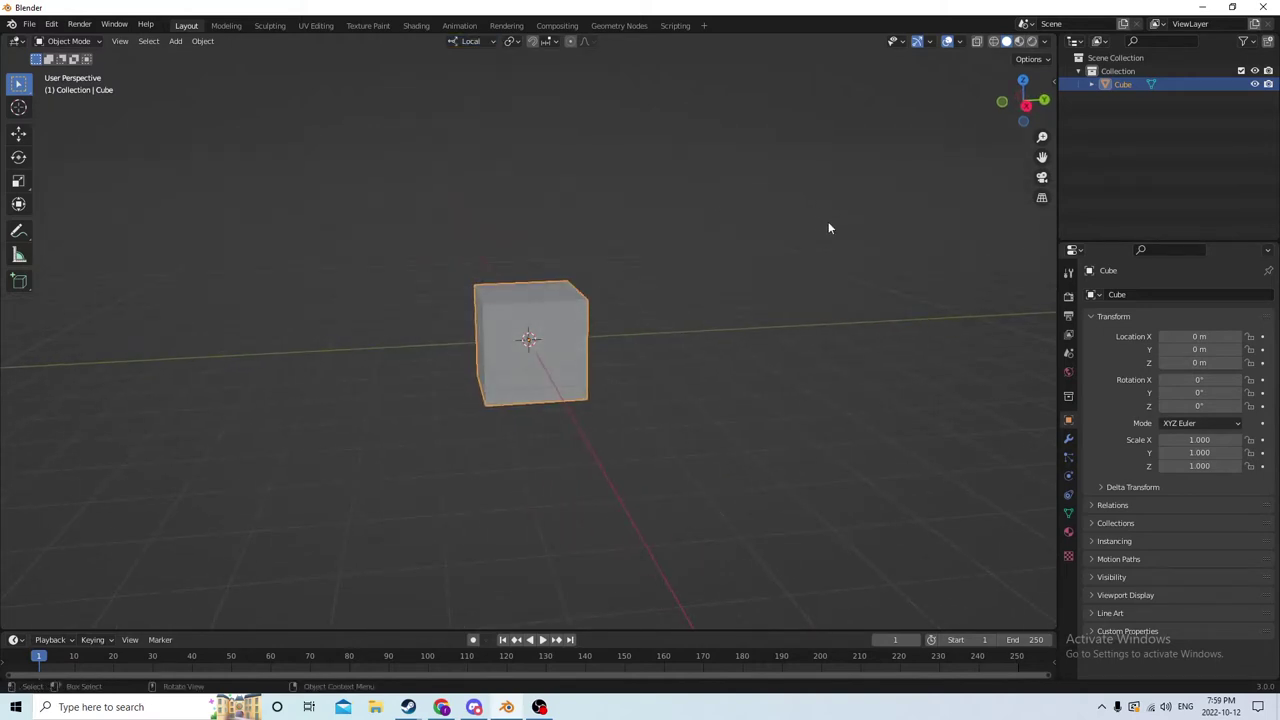
pyautogui.moveTo(826, 240); pyautogui.dragTo(777, 227, button='middle')
pyautogui.scroll(2, 778, 266)
pyautogui.scroll(2, 766, 256)
pyautogui.scroll(-3, 673, 252)
pyautogui.scroll(4, 754, 231)
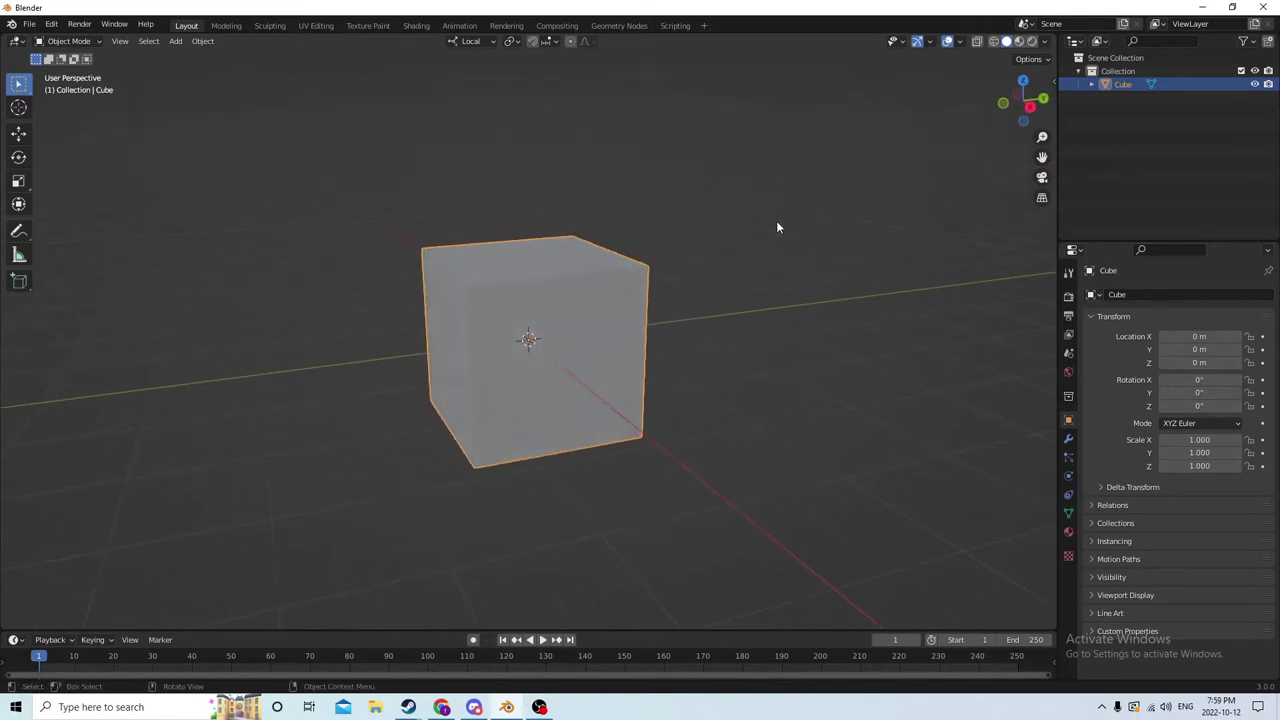
# Step: Set the viewport overlay grid Scale to 0.01
pyautogui.click(961, 42)
pyautogui.click(930, 121)
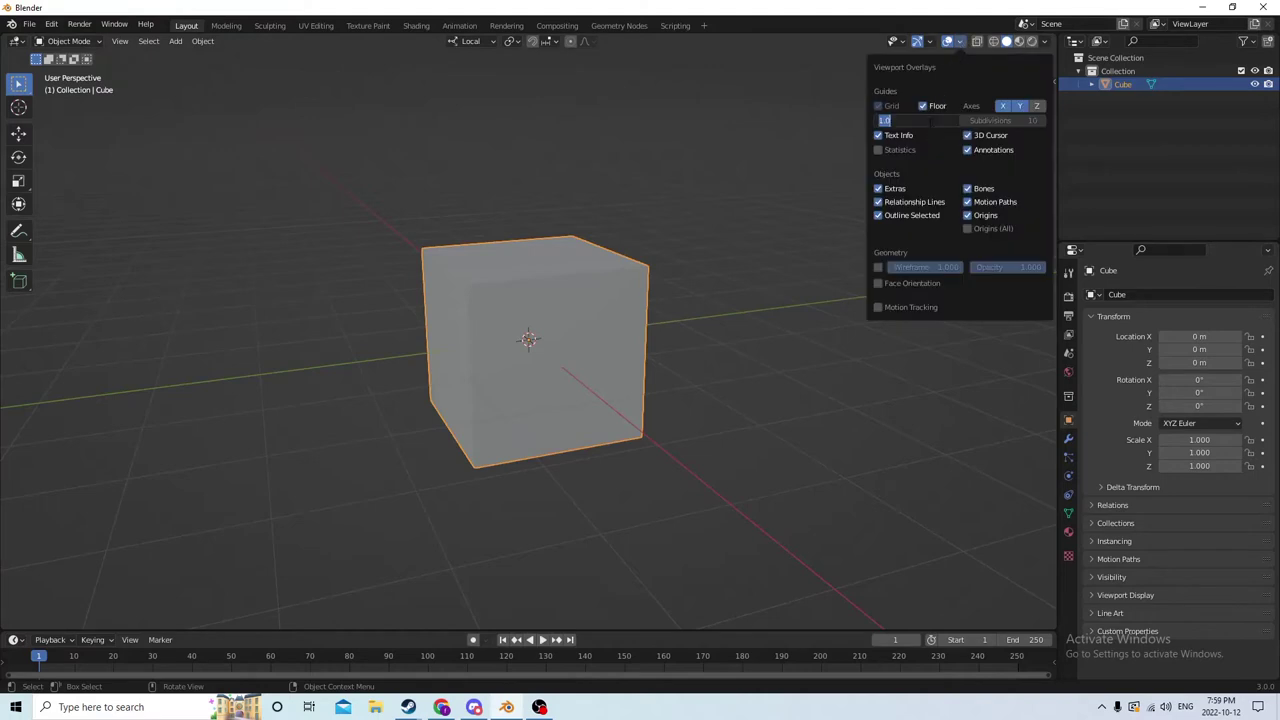
pyautogui.write('.01')
pyautogui.press('Return')
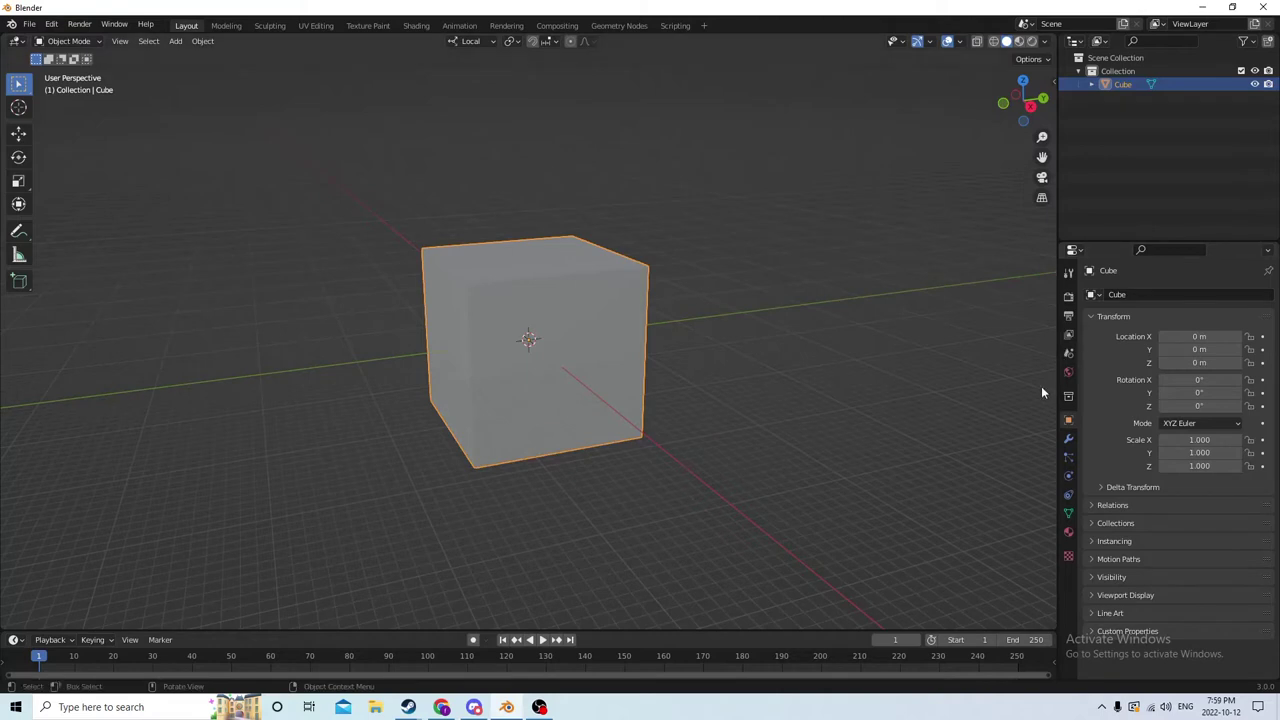
# Step: Set the Unit Scale to 0.01 in Scene Properties > Units
pyautogui.click(1069, 356)
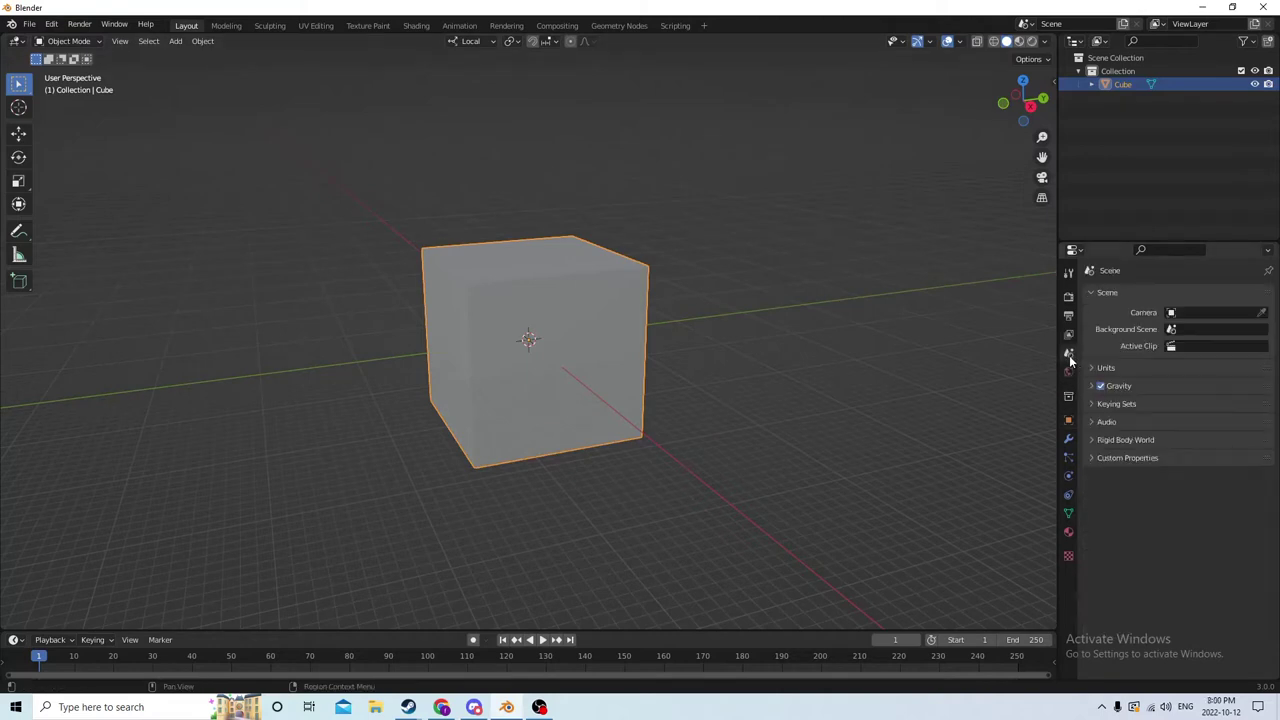
pyautogui.click(1118, 367)
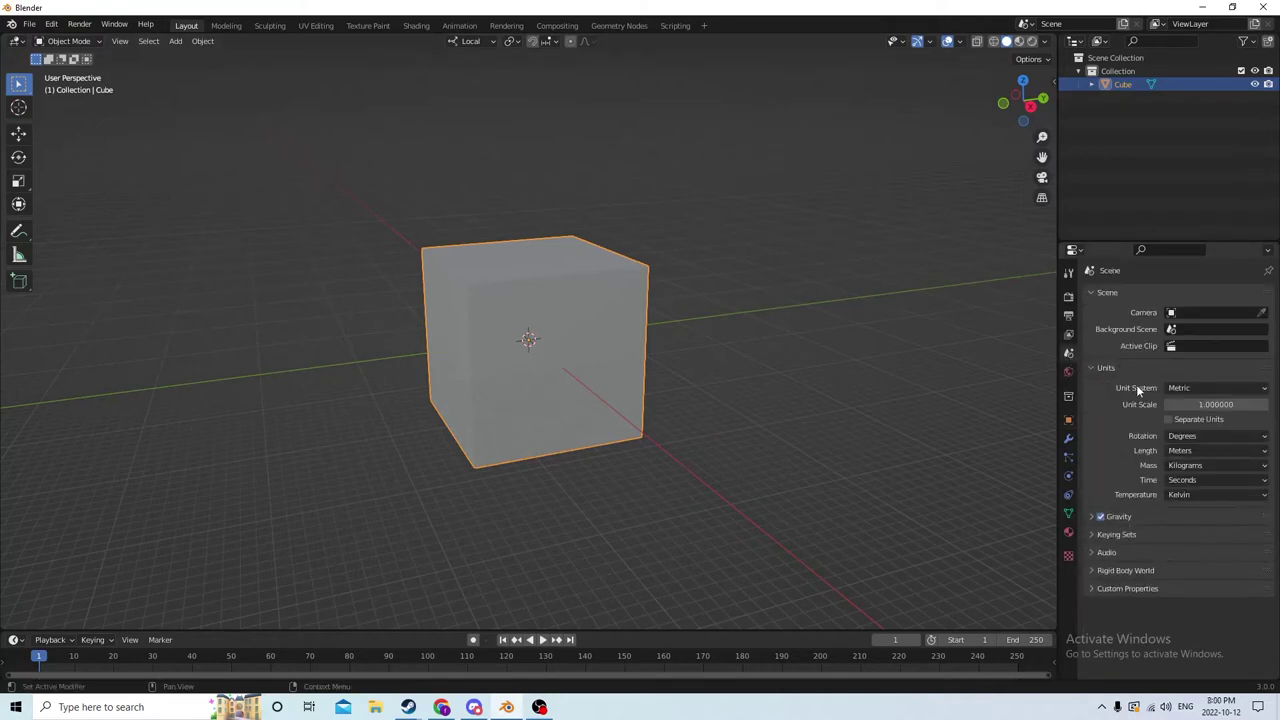
pyautogui.click(1203, 405)
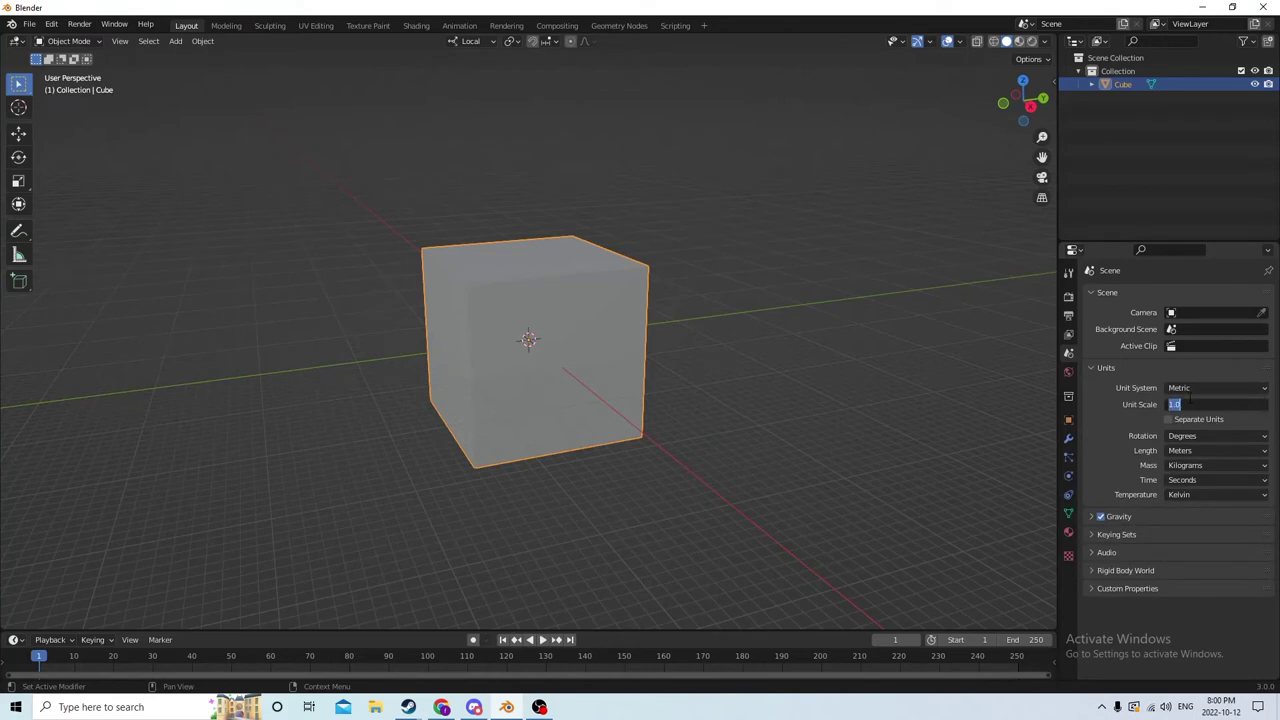
pyautogui.press('Return')
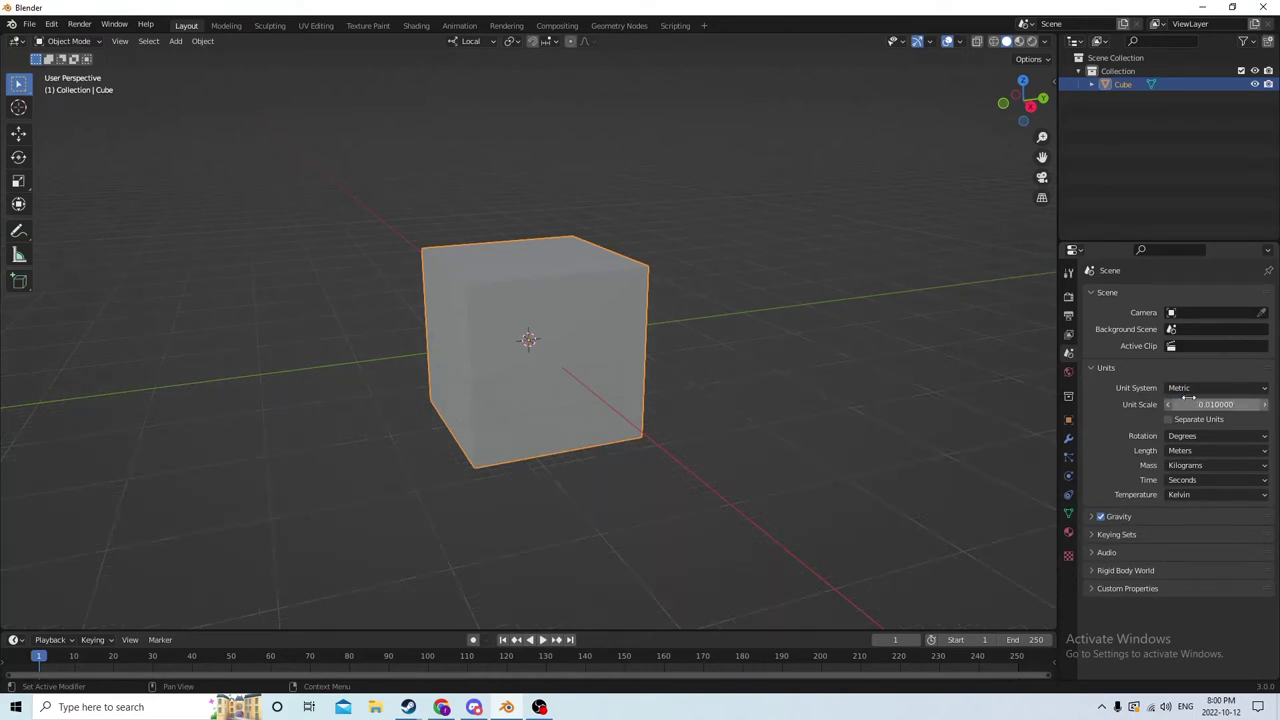
pyautogui.moveTo(738, 211)
pyautogui.mouseDown(button='middle')
pyautogui.moveTo(729, 186)
pyautogui.moveTo(760, 226)
pyautogui.moveTo(763, 160)
pyautogui.moveTo(810, 201)
pyautogui.moveTo(914, 220)
pyautogui.moveTo(672, 195)
pyautogui.moveTo(763, 172)
pyautogui.moveTo(791, 175)
pyautogui.moveTo(530, 212)
pyautogui.moveTo(683, 234)
pyautogui.moveTo(787, 223)
pyautogui.moveTo(811, 203)
pyautogui.moveTo(749, 203)
pyautogui.mouseUp(button='middle')
pyautogui.scroll(2, 730, 186)
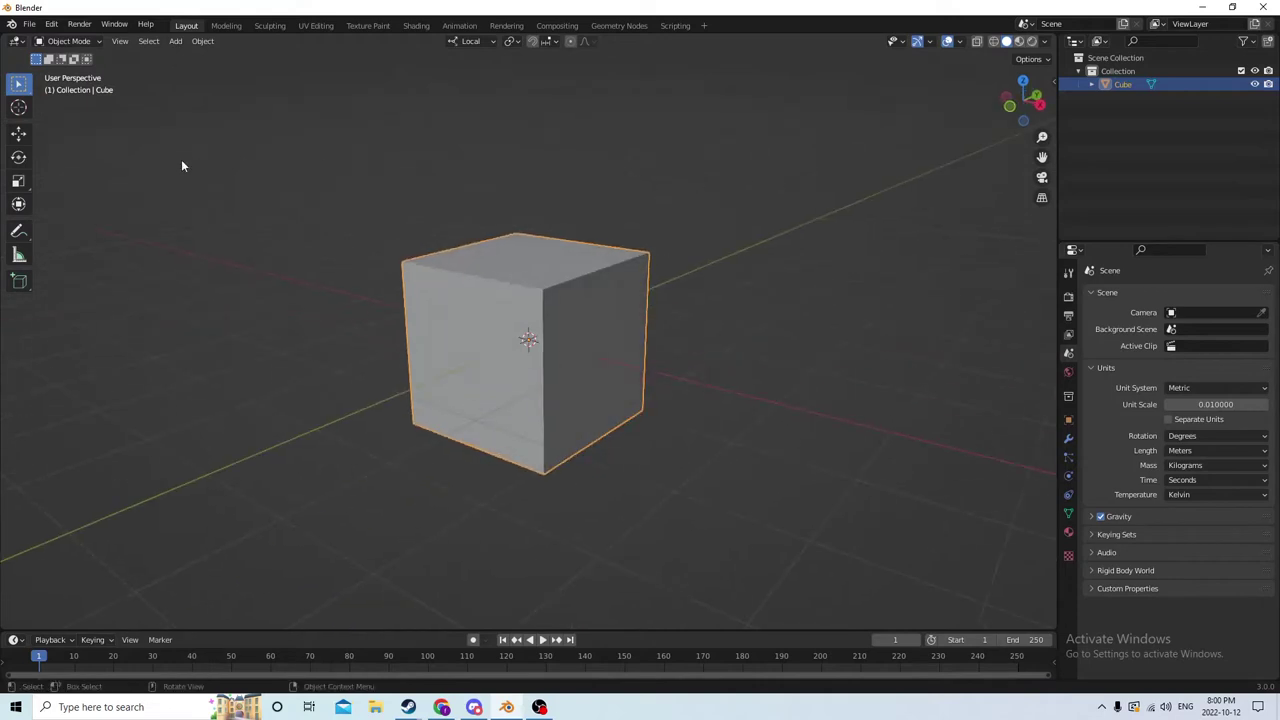
# Step: Flatten the cube along its Z axis with the Scale tool
pyautogui.click(18, 180)
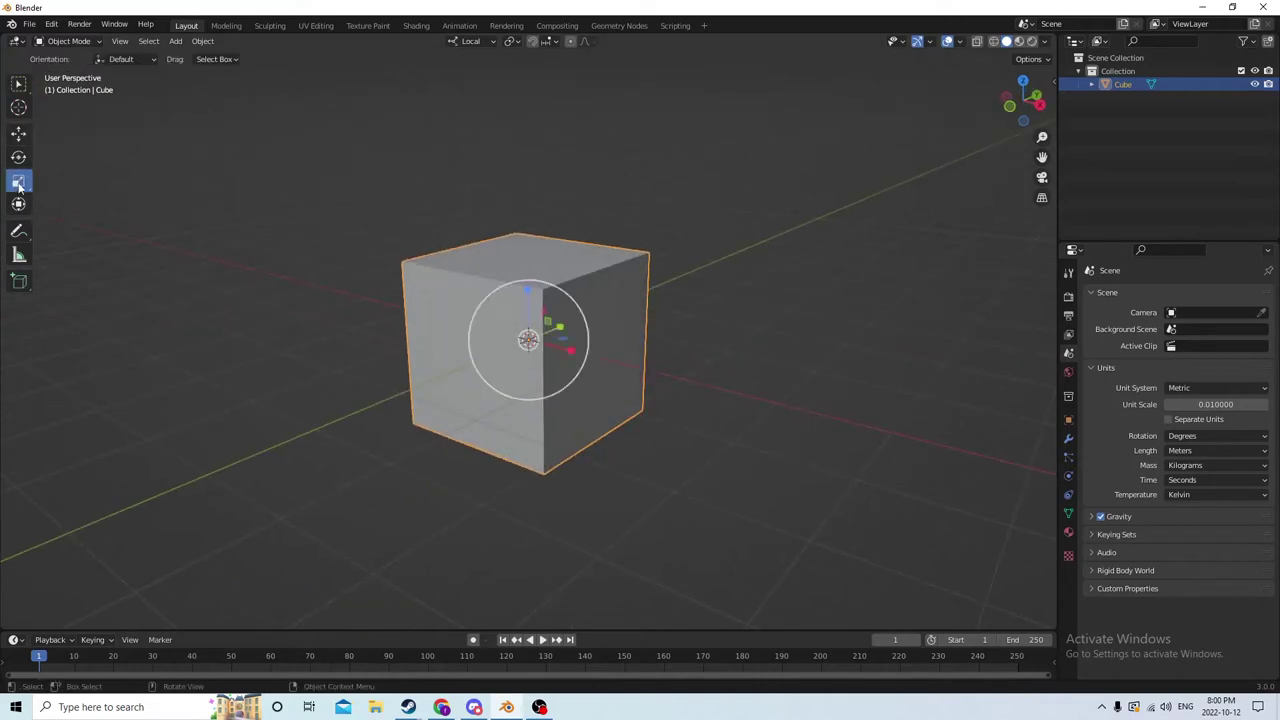
pyautogui.moveTo(40, 170); pyautogui.dragTo(145, 152, button='middle')
pyautogui.moveTo(539, 301); pyautogui.dragTo(547, 222, button='middle')
pyautogui.moveTo(529, 289); pyautogui.dragTo(524, 338)
pyautogui.moveTo(500, 294); pyautogui.dragTo(696, 323, button='middle')
# Step: Enlarge the flattened cube uniformly into a wide slab
pyautogui.press('s')
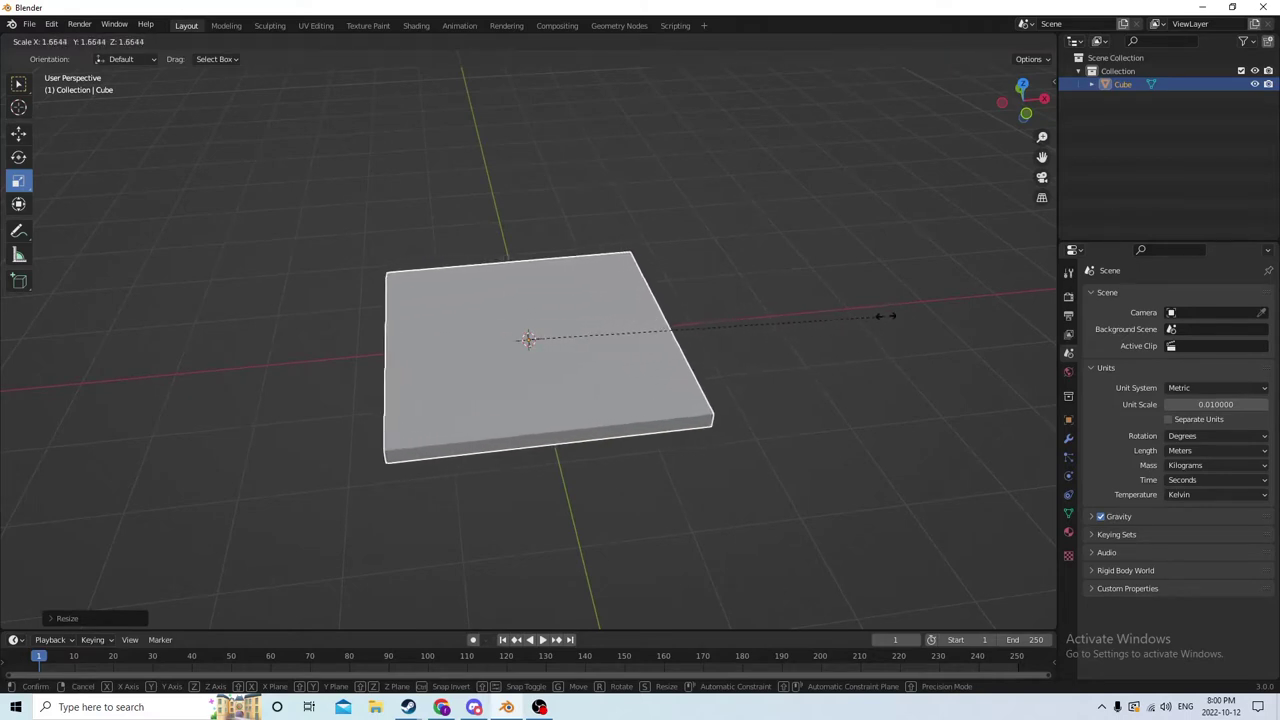
pyautogui.click(940, 309)
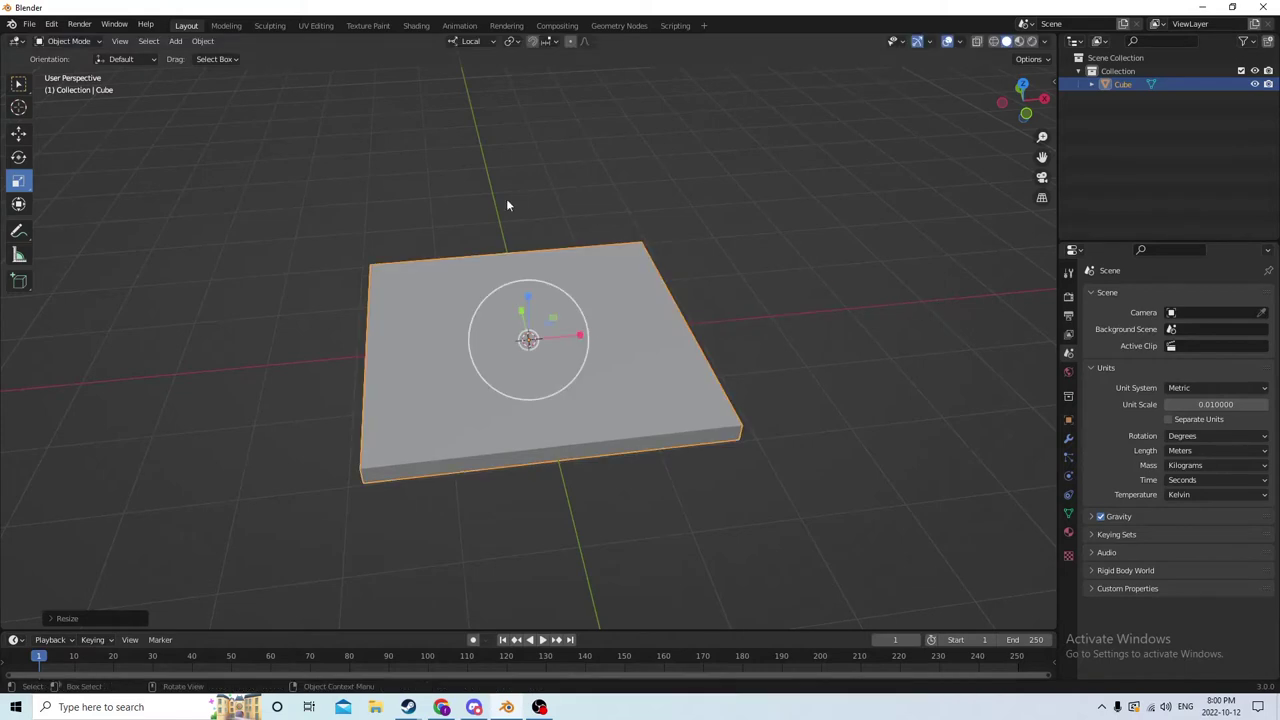
pyautogui.moveTo(506, 198); pyautogui.dragTo(643, 194, button='middle')
pyautogui.press('s')
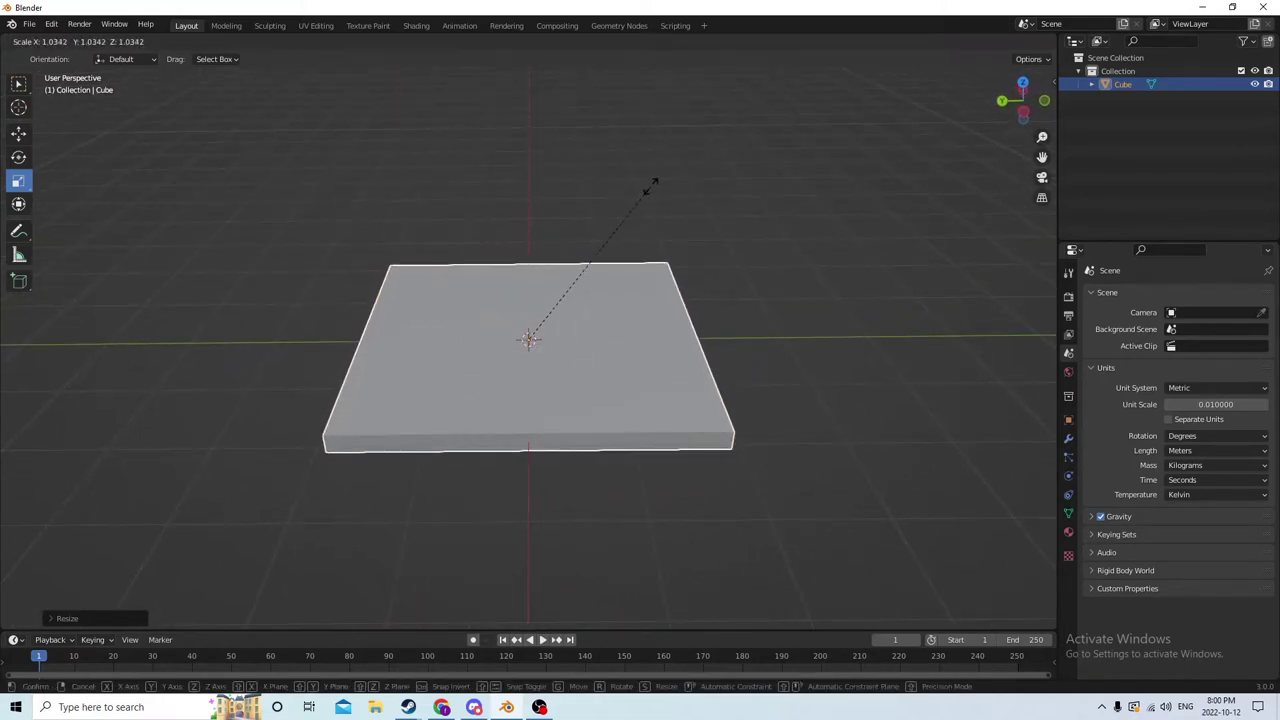
pyautogui.click(655, 186)
pyautogui.moveTo(652, 182); pyautogui.dragTo(381, 146, button='middle')
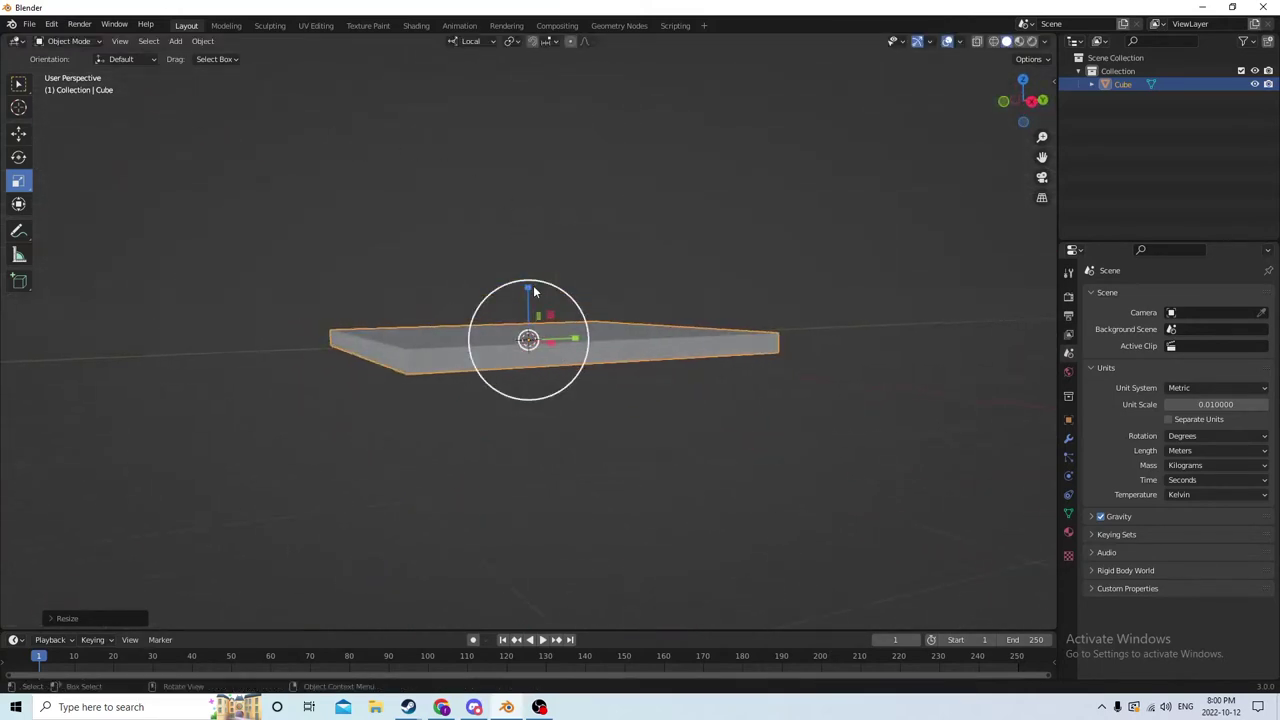
# Step: Thin the slab further along Z and return to the Move tool
pyautogui.moveTo(528, 287); pyautogui.dragTo(527, 318)
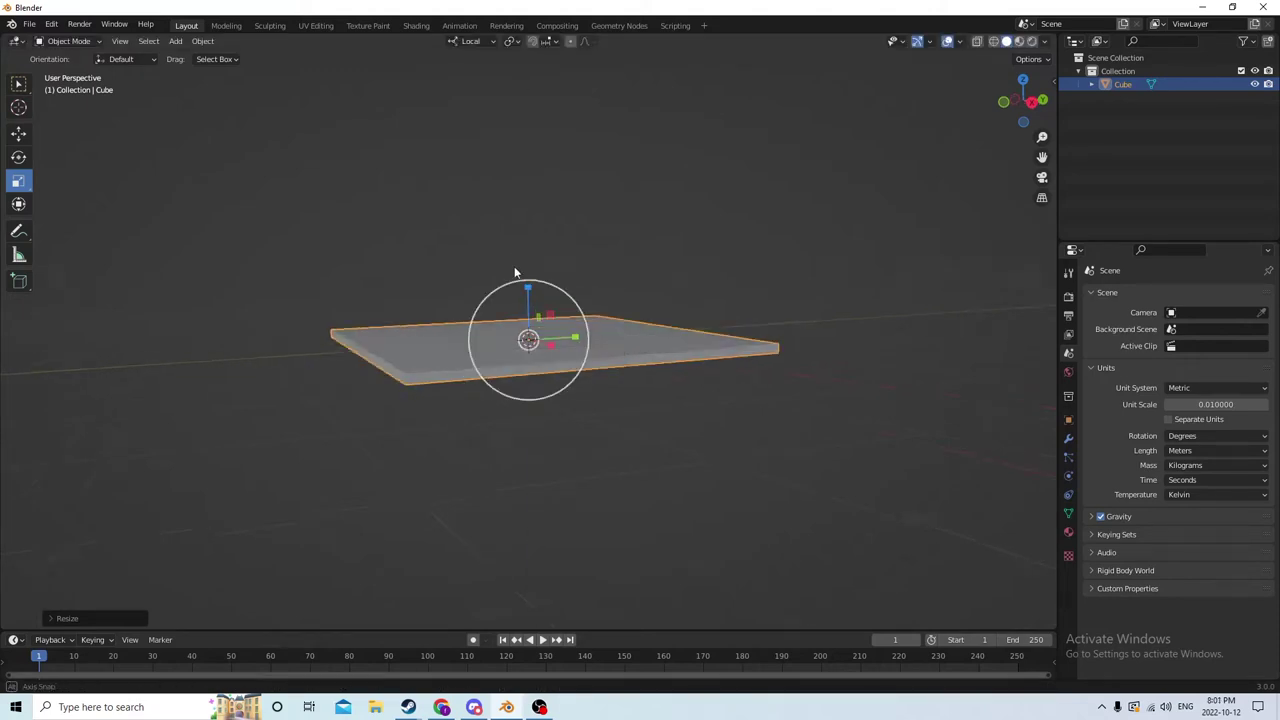
pyautogui.moveTo(527, 318); pyautogui.dragTo(530, 283, button='middle')
pyautogui.moveTo(527, 290); pyautogui.dragTo(527, 312)
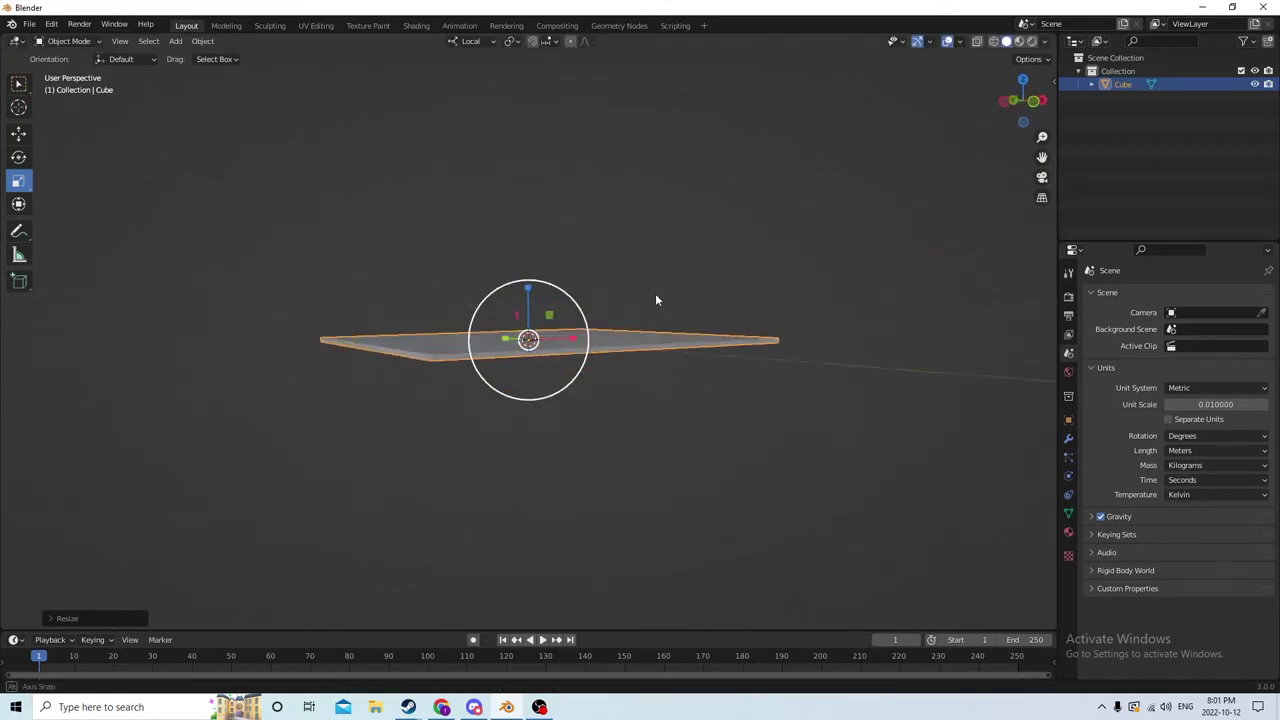
pyautogui.moveTo(657, 296); pyautogui.dragTo(524, 284, button='middle')
pyautogui.moveTo(832, 286); pyautogui.dragTo(676, 275, button='middle')
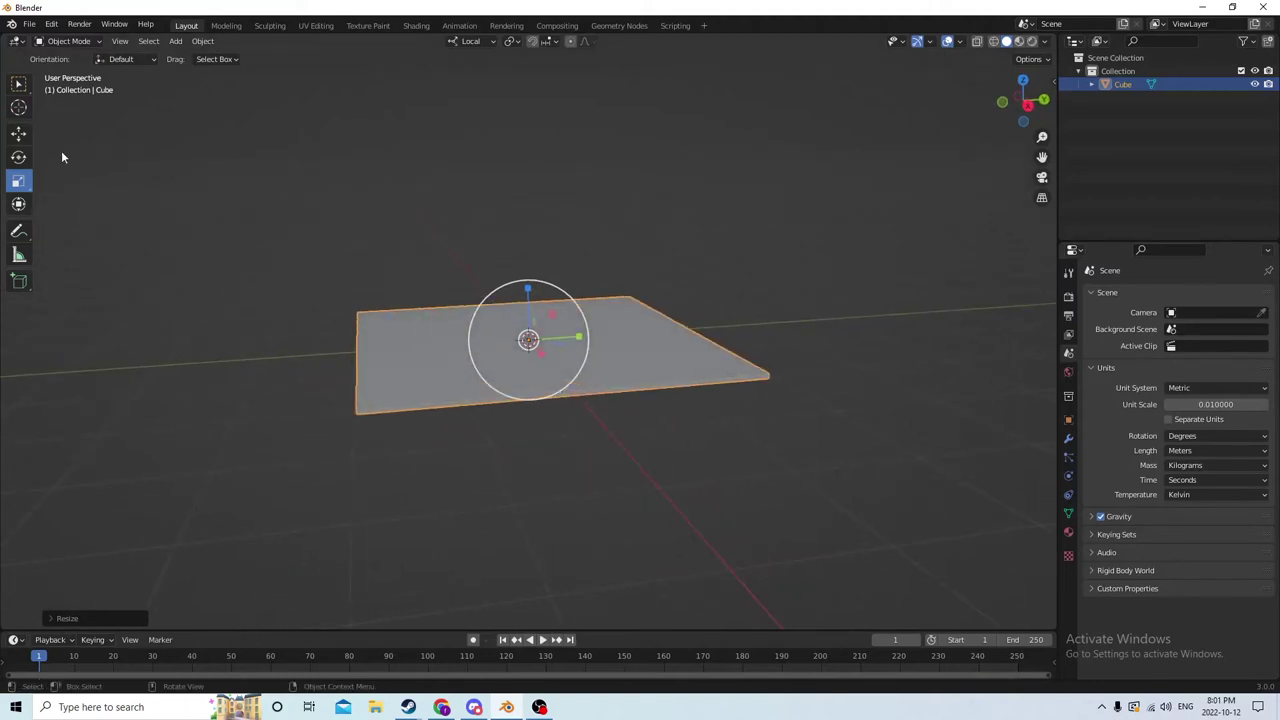
pyautogui.click(16, 137)
pyautogui.moveTo(431, 157); pyautogui.dragTo(513, 192, button='middle')
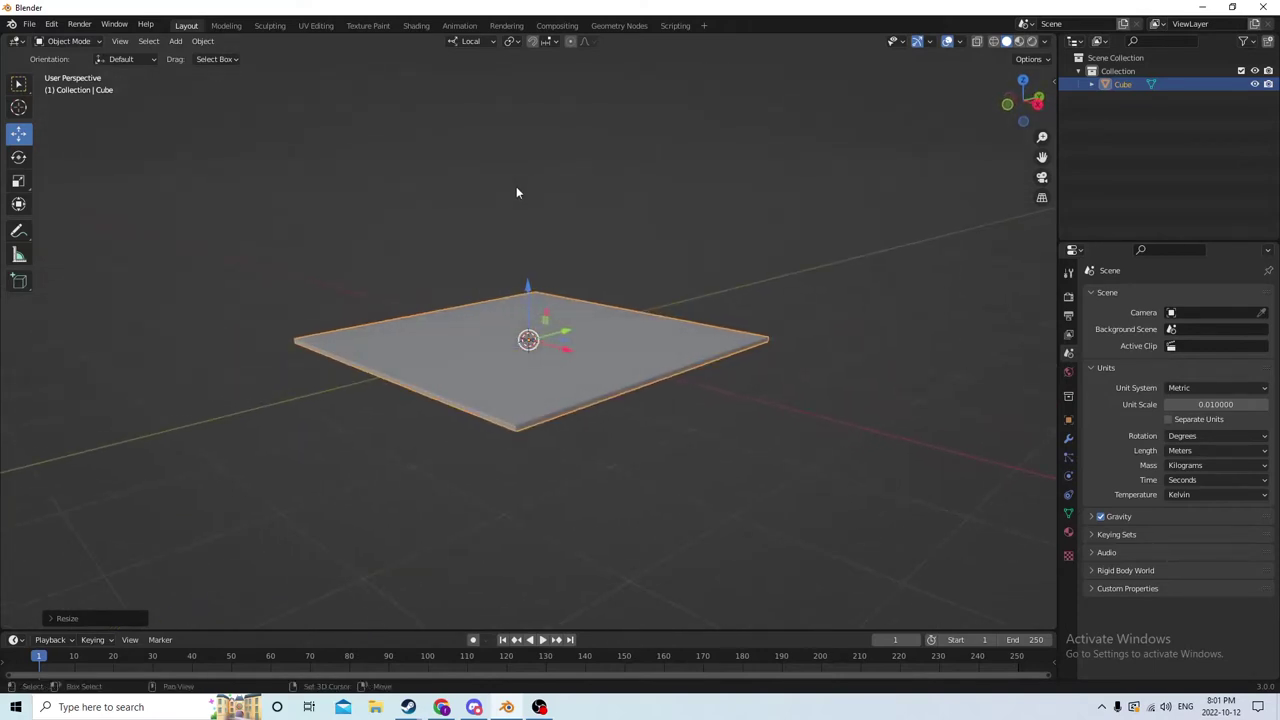
# Step: Add a new cube and scale it down into a small leg block
pyautogui.hotkey('shift', 'a')
pyautogui.moveTo(531, 191)
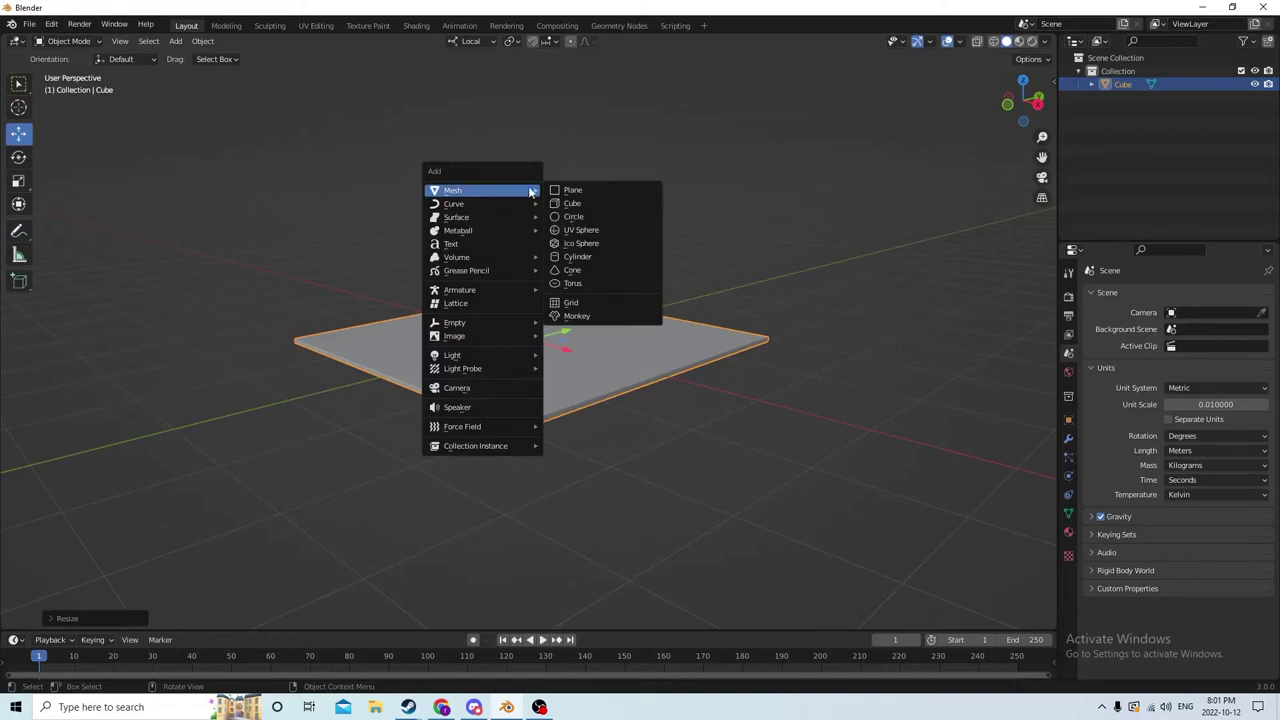
pyautogui.click(571, 204)
pyautogui.moveTo(586, 194); pyautogui.dragTo(653, 218, button='middle')
pyautogui.press('s')
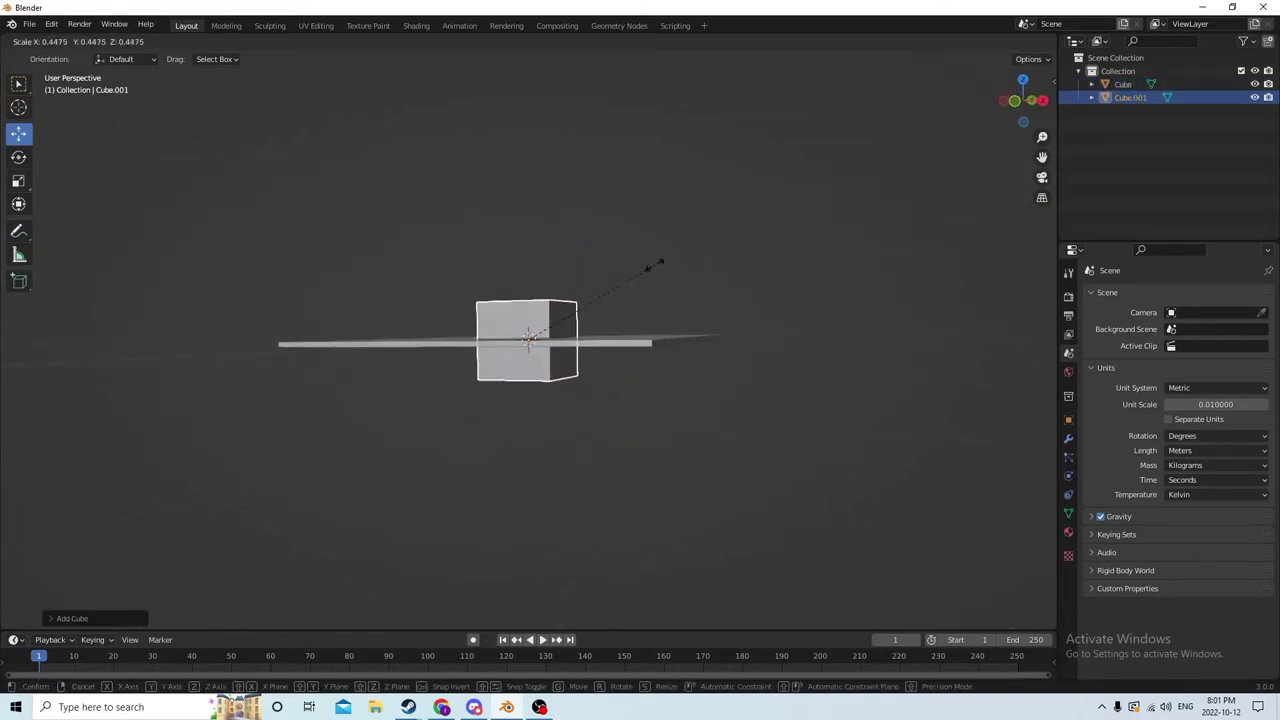
pyautogui.click(576, 293)
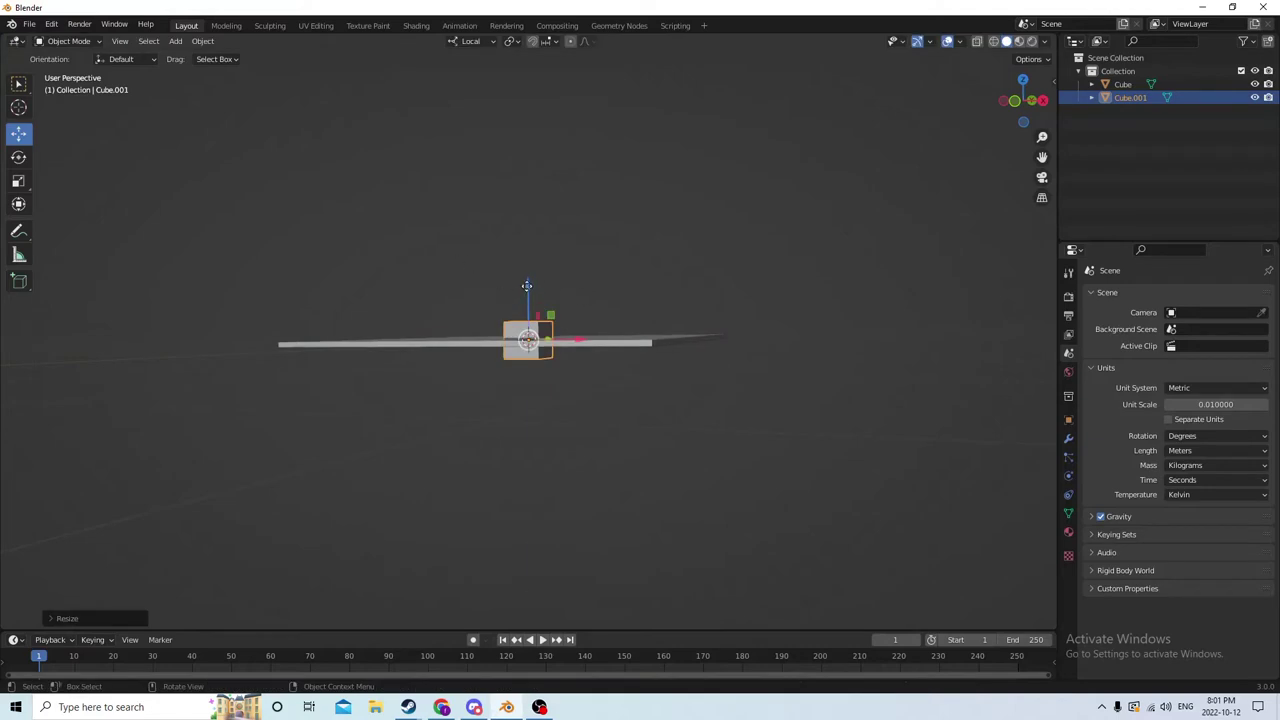
# Step: Move the small cube down and along X and Y toward a slab corner
pyautogui.moveTo(527, 286); pyautogui.dragTo(527, 308)
pyautogui.moveTo(527, 305); pyautogui.dragTo(601, 365, button='middle')
pyautogui.moveTo(580, 362); pyautogui.dragTo(740, 357)
pyautogui.moveTo(740, 357); pyautogui.dragTo(588, 371, button='middle')
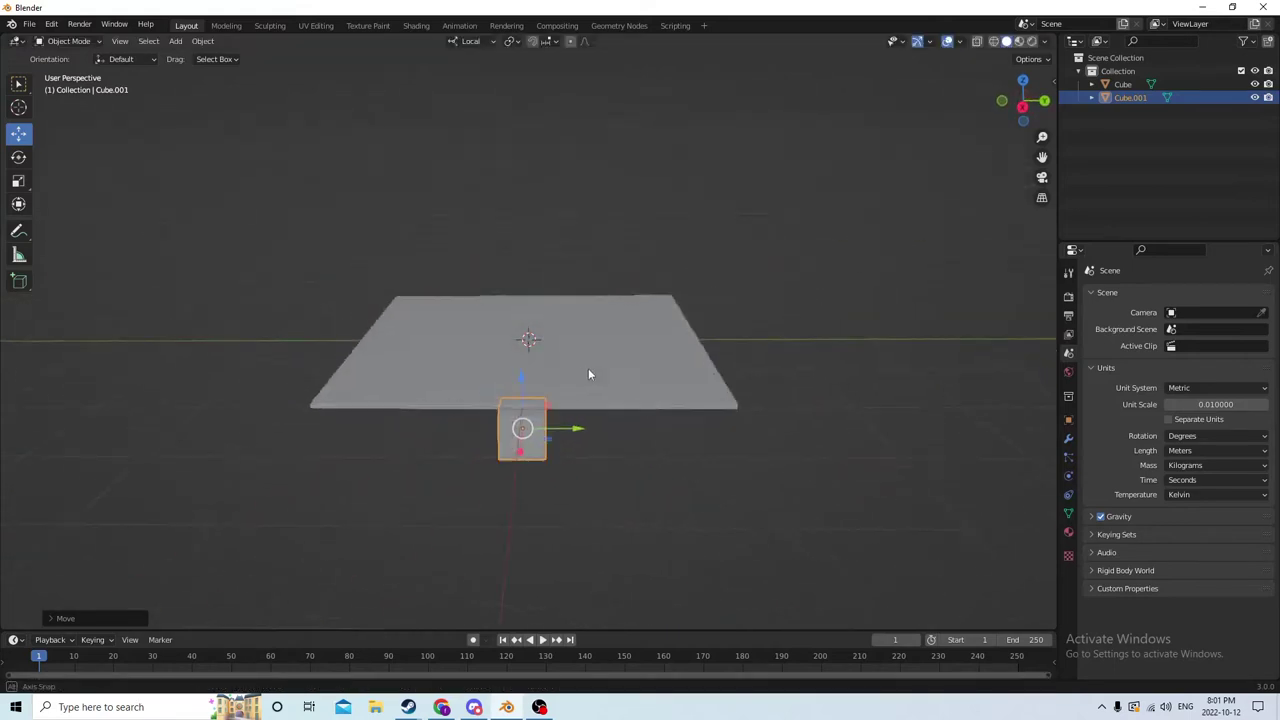
pyautogui.press('g')
pyautogui.press('y')
pyautogui.press('y')
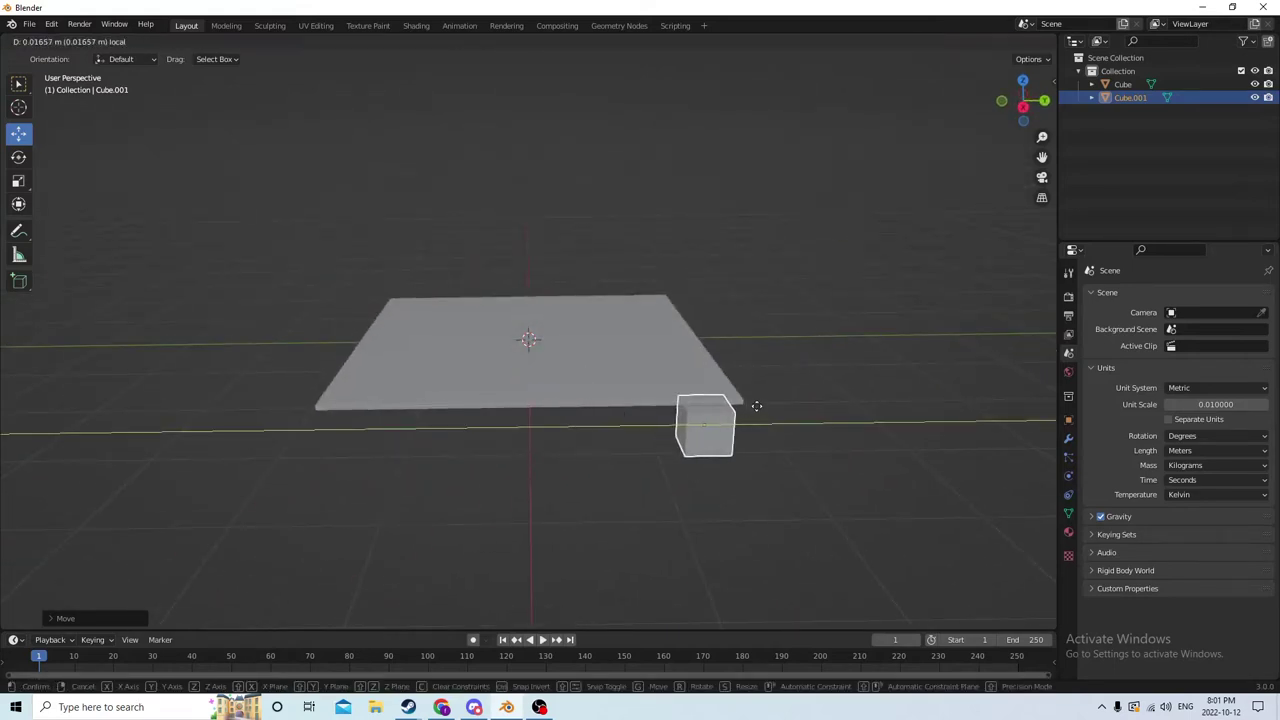
pyautogui.click(749, 403)
pyautogui.moveTo(749, 403); pyautogui.dragTo(580, 345, button='middle')
pyautogui.press('g')
pyautogui.press('x')
pyautogui.press('x')
pyautogui.click(784, 372)
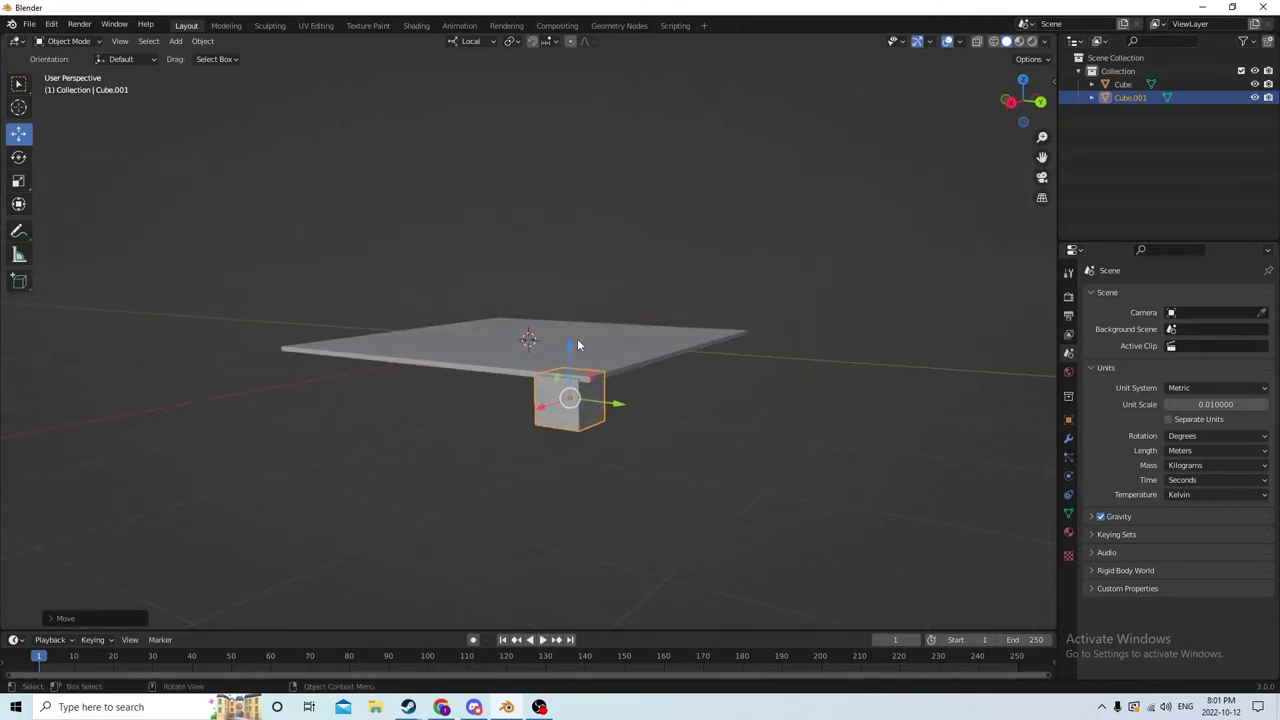
# Step: Adjust the leg's height and slide it sideways along X beneath the slab
pyautogui.moveTo(569, 348); pyautogui.dragTo(569, 348)
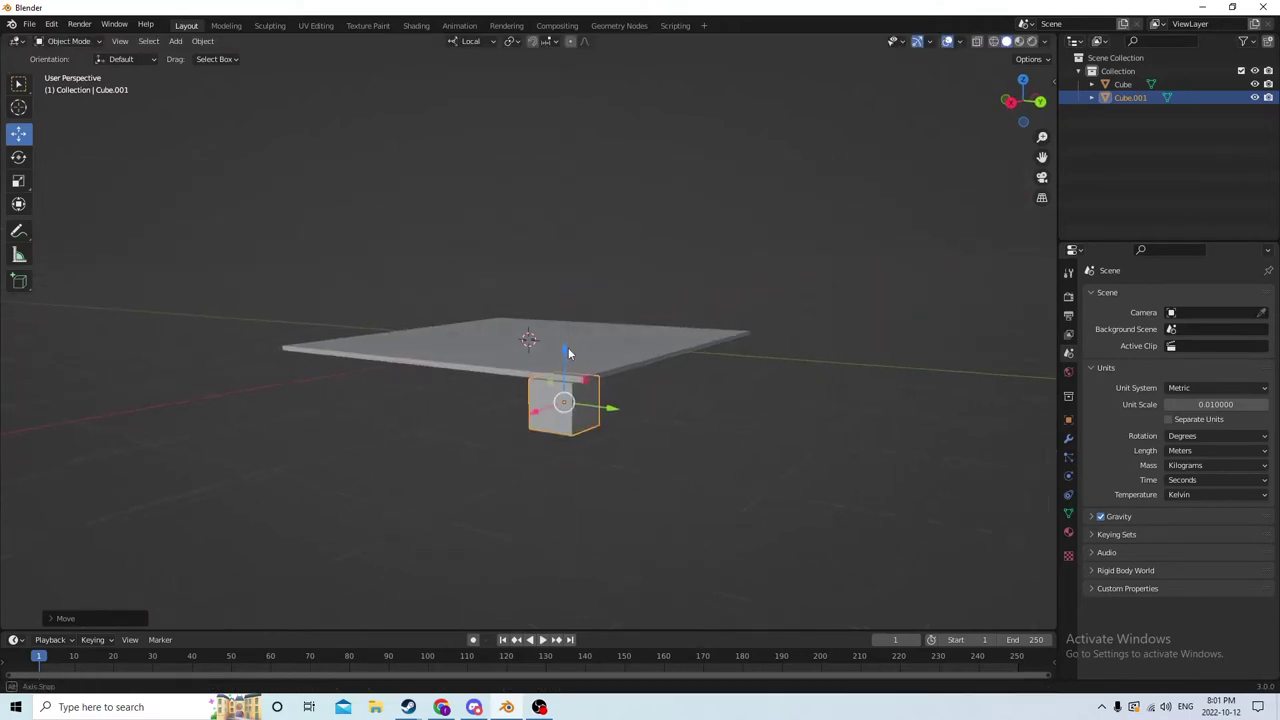
pyautogui.moveTo(569, 348); pyautogui.dragTo(452, 448, button='middle')
pyautogui.moveTo(399, 462); pyautogui.dragTo(403, 459)
pyautogui.moveTo(403, 459); pyautogui.dragTo(430, 416, button='middle')
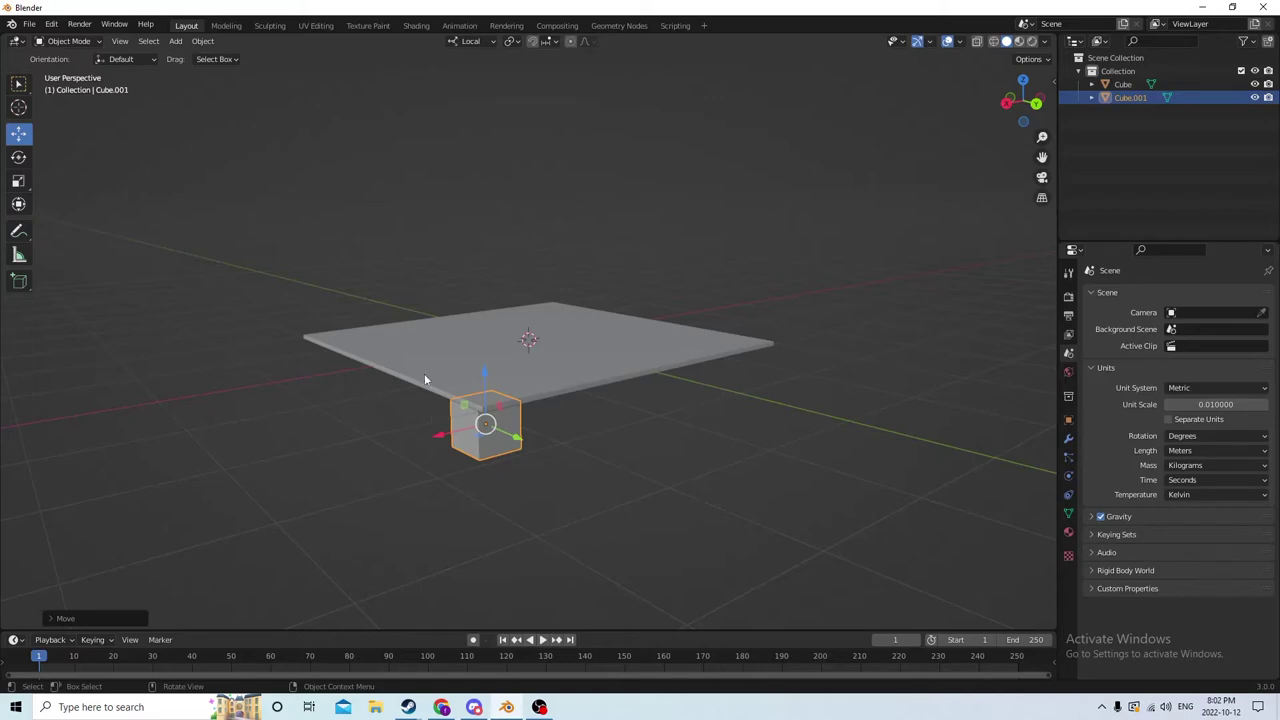
pyautogui.moveTo(675, 180); pyautogui.dragTo(719, 269, button='middle')
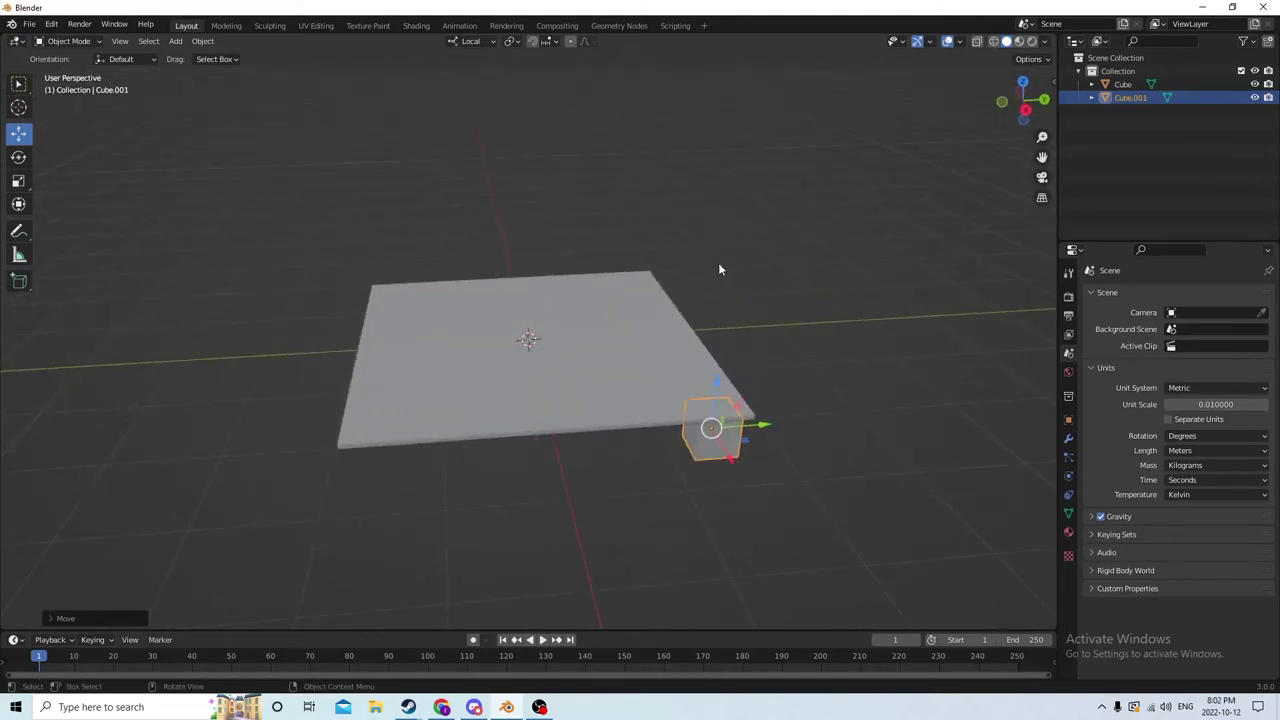
# Step: With Object properties shown, nudge Cube.001 along X and Y under the corner
pyautogui.click(1068, 422)
pyautogui.moveTo(916, 369); pyautogui.dragTo(718, 458, button='middle')
pyautogui.moveTo(710, 495); pyautogui.dragTo(724, 490)
pyautogui.moveTo(724, 490); pyautogui.dragTo(600, 484, button='middle')
pyautogui.moveTo(326, 570); pyautogui.dragTo(331, 571)
pyautogui.moveTo(331, 571); pyautogui.dragTo(405, 585, button='middle')
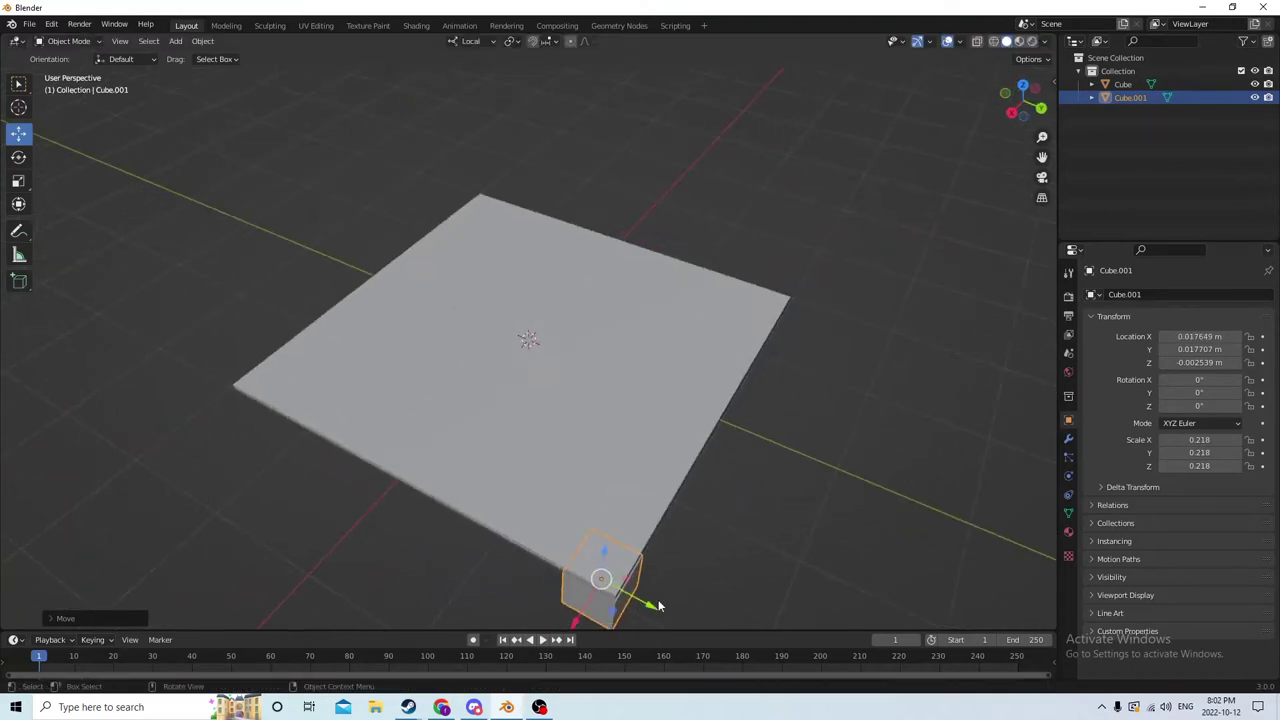
pyautogui.moveTo(647, 609); pyautogui.dragTo(643, 611)
pyautogui.moveTo(643, 610); pyautogui.dragTo(467, 357, button='middle')
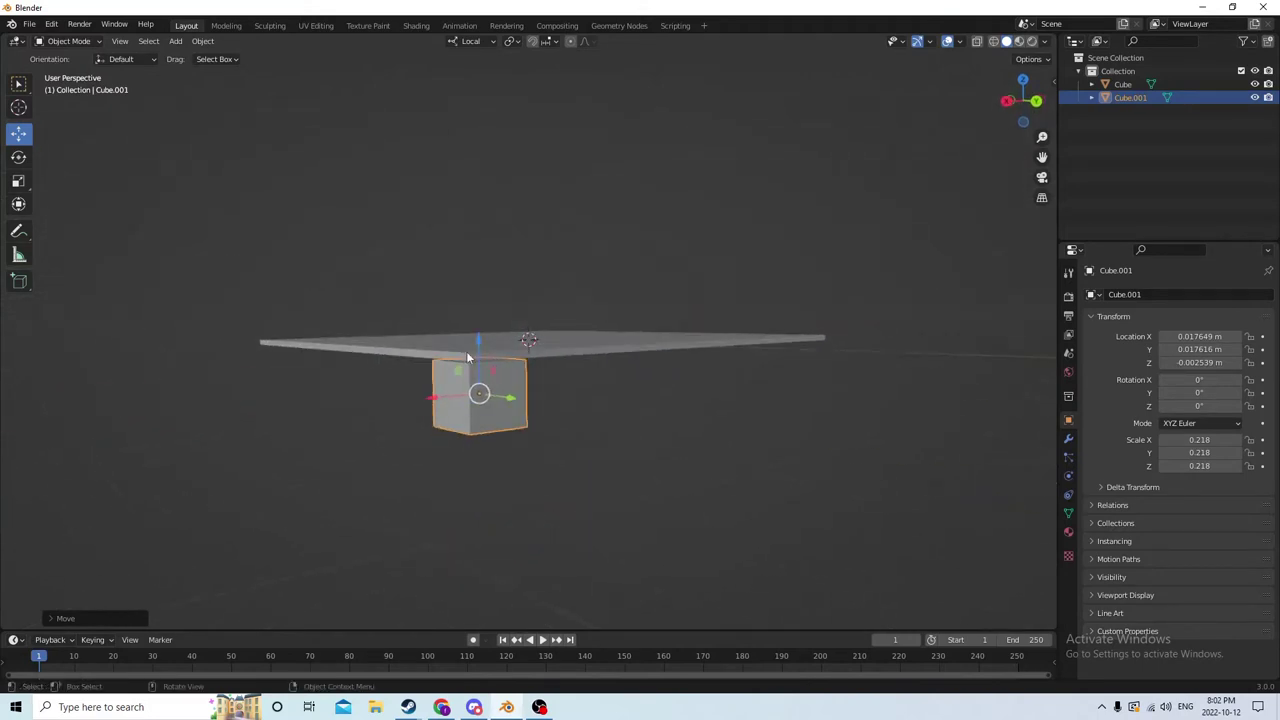
pyautogui.moveTo(477, 347); pyautogui.dragTo(476, 336)
pyautogui.moveTo(476, 336); pyautogui.dragTo(470, 380, button='middle')
pyautogui.scroll(-3, 480, 379)
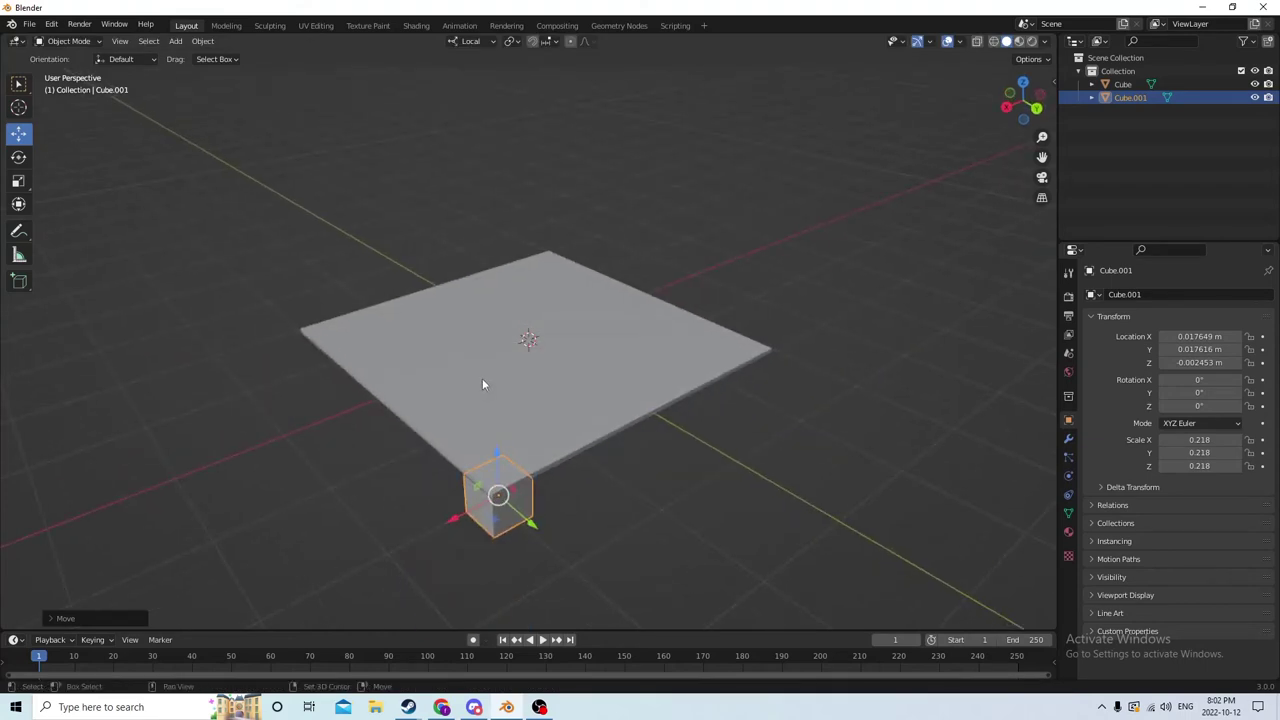
# Step: Duplicate the leg in place and negate its Location X for the opposite corner
pyautogui.hotkey('shift', 'd')
pyautogui.rightClick(715, 331)
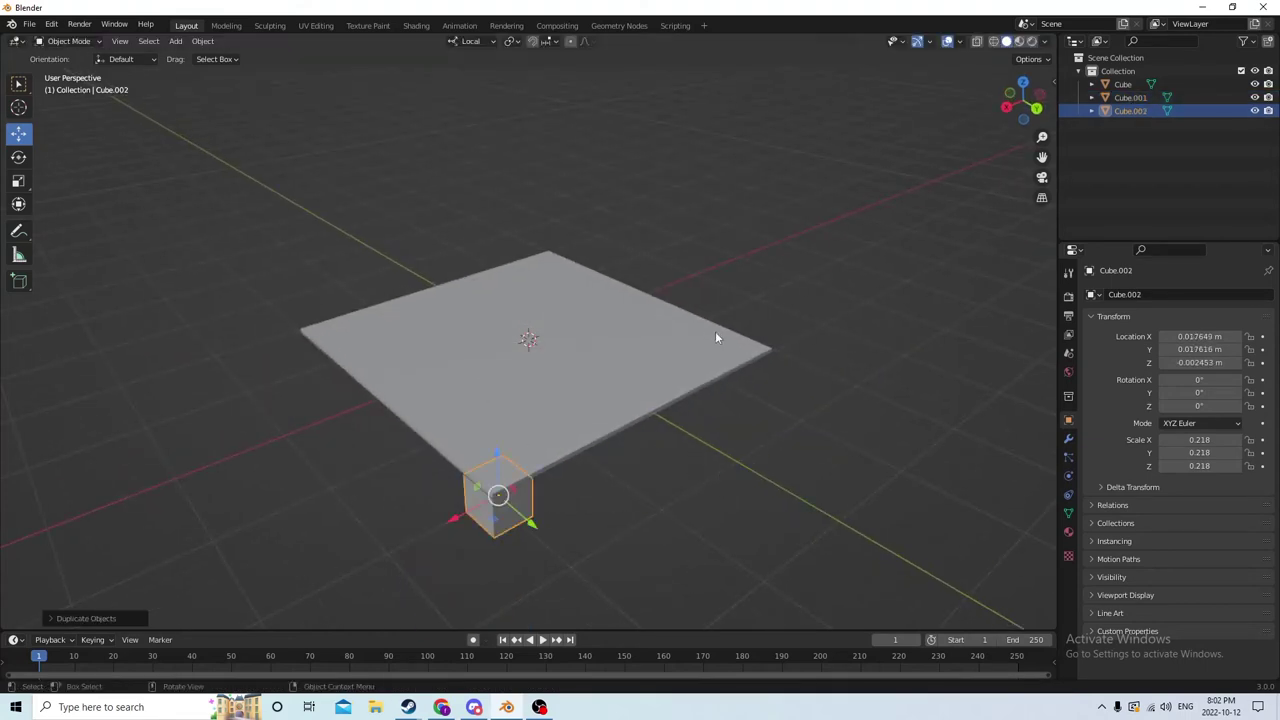
pyautogui.click(1172, 337)
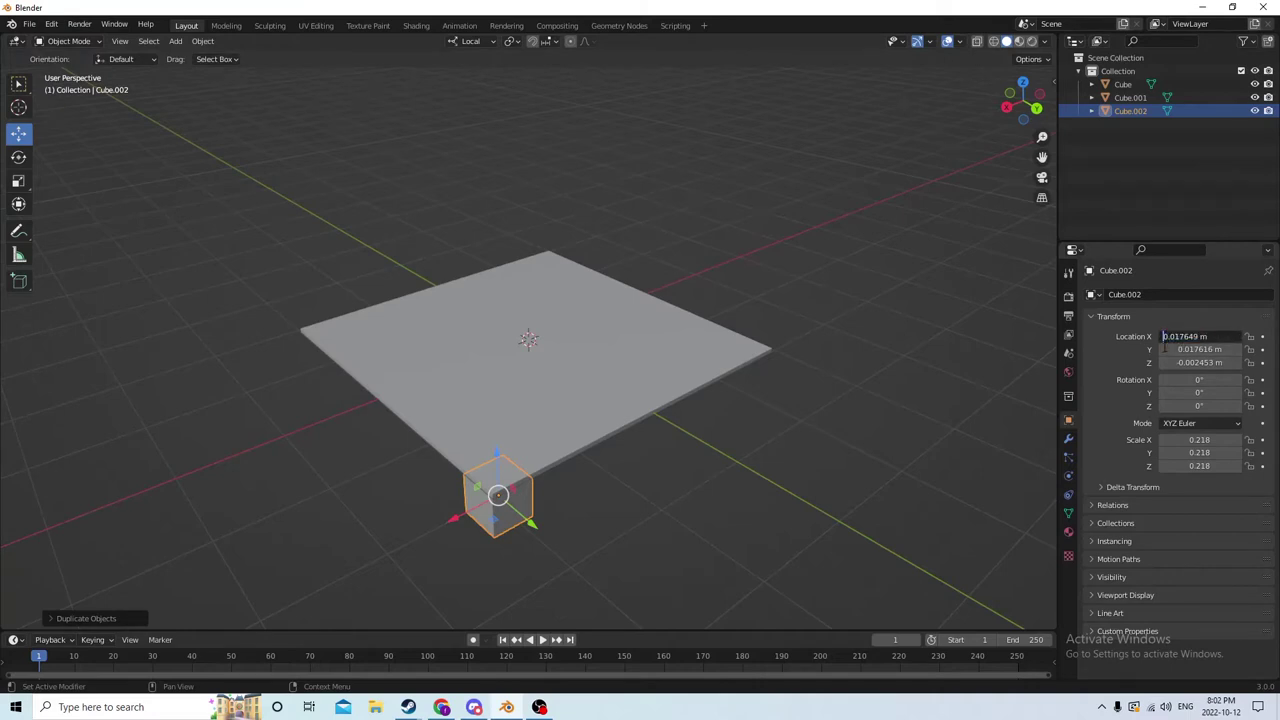
pyautogui.write('-')
pyautogui.press('Return')
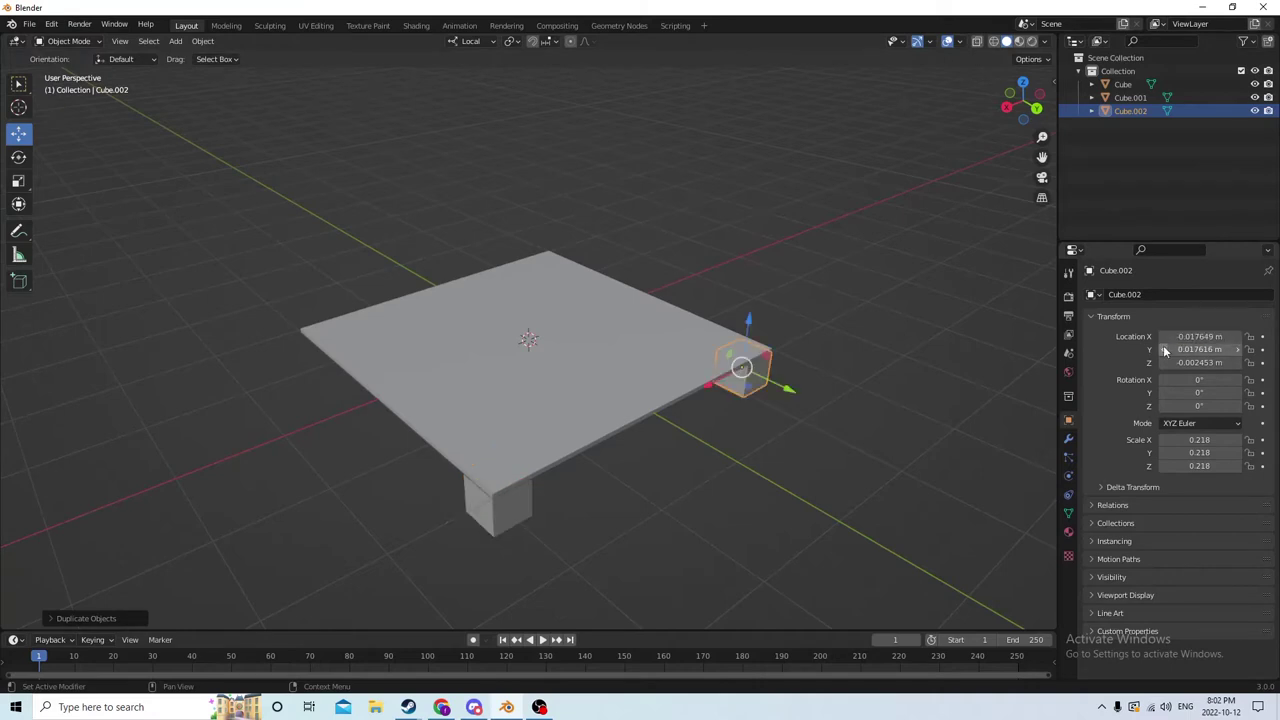
pyautogui.moveTo(744, 256)
pyautogui.mouseDown(button='middle')
pyautogui.moveTo(822, 256)
pyautogui.moveTo(784, 346)
pyautogui.moveTo(725, 278)
pyautogui.moveTo(749, 277)
pyautogui.mouseUp(button='middle')
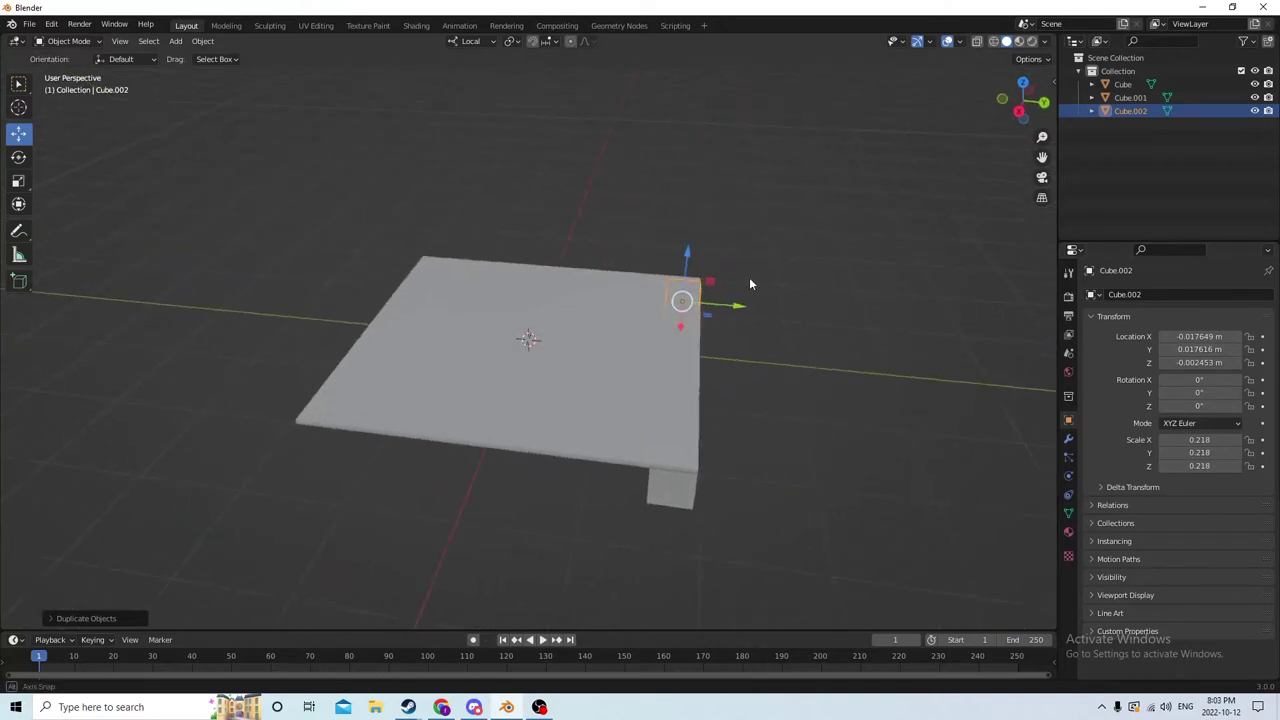
# Step: Duplicate the second leg and negate its Location Y for the next corner
pyautogui.hotkey('shift', 'd')
pyautogui.rightClick(897, 257)
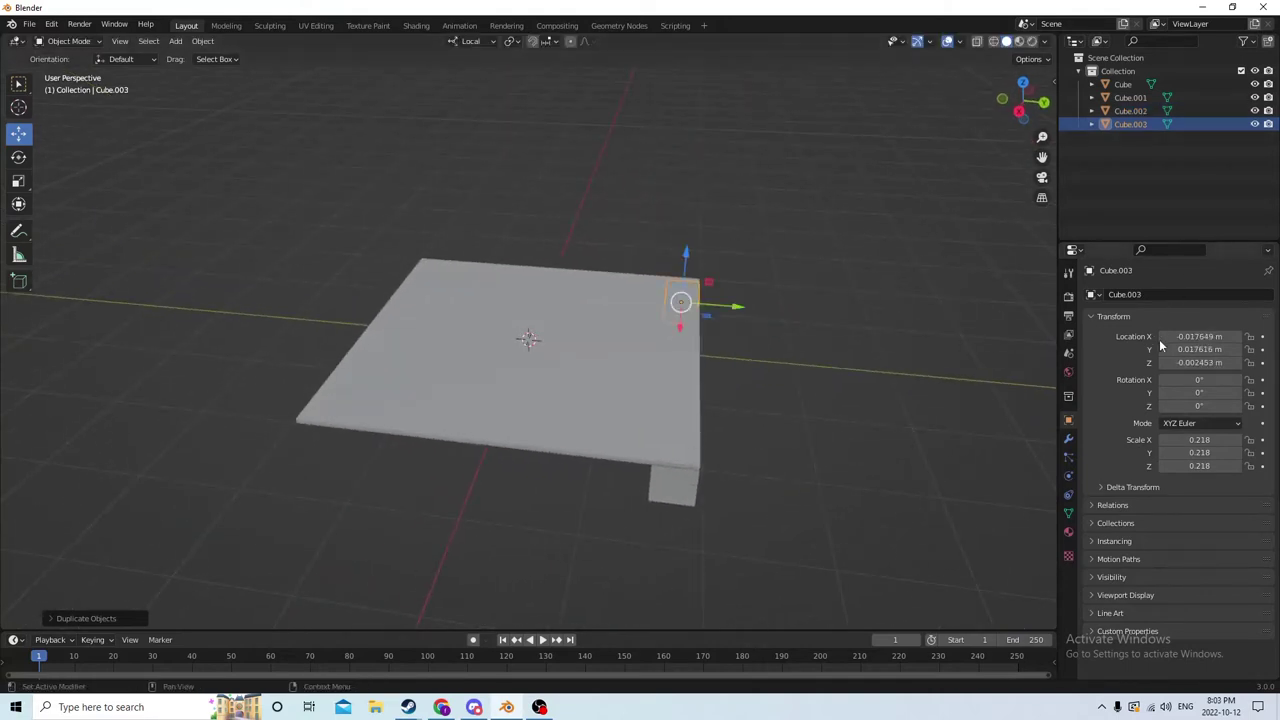
pyautogui.doubleClick(1199, 349)
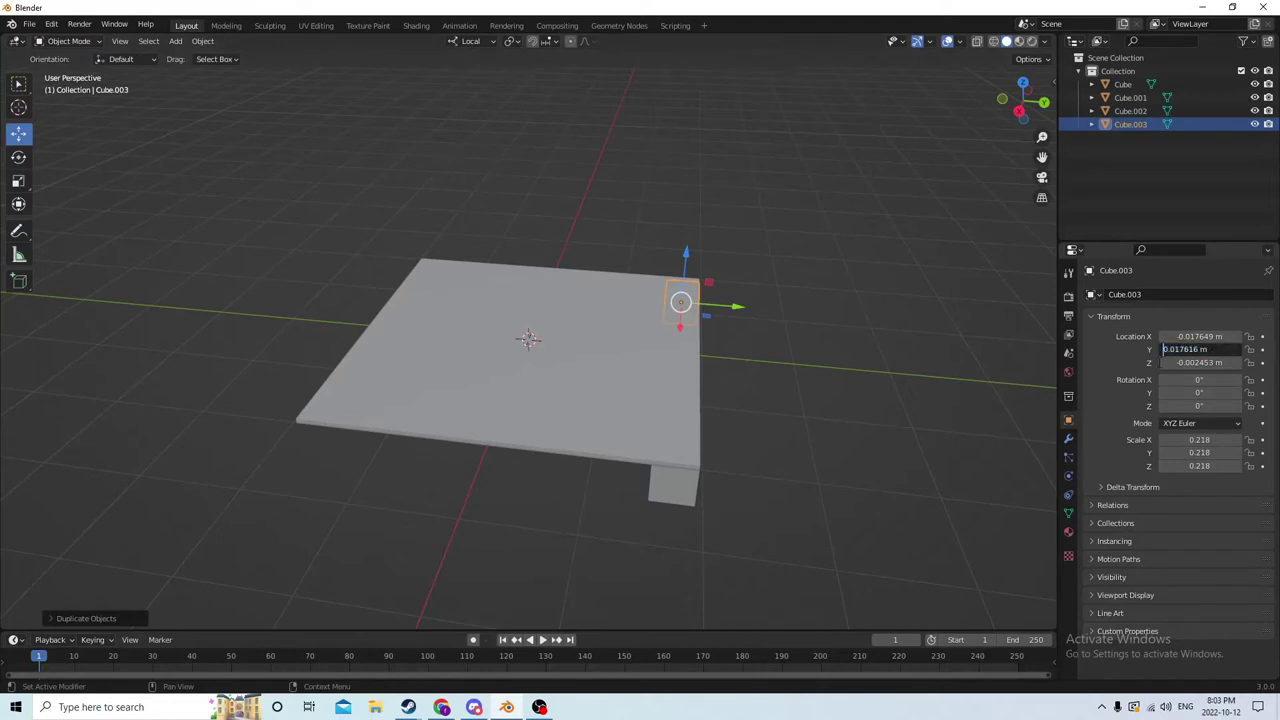
pyautogui.write('-')
pyautogui.press('Return')
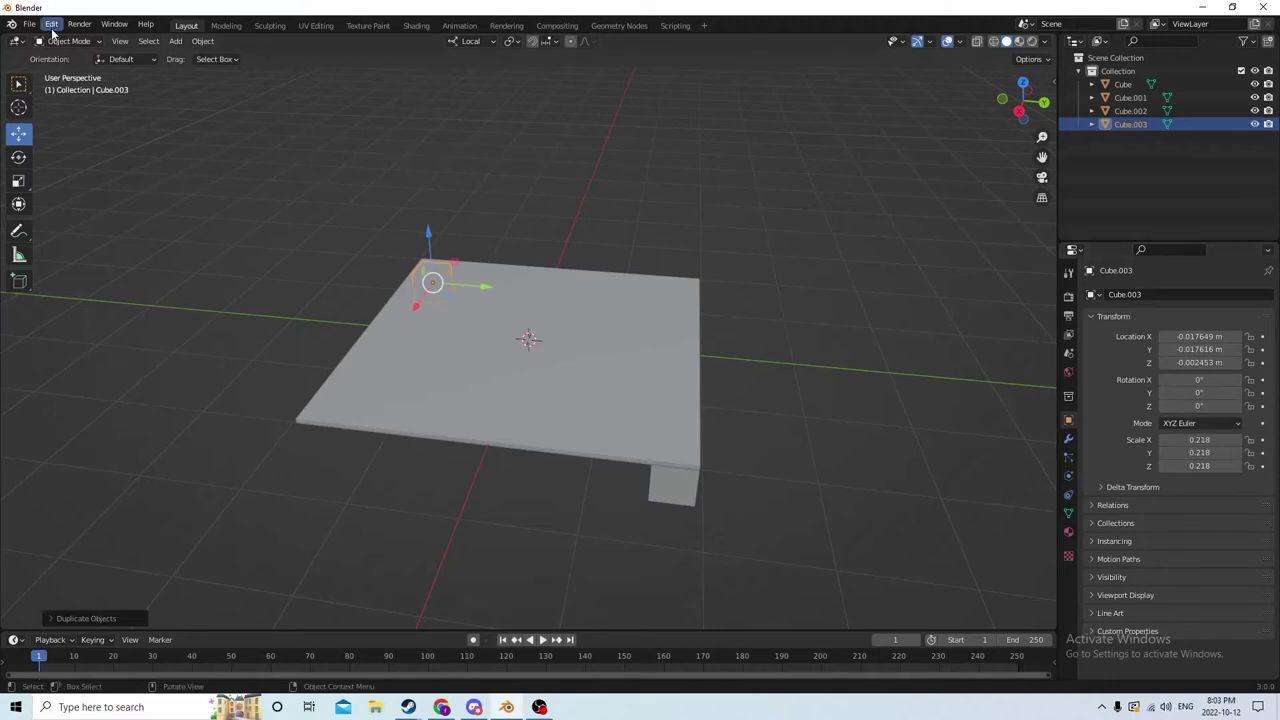
# Step: Make further in-place copies of the leg cube, up to Cube.006
pyautogui.hotkey('shift', 'd')
pyautogui.rightClick(623, 238)
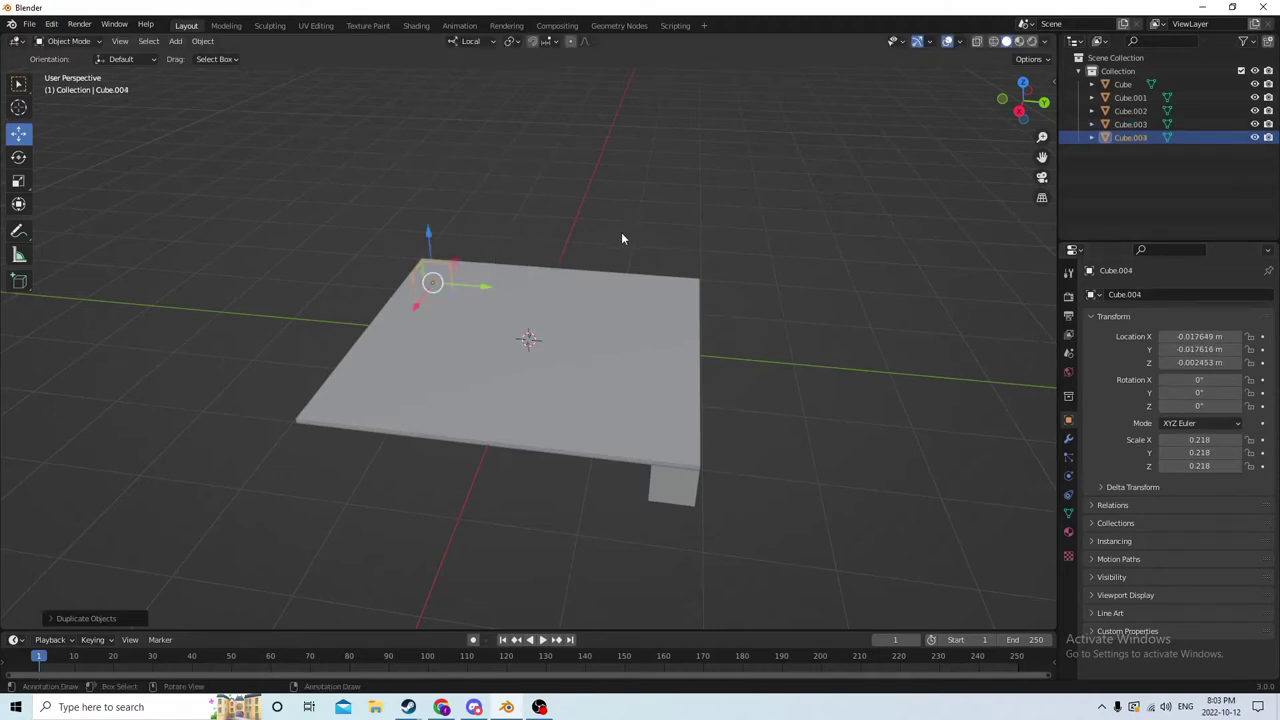
pyautogui.moveTo(597, 251); pyautogui.dragTo(569, 271, button='middle')
pyautogui.scroll(1, 435, 308)
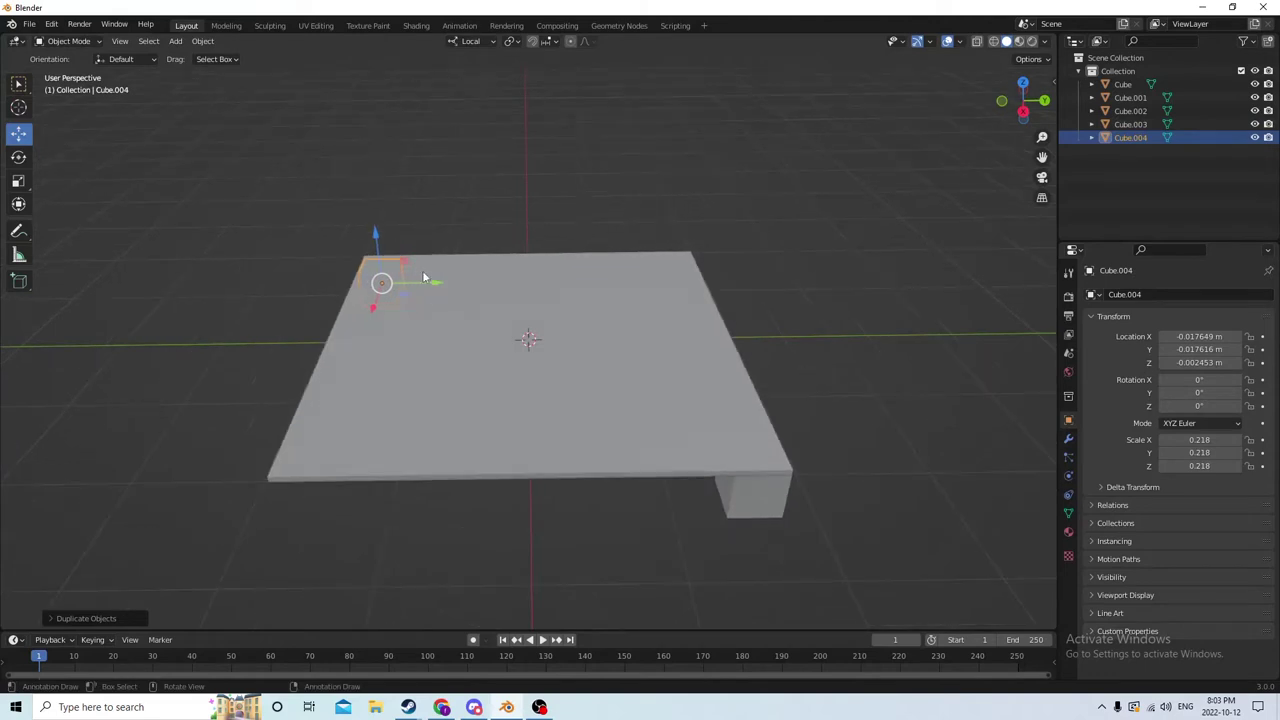
pyautogui.moveTo(424, 278); pyautogui.dragTo(497, 284)
pyautogui.rightClick(492, 271)
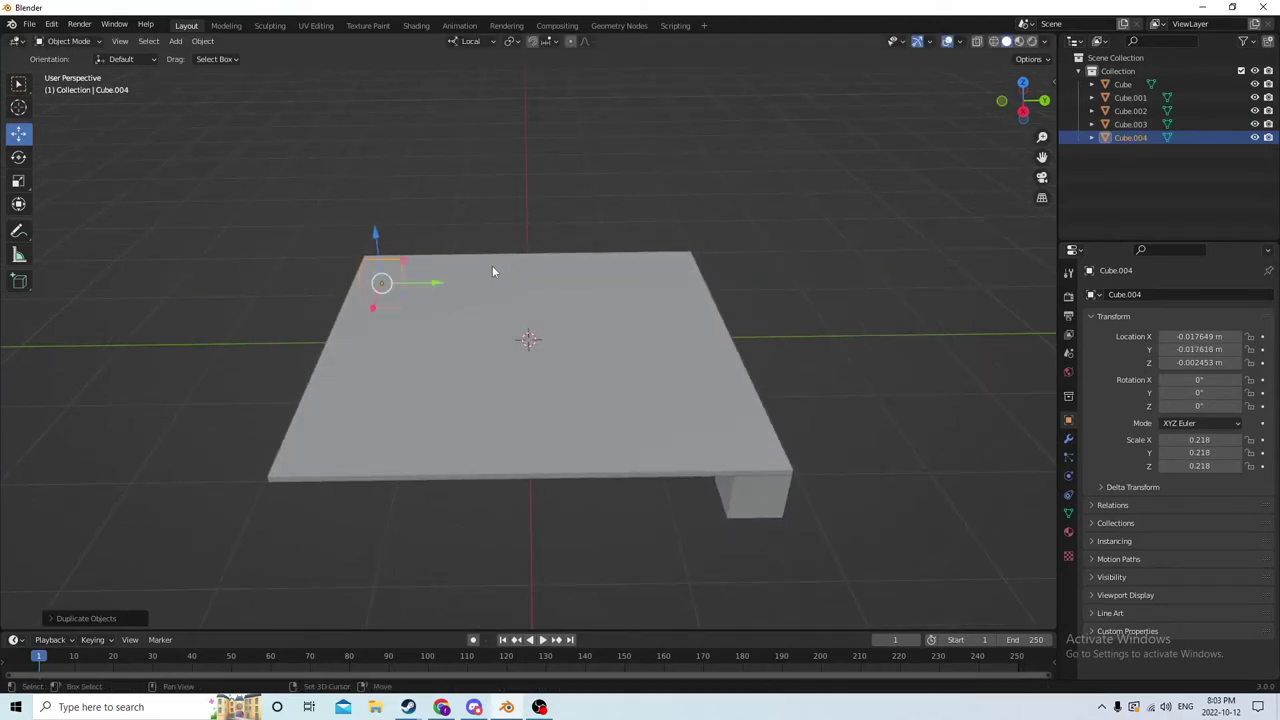
pyautogui.hotkey('shift', 'd')
pyautogui.rightClick(579, 228)
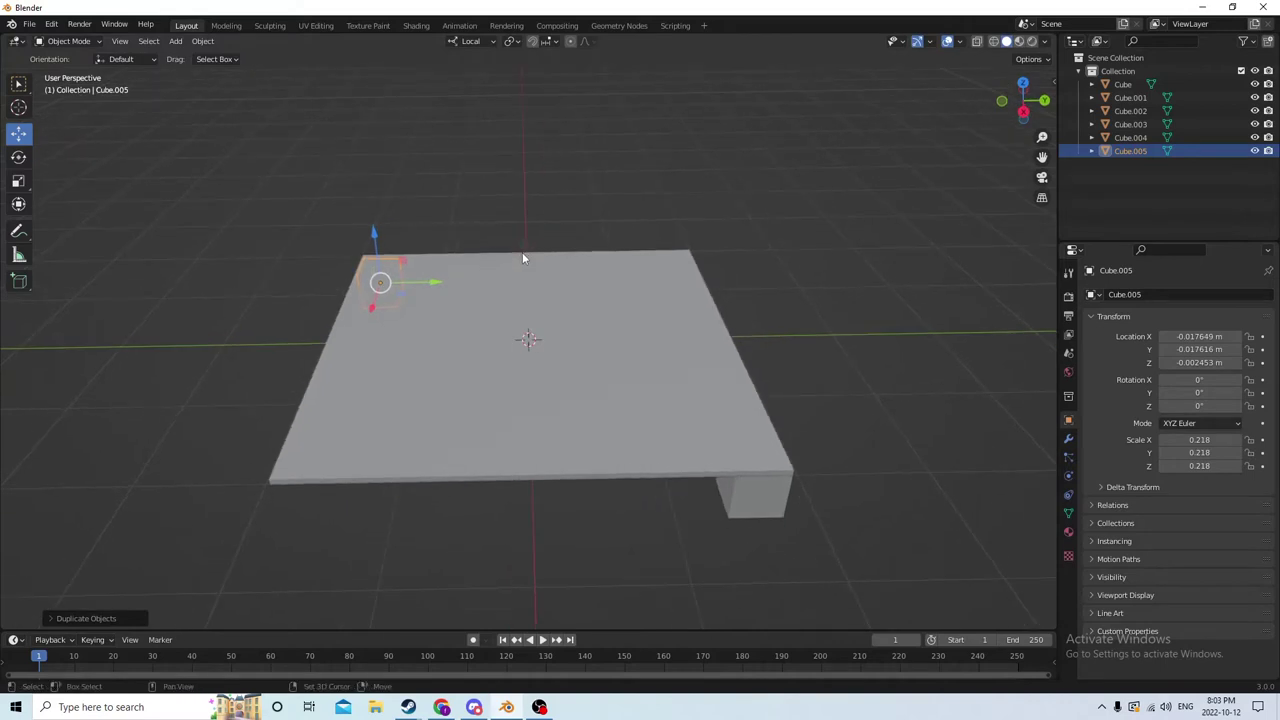
pyautogui.hotkey('shift', 'd')
pyautogui.rightClick(592, 242)
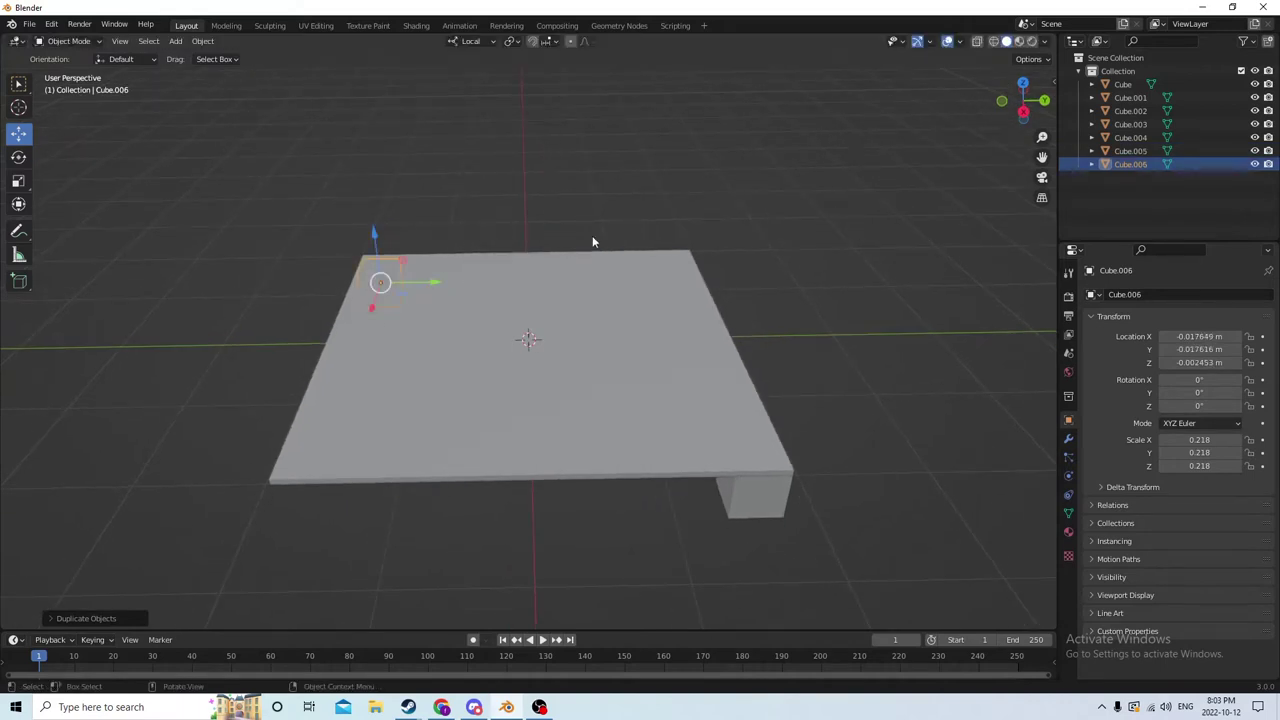
pyautogui.moveTo(592, 242); pyautogui.dragTo(351, 326, button='middle')
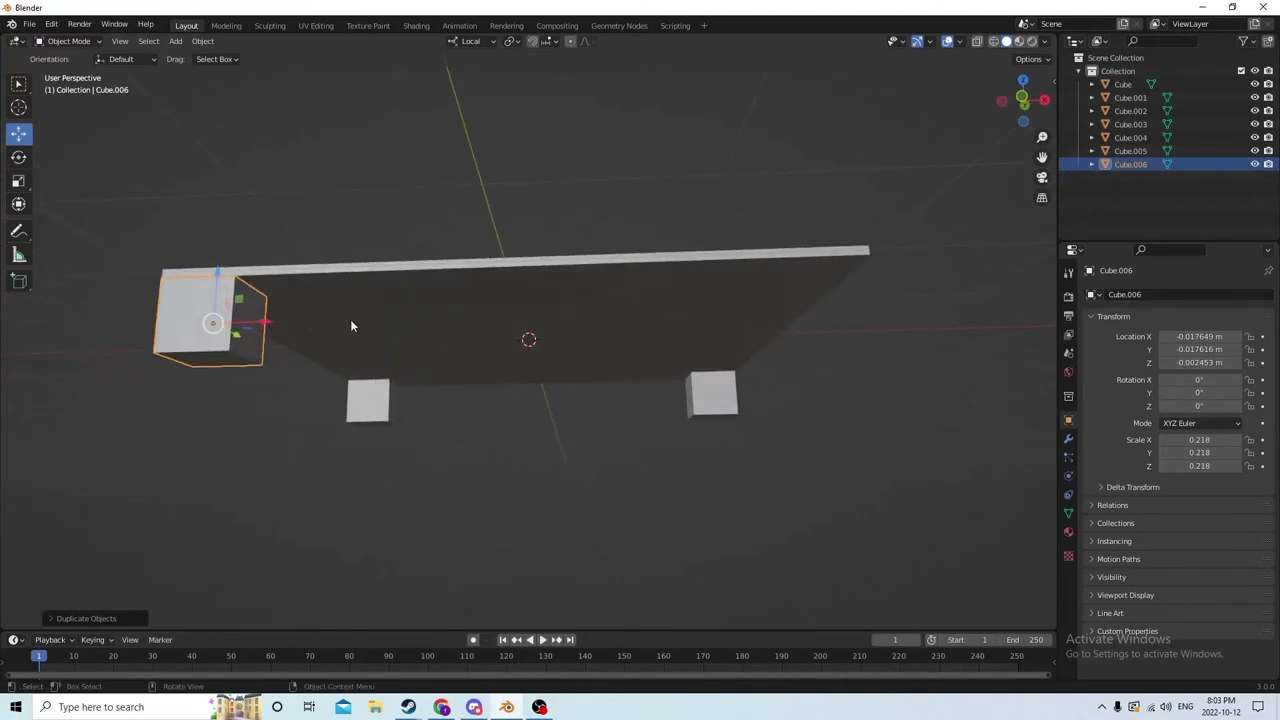
# Step: Select Cube.004, undo a stray move, and edit its Location X toward the empty corner
pyautogui.click(193, 309)
pyautogui.moveTo(193, 309); pyautogui.dragTo(568, 441, button='middle')
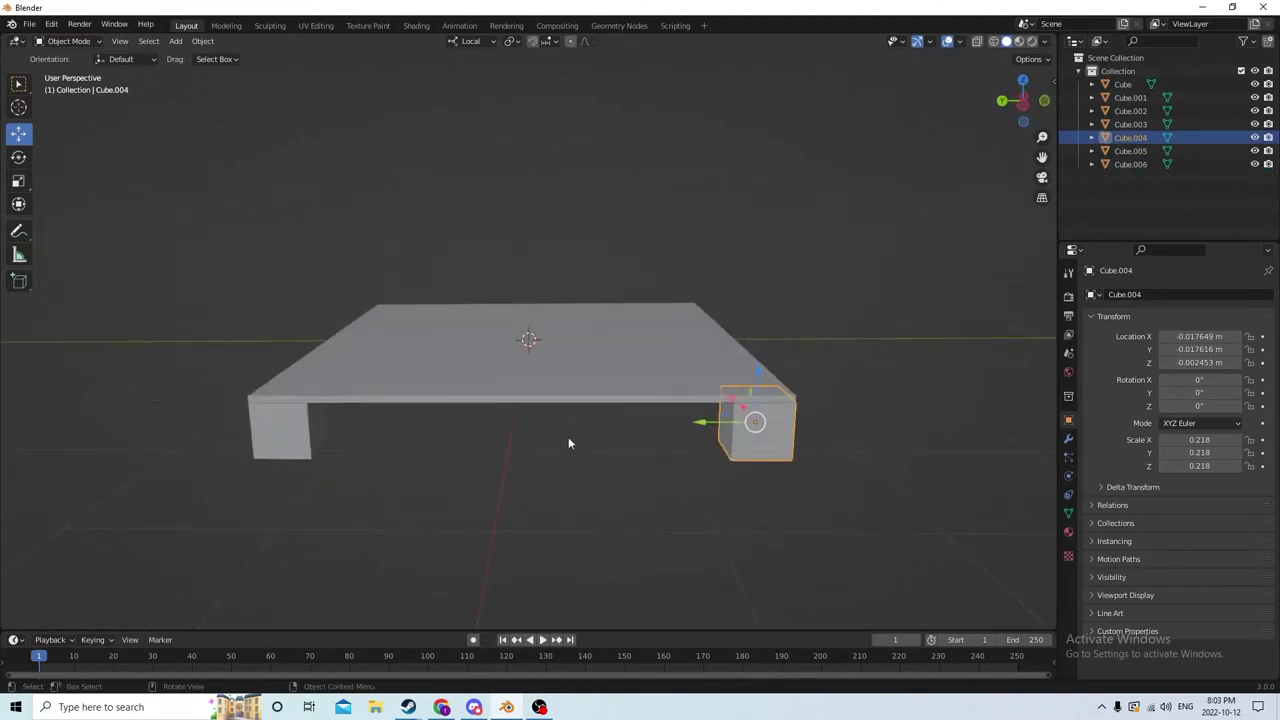
pyautogui.moveTo(719, 425); pyautogui.dragTo(686, 431)
pyautogui.click(51, 24)
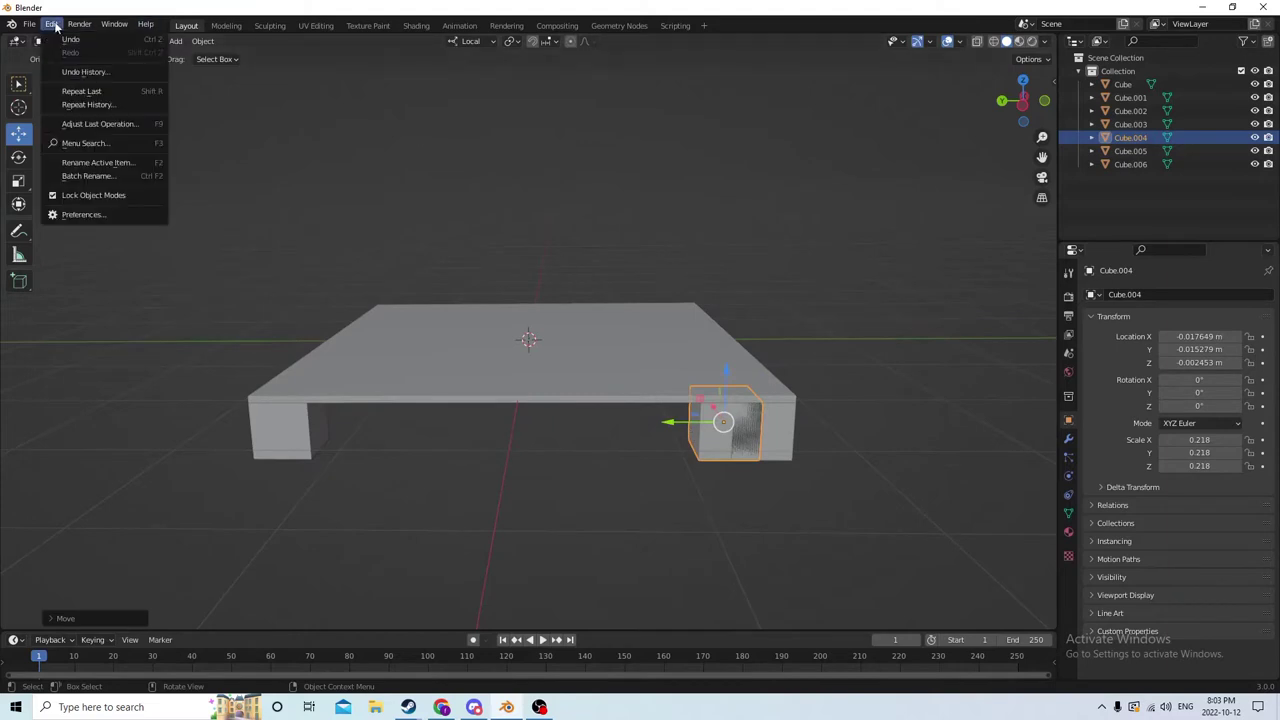
pyautogui.moveTo(79, 24)
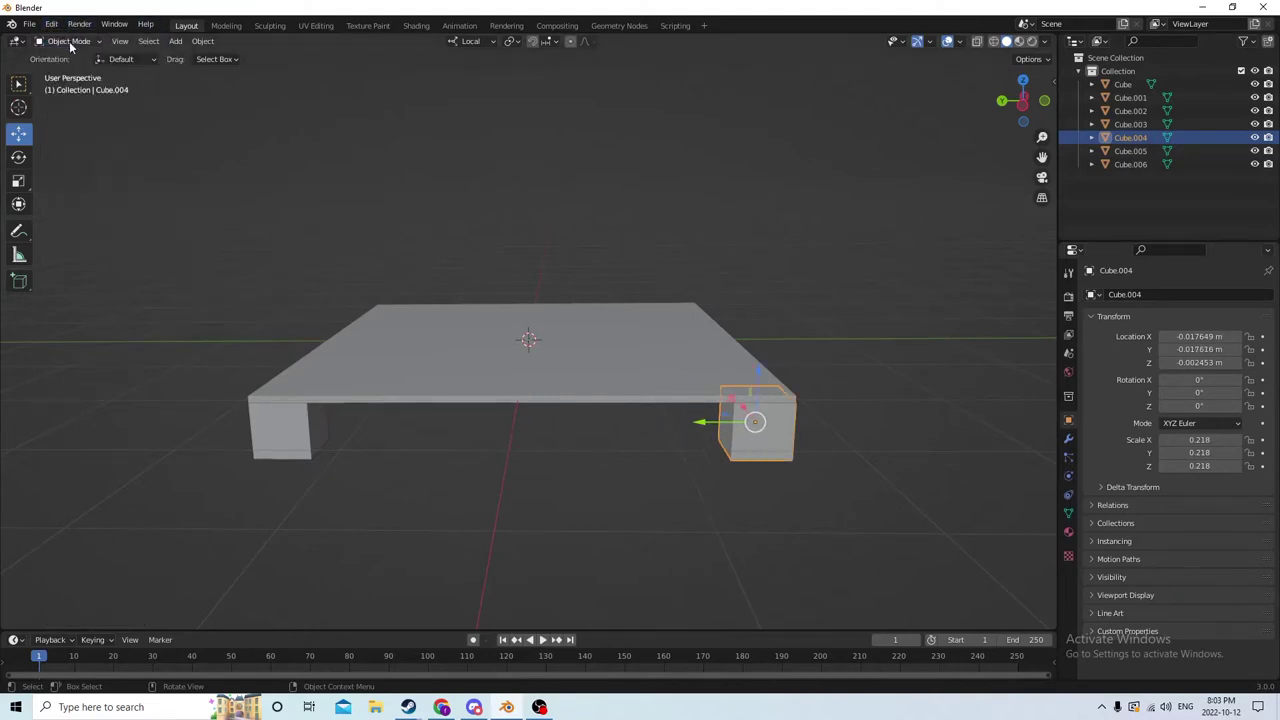
pyautogui.moveTo(410, 140); pyautogui.dragTo(397, 183, button='middle')
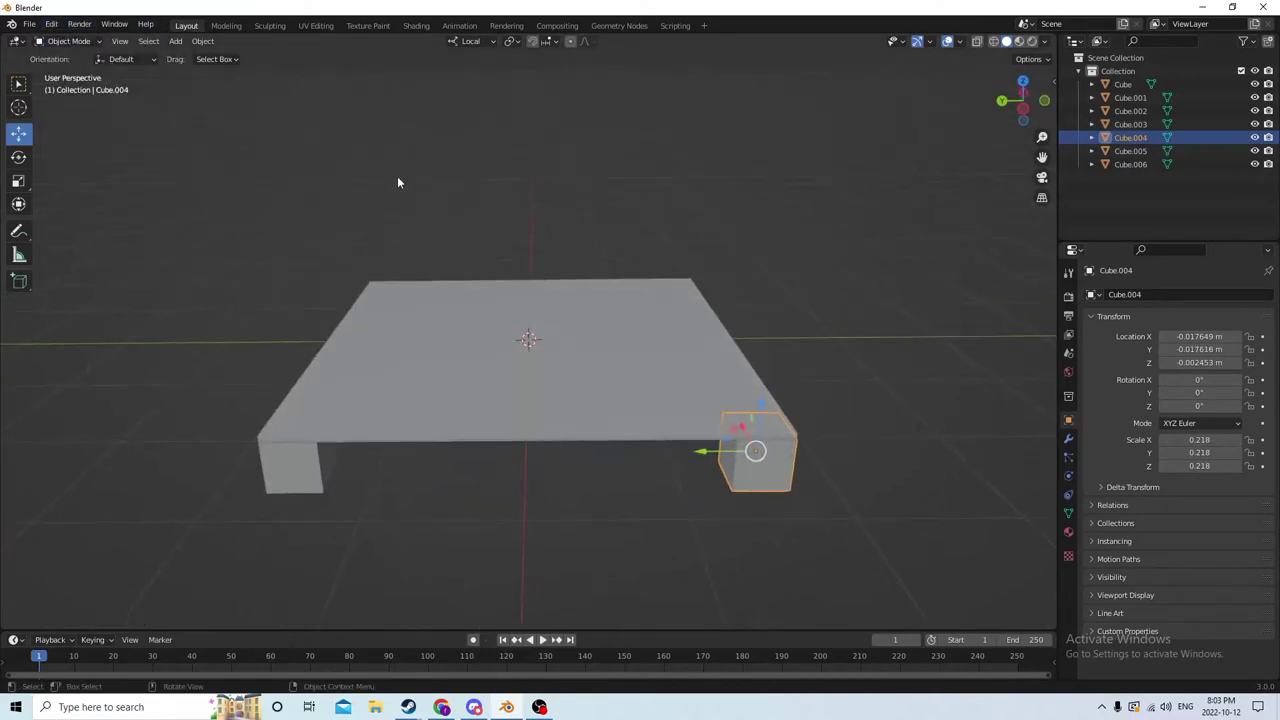
pyautogui.moveTo(850, 290)
pyautogui.mouseDown(button='middle')
pyautogui.moveTo(829, 280)
pyautogui.moveTo(855, 275)
pyautogui.mouseUp(button='middle')
pyautogui.click(1162, 337)
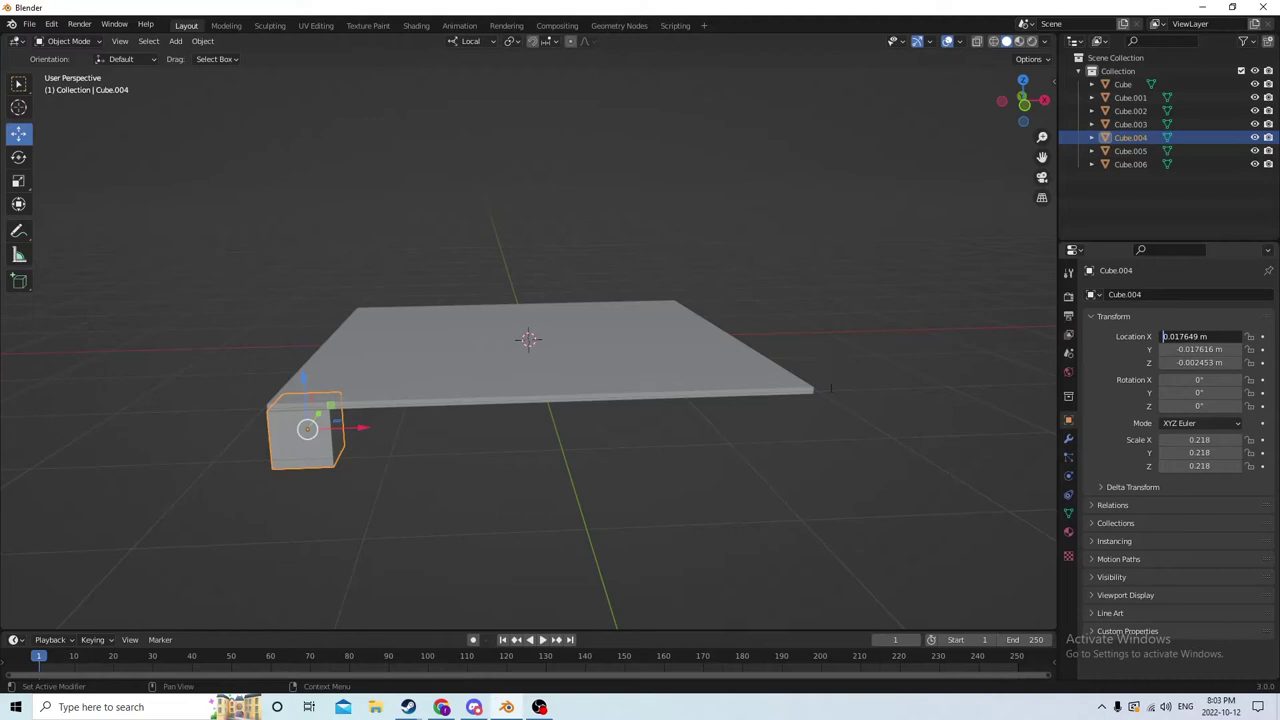
# Step: Temporarily pull the legs down to find stacked duplicate copies
pyautogui.moveTo(916, 356); pyautogui.dragTo(646, 323, button='middle')
pyautogui.moveTo(712, 306); pyautogui.dragTo(700, 374)
pyautogui.rightClick(700, 374)
pyautogui.moveTo(700, 374); pyautogui.dragTo(643, 334, button='middle')
pyautogui.click(709, 322)
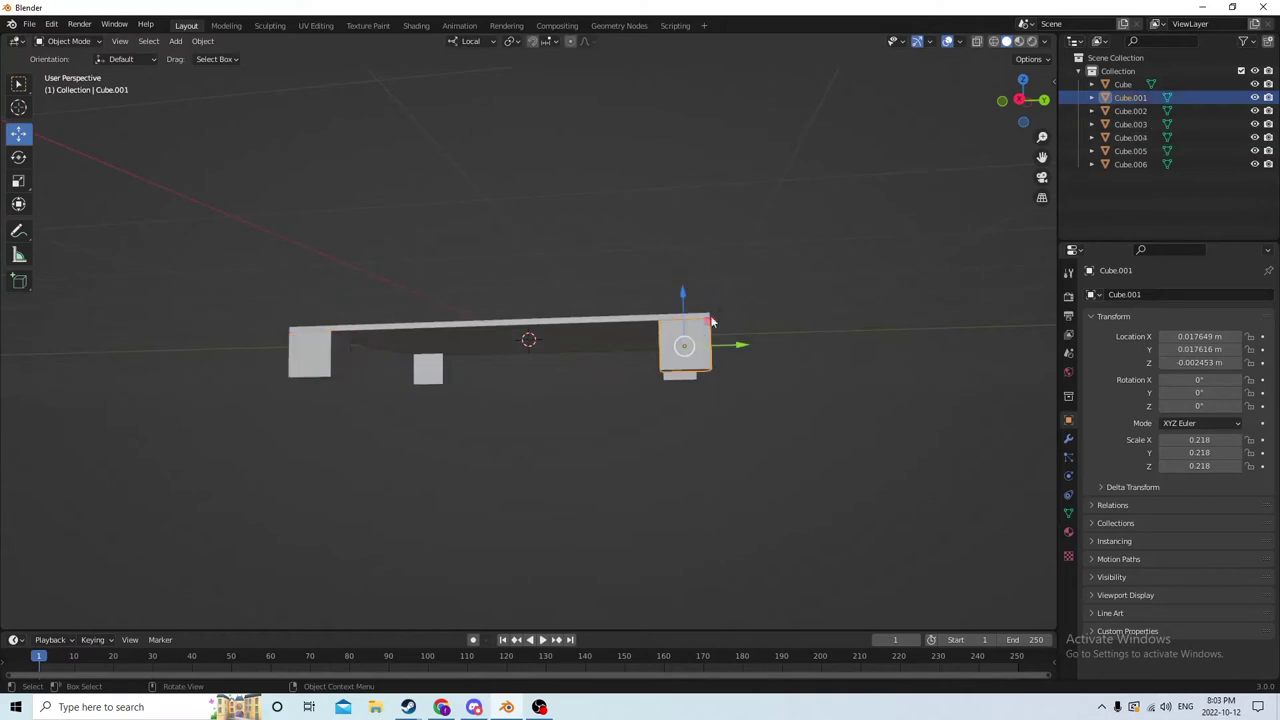
pyautogui.moveTo(685, 297); pyautogui.dragTo(685, 337)
pyautogui.rightClick(685, 337)
pyautogui.moveTo(685, 337); pyautogui.dragTo(698, 372, button='middle')
pyautogui.click(698, 372)
pyautogui.moveTo(712, 326); pyautogui.dragTo(720, 374)
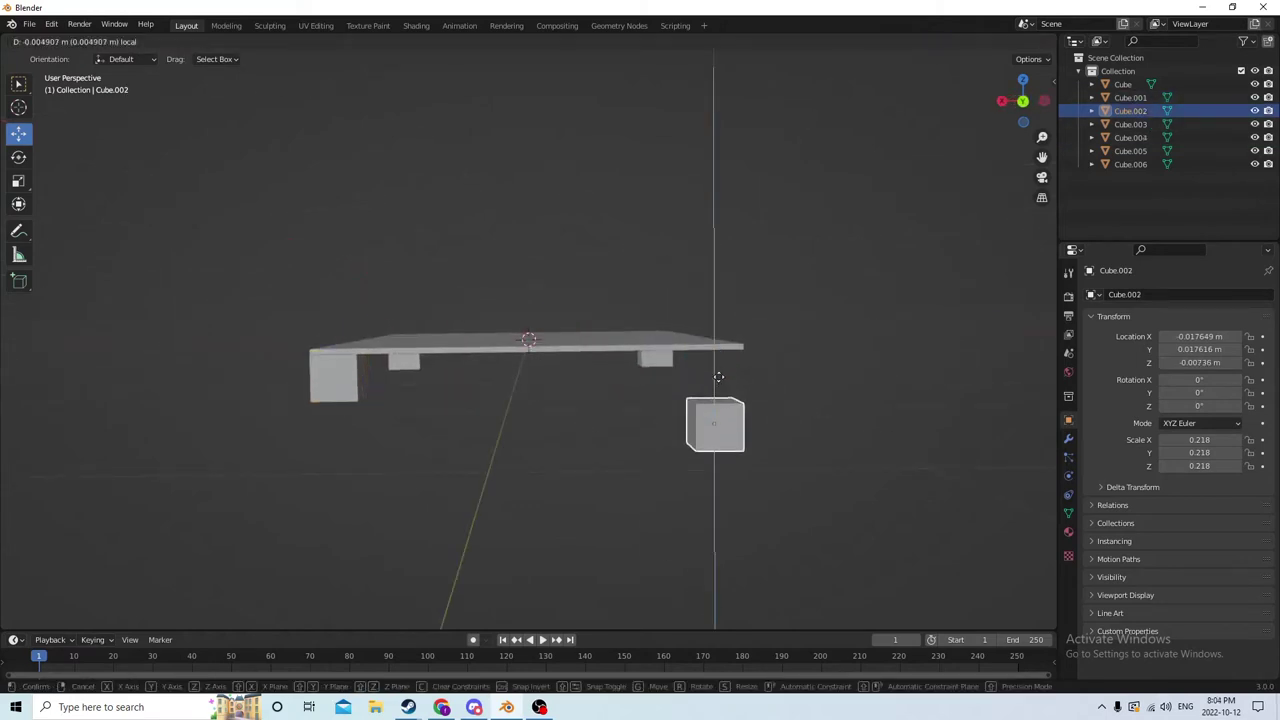
pyautogui.rightClick(720, 374)
pyautogui.moveTo(720, 374); pyautogui.dragTo(808, 372, button='middle')
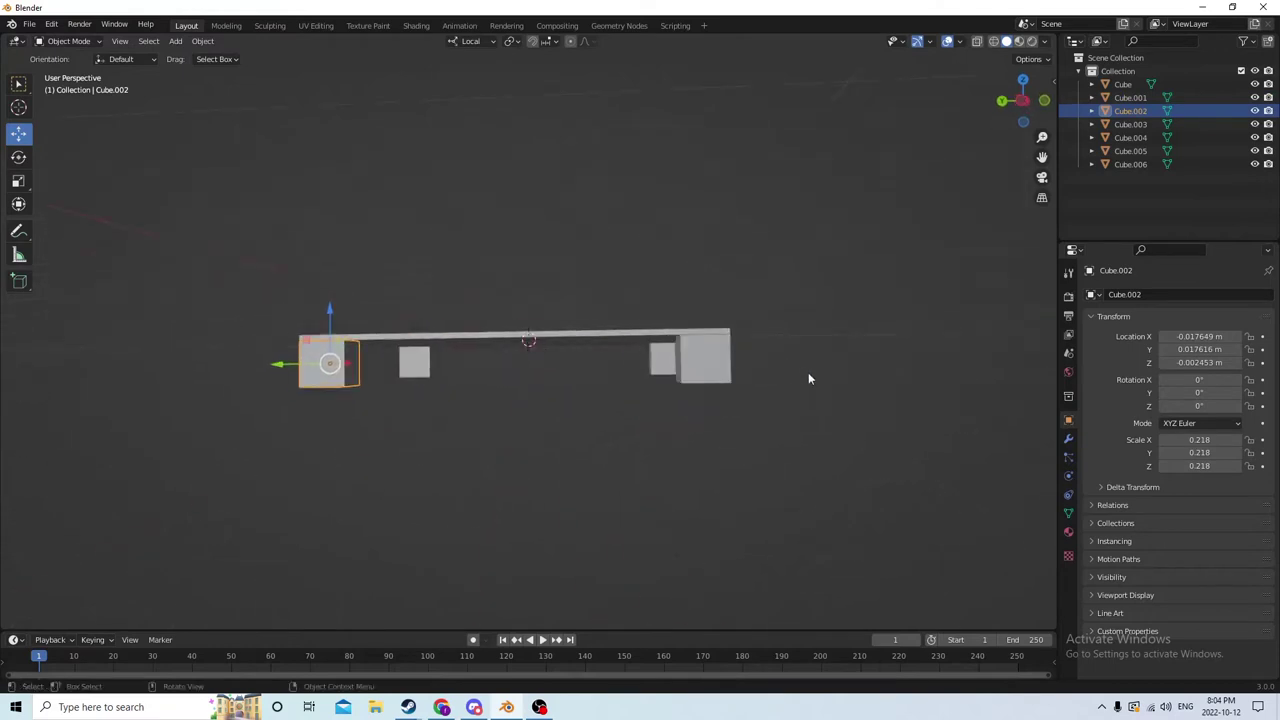
# Step: Delete the extra duplicate legs Cube.005 and Cube.006, then check Cube.003
pyautogui.click(705, 369)
pyautogui.moveTo(705, 308); pyautogui.dragTo(722, 397)
pyautogui.press('Delete')
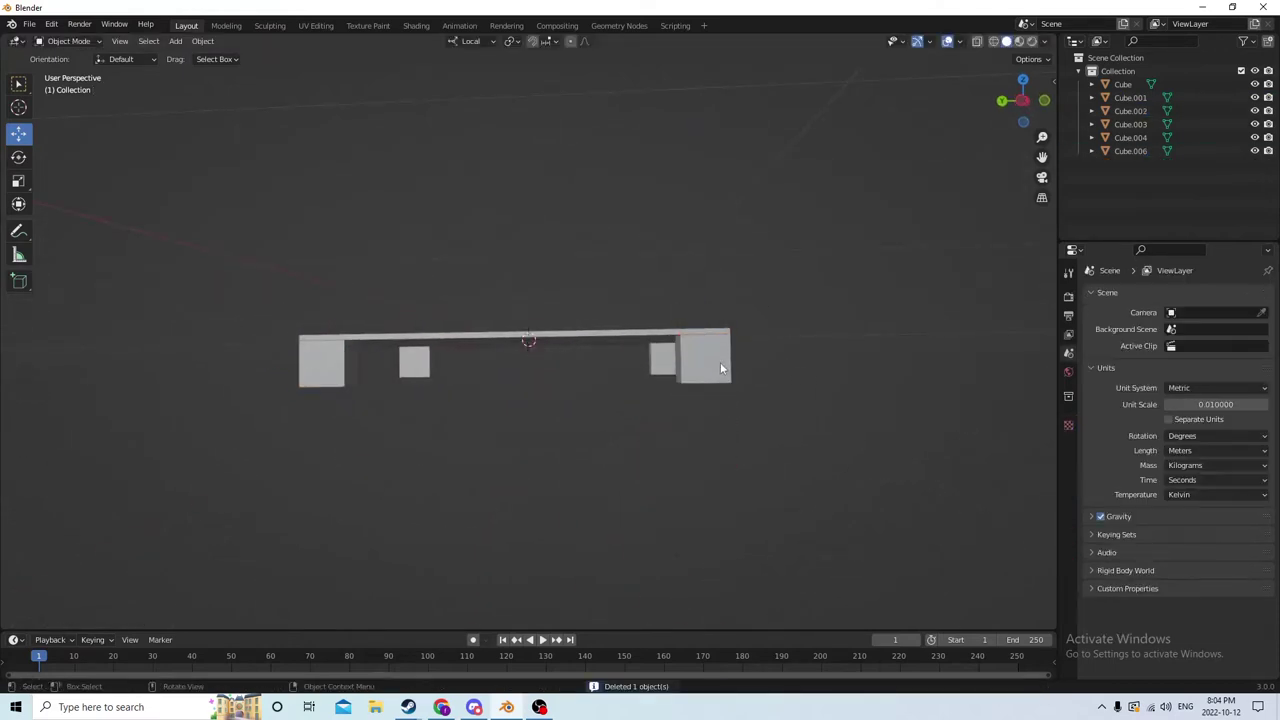
pyautogui.click(716, 345)
pyautogui.moveTo(700, 306); pyautogui.dragTo(709, 386)
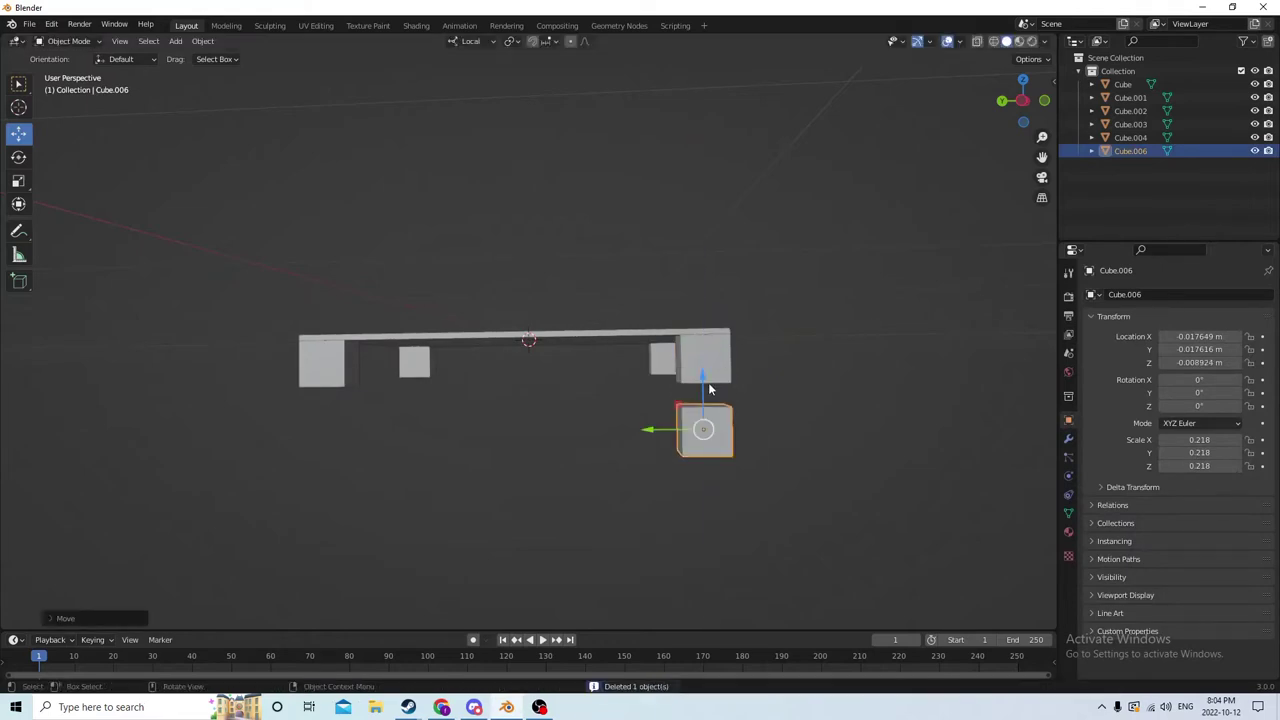
pyautogui.press('Delete')
pyautogui.click(709, 339)
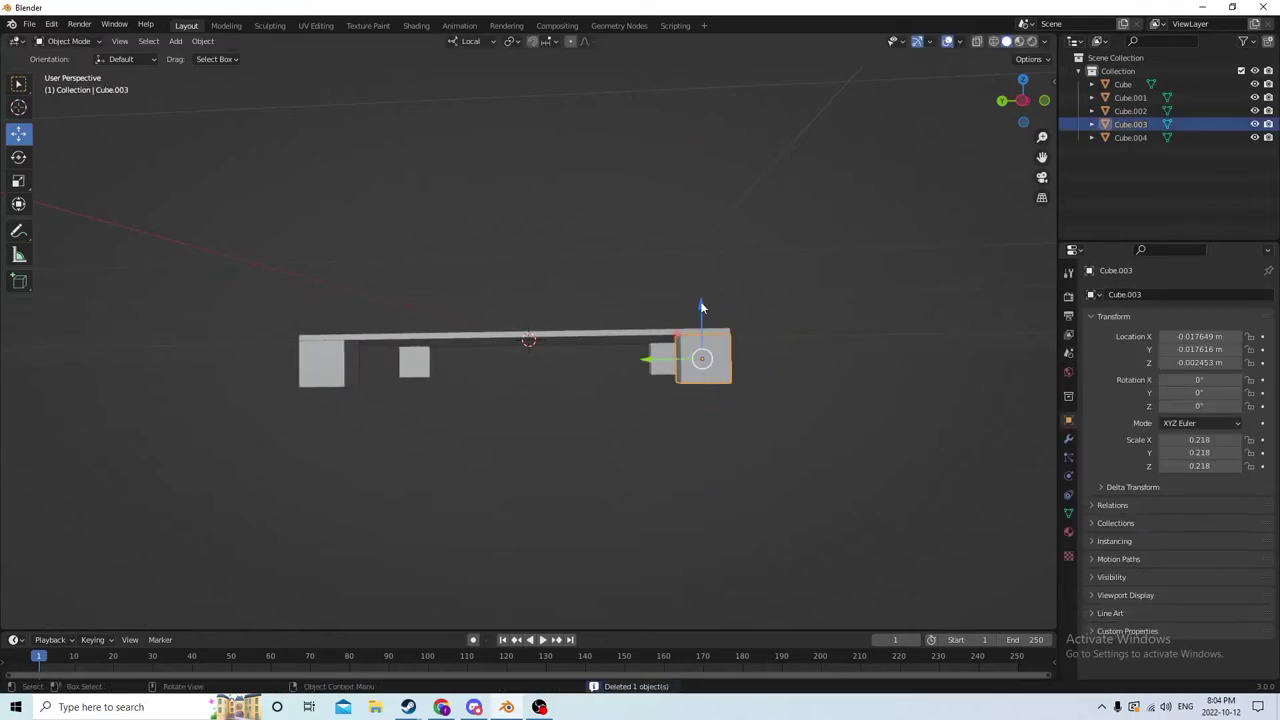
pyautogui.moveTo(701, 307); pyautogui.dragTo(700, 352)
pyautogui.rightClick(700, 352)
pyautogui.moveTo(700, 352); pyautogui.dragTo(851, 390, button='middle')
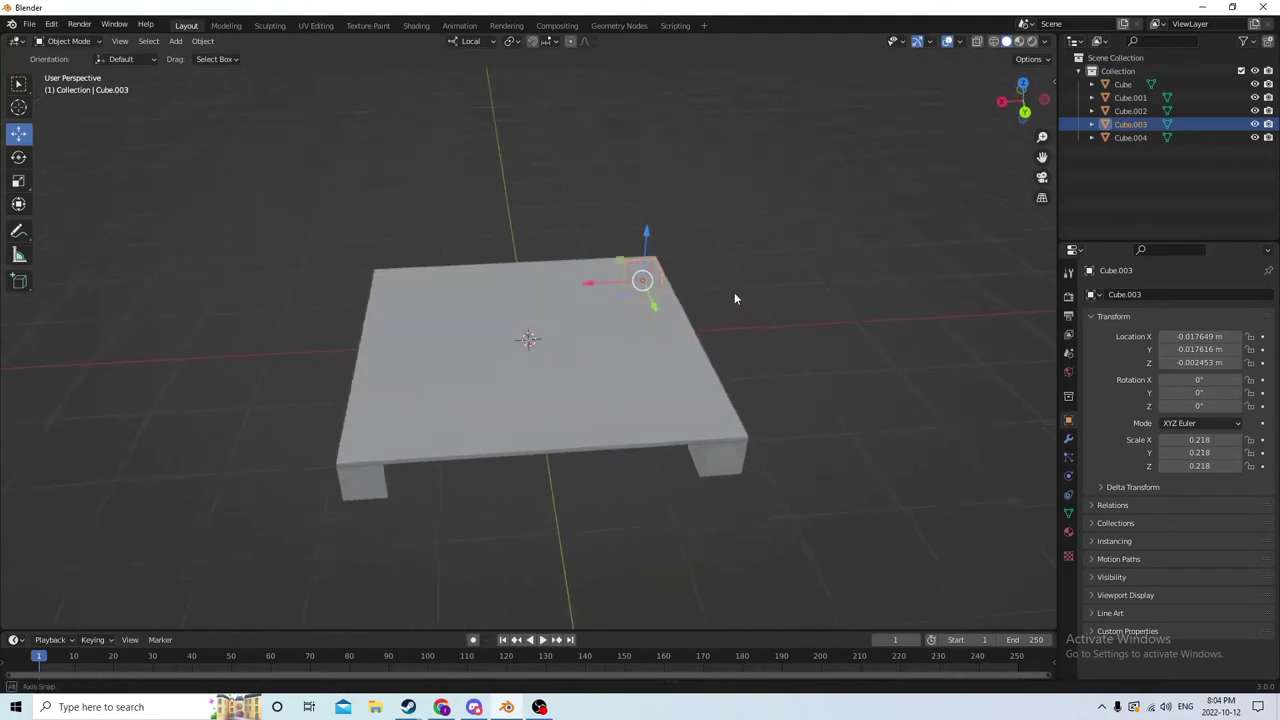
# Step: Select the four legs and tabletop, duplicate them, and move the copy left along X
pyautogui.moveTo(732, 284); pyautogui.dragTo(721, 246, button='middle')
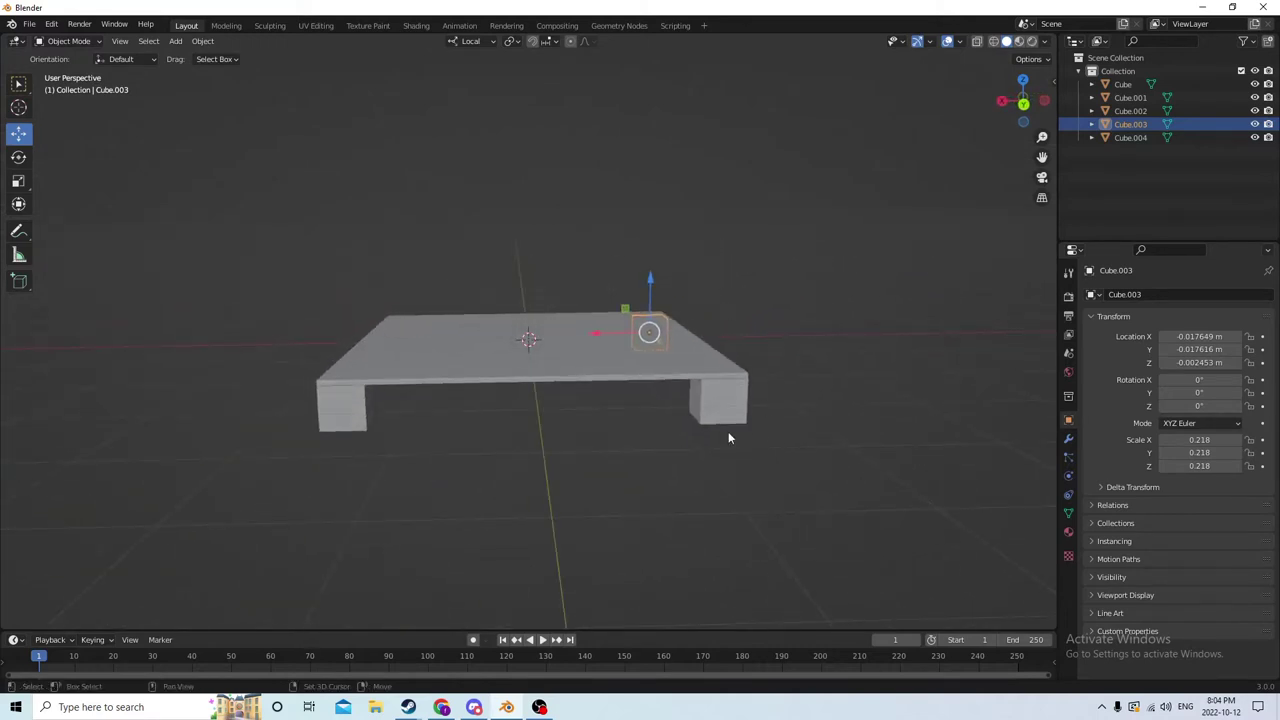
pyautogui.keyDown('shift'); pyautogui.click(731, 395); pyautogui.keyUp('shift')
pyautogui.keyDown('shift'); pyautogui.click(345, 395); pyautogui.keyUp('shift')
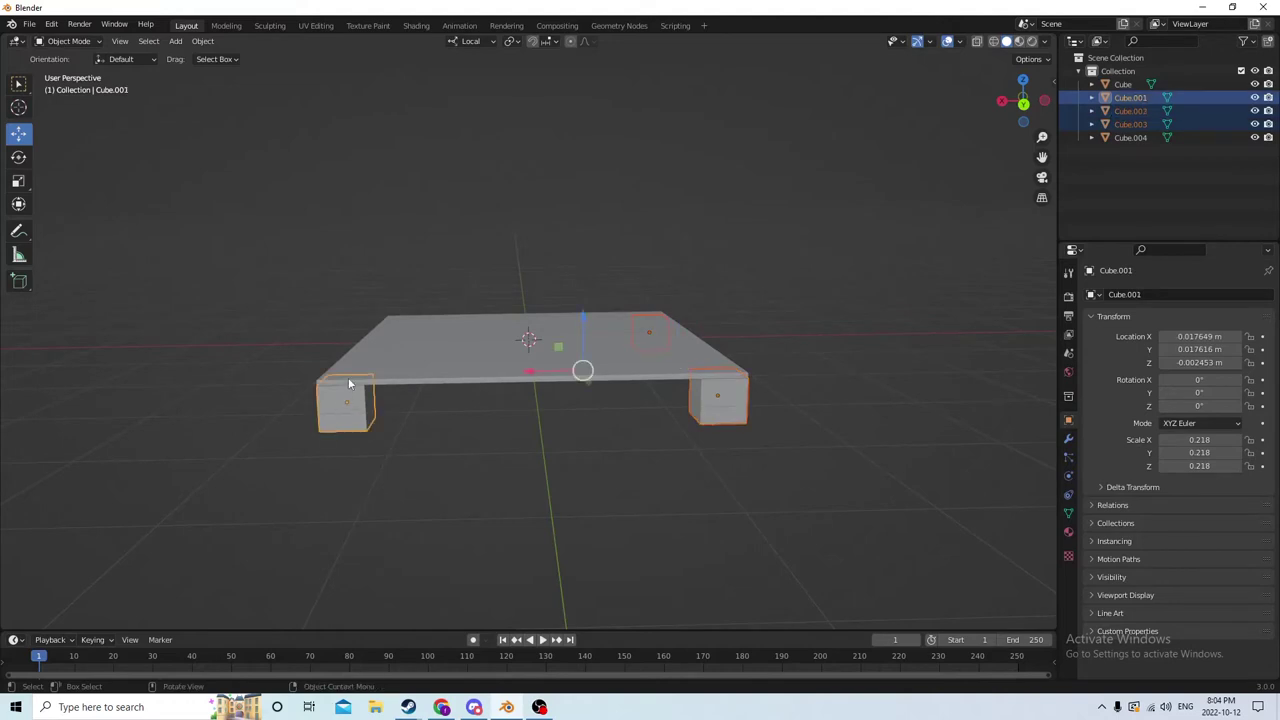
pyautogui.keyDown('shift'); pyautogui.click(470, 341); pyautogui.keyUp('shift')
pyautogui.moveTo(470, 341); pyautogui.dragTo(393, 432, button='middle')
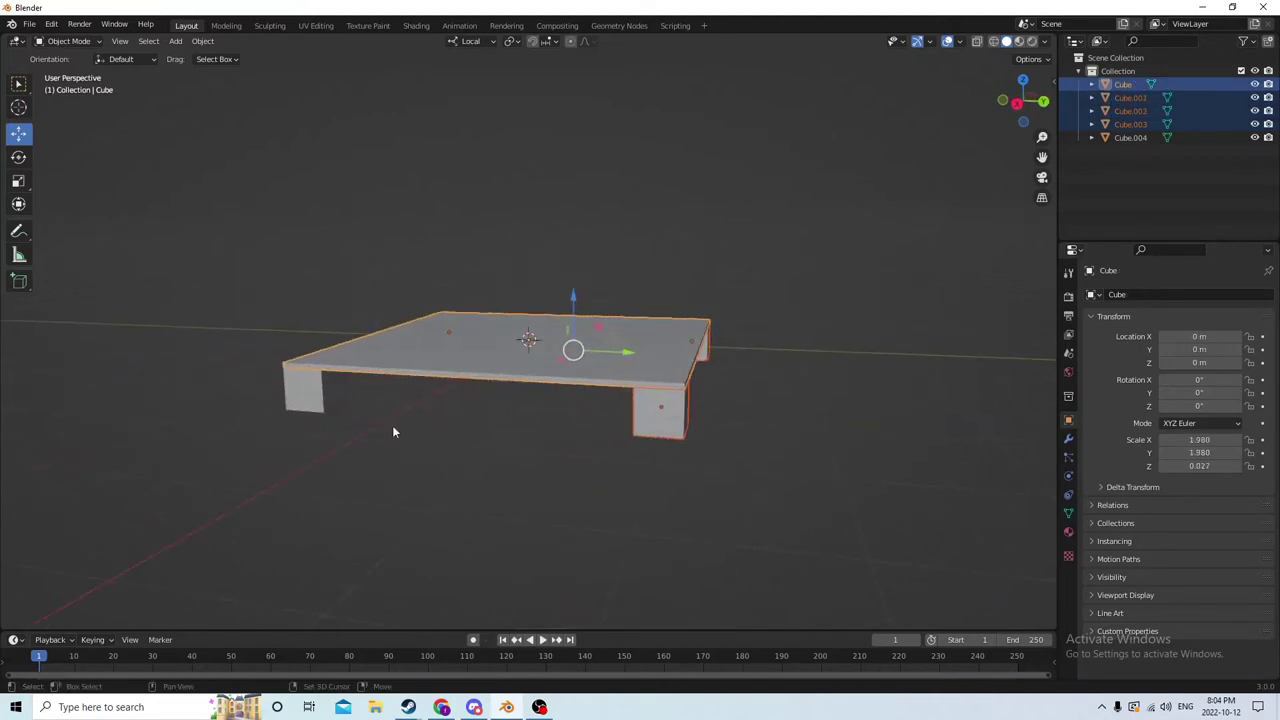
pyautogui.keyDown('shift'); pyautogui.click(305, 390); pyautogui.keyUp('shift')
pyautogui.moveTo(620, 313); pyautogui.dragTo(505, 331, button='middle')
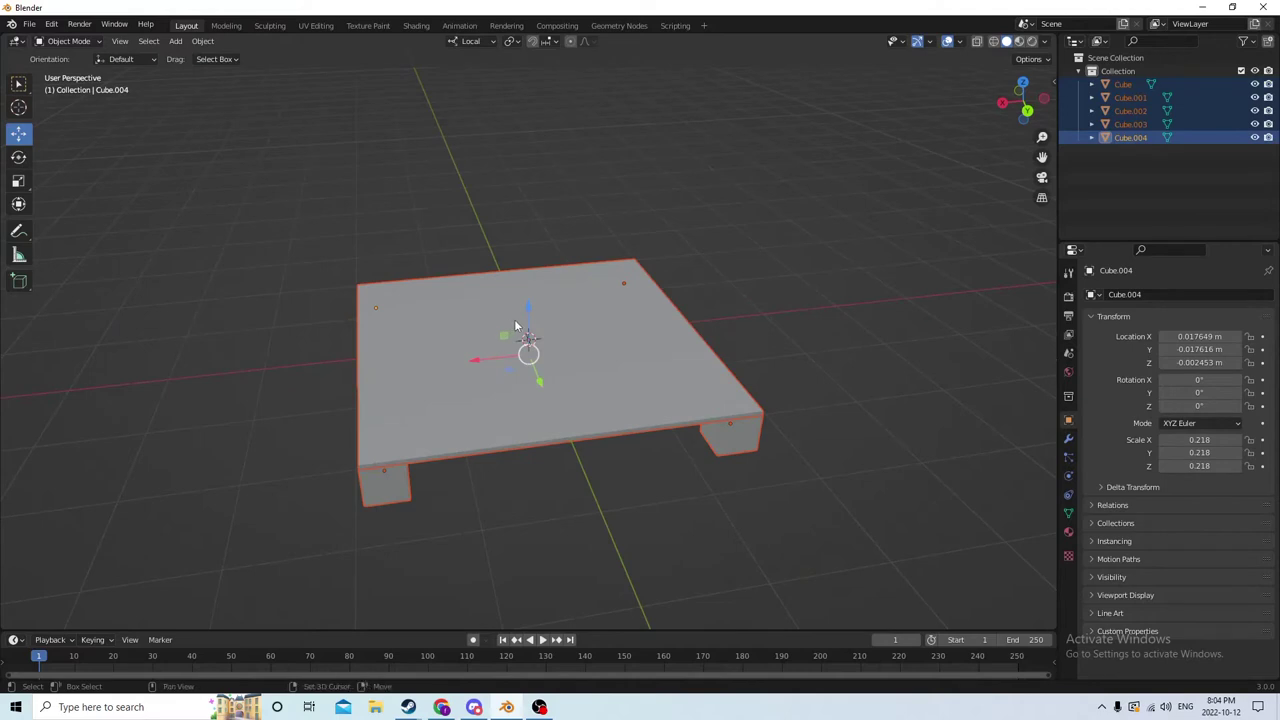
pyautogui.hotkey('shift', 'd')
pyautogui.rightClick(614, 260)
pyautogui.scroll(-2, 534, 272)
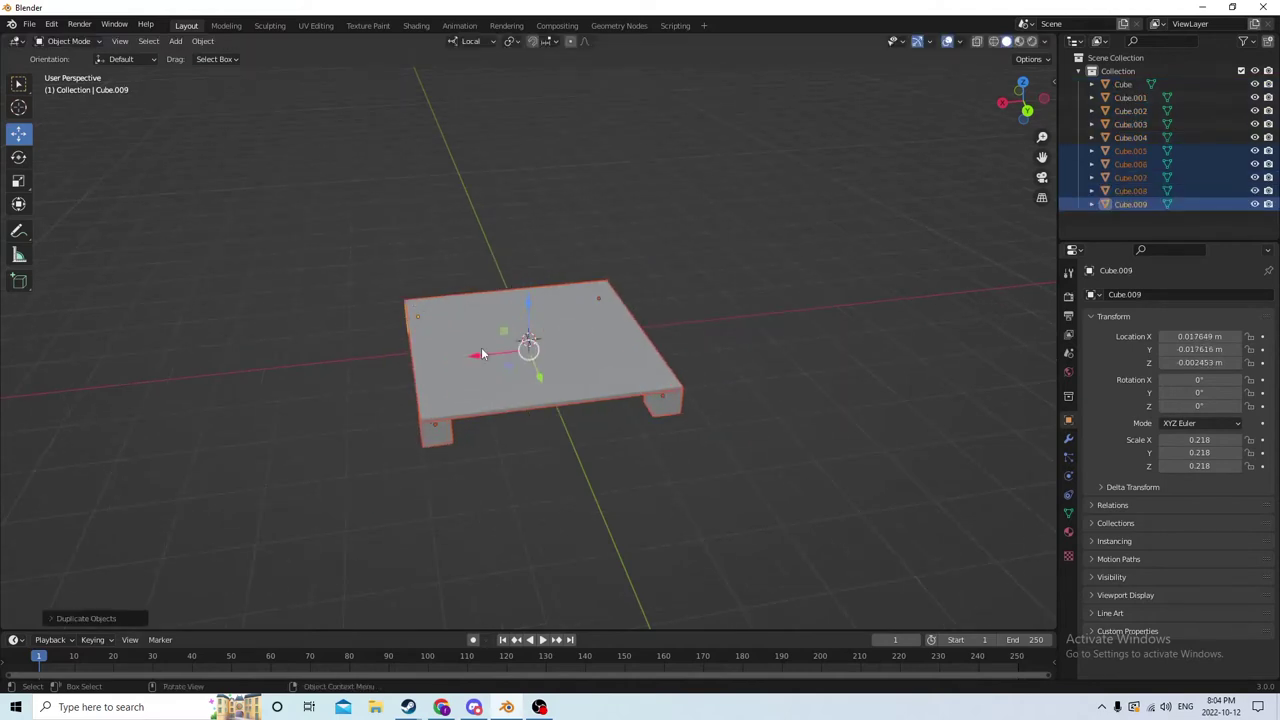
pyautogui.moveTo(482, 354); pyautogui.dragTo(75, 368)
pyautogui.moveTo(75, 368); pyautogui.dragTo(122, 320, button='middle')
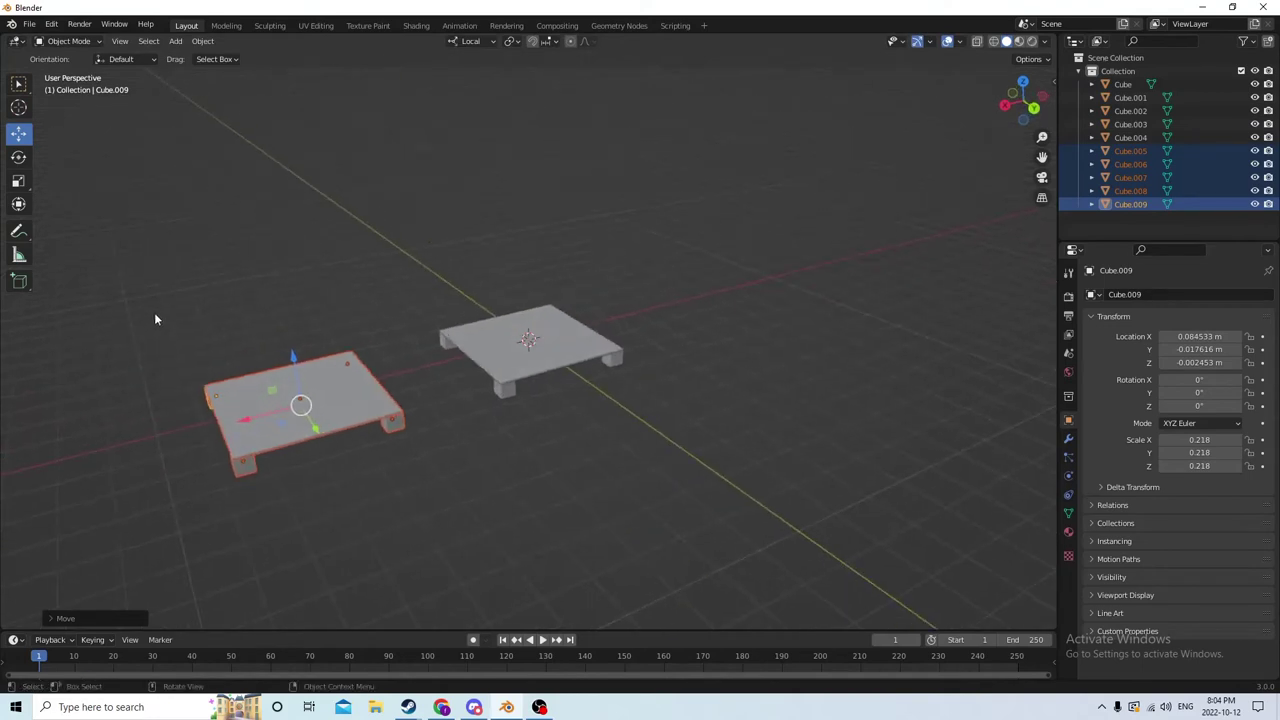
# Step: Join the copied table parts into one object and push it further along X
pyautogui.hotkey('ctrl', 'j')
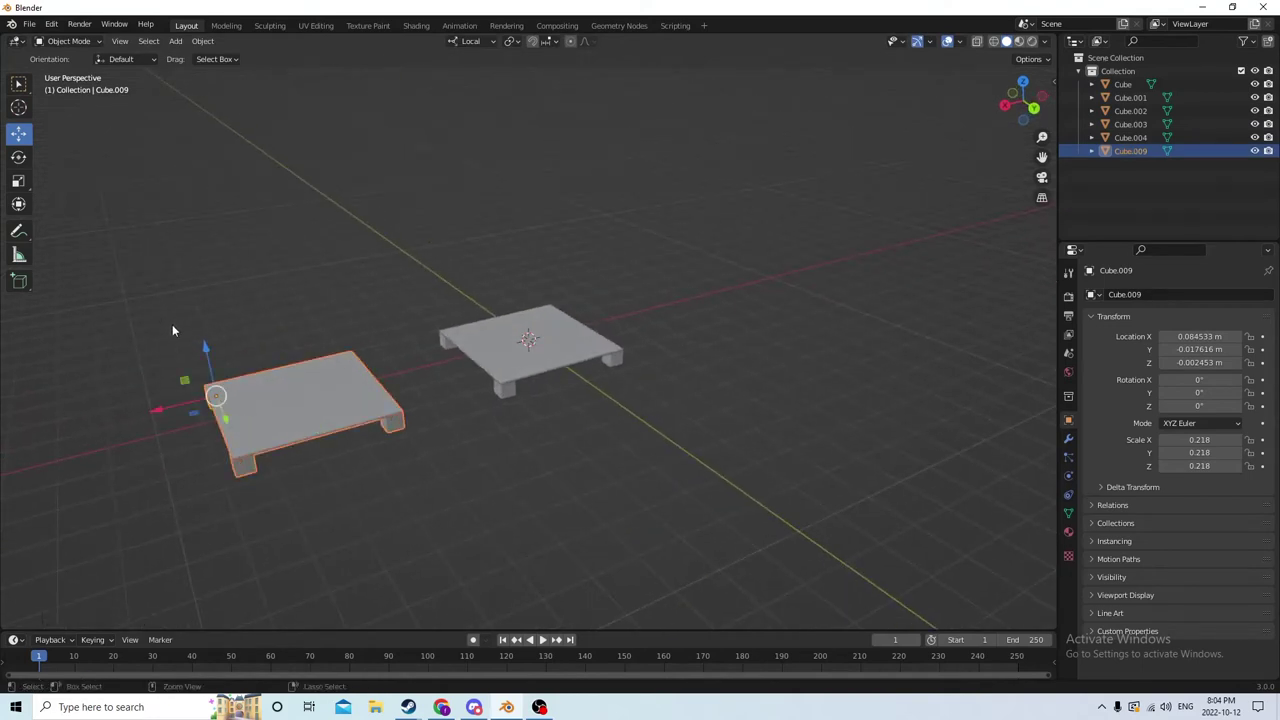
pyautogui.moveTo(172, 324); pyautogui.dragTo(240, 351, button='middle')
pyautogui.moveTo(164, 375); pyautogui.dragTo(66, 368)
pyautogui.moveTo(66, 368); pyautogui.dragTo(411, 371, button='middle')
pyautogui.scroll(4, 361, 313)
pyautogui.scroll(2, 365, 318)
# Step: Scale the tabletop along X to about 0.259 into a narrow plank, then duplicate it in place
pyautogui.click(425, 366)
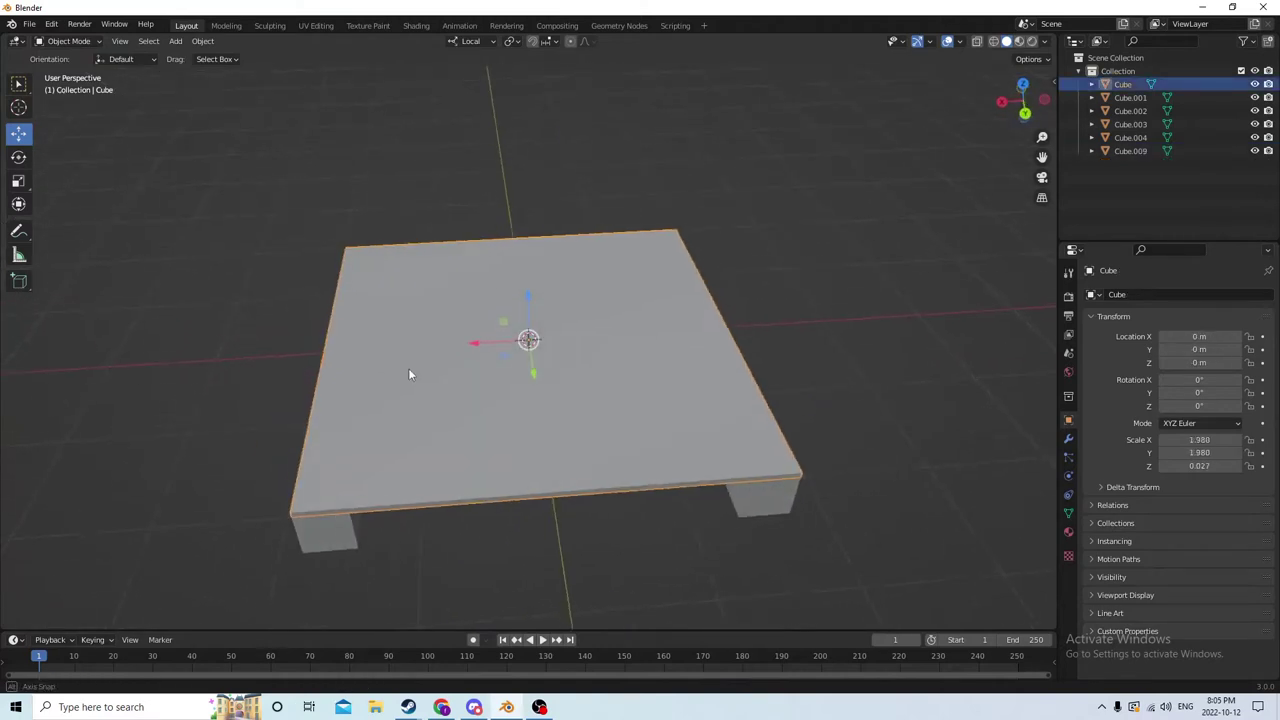
pyautogui.moveTo(546, 254)
pyautogui.mouseDown(button='middle')
pyautogui.moveTo(508, 257)
pyautogui.moveTo(531, 251)
pyautogui.mouseUp(button='middle')
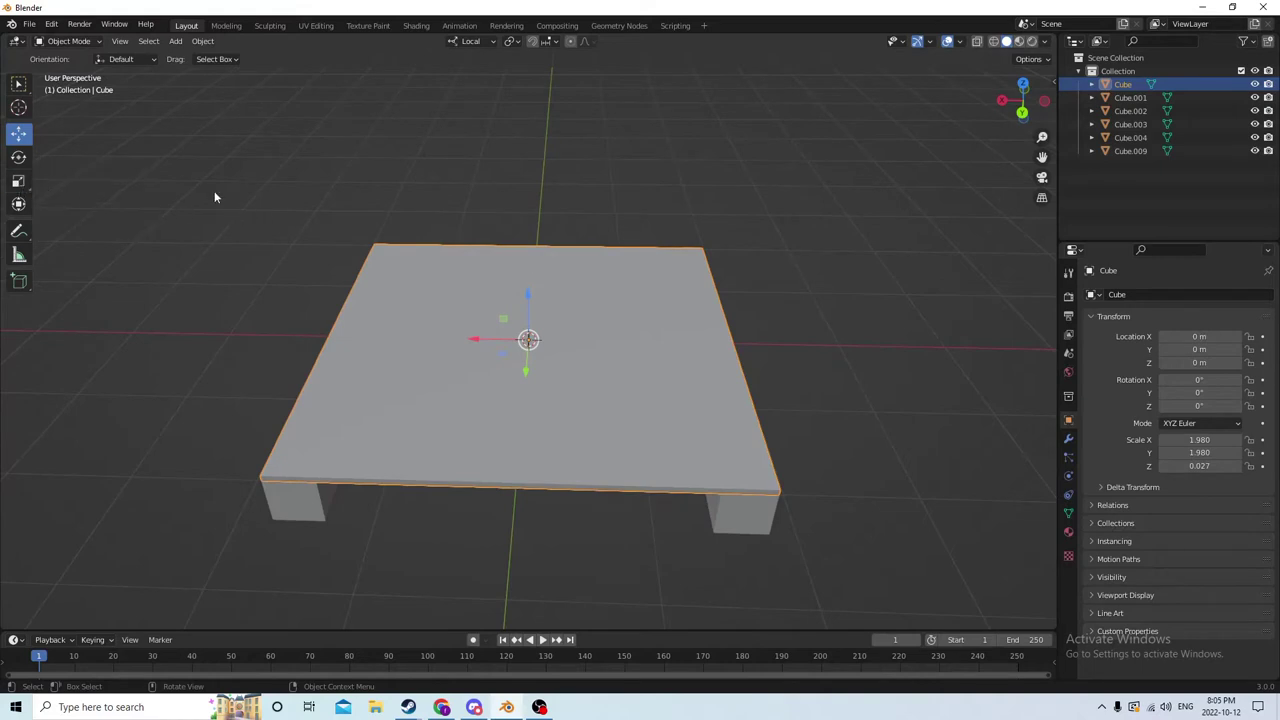
pyautogui.click(18, 181)
pyautogui.moveTo(100, 190); pyautogui.dragTo(458, 297, button='middle')
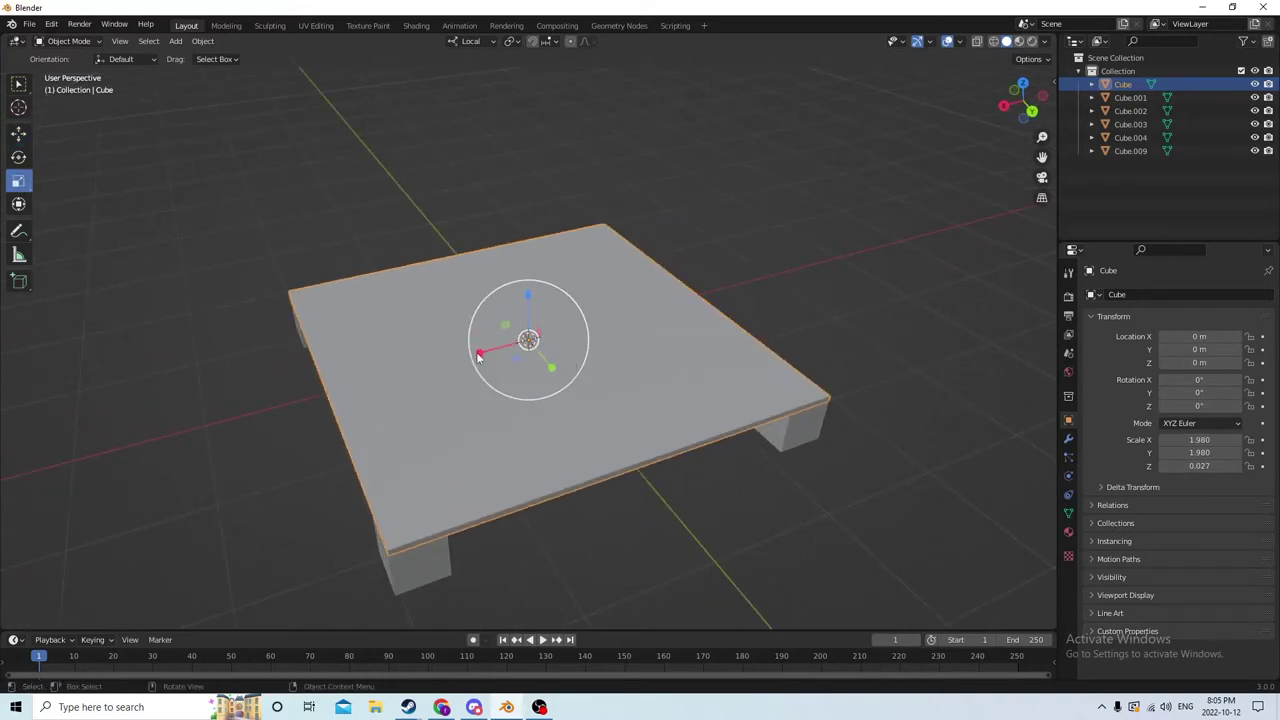
pyautogui.moveTo(478, 355); pyautogui.dragTo(522, 341)
pyautogui.moveTo(522, 341); pyautogui.dragTo(470, 337, button='middle')
pyautogui.hotkey('shift', 'd')
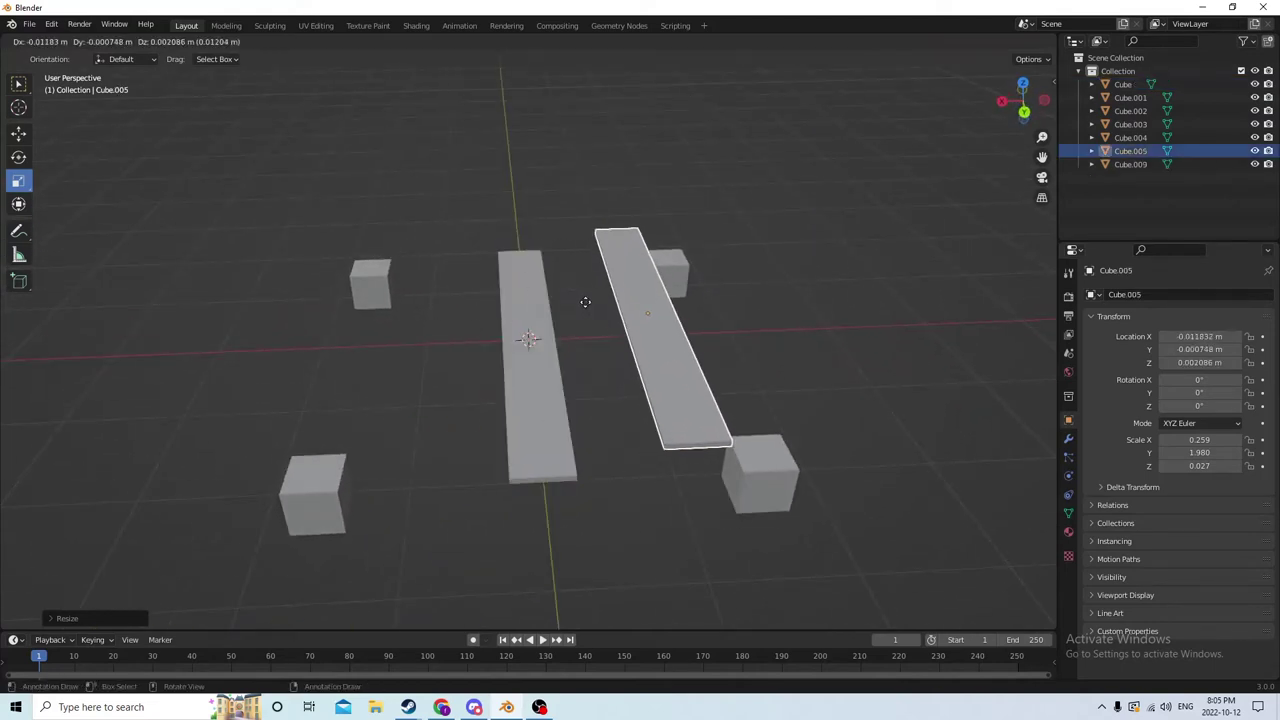
pyautogui.rightClick(583, 301)
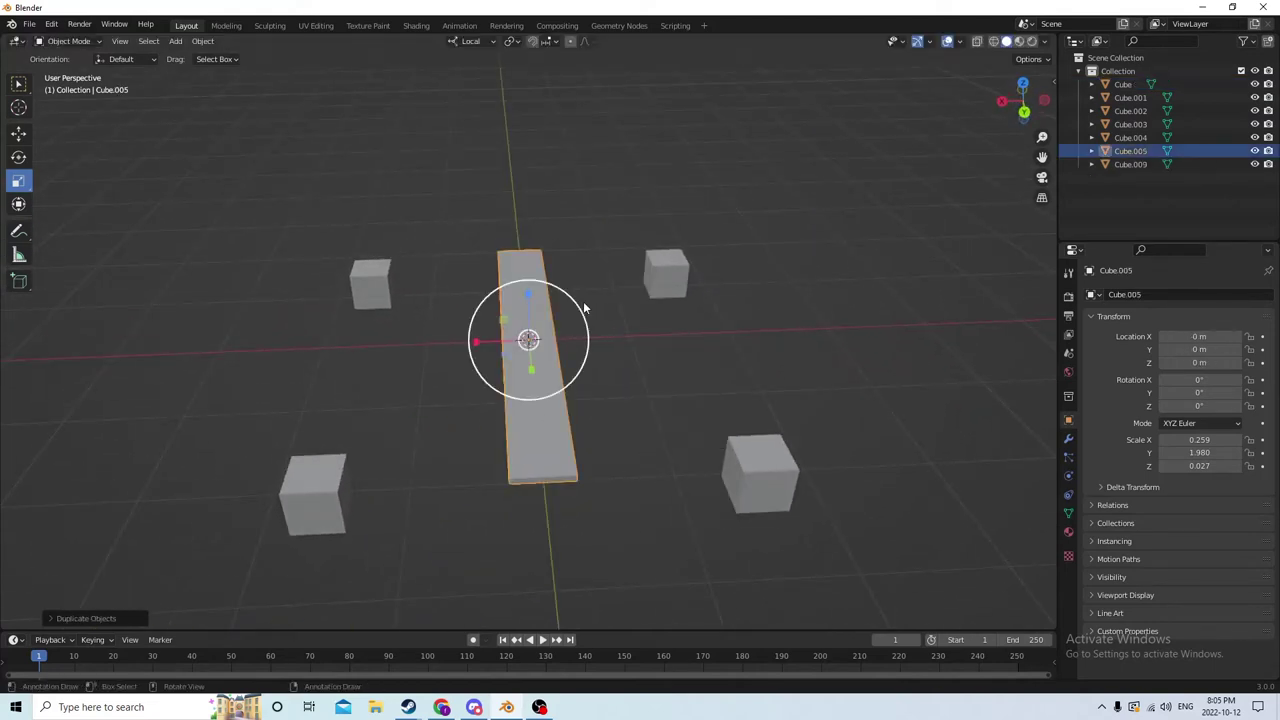
# Step: Lay out four planks side by side by duplicating and sliding copies along X
pyautogui.click(19, 133)
pyautogui.moveTo(467, 342); pyautogui.dragTo(533, 336)
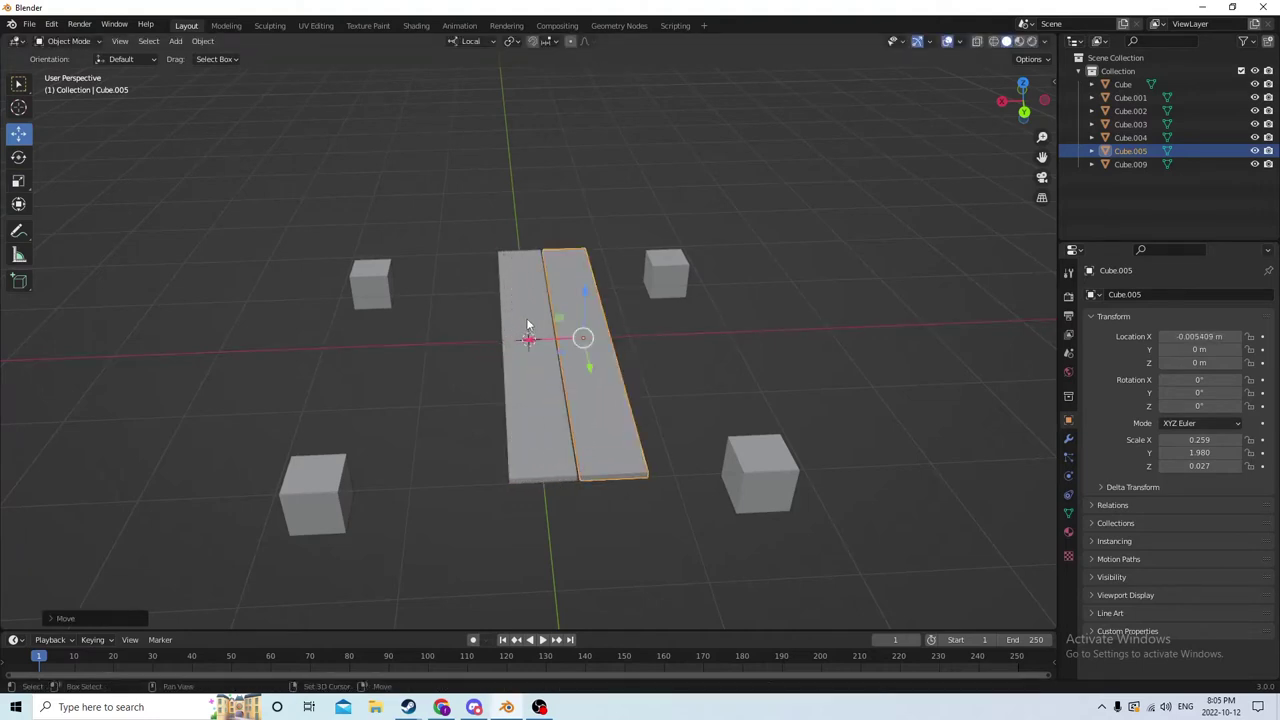
pyautogui.hotkey('shift', 'd')
pyautogui.rightClick(549, 326)
pyautogui.hotkey('shift', 'd')
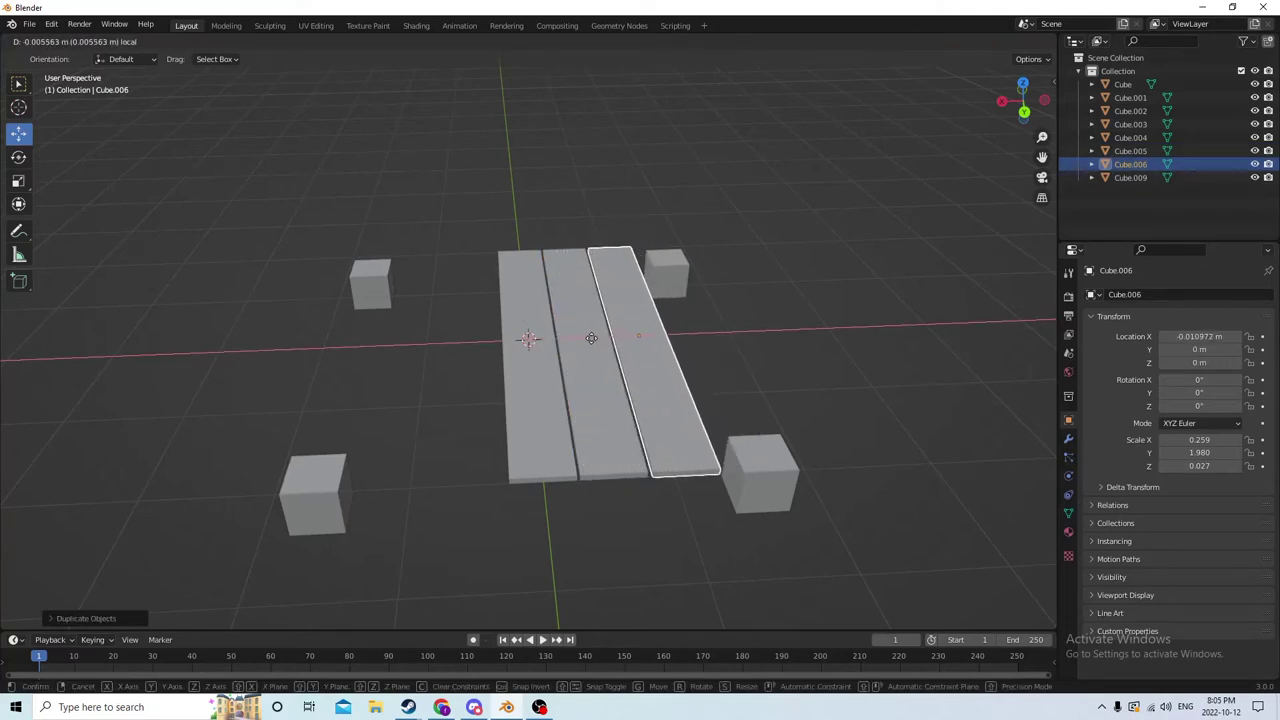
pyautogui.click(591, 343)
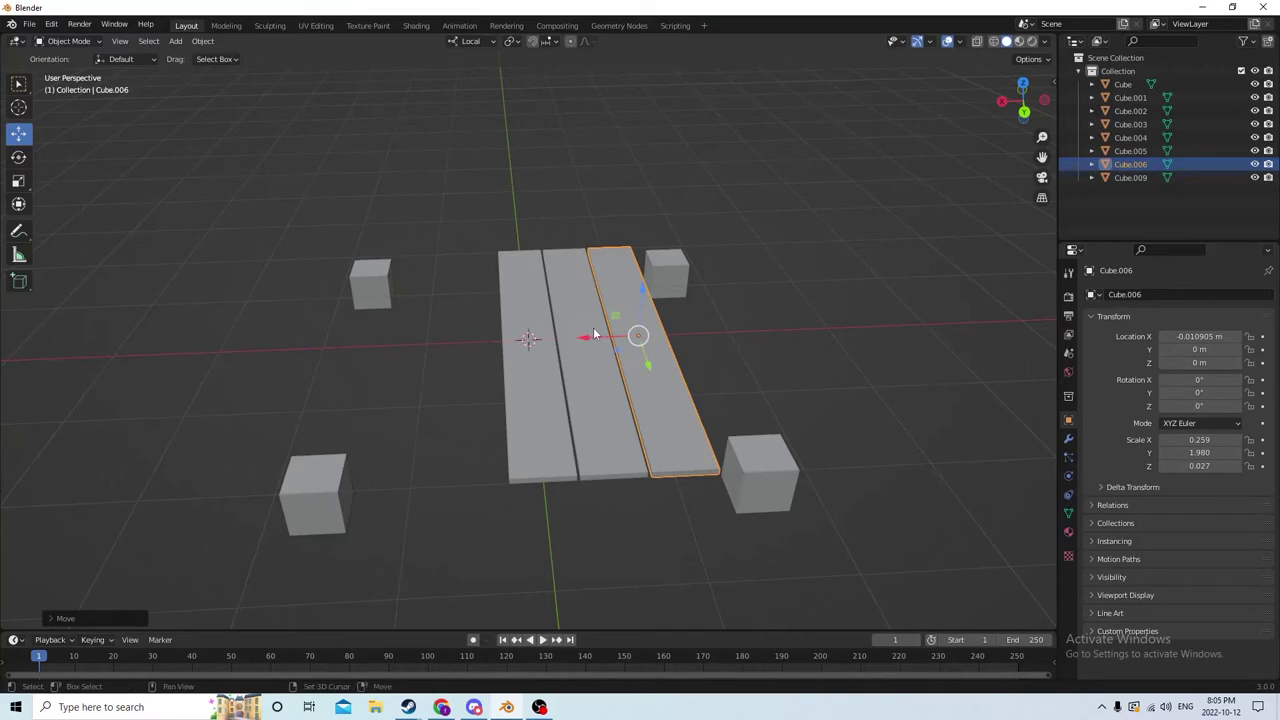
pyautogui.hotkey('shift', 'd')
pyautogui.press('Escape')
pyautogui.moveTo(578, 338); pyautogui.dragTo(644, 331)
pyautogui.moveTo(644, 331); pyautogui.dragTo(611, 322, button='middle')
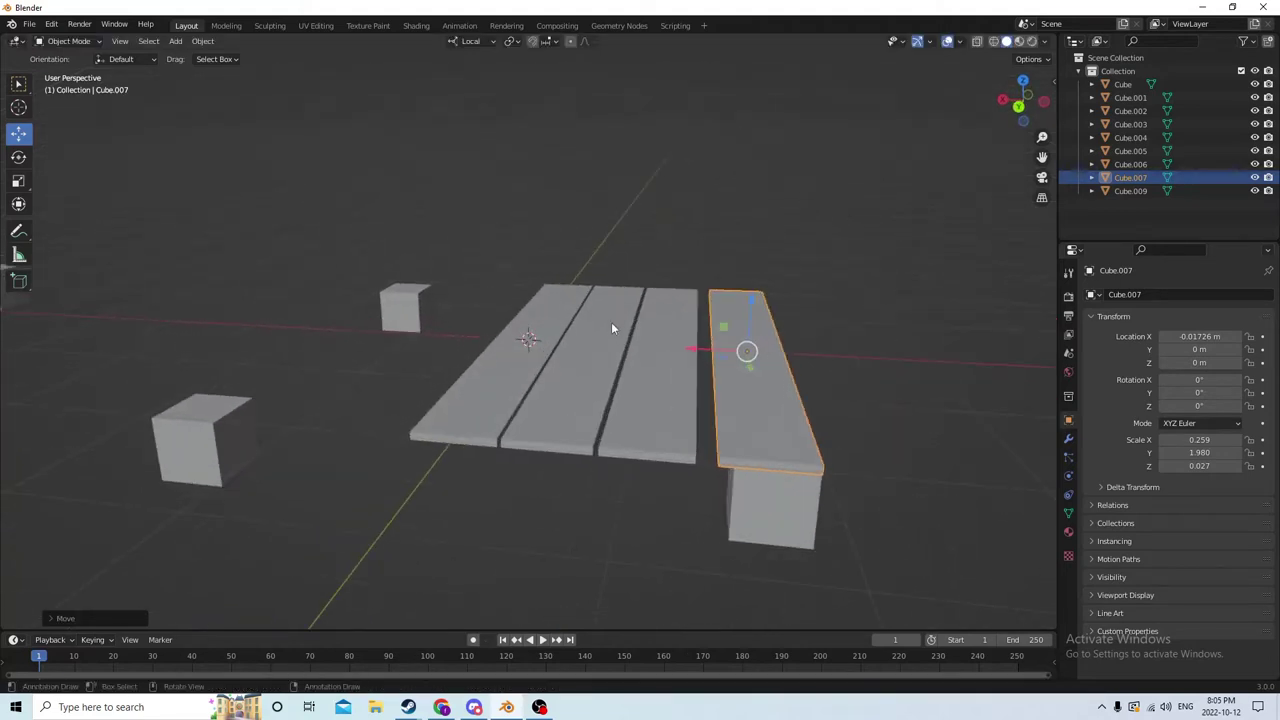
# Step: Nudge the second and third planks to even the gaps, then reselect the fourth plank
pyautogui.click(664, 377)
pyautogui.moveTo(611, 342); pyautogui.dragTo(623, 347)
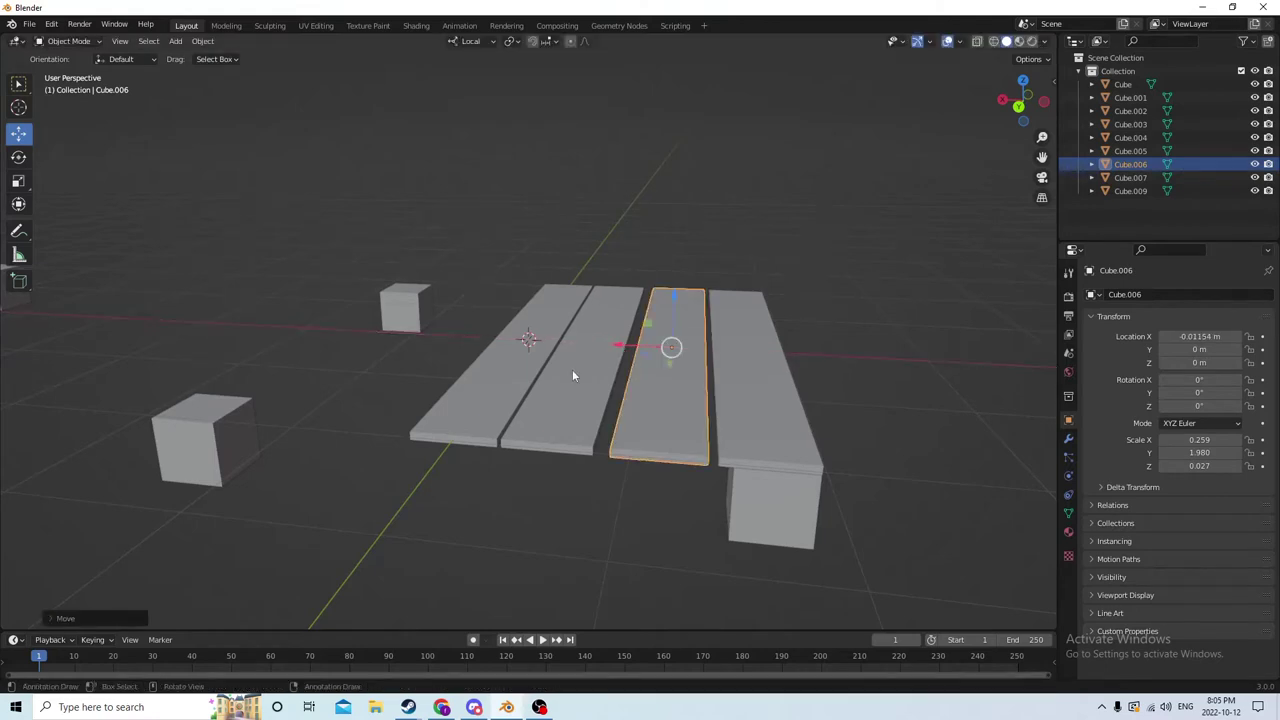
pyautogui.click(572, 369)
pyautogui.moveTo(541, 340); pyautogui.dragTo(540, 341)
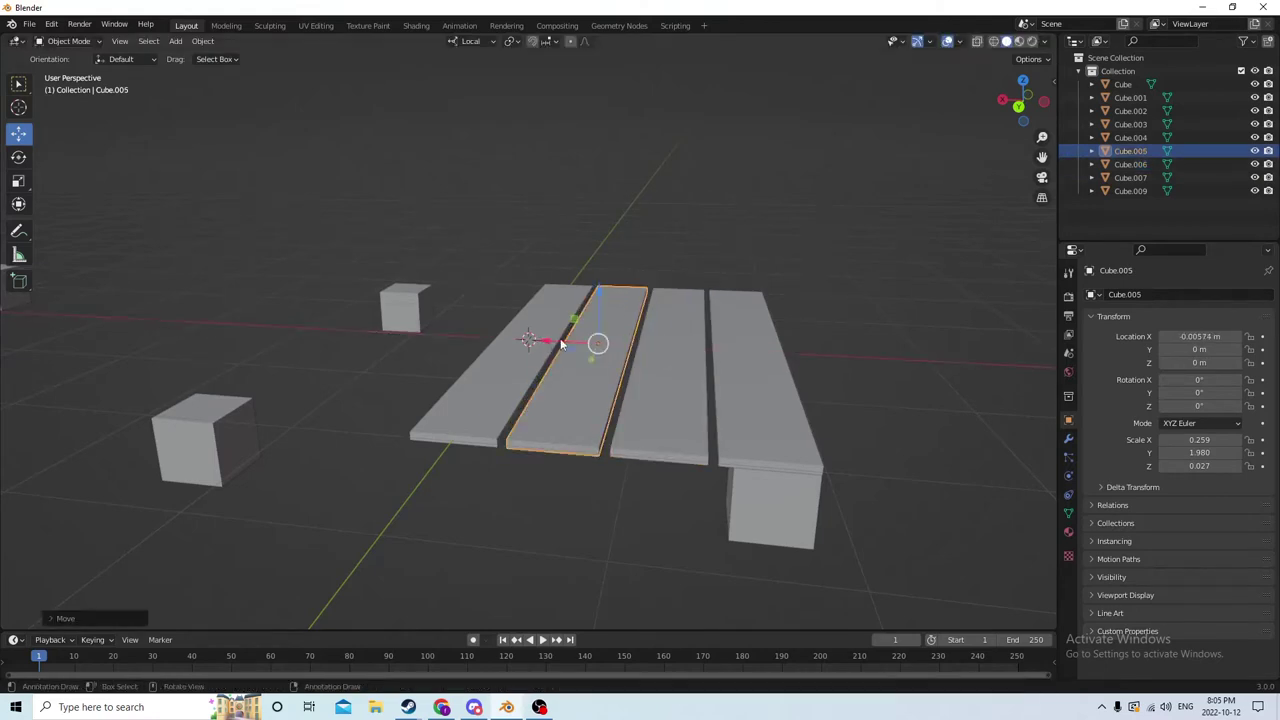
pyautogui.moveTo(540, 341); pyautogui.dragTo(640, 366, button='middle')
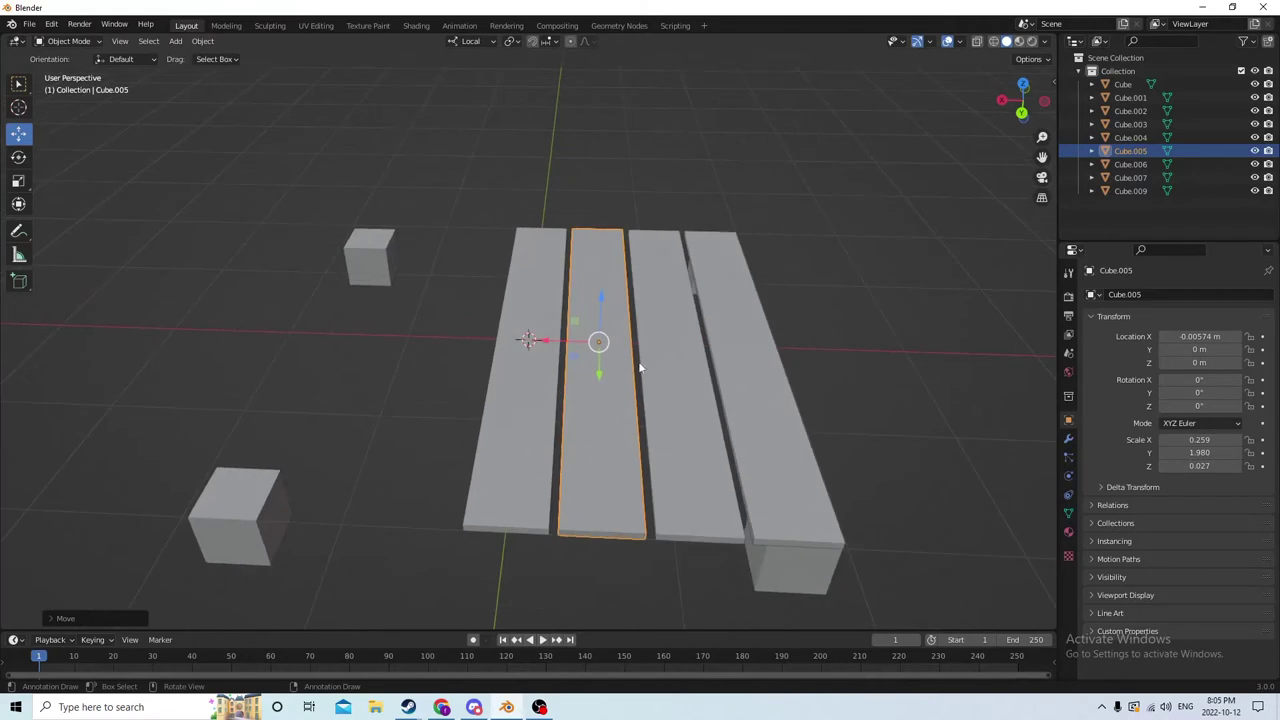
pyautogui.click(764, 386)
pyautogui.click(682, 390)
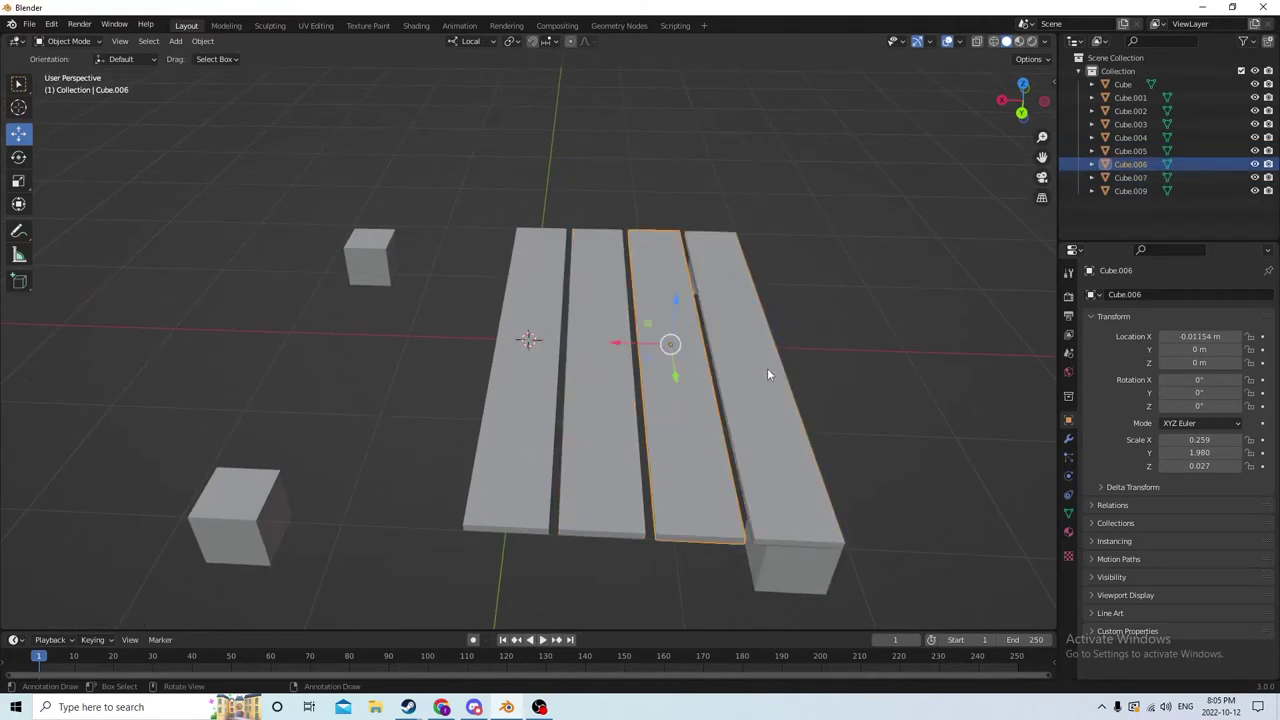
pyautogui.click(767, 368)
# Step: Duplicate the fourth plank and negate its X location to mirror it to the left side
pyautogui.hotkey('shift', 'd')
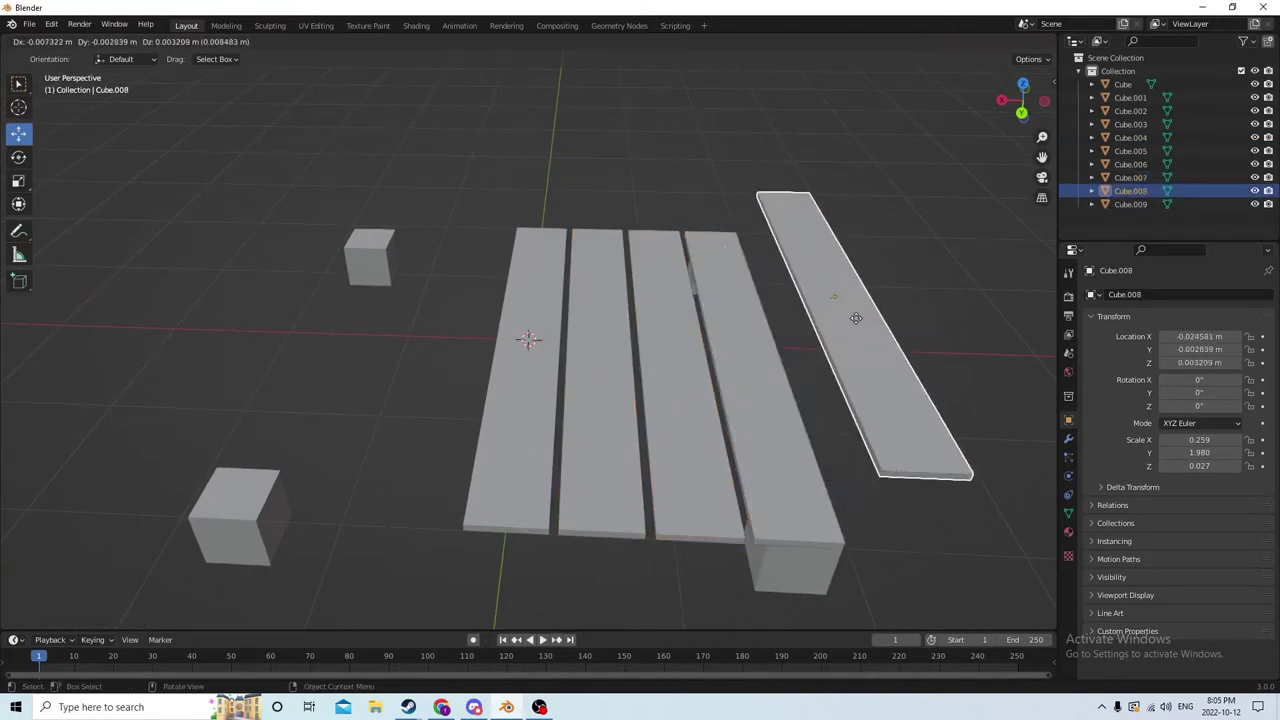
pyautogui.rightClick(900, 350)
pyautogui.click(1190, 336)
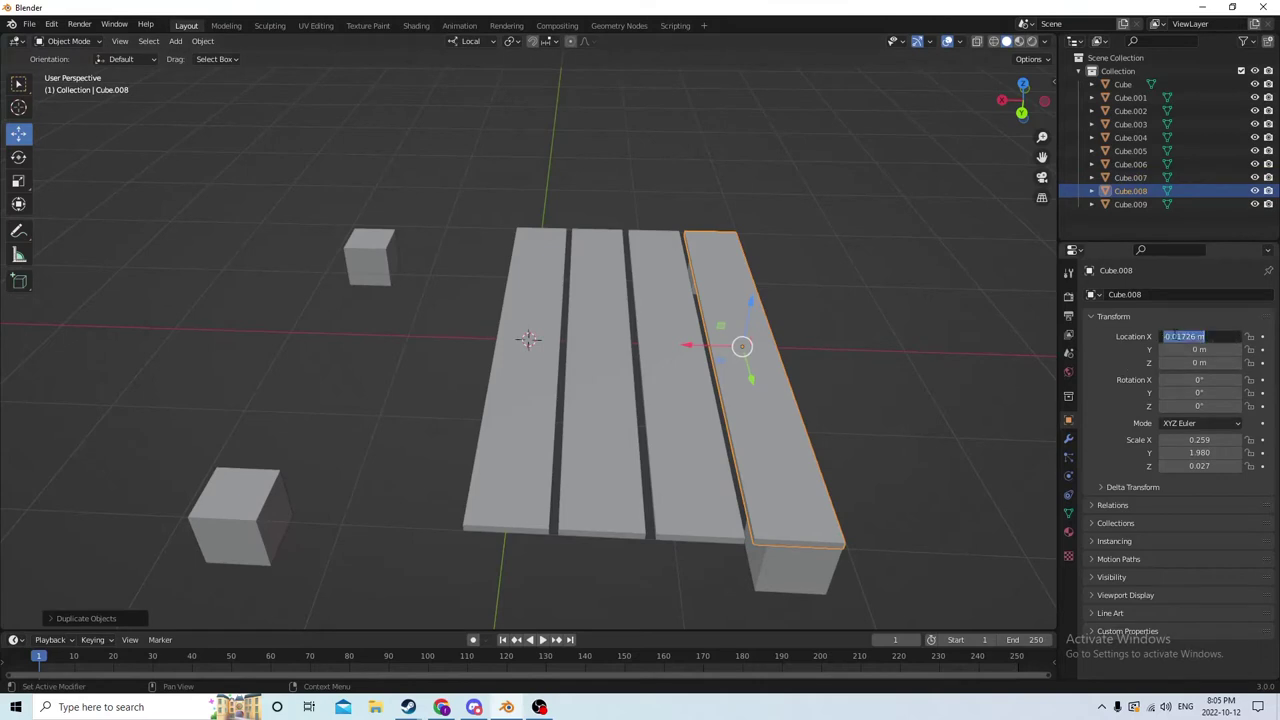
pyautogui.press('Home')
pyautogui.write('-')
pyautogui.press('Return')
# Step: Duplicate the third plank and mirror the copy's X location to the opposite side
pyautogui.click(673, 425)
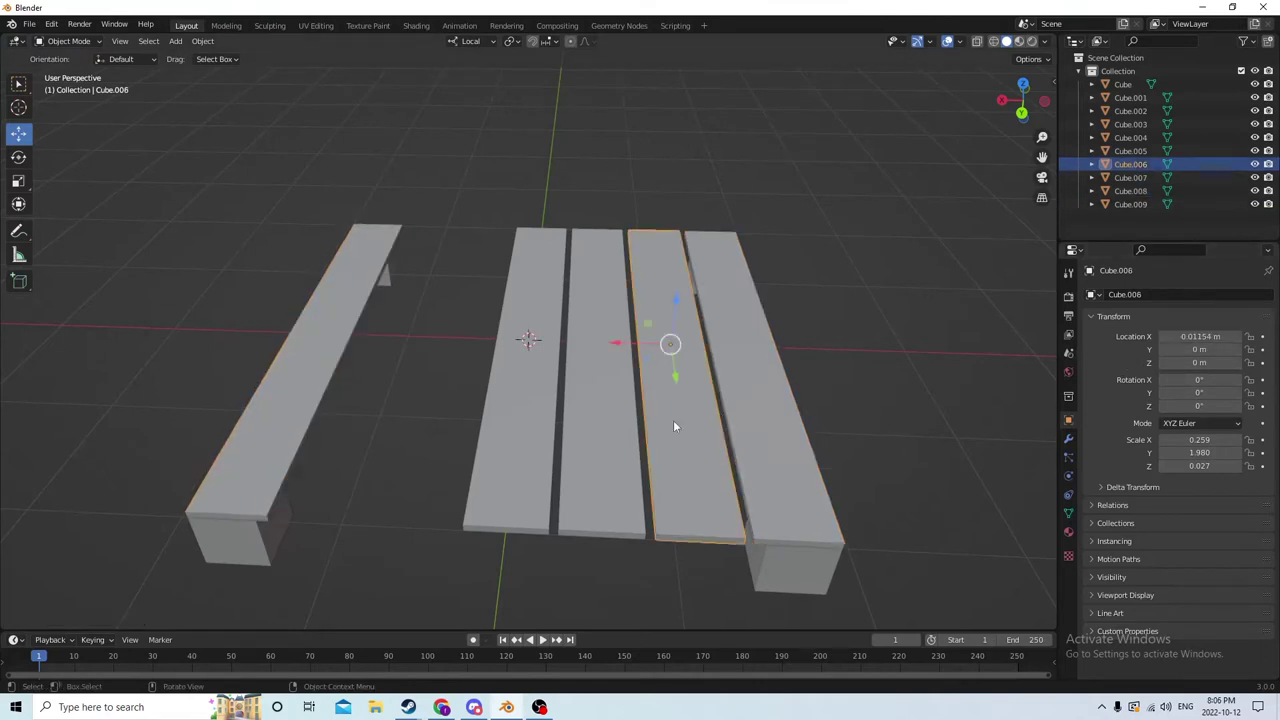
pyautogui.hotkey('shift', 'd')
pyautogui.rightClick(738, 333)
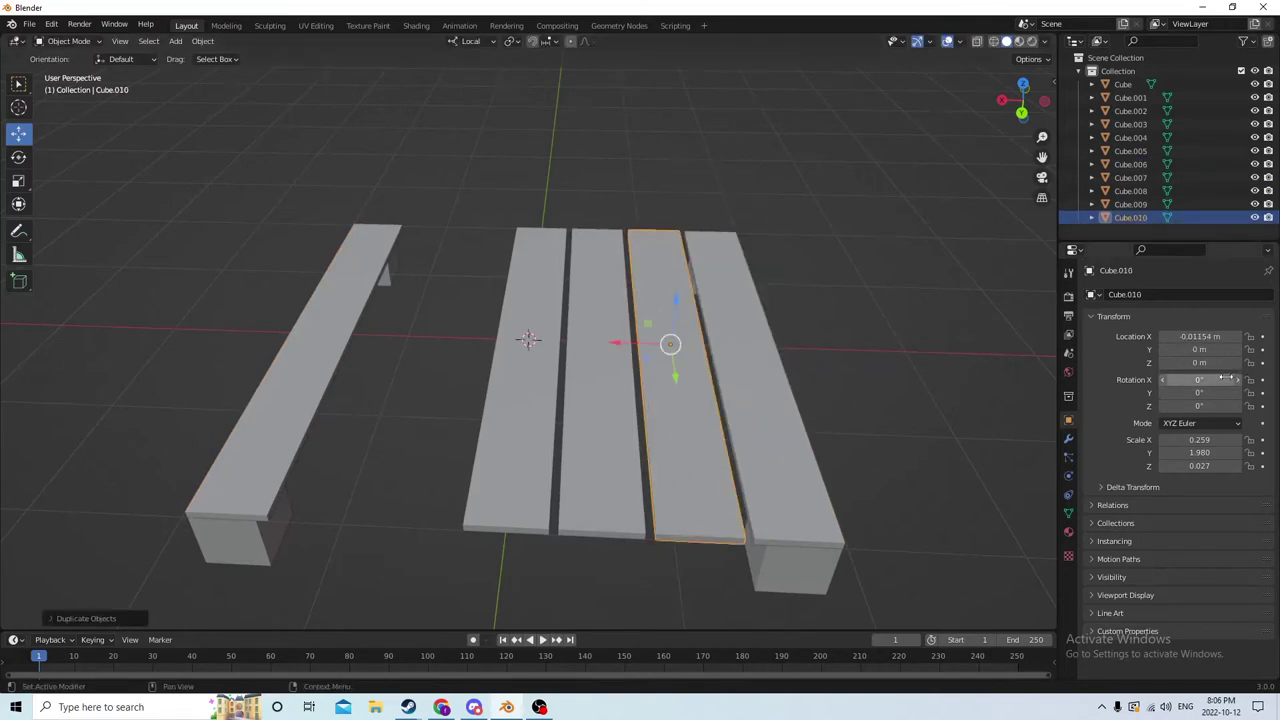
pyautogui.doubleClick(1200, 336)
pyautogui.press('Home')
pyautogui.press('Delete')
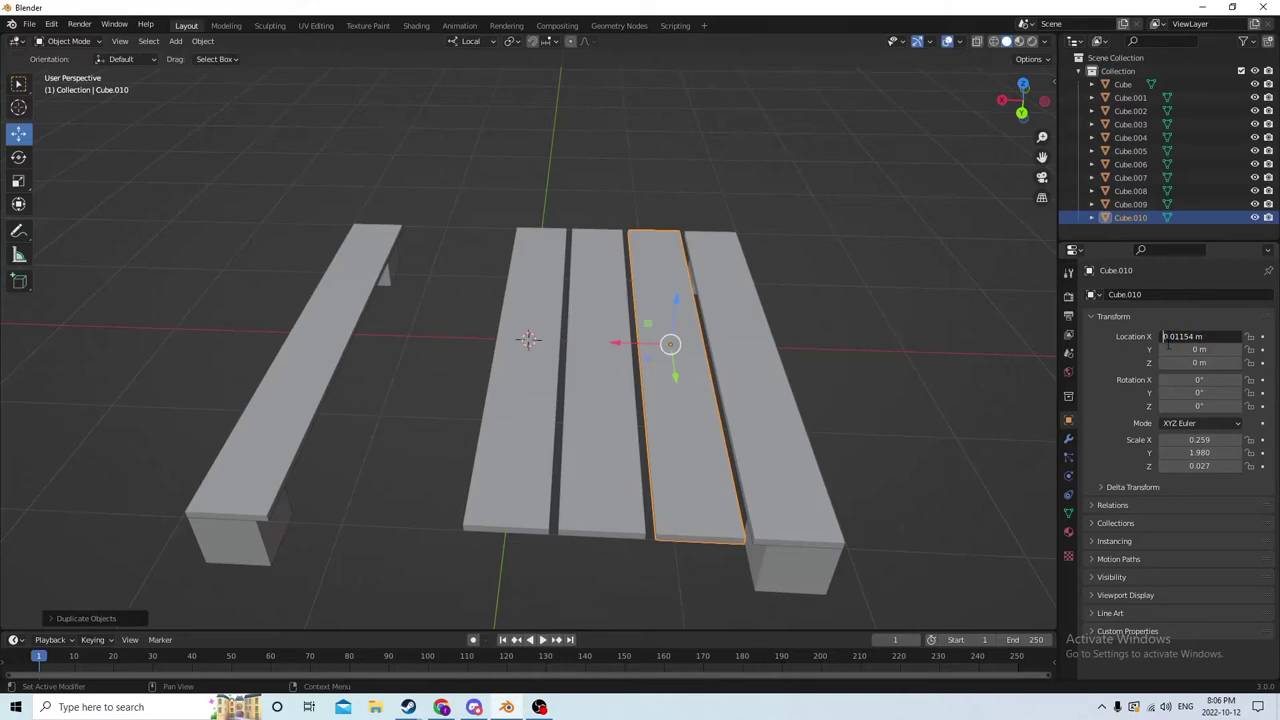
pyautogui.press('Return')
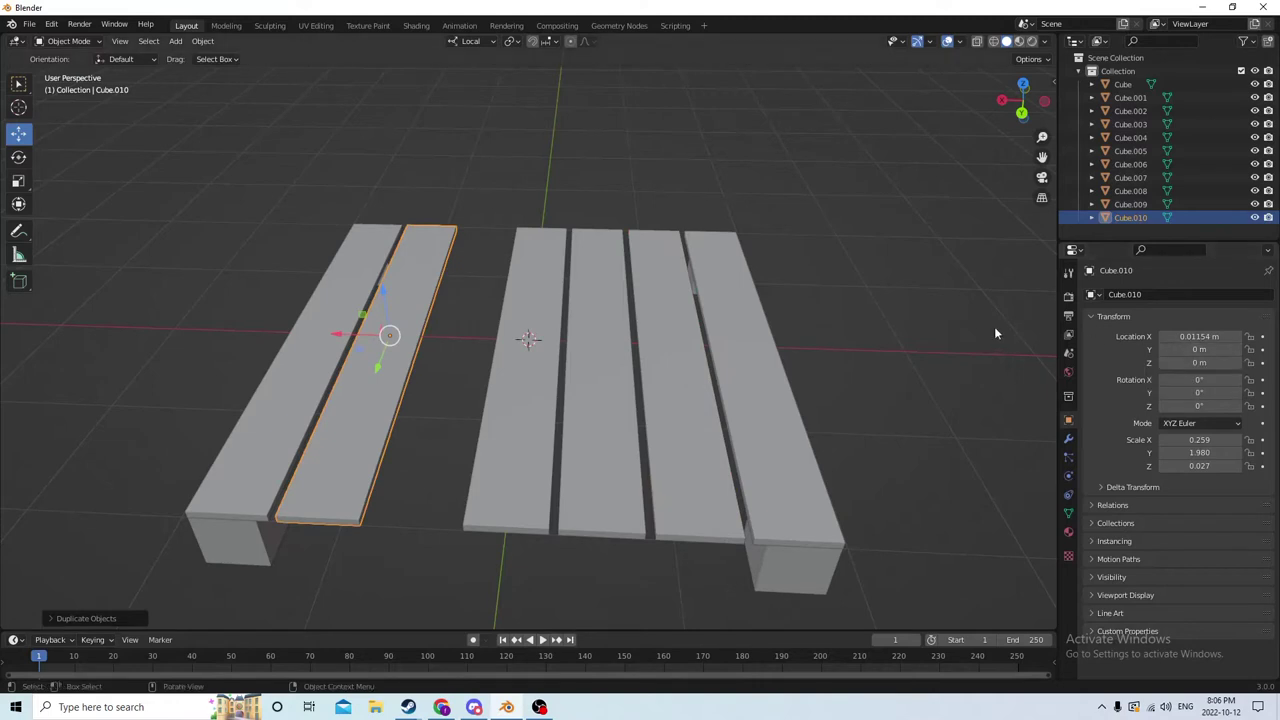
# Step: Mirror the second plank of the right group by making its X location negative
pyautogui.moveTo(994, 328); pyautogui.dragTo(976, 341, button='middle')
pyautogui.click(628, 386)
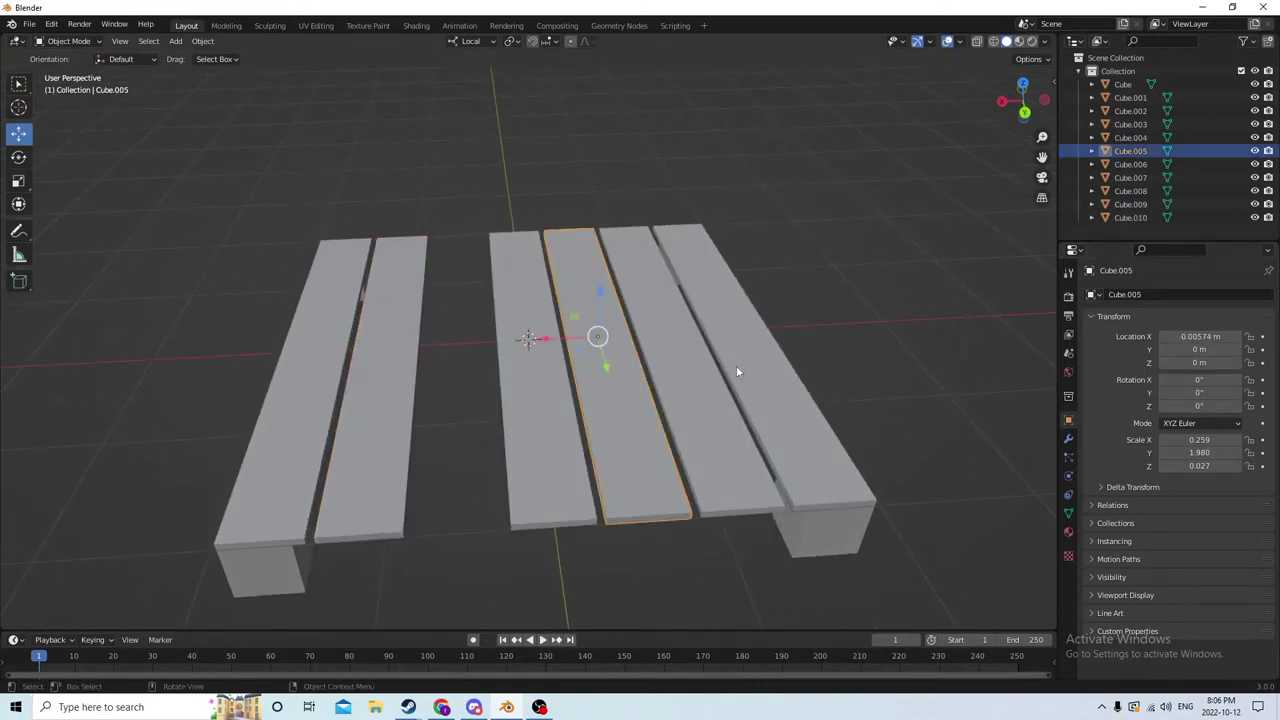
pyautogui.moveTo(751, 371); pyautogui.dragTo(880, 347, button='middle')
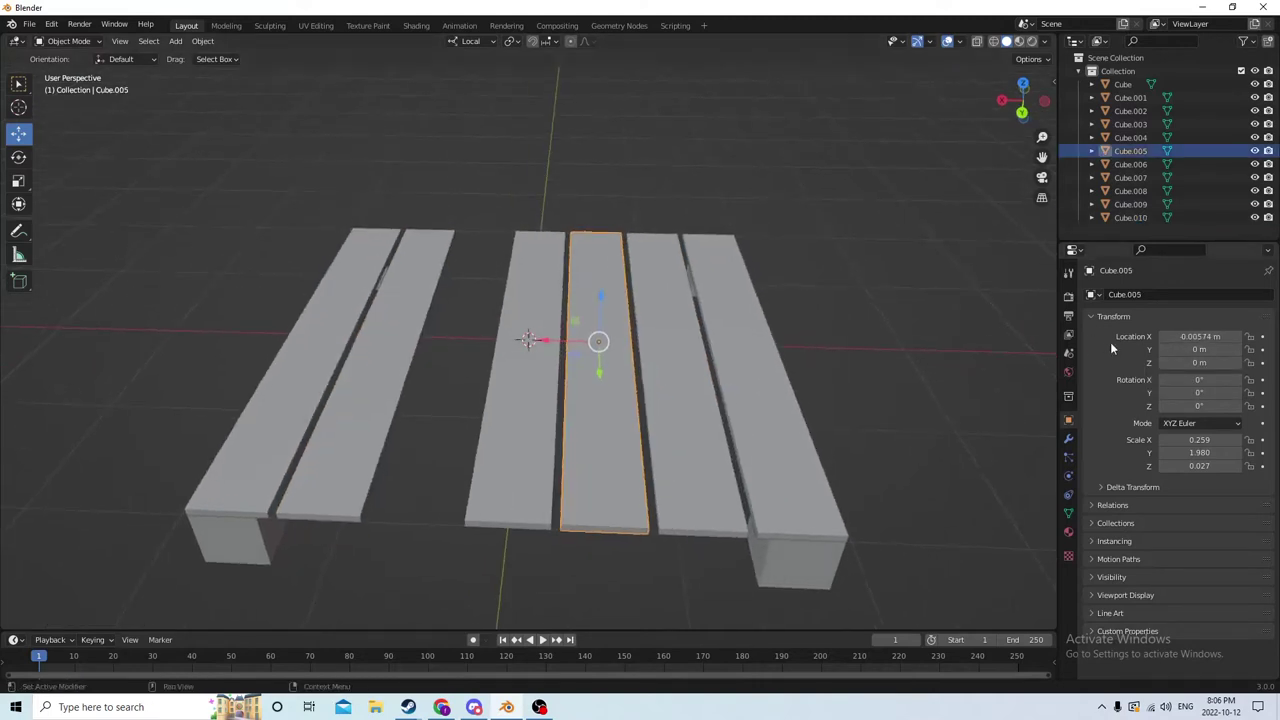
pyautogui.click(1195, 336)
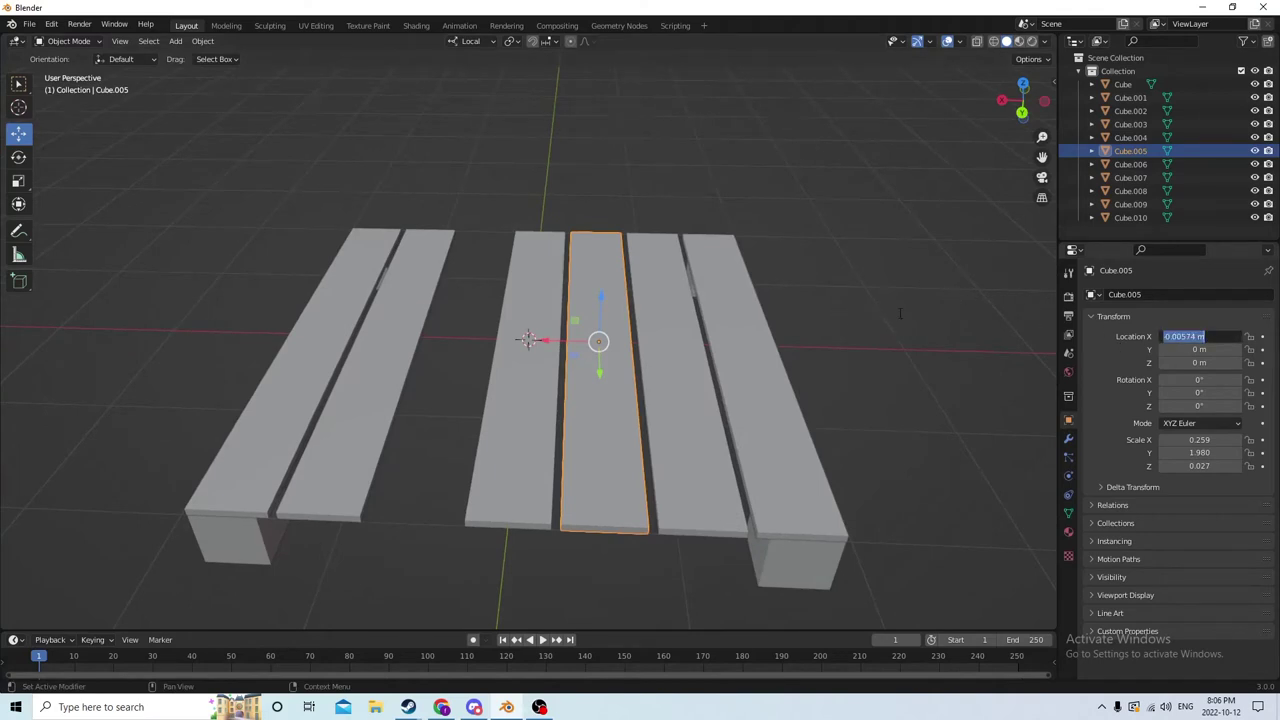
pyautogui.click(1163, 340)
pyautogui.write('-')
pyautogui.press('Return')
pyautogui.moveTo(970, 328); pyautogui.dragTo(958, 309, button='middle')
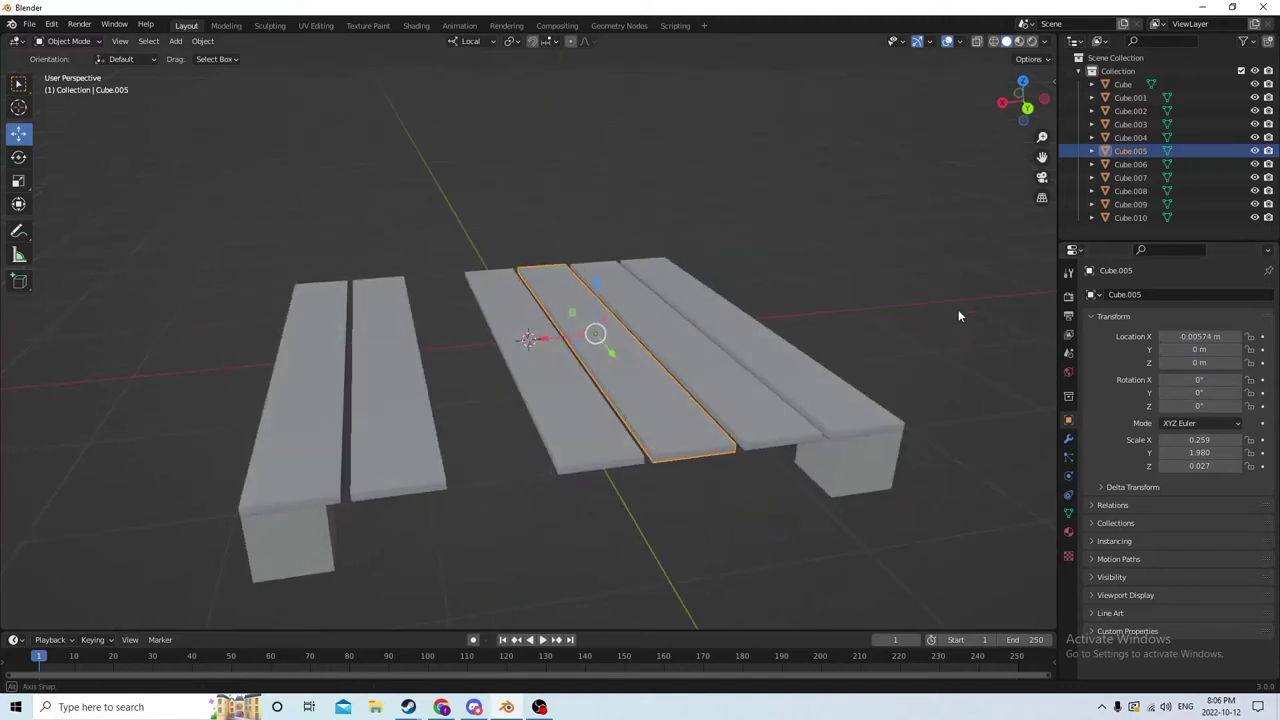
pyautogui.moveTo(602, 280); pyautogui.dragTo(598, 246)
pyautogui.rightClick(598, 246)
# Step: Duplicate that plank and flip the copy's X location so slats sit on both sides
pyautogui.hotkey('shift', 'd')
pyautogui.rightClick(630, 264)
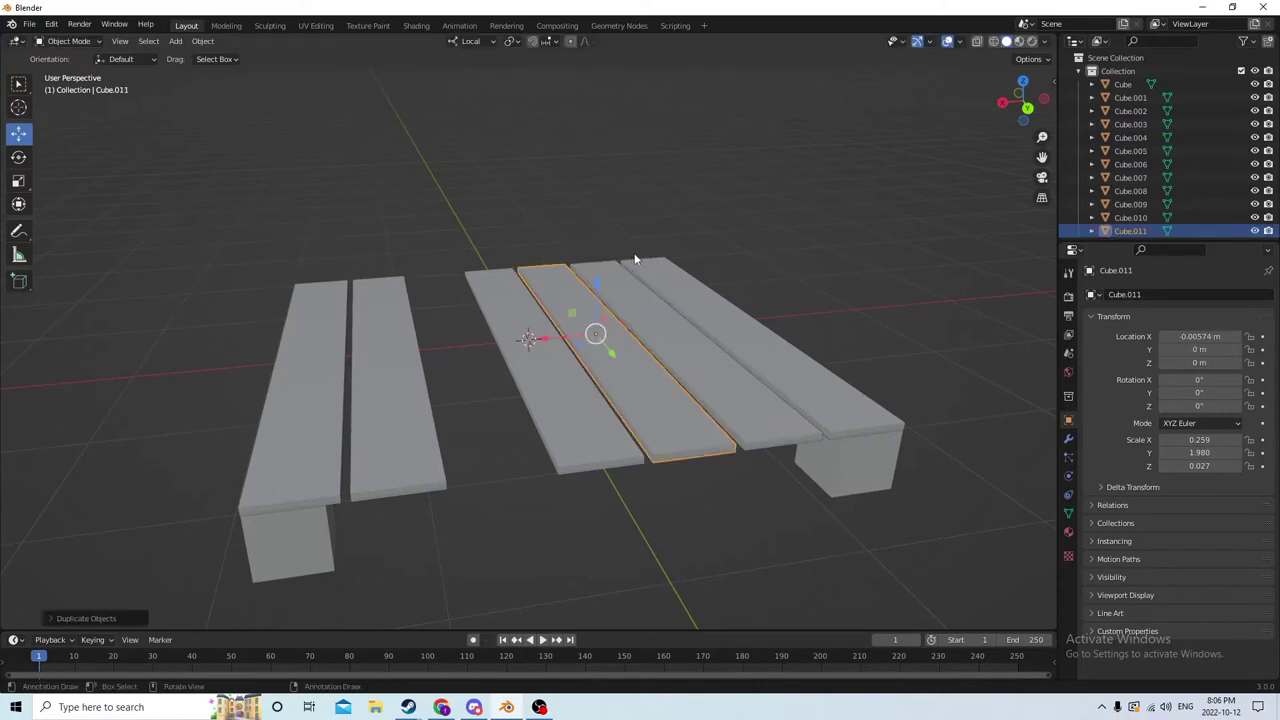
pyautogui.moveTo(634, 263); pyautogui.dragTo(675, 270, button='middle')
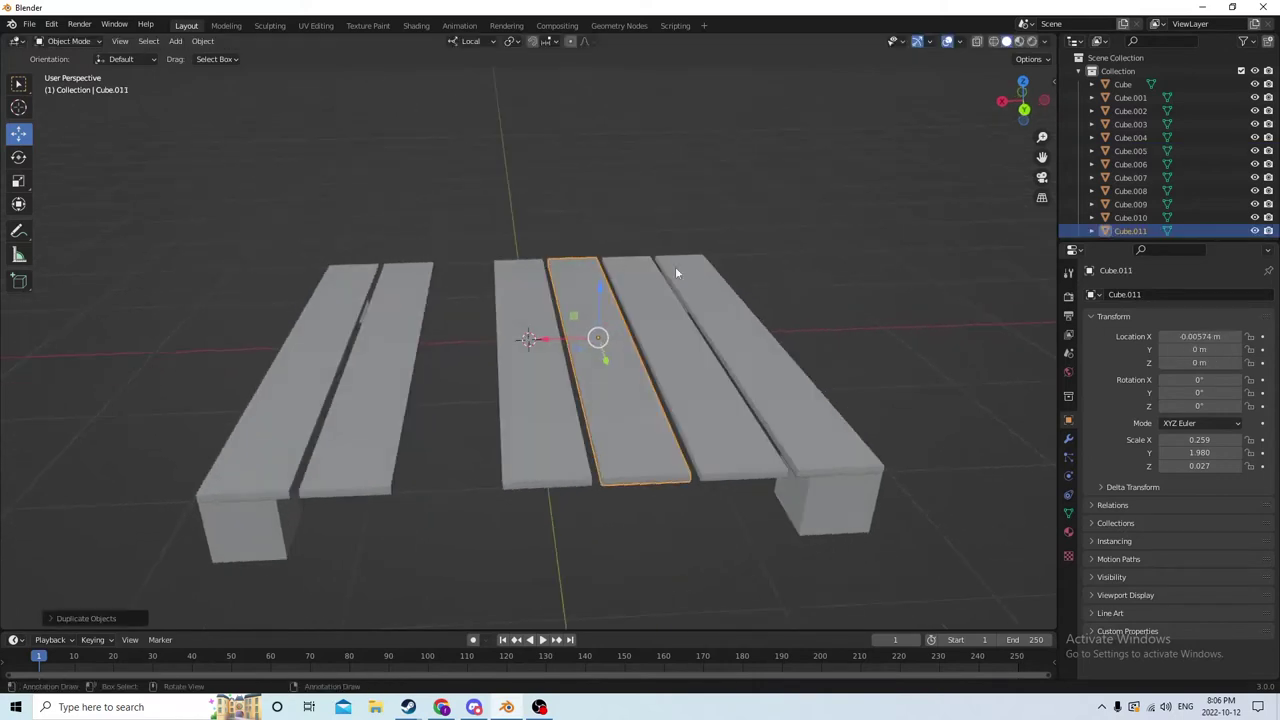
pyautogui.doubleClick(1176, 337)
pyautogui.click(1165, 337)
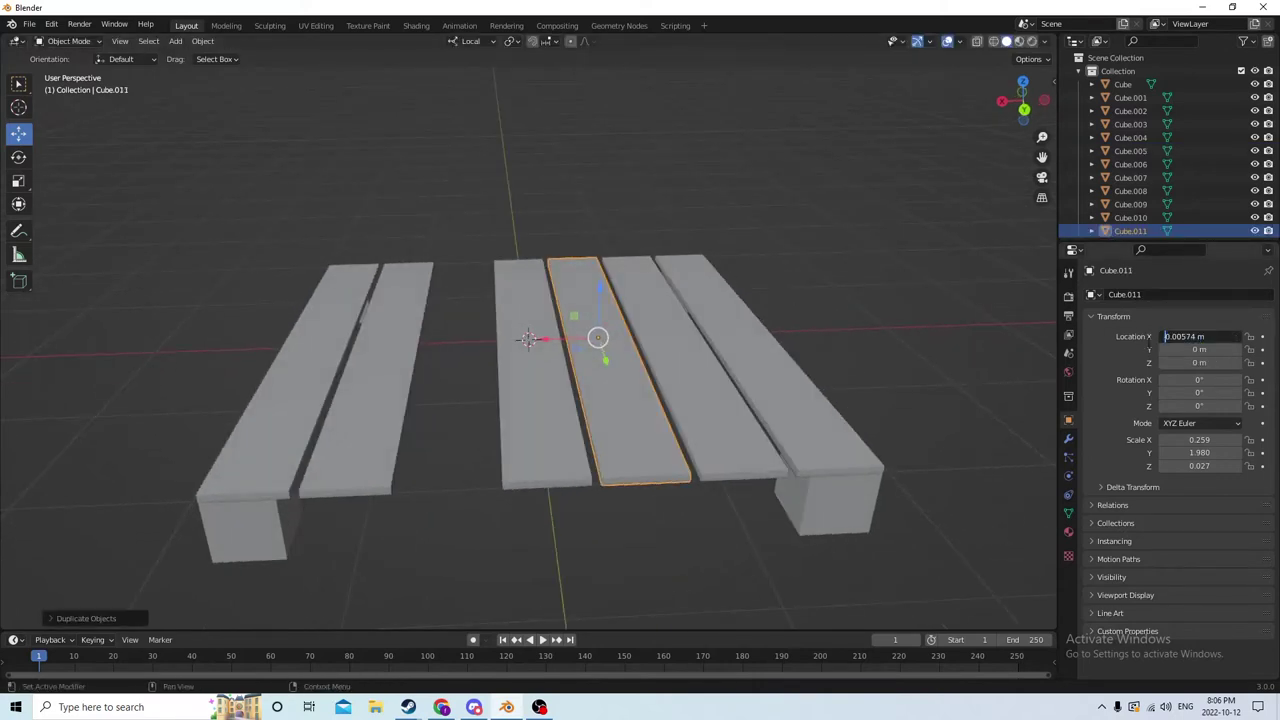
pyautogui.write('-')
pyautogui.press('Return')
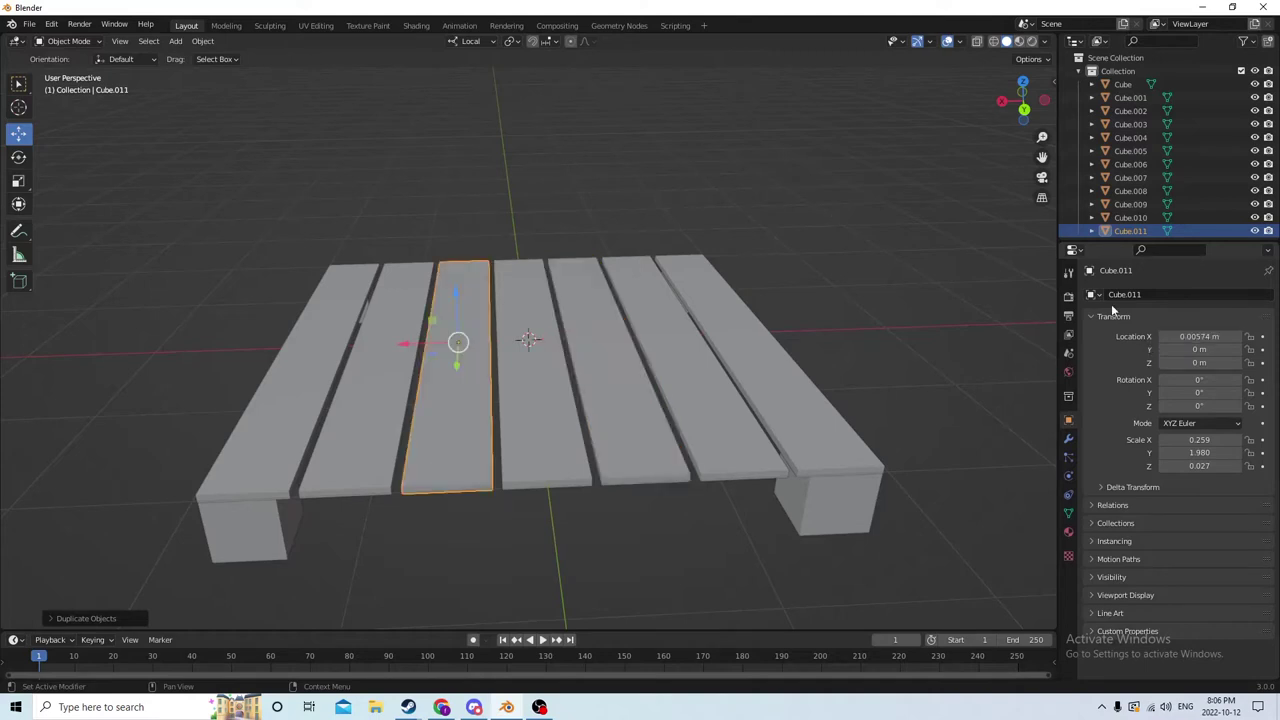
# Step: Deselect everything, view the seven-slat pallet from front-left, and select a centre slat
pyautogui.moveTo(939, 265); pyautogui.dragTo(982, 263, button='middle')
pyautogui.click(829, 258)
pyautogui.moveTo(829, 258); pyautogui.dragTo(120, 230, button='middle')
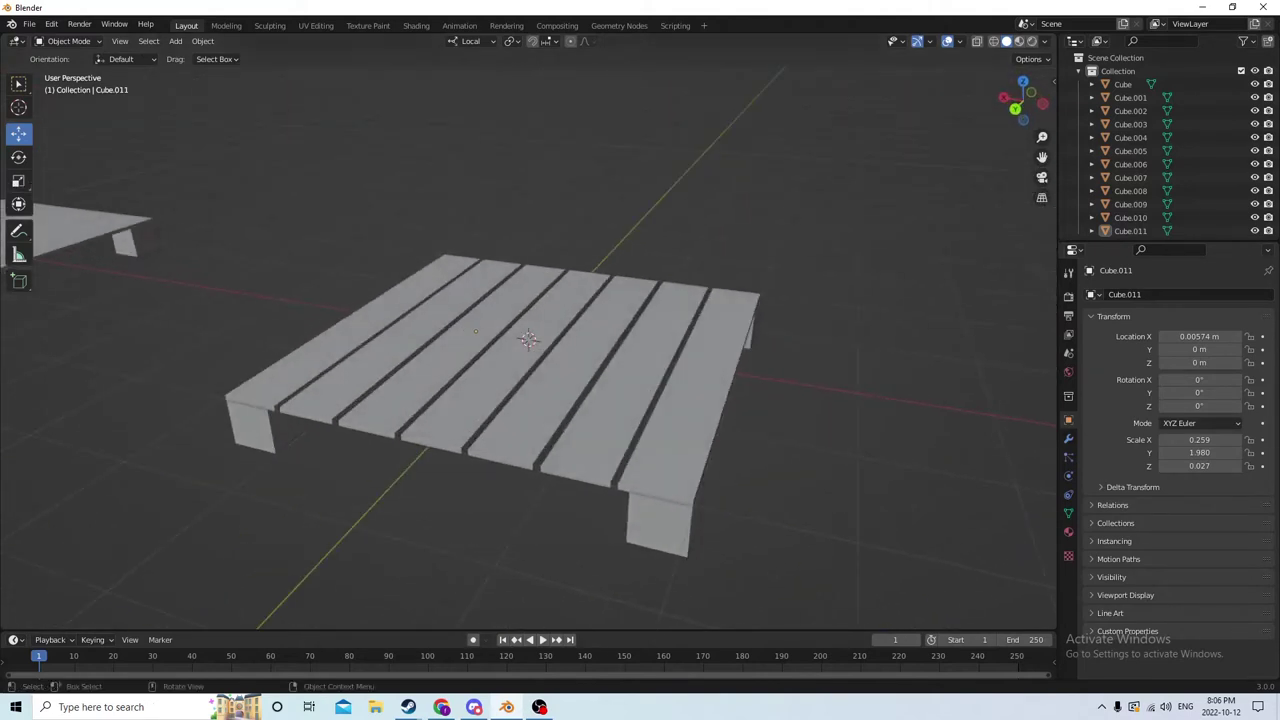
pyautogui.moveTo(405, 298); pyautogui.dragTo(309, 276, button='middle')
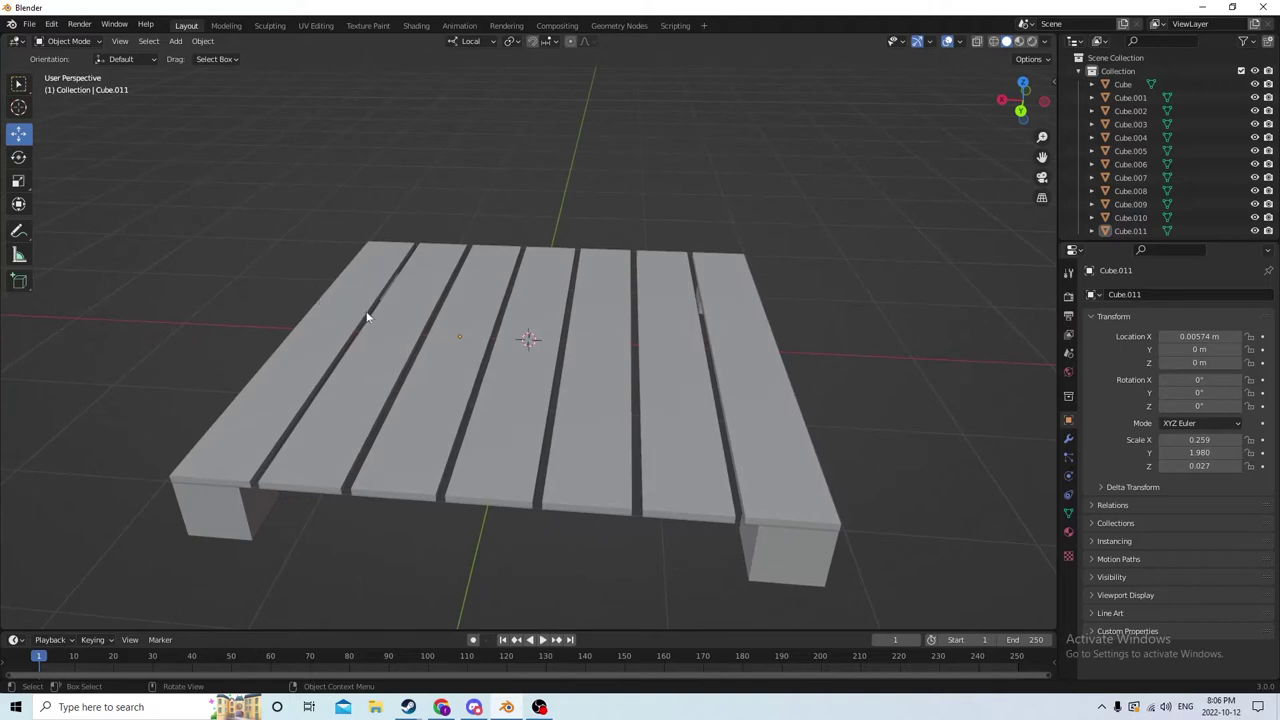
pyautogui.click(507, 335)
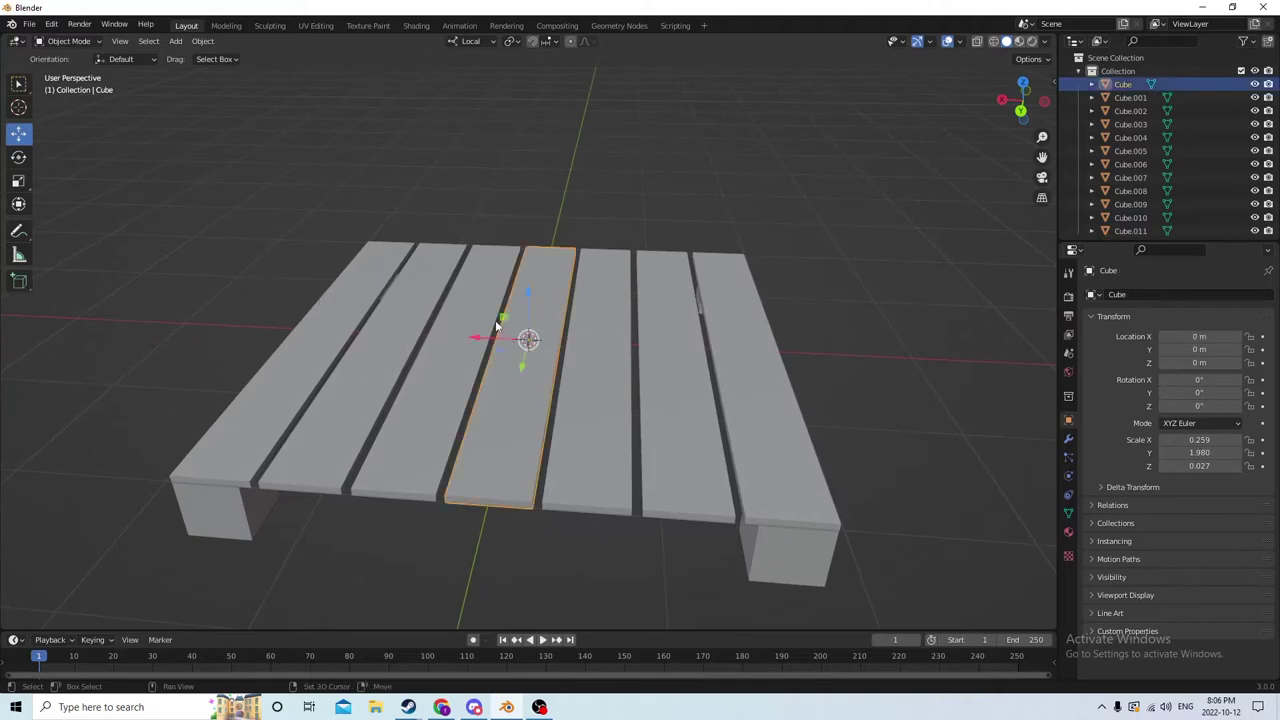
# Step: Duplicate the centre slat and try a 90° X rotation on the copy, then reset it to 0°
pyautogui.hotkey('shift', 'd')
pyautogui.rightClick(542, 298)
pyautogui.moveTo(542, 298); pyautogui.dragTo(451, 315, button='middle')
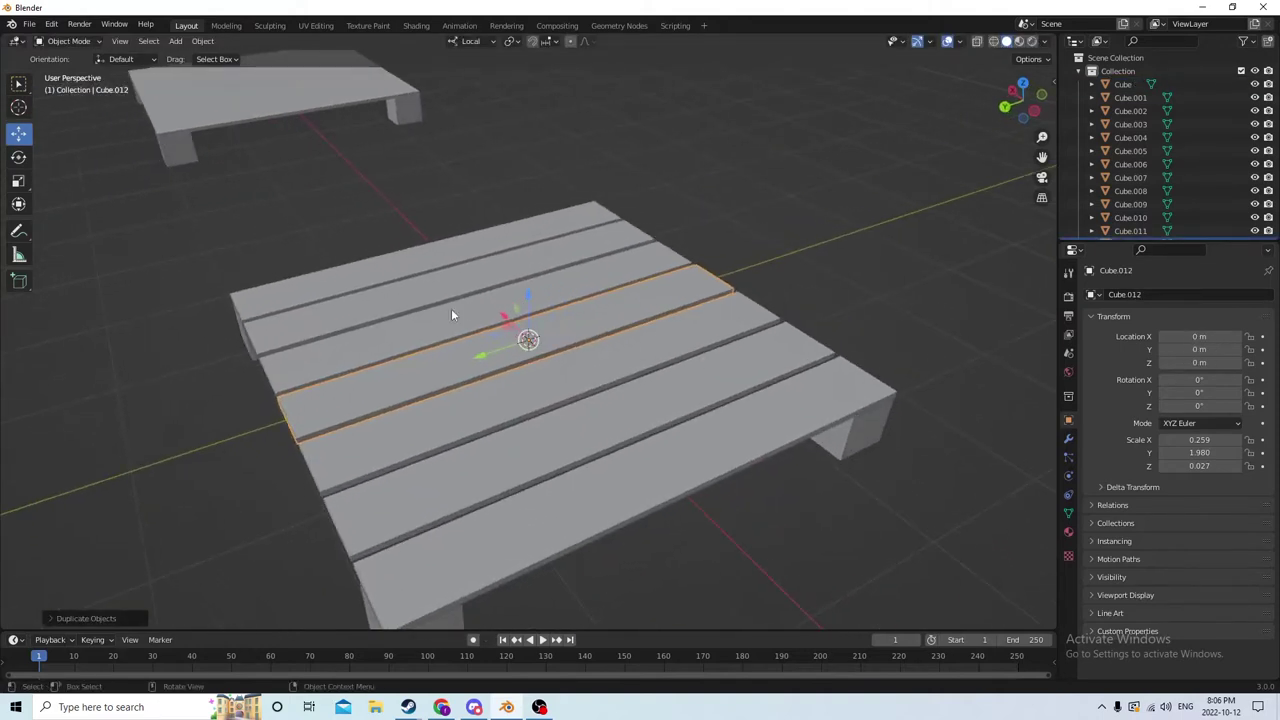
pyautogui.click(1200, 380)
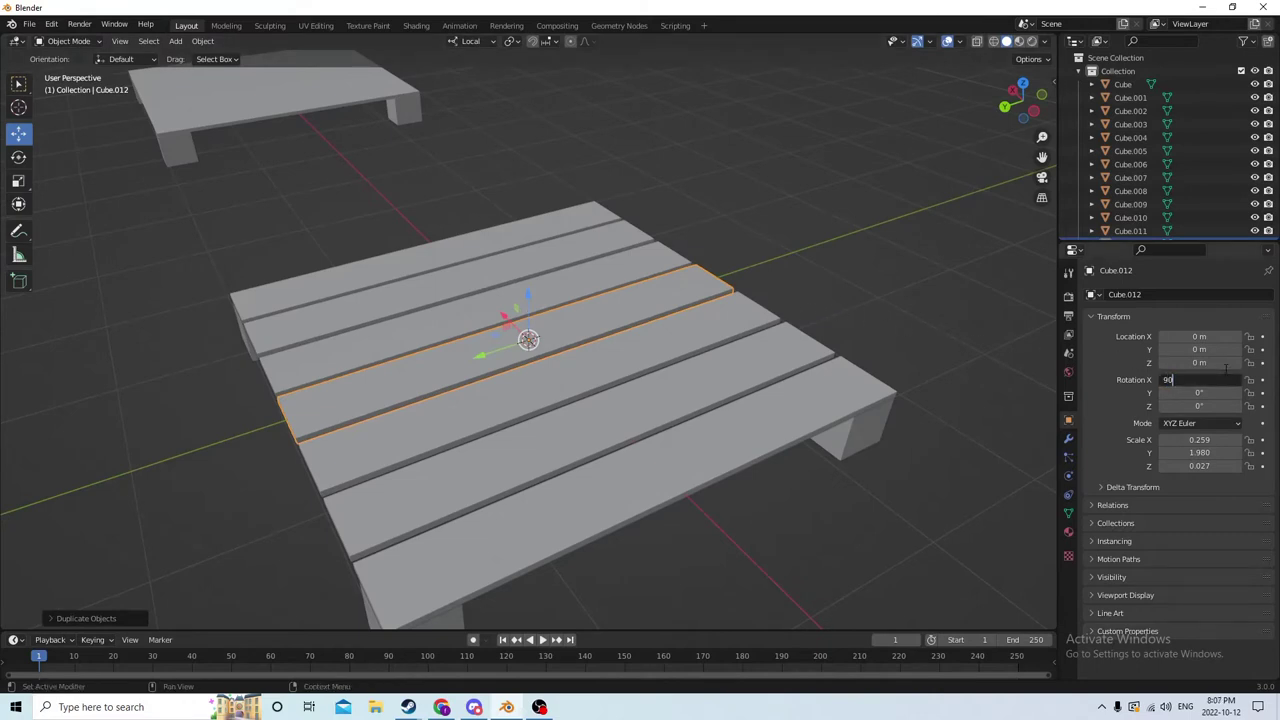
pyautogui.press('Return')
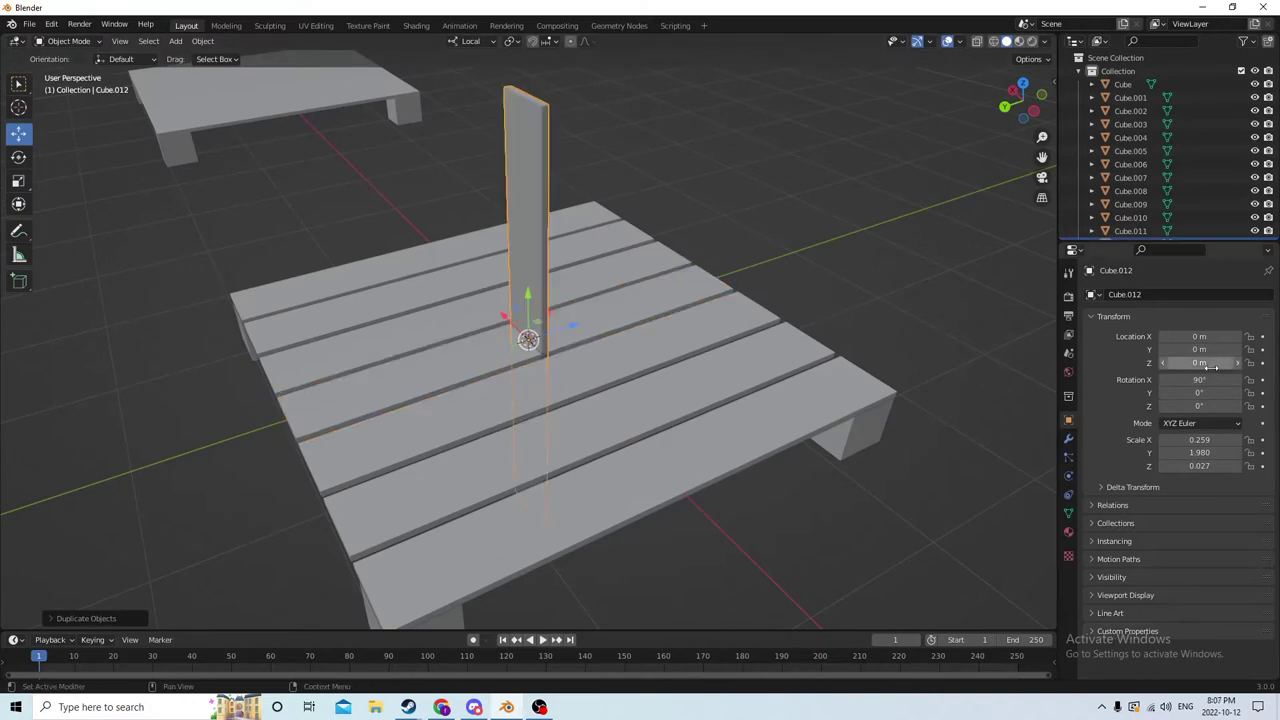
pyautogui.click(1212, 379)
pyautogui.write('0')
pyautogui.press('Return')
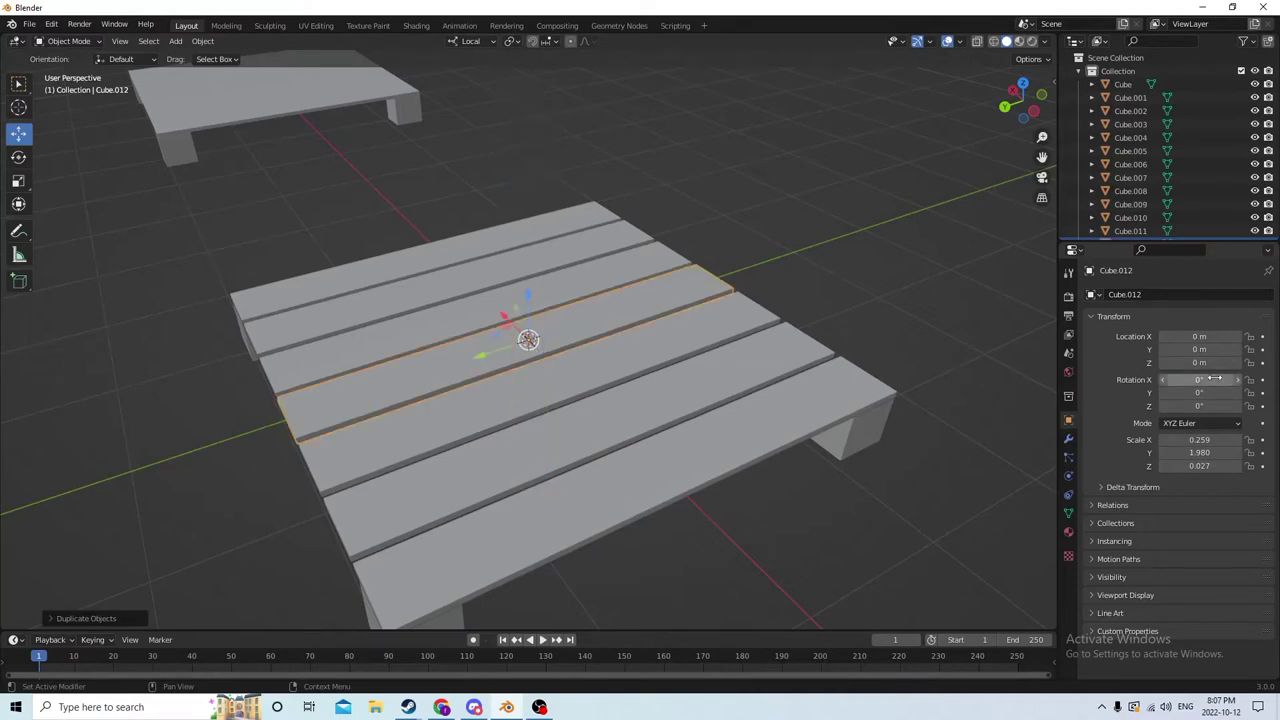
# Step: Try 90° Y rotation, reset it to 0°, then set Z rotation to 90° so the plank runs crosswise
pyautogui.click(1200, 392)
pyautogui.write('90')
pyautogui.press('Return')
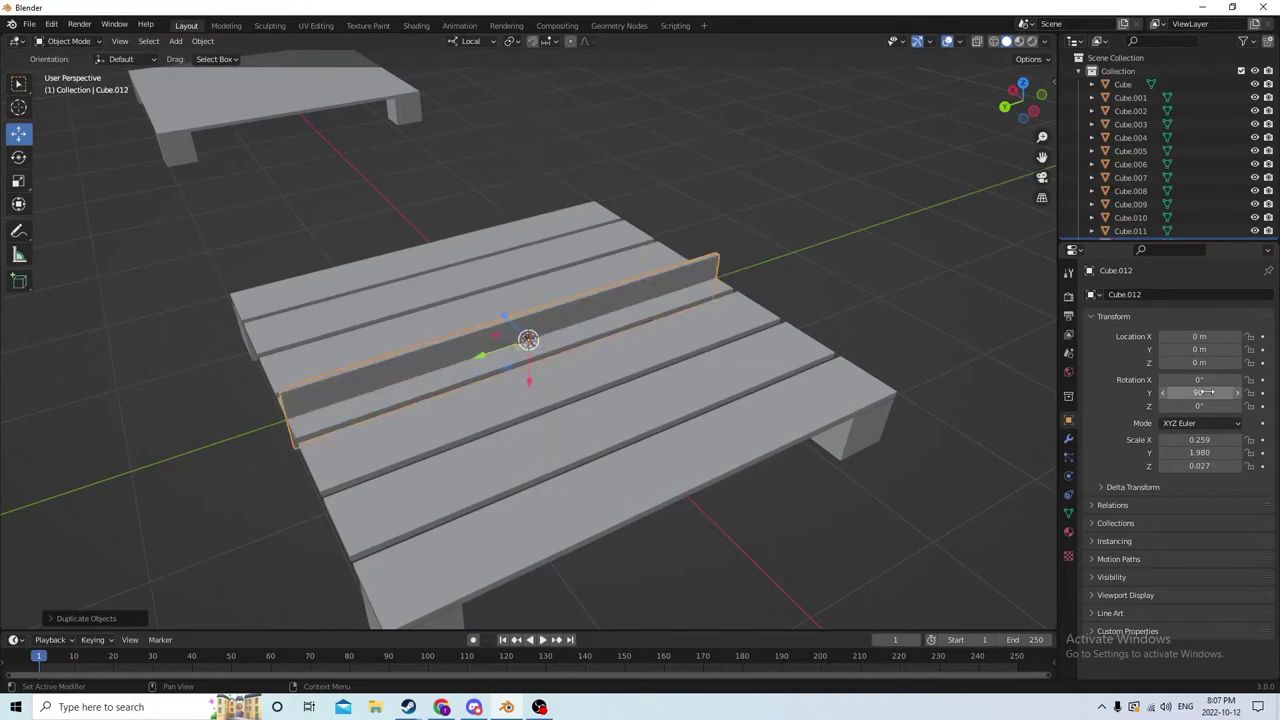
pyautogui.click(1208, 392)
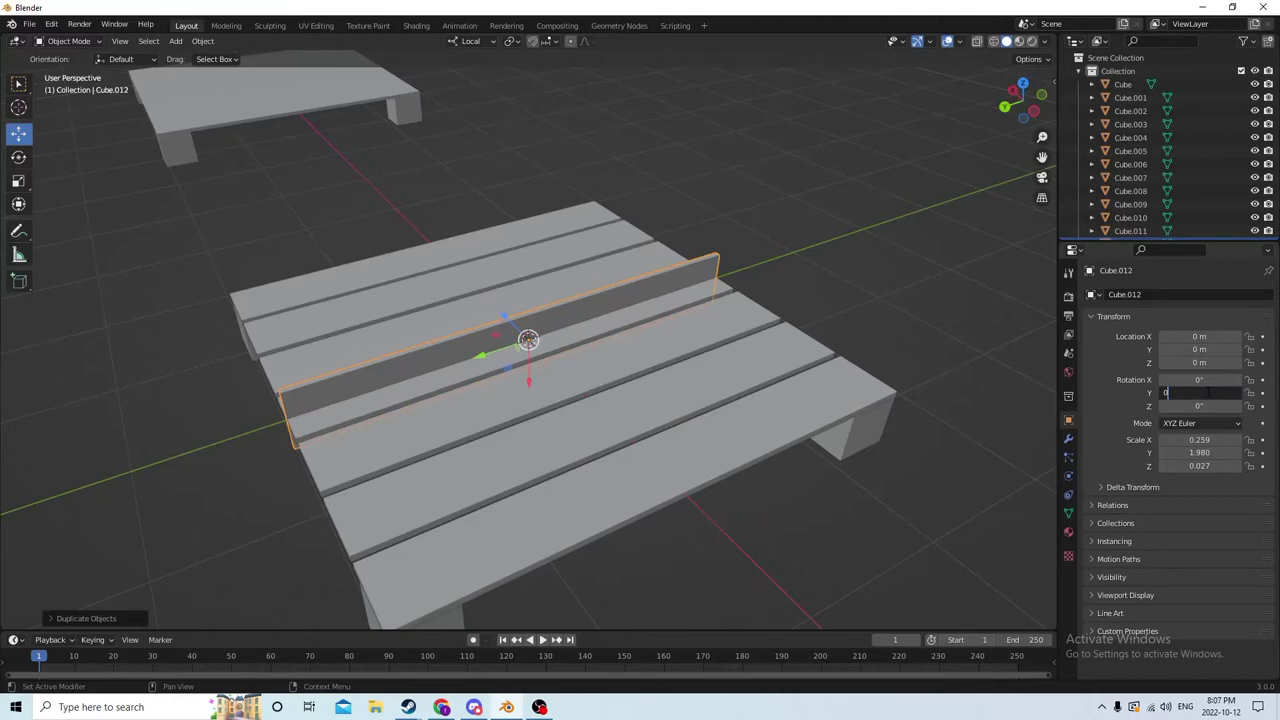
pyautogui.write('0')
pyautogui.press('Return')
pyautogui.click(1209, 404)
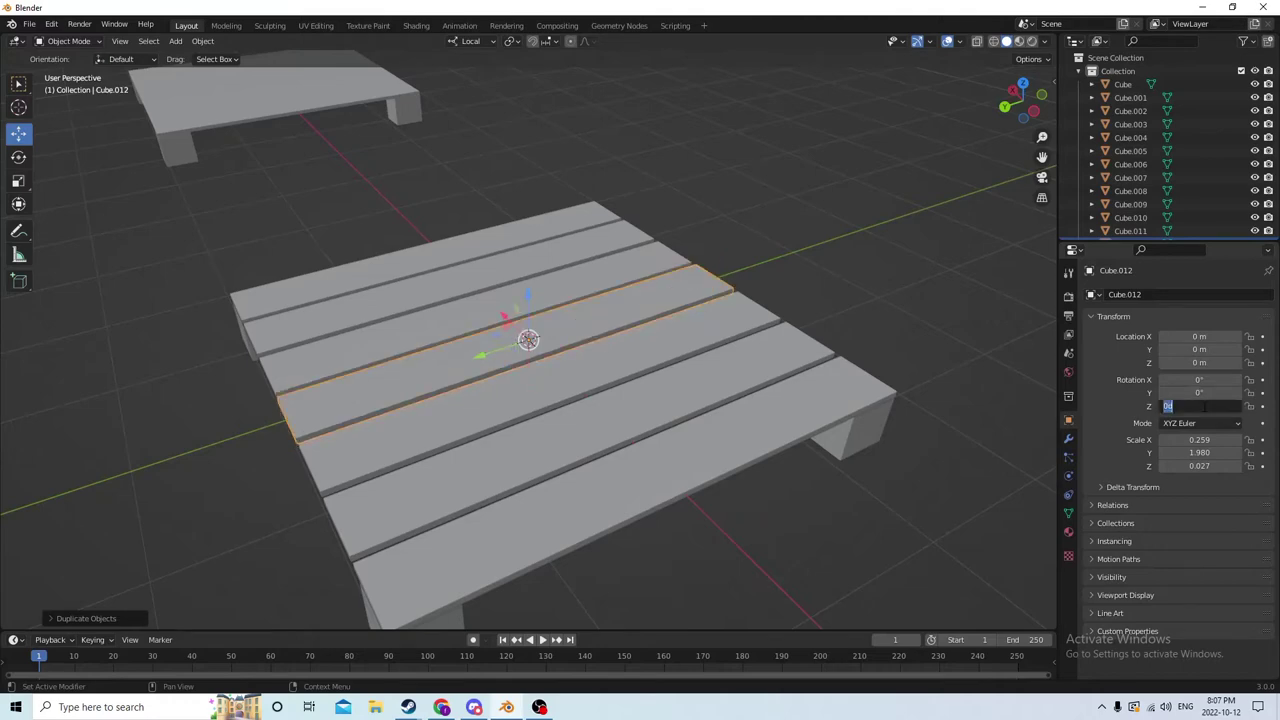
pyautogui.write('90')
pyautogui.press('Return')
# Step: Lower the crosswise plank slightly, slide it toward one end of the pallet, and duplicate it
pyautogui.moveTo(1035, 335); pyautogui.dragTo(1024, 290, button='middle')
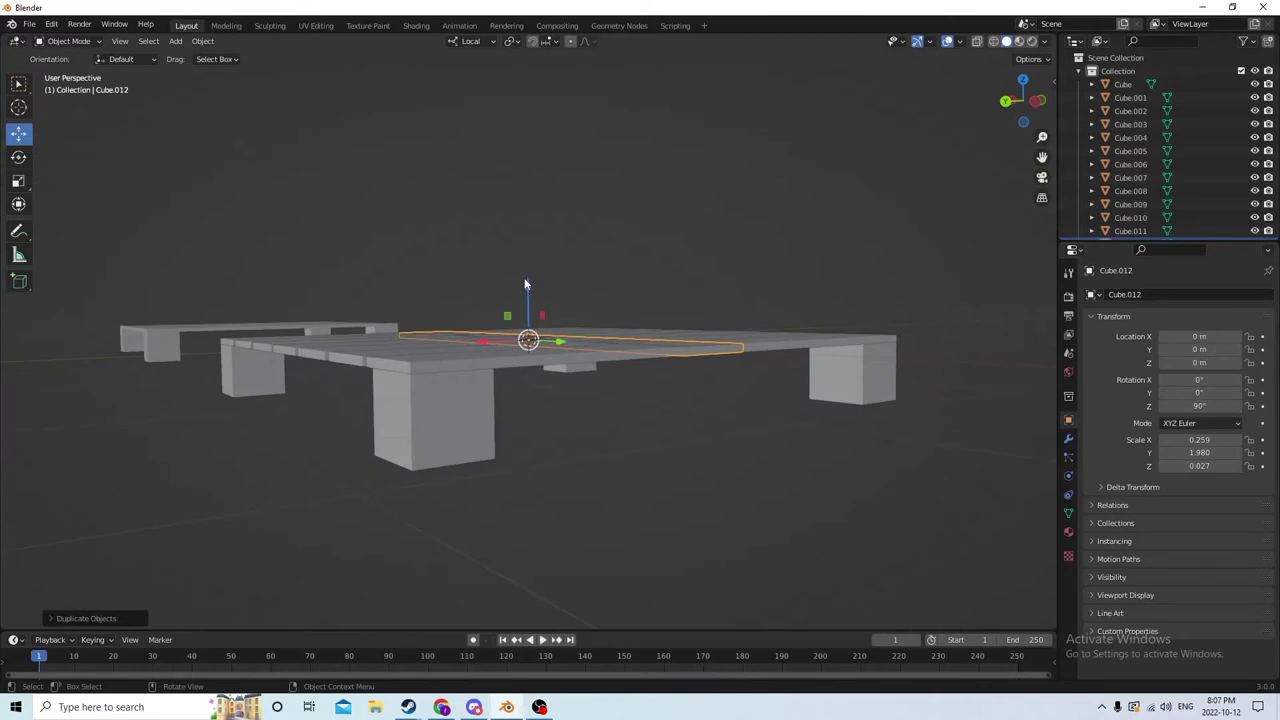
pyautogui.moveTo(525, 284); pyautogui.dragTo(526, 289)
pyautogui.moveTo(526, 289); pyautogui.dragTo(631, 368, button='middle')
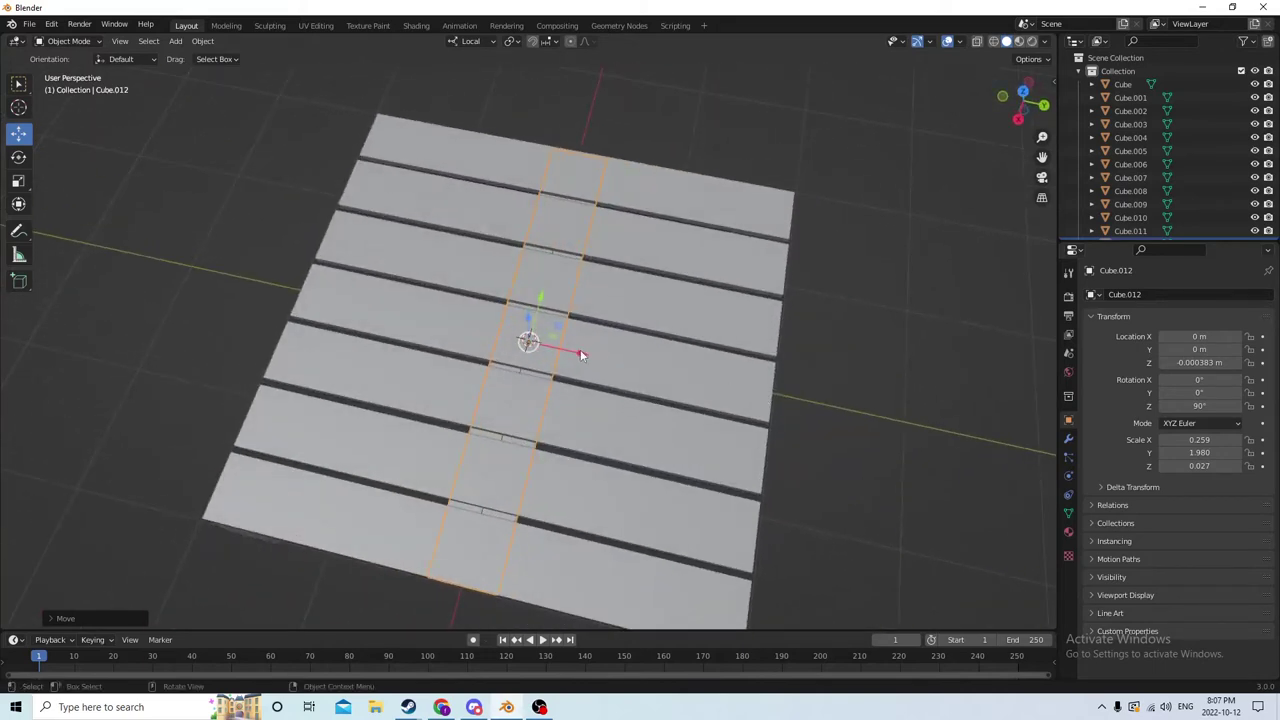
pyautogui.moveTo(582, 355); pyautogui.dragTo(698, 360)
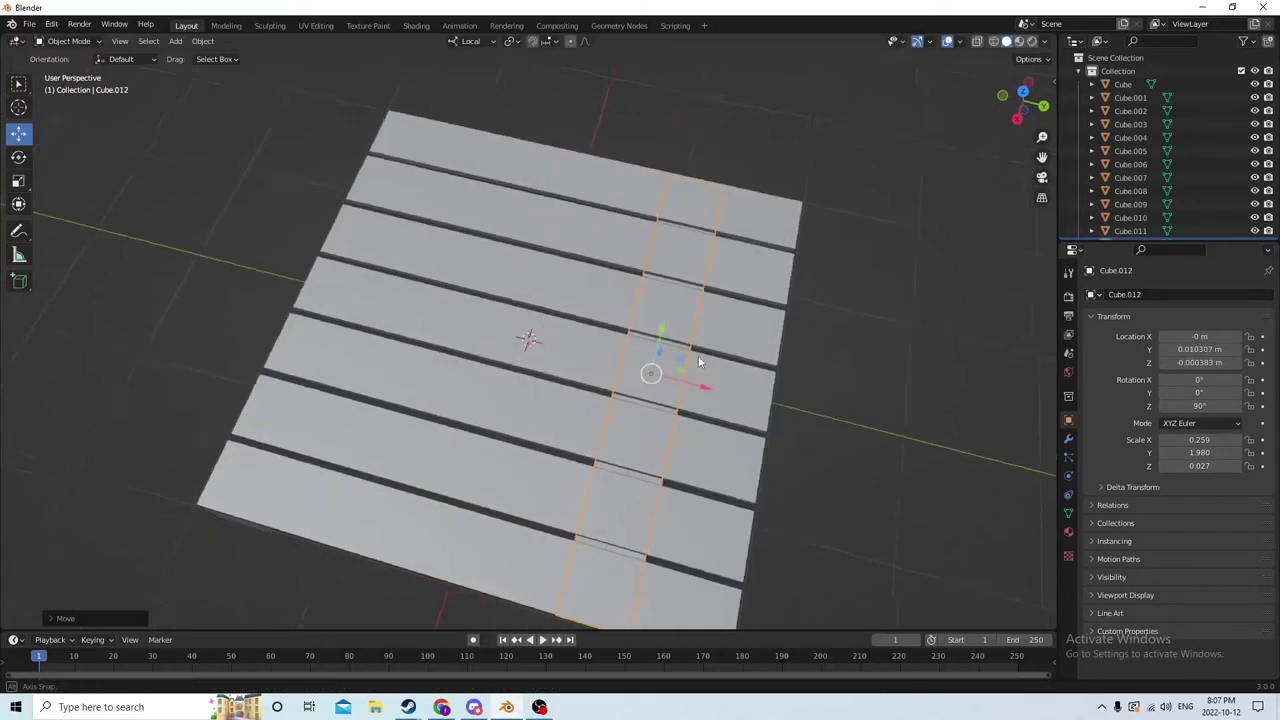
pyautogui.moveTo(698, 360); pyautogui.dragTo(903, 251, button='middle')
pyautogui.hotkey('shift', 'd')
# Step: Keep the plank copy in place and restore its Z location to -0.000383 m
pyautogui.rightClick(777, 307)
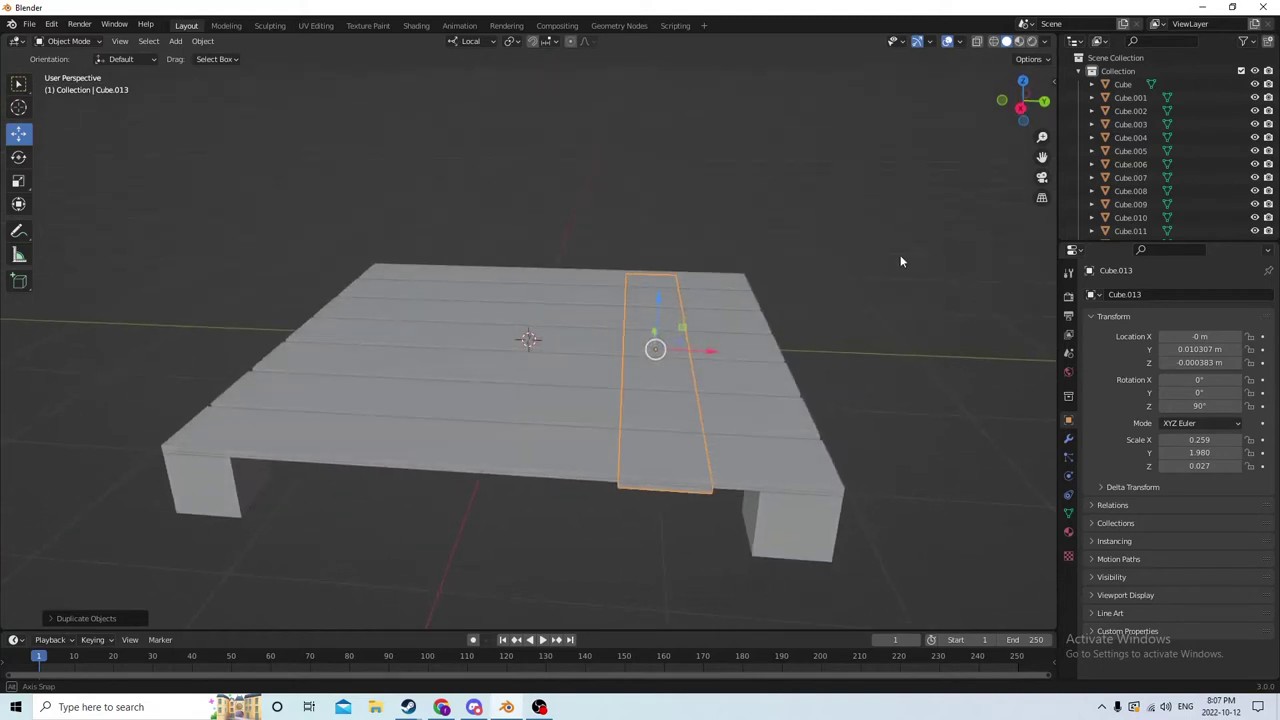
pyautogui.click(1176, 363)
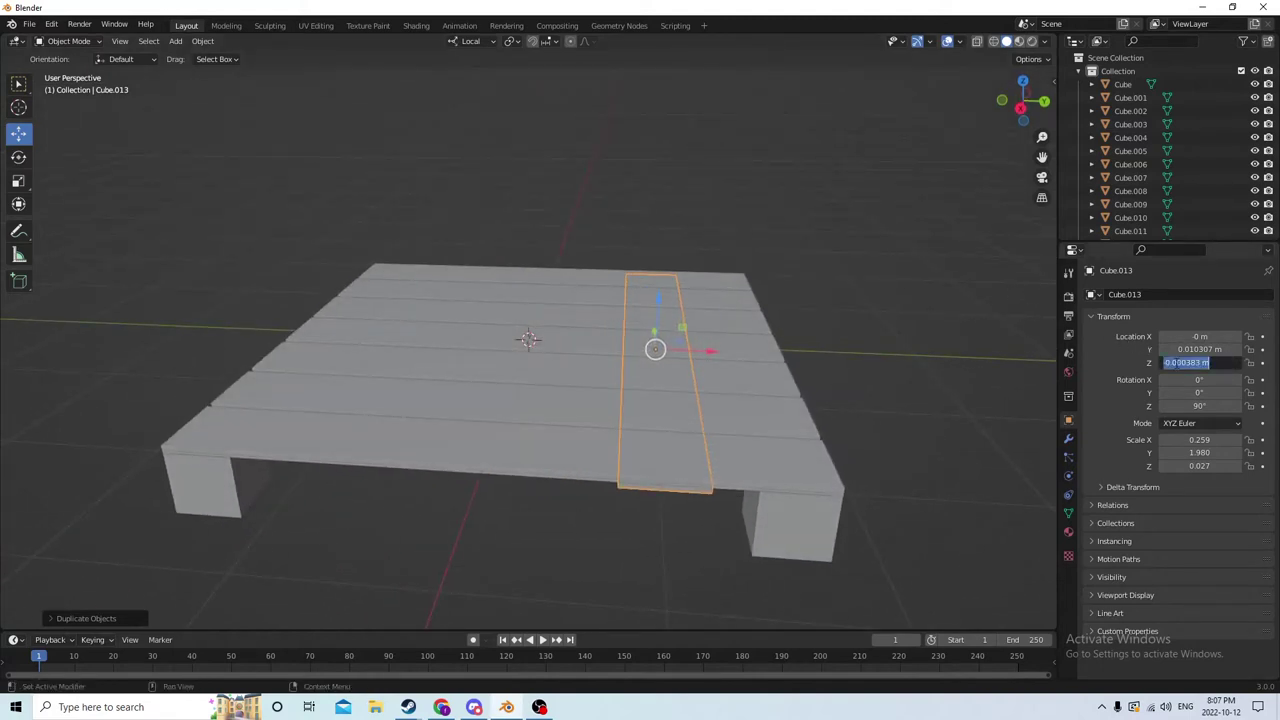
pyautogui.click(1165, 363)
pyautogui.press('Return')
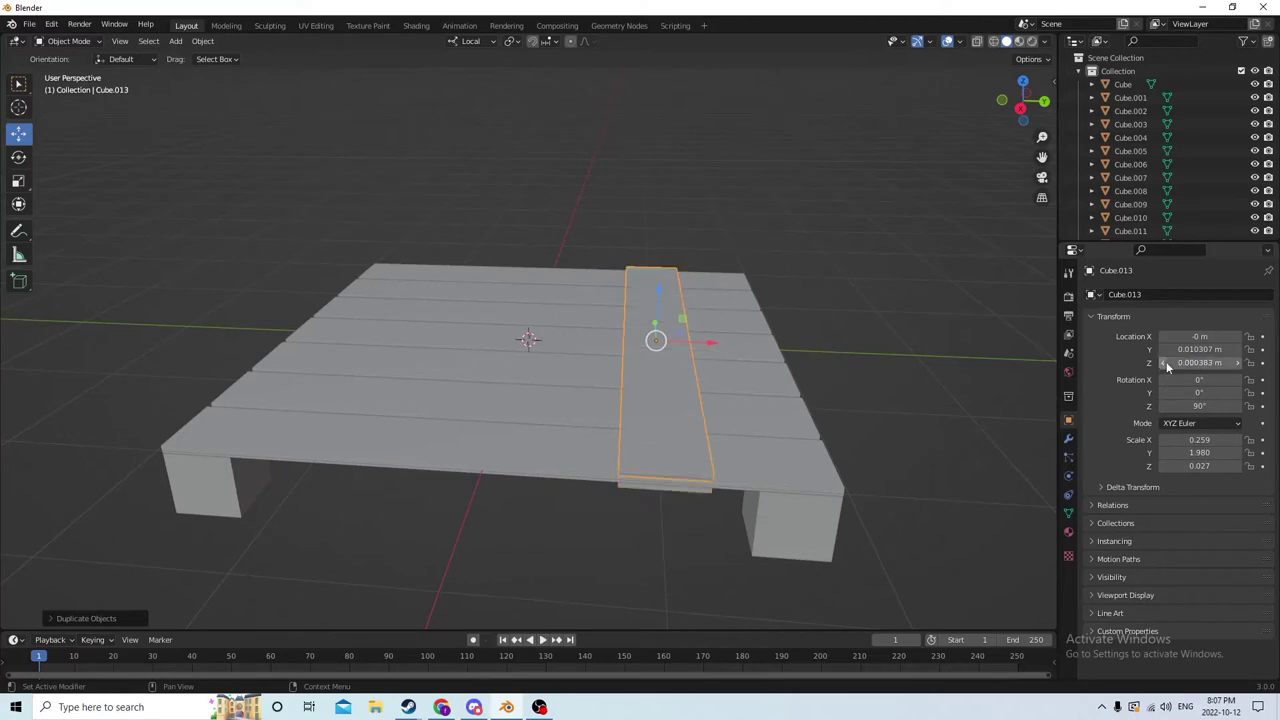
pyautogui.click(1166, 361)
pyautogui.click(1164, 363)
pyautogui.write('-')
pyautogui.press('Return')
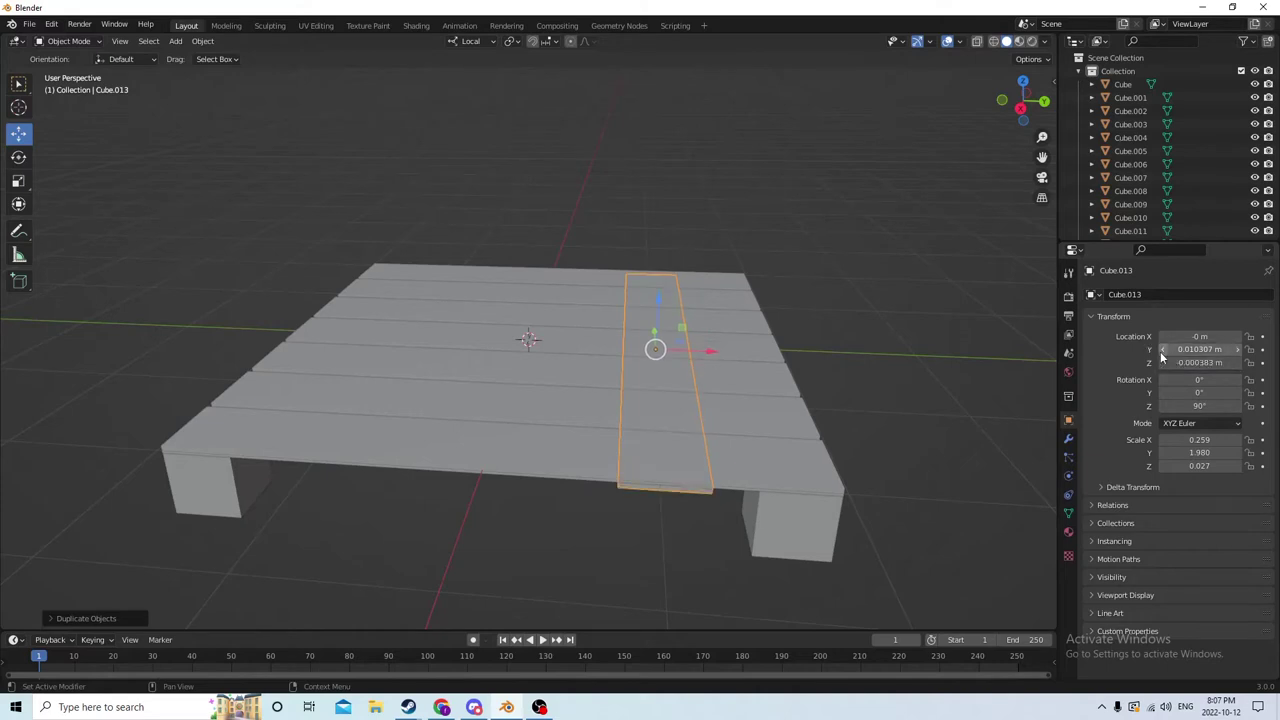
# Step: Negate the copy's Y location to -0.010307 m, mirroring it to the pallet's other end
pyautogui.click(1166, 349)
pyautogui.click(1166, 349)
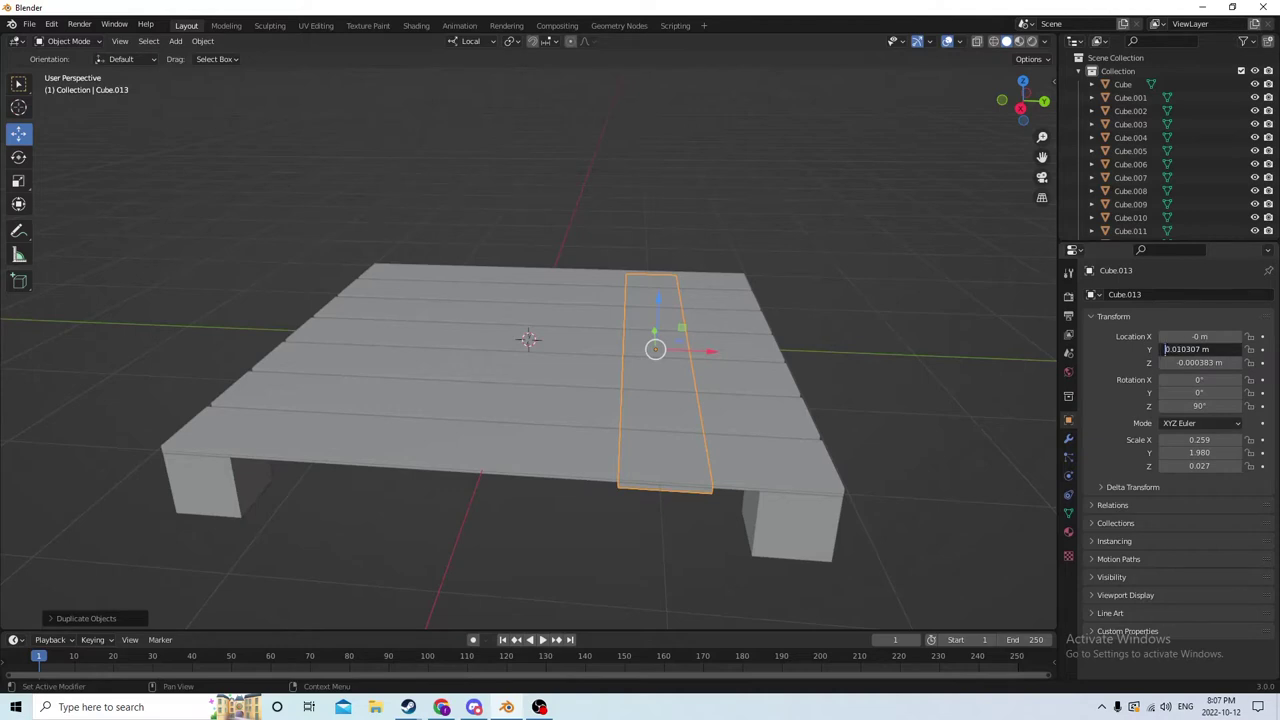
pyautogui.write('-')
pyautogui.press('Return')
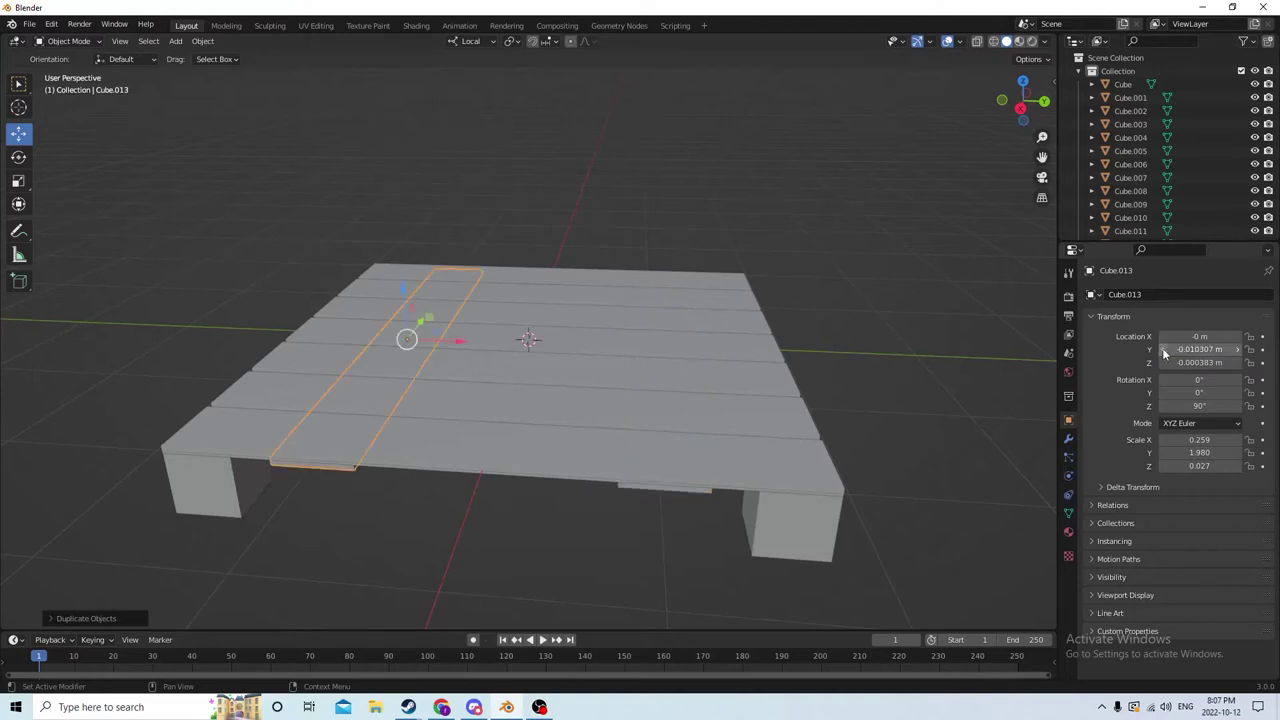
pyautogui.moveTo(958, 306); pyautogui.dragTo(800, 252, button='middle')
# Step: Make another copy with positive Y, then delete that extra copy and select the right crosswise plank
pyautogui.hotkey('shift', 'd')
pyautogui.press('Escape')
pyautogui.click(1187, 349)
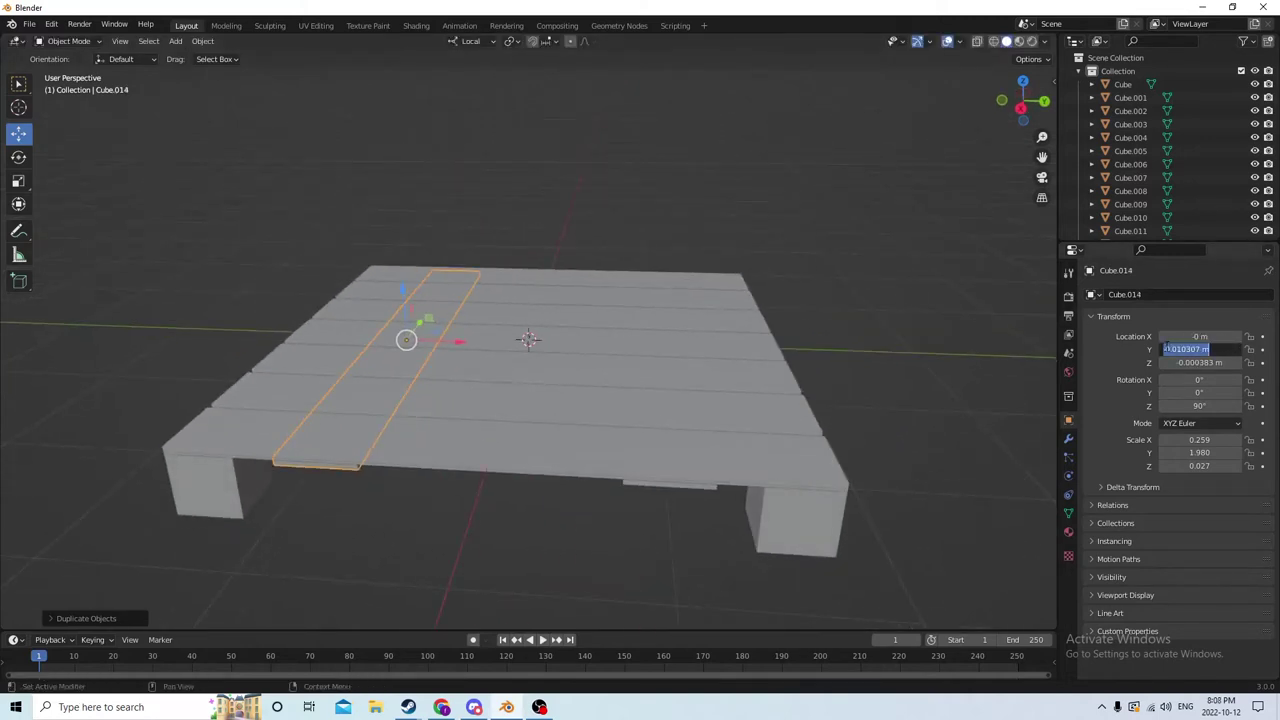
pyautogui.click(1165, 349)
pyautogui.press('Delete')
pyautogui.press('Return')
pyautogui.moveTo(918, 324); pyautogui.dragTo(787, 293, button='middle')
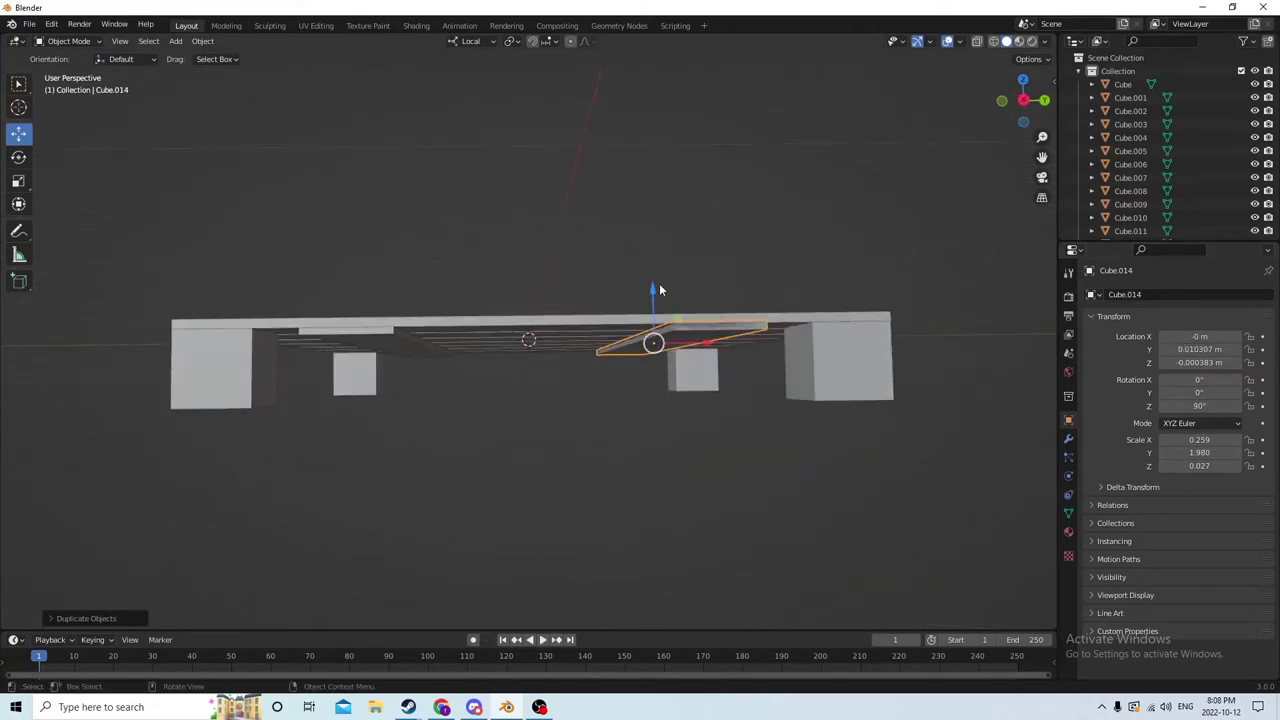
pyautogui.moveTo(659, 290)
pyautogui.mouseDown()
pyautogui.moveTo(659, 326)
pyautogui.moveTo(660, 313)
pyautogui.mouseUp()
pyautogui.press('Delete')
pyautogui.click(702, 332)
# Step: Select both crosswise planks and lower them together along Z to about -0.000545 m
pyautogui.rightClick(660, 312)
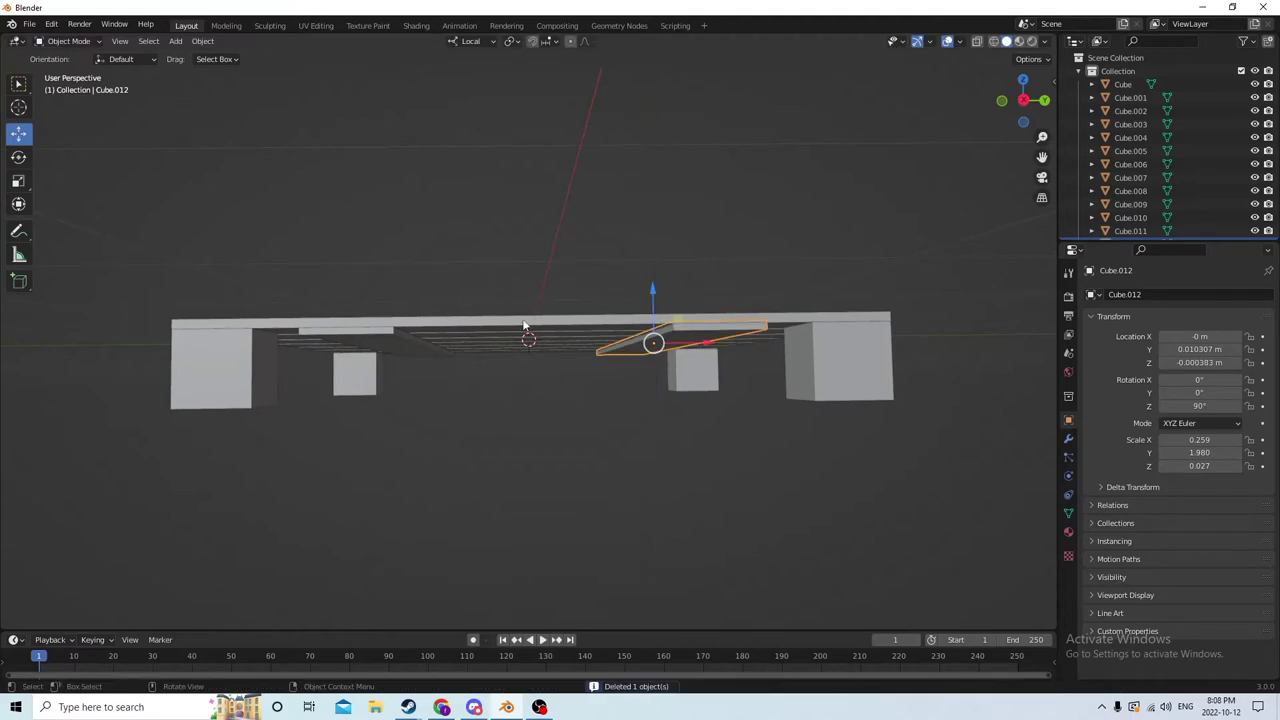
pyautogui.click(421, 330)
pyautogui.press('g')
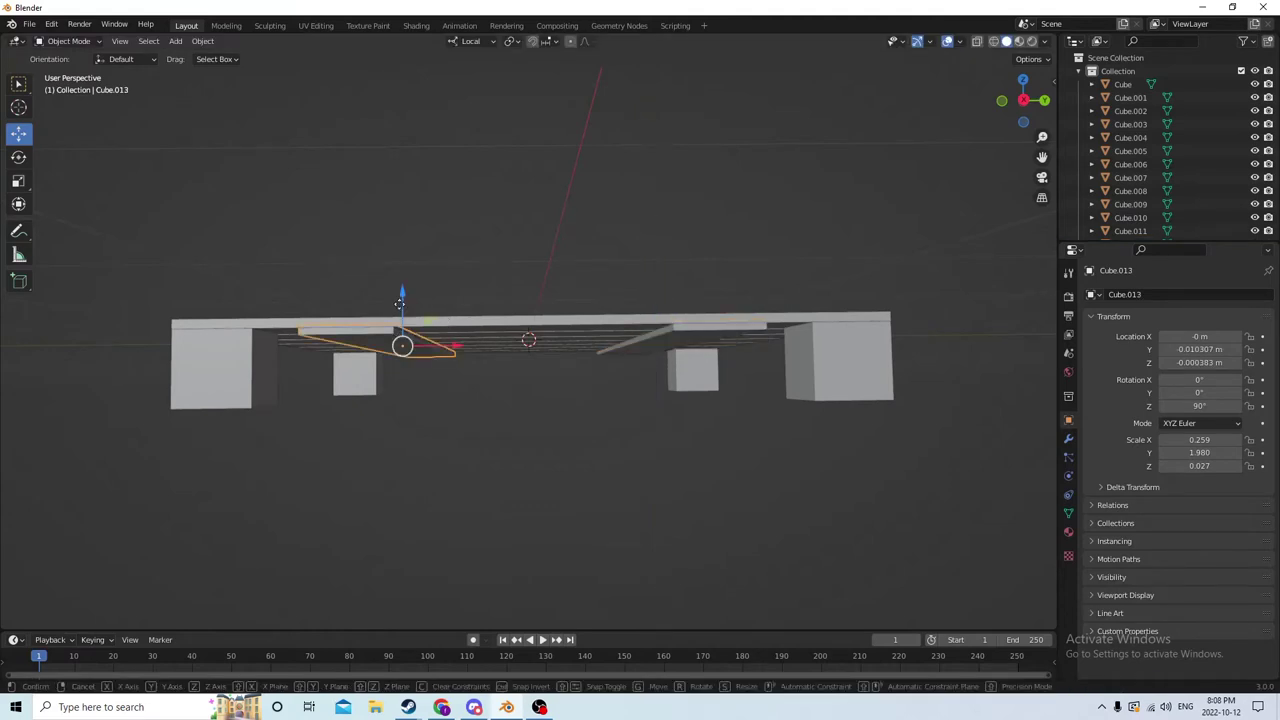
pyautogui.press('z')
pyautogui.press('z')
pyautogui.rightClick(519, 340)
pyautogui.keyDown('shift'); pyautogui.click(671, 342); pyautogui.keyUp('shift')
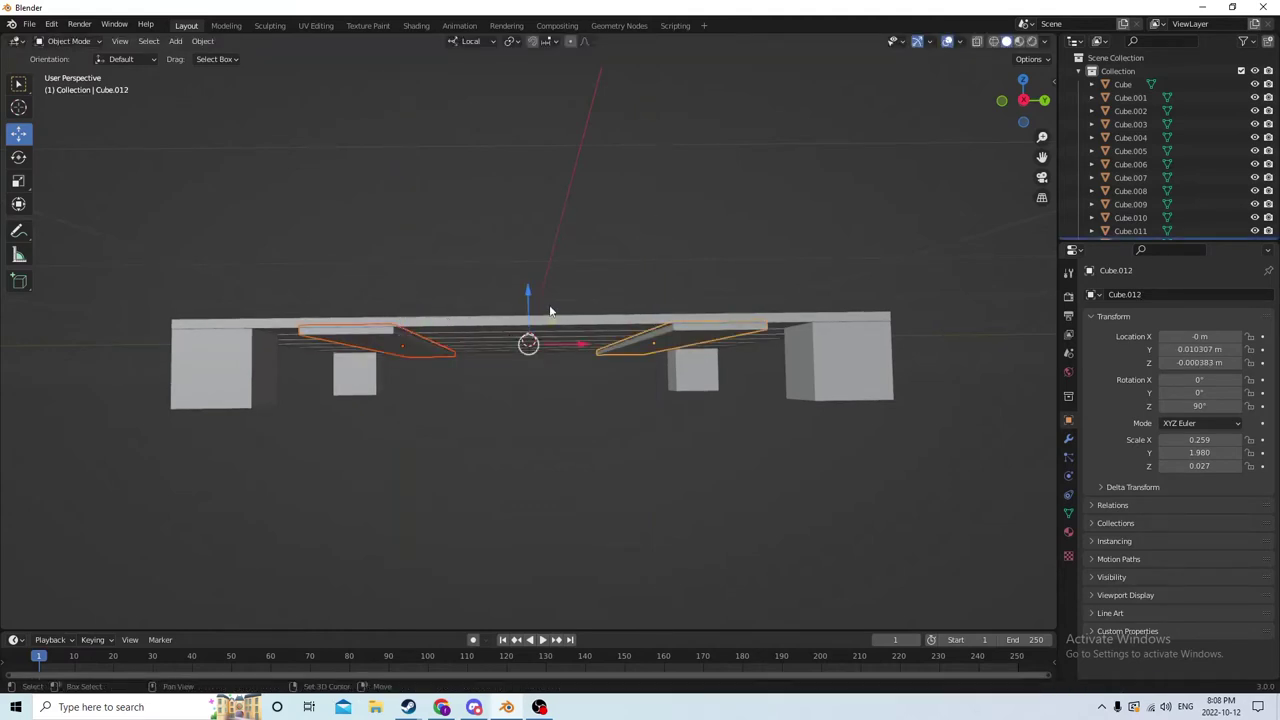
pyautogui.press('g')
pyautogui.press('z')
pyautogui.press('z')
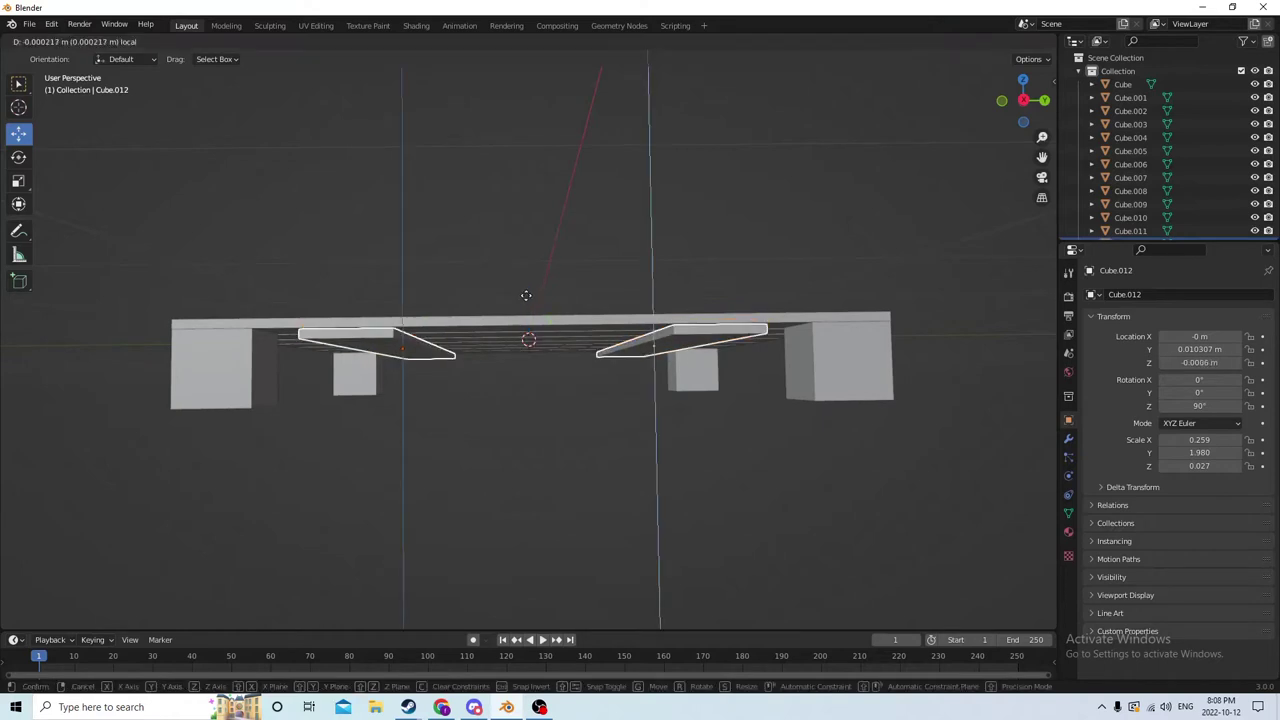
pyautogui.click(526, 295)
pyautogui.moveTo(526, 295); pyautogui.dragTo(826, 379, button='middle')
pyautogui.scroll(-4, 607, 366)
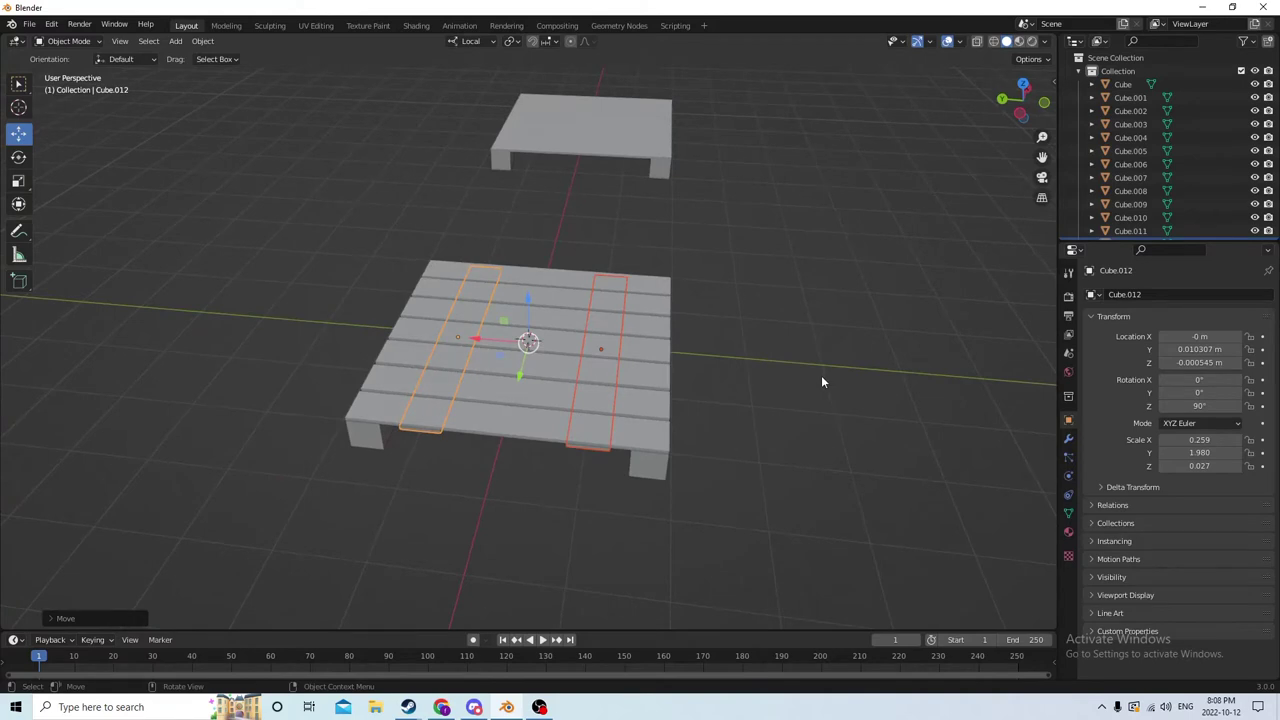
pyautogui.moveTo(821, 377); pyautogui.dragTo(511, 291, button='middle')
# Step: Select the pallet slats, both cross boards and the top board
pyautogui.click(398, 257)
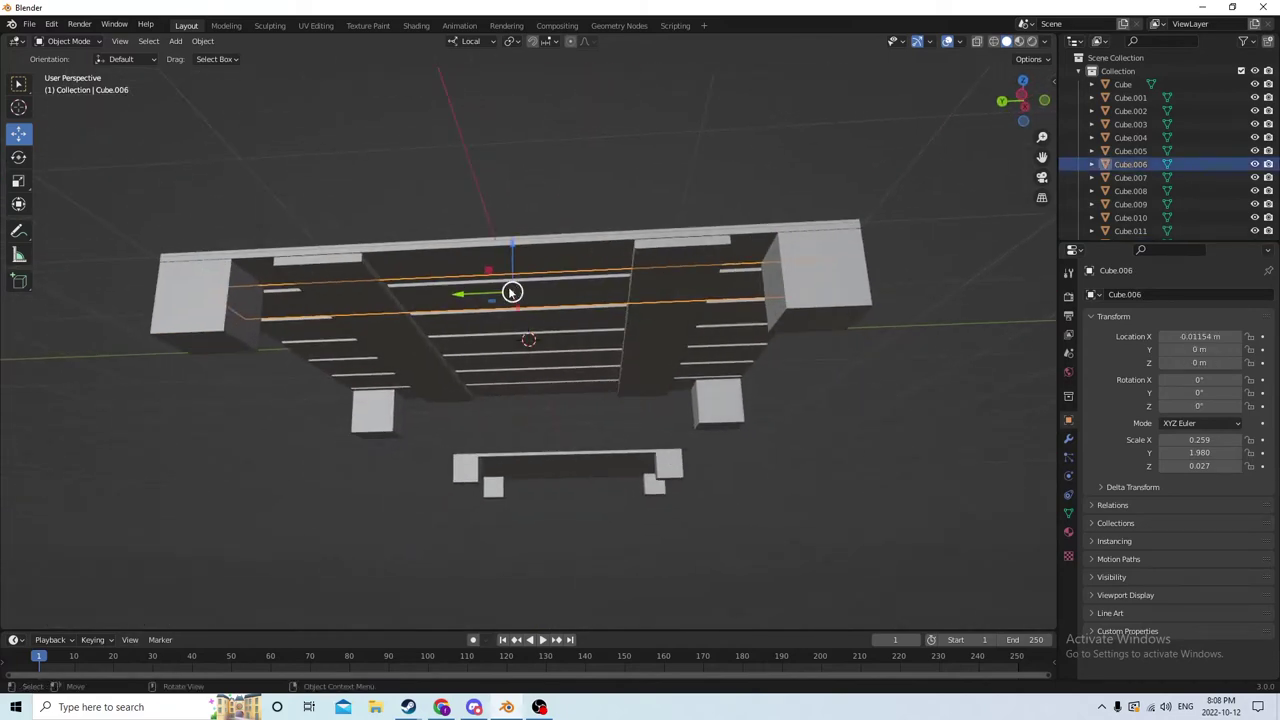
pyautogui.click(390, 325)
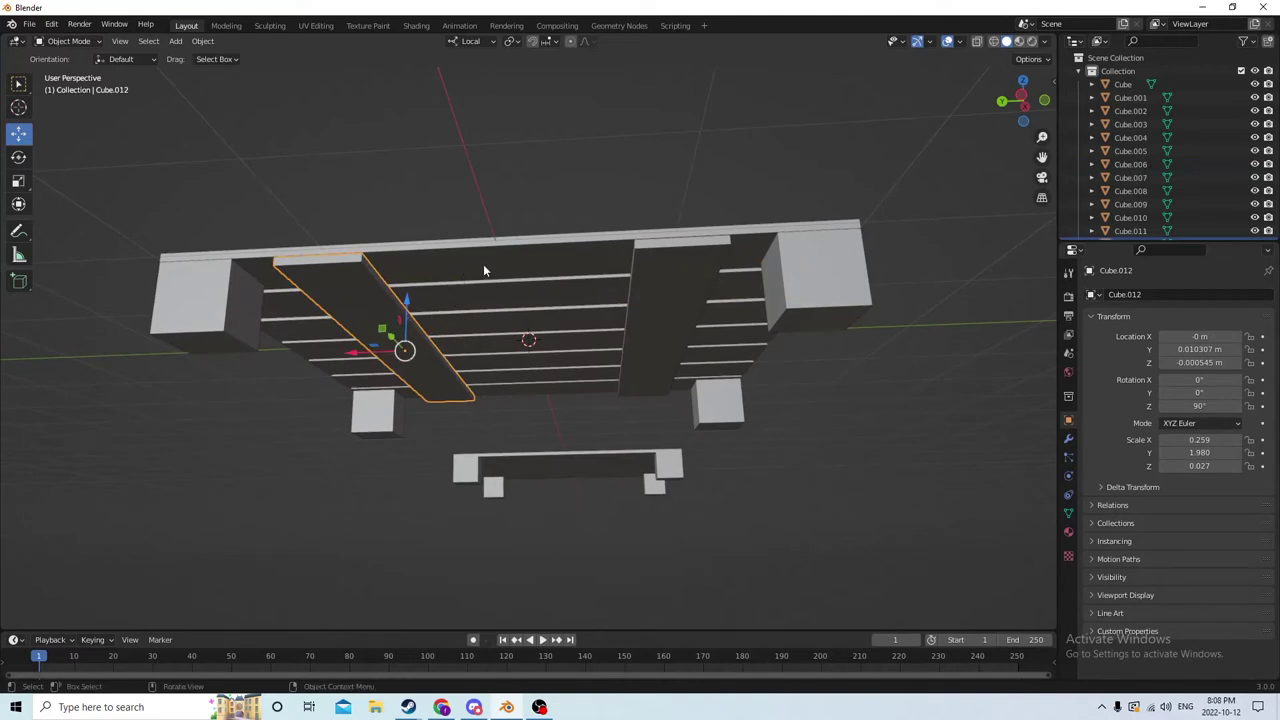
pyautogui.moveTo(483, 264); pyautogui.dragTo(508, 263, button='middle')
pyautogui.keyDown('shift'); pyautogui.click(686, 291); pyautogui.keyUp('shift')
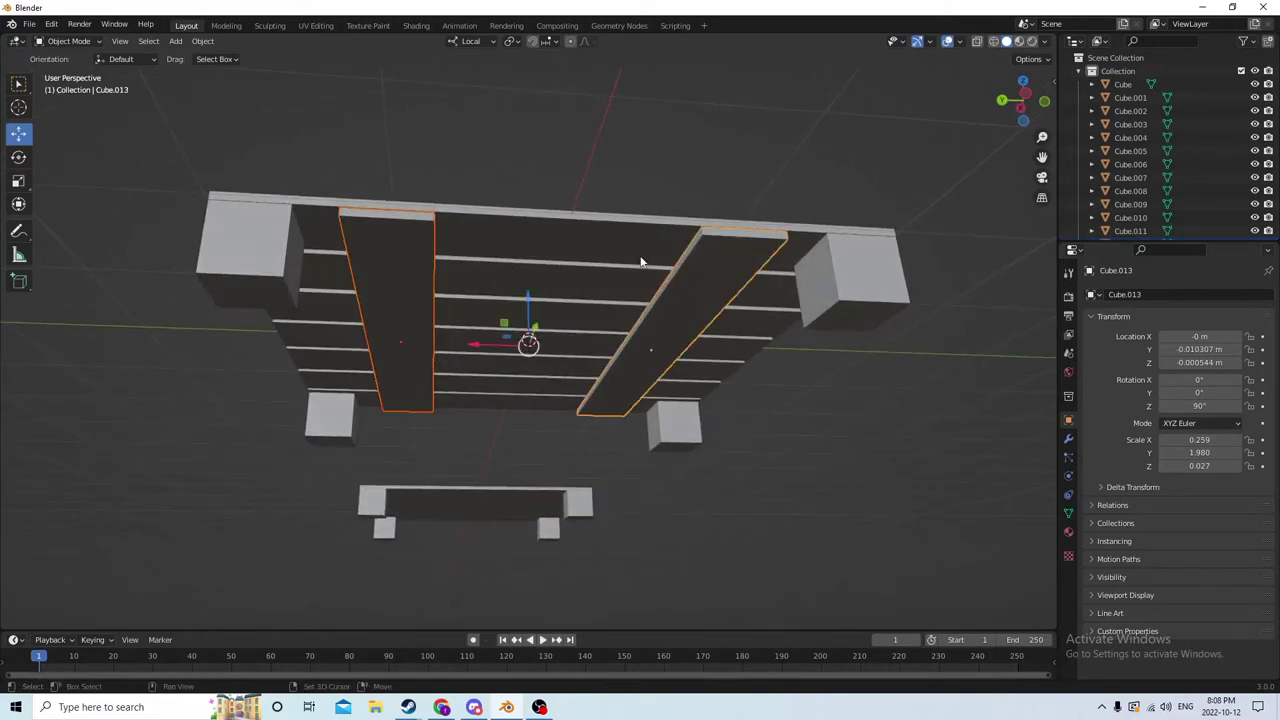
pyautogui.keyDown('shift'); pyautogui.click(633, 258); pyautogui.keyUp('shift')
pyautogui.keyDown('shift'); pyautogui.click(606, 288); pyautogui.keyUp('shift')
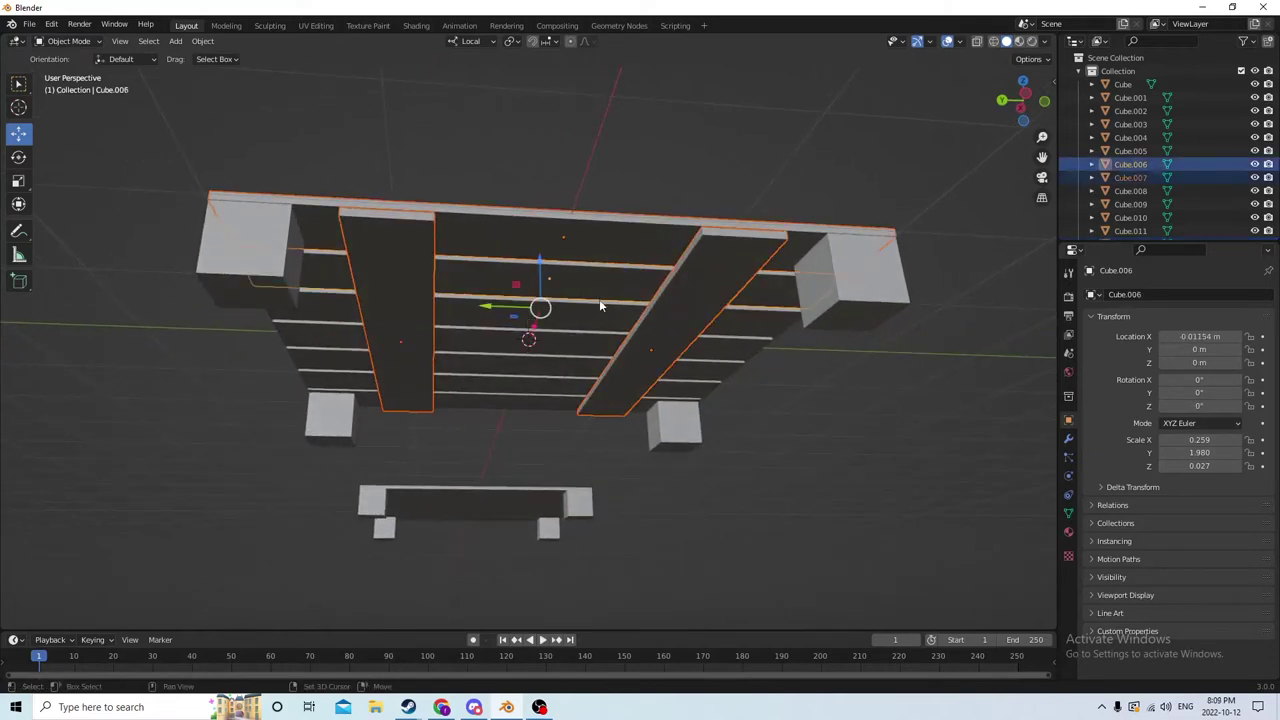
pyautogui.keyDown('shift'); pyautogui.click(591, 308); pyautogui.keyUp('shift')
pyautogui.keyDown('shift'); pyautogui.click(582, 330); pyautogui.keyUp('shift')
# Step: Add the remaining slats and join all boards into one object, Cube.008
pyautogui.keyDown('shift'); pyautogui.click(574, 360); pyautogui.keyUp('shift')
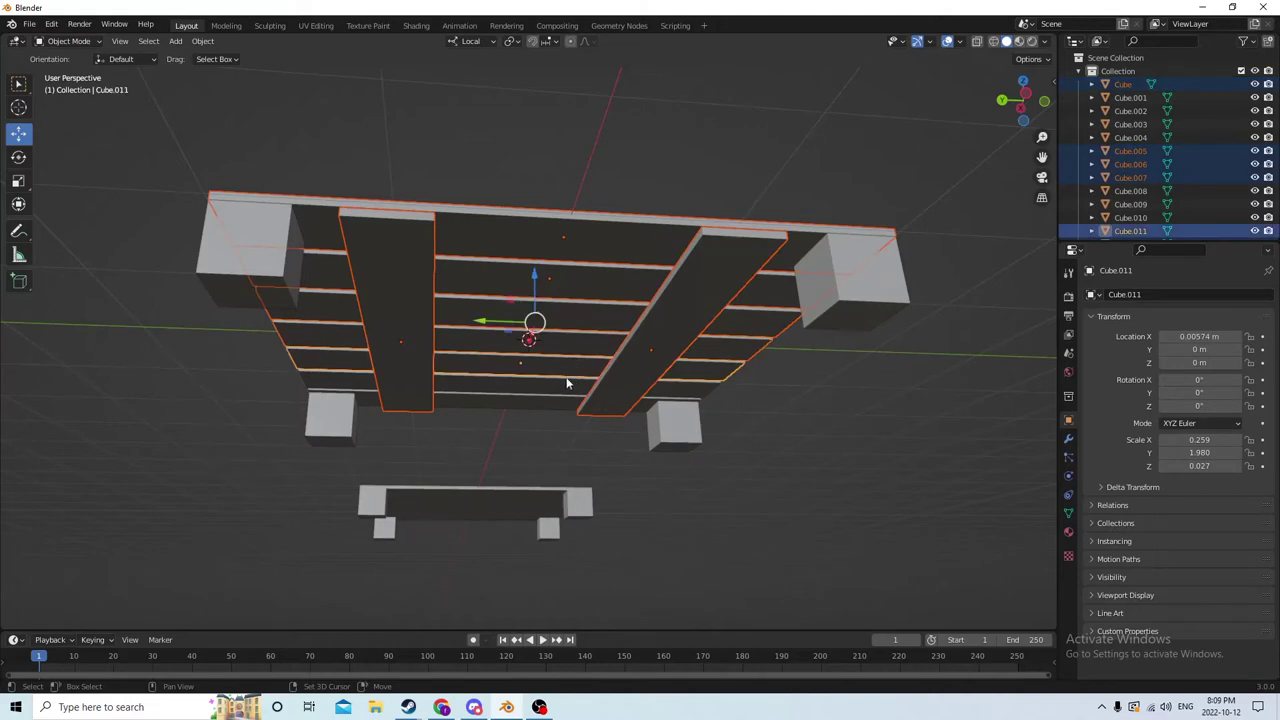
pyautogui.keyDown('shift'); pyautogui.click(562, 385); pyautogui.keyUp('shift')
pyautogui.keyDown('shift'); pyautogui.click(551, 397); pyautogui.keyUp('shift')
pyautogui.moveTo(535, 331); pyautogui.dragTo(634, 383, button='middle')
pyautogui.hotkey('ctrl', 'j')
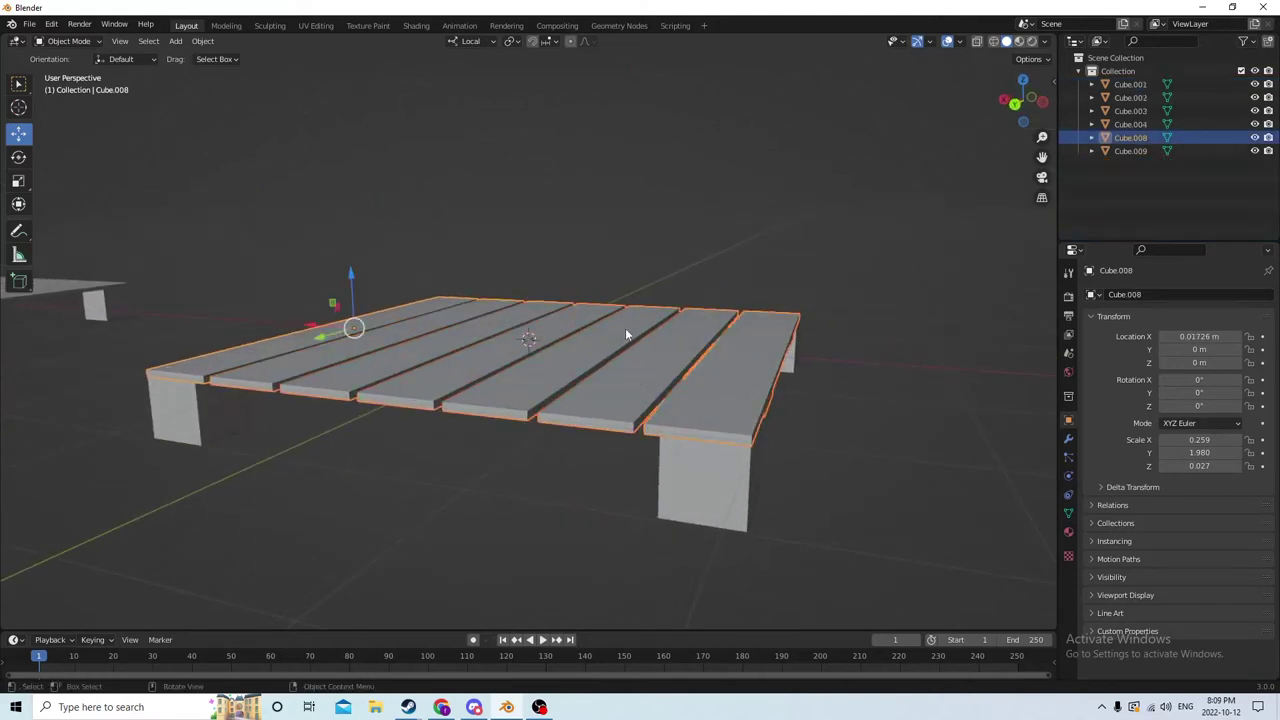
pyautogui.moveTo(625, 328); pyautogui.dragTo(494, 259, button='middle')
# Step: Duplicate the joined pallet, rotate it 90° on Y, and stand it on the back edge
pyautogui.hotkey('shift', 'd')
pyautogui.press('Escape')
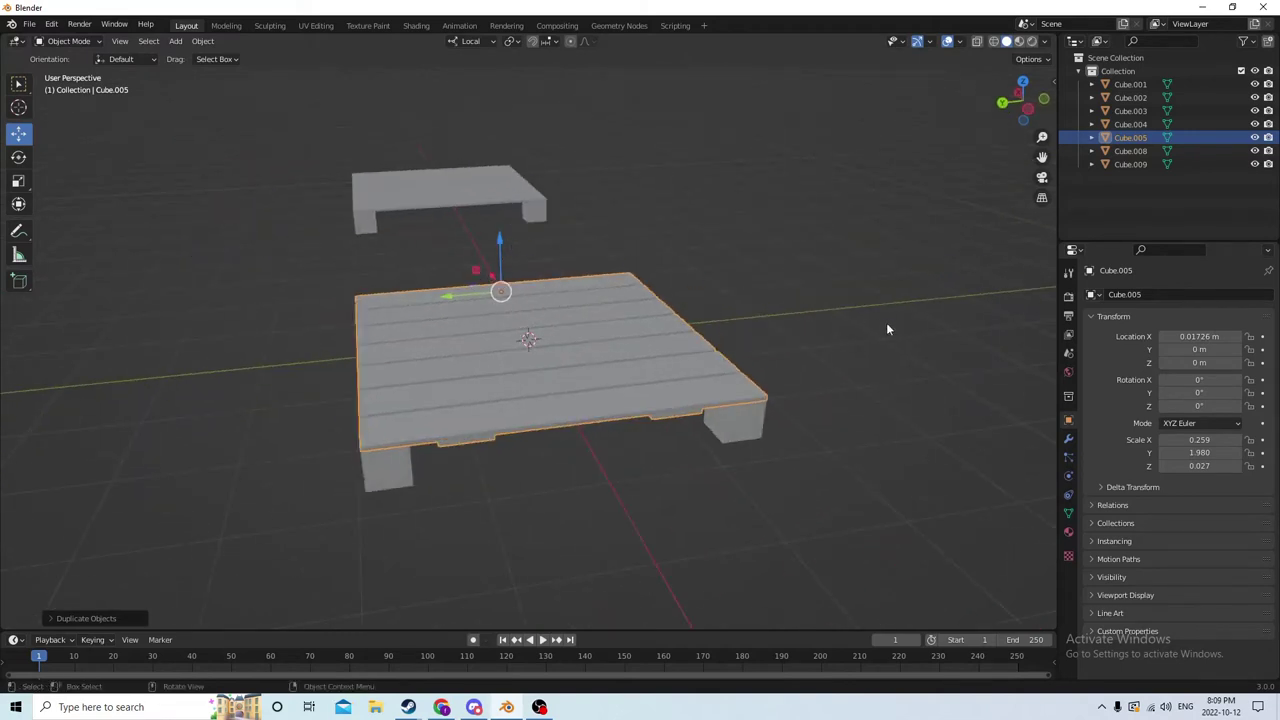
pyautogui.click(1205, 392)
pyautogui.write('90')
pyautogui.press('Return')
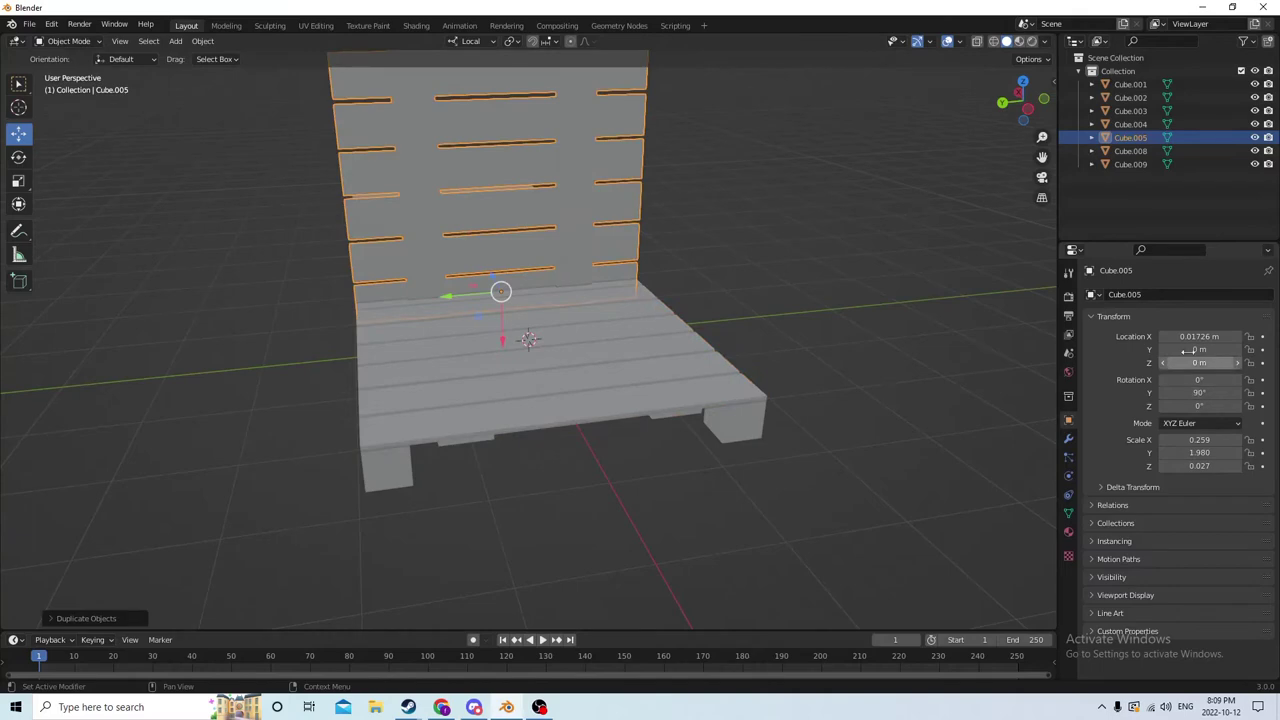
pyautogui.moveTo(799, 290); pyautogui.dragTo(545, 330, button='middle')
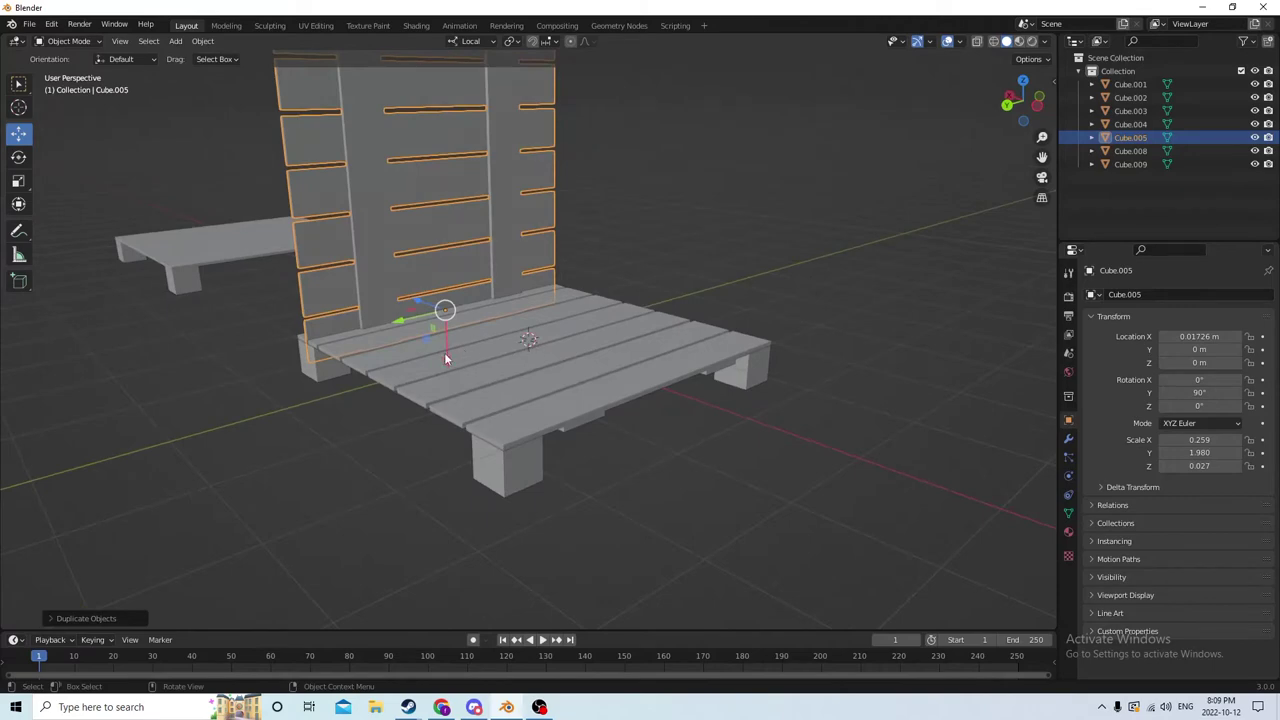
pyautogui.moveTo(446, 352); pyautogui.dragTo(457, 342)
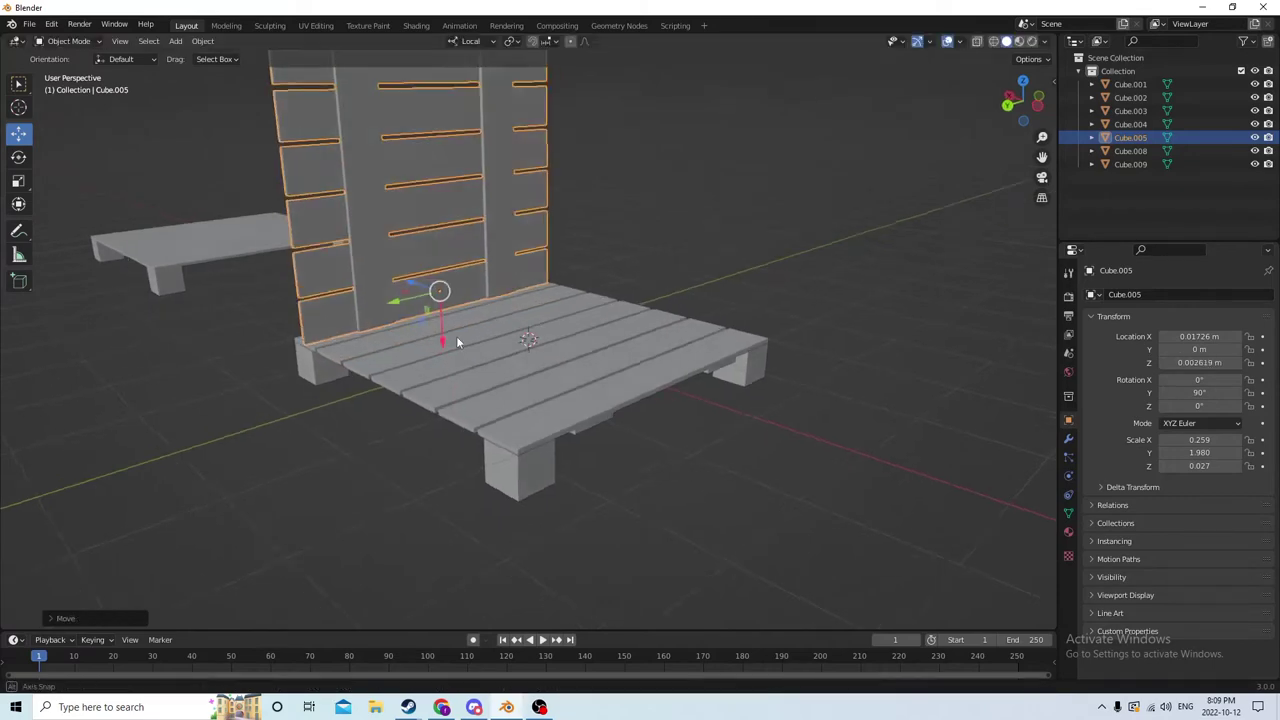
pyautogui.moveTo(456, 342); pyautogui.dragTo(546, 366, button='middle')
pyautogui.moveTo(334, 346); pyautogui.dragTo(300, 337)
pyautogui.moveTo(300, 337); pyautogui.dragTo(215, 325, button='middle')
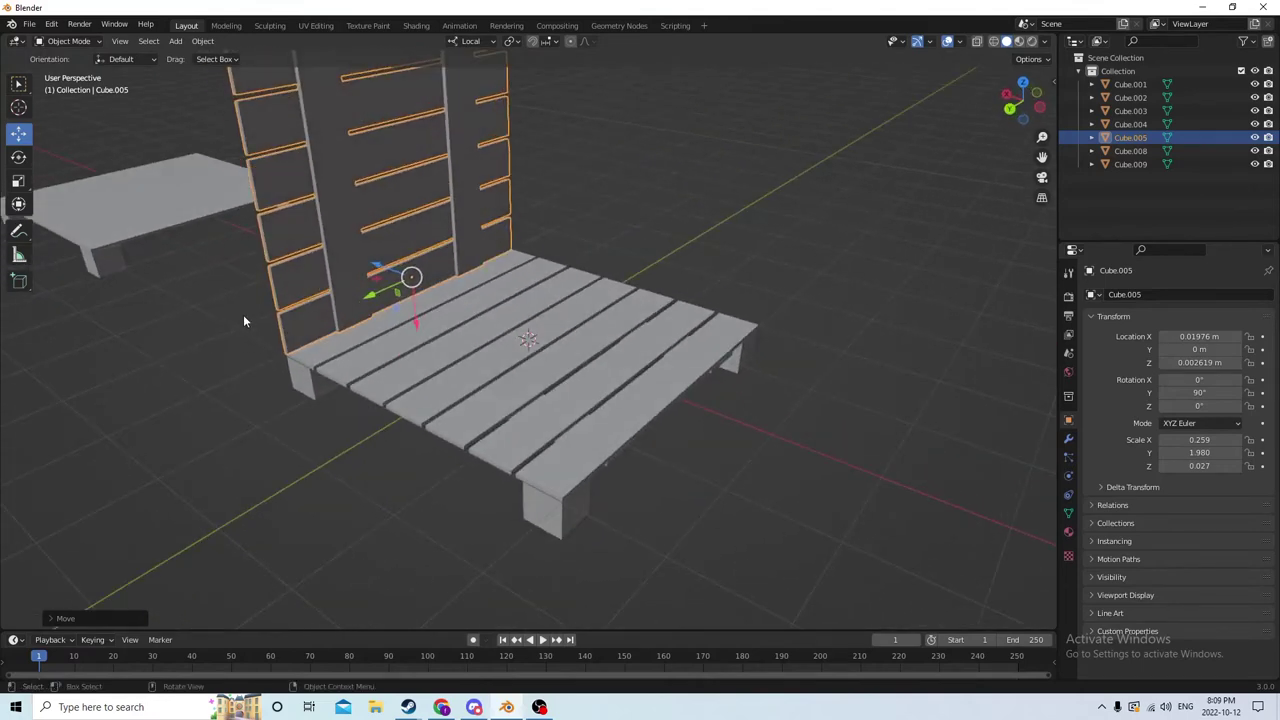
pyautogui.moveTo(375, 300); pyautogui.dragTo(402, 263, button='middle')
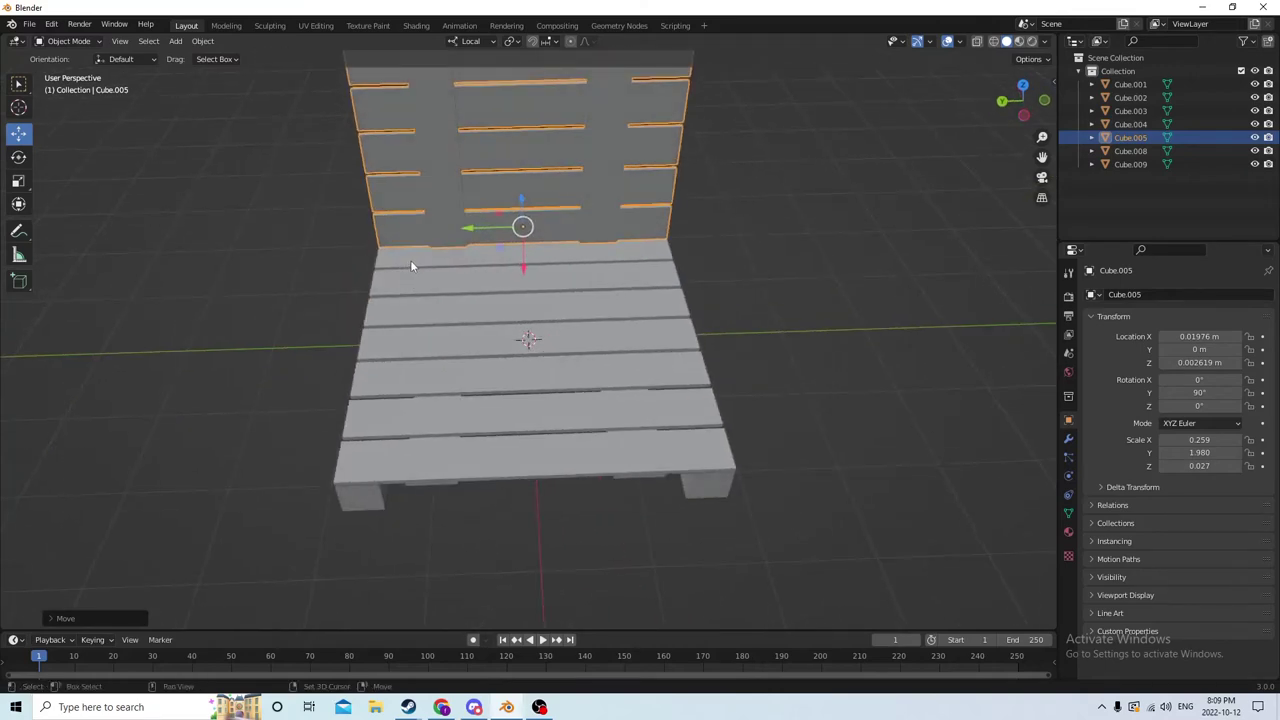
# Step: Duplicate the back wall, turn it 90° on Z, and place it along the left side
pyautogui.hotkey('shift', 'd')
pyautogui.rightClick(494, 265)
pyautogui.moveTo(494, 265); pyautogui.dragTo(642, 262, button='middle')
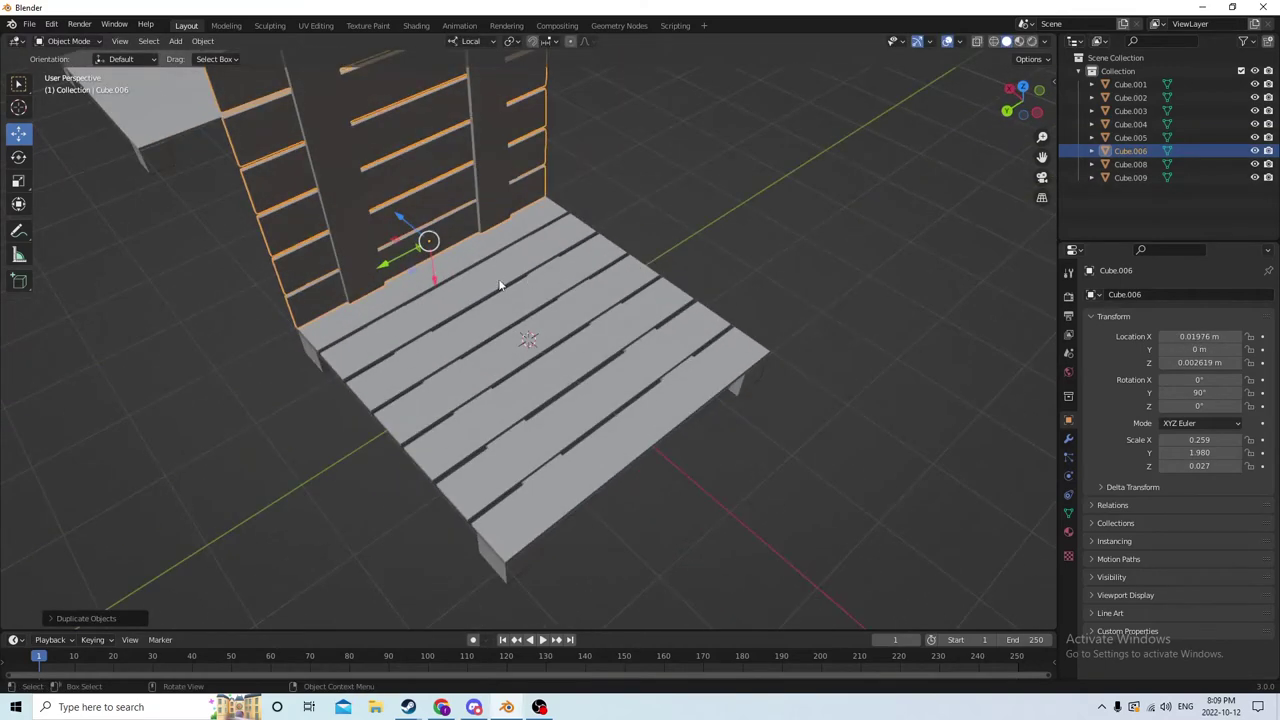
pyautogui.press('g')
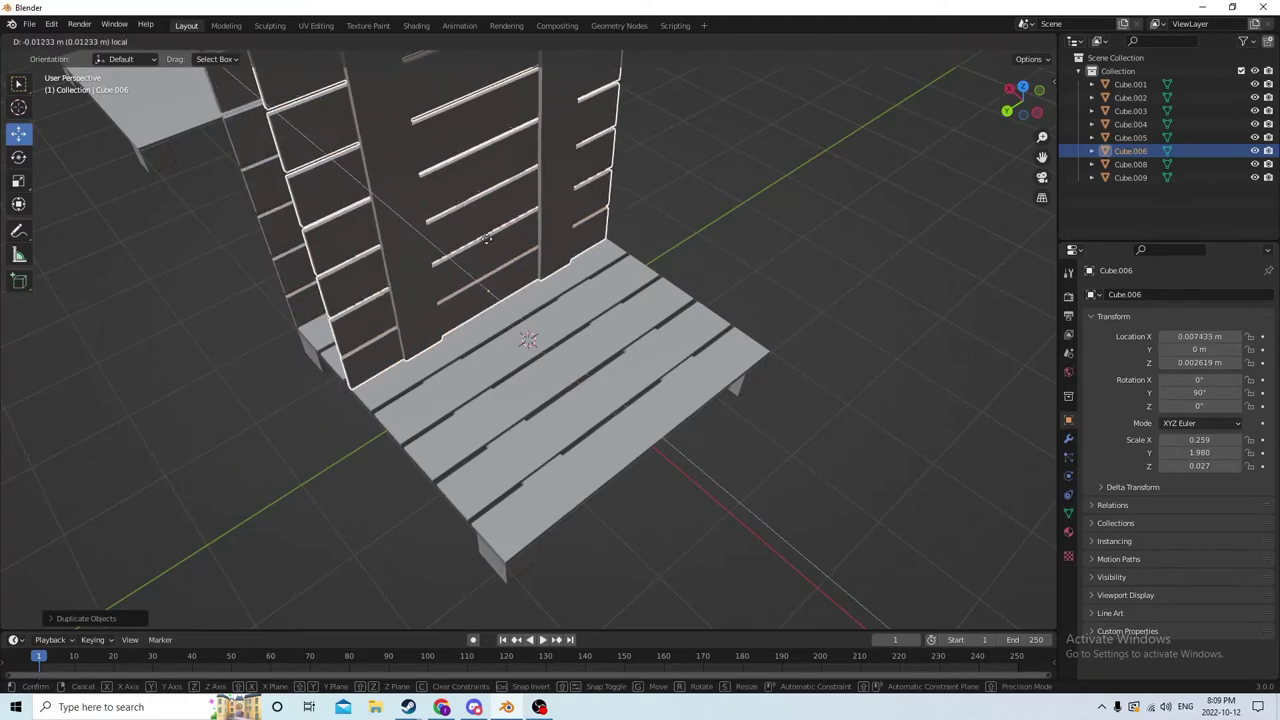
pyautogui.click(557, 261)
pyautogui.moveTo(557, 261); pyautogui.dragTo(981, 292, button='middle')
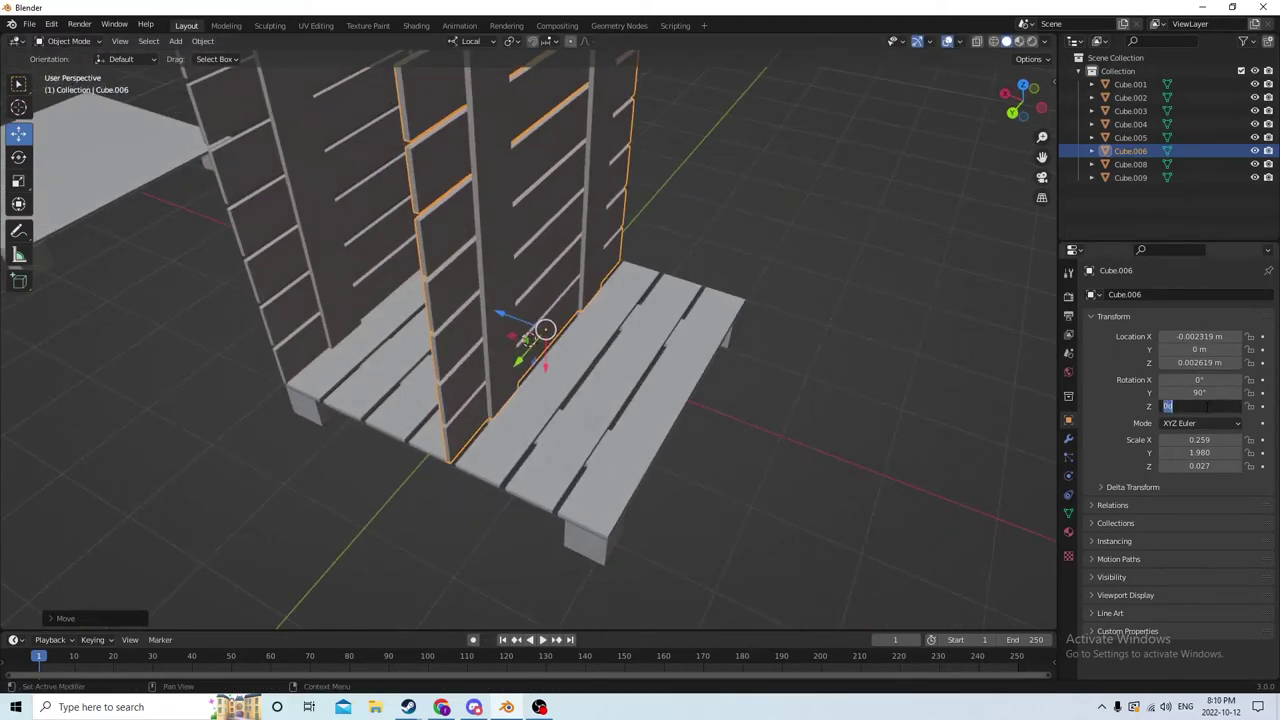
pyautogui.press('Return')
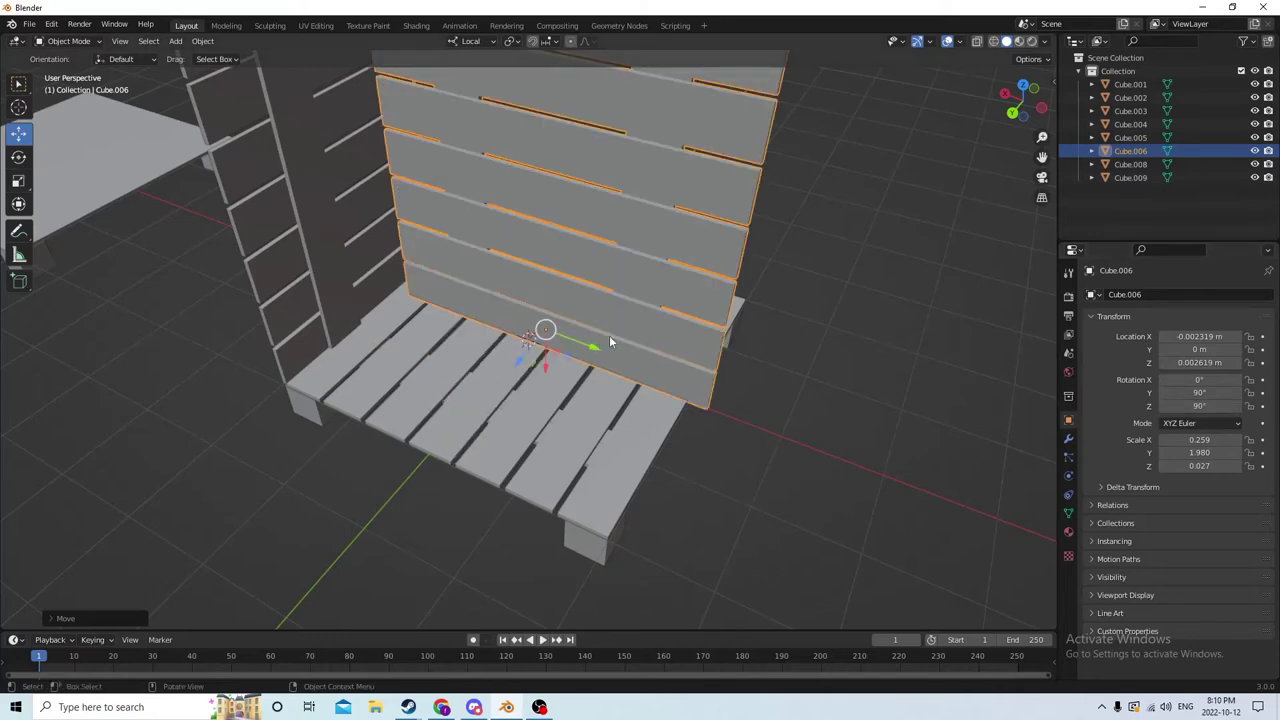
pyautogui.moveTo(610, 342); pyautogui.dragTo(543, 350, button='middle')
pyautogui.moveTo(499, 358); pyautogui.dragTo(335, 410)
pyautogui.moveTo(334, 410); pyautogui.dragTo(536, 421, button='middle')
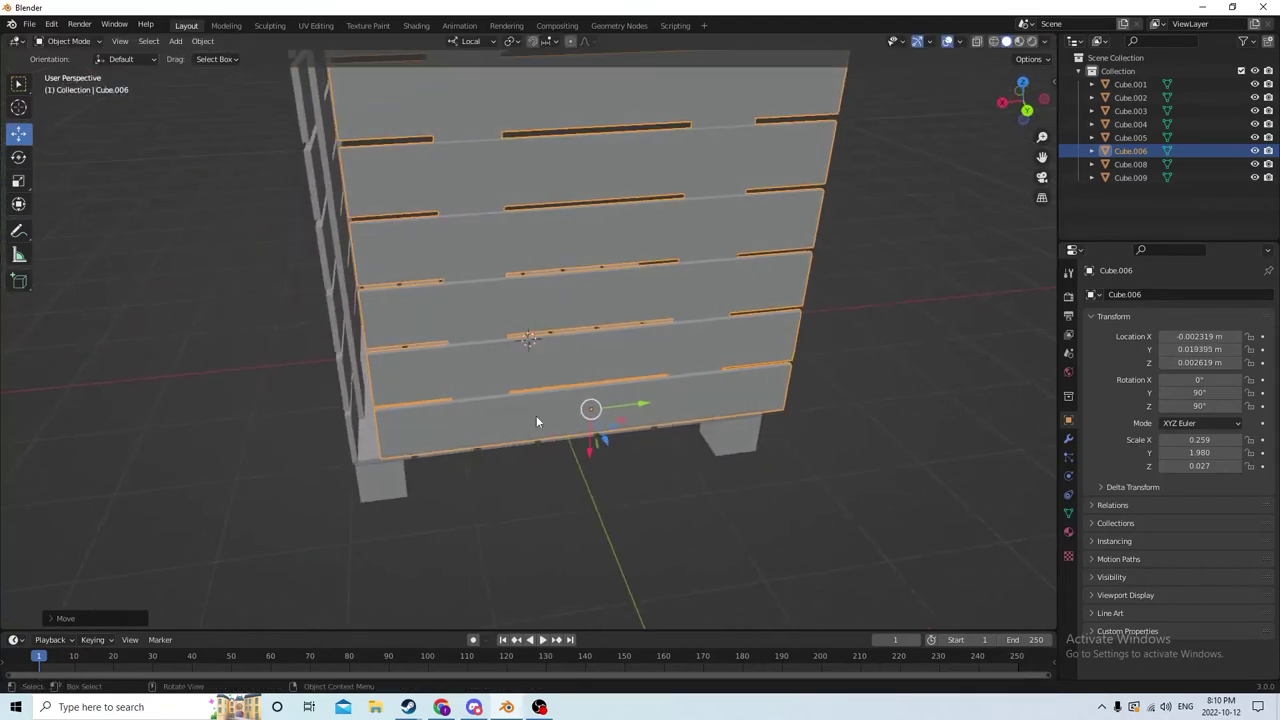
pyautogui.moveTo(630, 408); pyautogui.dragTo(614, 406)
pyautogui.moveTo(614, 406)
pyautogui.mouseDown(button='middle')
pyautogui.moveTo(534, 397)
pyautogui.moveTo(363, 414)
pyautogui.moveTo(520, 427)
pyautogui.moveTo(628, 409)
pyautogui.moveTo(623, 386)
pyautogui.mouseUp(button='middle')
pyautogui.scroll(-3, 362, 409)
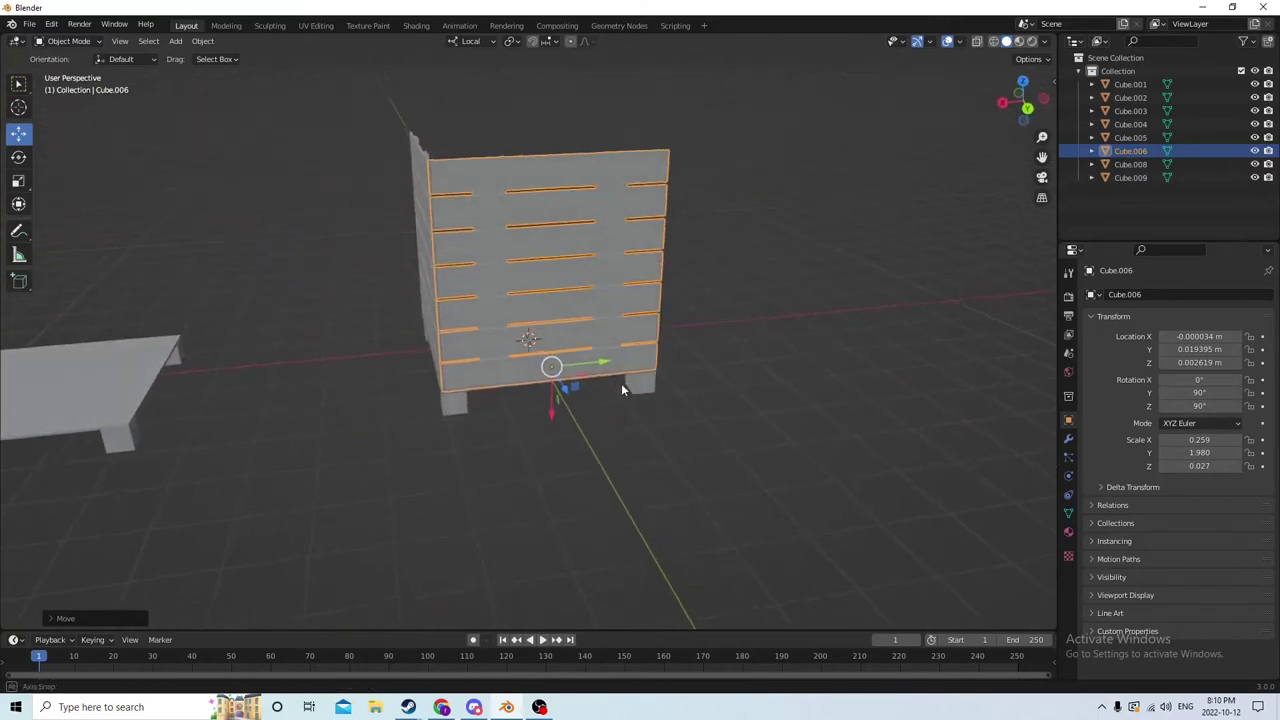
# Step: Add a cube, scale it down, and position it against the back wall
pyautogui.hotkey('shift', 'a')
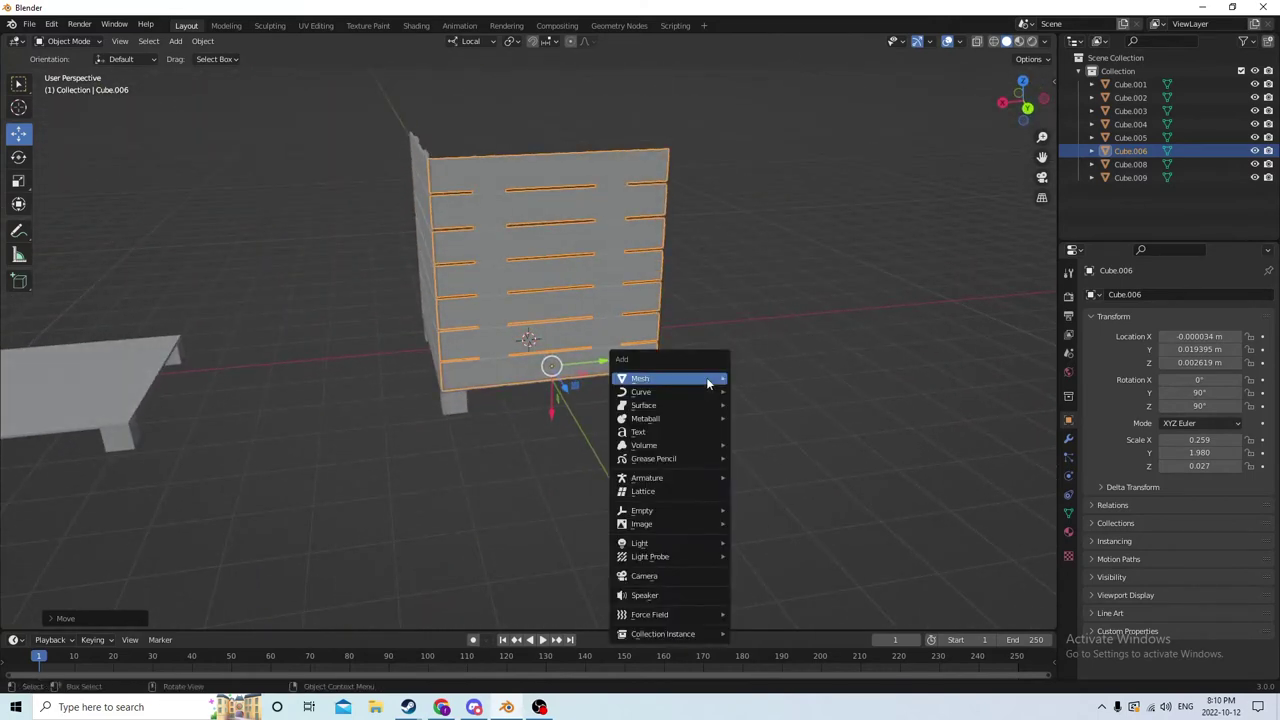
pyautogui.moveTo(706, 381)
pyautogui.click(742, 391)
pyautogui.moveTo(739, 386); pyautogui.dragTo(505, 363, button='middle')
pyautogui.moveTo(477, 357); pyautogui.dragTo(476, 354)
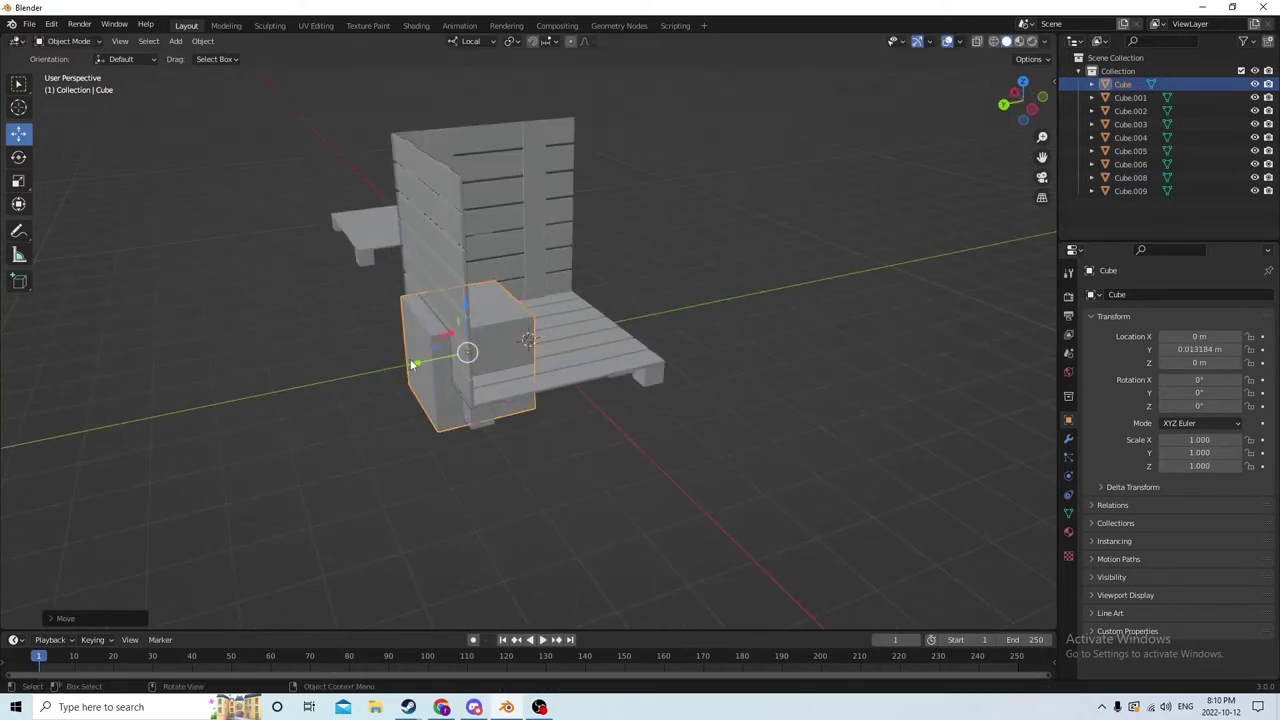
pyautogui.moveTo(476, 354); pyautogui.dragTo(505, 363, button='middle')
pyautogui.moveTo(500, 335); pyautogui.dragTo(500, 214)
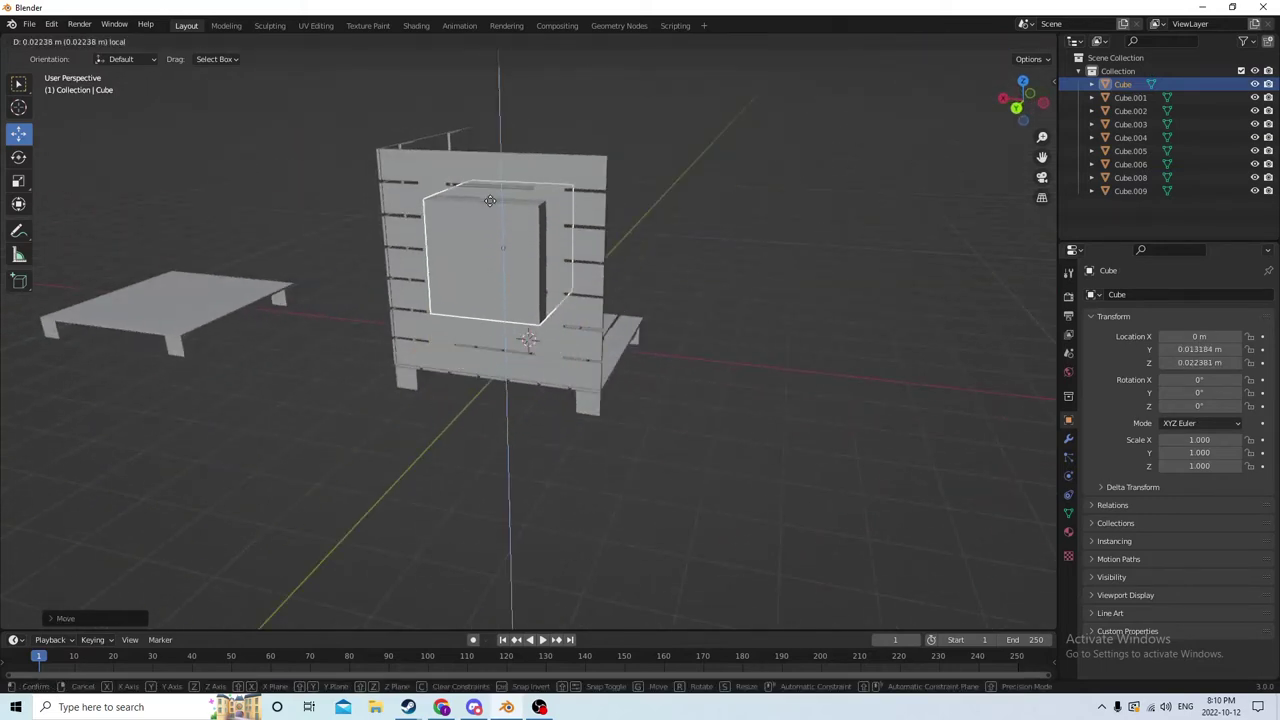
pyautogui.moveTo(500, 214); pyautogui.dragTo(609, 162, button='middle')
pyautogui.press('s')
pyautogui.click(621, 211)
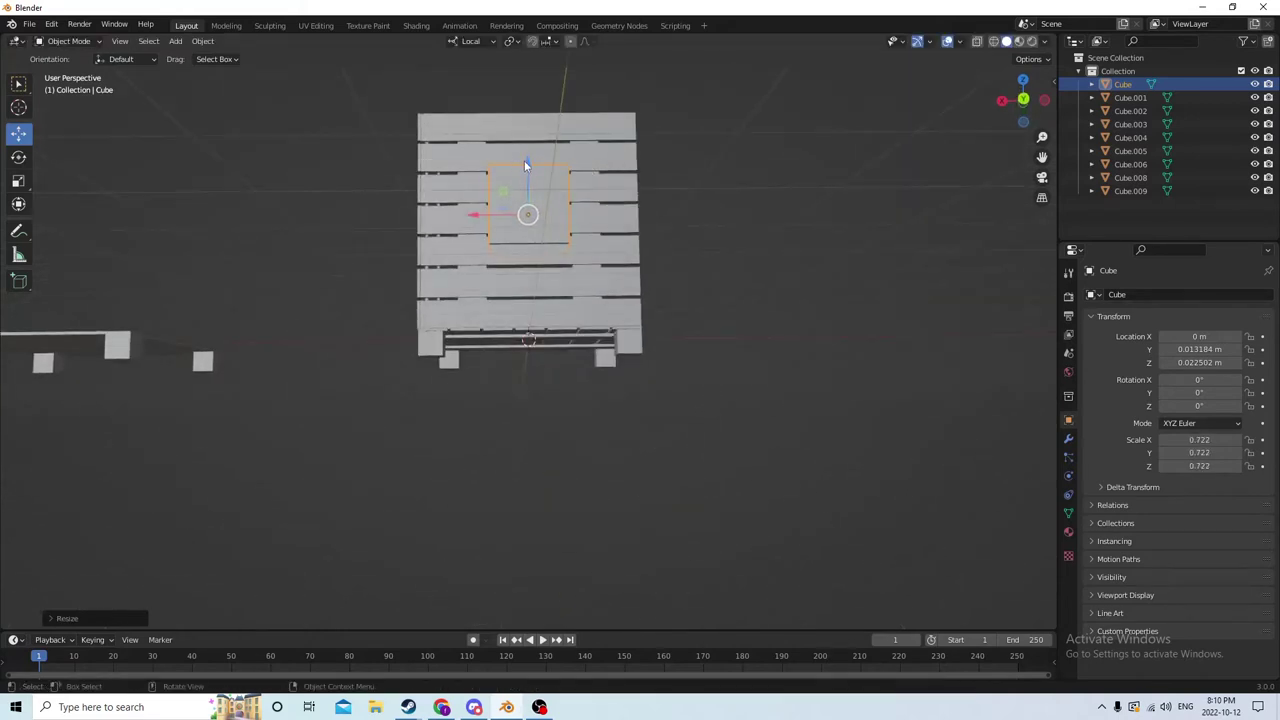
pyautogui.moveTo(524, 160); pyautogui.dragTo(531, 138)
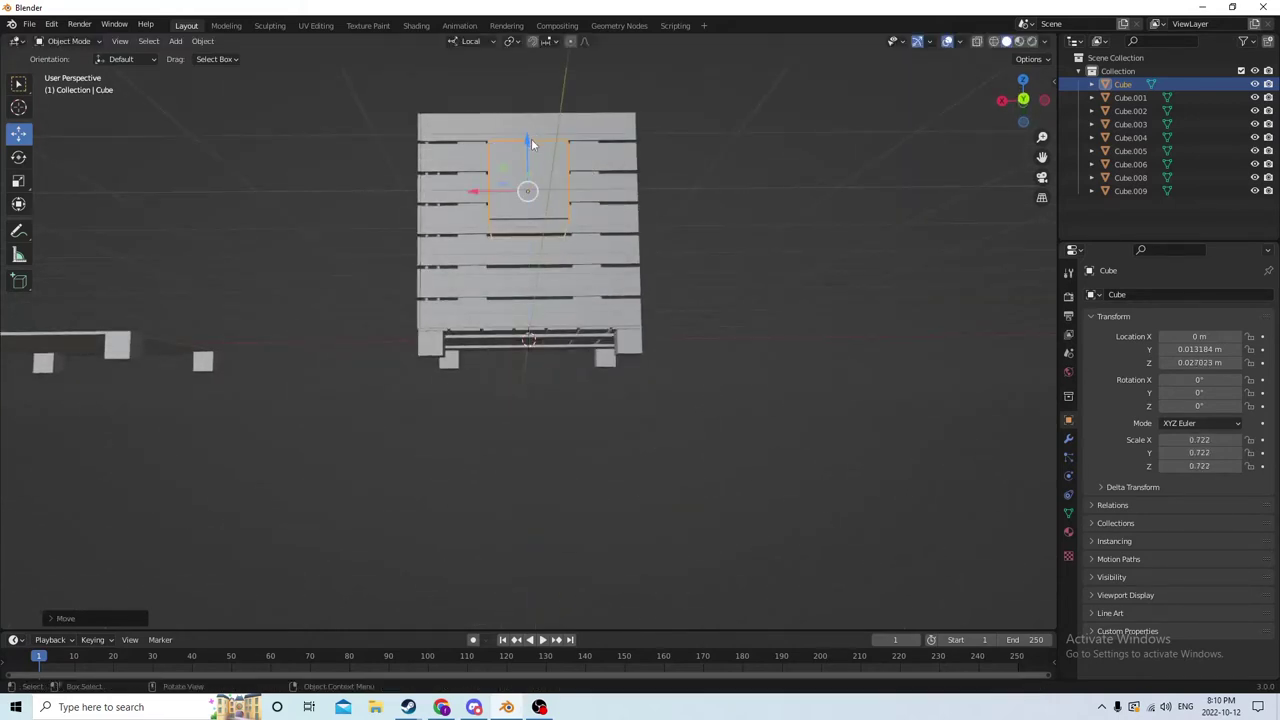
pyautogui.moveTo(531, 138); pyautogui.dragTo(490, 188, button='middle')
pyautogui.scroll(2, 490, 188)
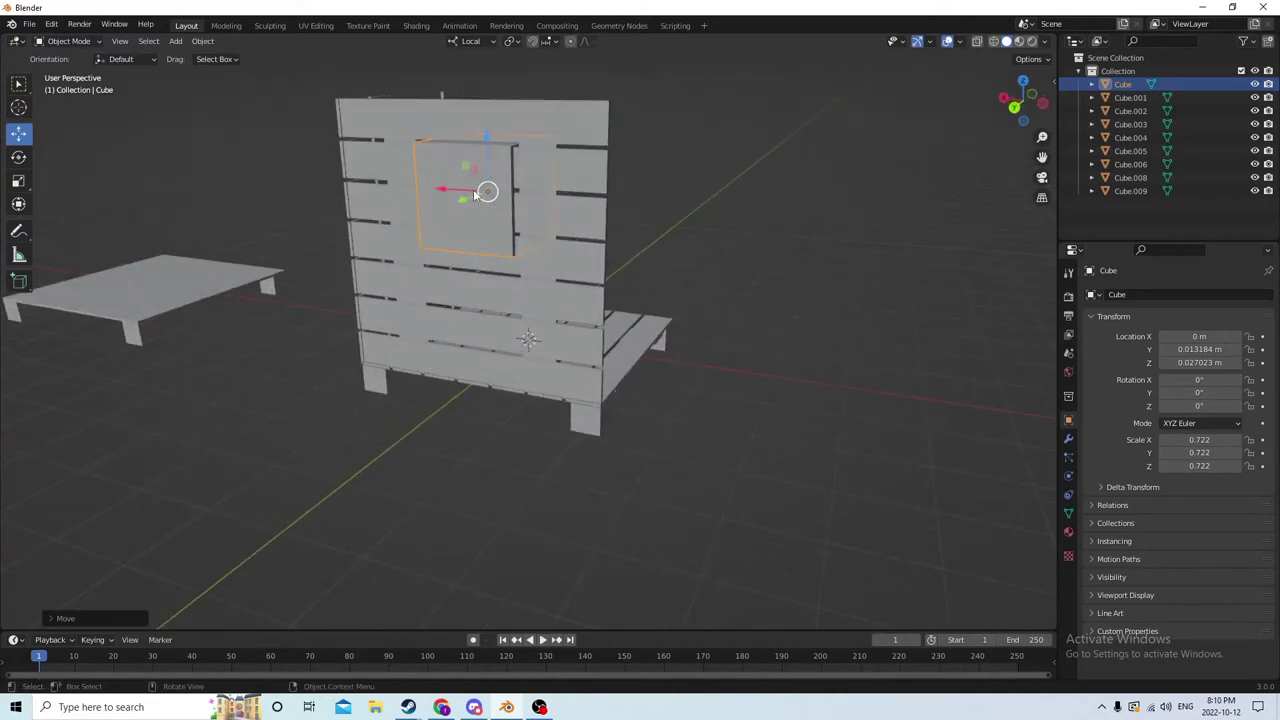
pyautogui.moveTo(485, 148); pyautogui.dragTo(486, 149)
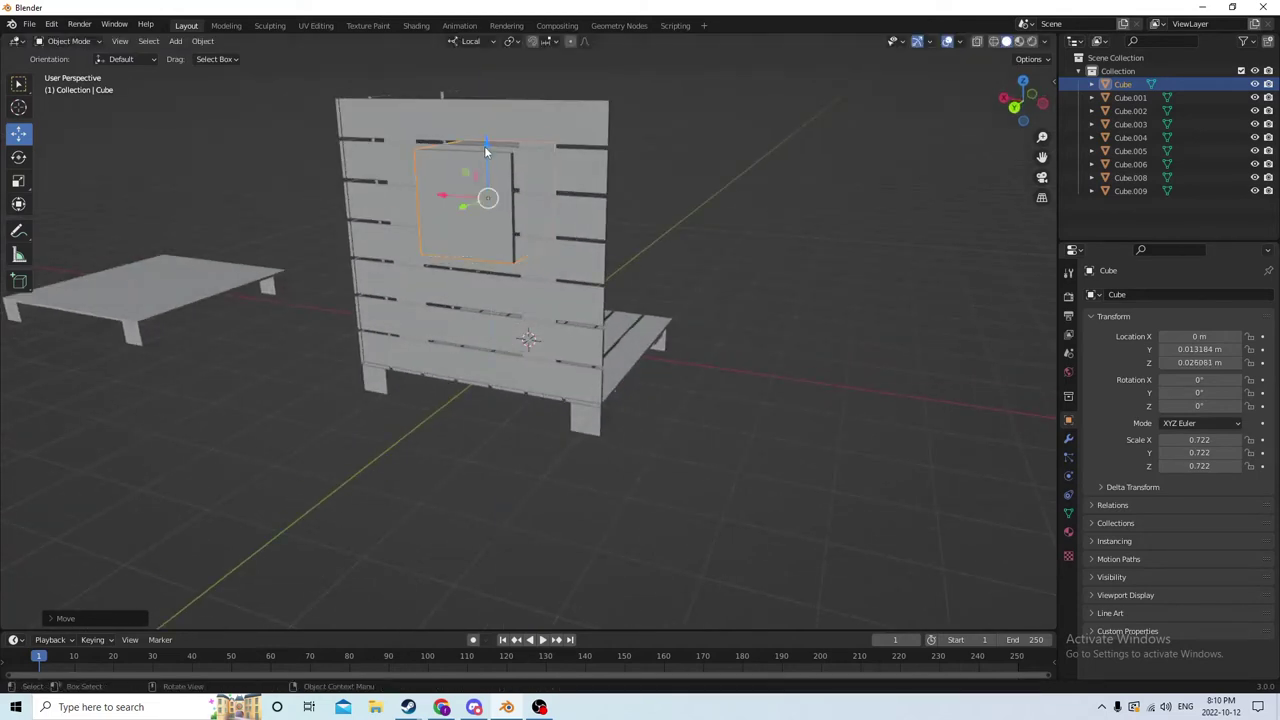
pyautogui.moveTo(486, 149); pyautogui.dragTo(432, 202, button='middle')
# Step: Duplicate the cube in place and move the copy outward along Y
pyautogui.hotkey('shift', 'd')
pyautogui.rightClick(440, 193)
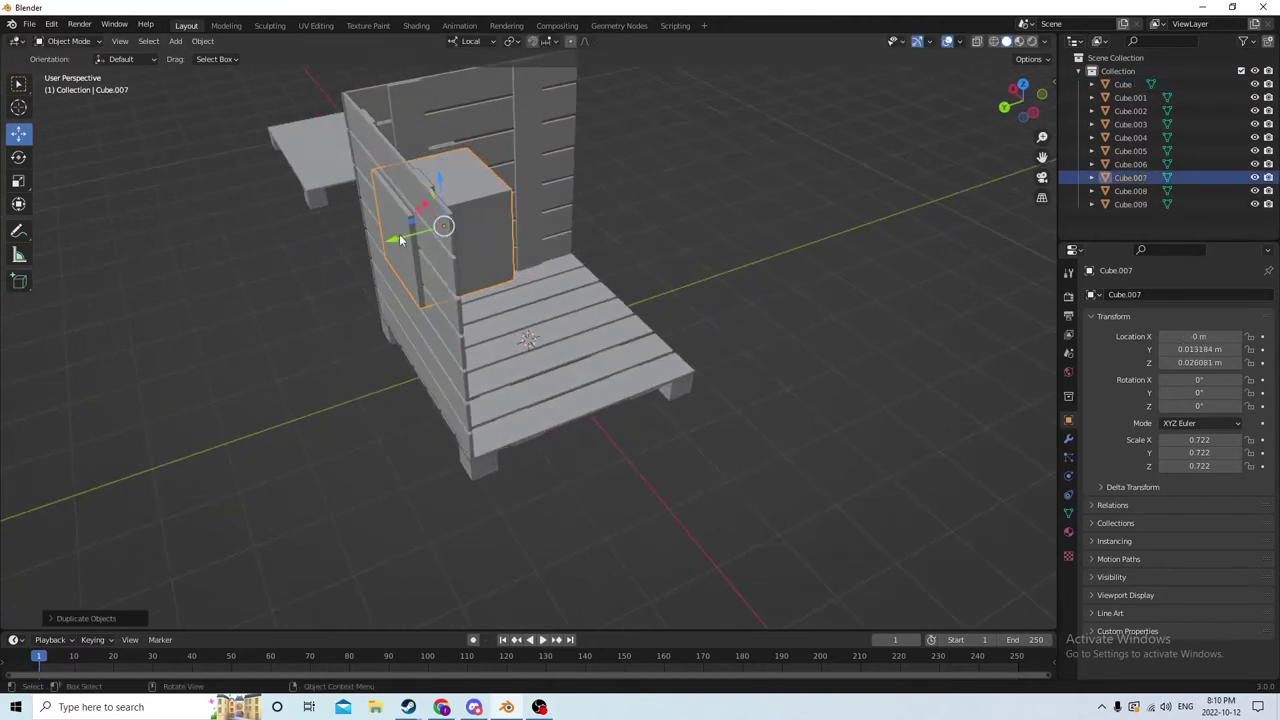
pyautogui.moveTo(400, 240); pyautogui.dragTo(148, 307)
pyautogui.scroll(-3, 244, 281)
pyautogui.moveTo(244, 281); pyautogui.dragTo(296, 281, button='middle')
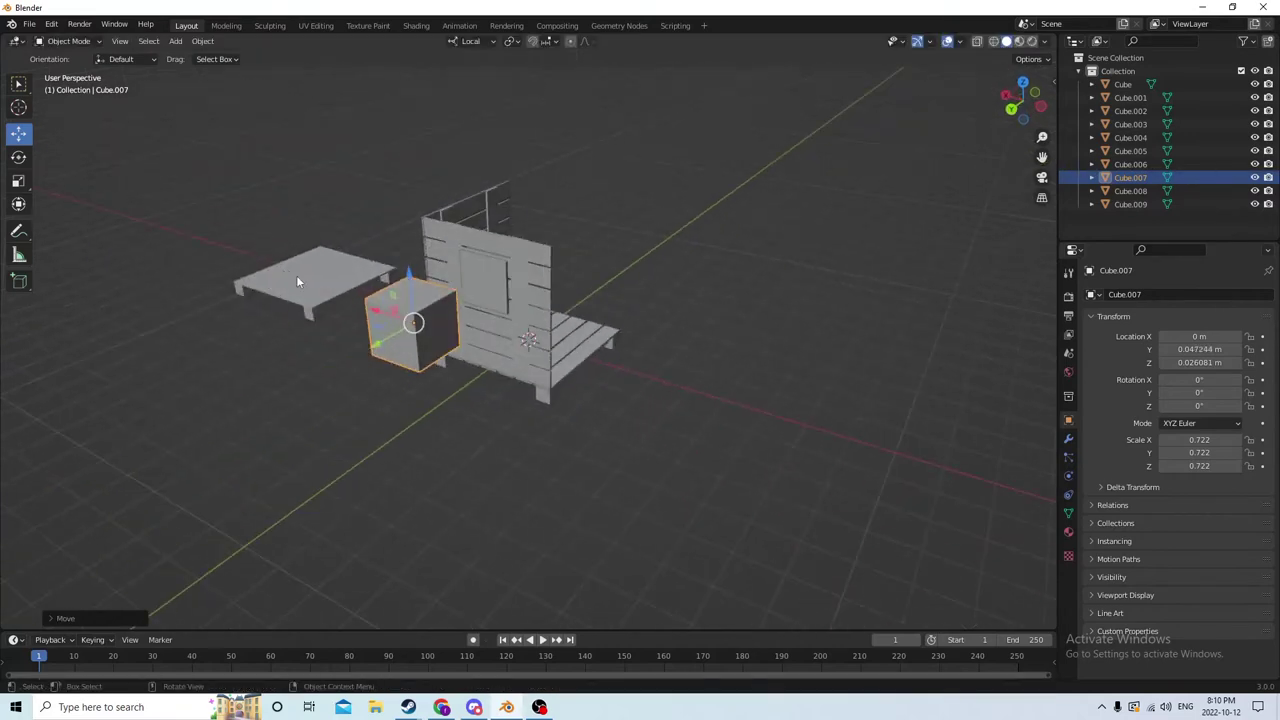
pyautogui.moveTo(370, 342); pyautogui.dragTo(345, 350)
pyautogui.scroll(5, 381, 322)
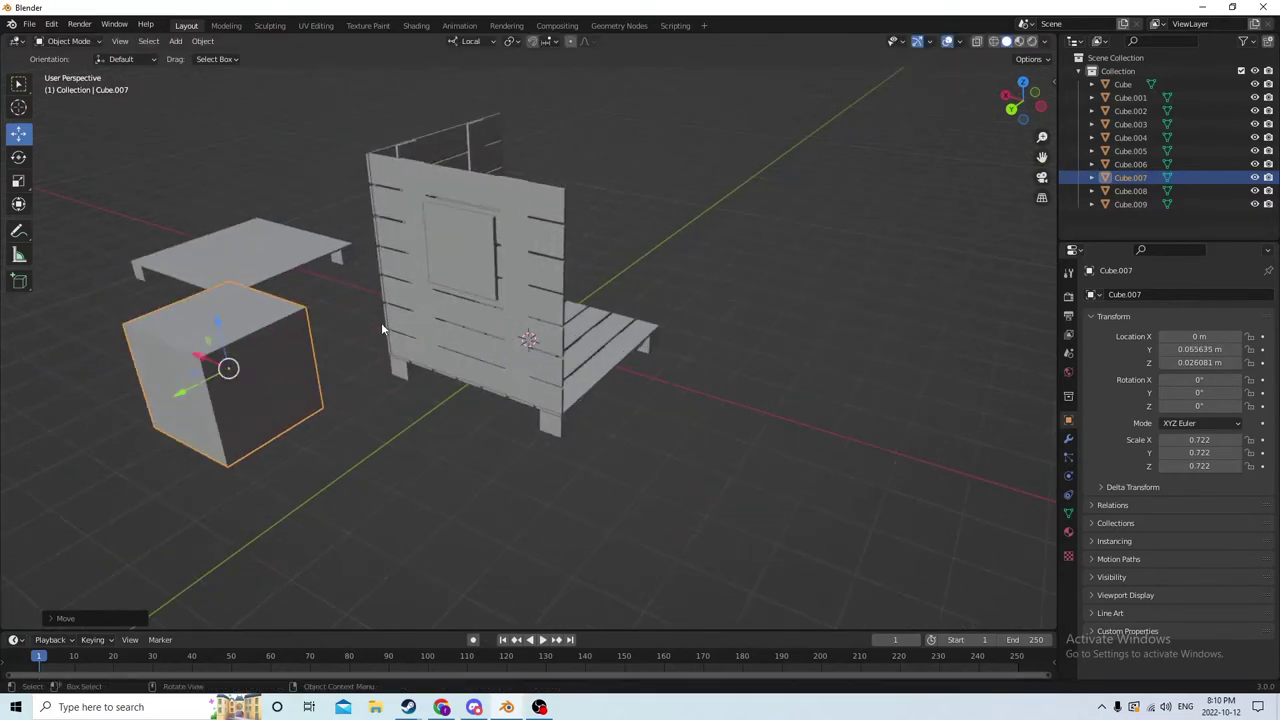
pyautogui.moveTo(381, 322); pyautogui.dragTo(431, 258, button='middle')
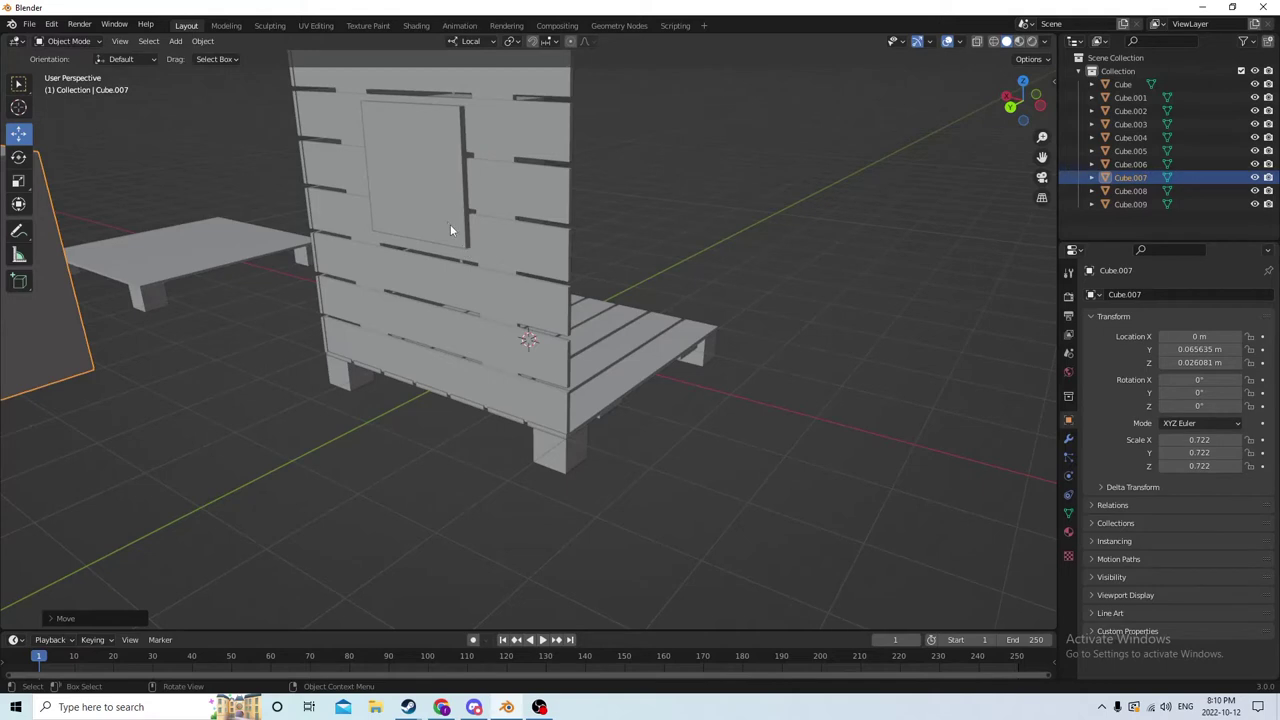
# Step: Cut the opening through backrest Cube.006 with a Bool Tool Difference using the cube
pyautogui.click(457, 197)
pyautogui.moveTo(453, 121); pyautogui.dragTo(452, 131)
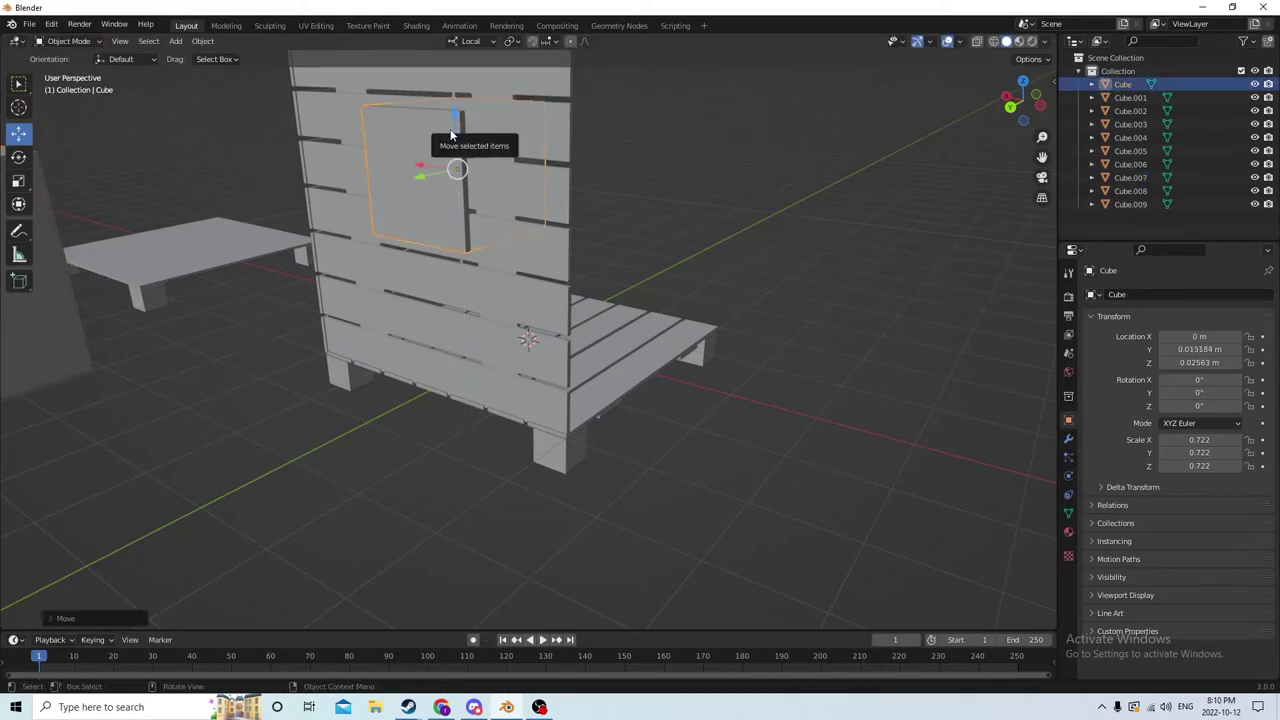
pyautogui.moveTo(451, 133); pyautogui.dragTo(513, 193, button='middle')
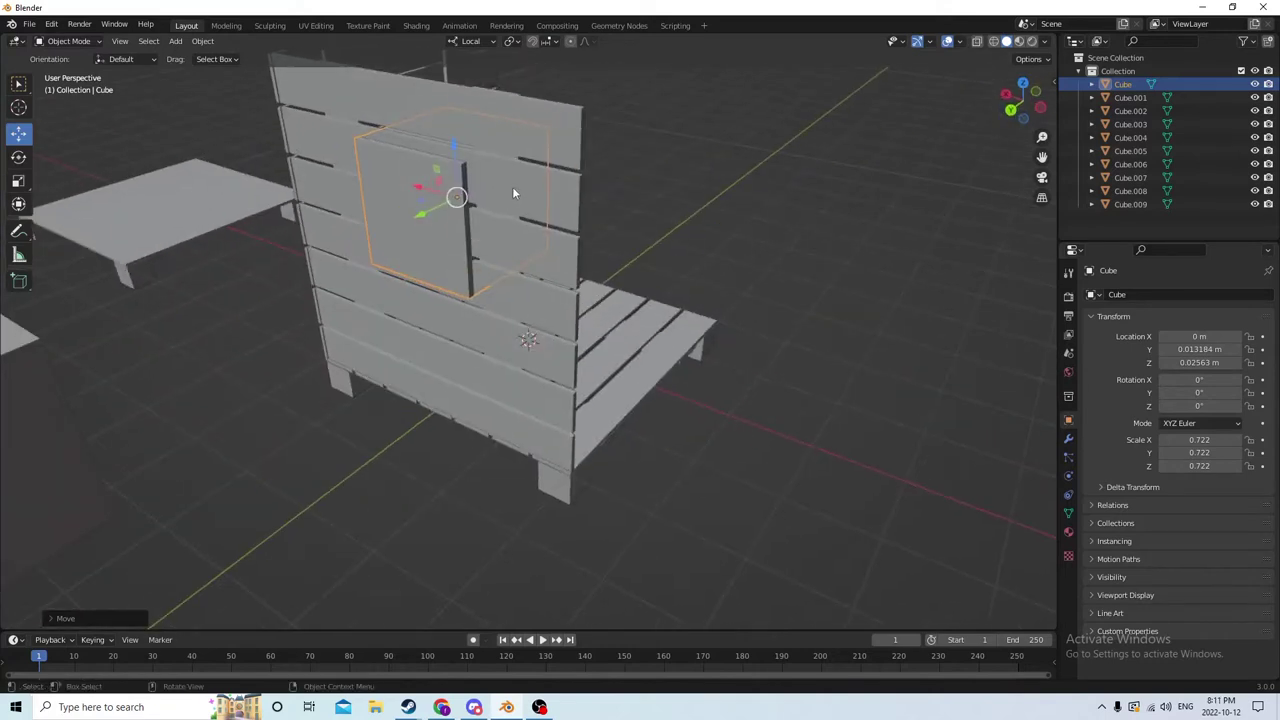
pyautogui.click(523, 193)
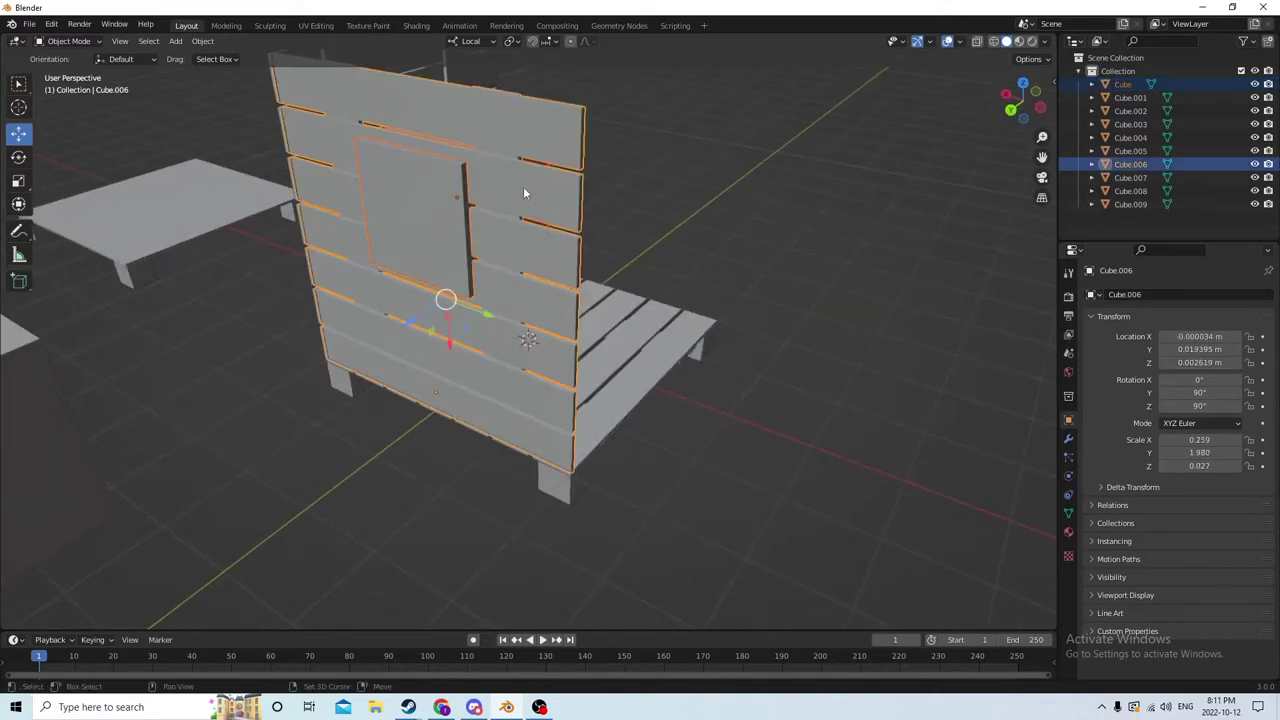
pyautogui.click(203, 41)
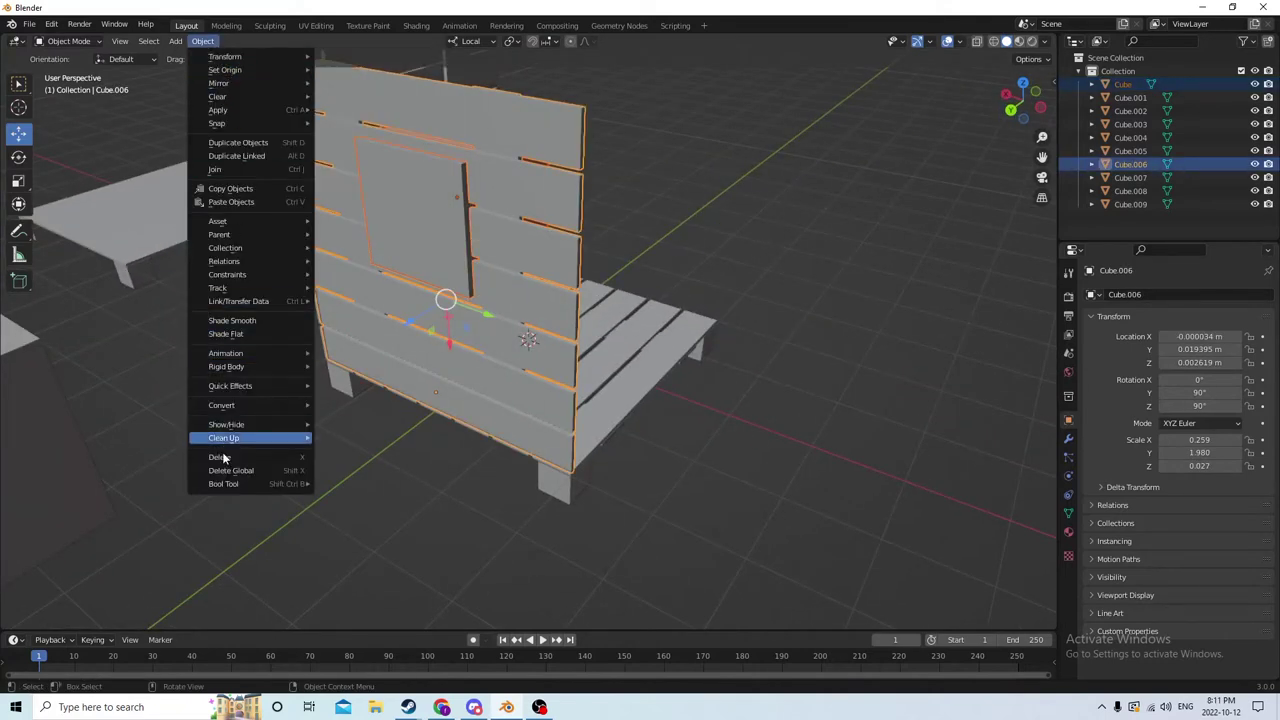
pyautogui.moveTo(233, 484)
pyautogui.click(332, 494)
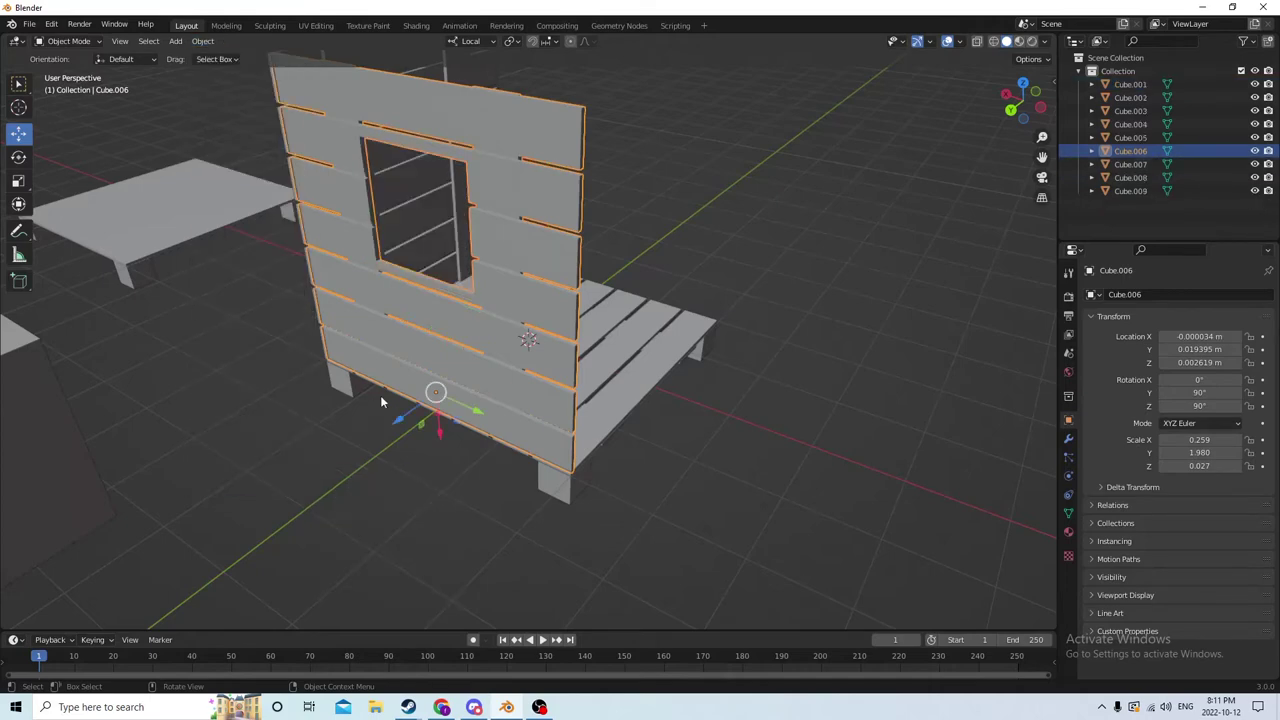
pyautogui.moveTo(380, 402); pyautogui.dragTo(494, 368, button='middle')
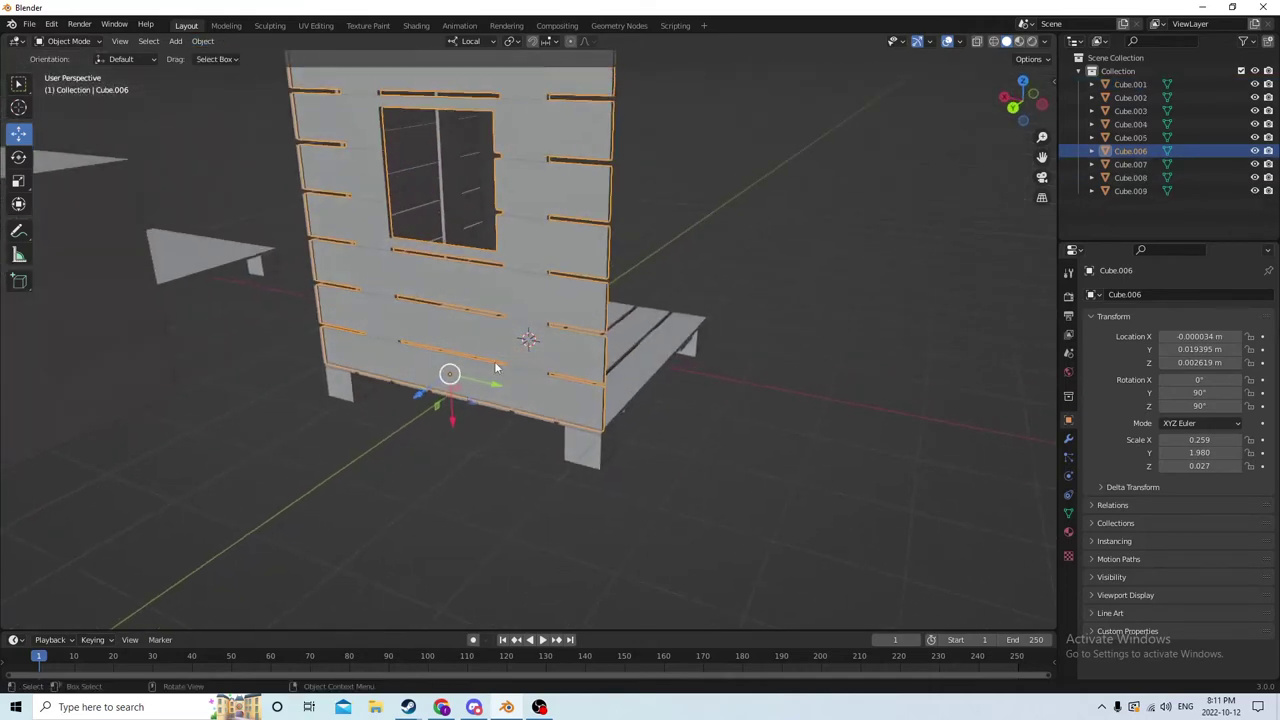
pyautogui.moveTo(604, 331)
pyautogui.mouseDown(button='middle')
pyautogui.moveTo(626, 309)
pyautogui.moveTo(714, 316)
pyautogui.moveTo(582, 333)
pyautogui.mouseUp(button='middle')
pyautogui.click(618, 318)
pyautogui.scroll(-4, 620, 323)
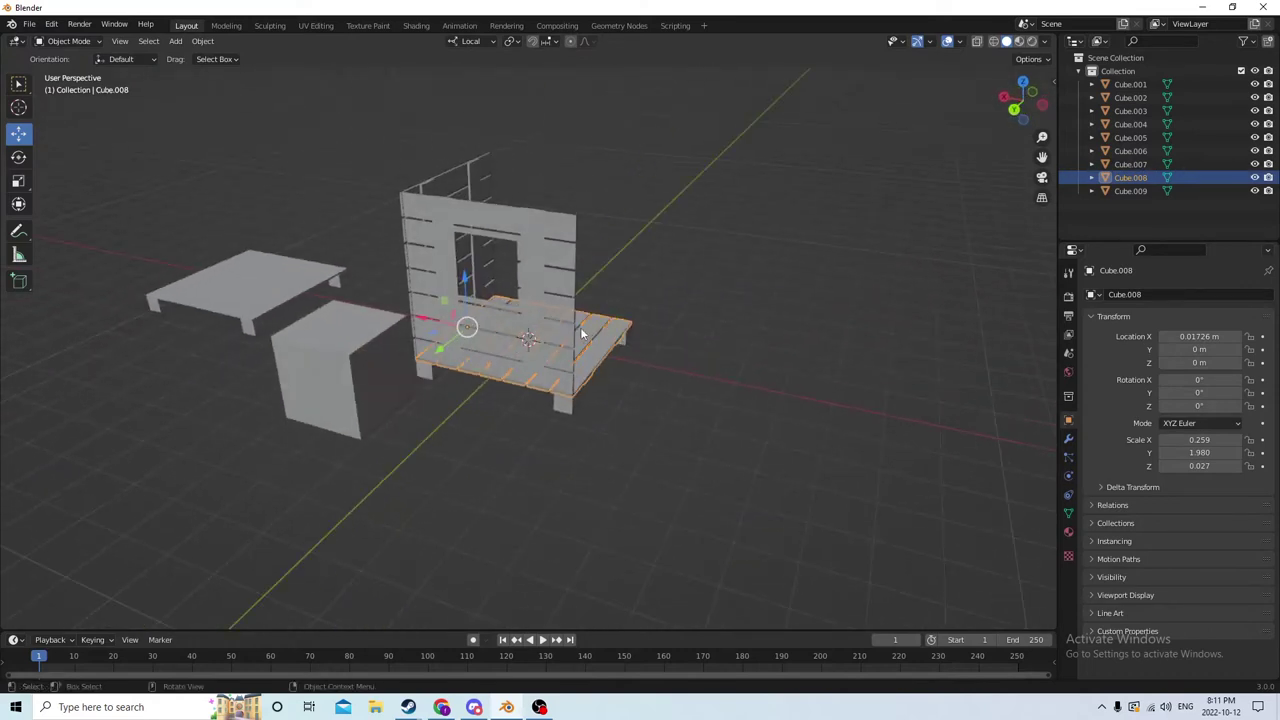
# Step: Slide Cube.007 along Y into the opening and flatten it to Y scale 0.099
pyautogui.click(374, 365)
pyautogui.moveTo(355, 338); pyautogui.dragTo(254, 366, button='middle')
pyautogui.moveTo(210, 386); pyautogui.dragTo(410, 303)
pyautogui.moveTo(410, 303); pyautogui.dragTo(319, 286, button='middle')
pyautogui.click(18, 181)
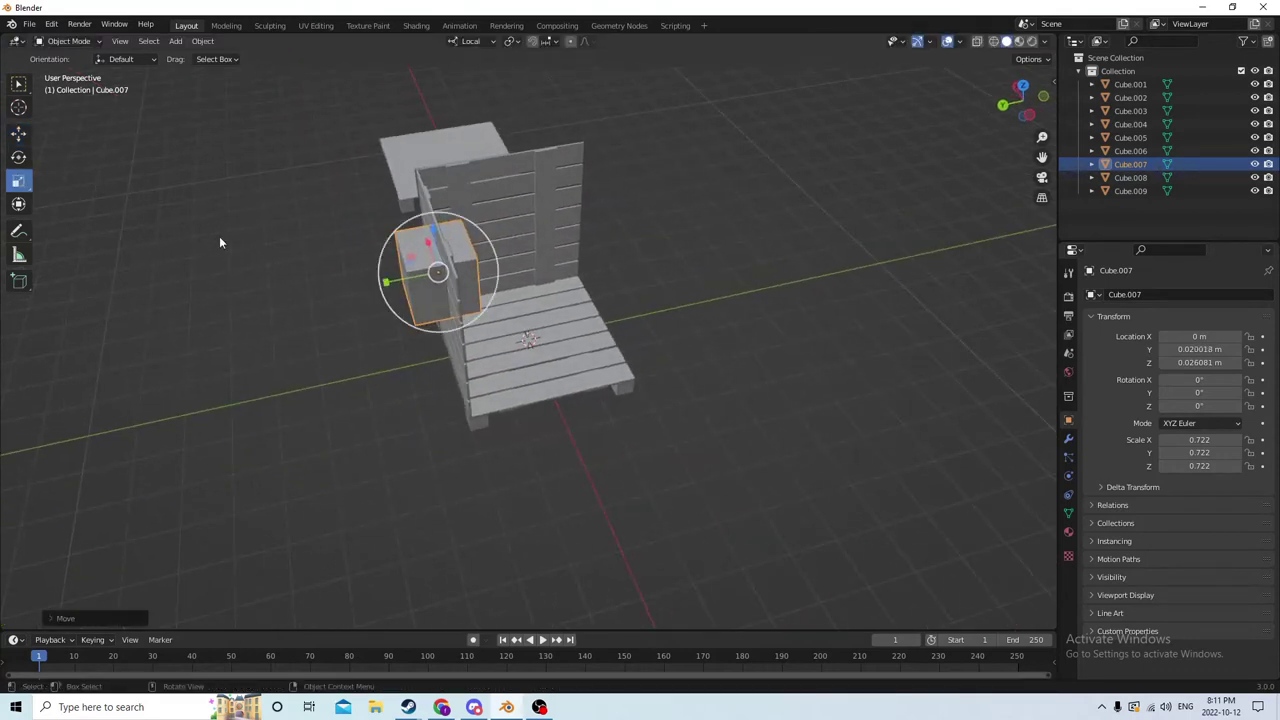
pyautogui.moveTo(386, 284); pyautogui.dragTo(438, 270)
pyautogui.scroll(2, 438, 270)
pyautogui.moveTo(438, 270); pyautogui.dragTo(551, 266, button='middle')
pyautogui.scroll(3, 477, 266)
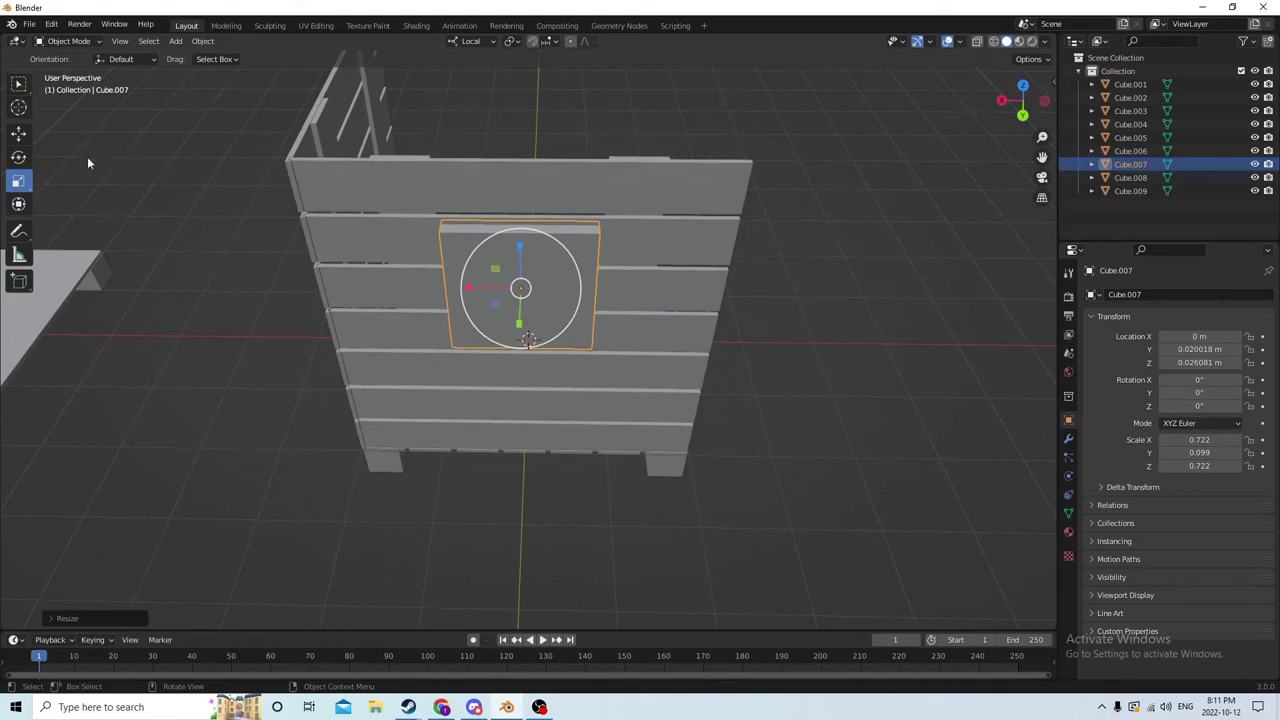
pyautogui.moveTo(283, 155); pyautogui.dragTo(237, 162, button='middle')
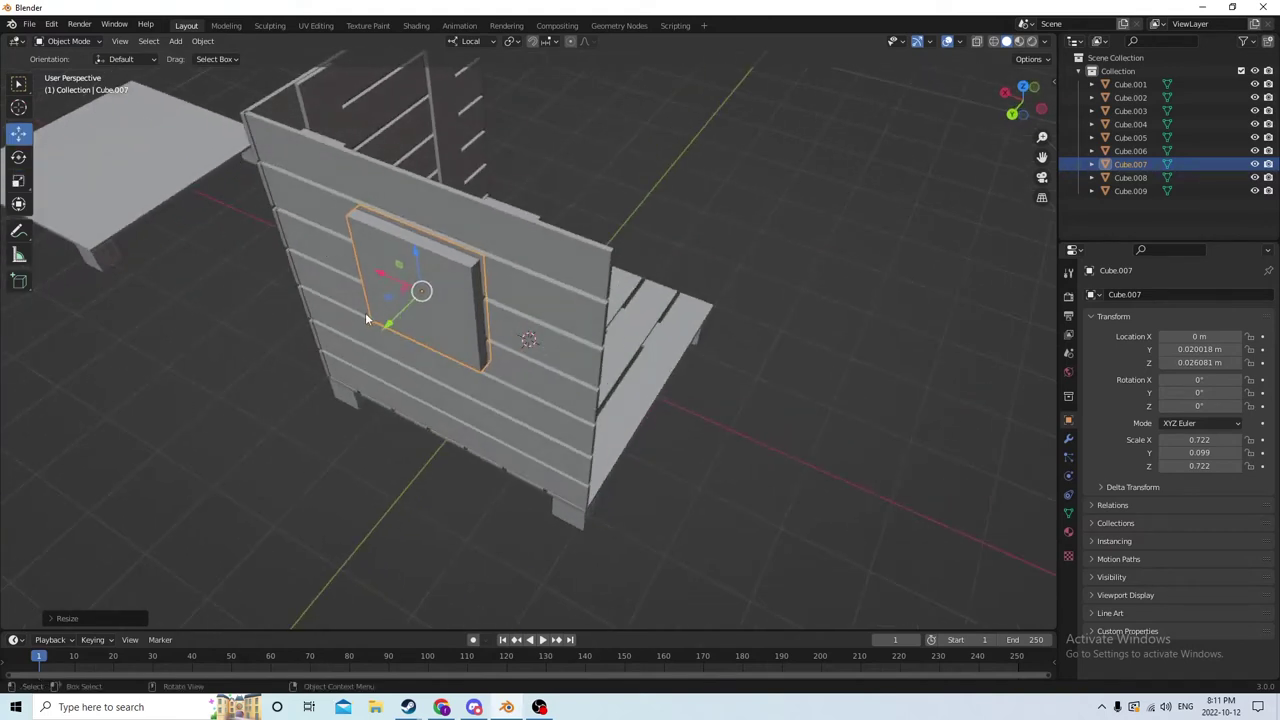
pyautogui.moveTo(389, 327); pyautogui.dragTo(393, 320)
pyautogui.moveTo(393, 320); pyautogui.dragTo(563, 248, button='middle')
# Step: Duplicate the door panel in place and scale the copy down into a small block
pyautogui.hotkey('shift', 'd')
pyautogui.rightClick(636, 215)
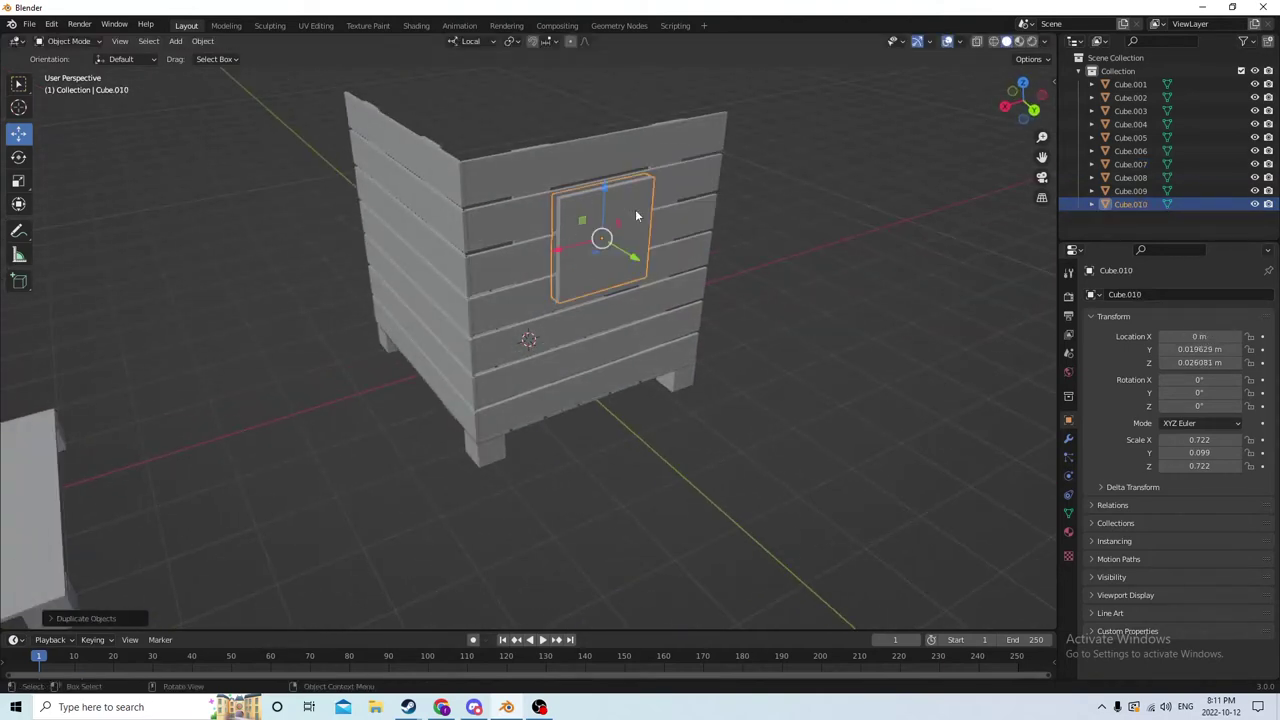
pyautogui.moveTo(636, 215); pyautogui.dragTo(654, 231, button='middle')
pyautogui.moveTo(655, 265); pyautogui.dragTo(658, 267)
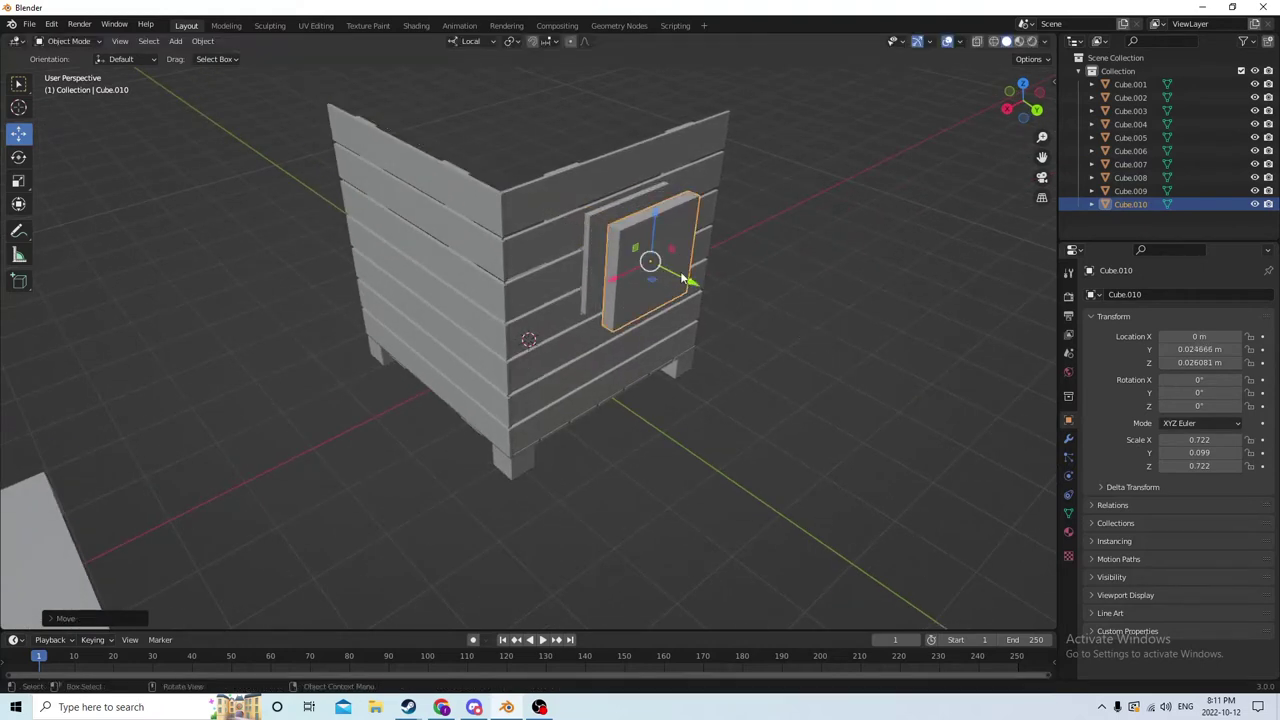
pyautogui.moveTo(658, 267); pyautogui.dragTo(366, 210, button='middle')
pyautogui.click(19, 182)
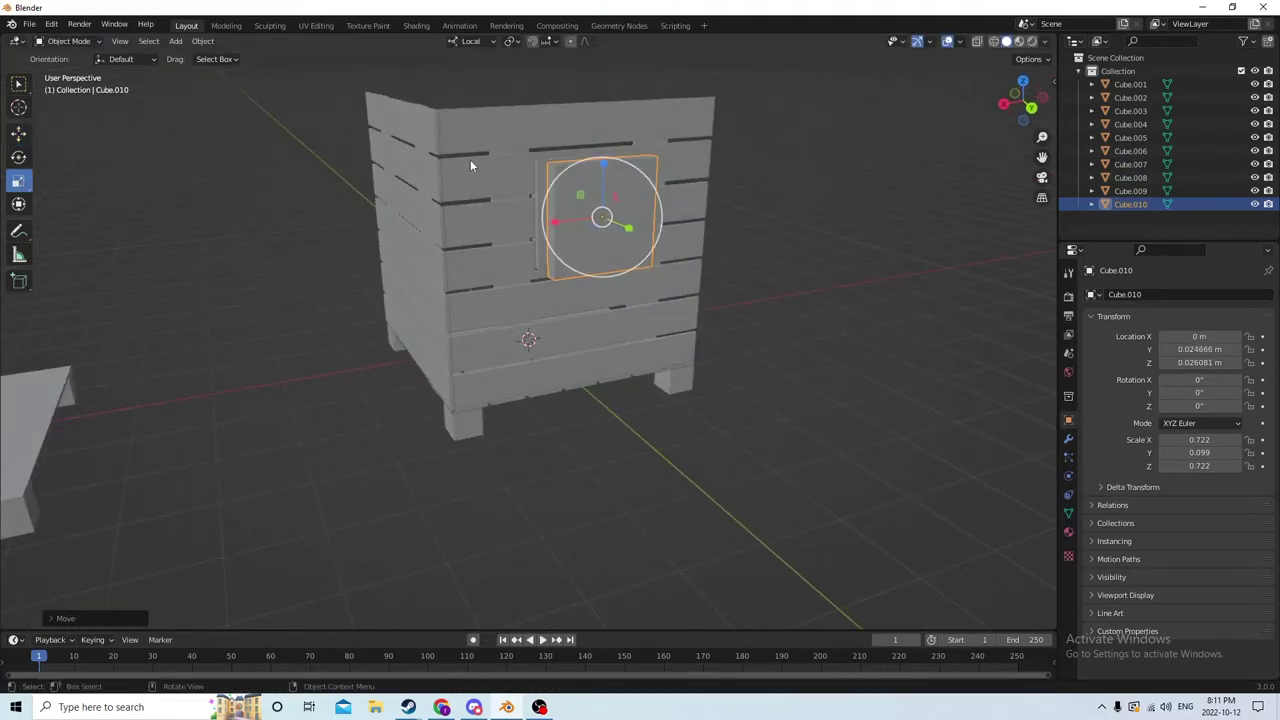
pyautogui.moveTo(604, 162); pyautogui.dragTo(606, 188)
pyautogui.moveTo(606, 188); pyautogui.dragTo(730, 240, button='middle')
pyautogui.moveTo(722, 232); pyautogui.dragTo(752, 237)
pyautogui.moveTo(752, 237); pyautogui.dragTo(605, 177, button='middle')
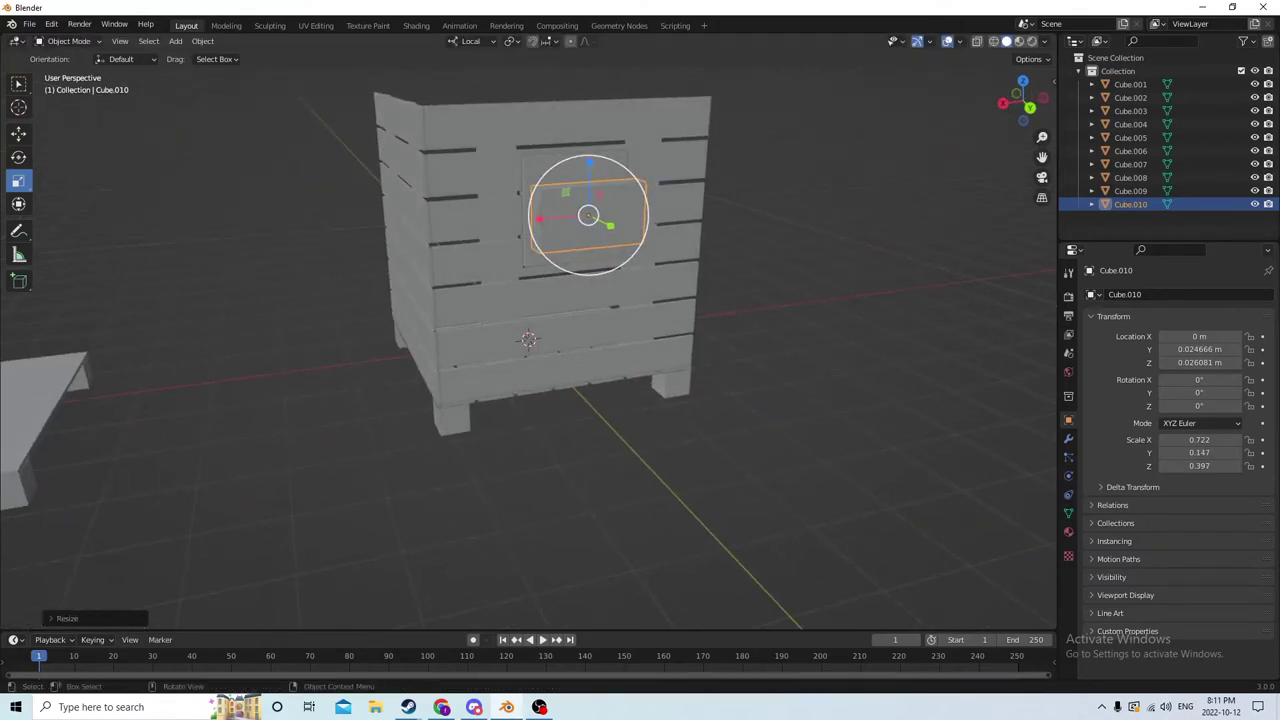
pyautogui.moveTo(589, 163); pyautogui.dragTo(589, 186)
pyautogui.moveTo(589, 186); pyautogui.dragTo(491, 236, button='middle')
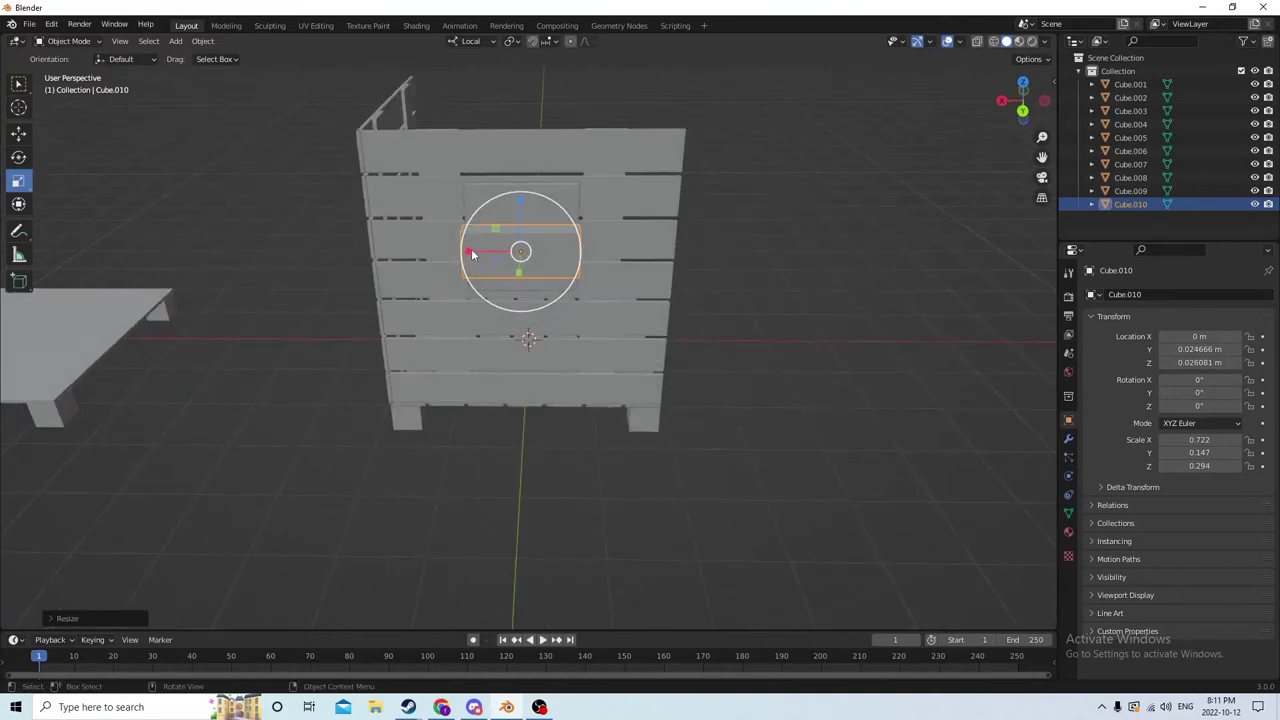
pyautogui.moveTo(472, 254); pyautogui.dragTo(486, 249)
pyautogui.moveTo(486, 249)
pyautogui.mouseDown(button='middle')
pyautogui.moveTo(514, 237)
pyautogui.moveTo(500, 232)
pyautogui.mouseUp(button='middle')
# Step: Raise block Cube.010 to Z 0.029338 m near the panel top, with Z scale 0.237
pyautogui.click(18, 133)
pyautogui.moveTo(137, 127); pyautogui.dragTo(591, 163, button='middle')
pyautogui.moveTo(686, 143); pyautogui.dragTo(675, 130)
pyautogui.moveTo(675, 130); pyautogui.dragTo(724, 176, button='middle')
pyautogui.moveTo(734, 187); pyautogui.dragTo(697, 175)
pyautogui.moveTo(697, 175); pyautogui.dragTo(562, 150, button='middle')
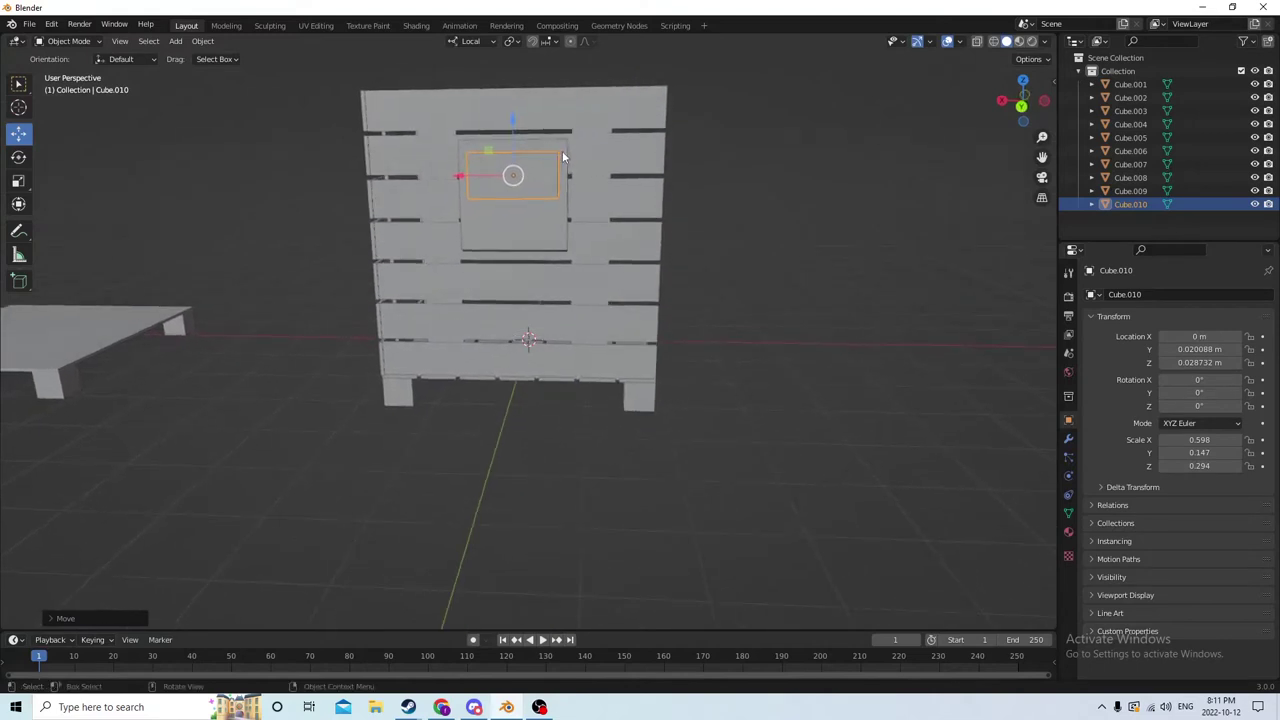
pyautogui.moveTo(506, 117); pyautogui.dragTo(505, 112)
pyautogui.moveTo(505, 112); pyautogui.dragTo(526, 115, button='middle')
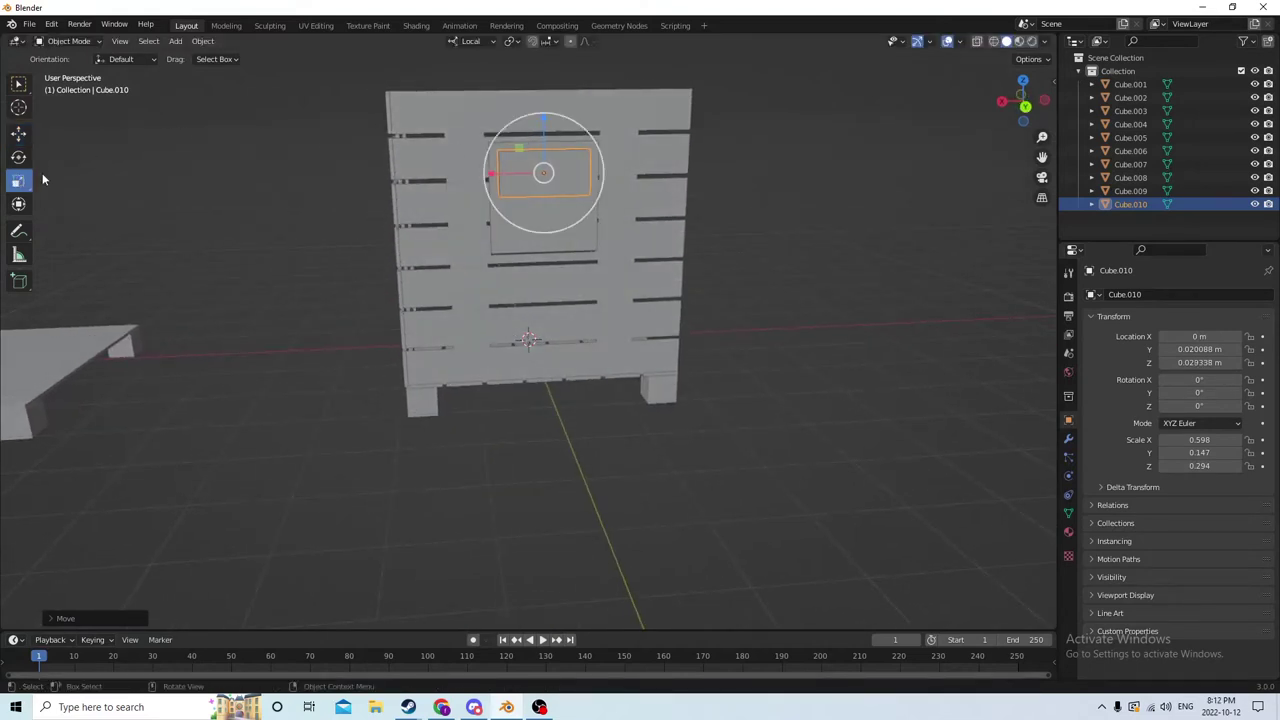
pyautogui.moveTo(542, 113); pyautogui.dragTo(543, 131)
pyautogui.moveTo(543, 131); pyautogui.dragTo(625, 112, button='middle')
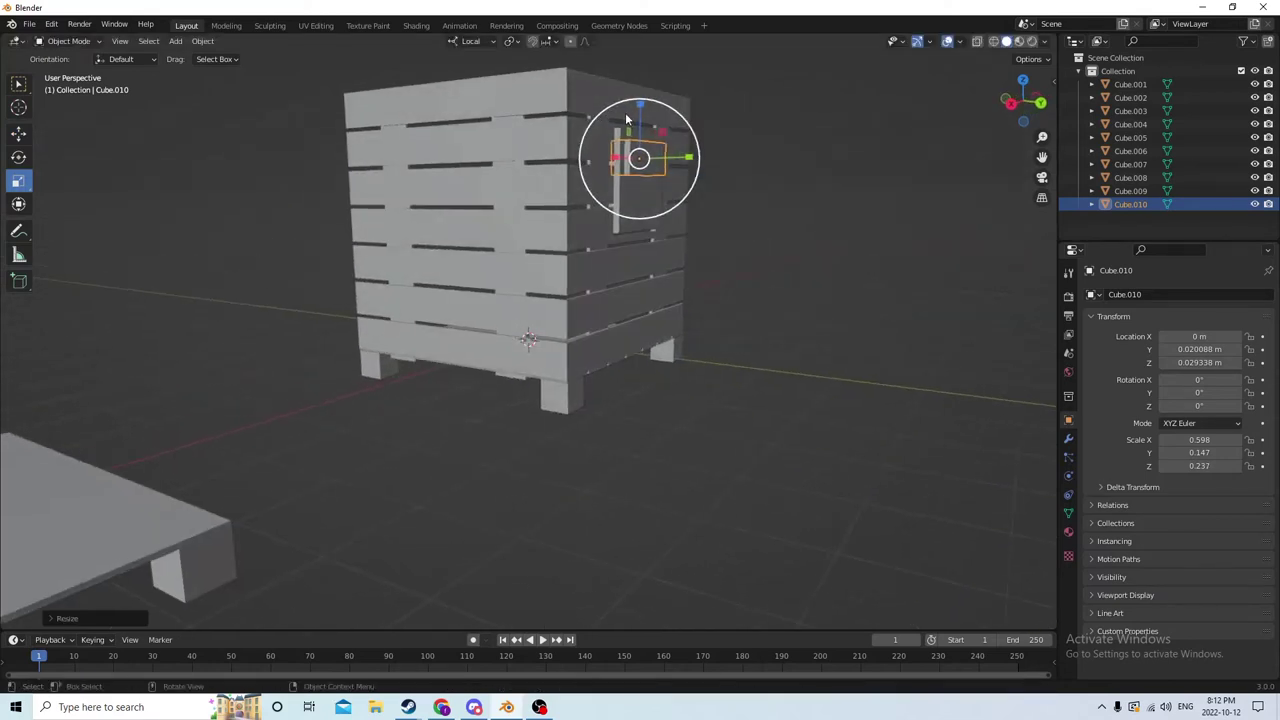
# Step: Duplicate Cube.010 in place and lower the copy to Z 0.023074 m below it
pyautogui.hotkey('shift', 'd')
pyautogui.rightClick(626, 113)
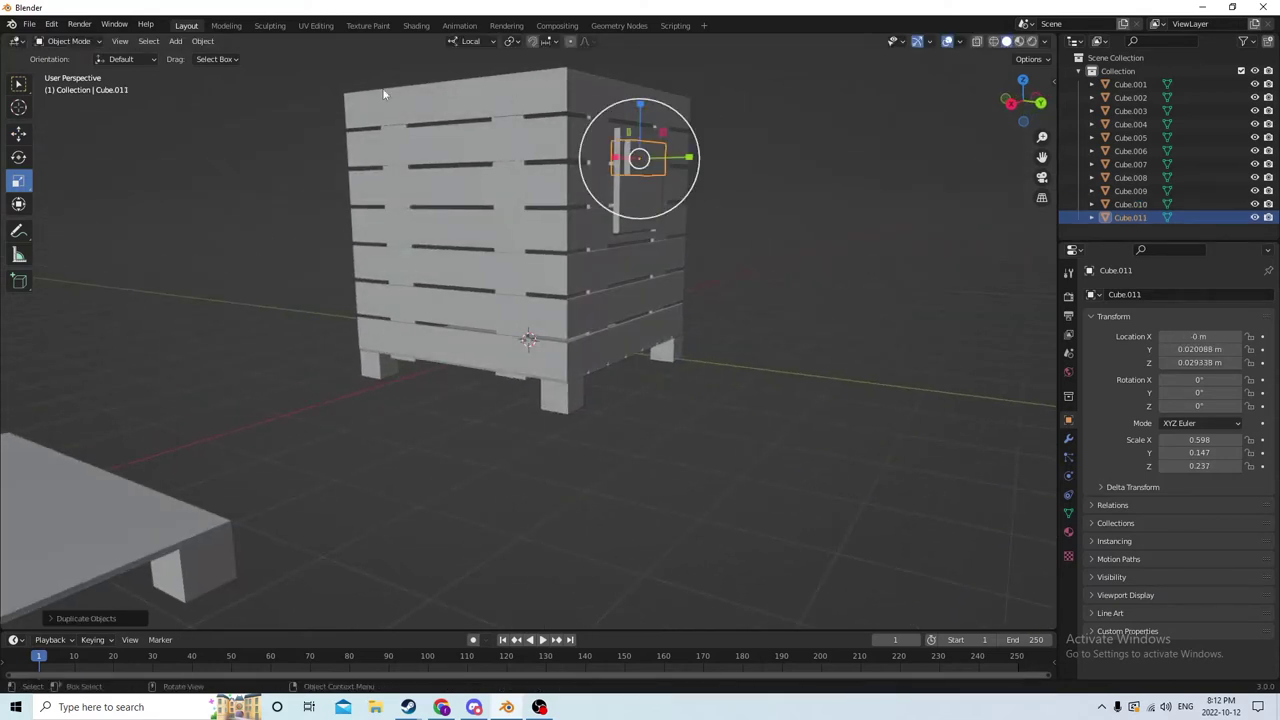
pyautogui.click(18, 133)
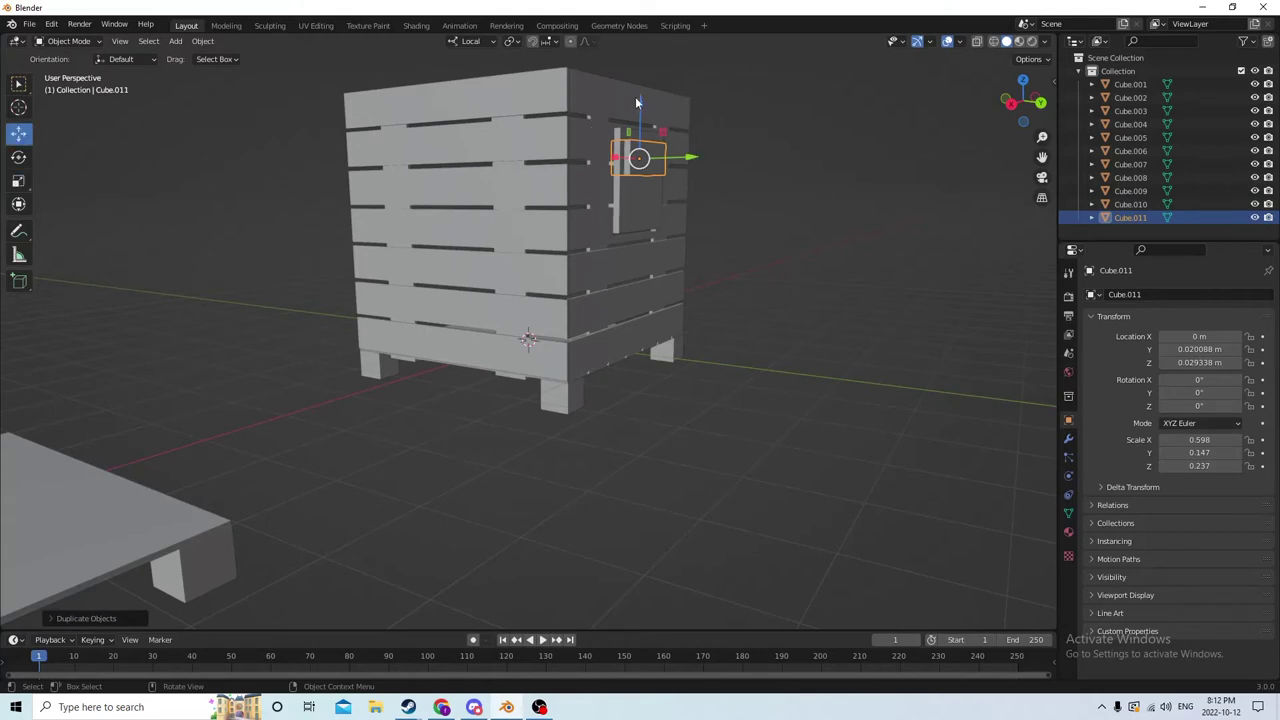
pyautogui.moveTo(636, 101); pyautogui.dragTo(643, 145)
pyautogui.scroll(1, 620, 155)
pyautogui.moveTo(530, 165); pyautogui.dragTo(487, 165, button='middle')
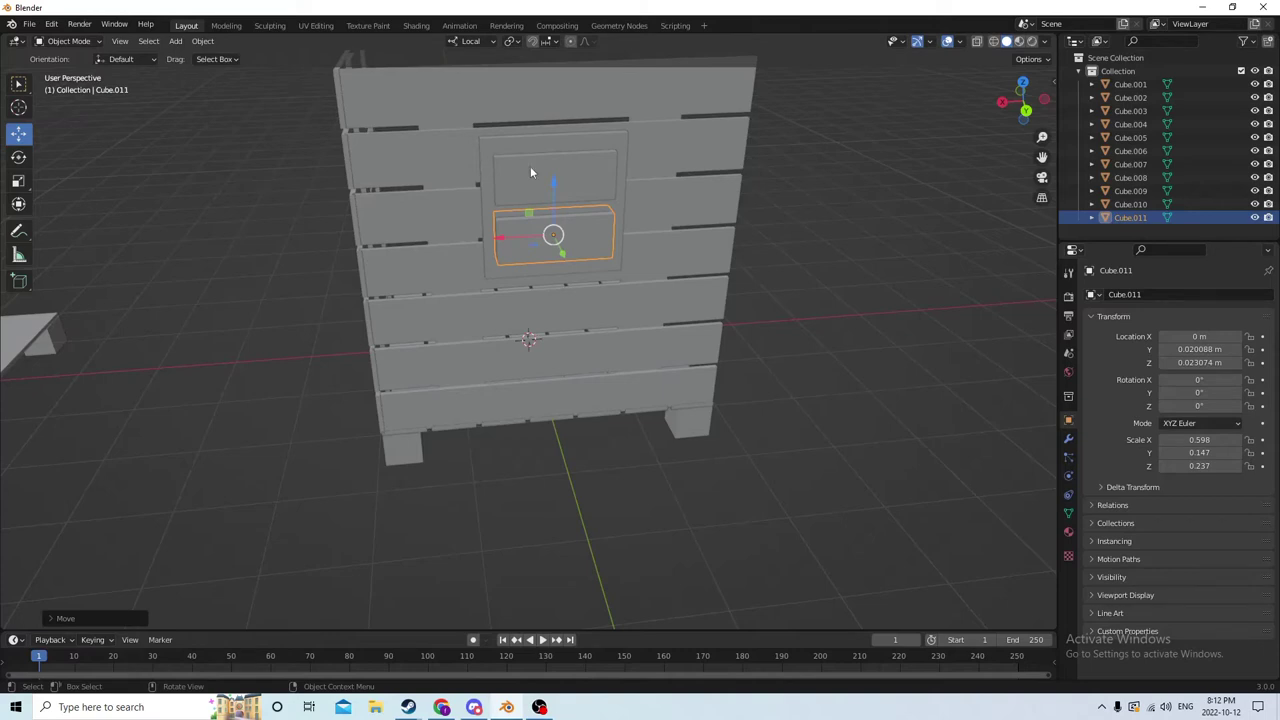
pyautogui.moveTo(530, 166); pyautogui.dragTo(652, 176, button='middle')
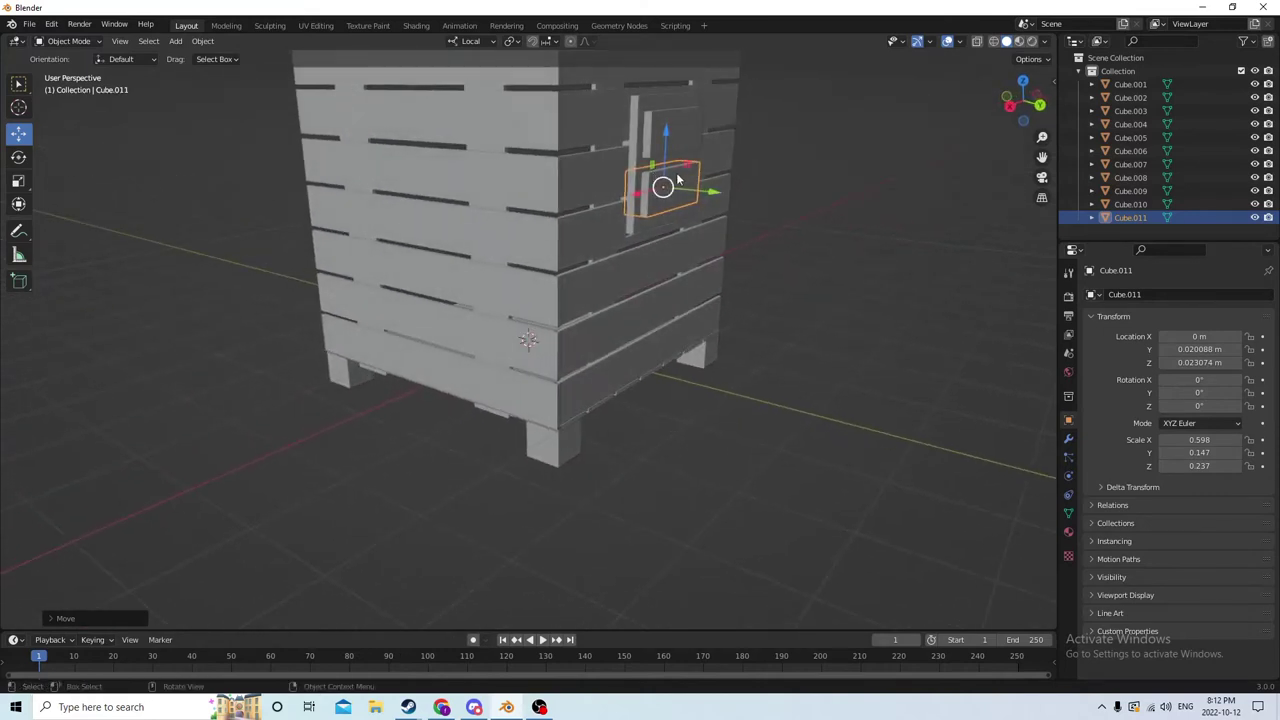
# Step: Select the door panel and both small blocks
pyautogui.click(675, 175)
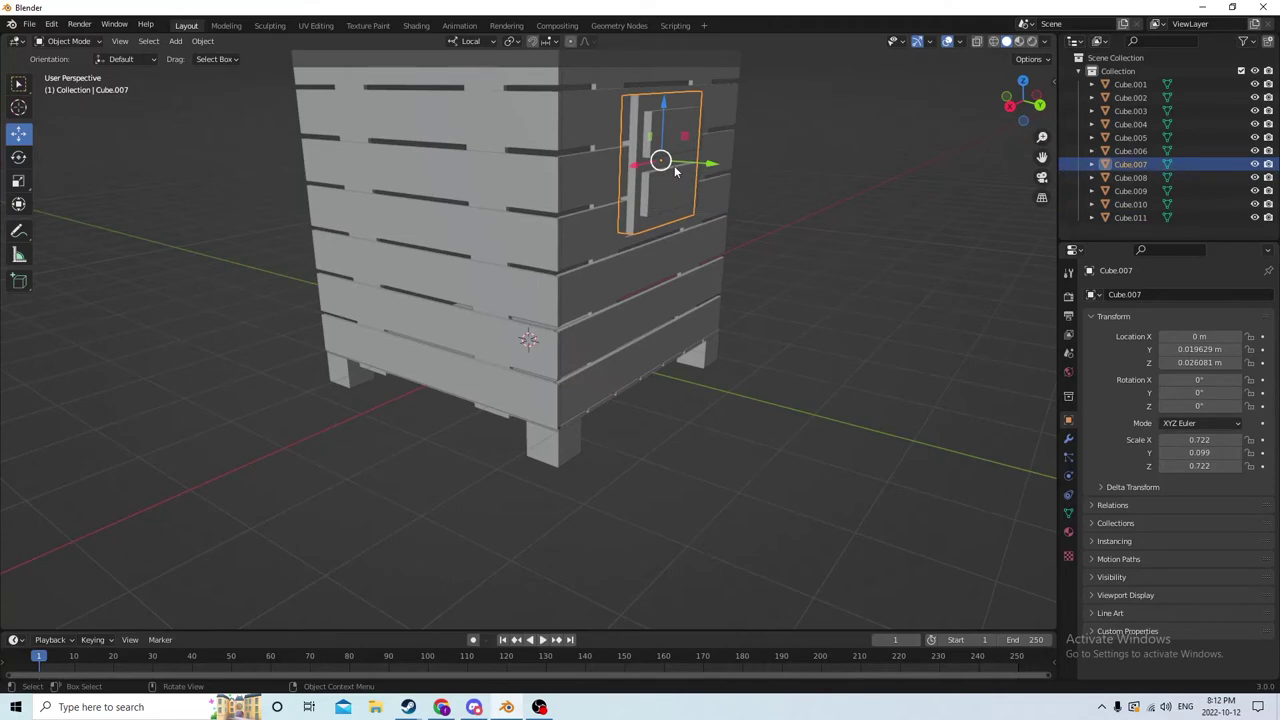
pyautogui.click(668, 183)
pyautogui.click(678, 132)
pyautogui.moveTo(678, 132); pyautogui.dragTo(703, 141, button='middle')
# Step: Duplicate the two small blocks in place and pull the copies out along Y
pyautogui.hotkey('shift', 'd')
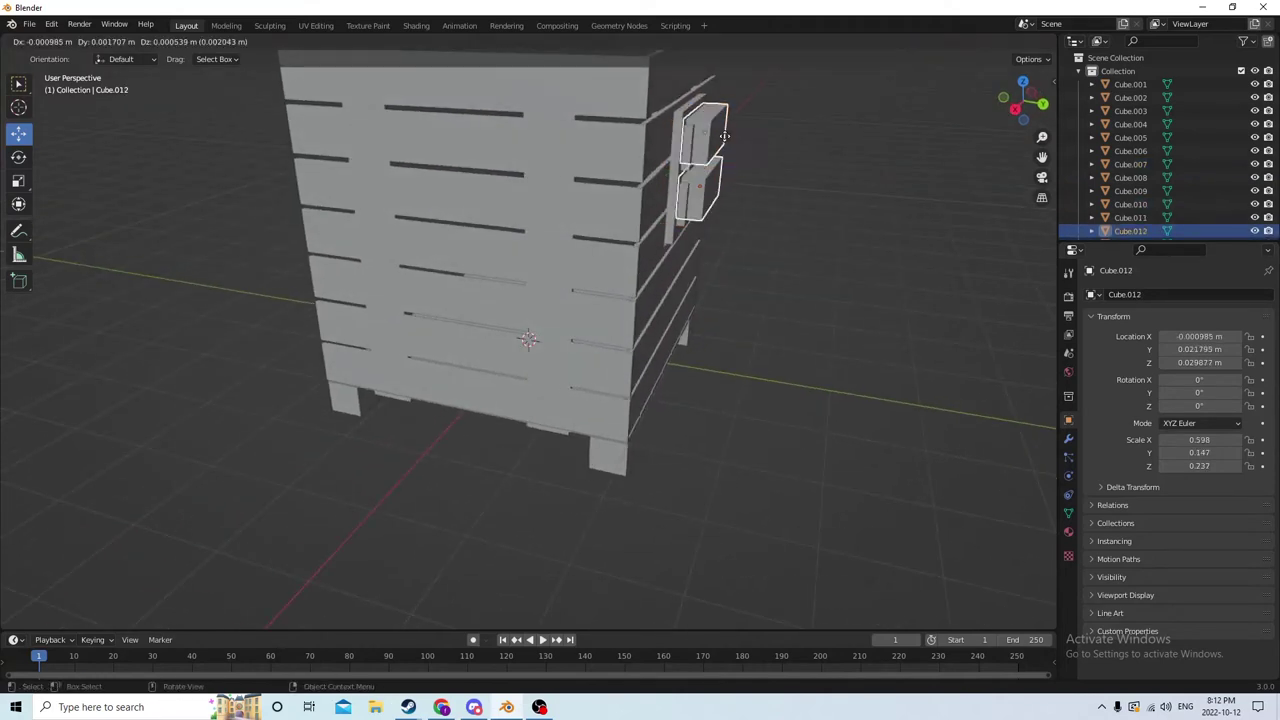
pyautogui.rightClick(727, 153)
pyautogui.moveTo(720, 168); pyautogui.dragTo(891, 194)
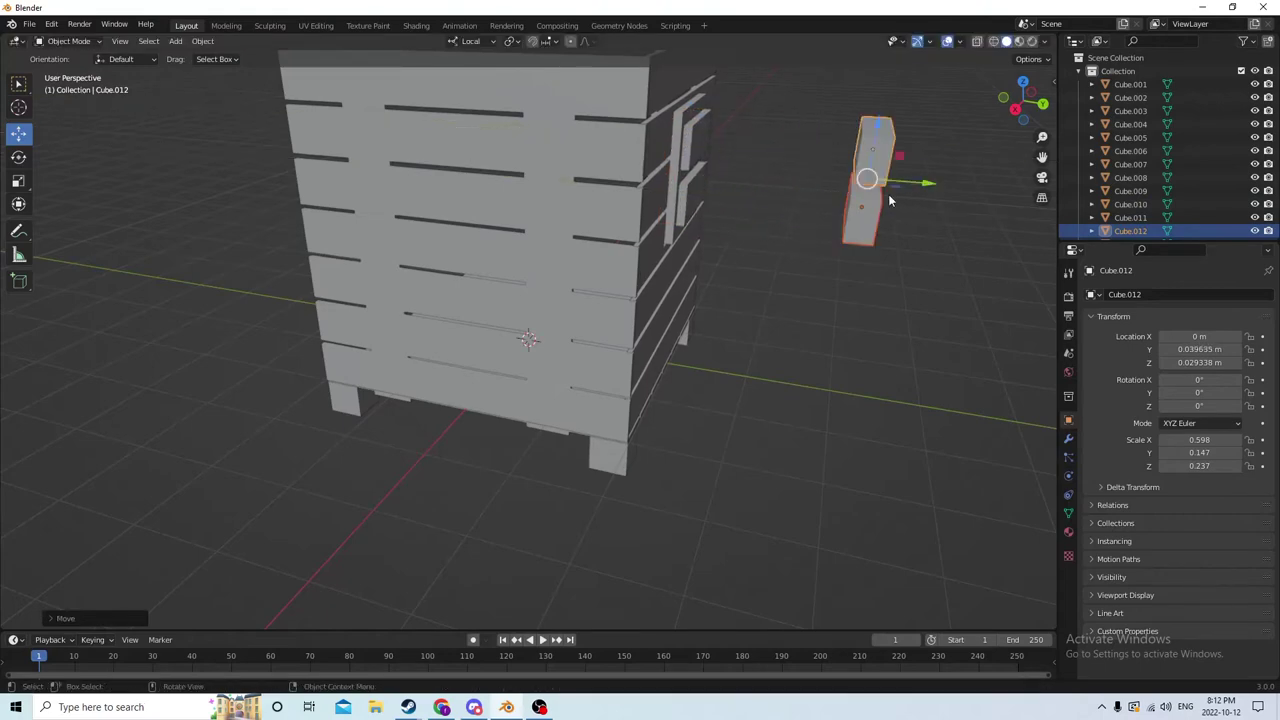
pyautogui.moveTo(891, 194); pyautogui.dragTo(760, 191, button='middle')
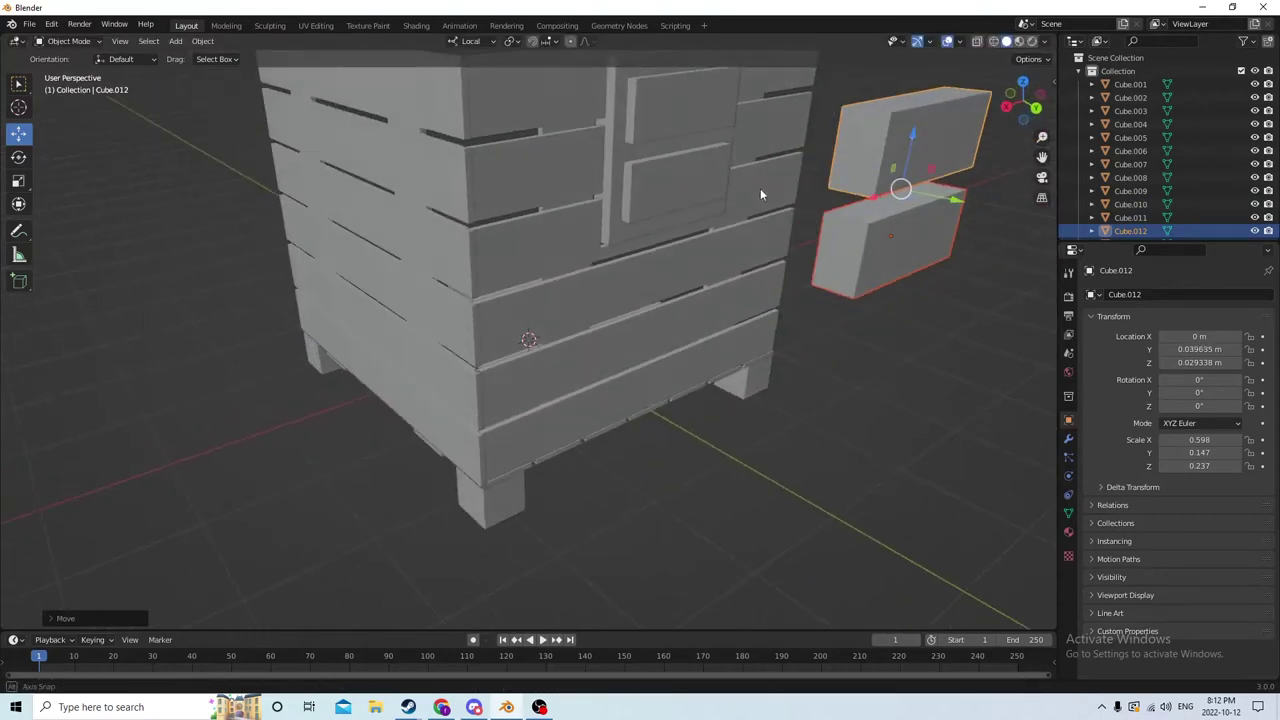
# Step: Select both small blocks on the door together with door panel Cube.007
pyautogui.click(679, 180)
pyautogui.keyDown('shift'); pyautogui.click(678, 136); pyautogui.keyUp('shift')
pyautogui.scroll(-4, 684, 128)
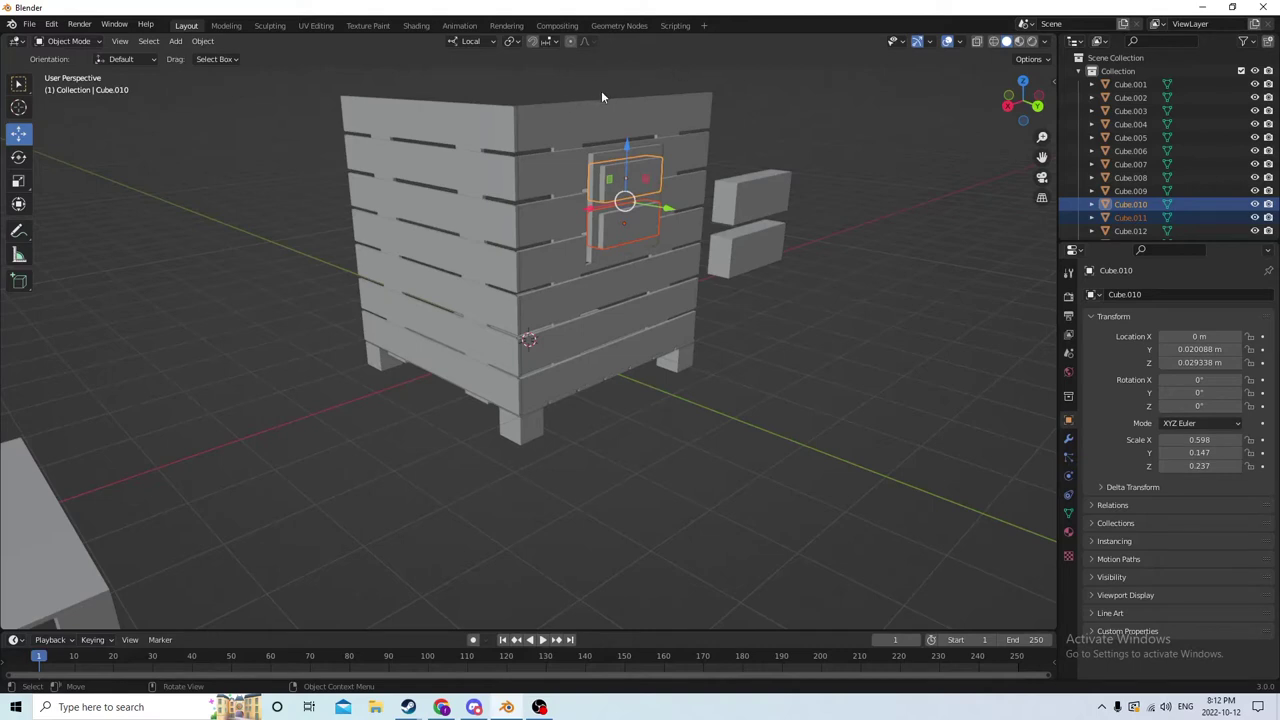
pyautogui.moveTo(602, 97); pyautogui.dragTo(650, 105, button='middle')
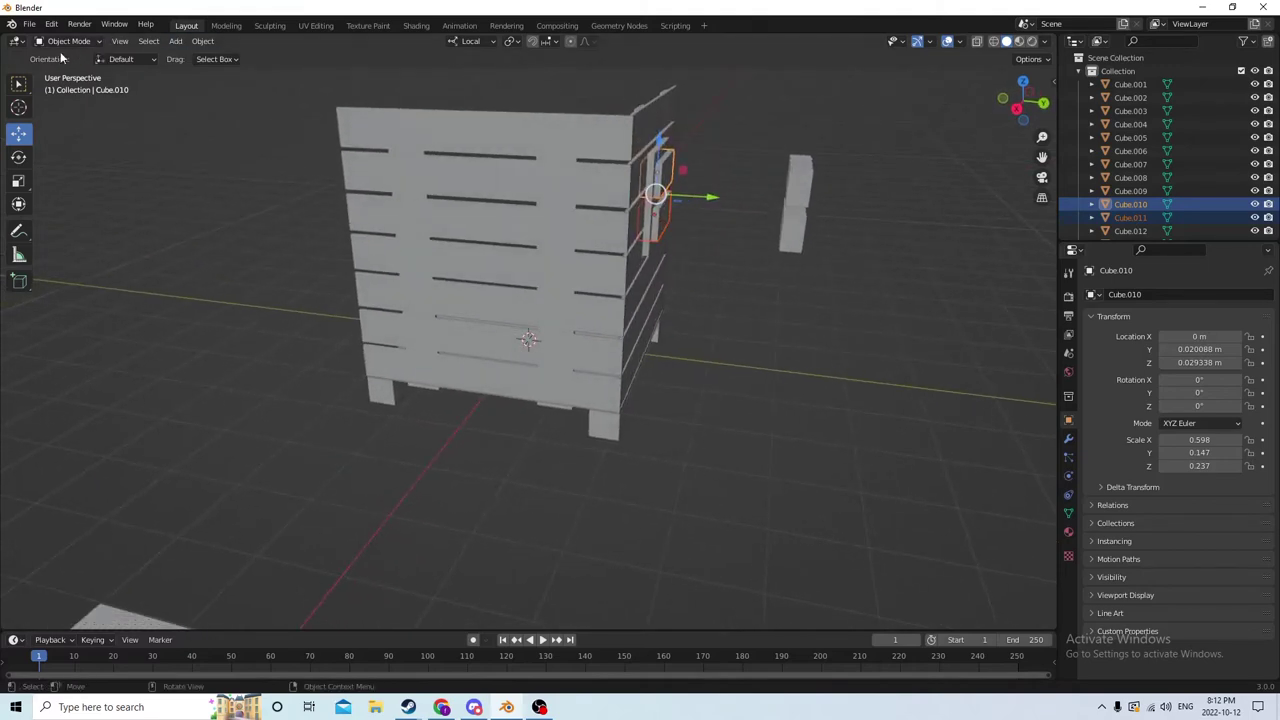
pyautogui.moveTo(311, 57); pyautogui.dragTo(293, 641, button='middle')
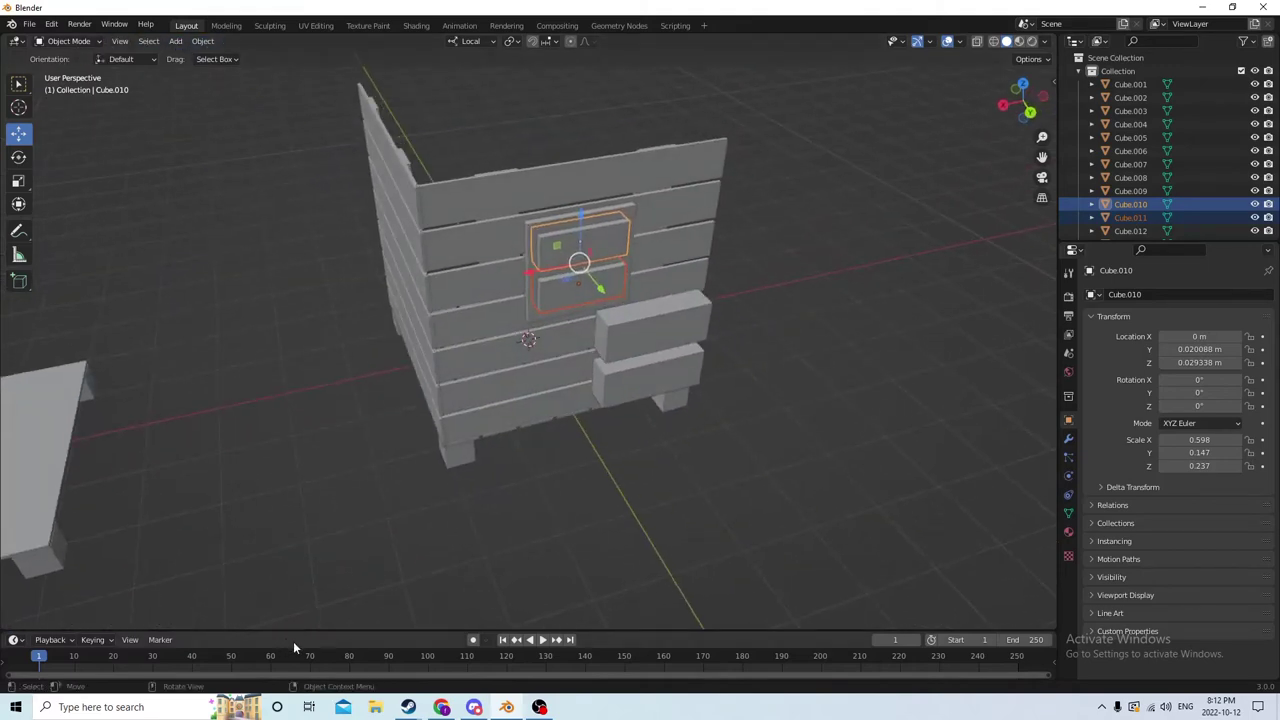
pyautogui.keyDown('shift'); pyautogui.click(531, 301); pyautogui.keyUp('shift')
pyautogui.moveTo(531, 301)
pyautogui.mouseDown(button='middle')
pyautogui.moveTo(557, 298)
pyautogui.moveTo(549, 314)
pyautogui.mouseUp(button='middle')
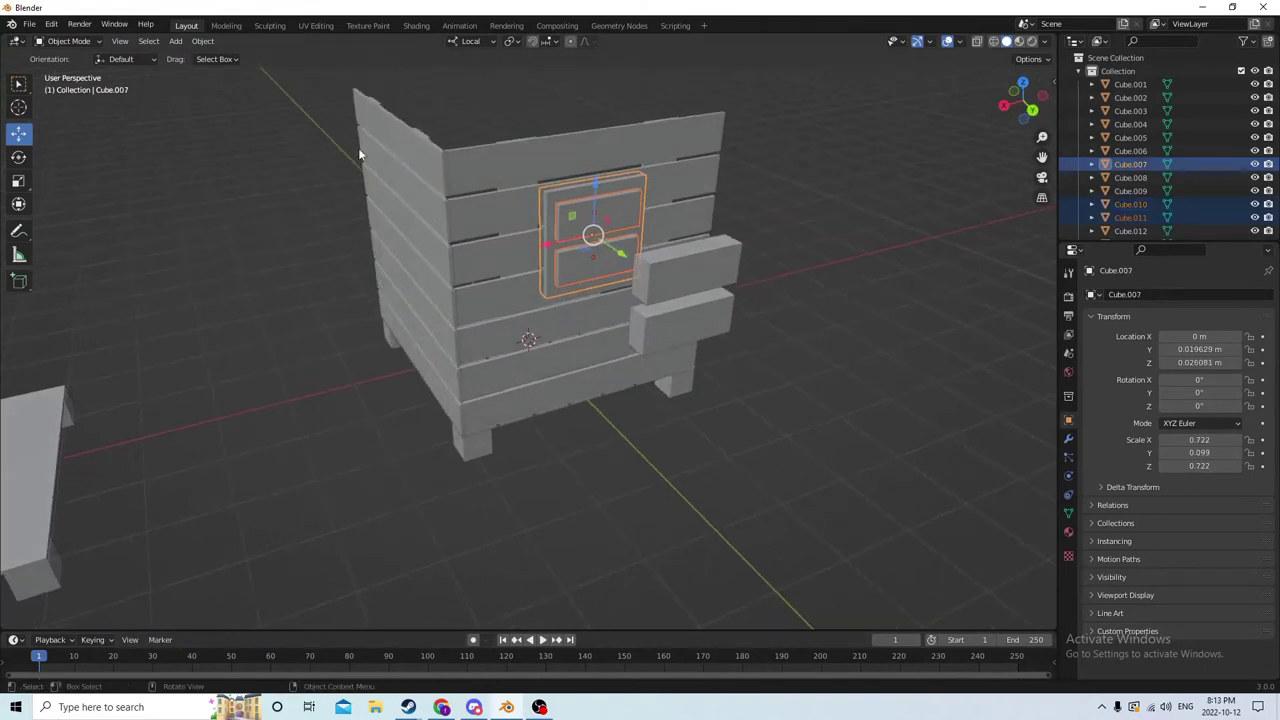
pyautogui.click(202, 41)
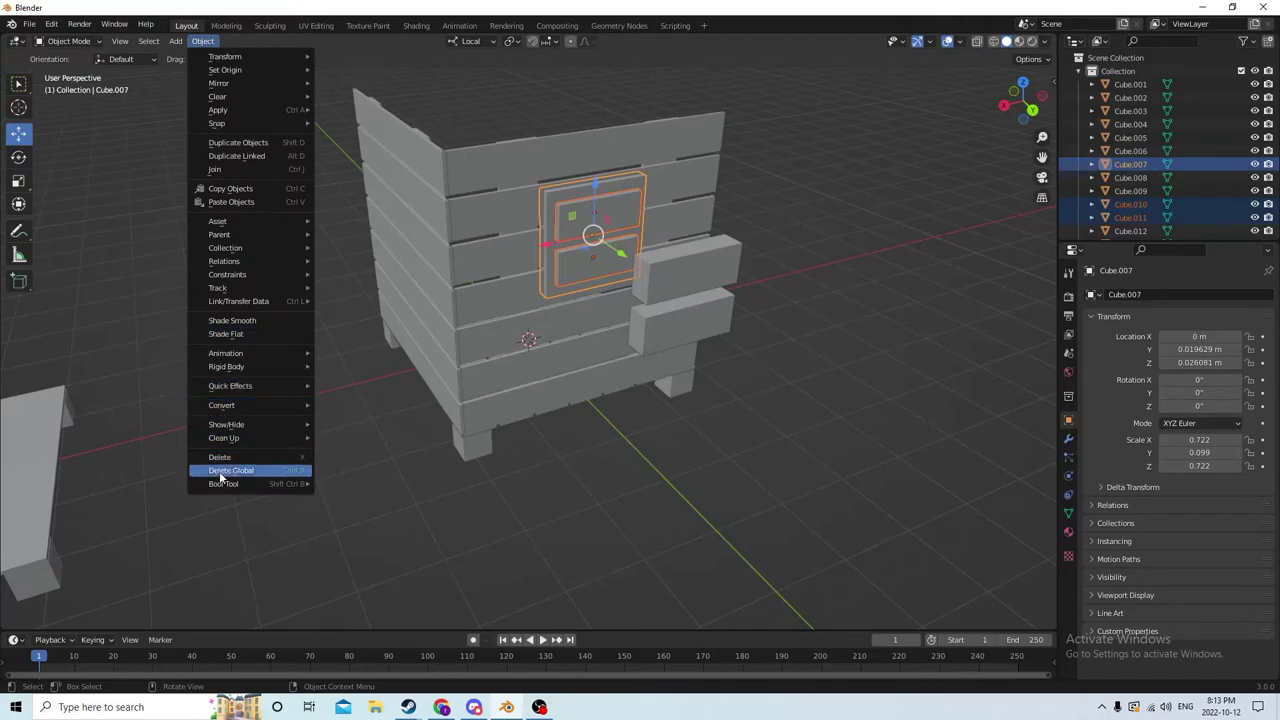
# Step: Apply Bool Tool Auto Difference to cut the two blocks out of the door panel
pyautogui.moveTo(241, 485)
pyautogui.click(346, 497)
pyautogui.moveTo(334, 495); pyautogui.dragTo(367, 361, button='middle')
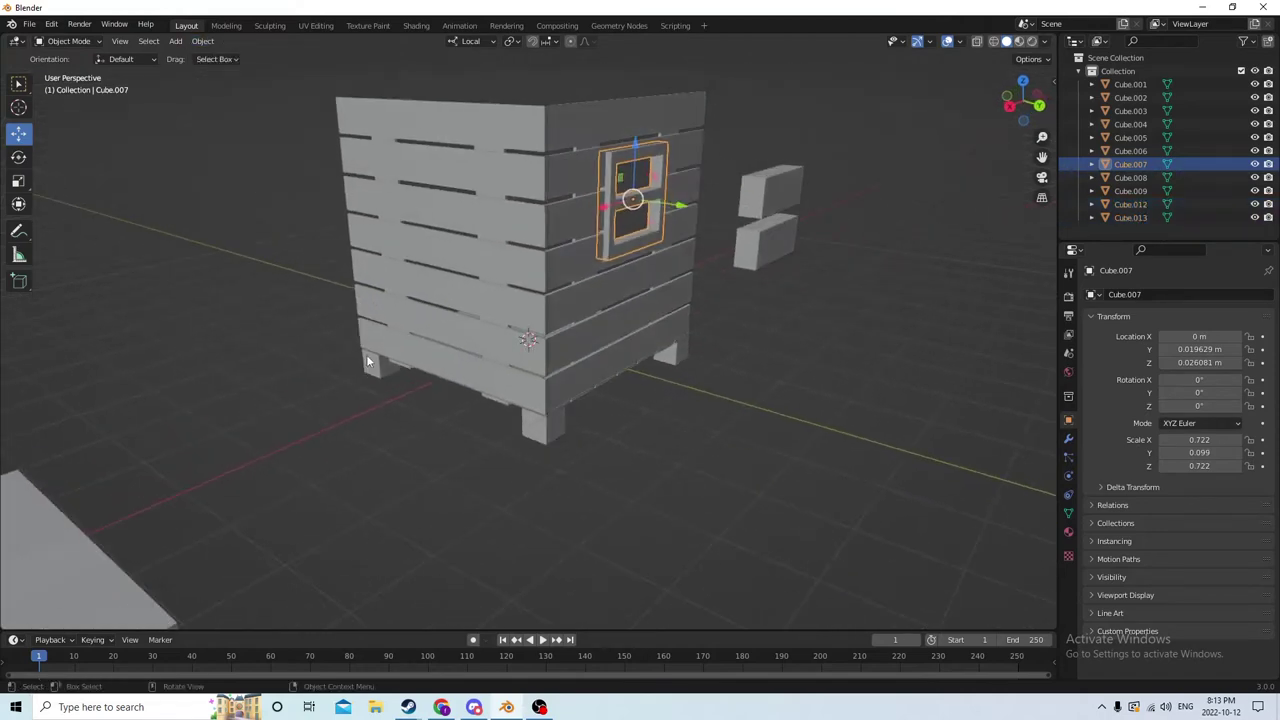
# Step: Select the spare copies Cube.012 and Cube.013 for scaling
pyautogui.click(751, 206)
pyautogui.click(757, 236)
pyautogui.moveTo(760, 238); pyautogui.dragTo(785, 204, button='middle')
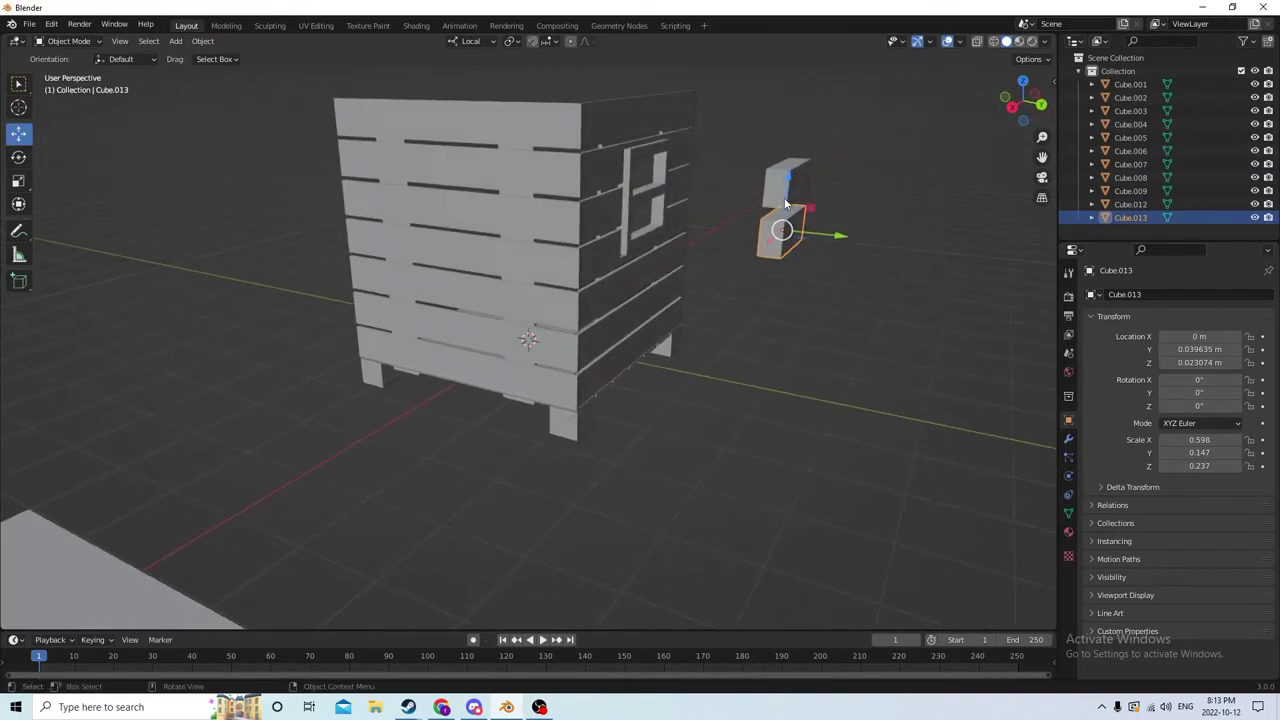
pyautogui.keyDown('shift'); pyautogui.click(776, 190); pyautogui.keyUp('shift')
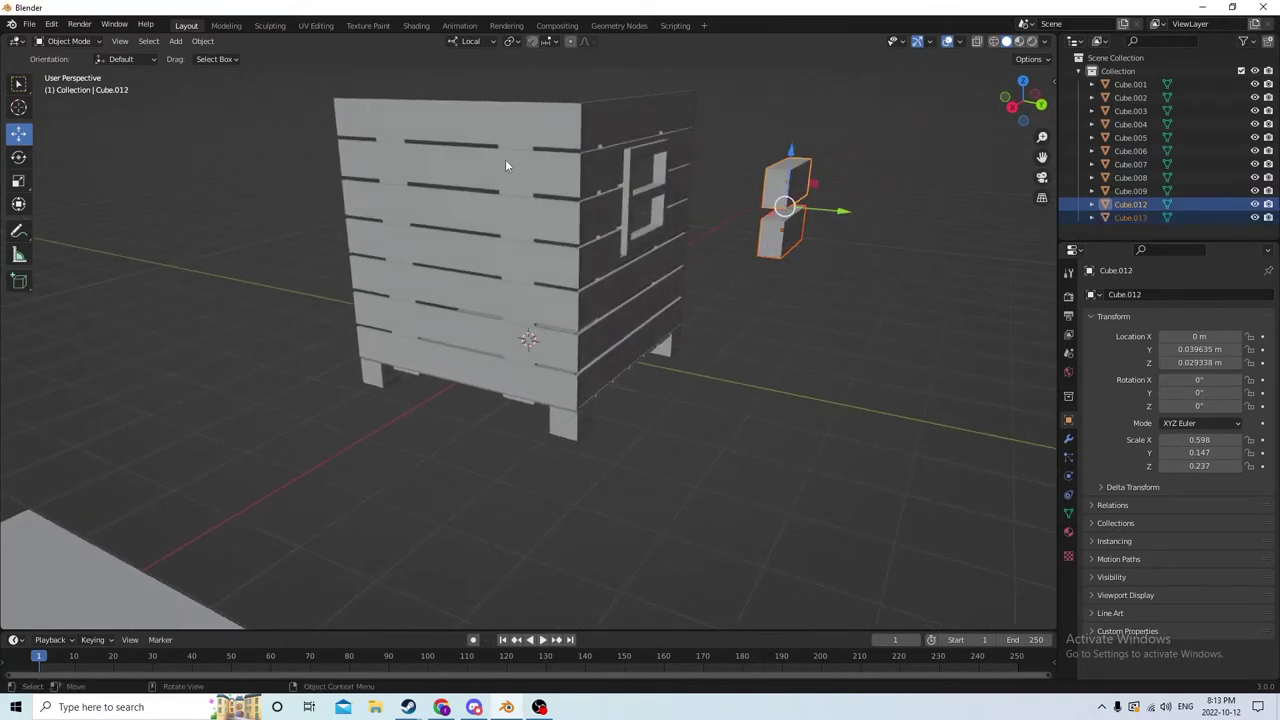
pyautogui.click(18, 181)
pyautogui.moveTo(266, 146); pyautogui.dragTo(520, 171, button='middle')
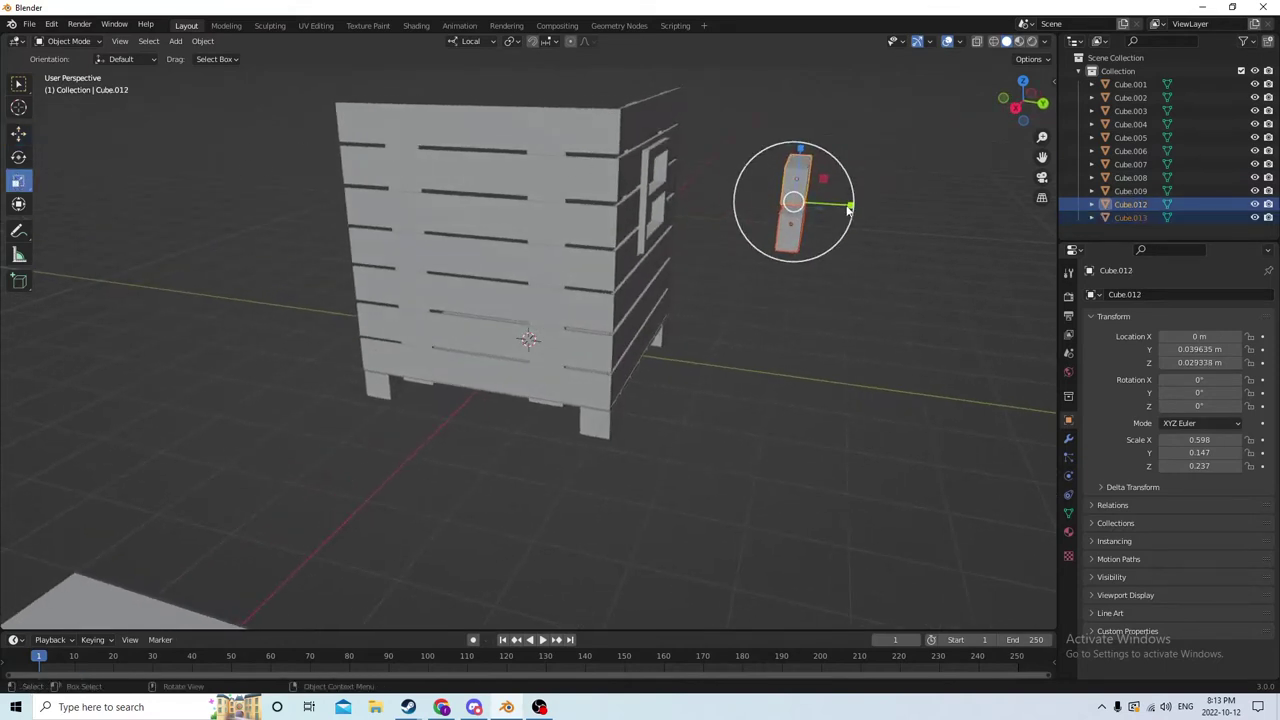
# Step: Thin both spare blocks along Y with the Scale gizmo to a scale of 0.008
pyautogui.moveTo(848, 208); pyautogui.dragTo(806, 199)
pyautogui.moveTo(806, 199); pyautogui.dragTo(710, 203, button='middle')
pyautogui.scroll(3, 720, 208)
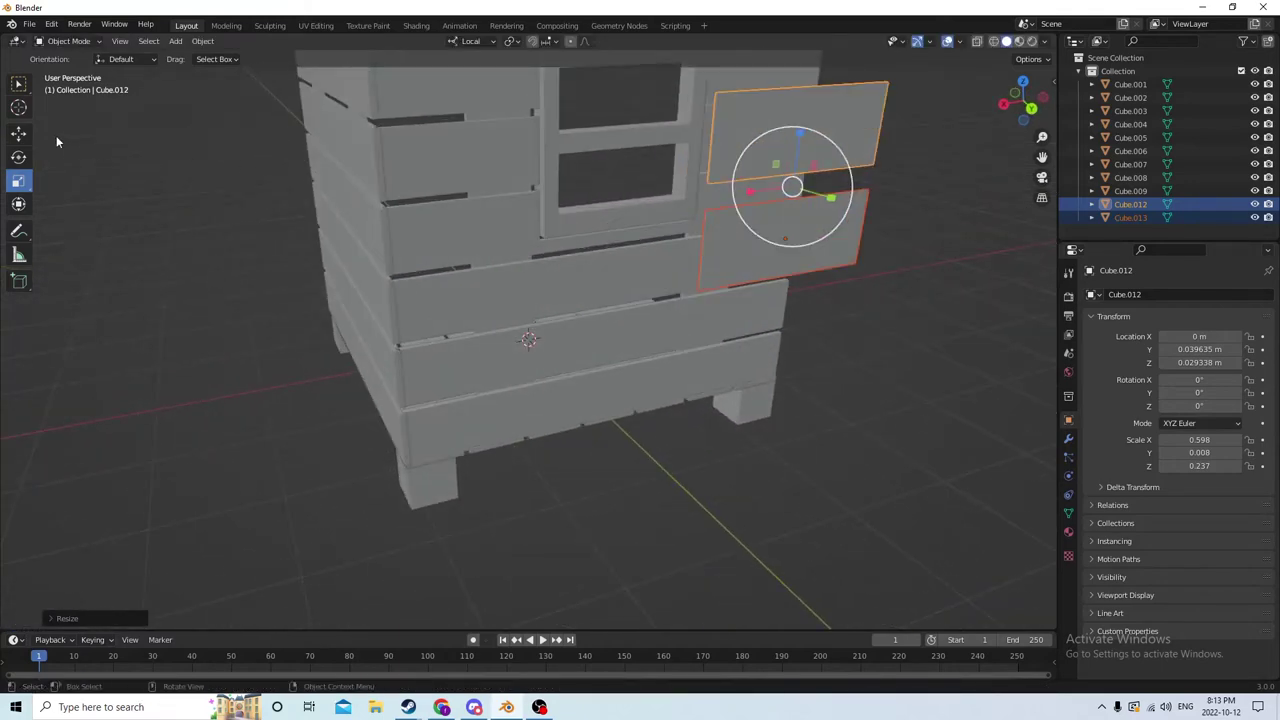
# Step: Move the thin panels along Y onto the door's face over the window openings
pyautogui.click(18, 133)
pyautogui.moveTo(180, 120); pyautogui.dragTo(394, 145, button='middle')
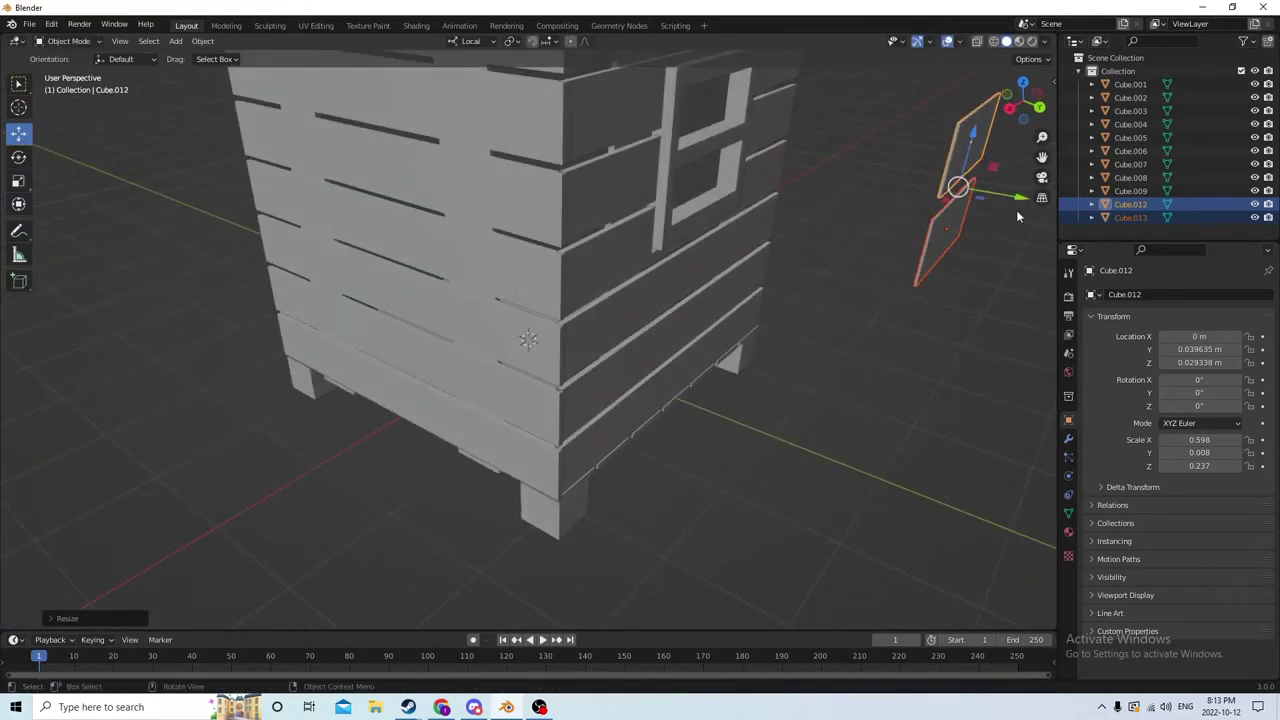
pyautogui.moveTo(1018, 208); pyautogui.dragTo(760, 128)
pyautogui.moveTo(760, 128); pyautogui.dragTo(535, 176, button='middle')
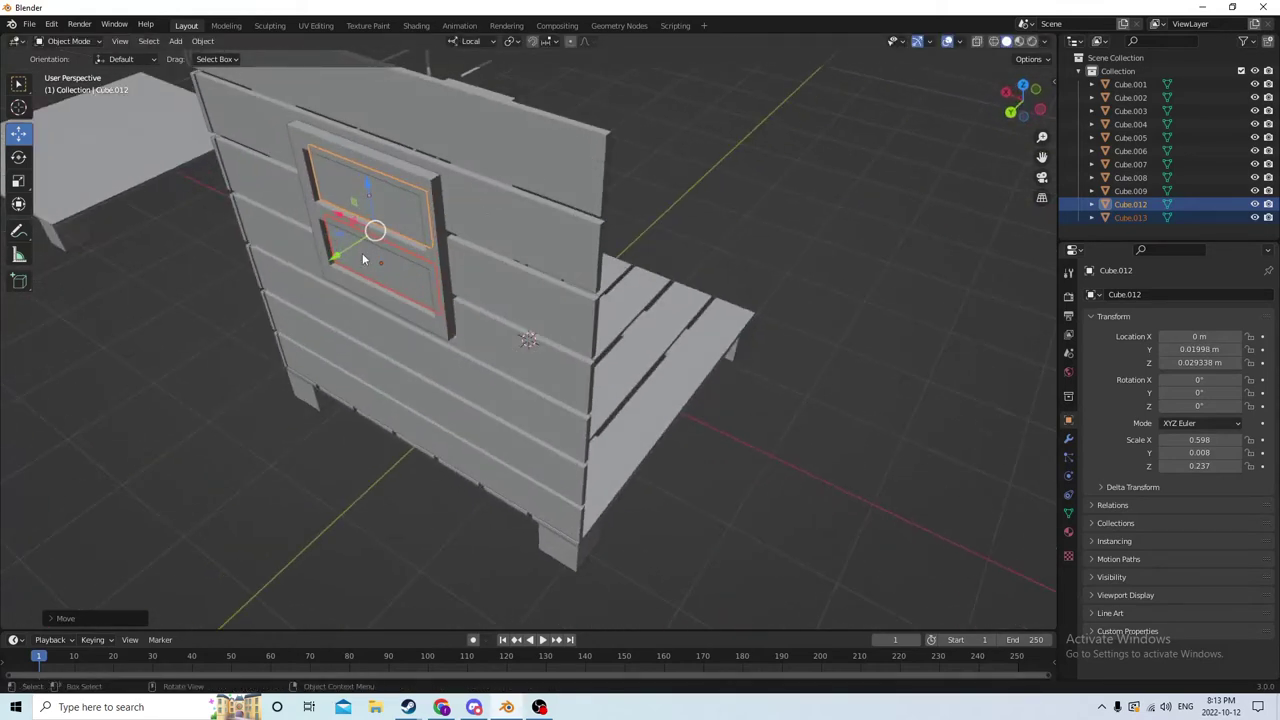
# Step: Nudge the two thin panels slightly deeper into the door openings along Y
pyautogui.moveTo(336, 262); pyautogui.dragTo(336, 261)
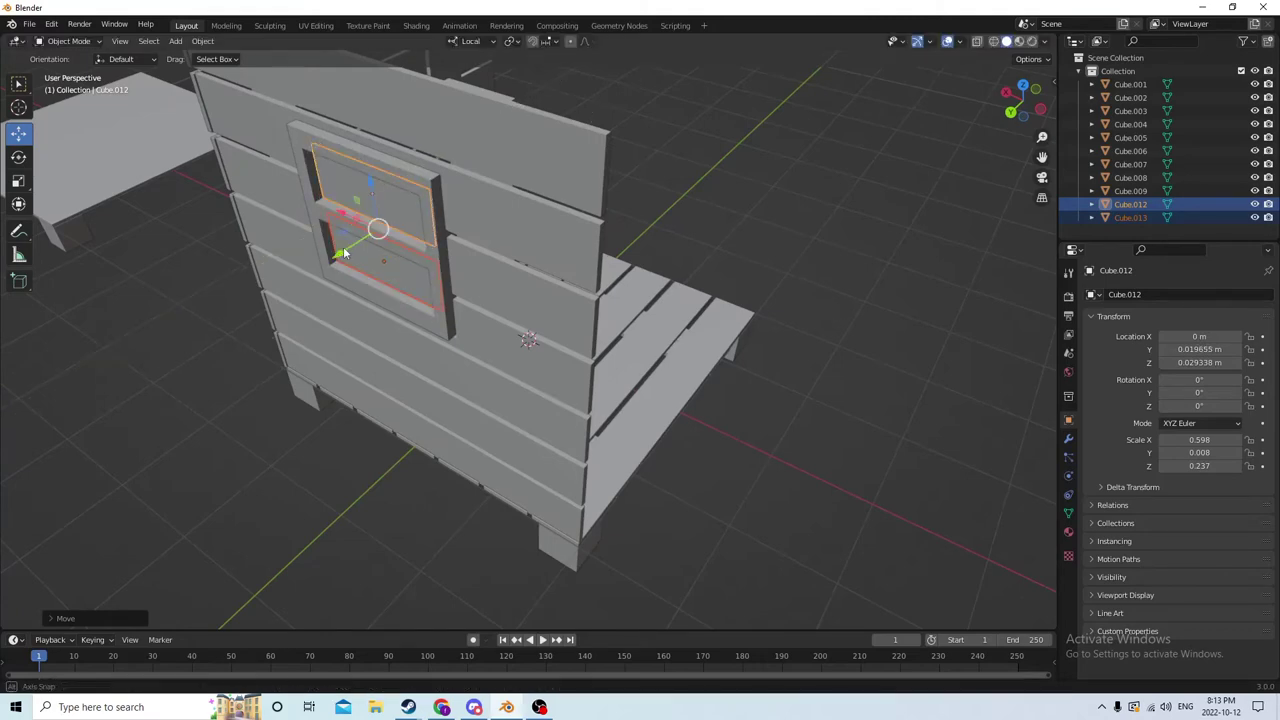
pyautogui.moveTo(336, 261); pyautogui.dragTo(393, 161, button='middle')
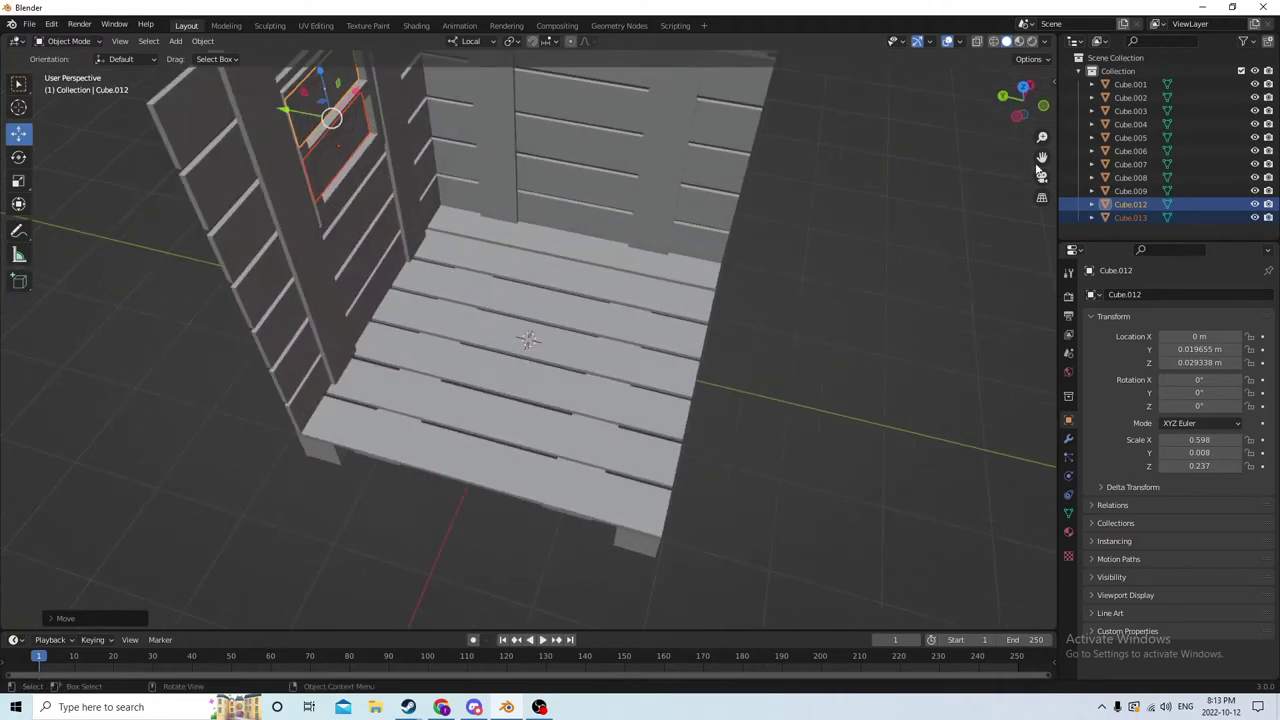
pyautogui.moveTo(1038, 170); pyautogui.dragTo(852, 117, button='middle')
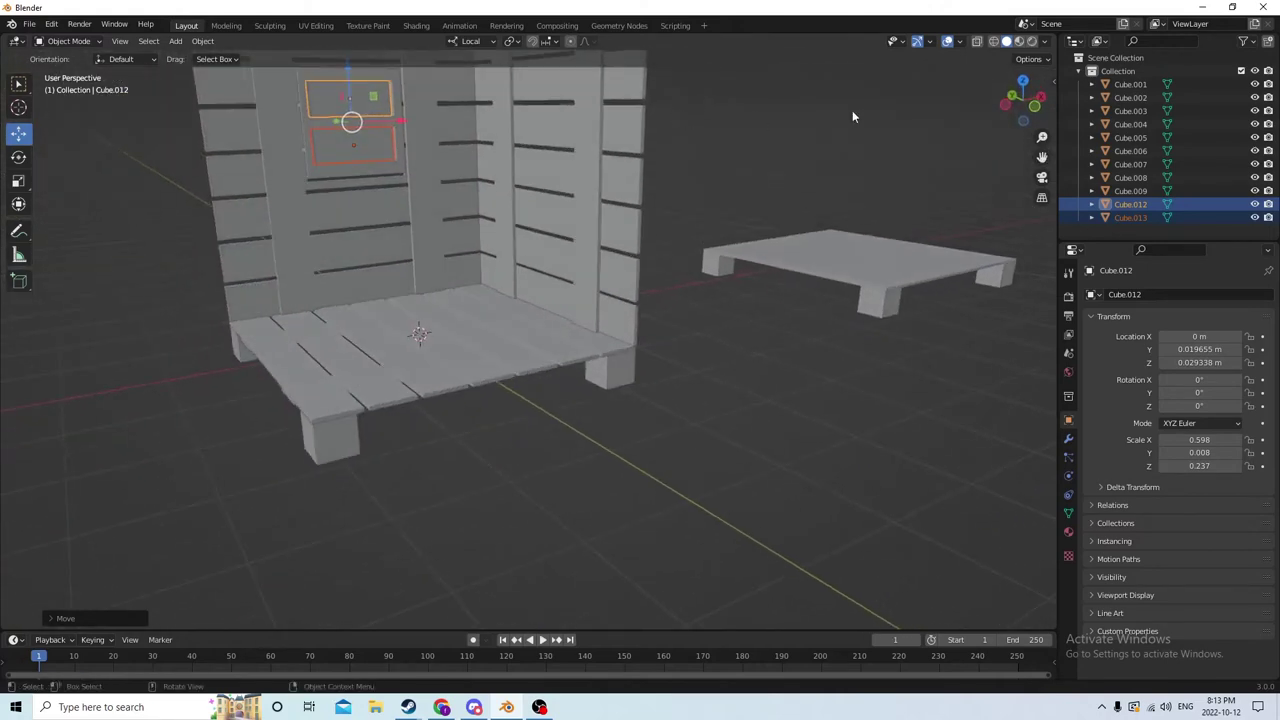
pyautogui.scroll(5, 741, 163)
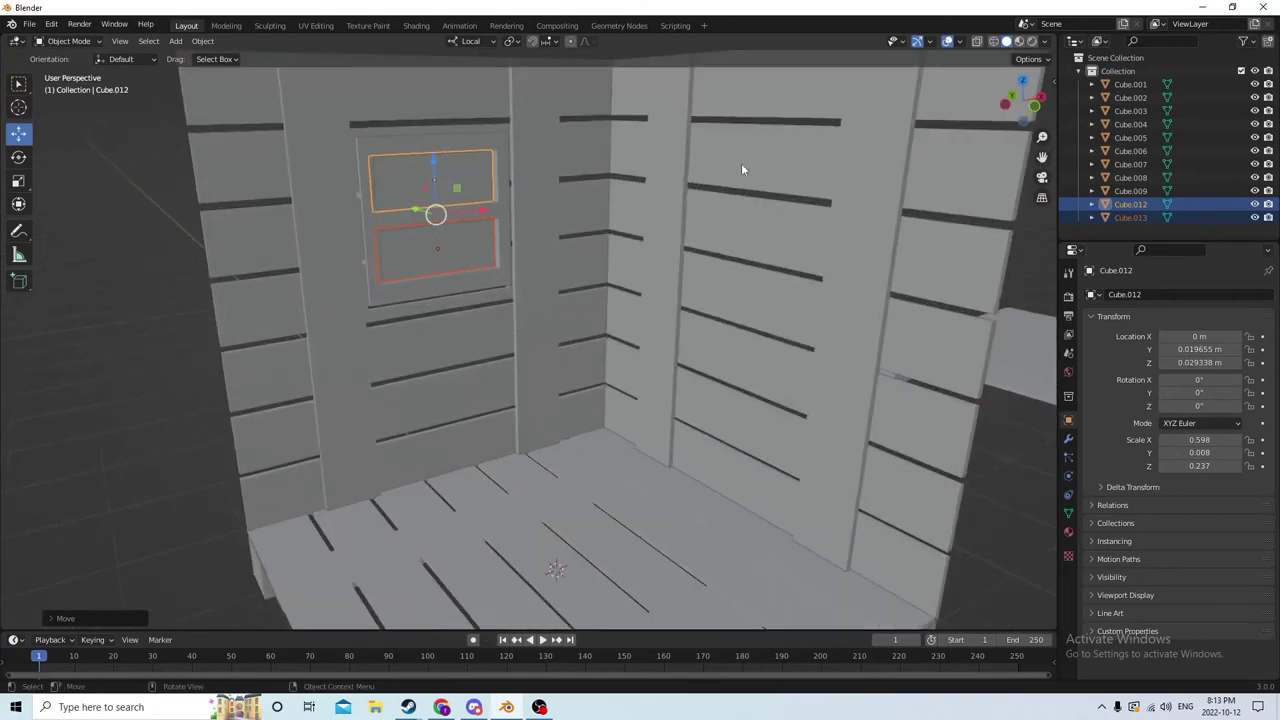
# Step: Select the upper and lower window panels, Cube.012 and Cube.013, and enter Edit Mode
pyautogui.click(380, 161)
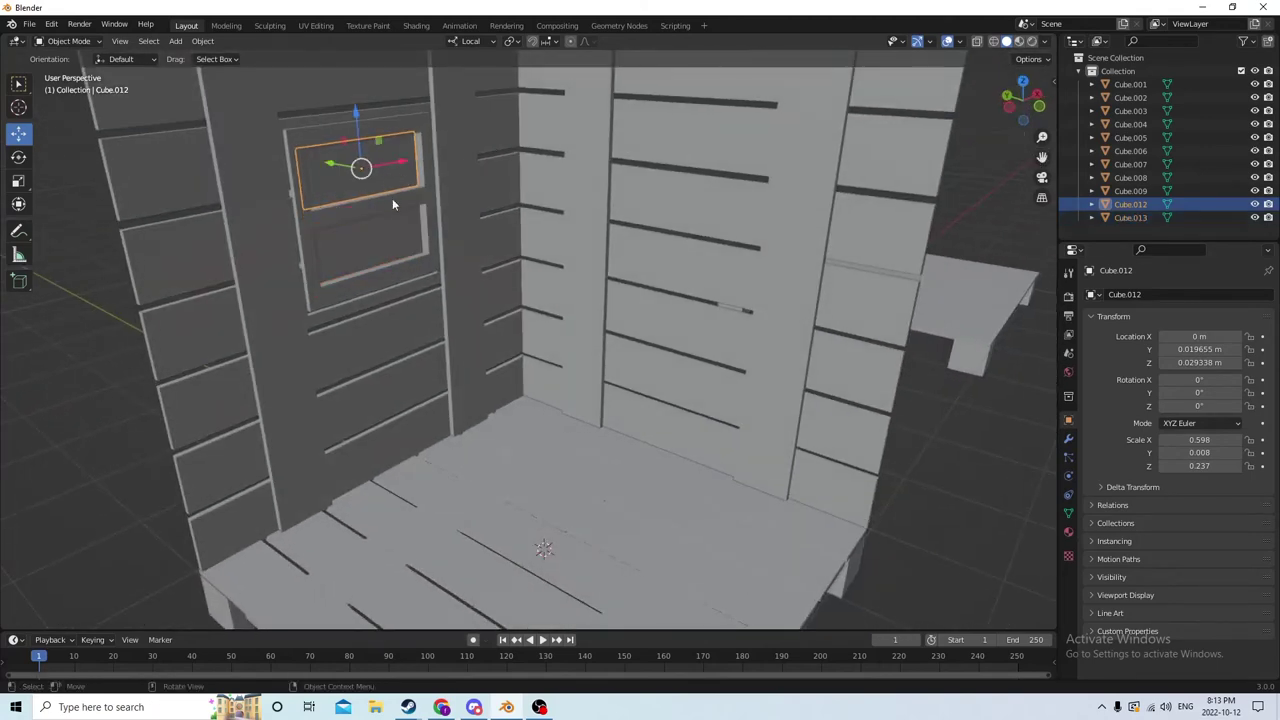
pyautogui.moveTo(381, 204); pyautogui.dragTo(322, 153, button='middle')
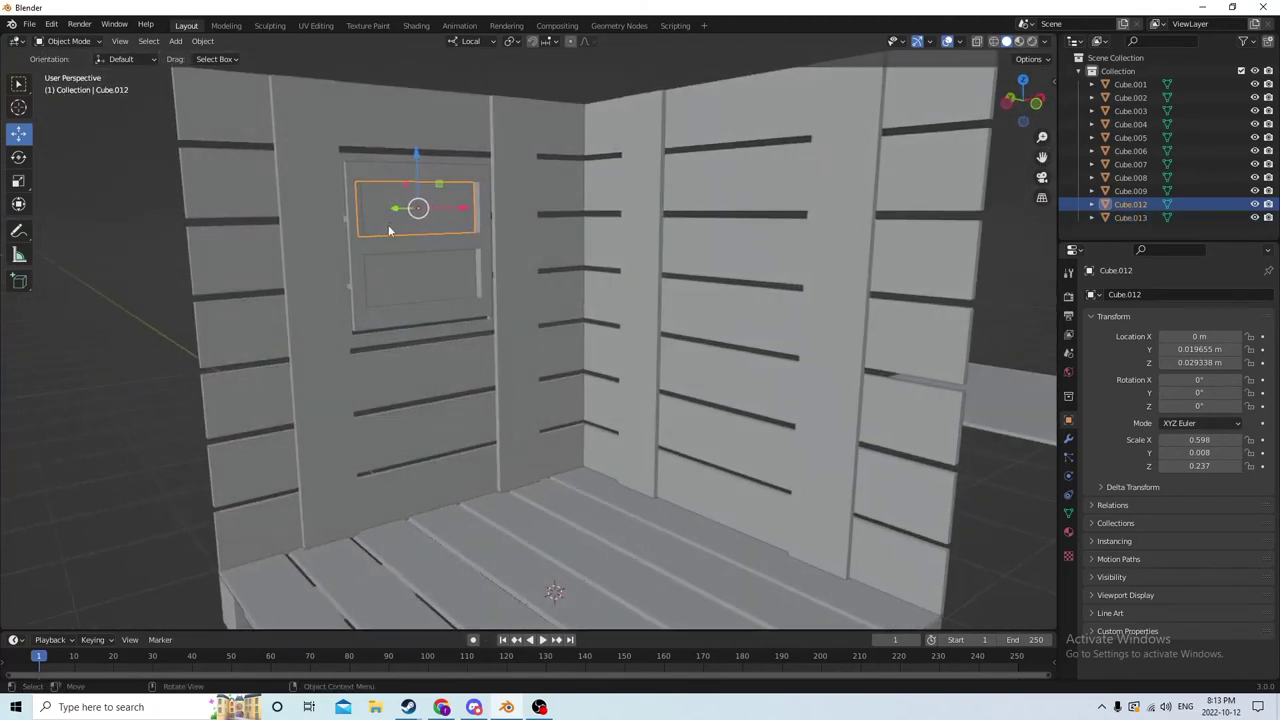
pyautogui.keyDown('shift'); pyautogui.click(401, 270); pyautogui.keyUp('shift')
pyautogui.press('Tab')
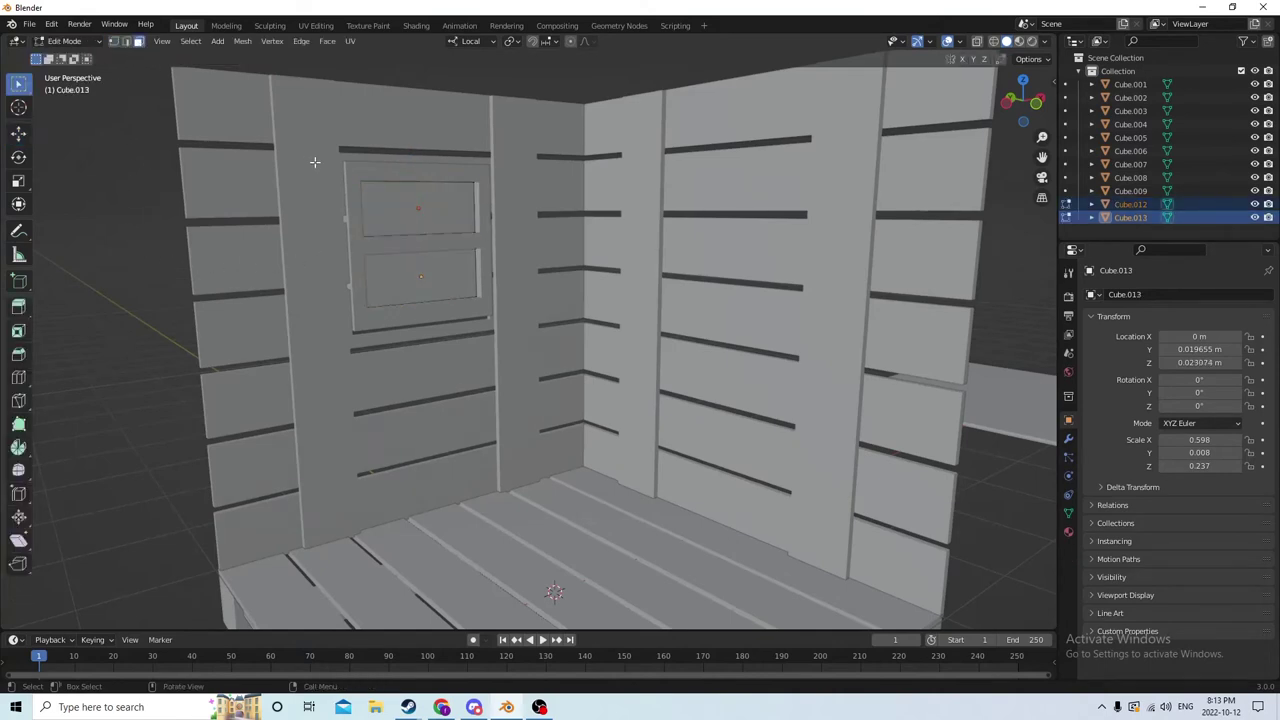
# Step: Select the upper and lower panel faces and delete them with X > Faces
pyautogui.click(384, 208)
pyautogui.keyDown('shift'); pyautogui.click(403, 267); pyautogui.keyUp('shift')
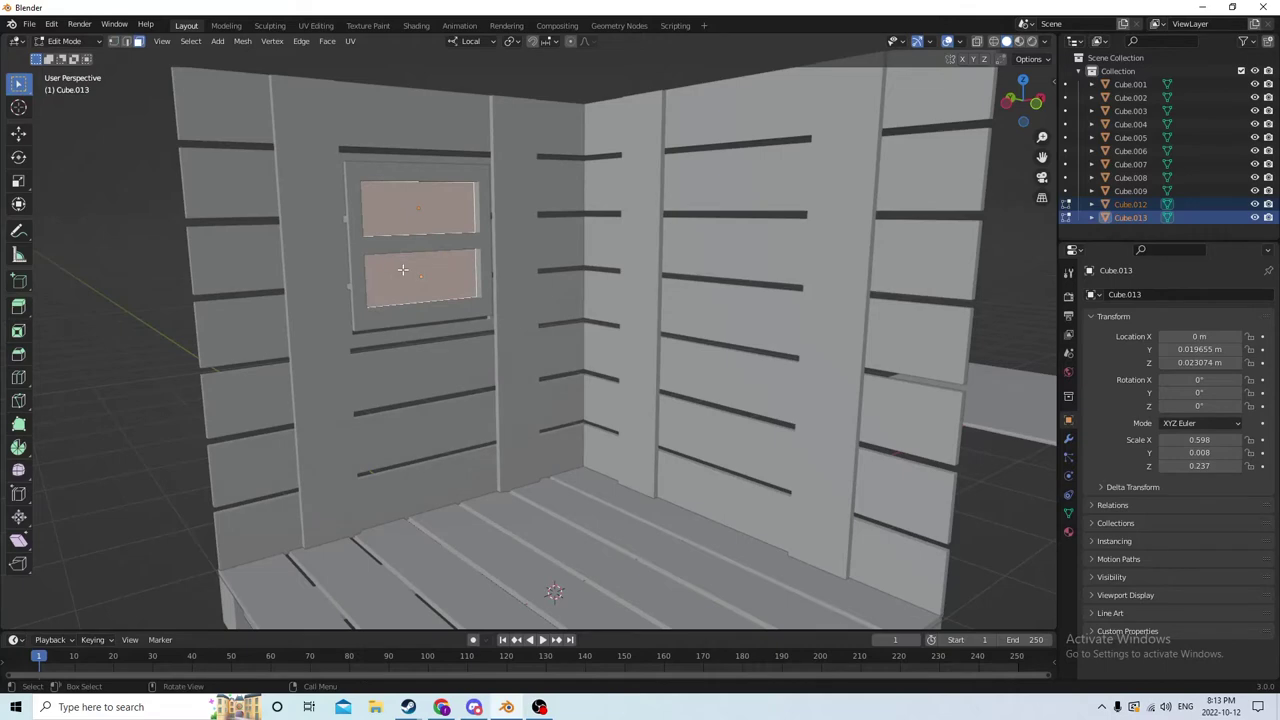
pyautogui.press('x')
pyautogui.click(359, 298)
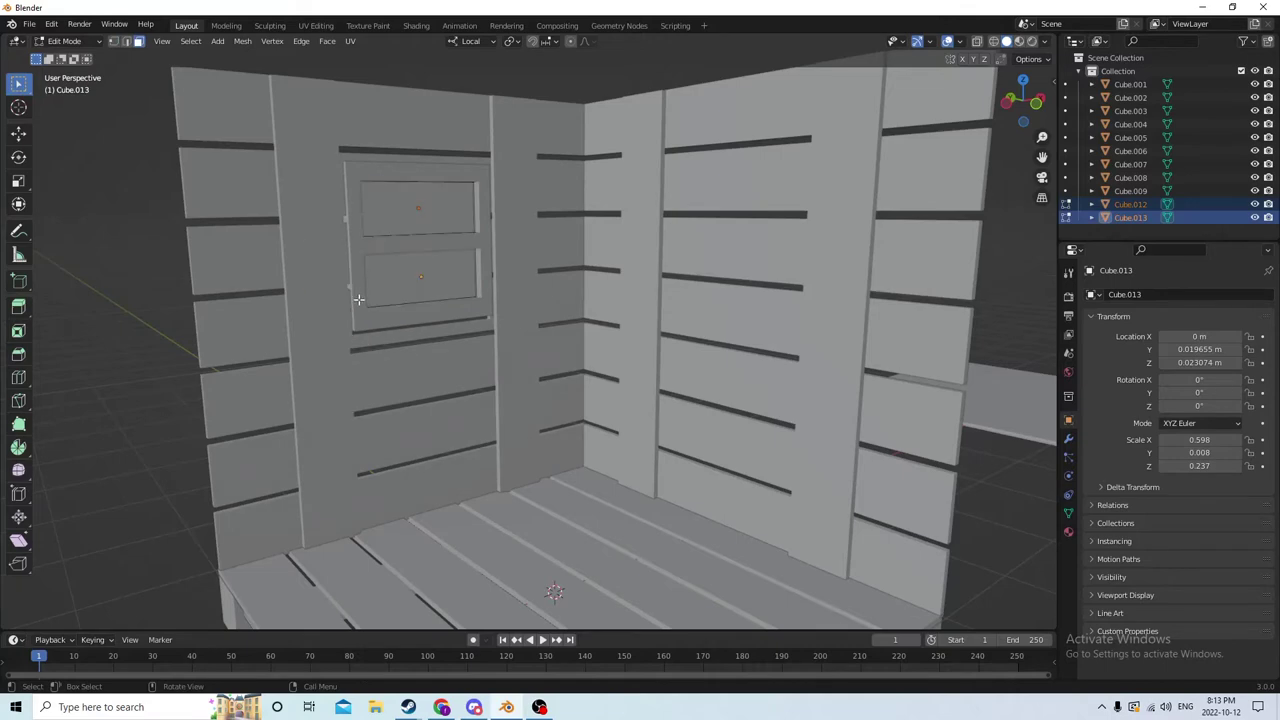
pyautogui.moveTo(352, 221); pyautogui.dragTo(607, 210, button='middle')
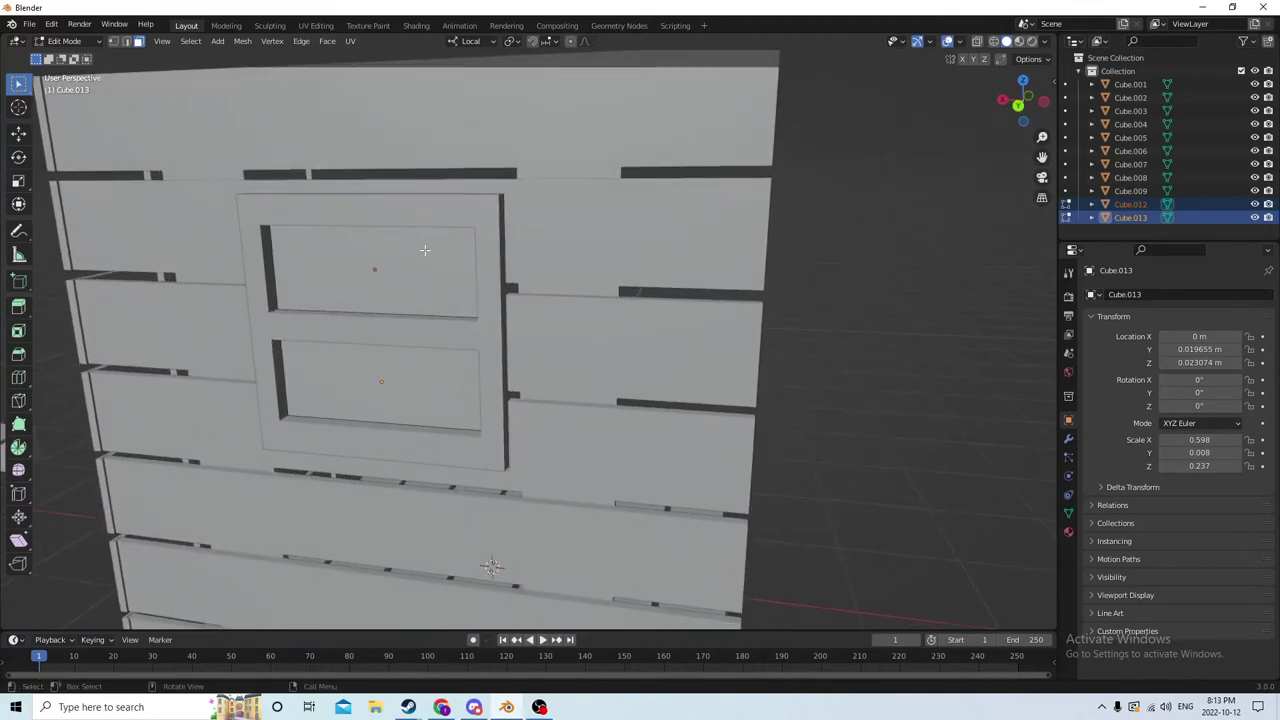
# Step: Reselect both panel faces and check them from a three-quarter view
pyautogui.click(424, 250)
pyautogui.keyDown('shift'); pyautogui.click(417, 371); pyautogui.keyUp('shift')
pyautogui.moveTo(447, 288); pyautogui.dragTo(362, 272, button='middle')
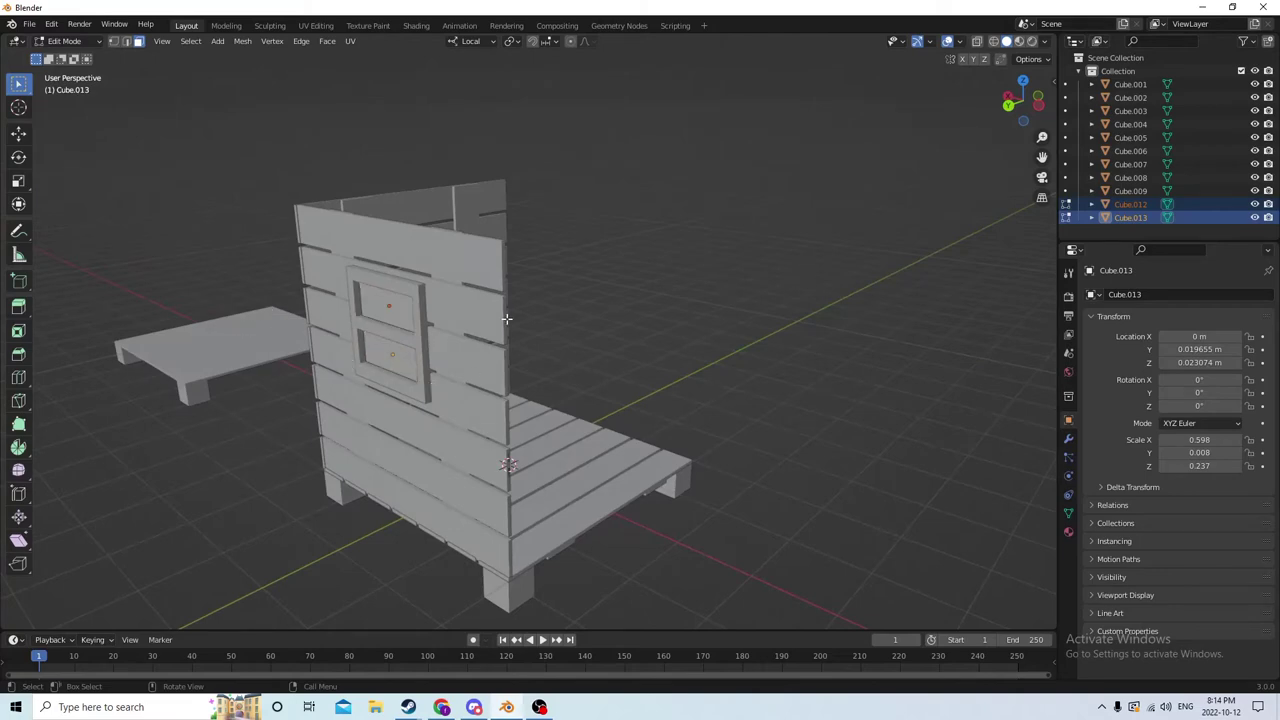
# Step: Inspect the door panes, return to Object Mode, and select the side wall Cube.005
pyautogui.moveTo(507, 318); pyautogui.dragTo(512, 375, button='middle')
pyautogui.moveTo(595, 338); pyautogui.dragTo(564, 334, button='middle')
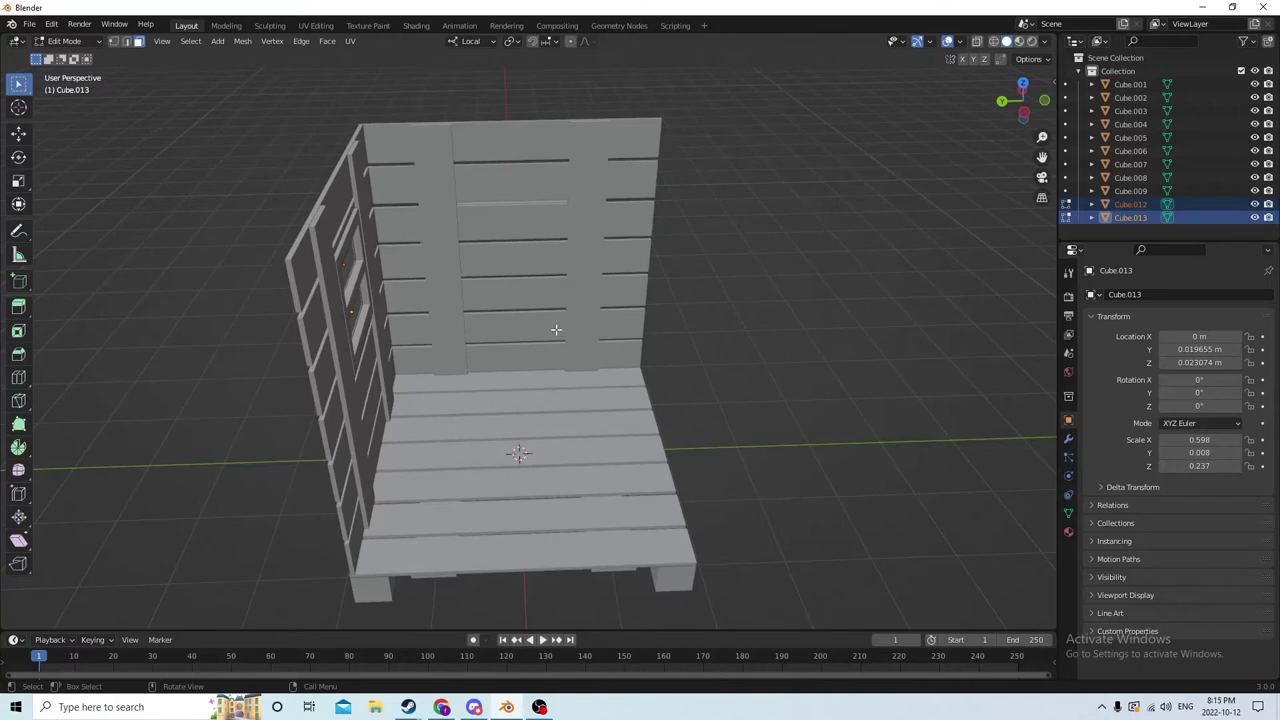
pyautogui.moveTo(553, 329); pyautogui.dragTo(651, 268, button='middle')
pyautogui.press('Tab')
pyautogui.click(543, 286)
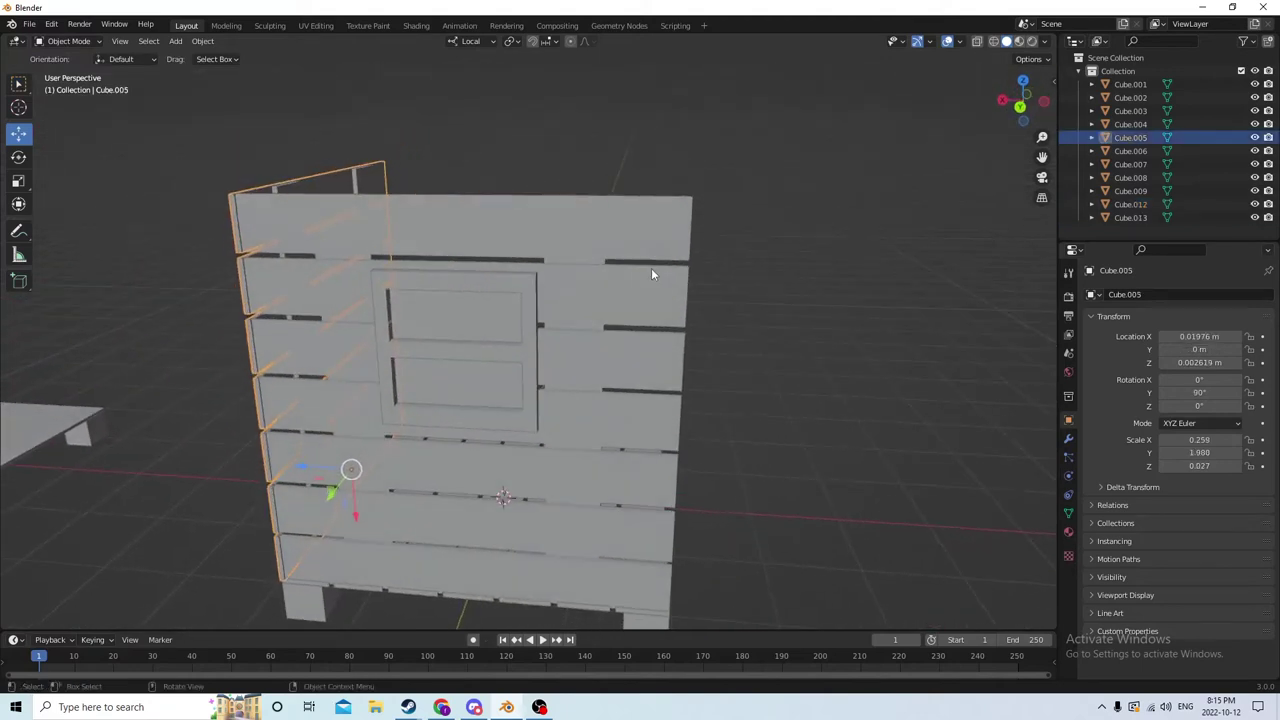
# Step: Join window panels Cube.013 and Cube.012 into the door Cube.007 with Ctrl+J
pyautogui.click(478, 373)
pyautogui.keyDown('shift'); pyautogui.click(472, 320); pyautogui.keyUp('shift')
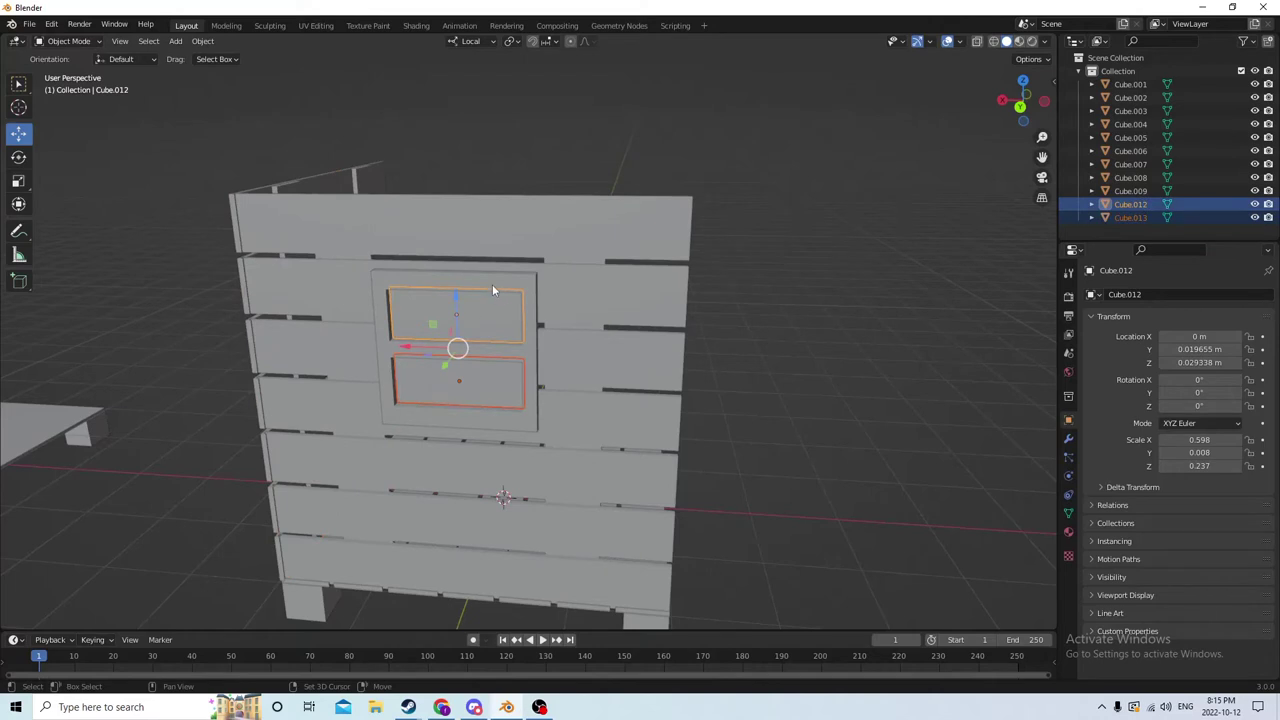
pyautogui.keyDown('shift'); pyautogui.click(493, 281); pyautogui.keyUp('shift')
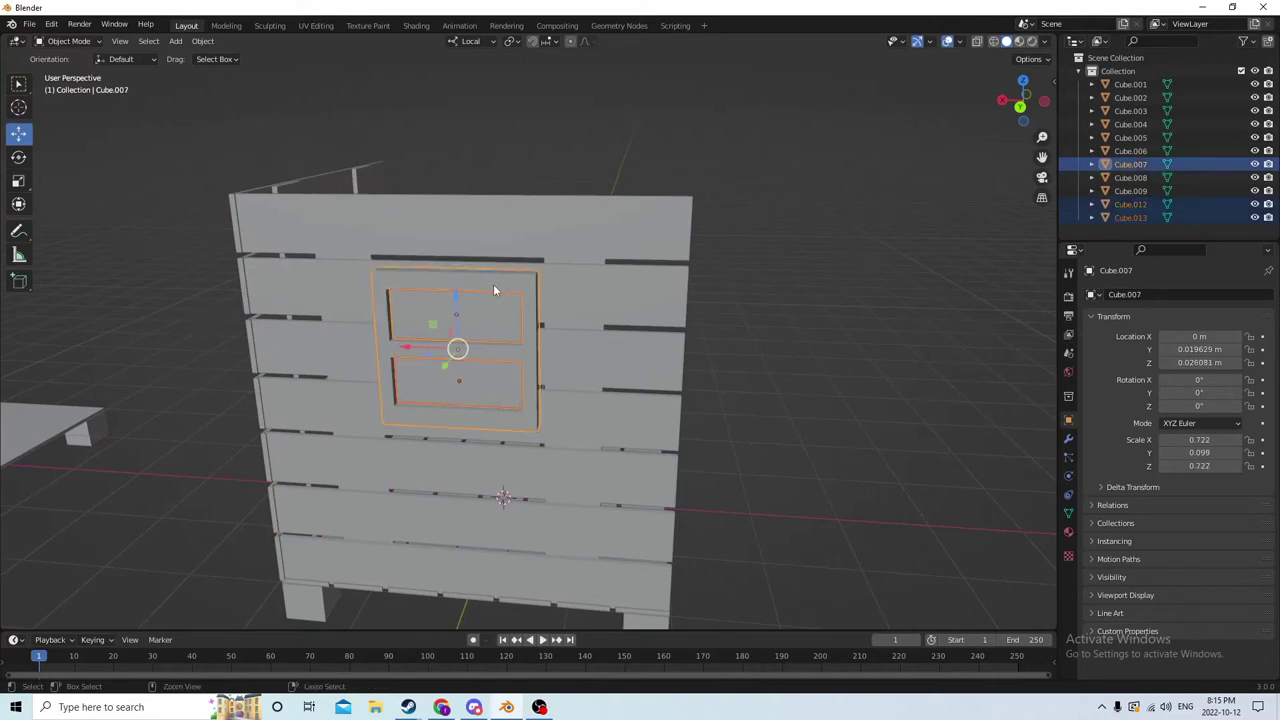
pyautogui.hotkey('ctrl', 'j')
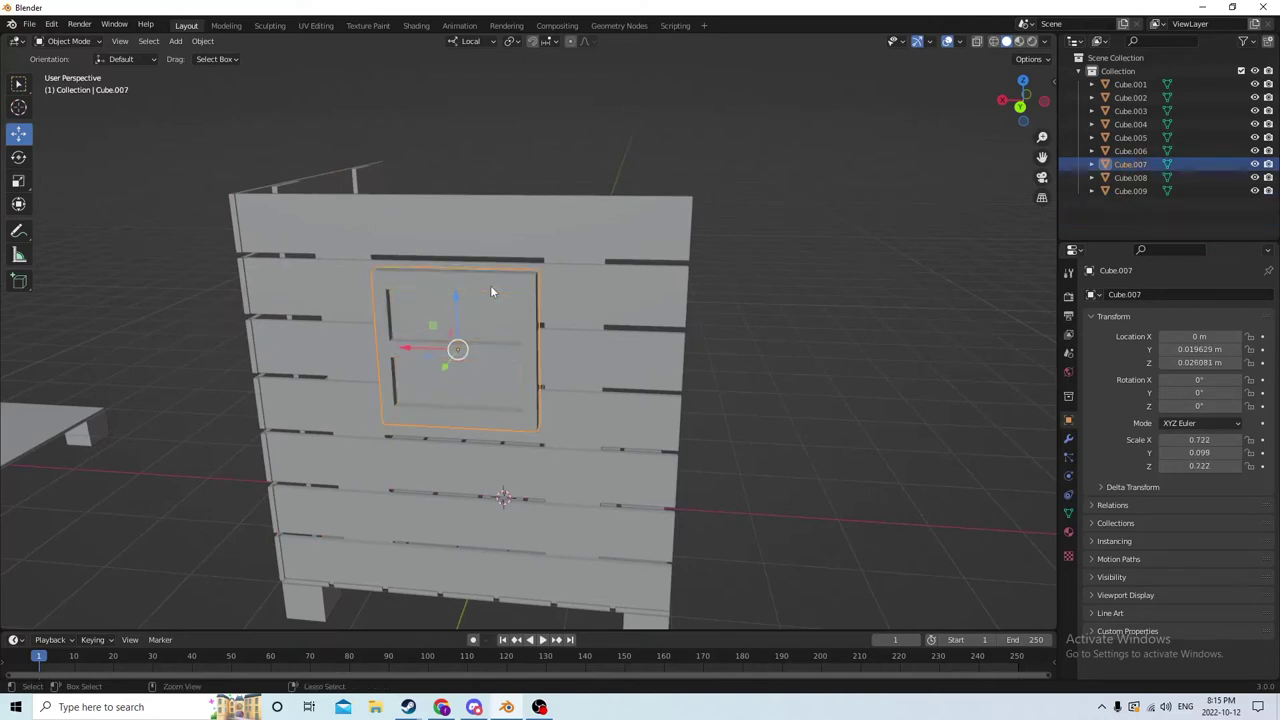
# Step: Join the door Cube.007 into the slatted wall Cube.006
pyautogui.click(714, 267)
pyautogui.moveTo(678, 278); pyautogui.dragTo(679, 273, button='middle')
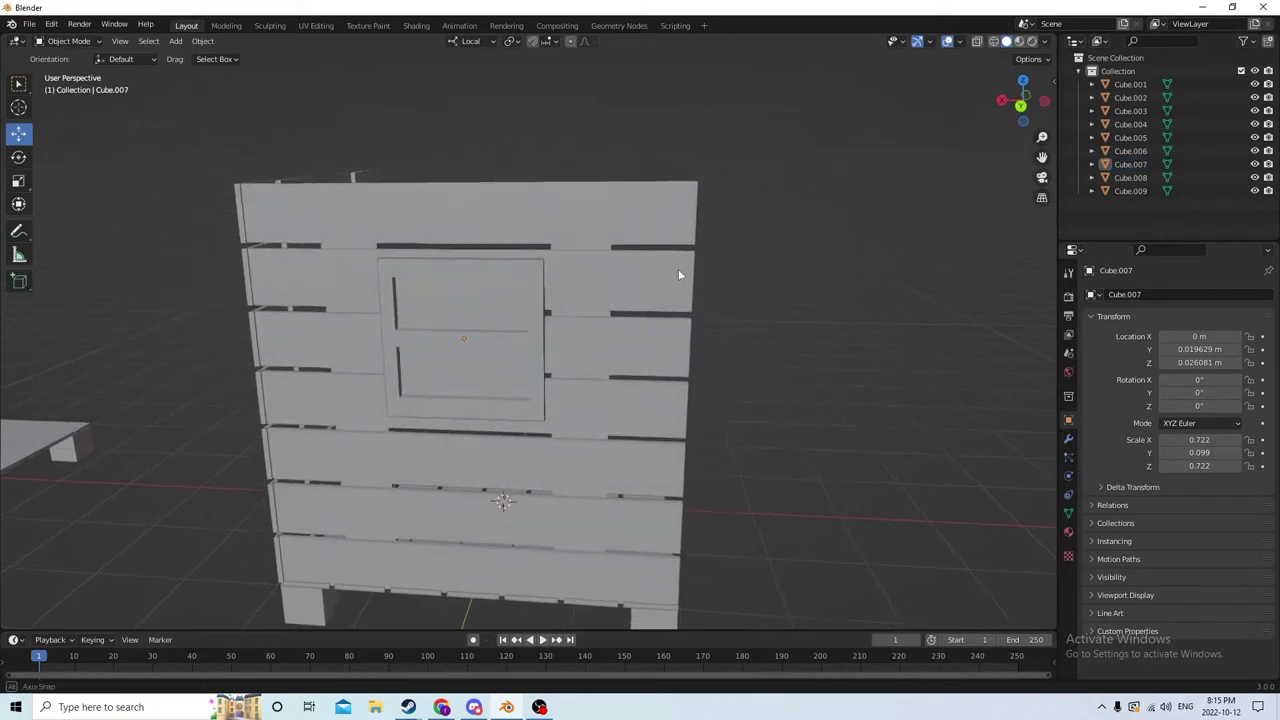
pyautogui.click(535, 321)
pyautogui.keyDown('shift'); pyautogui.click(574, 334); pyautogui.keyUp('shift')
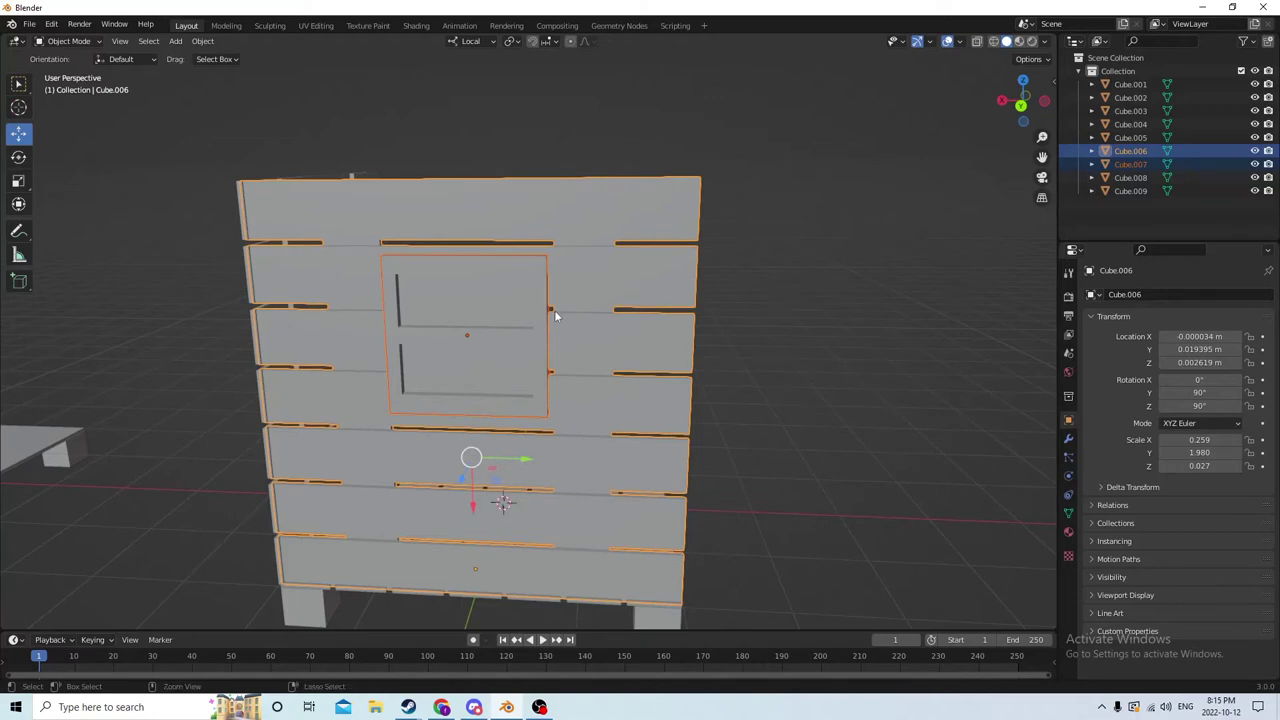
pyautogui.click(736, 289)
pyautogui.click(541, 309)
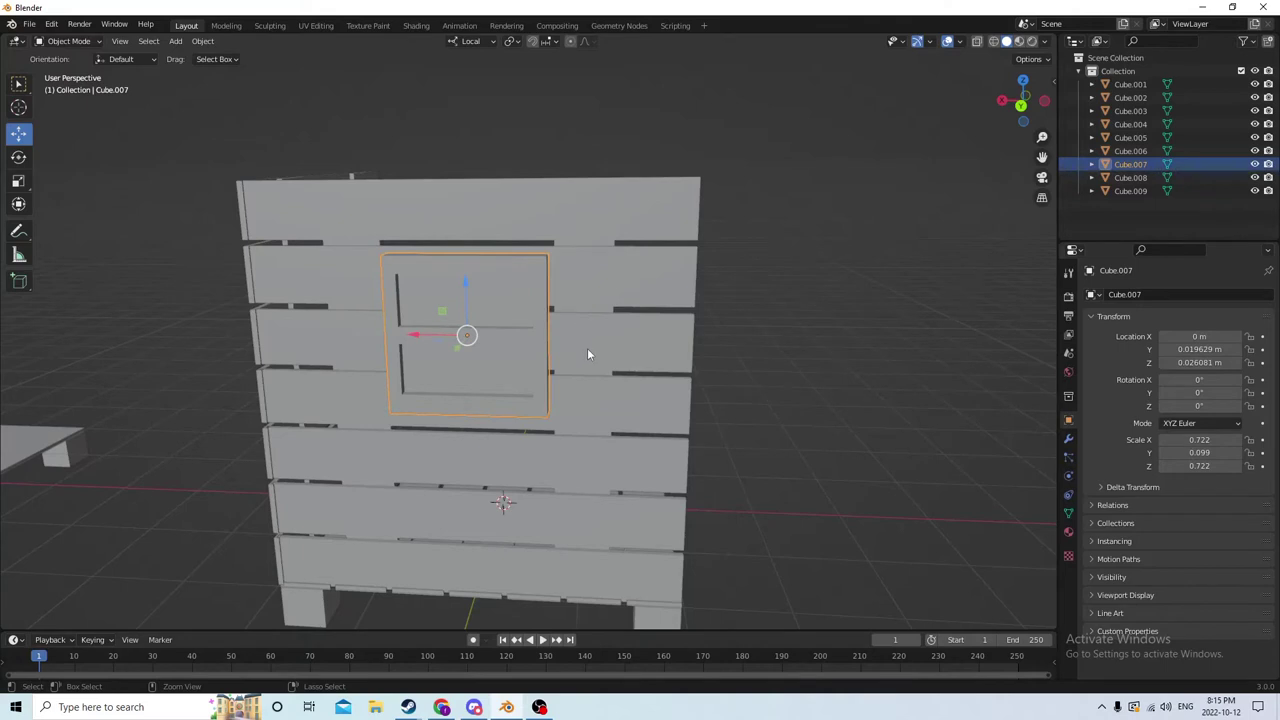
pyautogui.keyDown('shift'); pyautogui.click(613, 345); pyautogui.keyUp('shift')
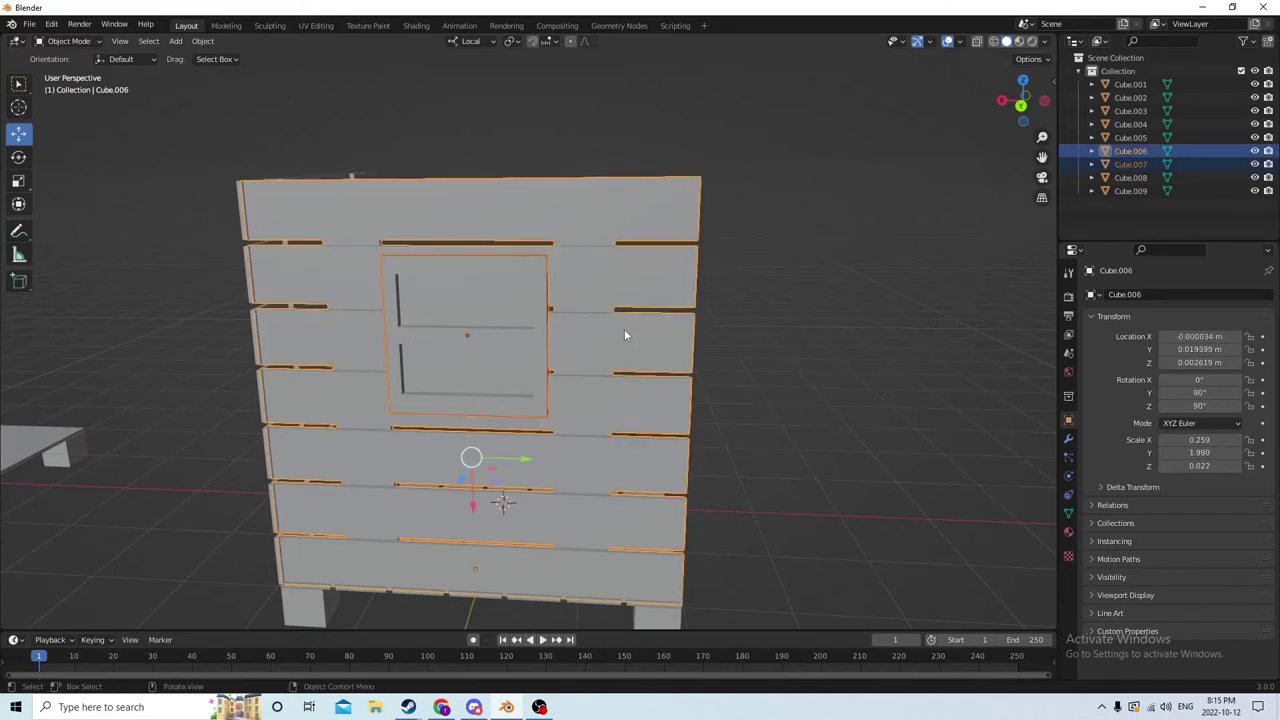
pyautogui.moveTo(624, 335); pyautogui.dragTo(570, 338, button='middle')
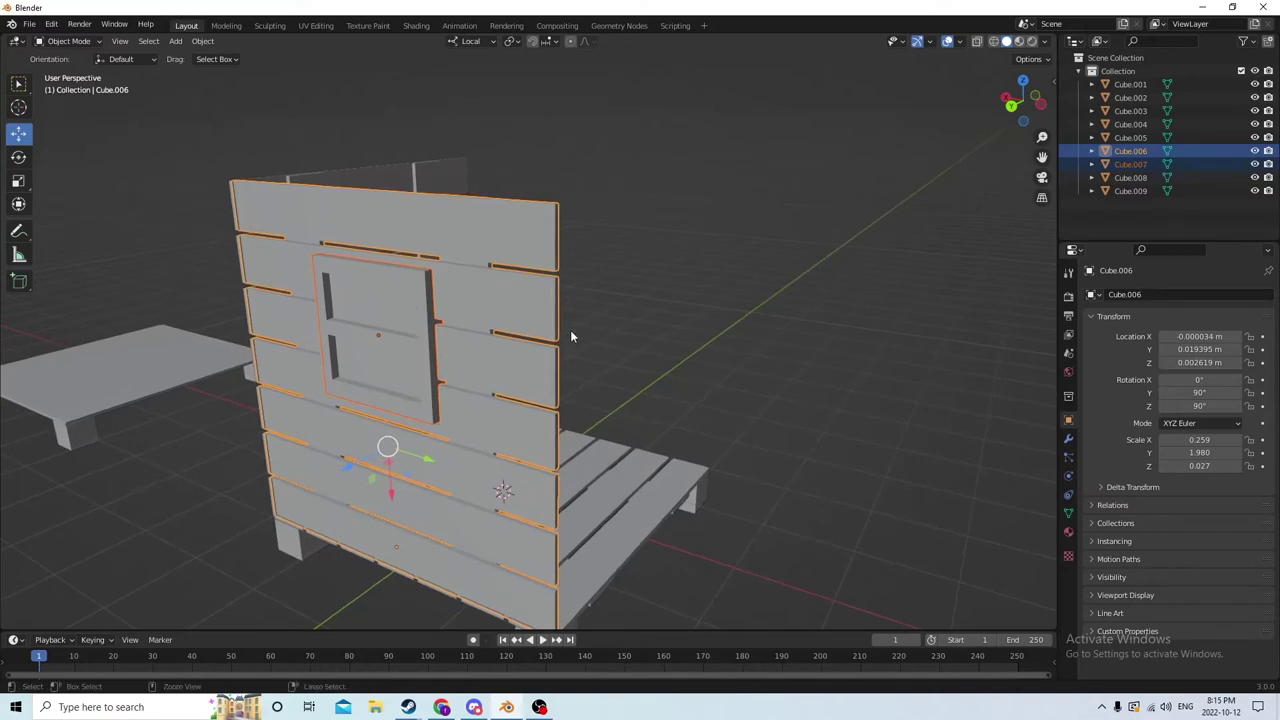
pyautogui.hotkey('ctrl', 'j')
# Step: Shift the slatted wall with the door slightly sideways along X
pyautogui.click(659, 307)
pyautogui.moveTo(706, 298); pyautogui.dragTo(601, 322, button='middle')
pyautogui.click(657, 314)
pyautogui.scroll(-3, 652, 312)
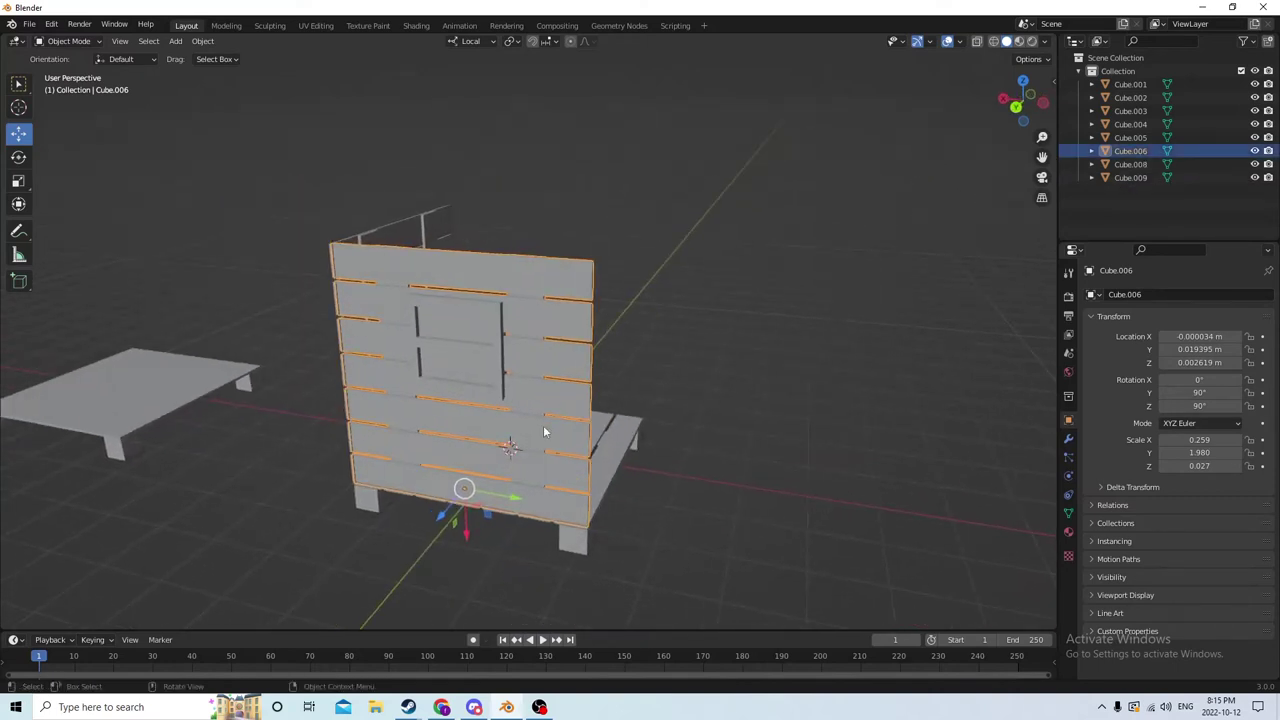
pyautogui.moveTo(511, 497); pyautogui.dragTo(362, 480)
pyautogui.moveTo(362, 480); pyautogui.dragTo(785, 317, button='middle')
# Step: Duplicate the right-hand slatted wall in place and shift the copy along X
pyautogui.click(661, 320)
pyautogui.hotkey('alt', 'z')
pyautogui.hotkey('shift', 'd')
pyautogui.rightClick(746, 305)
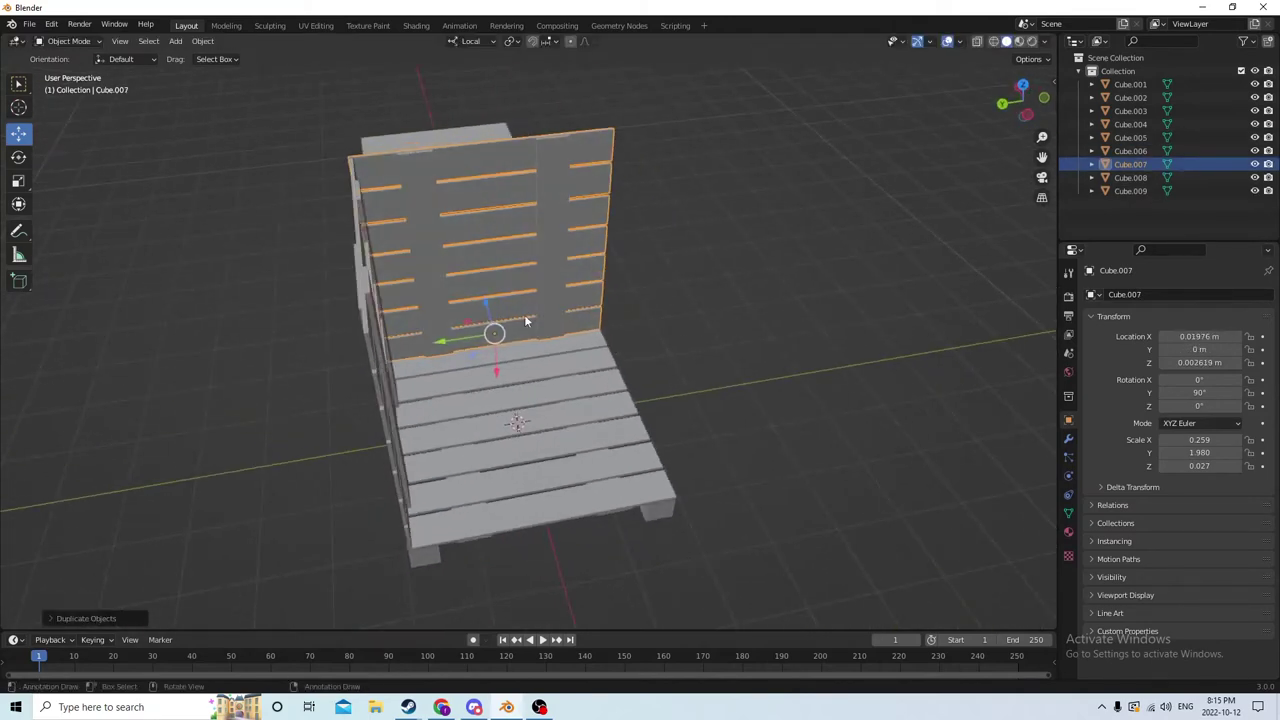
pyautogui.moveTo(485, 305); pyautogui.dragTo(528, 396)
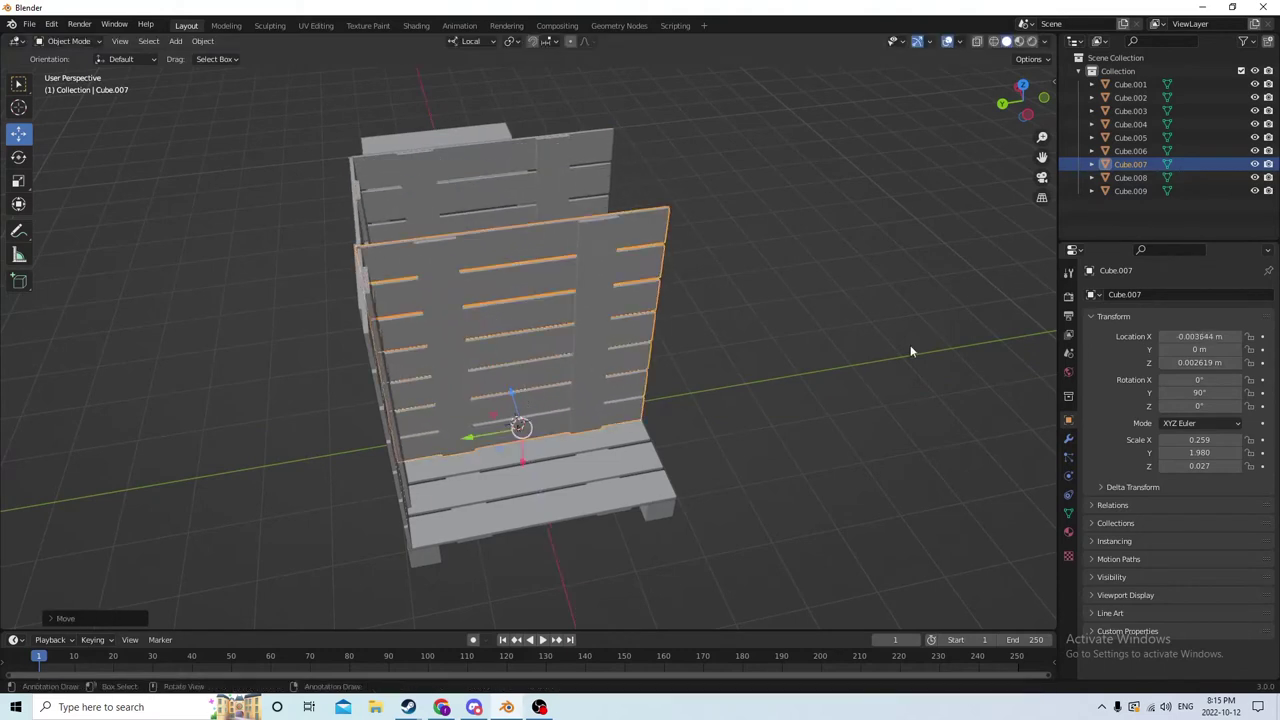
# Step: Give the copied wall a quarter turn with a -90° Z rotation
pyautogui.click(1202, 404)
pyautogui.write('9')
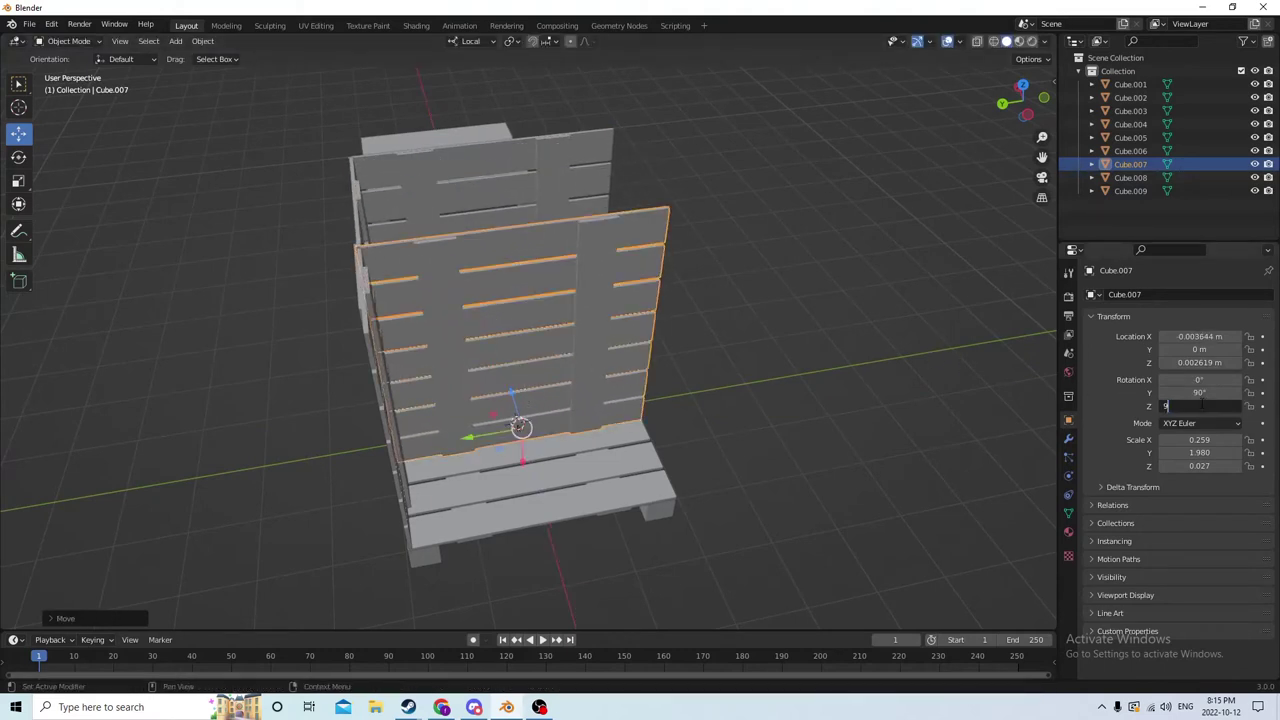
pyautogui.write('0')
pyautogui.press('Return')
pyautogui.click(1193, 406)
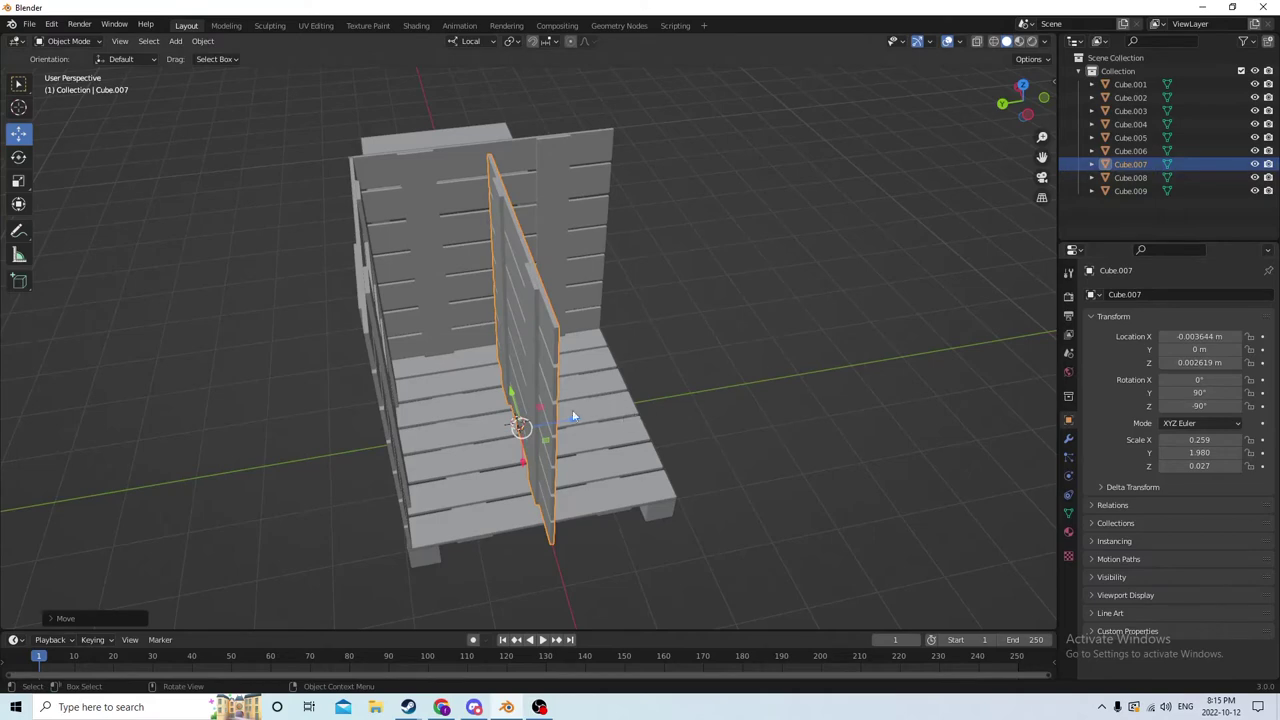
# Step: Align the copied wall on the pallet's front edge at Y -0.019511 m
pyautogui.moveTo(562, 421); pyautogui.dragTo(660, 405)
pyautogui.moveTo(660, 405); pyautogui.dragTo(635, 461, button='middle')
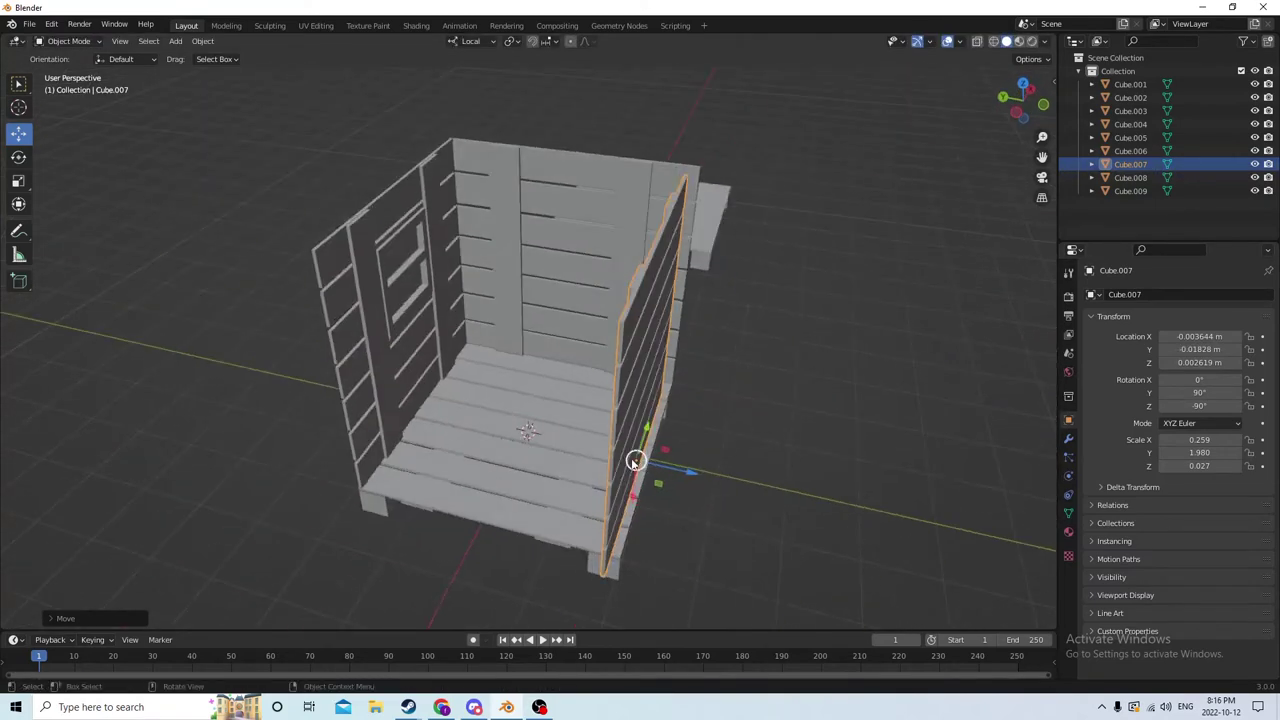
pyautogui.moveTo(681, 477); pyautogui.dragTo(691, 472)
pyautogui.moveTo(691, 472); pyautogui.dragTo(593, 453, button='middle')
pyautogui.scroll(3, 612, 451)
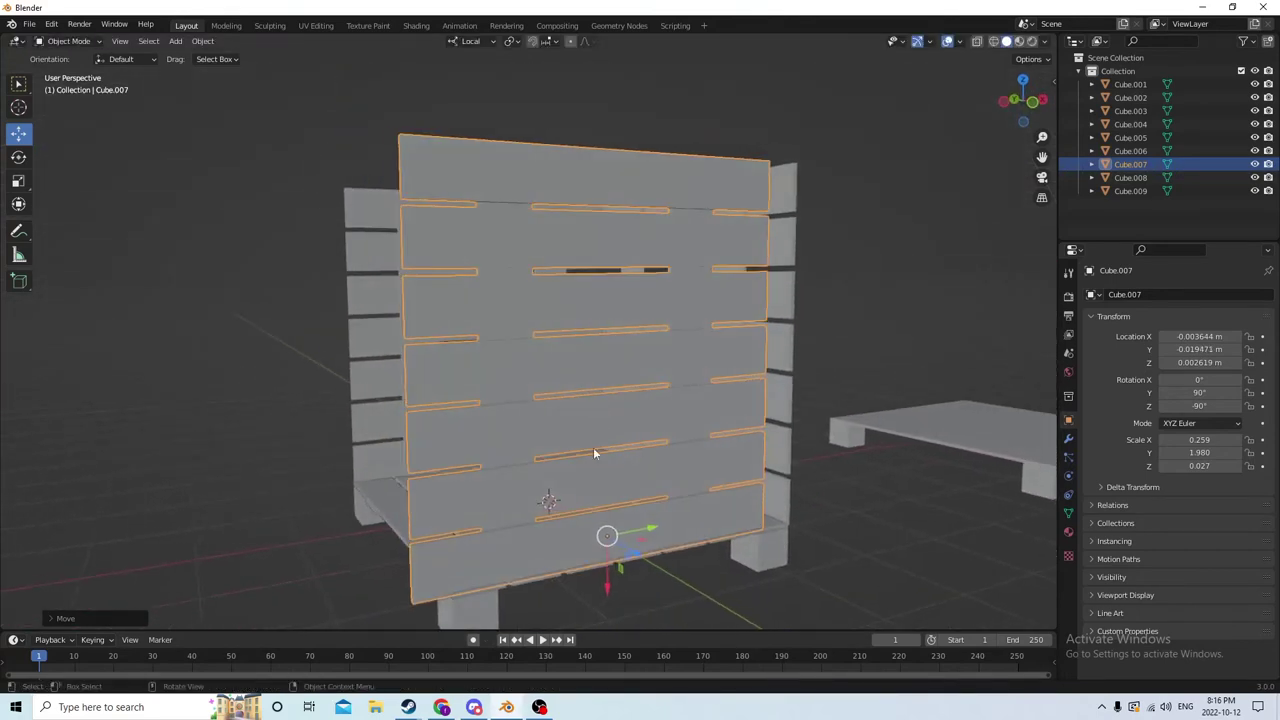
pyautogui.moveTo(635, 522); pyautogui.dragTo(643, 529)
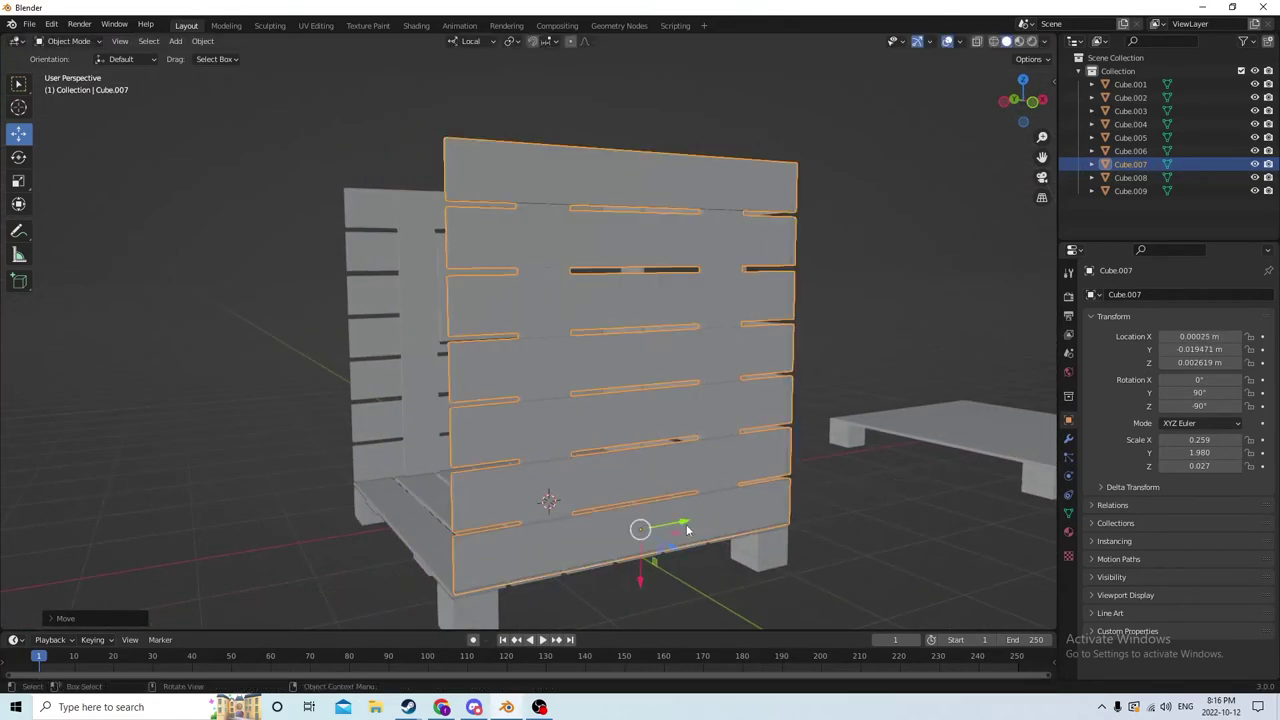
pyautogui.moveTo(643, 529); pyautogui.dragTo(717, 540, button='middle')
pyautogui.moveTo(724, 536); pyautogui.dragTo(718, 530)
pyautogui.moveTo(718, 530)
pyautogui.mouseDown(button='middle')
pyautogui.moveTo(576, 503)
pyautogui.moveTo(597, 505)
pyautogui.moveTo(630, 557)
pyautogui.moveTo(672, 558)
pyautogui.moveTo(718, 513)
pyautogui.mouseUp(button='middle')
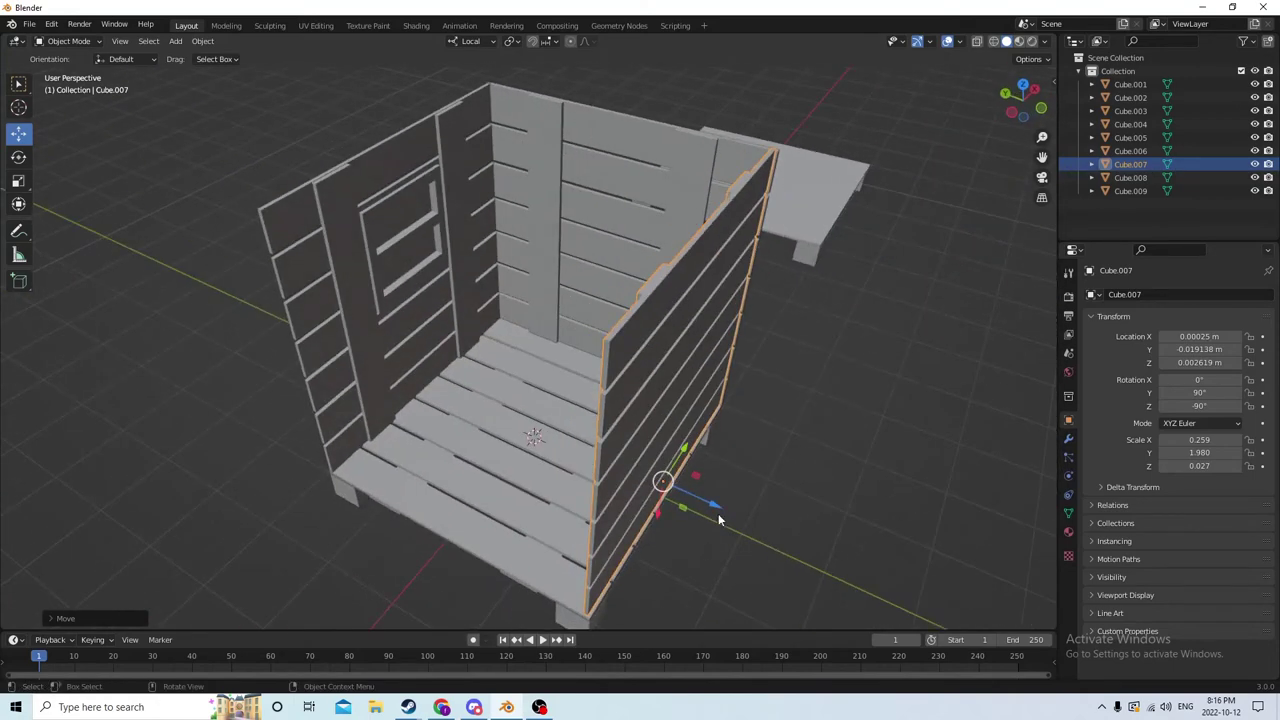
pyautogui.moveTo(714, 512); pyautogui.dragTo(716, 510)
pyautogui.moveTo(716, 508); pyautogui.dragTo(605, 474, button='middle')
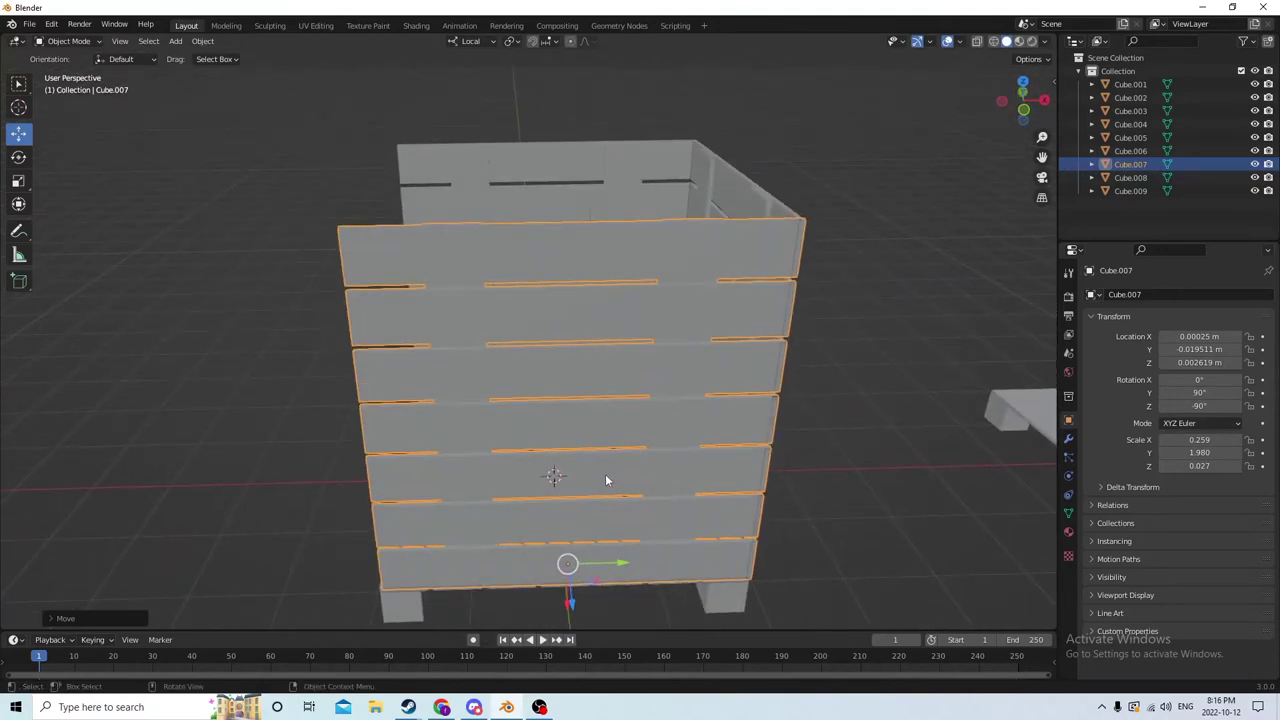
pyautogui.moveTo(509, 446); pyautogui.dragTo(358, 442, button='middle')
pyautogui.moveTo(432, 462); pyautogui.dragTo(686, 457, button='middle')
pyautogui.scroll(3, 760, 462)
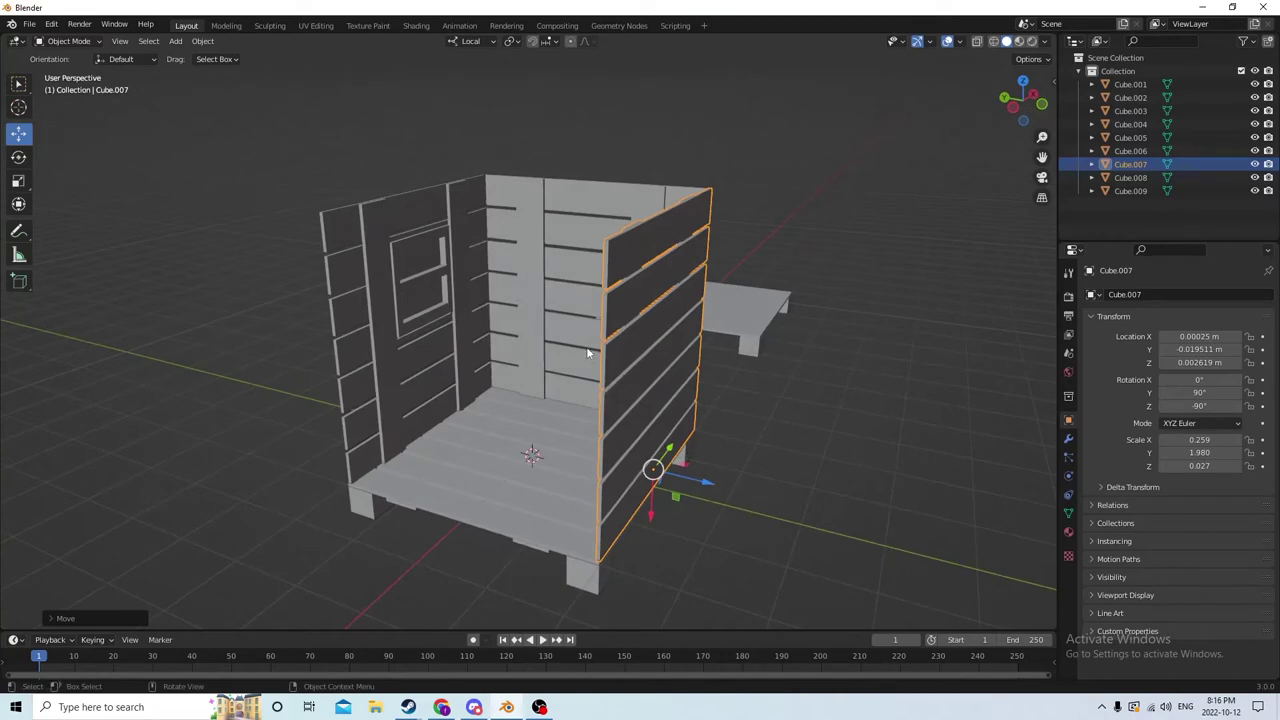
pyautogui.moveTo(451, 497); pyautogui.dragTo(534, 391, button='middle')
pyautogui.scroll(3, 683, 428)
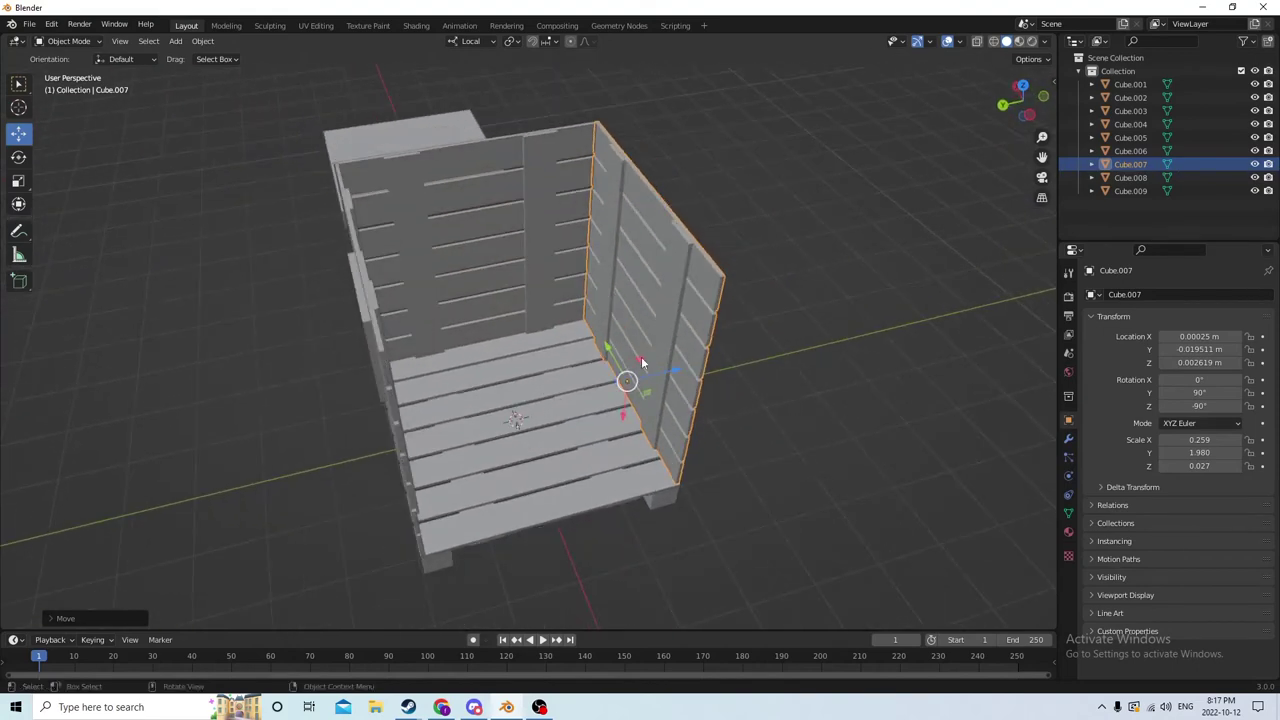
pyautogui.moveTo(642, 363); pyautogui.dragTo(479, 364, button='middle')
# Step: Add a cube mesh and move it up and forward toward the front wall
pyautogui.hotkey('shift', 'a')
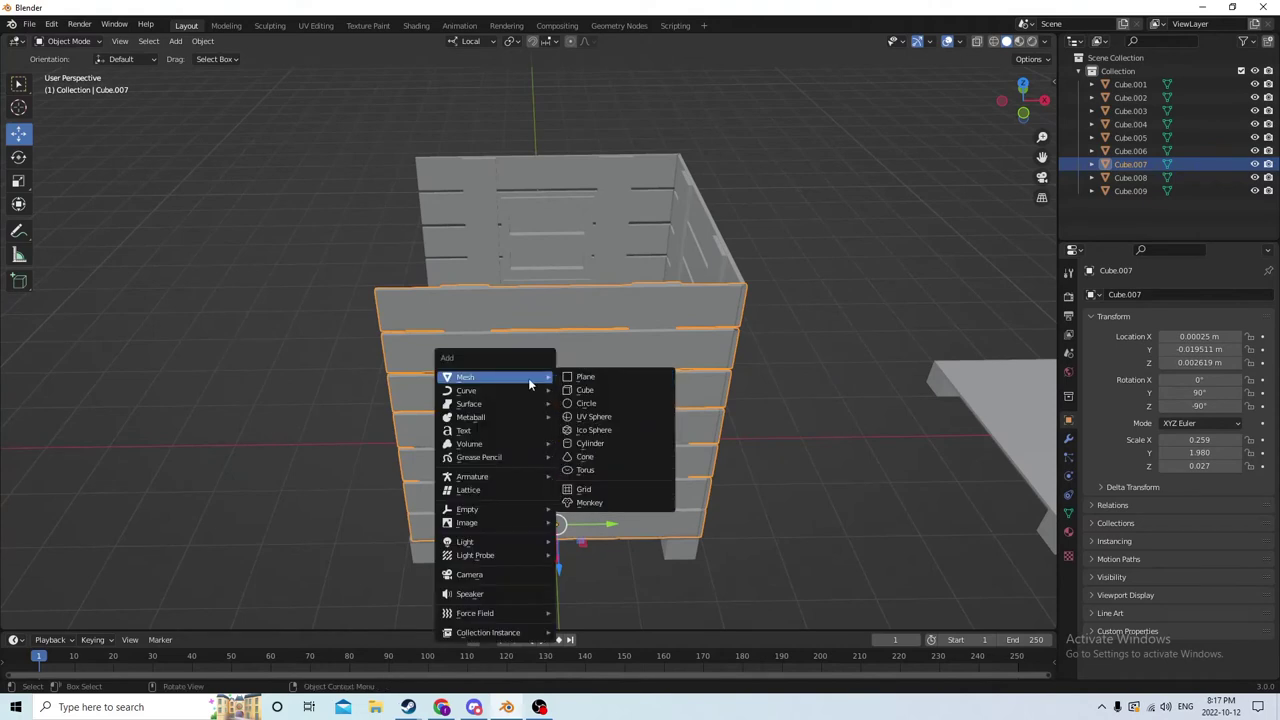
pyautogui.click(588, 390)
pyautogui.moveTo(589, 395); pyautogui.dragTo(555, 374, button='middle')
pyautogui.moveTo(519, 420); pyautogui.dragTo(514, 355)
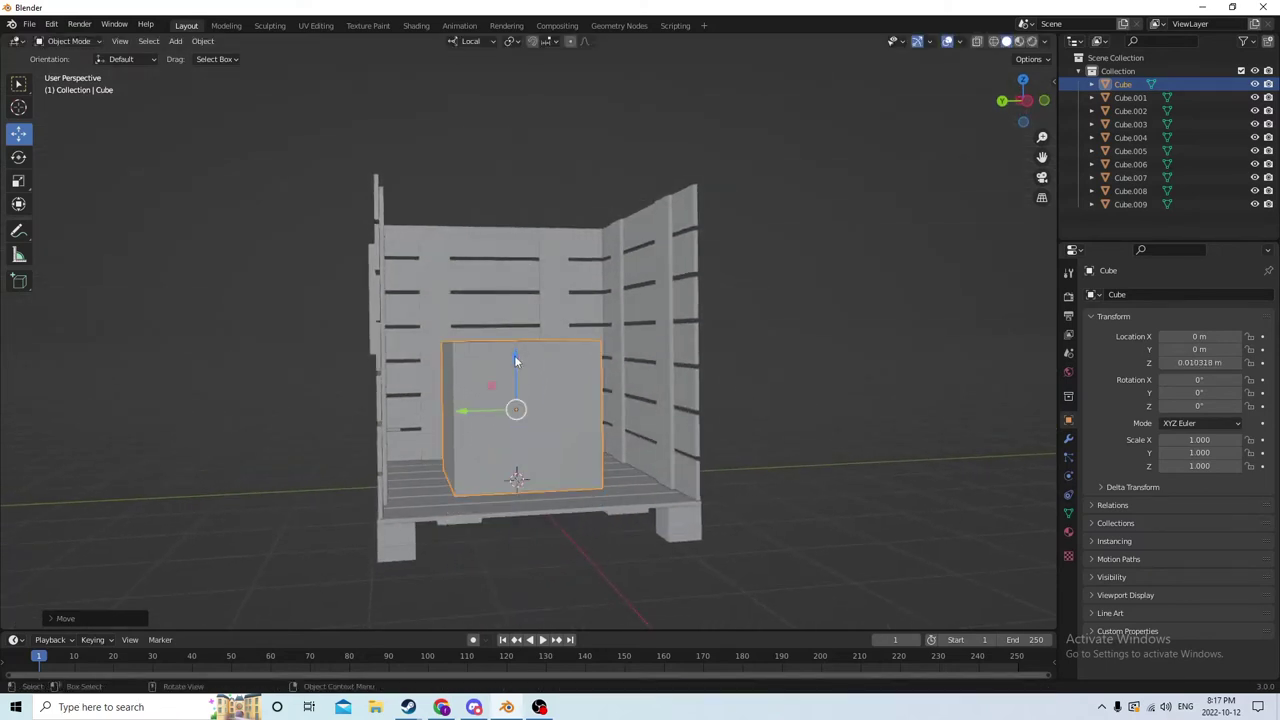
pyautogui.moveTo(514, 355); pyautogui.dragTo(470, 395, button='middle')
pyautogui.moveTo(474, 399); pyautogui.dragTo(515, 401)
pyautogui.moveTo(515, 401); pyautogui.dragTo(432, 400, button='middle')
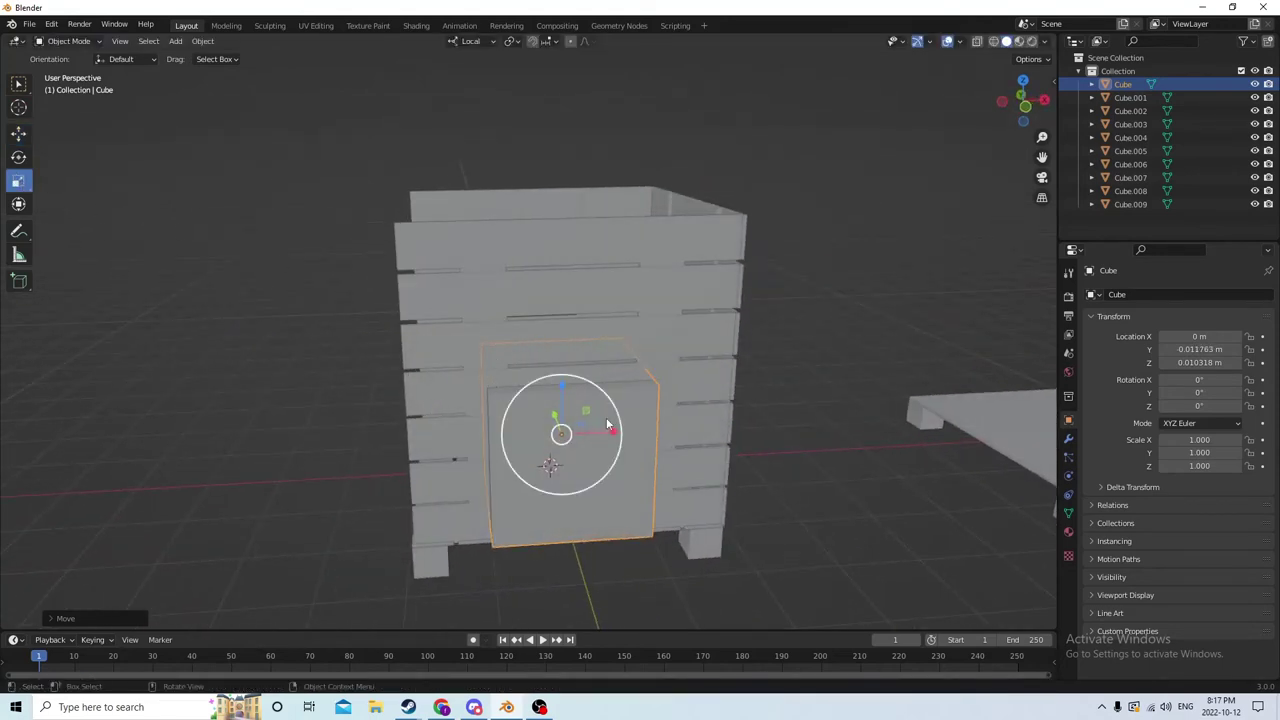
pyautogui.moveTo(612, 432)
pyautogui.mouseDown(button='middle')
pyautogui.moveTo(598, 430)
pyautogui.moveTo(616, 445)
pyautogui.mouseUp(button='middle')
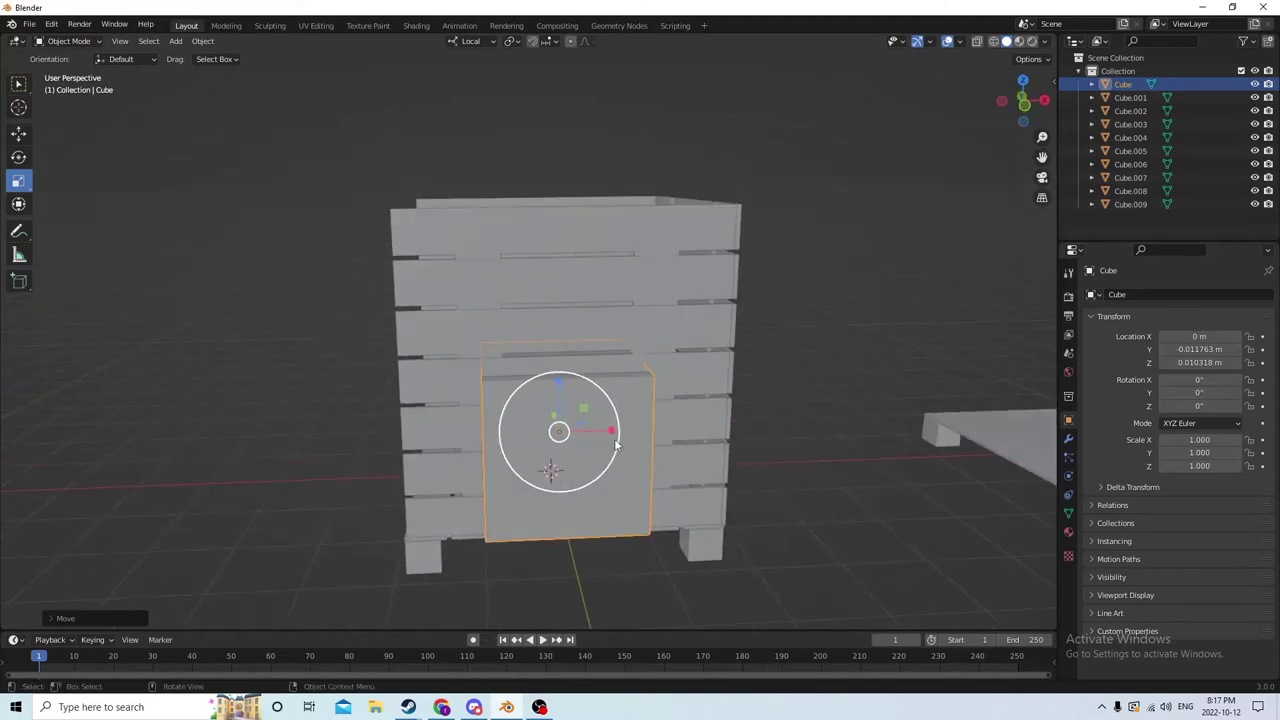
# Step: Narrow the cube to X scale 0.669 and stretch it upward to door height
pyautogui.moveTo(612, 432); pyautogui.dragTo(597, 430)
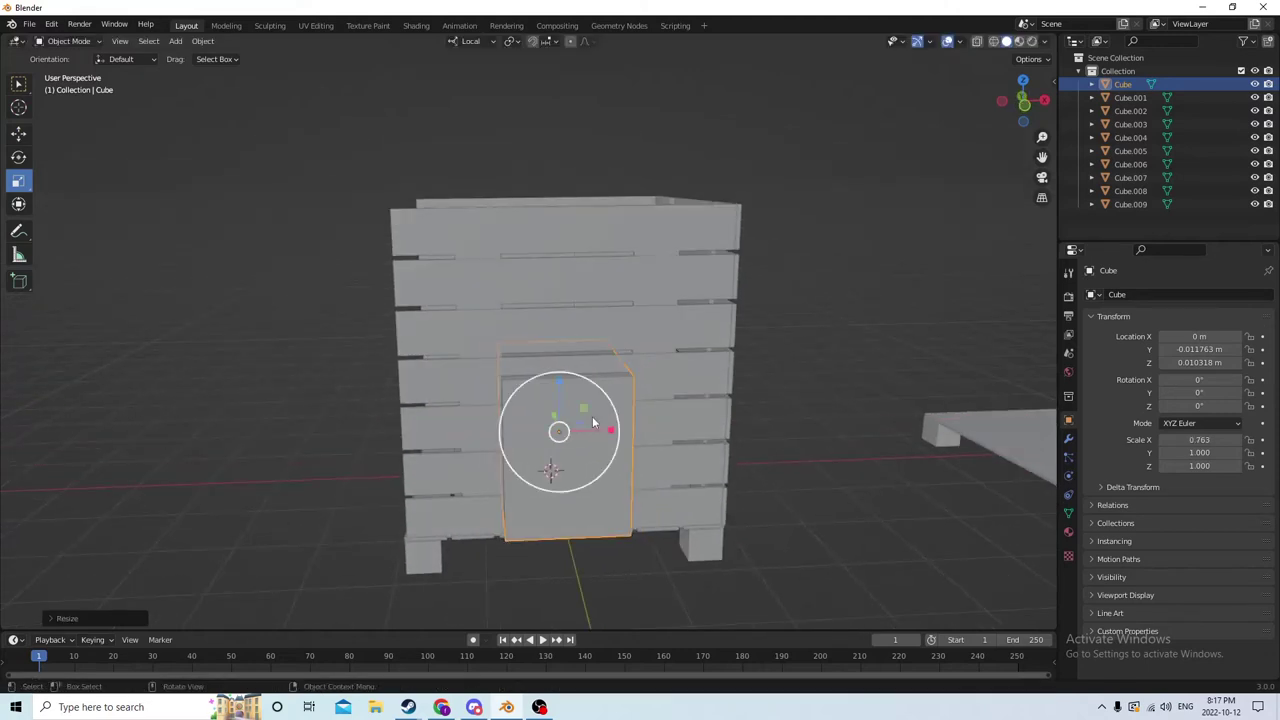
pyautogui.moveTo(597, 430); pyautogui.dragTo(576, 406, button='middle')
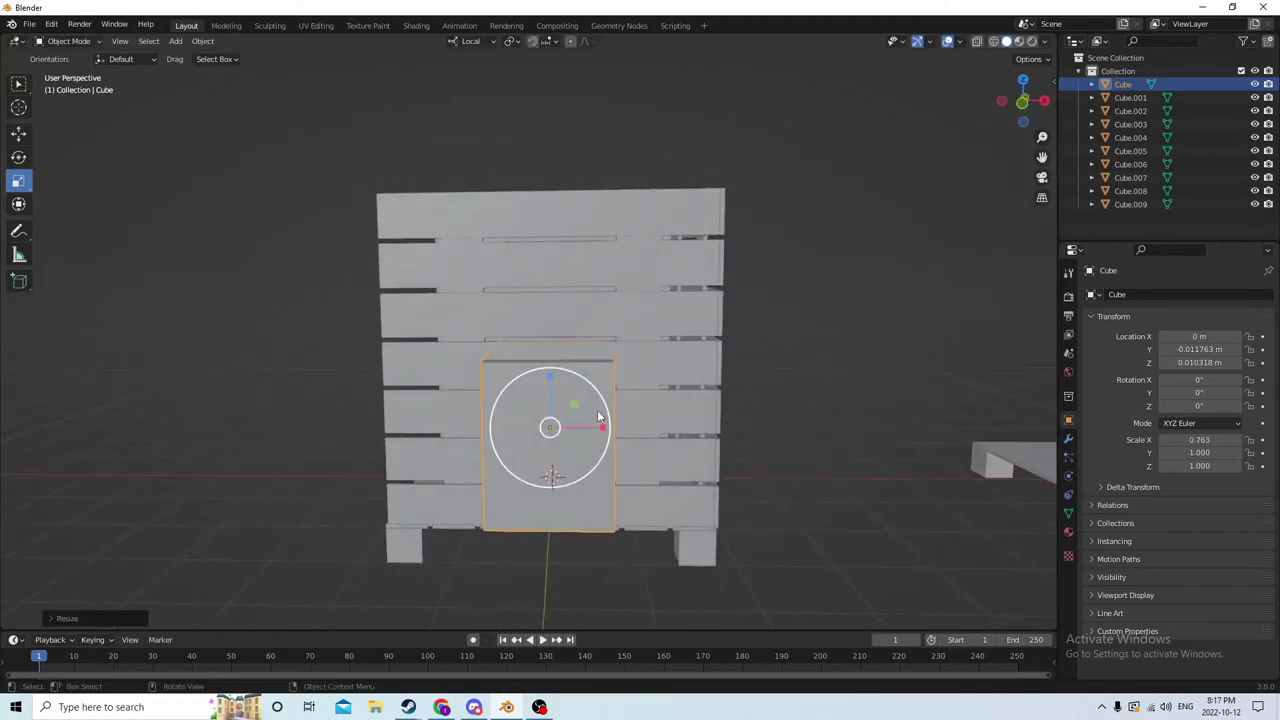
pyautogui.moveTo(600, 428); pyautogui.dragTo(590, 426)
pyautogui.moveTo(590, 426); pyautogui.dragTo(578, 380, button='middle')
pyautogui.moveTo(567, 370); pyautogui.dragTo(565, 318)
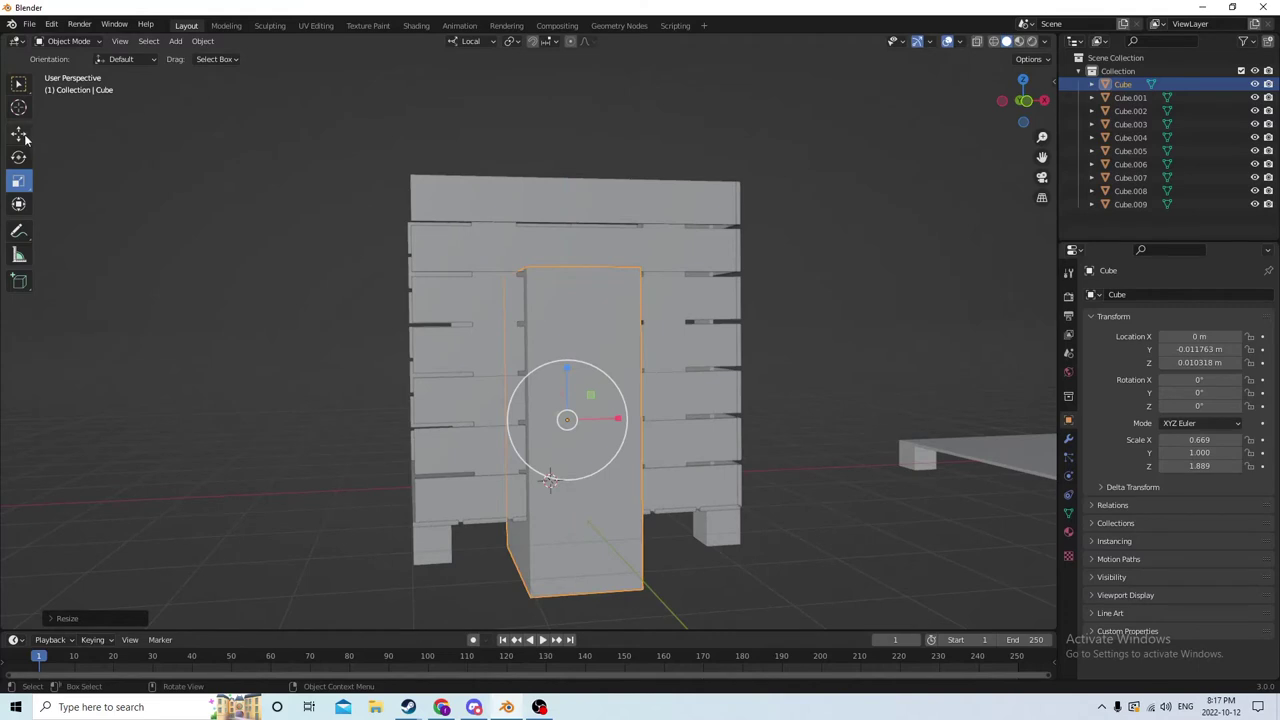
pyautogui.moveTo(568, 363); pyautogui.dragTo(565, 313)
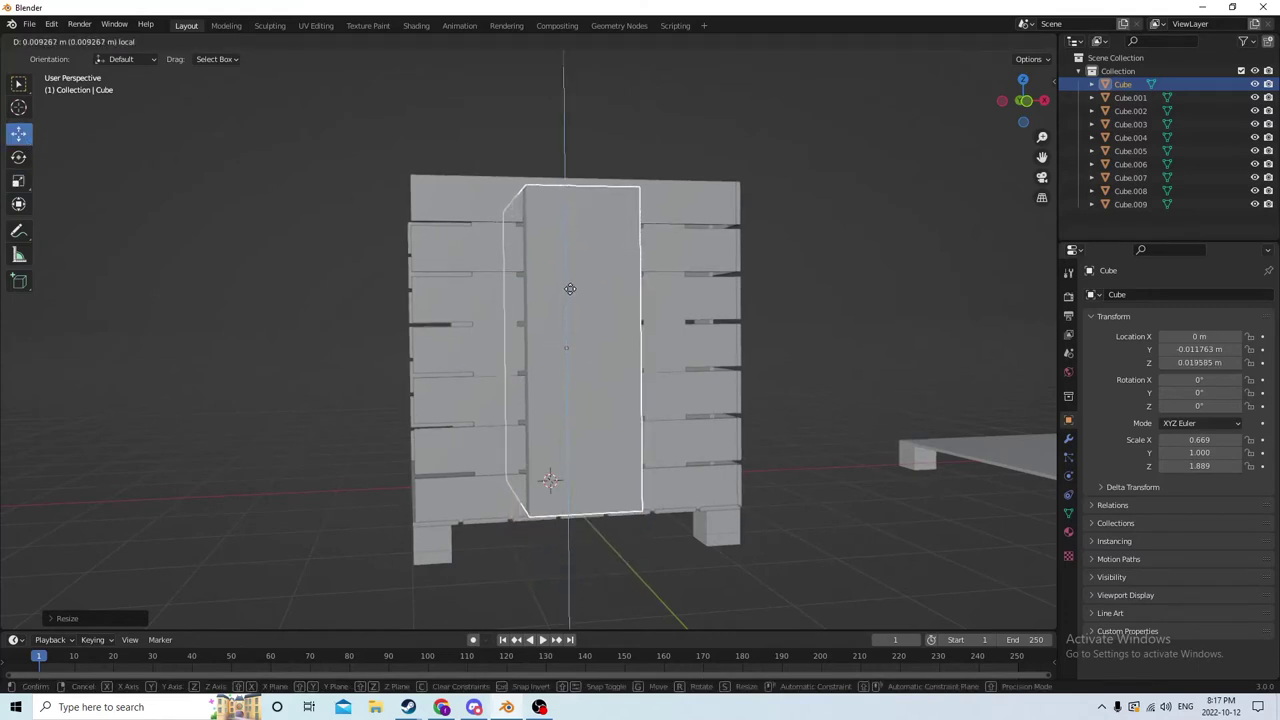
pyautogui.moveTo(570, 294); pyautogui.dragTo(570, 290)
pyautogui.moveTo(570, 290); pyautogui.dragTo(475, 255, button='middle')
# Step: Shorten the block to Z scale 1.763 and lower it to Z 0.01785 m
pyautogui.click(25, 180)
pyautogui.moveTo(150, 188); pyautogui.dragTo(516, 312, button='middle')
pyautogui.moveTo(578, 302); pyautogui.dragTo(579, 316)
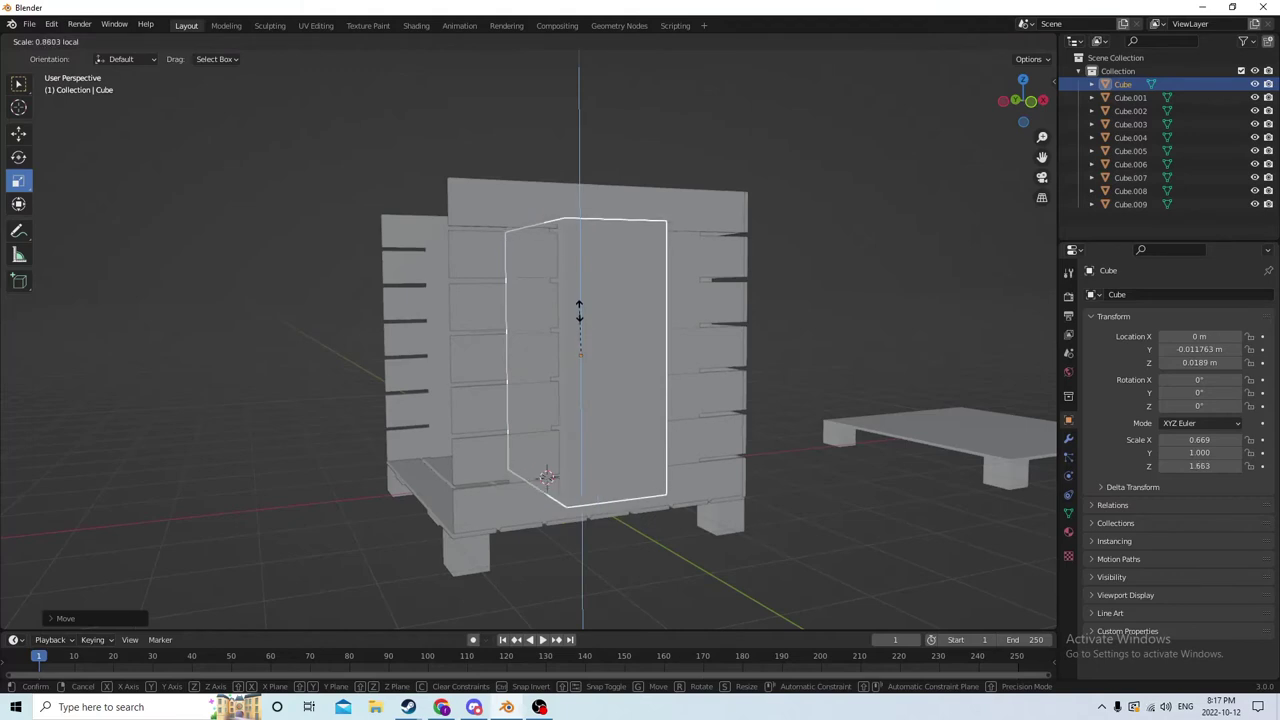
pyautogui.moveTo(578, 302); pyautogui.dragTo(578, 303)
pyautogui.moveTo(578, 303); pyautogui.dragTo(511, 293, button='middle')
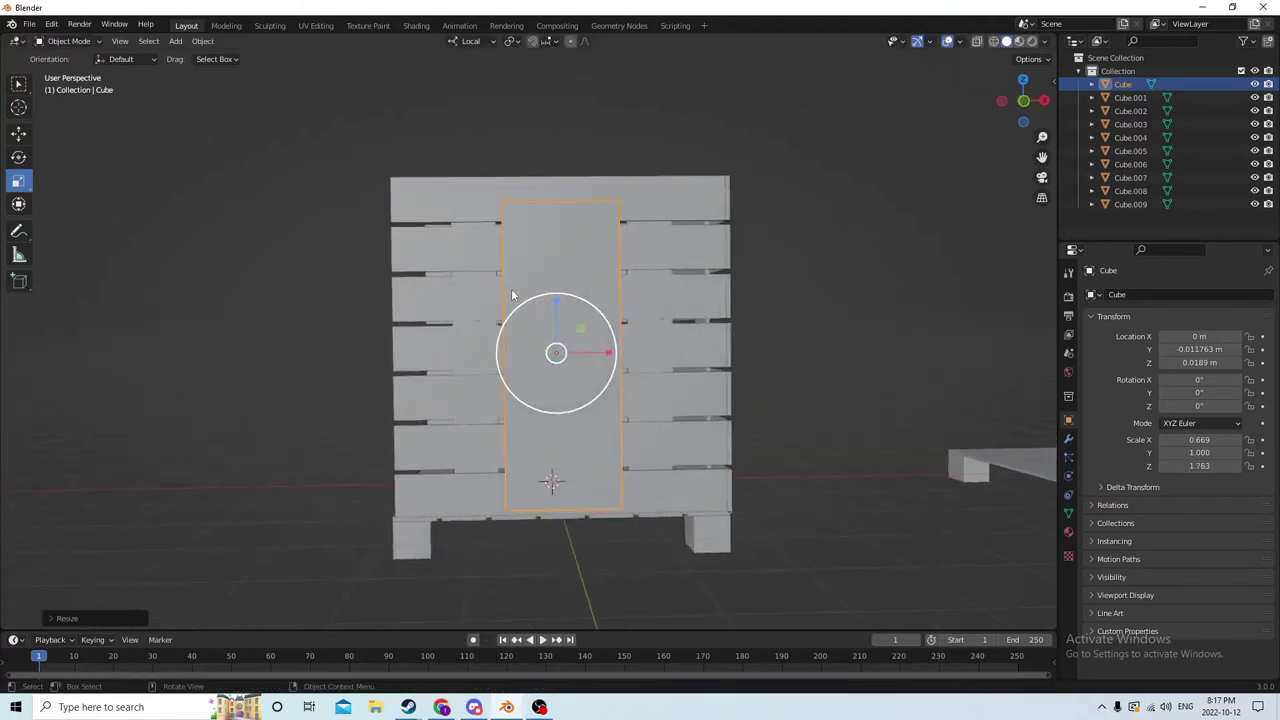
pyautogui.moveTo(106, 157); pyautogui.dragTo(406, 197, button='middle')
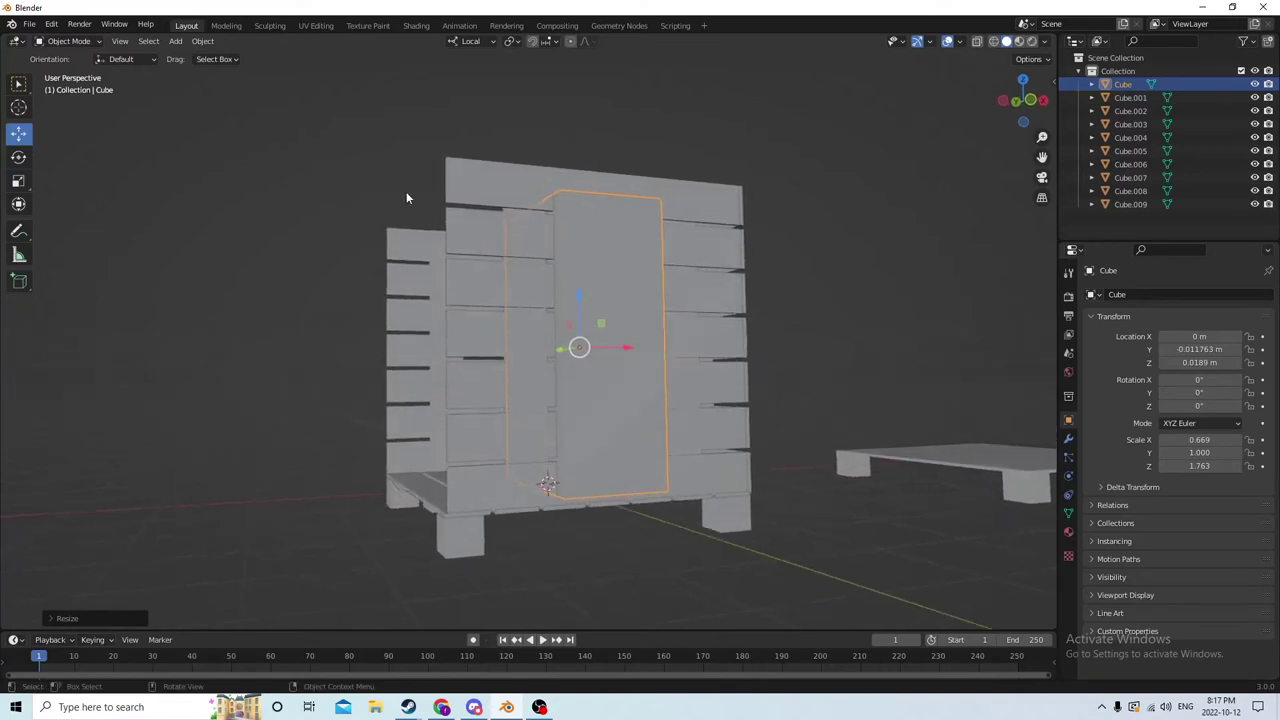
pyautogui.moveTo(578, 286); pyautogui.dragTo(584, 298)
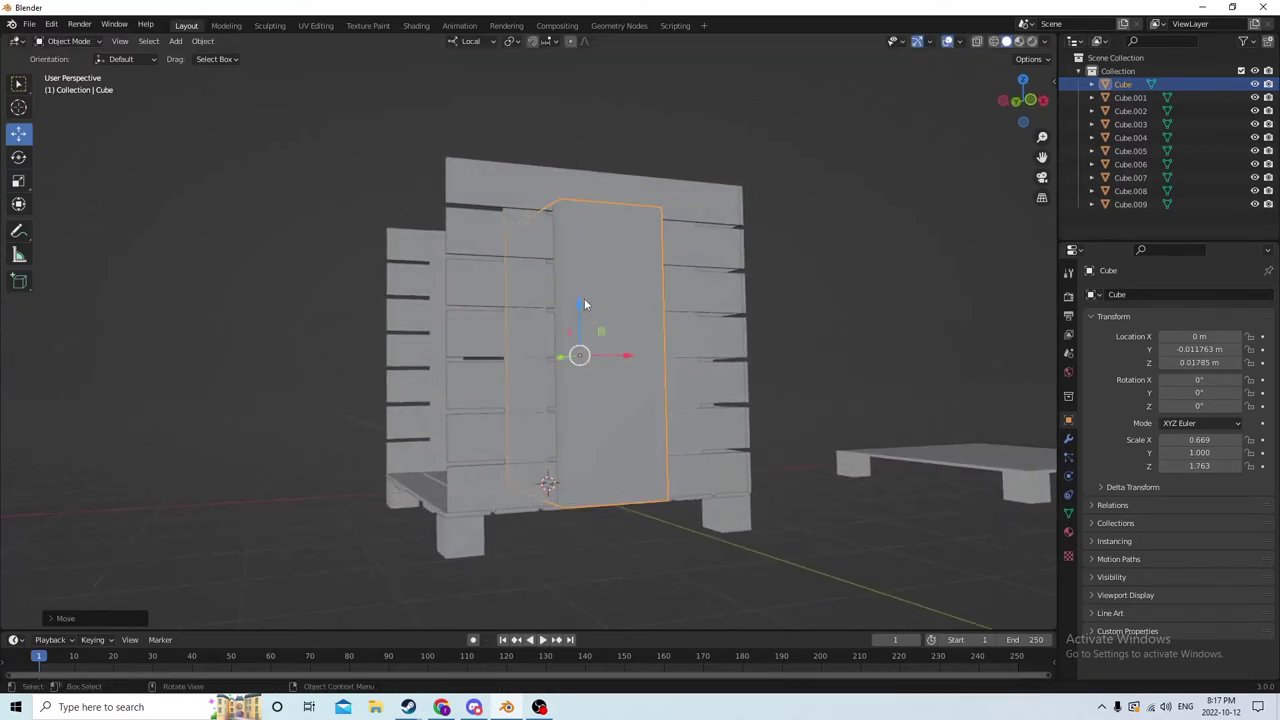
pyautogui.moveTo(584, 298); pyautogui.dragTo(675, 358, button='middle')
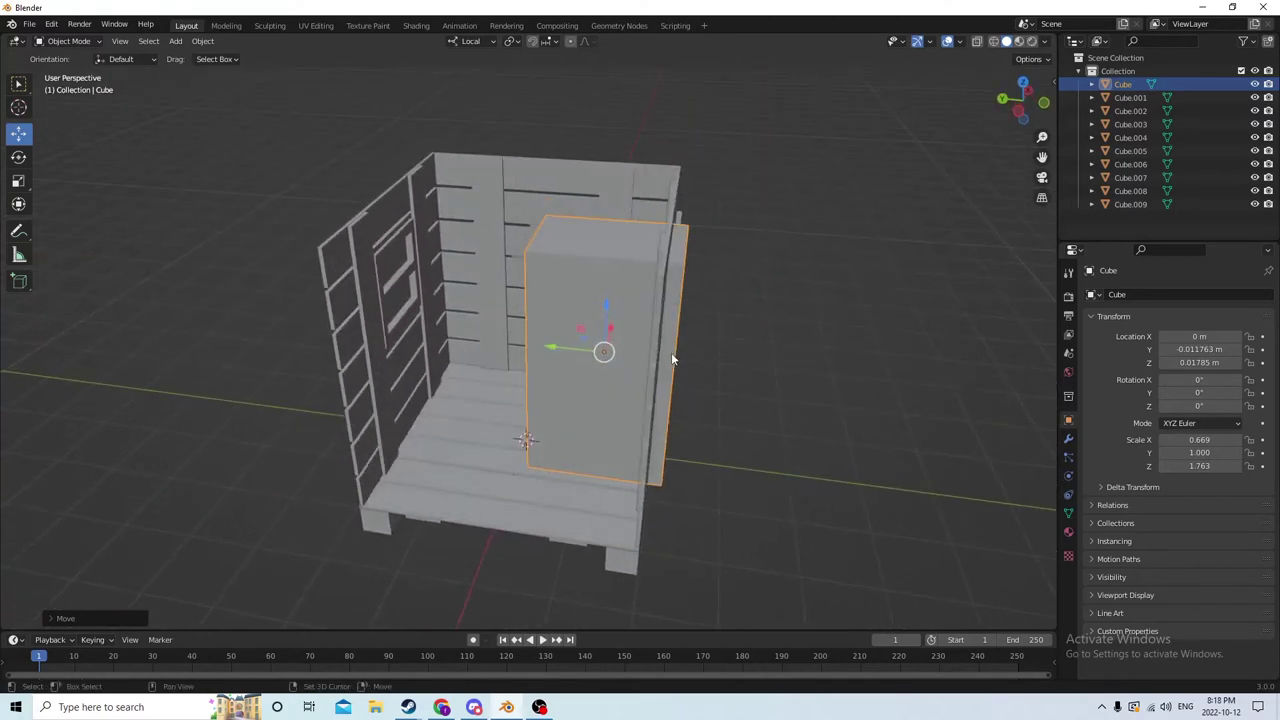
pyautogui.hotkey('shift', 'd')
pyautogui.rightClick(549, 271)
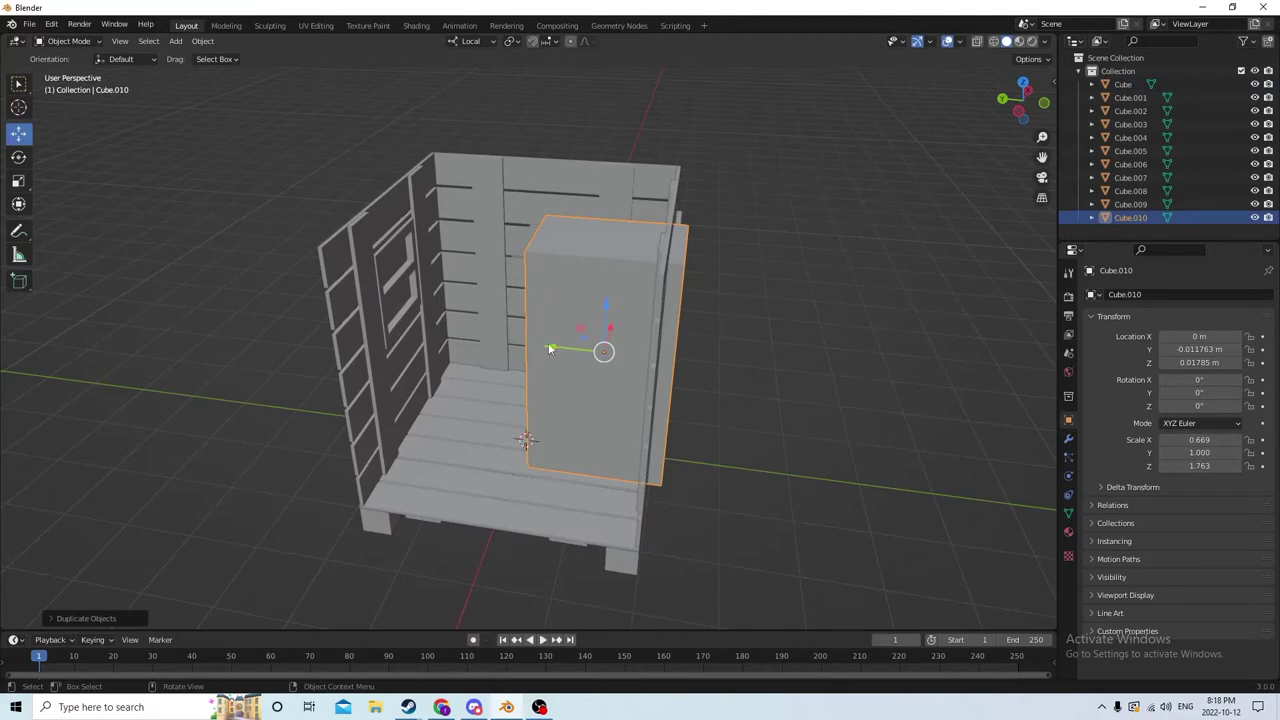
pyautogui.moveTo(549, 348); pyautogui.dragTo(793, 348)
pyautogui.moveTo(793, 348); pyautogui.dragTo(698, 390, button='middle')
pyautogui.moveTo(673, 407); pyautogui.dragTo(820, 440)
pyautogui.scroll(3, 800, 438)
pyautogui.moveTo(796, 436); pyautogui.dragTo(754, 422, button='middle')
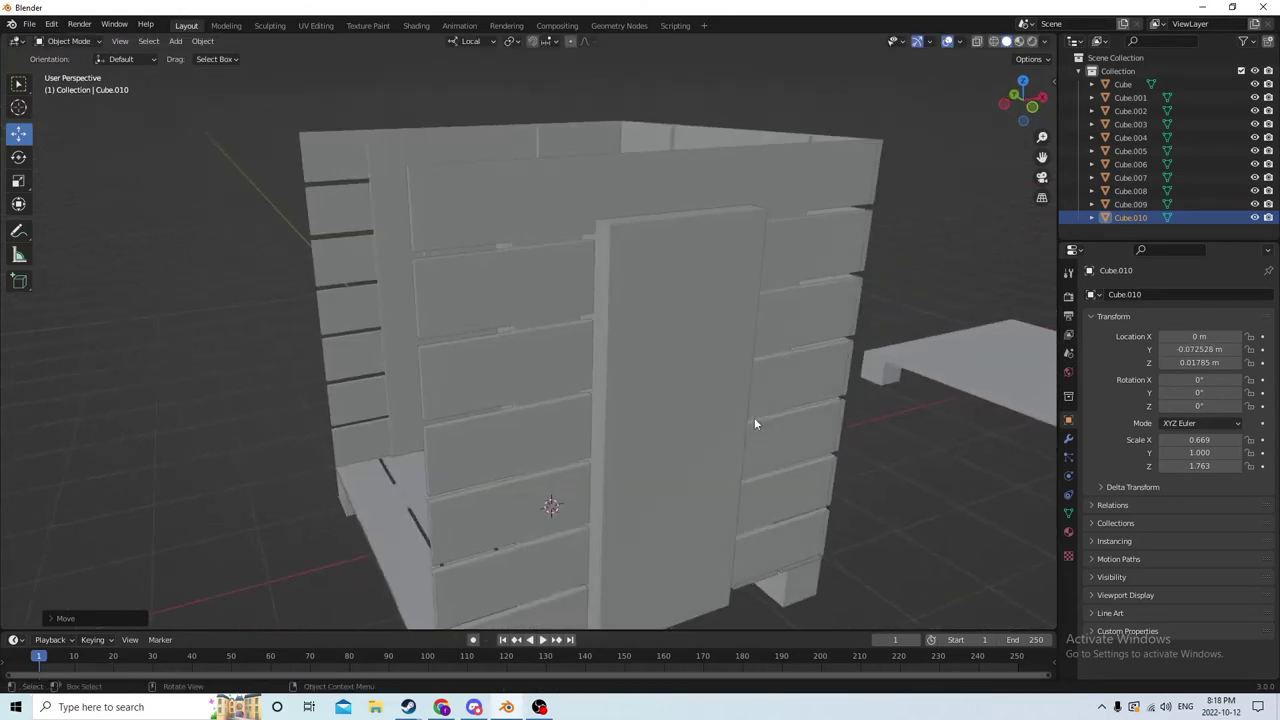
pyautogui.click(665, 410)
pyautogui.moveTo(665, 410)
pyautogui.mouseDown(button='middle')
pyautogui.moveTo(630, 408)
pyautogui.moveTo(656, 402)
pyautogui.mouseUp(button='middle')
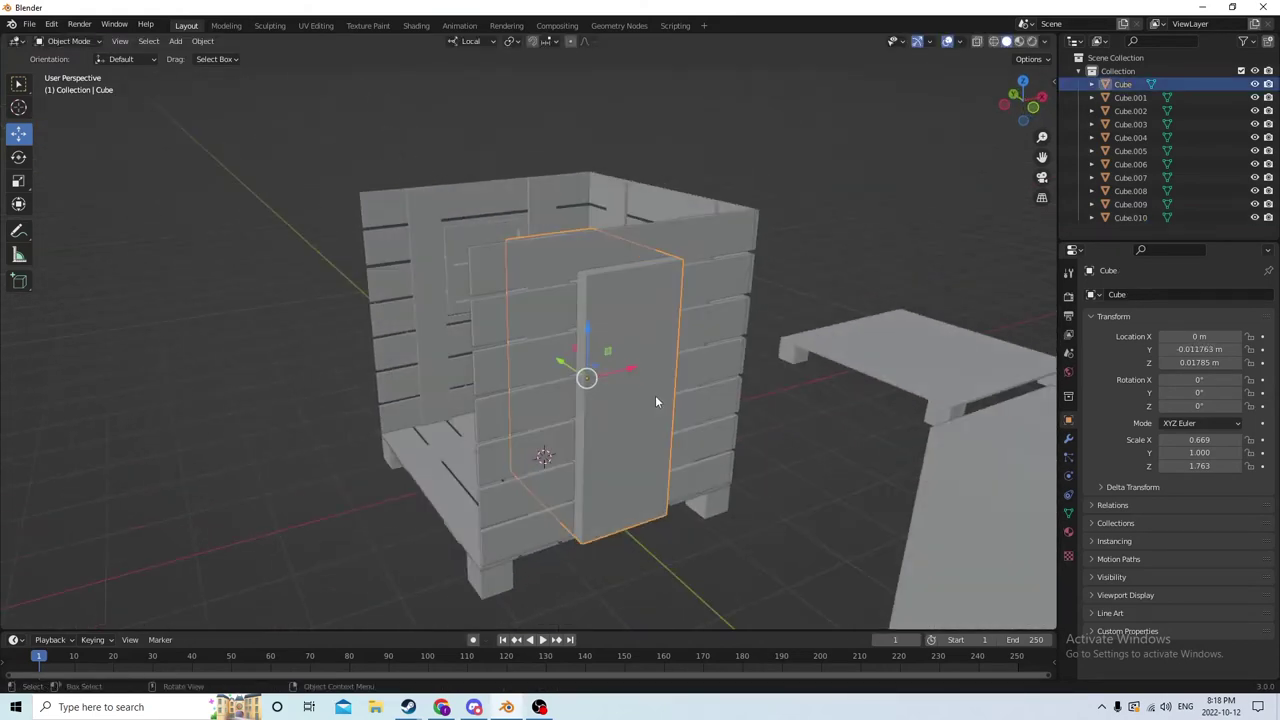
pyautogui.keyDown('shift'); pyautogui.click(538, 400); pyautogui.keyUp('shift')
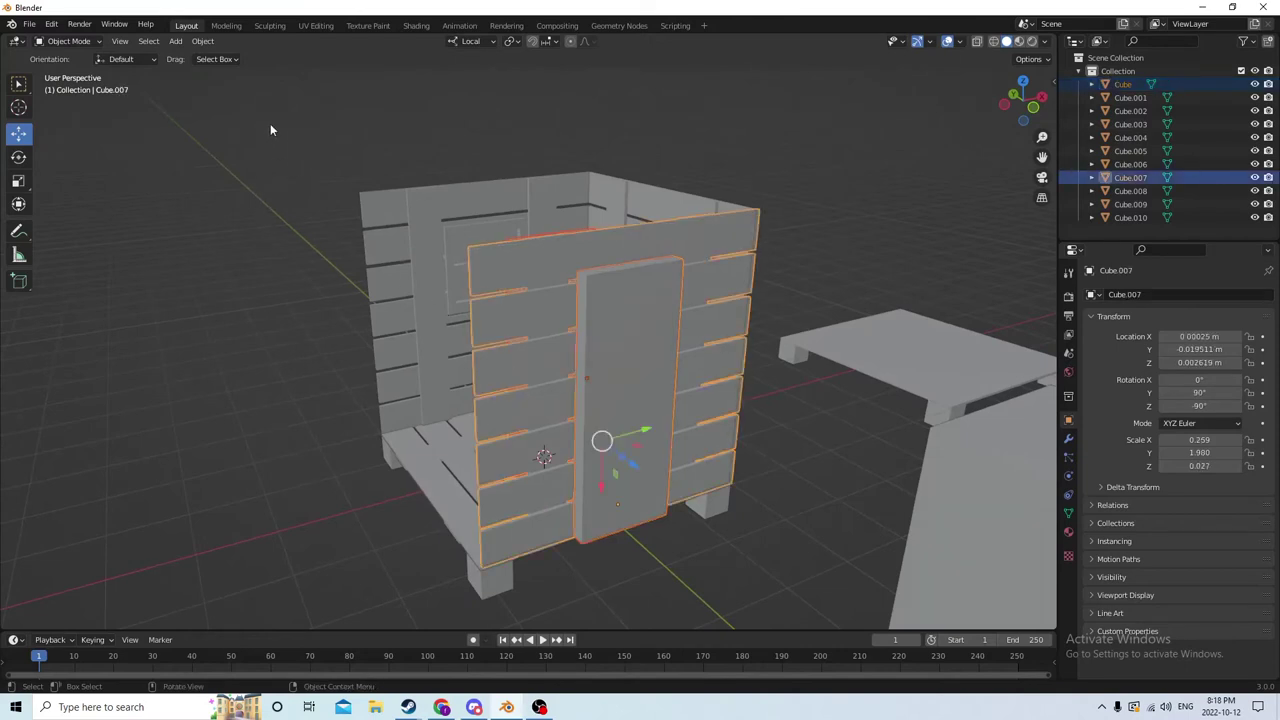
pyautogui.click(202, 42)
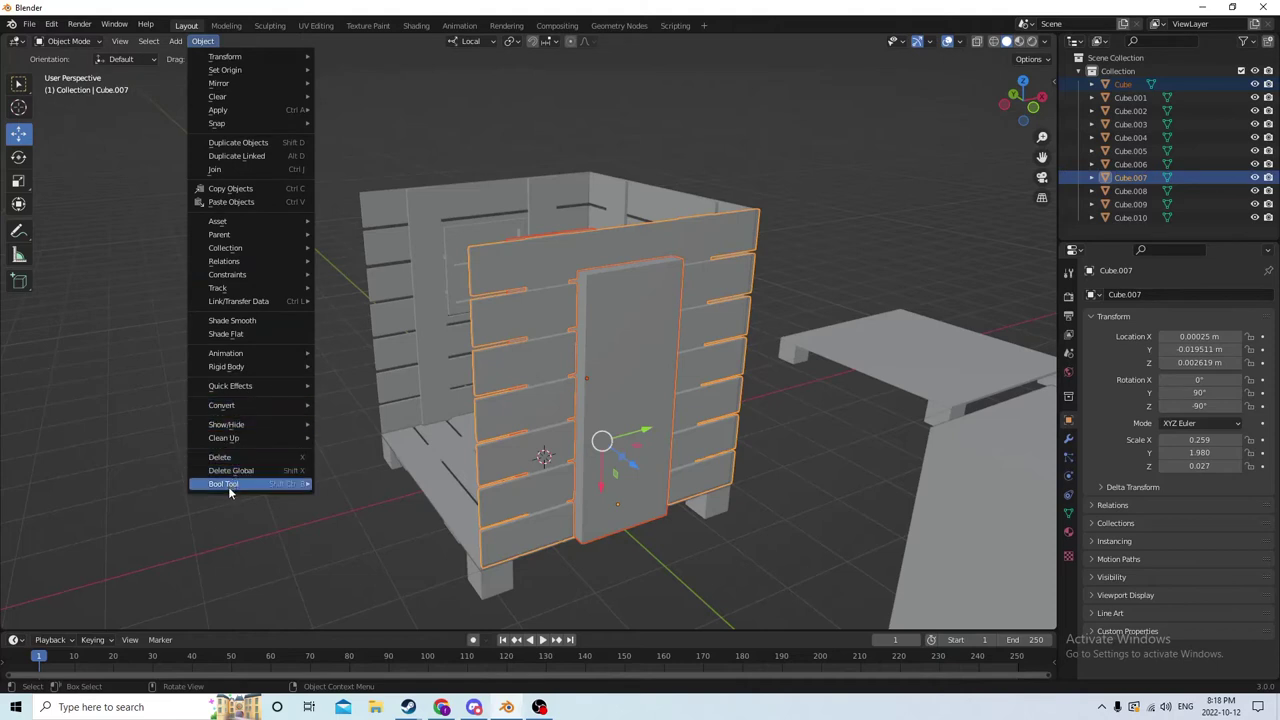
pyautogui.moveTo(228, 486)
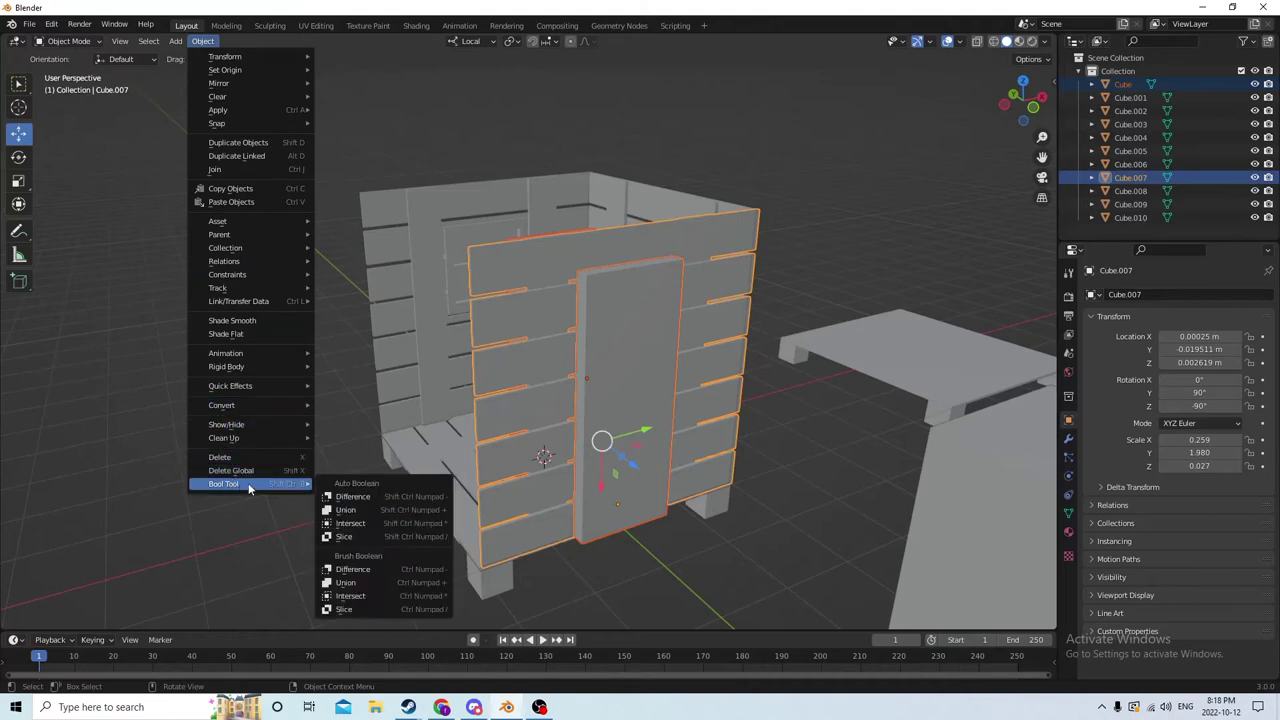
pyautogui.click(352, 497)
pyautogui.moveTo(386, 460); pyautogui.dragTo(503, 445, button='middle')
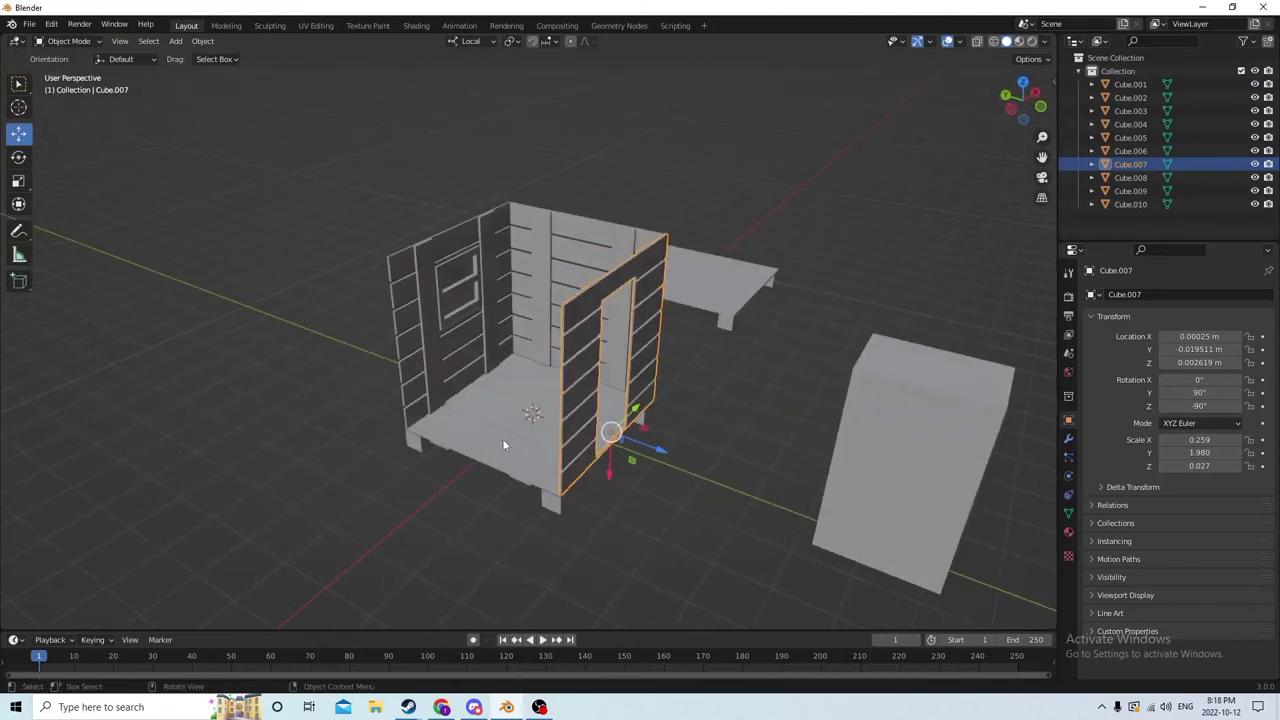
pyautogui.click(716, 490)
# Step: Move the tall block Cube.010 into the crate's door opening
pyautogui.moveTo(714, 484); pyautogui.dragTo(806, 449, button='middle')
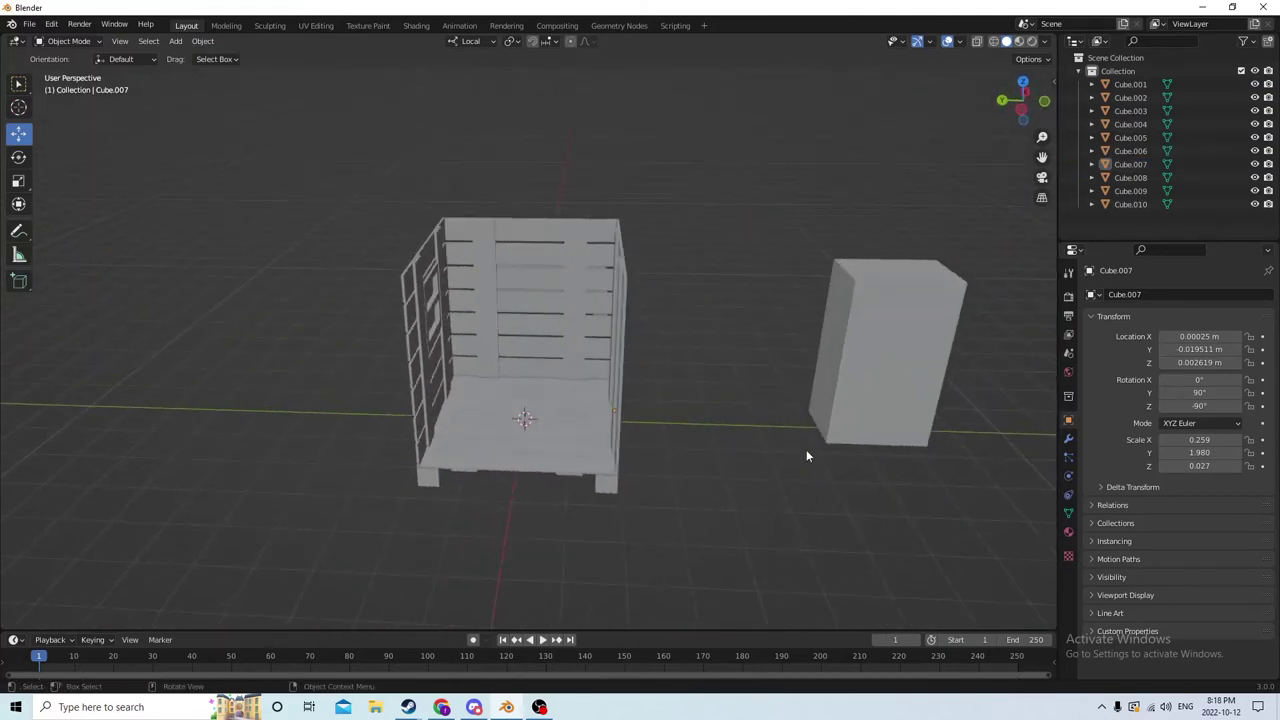
pyautogui.click(860, 402)
pyautogui.moveTo(860, 402); pyautogui.dragTo(808, 404, button='middle')
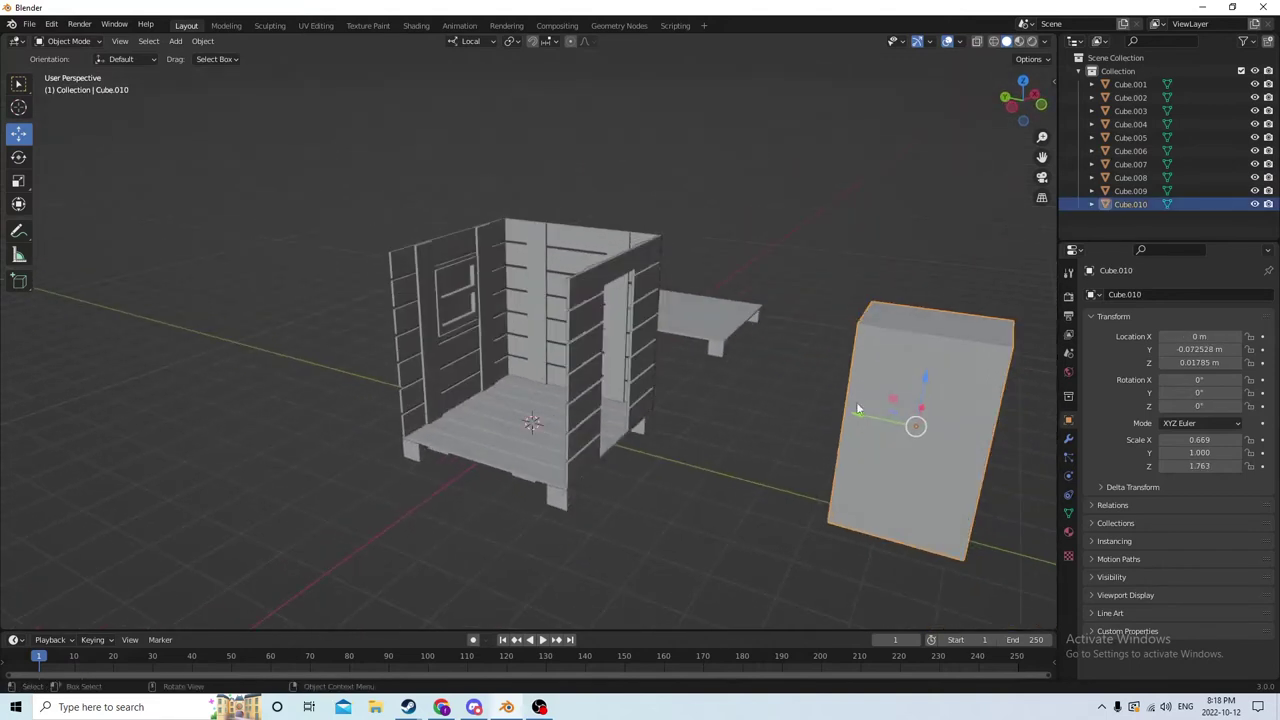
pyautogui.press('g')
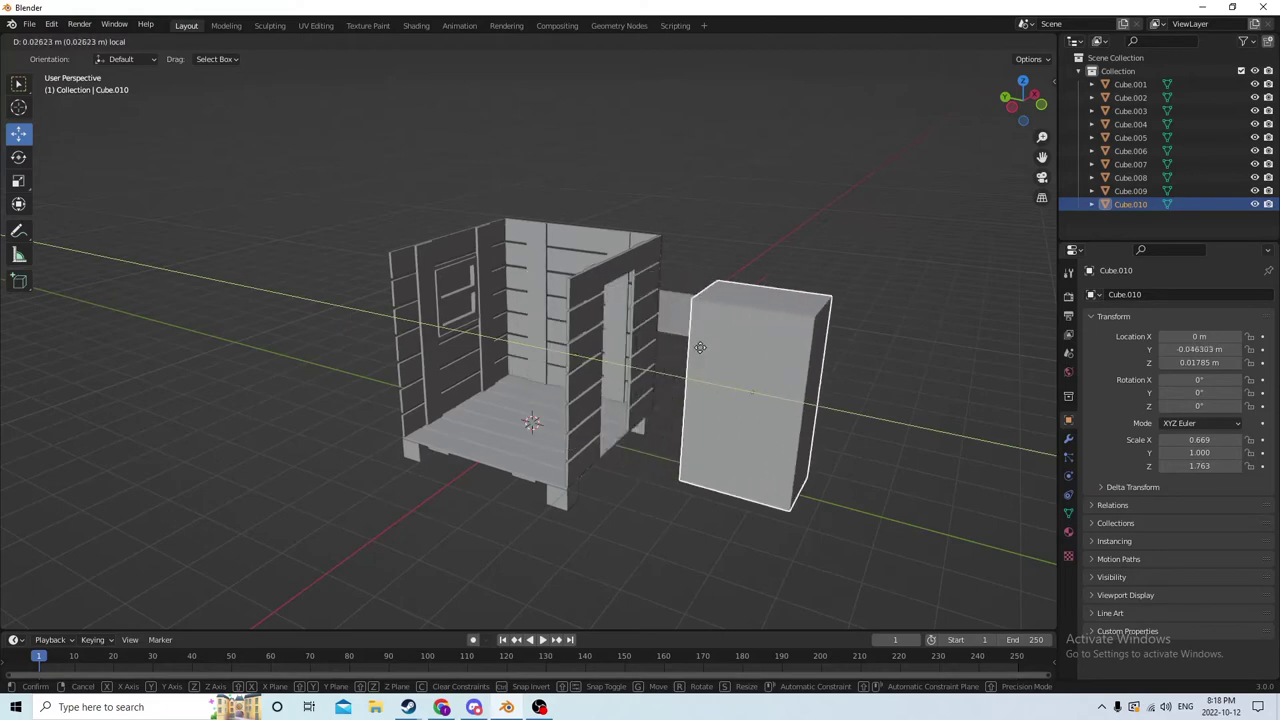
pyautogui.click(565, 338)
pyautogui.moveTo(565, 338); pyautogui.dragTo(545, 373, button='middle')
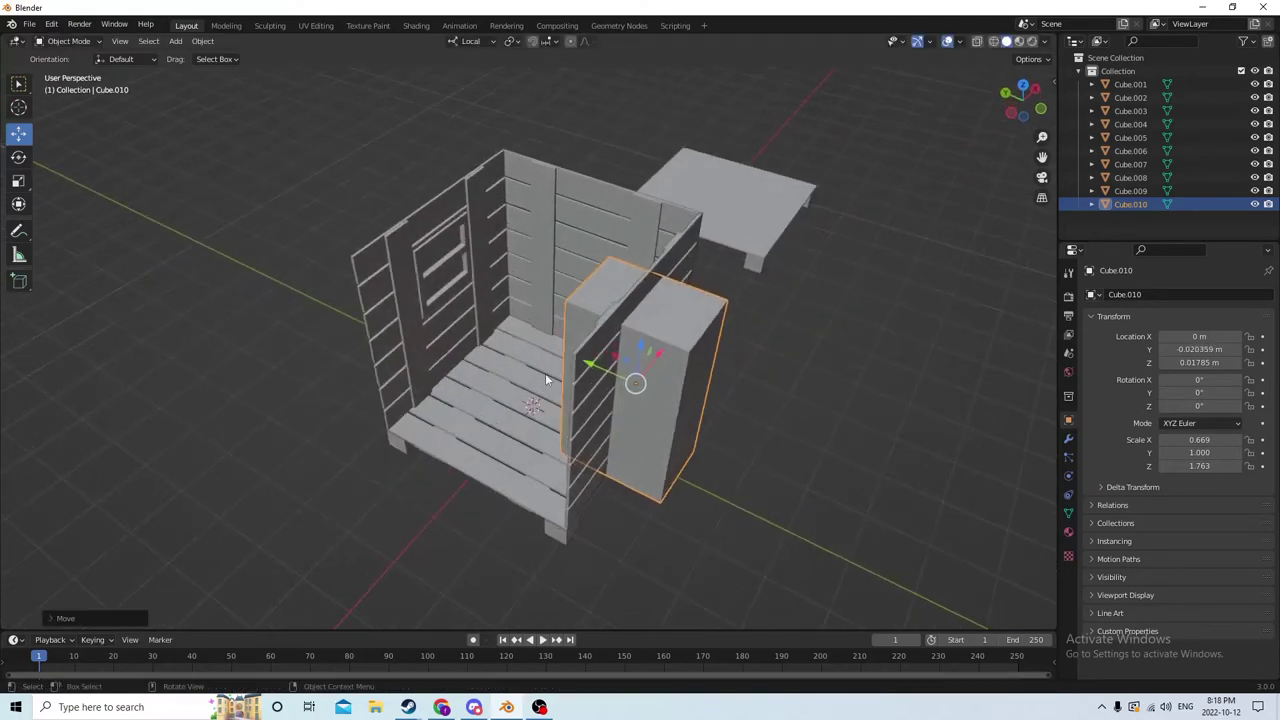
pyautogui.scroll(3, 546, 378)
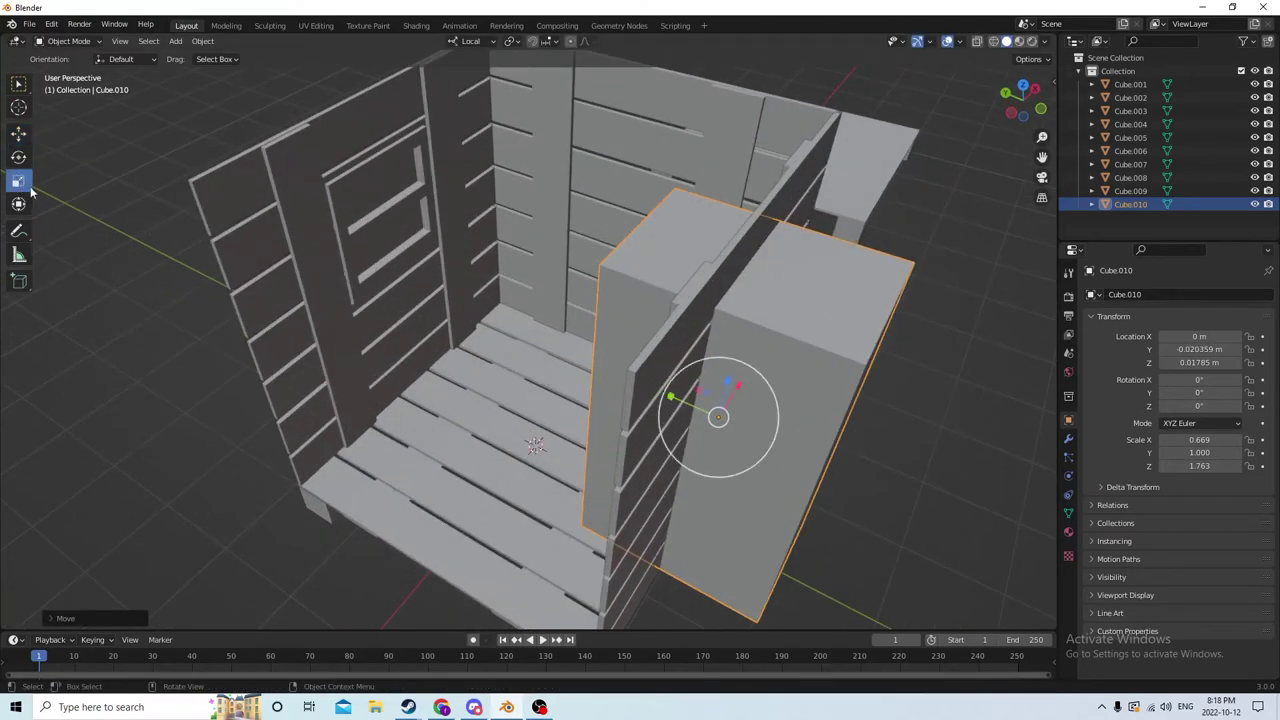
# Step: Flatten the block along Y to a 0.066 scale panel
pyautogui.moveTo(673, 398); pyautogui.dragTo(736, 430)
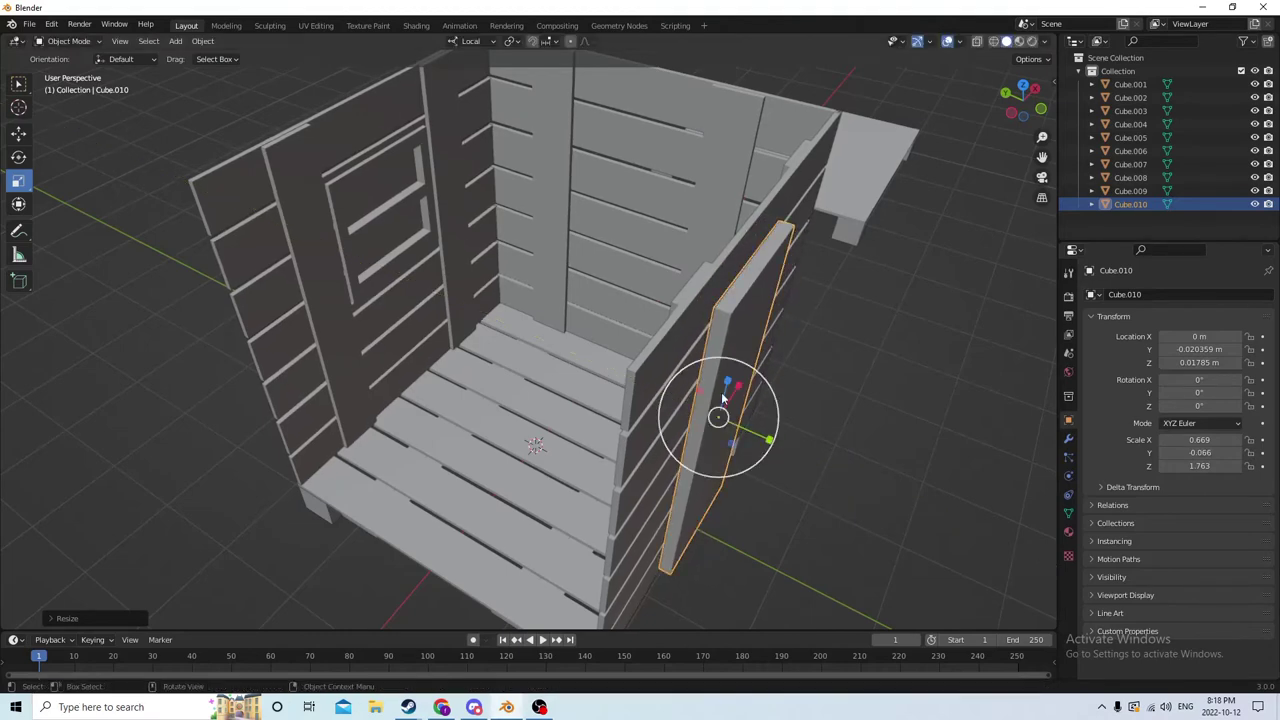
pyautogui.moveTo(736, 430); pyautogui.dragTo(618, 323, button='middle')
pyautogui.moveTo(704, 333); pyautogui.dragTo(740, 366, button='middle')
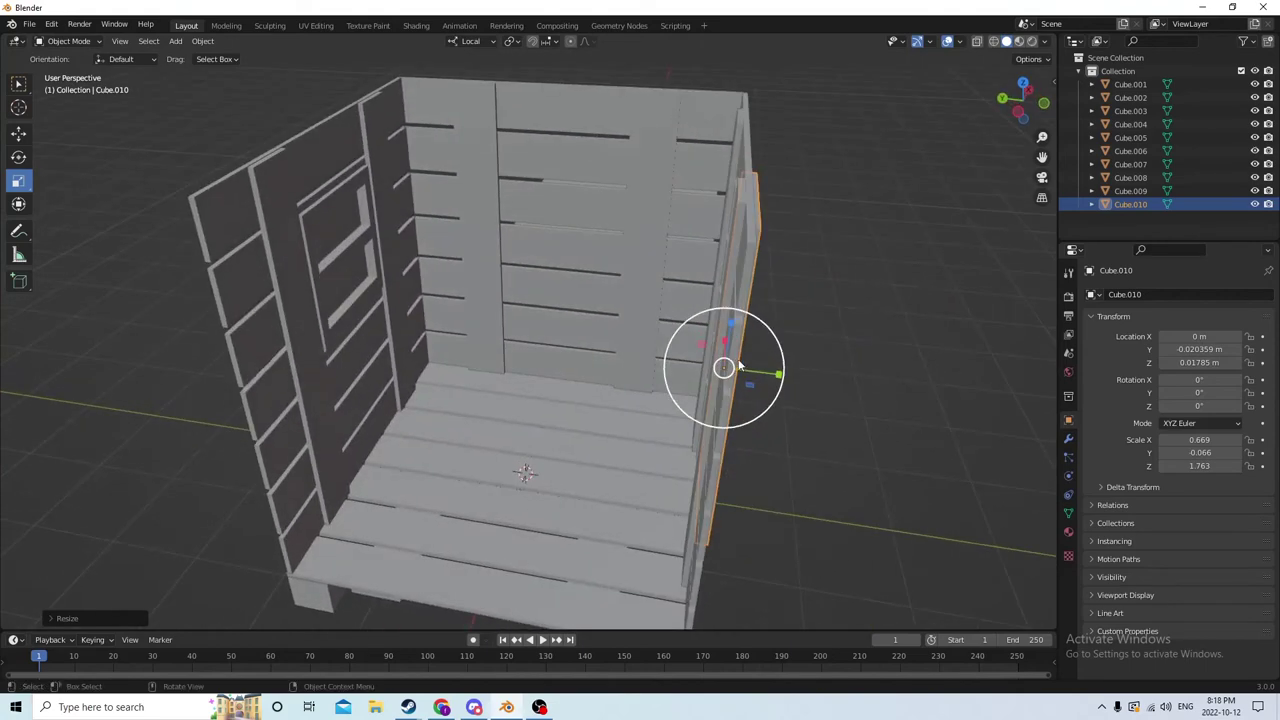
# Step: Align the door panel along Y into the doorway at Y -0.019547 m
pyautogui.click(17, 133)
pyautogui.moveTo(570, 290); pyautogui.dragTo(607, 296, button='middle')
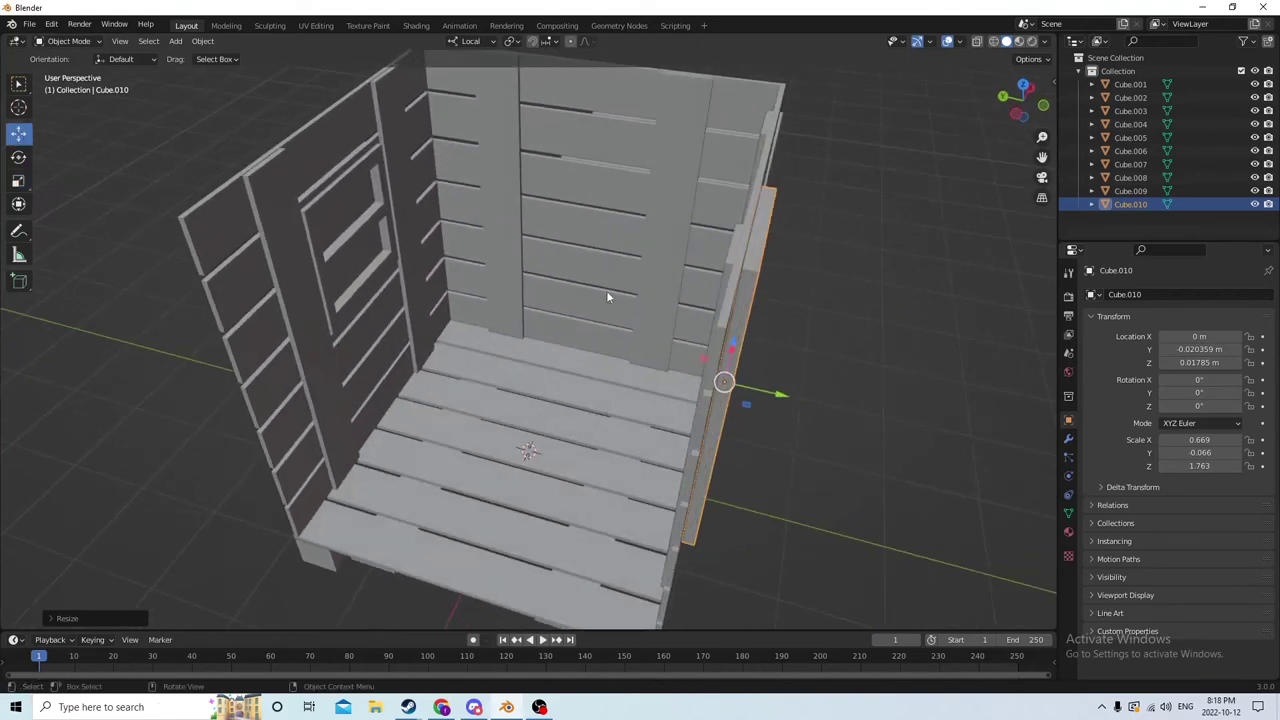
pyautogui.moveTo(771, 395); pyautogui.dragTo(767, 391)
pyautogui.press('KP_Decimal')
pyautogui.moveTo(767, 391)
pyautogui.mouseDown(button='middle')
pyautogui.moveTo(661, 336)
pyautogui.moveTo(636, 306)
pyautogui.moveTo(688, 322)
pyautogui.moveTo(638, 294)
pyautogui.moveTo(748, 342)
pyautogui.moveTo(762, 360)
pyautogui.moveTo(738, 370)
pyautogui.moveTo(748, 408)
pyautogui.mouseUp(button='middle')
pyautogui.scroll(3, 738, 372)
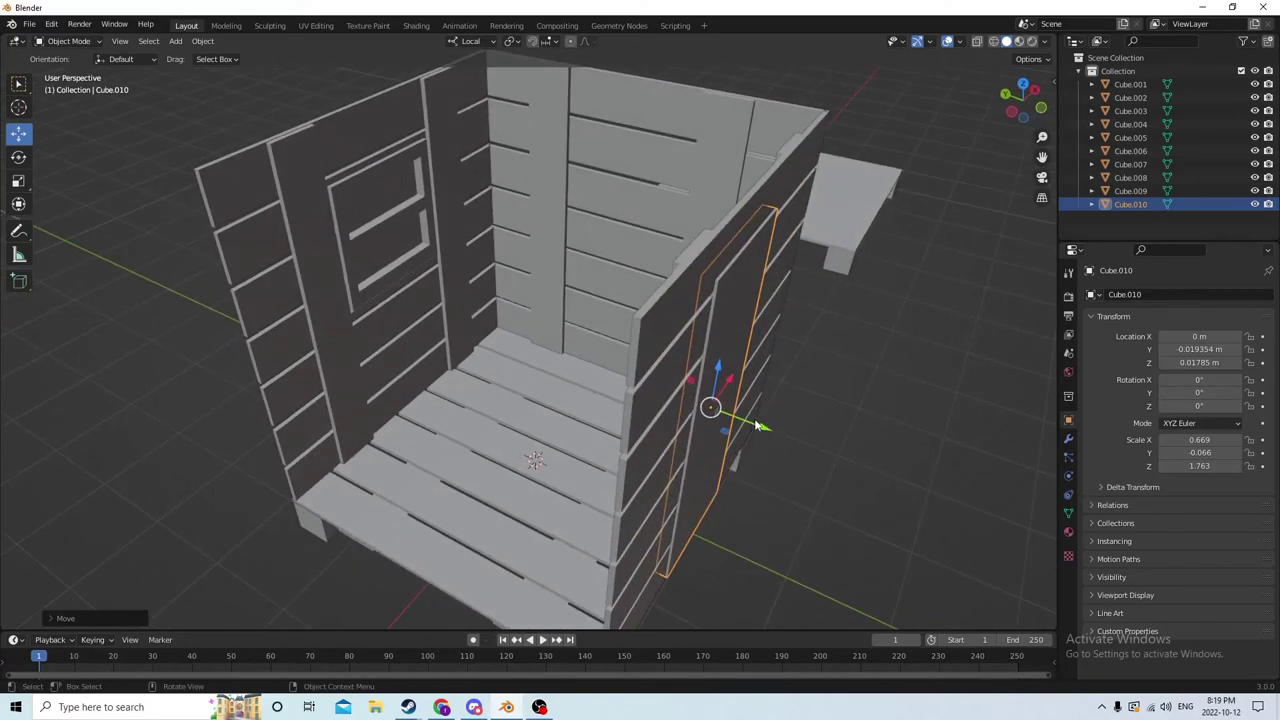
pyautogui.moveTo(757, 426); pyautogui.dragTo(760, 429)
pyautogui.moveTo(760, 429); pyautogui.dragTo(649, 407, button='middle')
pyautogui.scroll(-5, 750, 409)
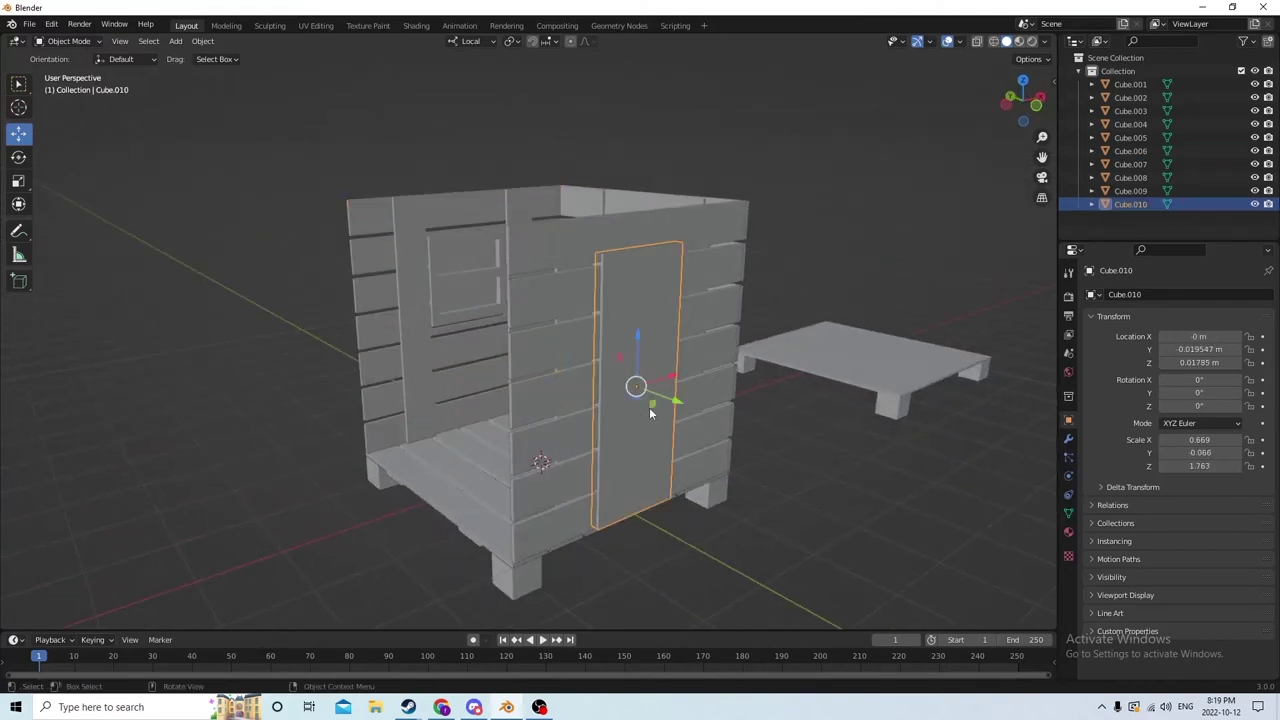
# Step: Duplicate the door panel in place and scale the copy to 0.509 × 0.103 × 0.298
pyautogui.hotkey('shift', 'd')
pyautogui.rightClick(738, 355)
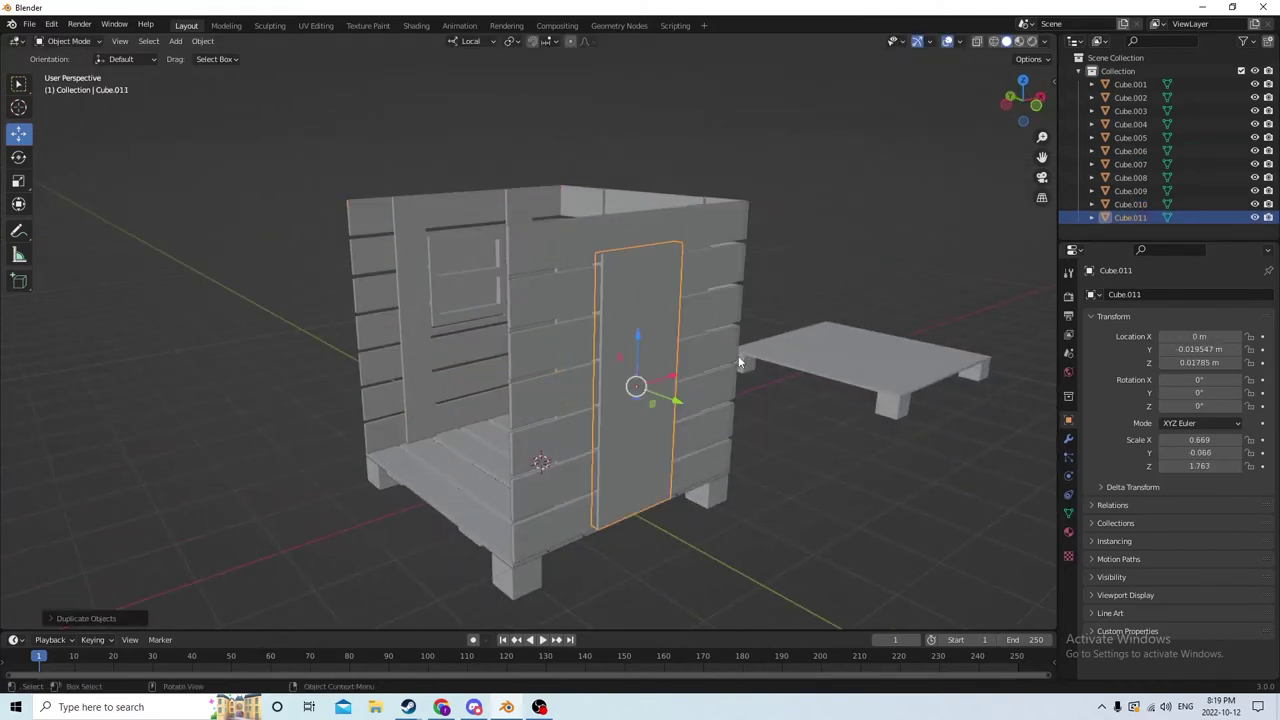
pyautogui.moveTo(738, 355); pyautogui.dragTo(744, 322, button='middle')
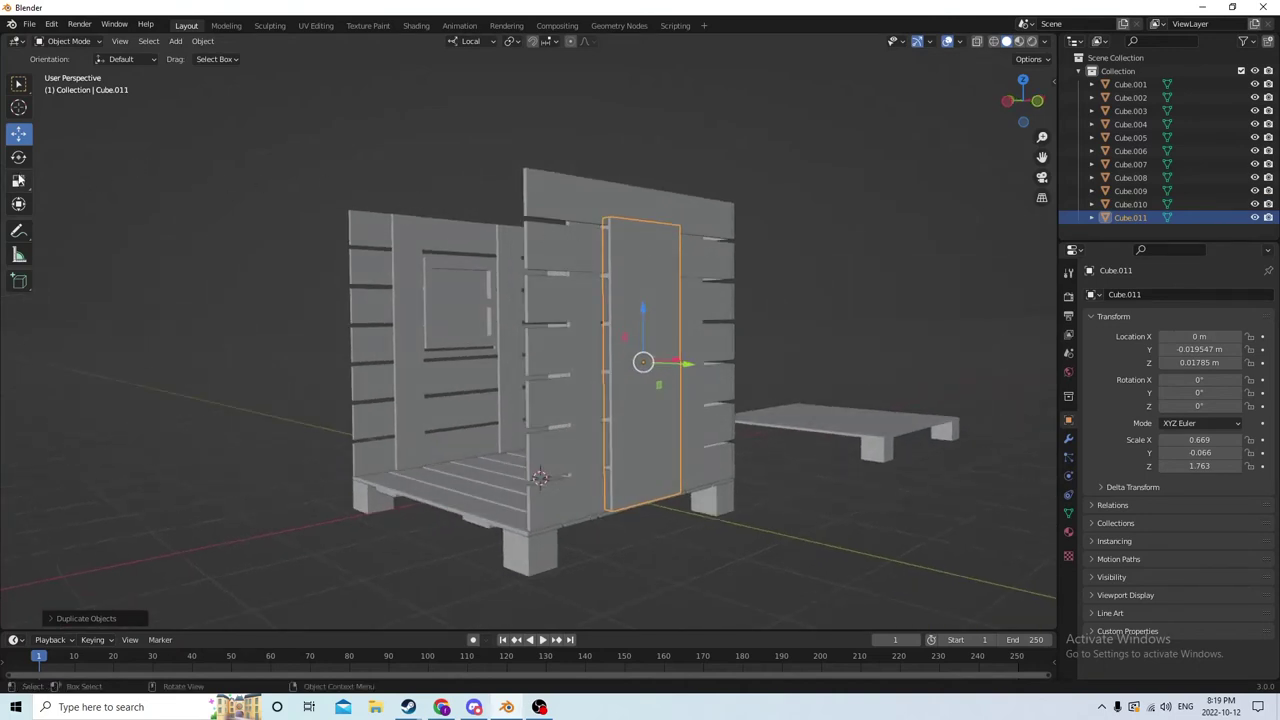
pyautogui.click(18, 180)
pyautogui.moveTo(240, 225); pyautogui.dragTo(633, 349, button='middle')
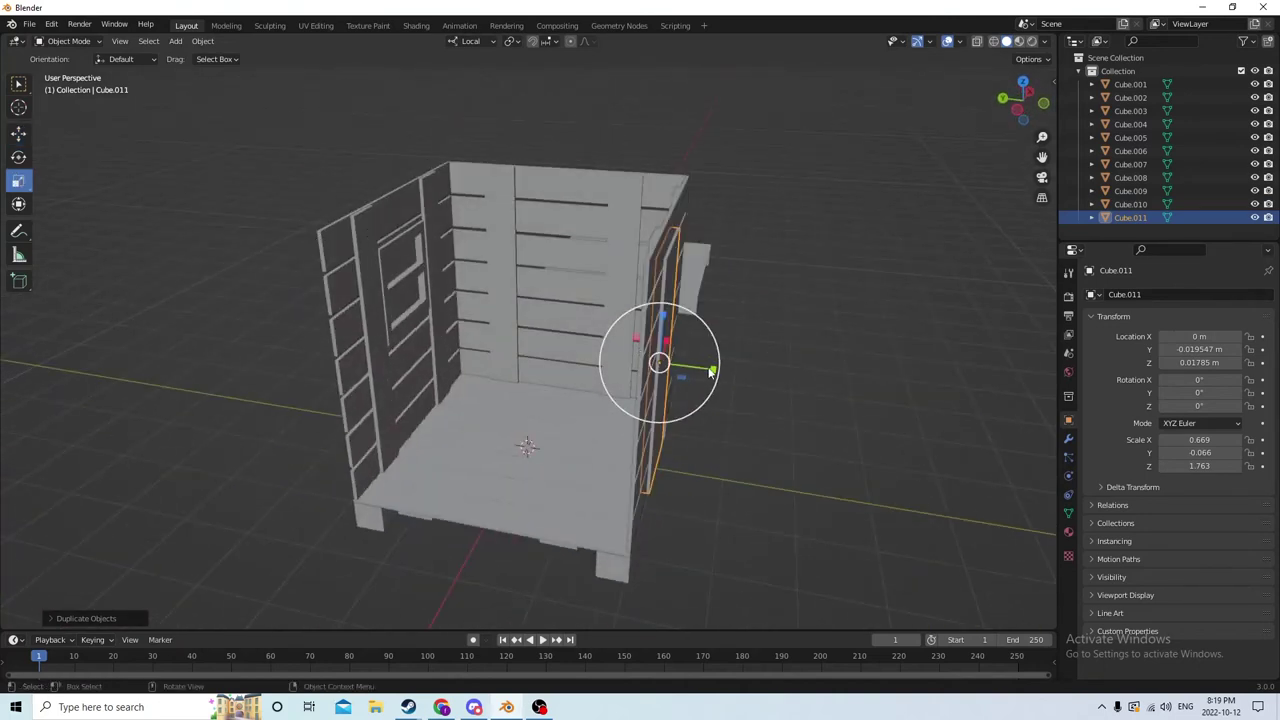
pyautogui.moveTo(710, 372); pyautogui.dragTo(745, 375)
pyautogui.moveTo(745, 375); pyautogui.dragTo(608, 346, button='middle')
pyautogui.moveTo(613, 352); pyautogui.dragTo(648, 397)
pyautogui.moveTo(616, 355); pyautogui.dragTo(617, 380)
pyautogui.moveTo(617, 380); pyautogui.dragTo(606, 347, button='middle')
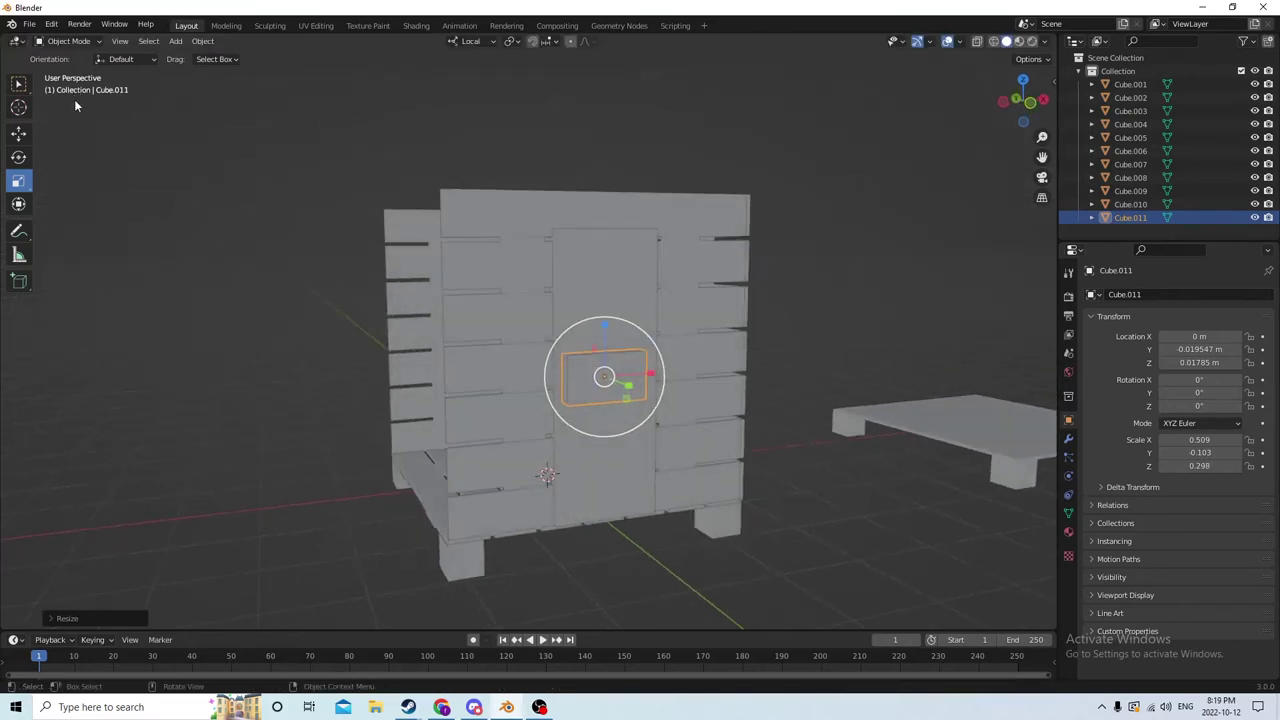
# Step: Raise the small block Cube.011 near the door's top at Z 0.029634 m
pyautogui.click(19, 134)
pyautogui.moveTo(206, 174); pyautogui.dragTo(624, 316, button='middle')
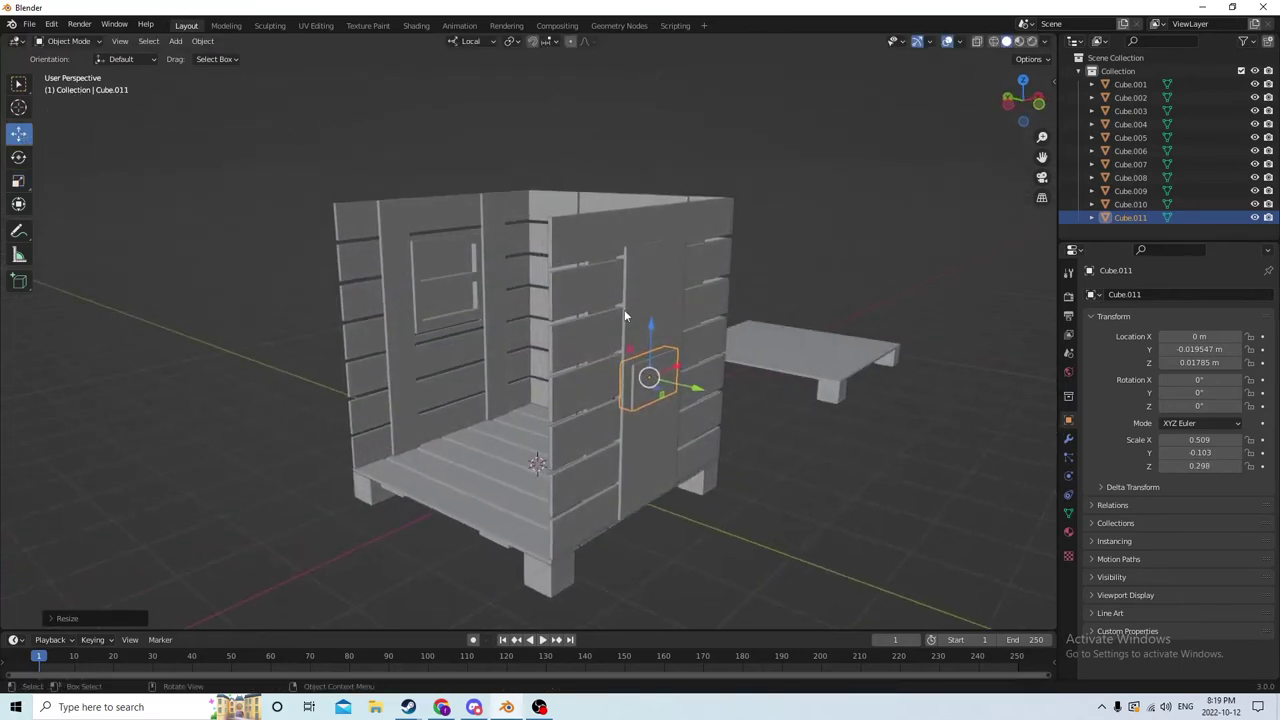
pyautogui.moveTo(650, 330); pyautogui.dragTo(634, 242)
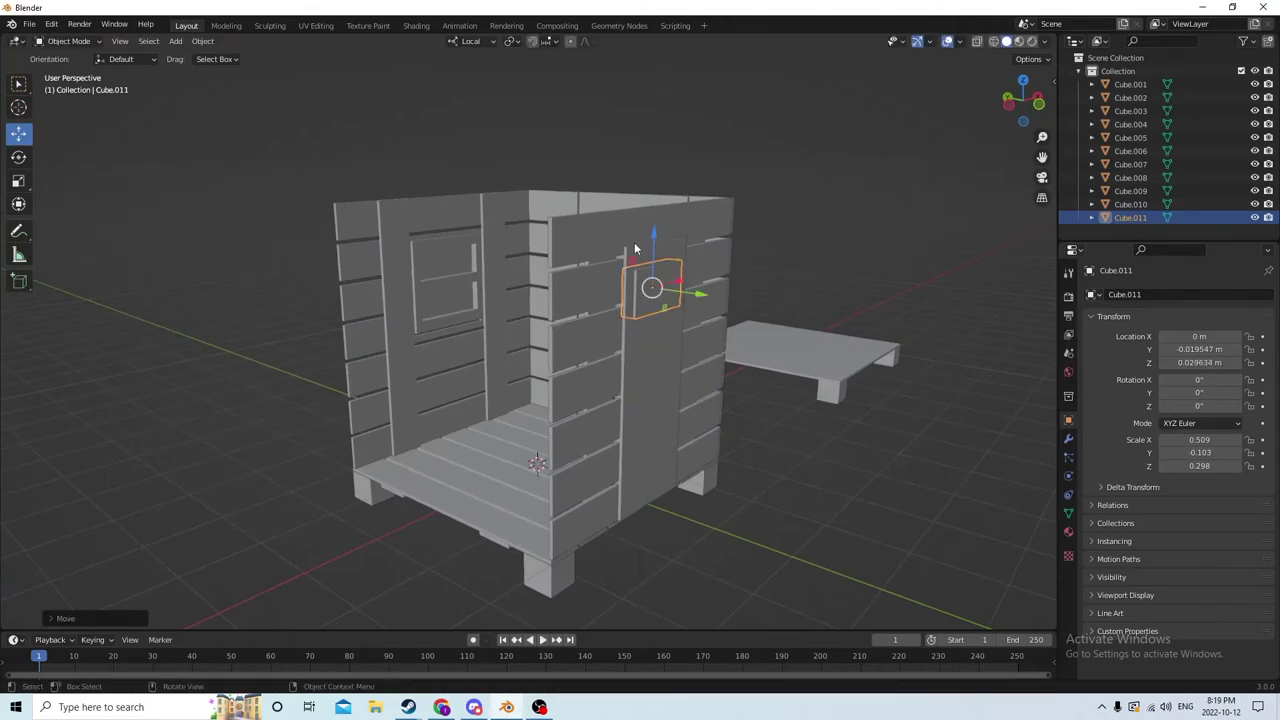
pyautogui.moveTo(634, 242)
pyautogui.mouseDown(button='middle')
pyautogui.moveTo(600, 291)
pyautogui.moveTo(643, 309)
pyautogui.moveTo(700, 308)
pyautogui.moveTo(688, 278)
pyautogui.moveTo(620, 229)
pyautogui.mouseUp(button='middle')
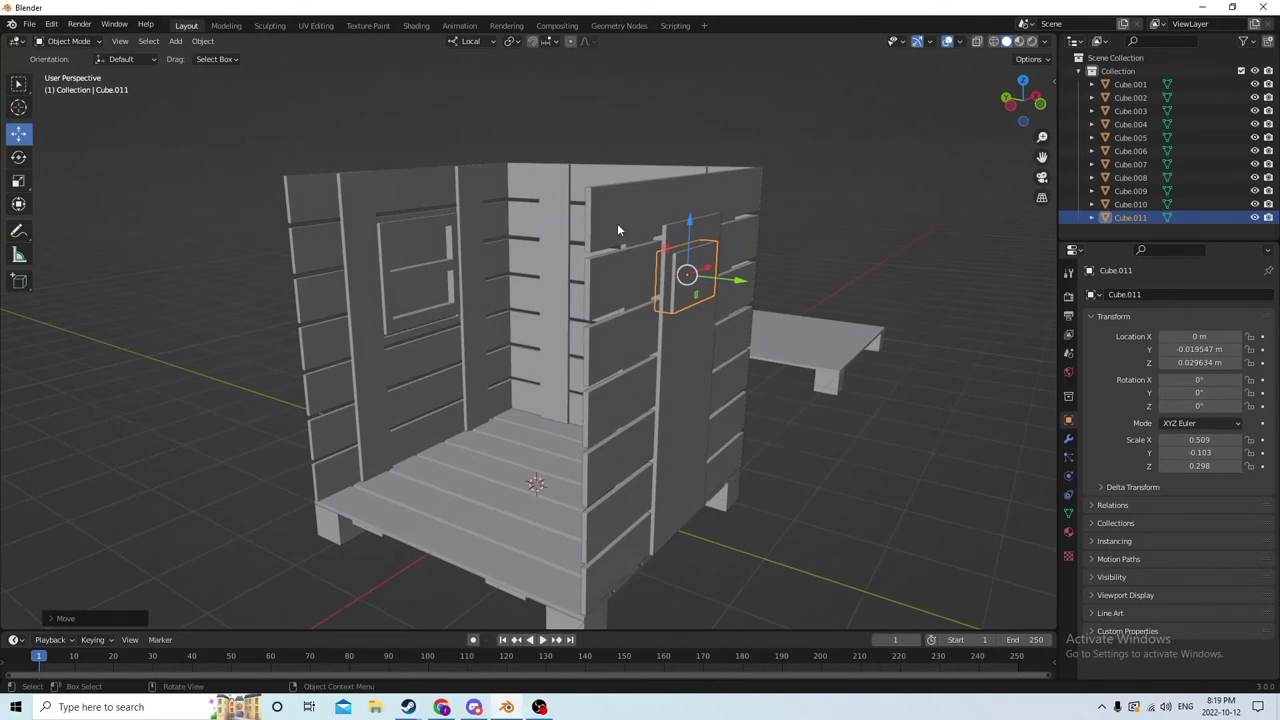
pyautogui.moveTo(673, 298); pyautogui.dragTo(564, 228, button='middle')
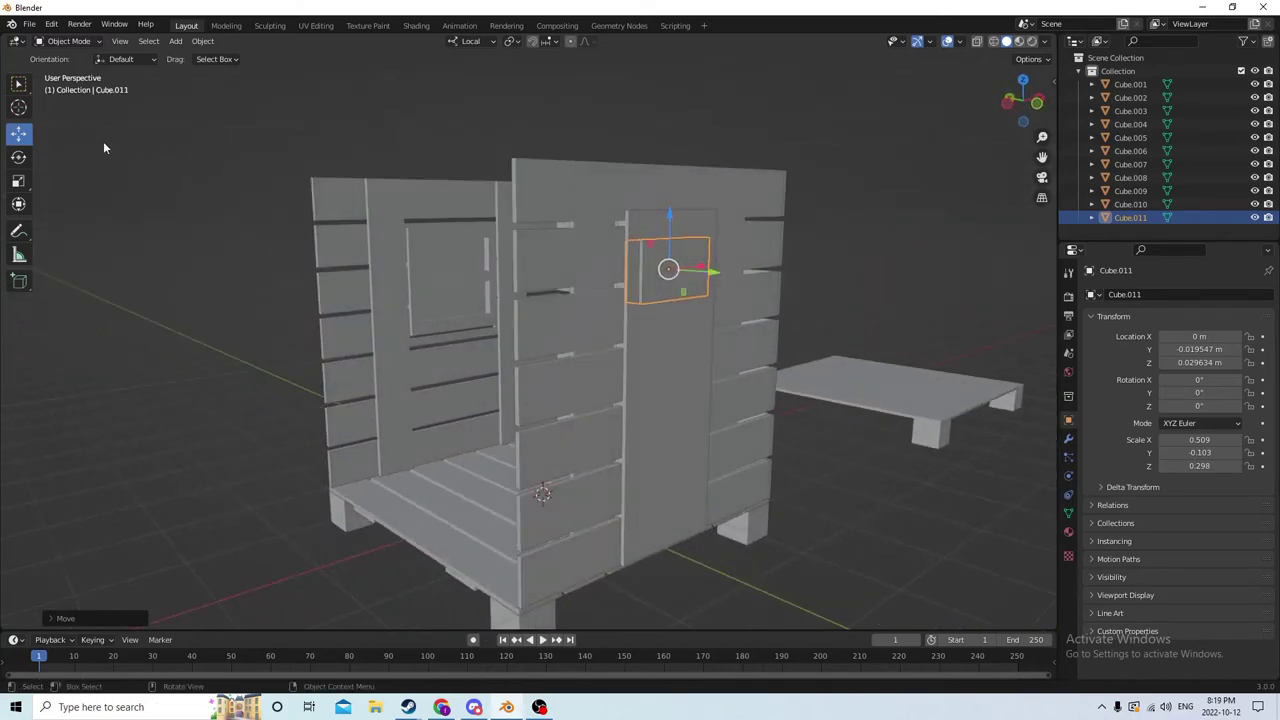
# Step: In front view, select window block Cube.011 and lower it slightly along Z
pyautogui.click(17, 180)
pyautogui.press('KP_1')
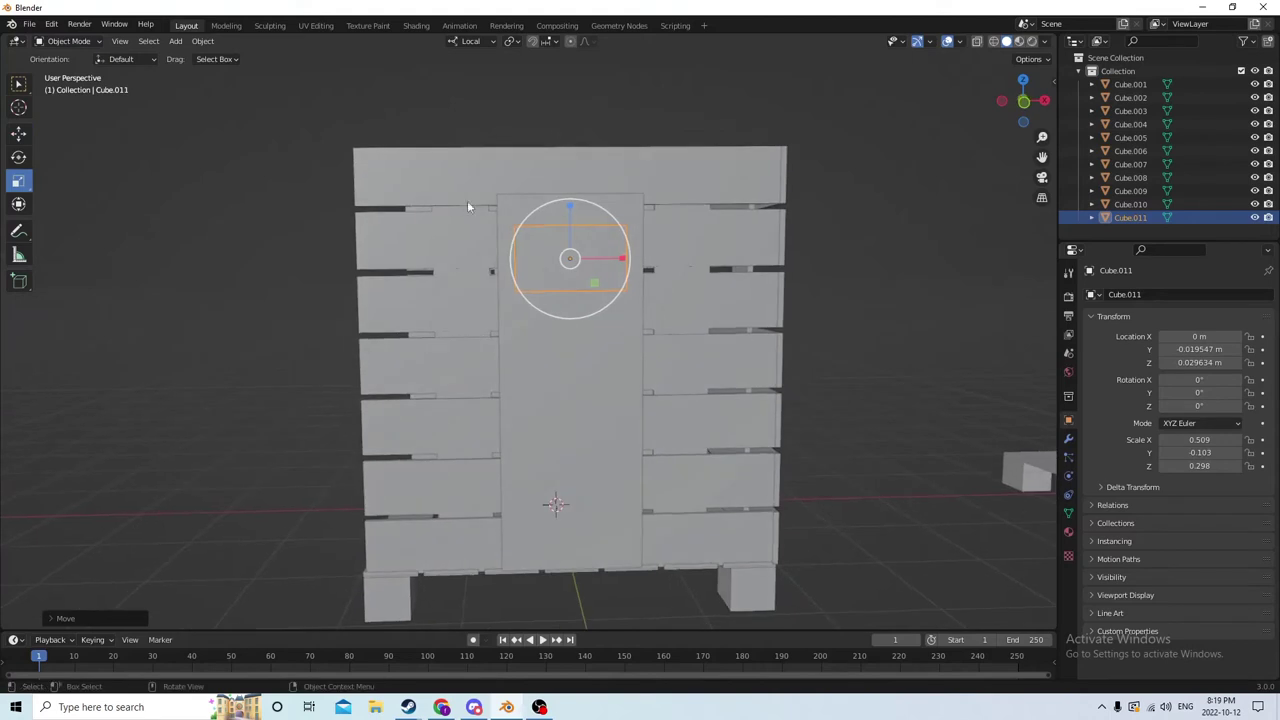
pyautogui.click(548, 267)
pyautogui.click(567, 254)
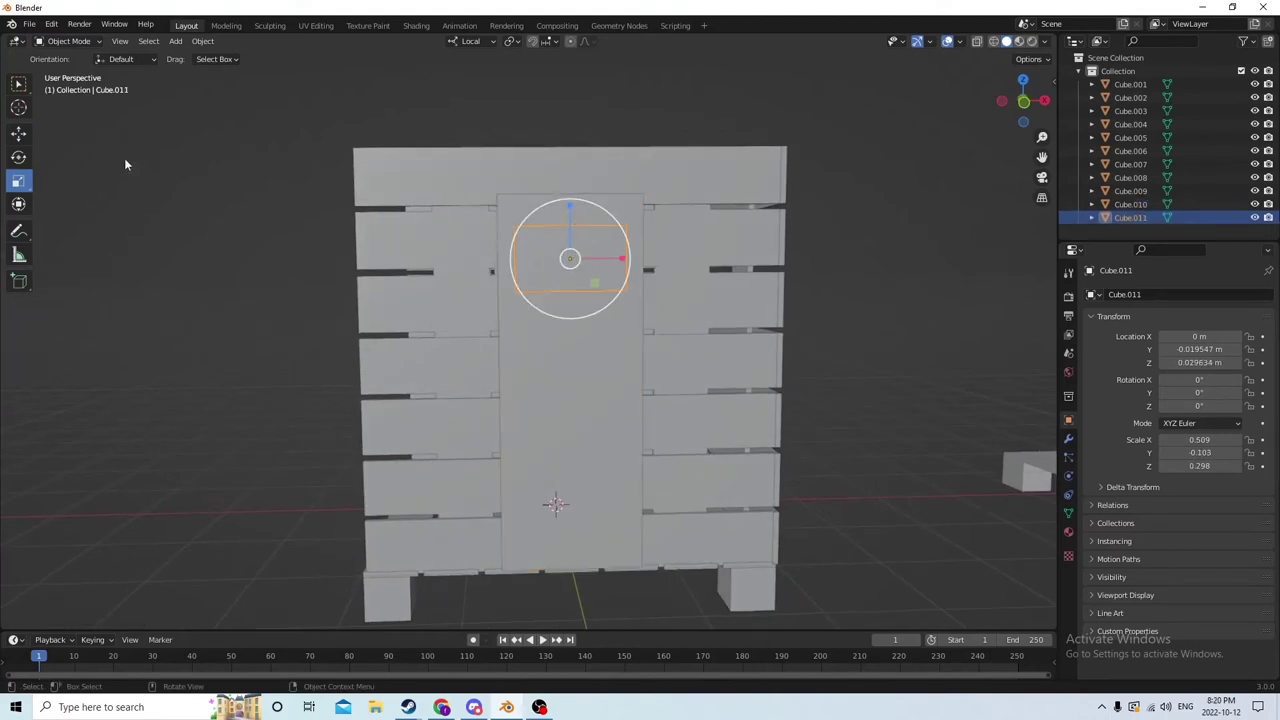
pyautogui.click(19, 134)
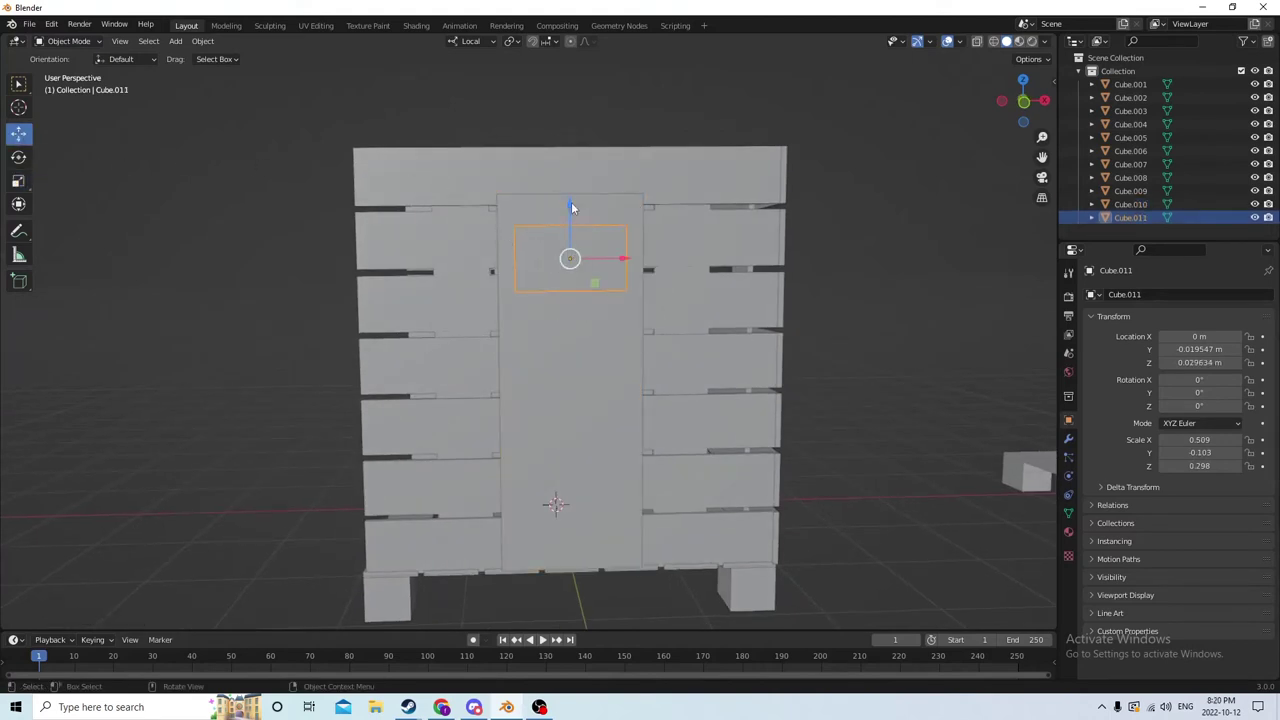
pyautogui.moveTo(571, 202); pyautogui.dragTo(572, 232)
pyautogui.moveTo(572, 232); pyautogui.dragTo(648, 278, button='middle')
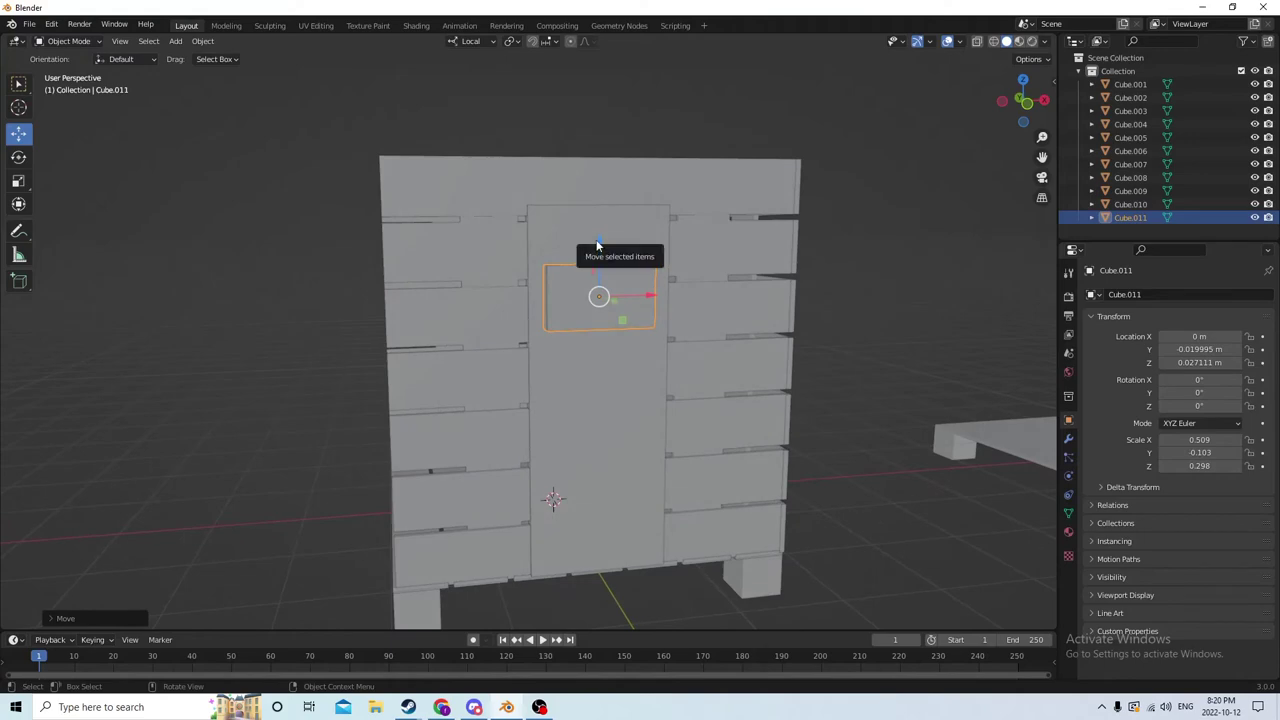
# Step: Raise the block slightly to settle at Z 0.028226 m, then reselect it
pyautogui.moveTo(598, 245); pyautogui.dragTo(594, 223)
pyautogui.moveTo(594, 223); pyautogui.dragTo(668, 261, button='middle')
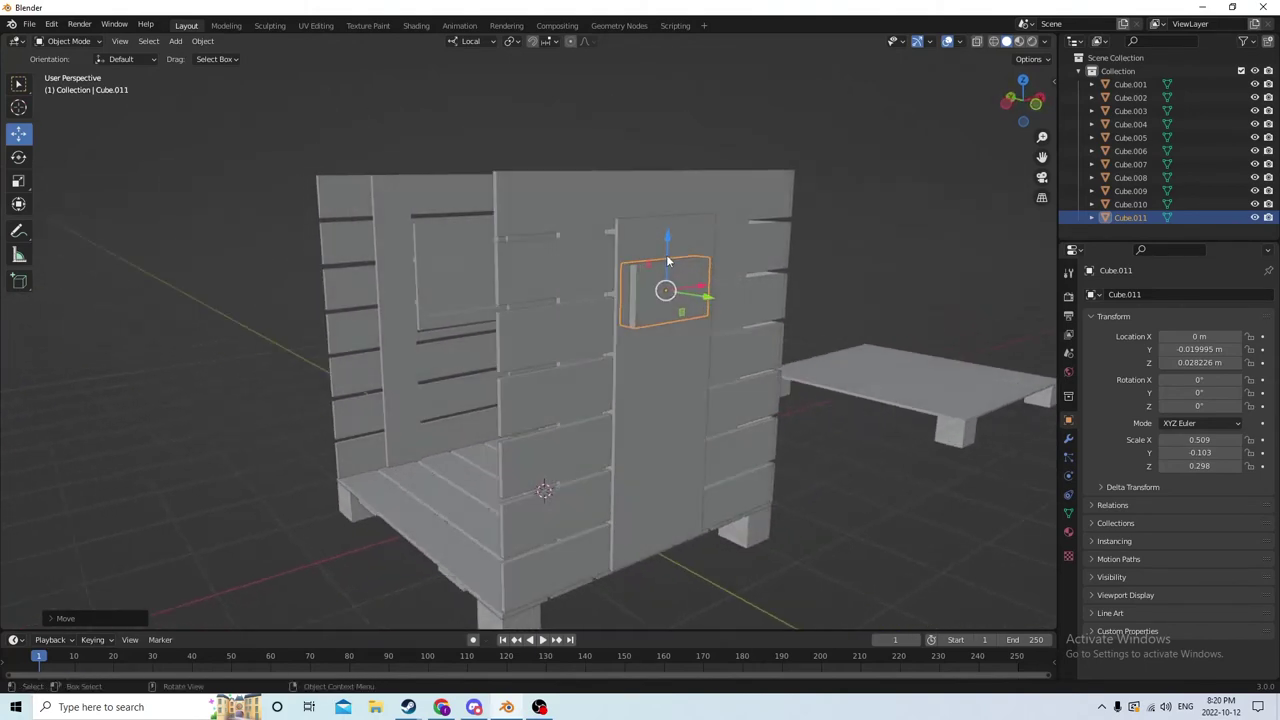
pyautogui.click(691, 280)
pyautogui.click(668, 287)
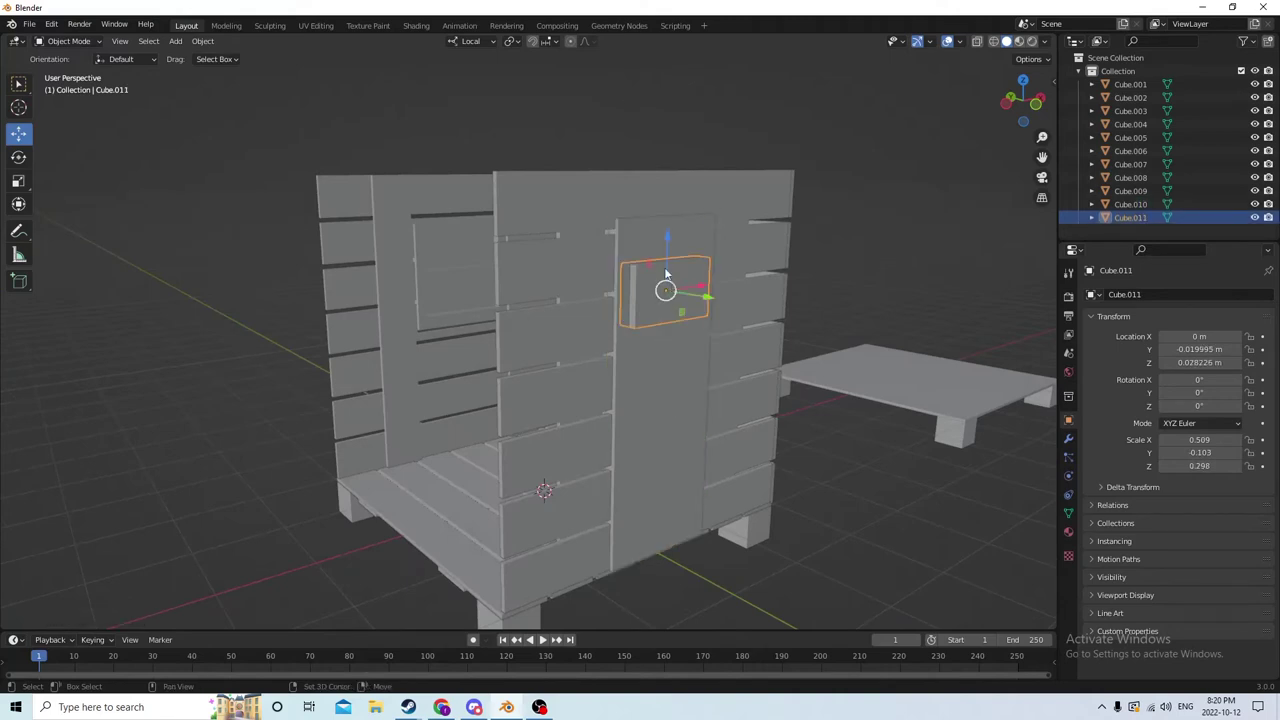
pyautogui.click(682, 243)
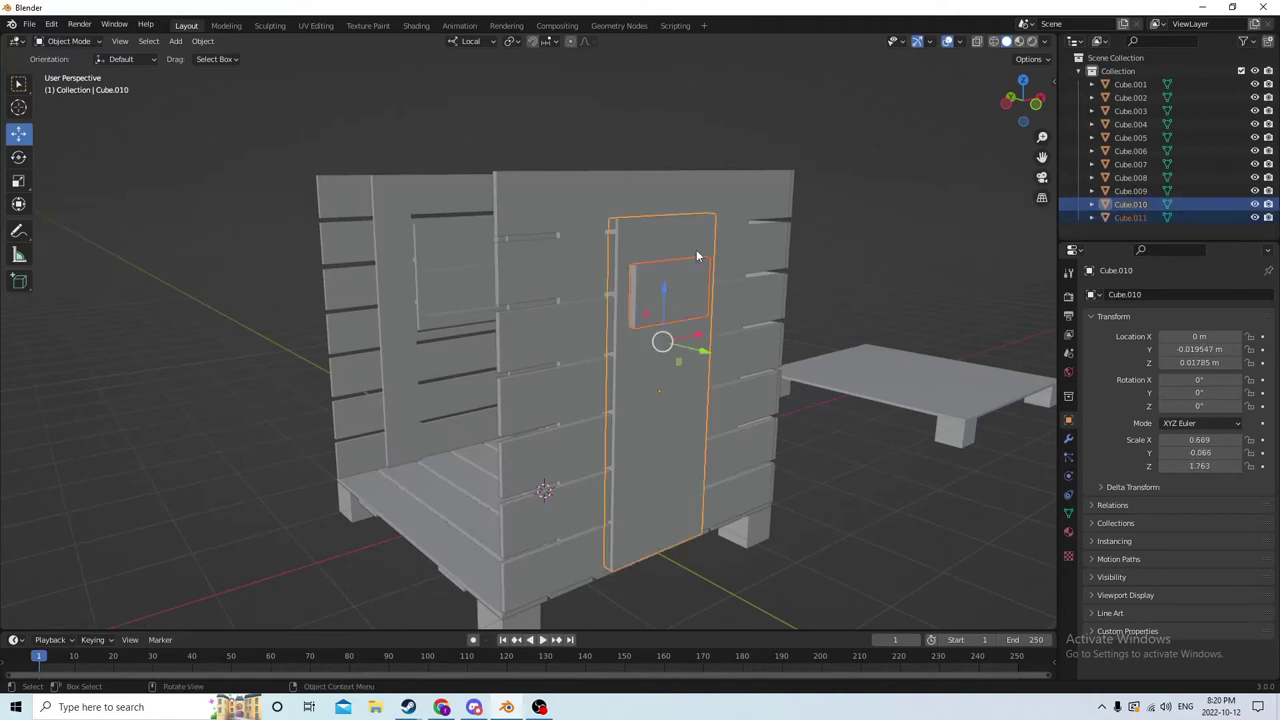
pyautogui.moveTo(697, 256); pyautogui.dragTo(771, 256, button='middle')
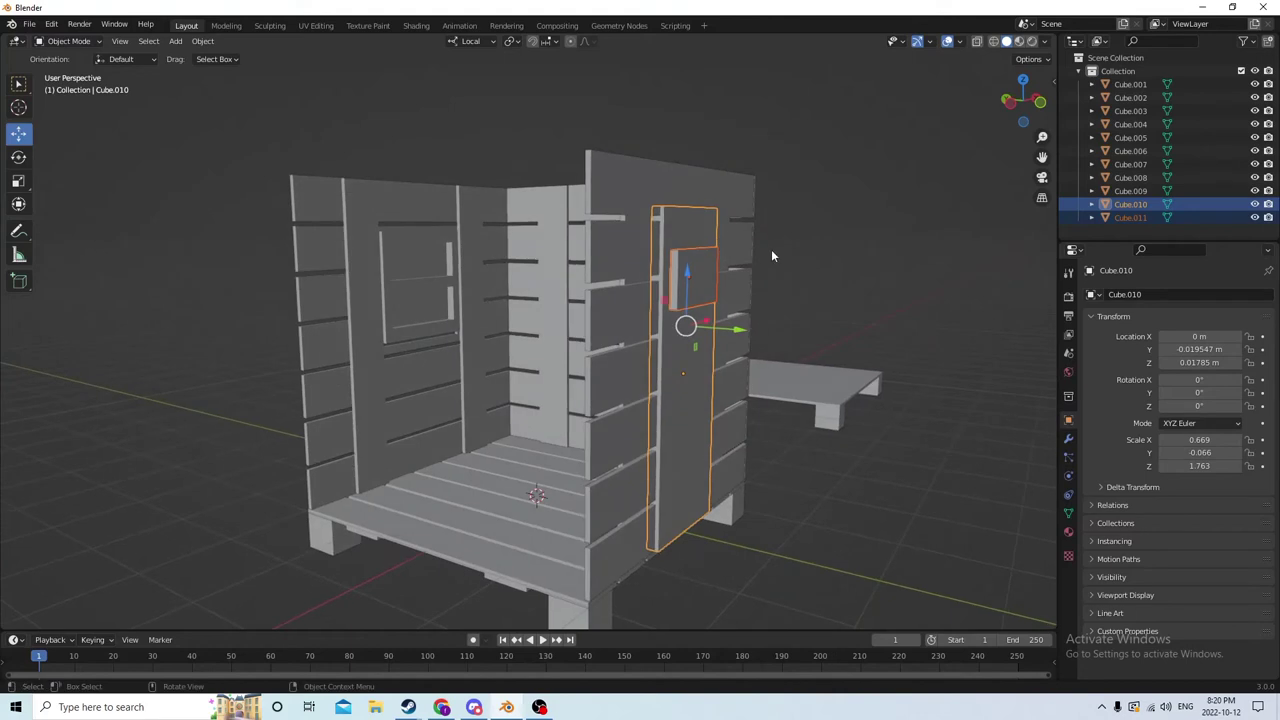
pyautogui.click(771, 256)
pyautogui.click(708, 270)
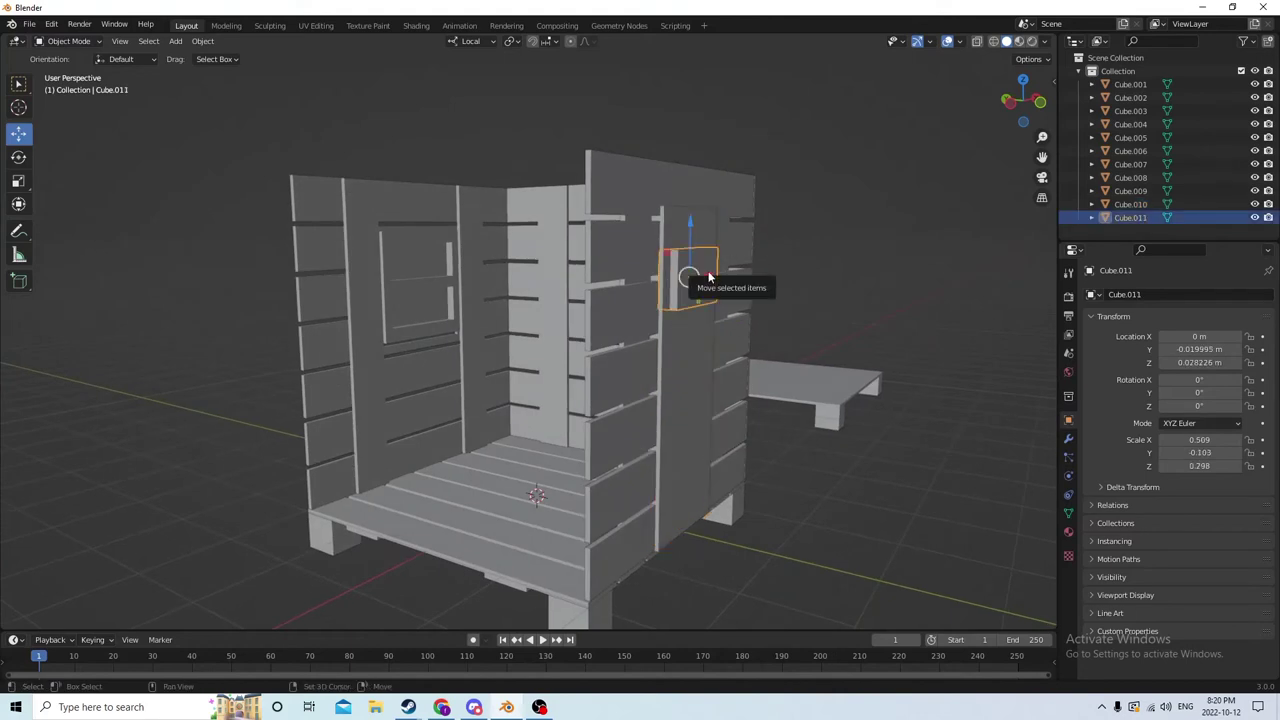
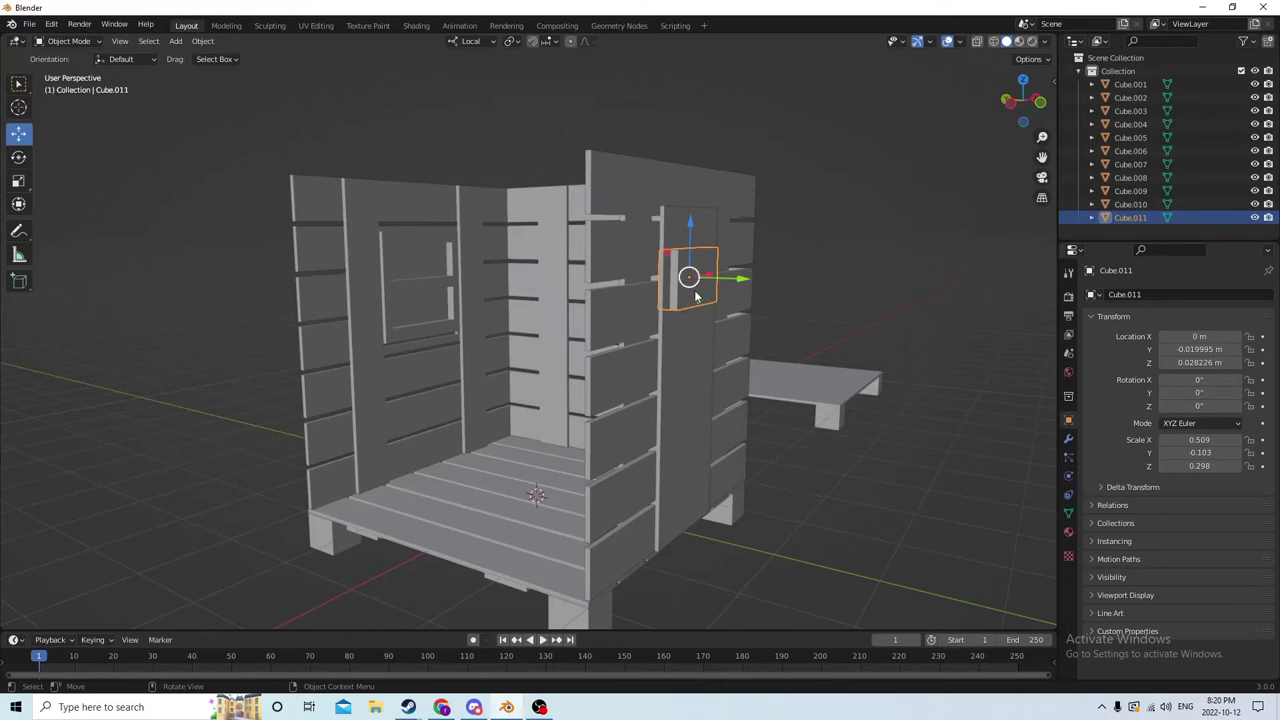
# Step: Duplicate the door panel and slide the copy out along Y beside the hut
pyautogui.moveTo(719, 308); pyautogui.dragTo(858, 332, button='middle')
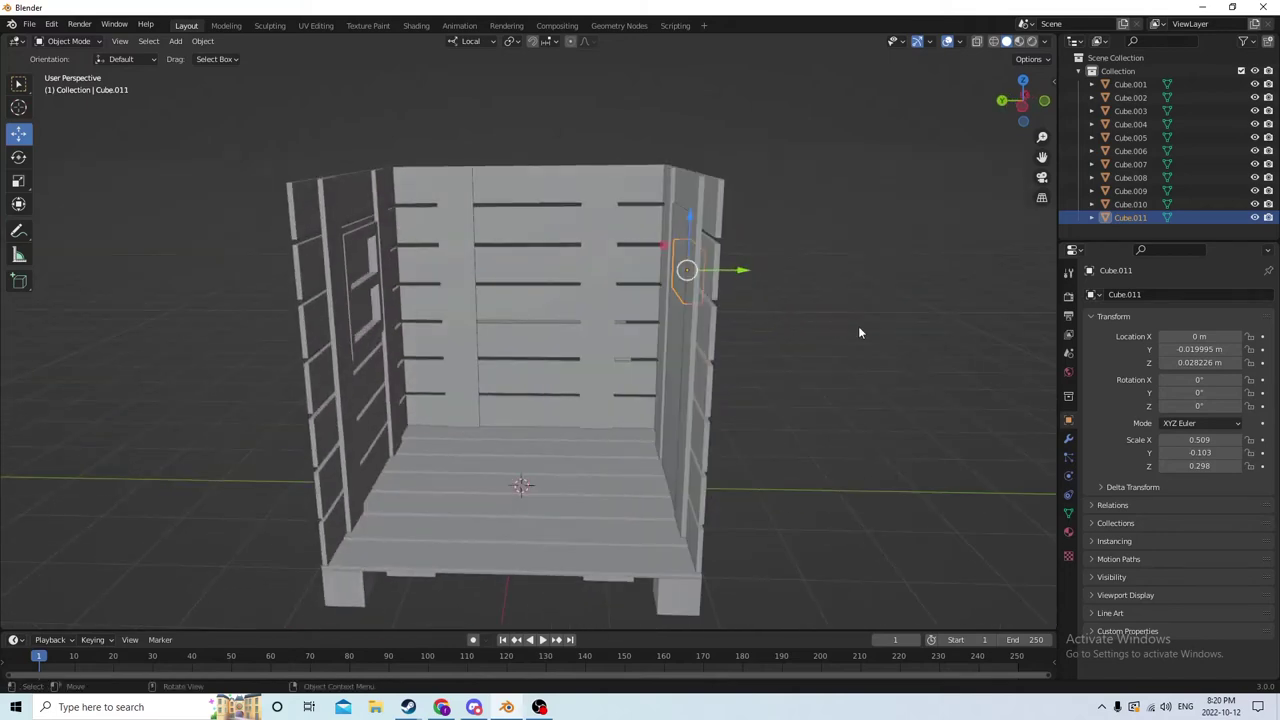
pyautogui.moveTo(979, 357); pyautogui.dragTo(749, 315, button='middle')
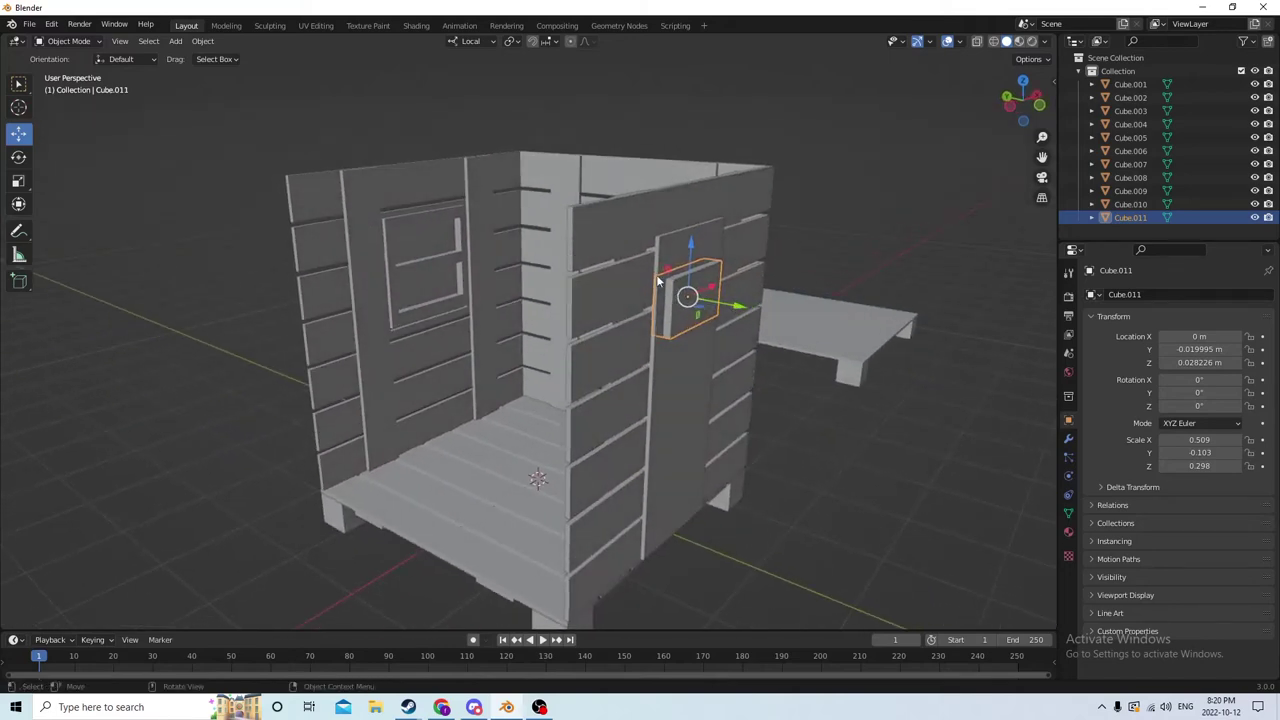
pyautogui.moveTo(658, 281); pyautogui.dragTo(742, 306, button='middle')
pyautogui.click(708, 345)
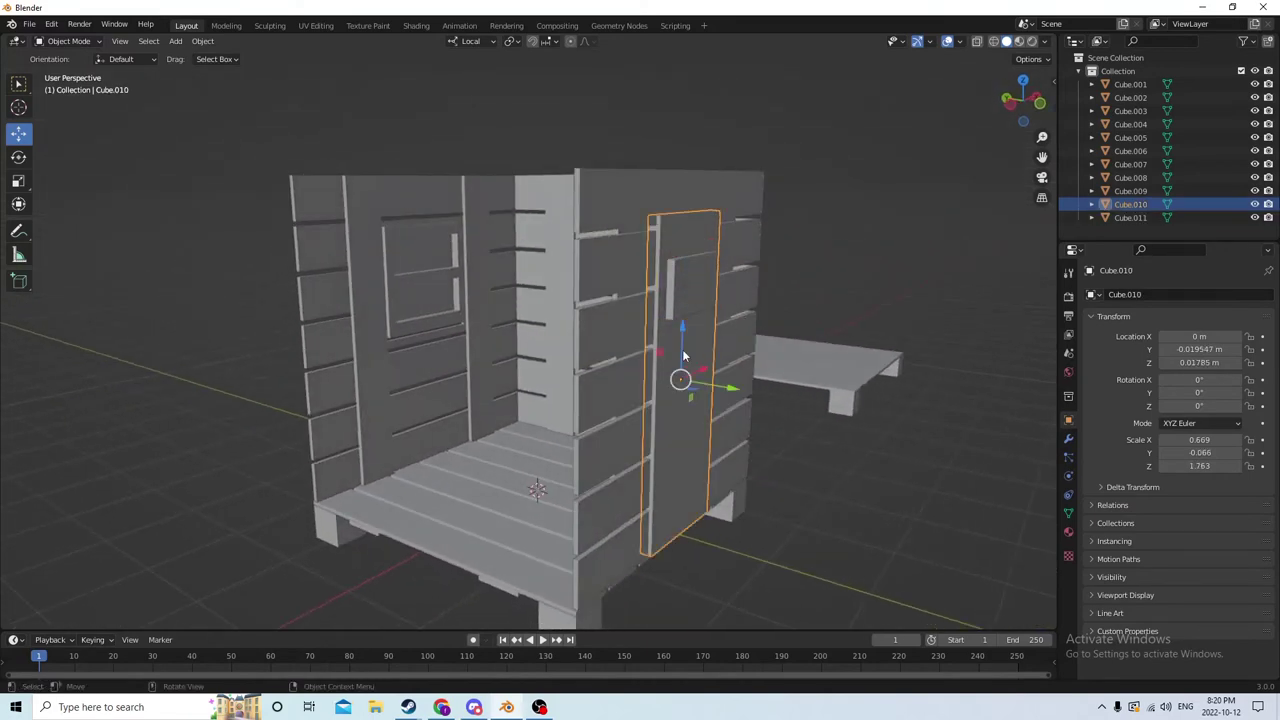
pyautogui.moveTo(683, 355); pyautogui.dragTo(729, 371, button='middle')
pyautogui.hotkey('shift', 'd')
pyautogui.rightClick(740, 361)
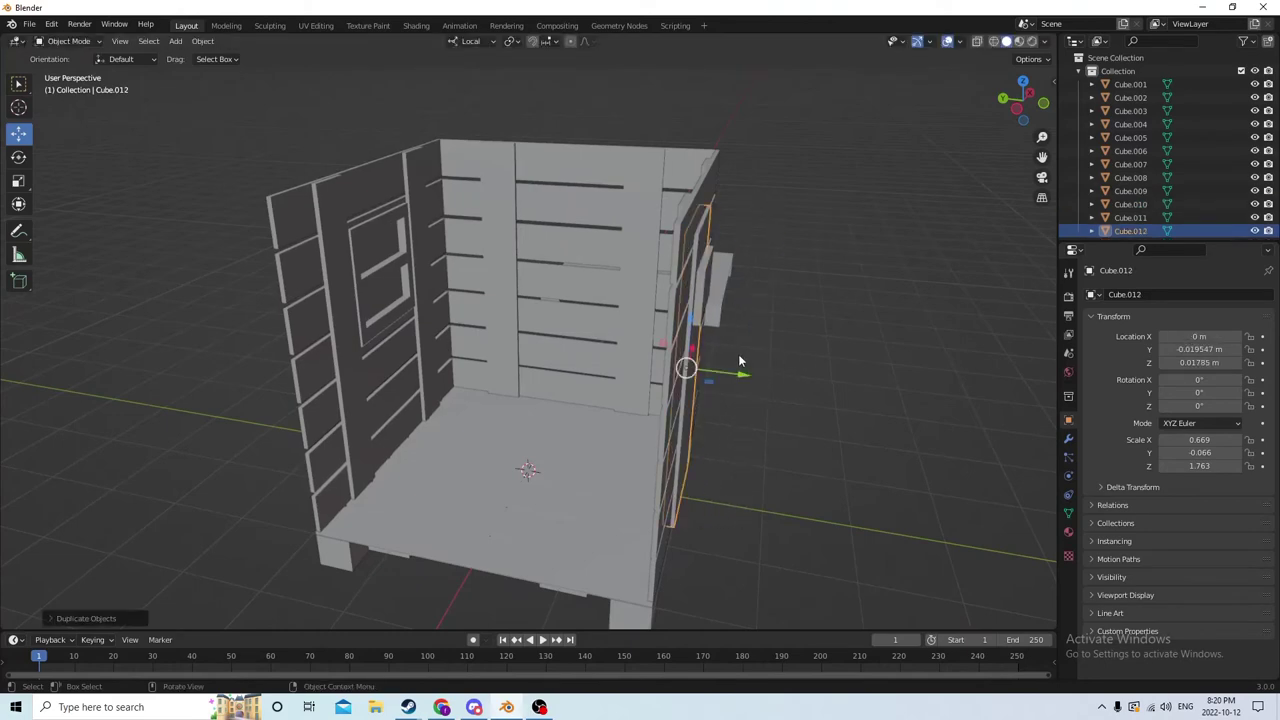
pyautogui.moveTo(740, 377); pyautogui.dragTo(957, 409)
pyautogui.moveTo(957, 409); pyautogui.dragTo(868, 372, button='middle')
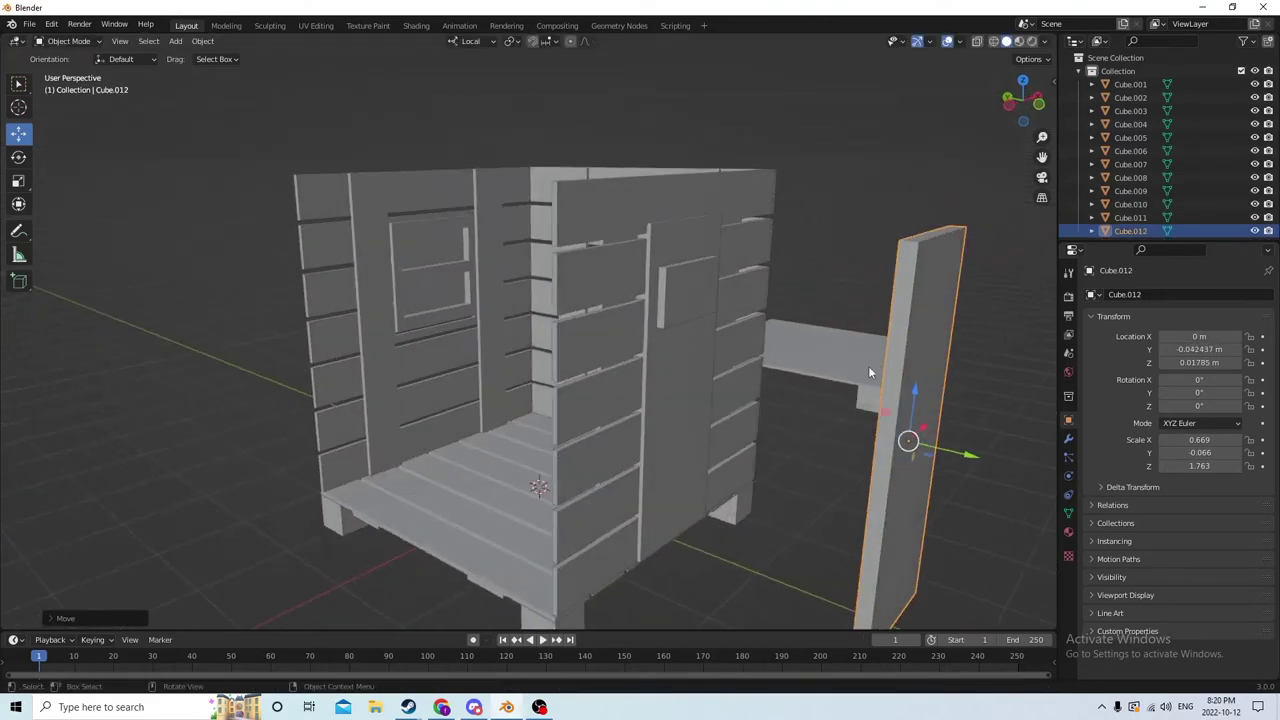
# Step: Select the small block on the door and slide a duplicate beside the spare door
pyautogui.click(686, 311)
pyautogui.moveTo(686, 311); pyautogui.dragTo(684, 293, button='middle')
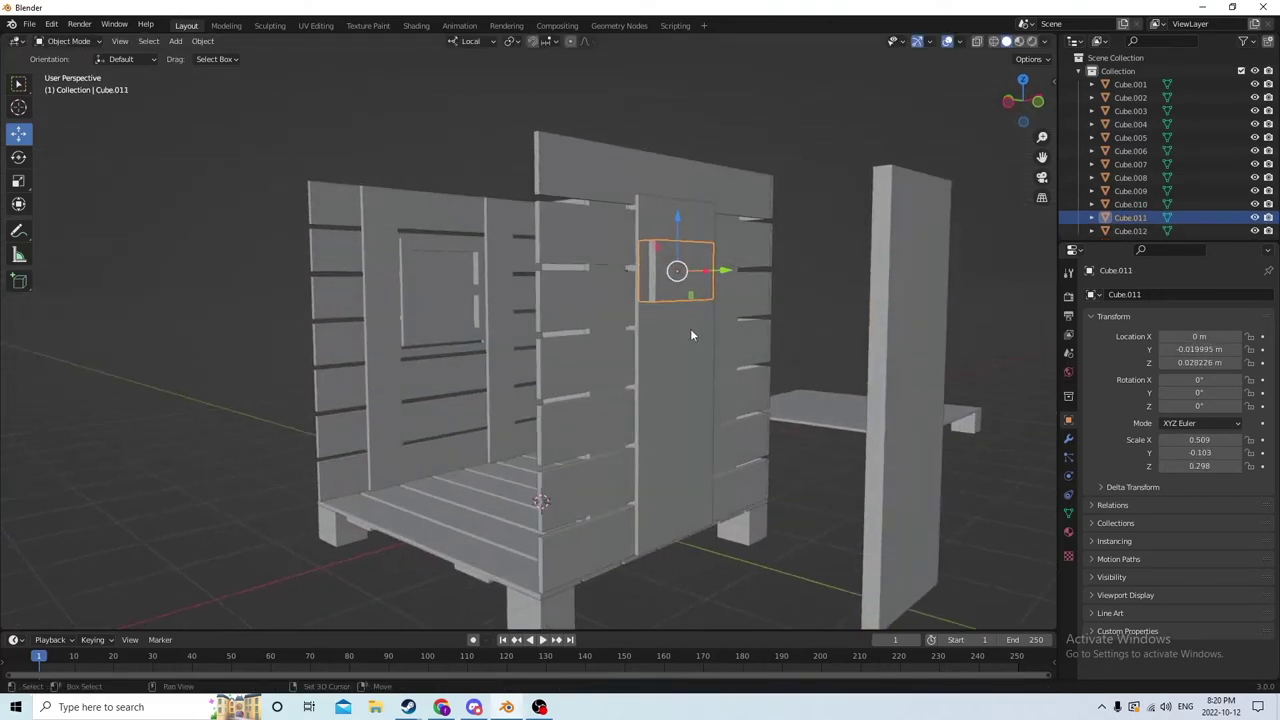
pyautogui.keyDown('shift'); pyautogui.click(690, 328); pyautogui.keyUp('shift')
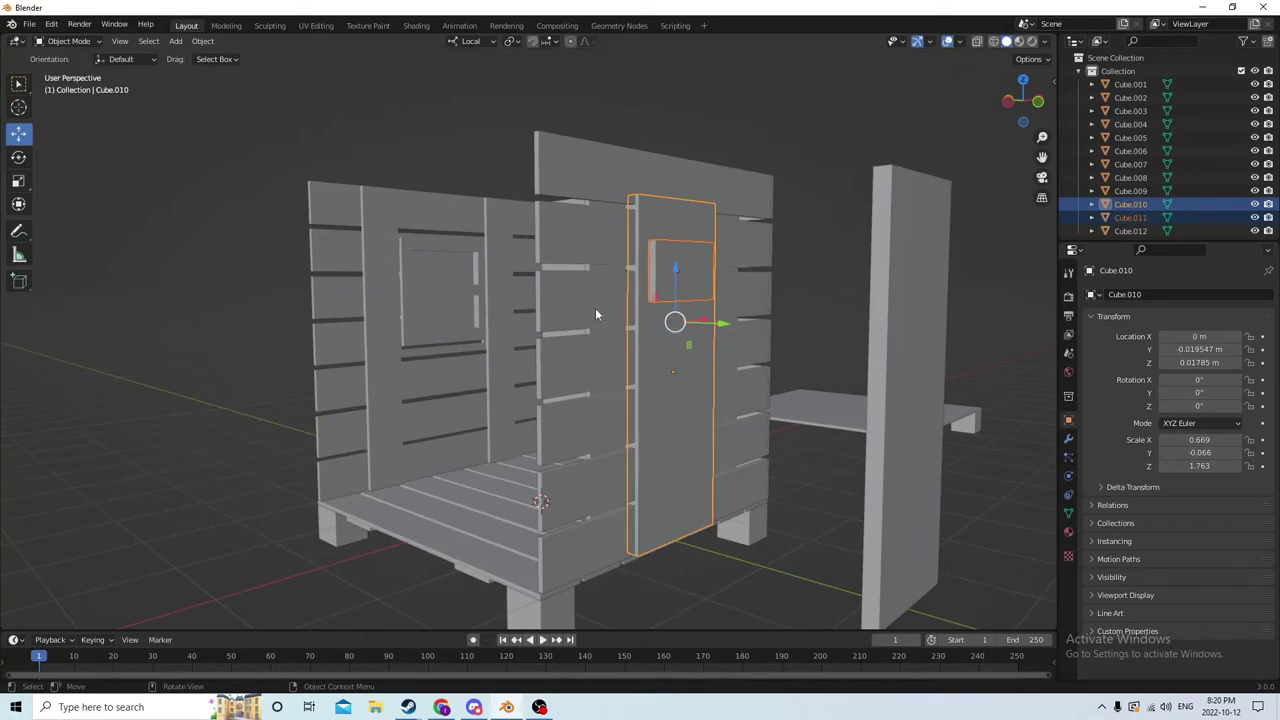
pyautogui.moveTo(596, 310); pyautogui.dragTo(608, 322, button='middle')
pyautogui.click(202, 41)
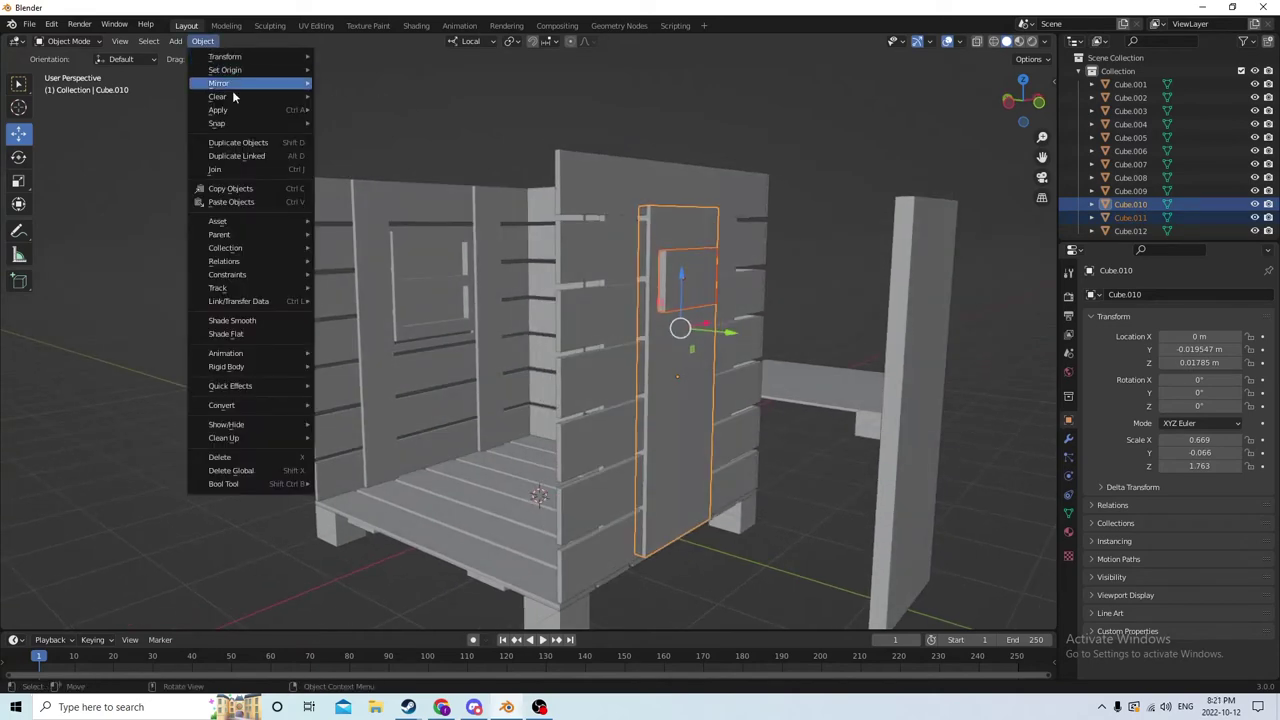
pyautogui.moveTo(601, 216); pyautogui.dragTo(863, 244, button='middle')
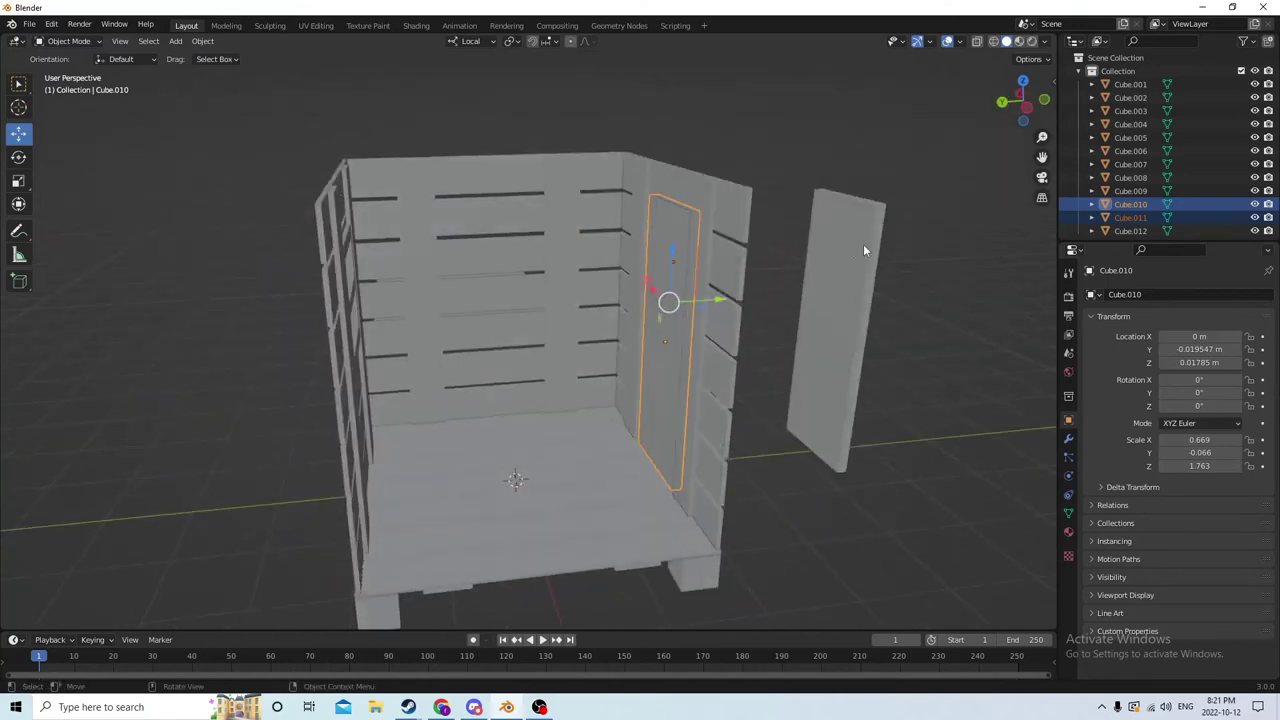
pyautogui.click(920, 285)
pyautogui.moveTo(920, 285); pyautogui.dragTo(712, 293, button='middle')
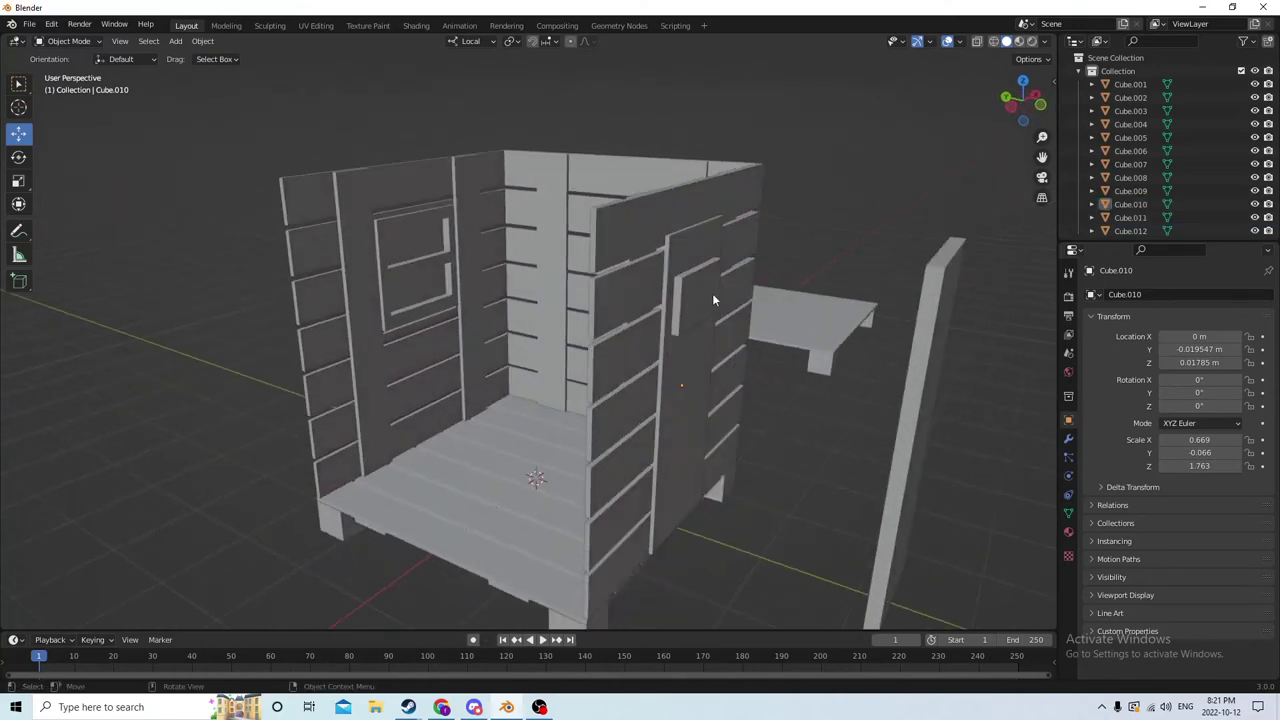
pyautogui.click(690, 298)
pyautogui.hotkey('shift', 'd')
pyautogui.rightClick(832, 265)
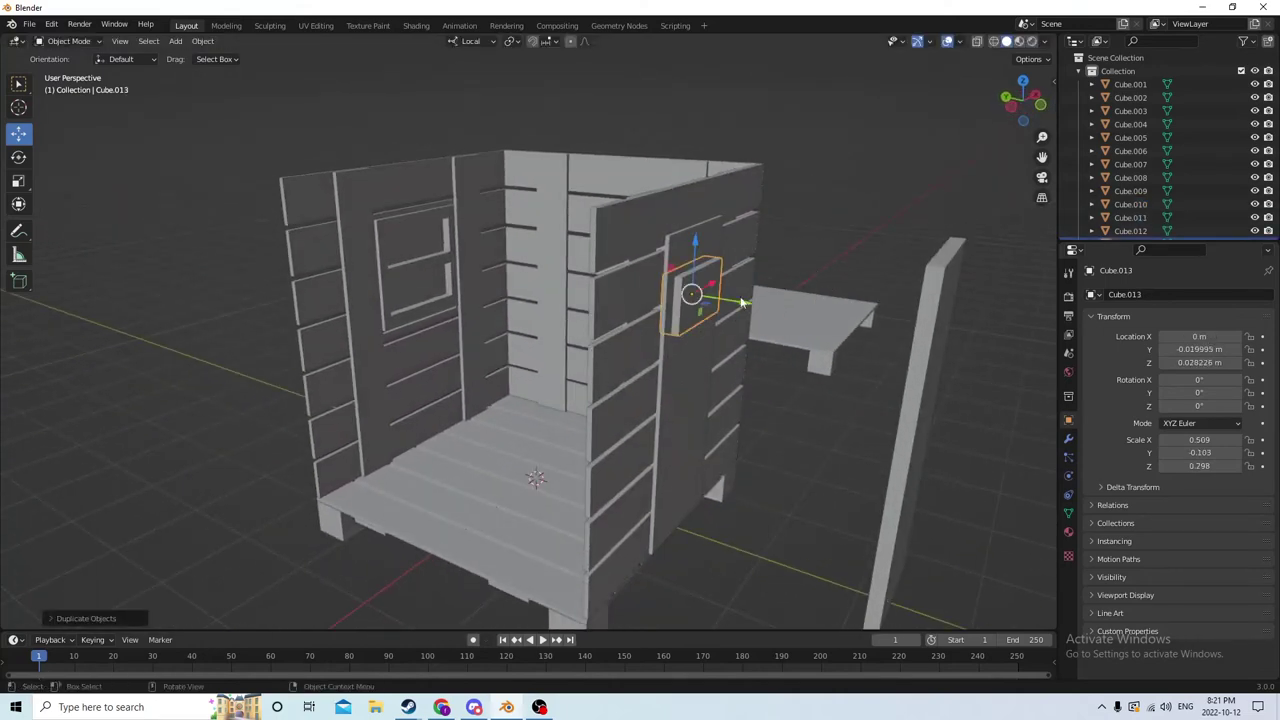
pyautogui.moveTo(743, 303); pyautogui.dragTo(1028, 350)
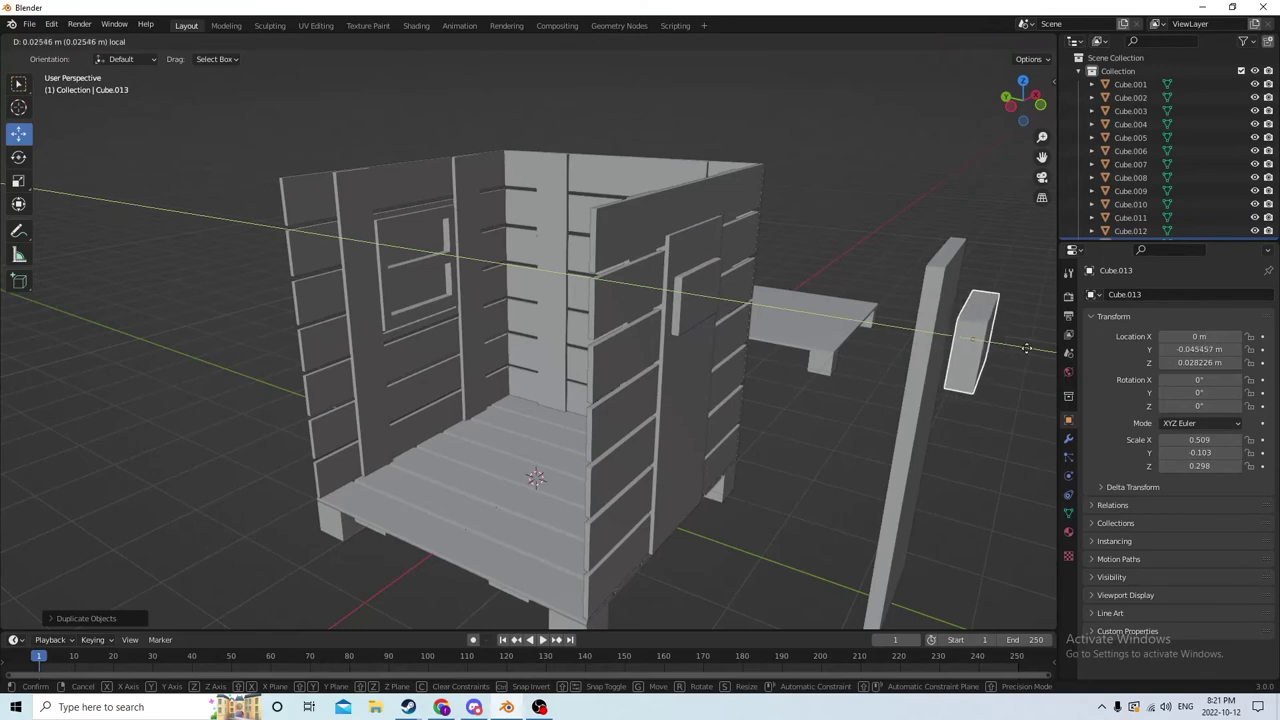
# Step: Duplicate the small block again and slide the second copy toward the spare door
pyautogui.click(697, 299)
pyautogui.hotkey('shift', 'd')
pyautogui.rightClick(812, 318)
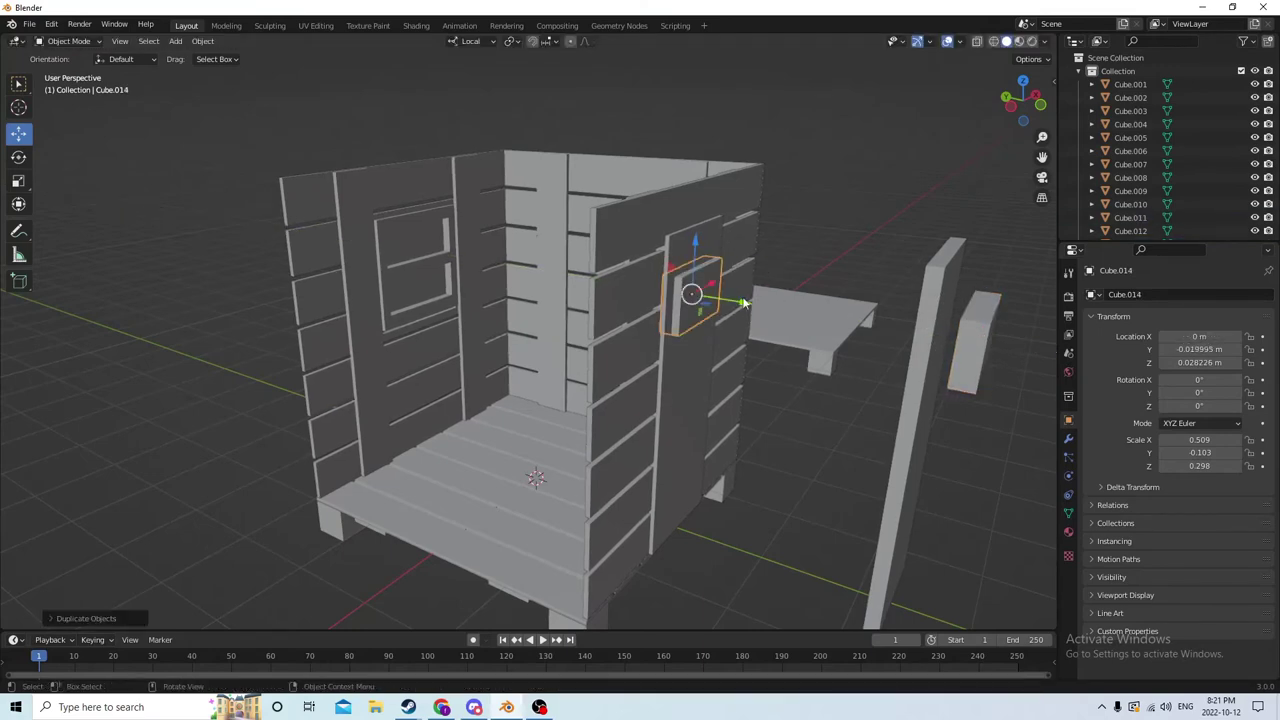
pyautogui.moveTo(743, 303); pyautogui.dragTo(935, 343)
pyautogui.moveTo(935, 343); pyautogui.dragTo(839, 310, button='middle')
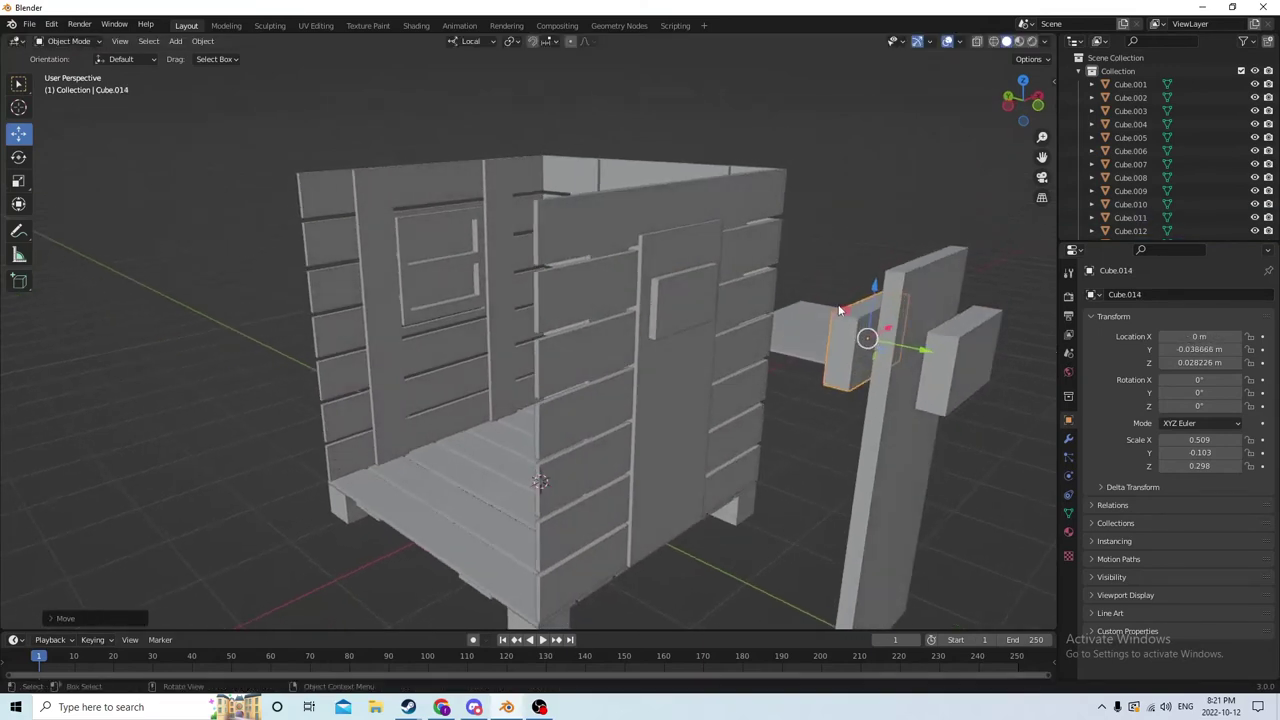
pyautogui.scroll(5, 808, 302)
# Step: Make a third copy of the small block in place, then add the door panel to the selection
pyautogui.click(761, 300)
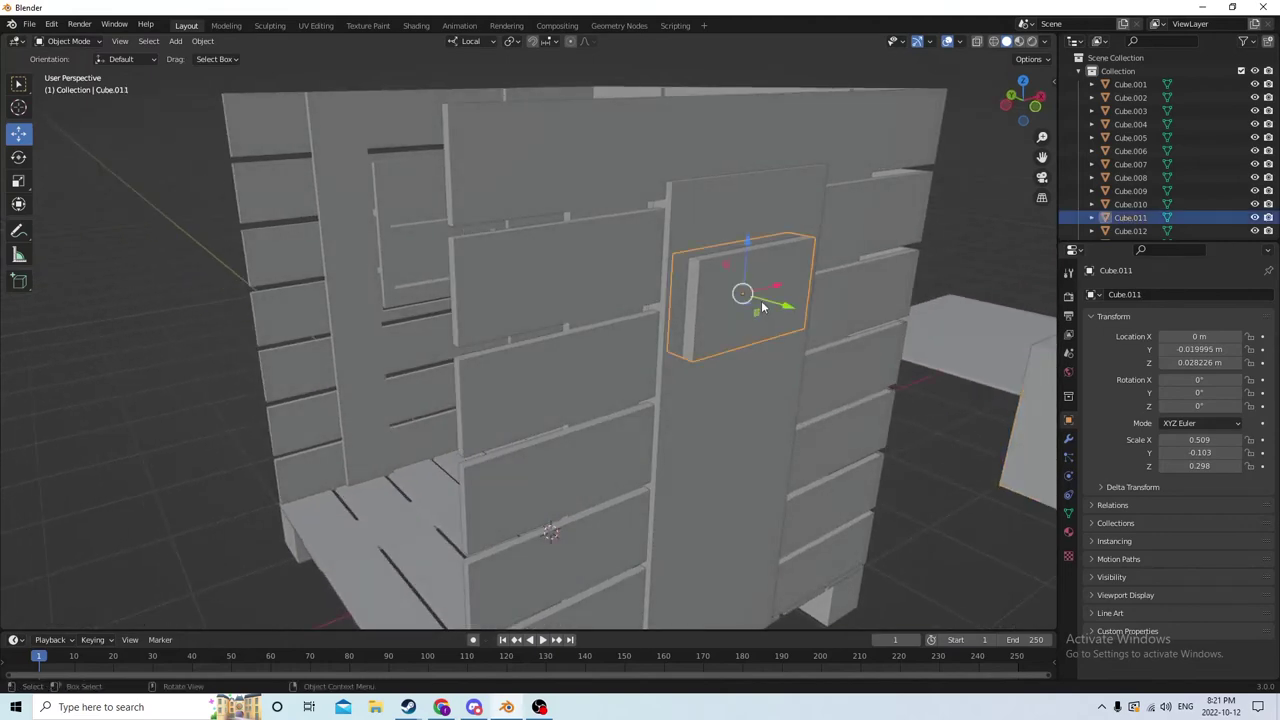
pyautogui.scroll(-2, 762, 301)
pyautogui.moveTo(762, 301); pyautogui.dragTo(803, 293, button='middle')
pyautogui.hotkey('shift', 'd')
pyautogui.rightClick(779, 280)
pyautogui.moveTo(803, 293); pyautogui.dragTo(844, 295)
pyautogui.click(844, 295)
pyautogui.moveTo(844, 295); pyautogui.dragTo(737, 284, button='middle')
pyautogui.click(737, 286)
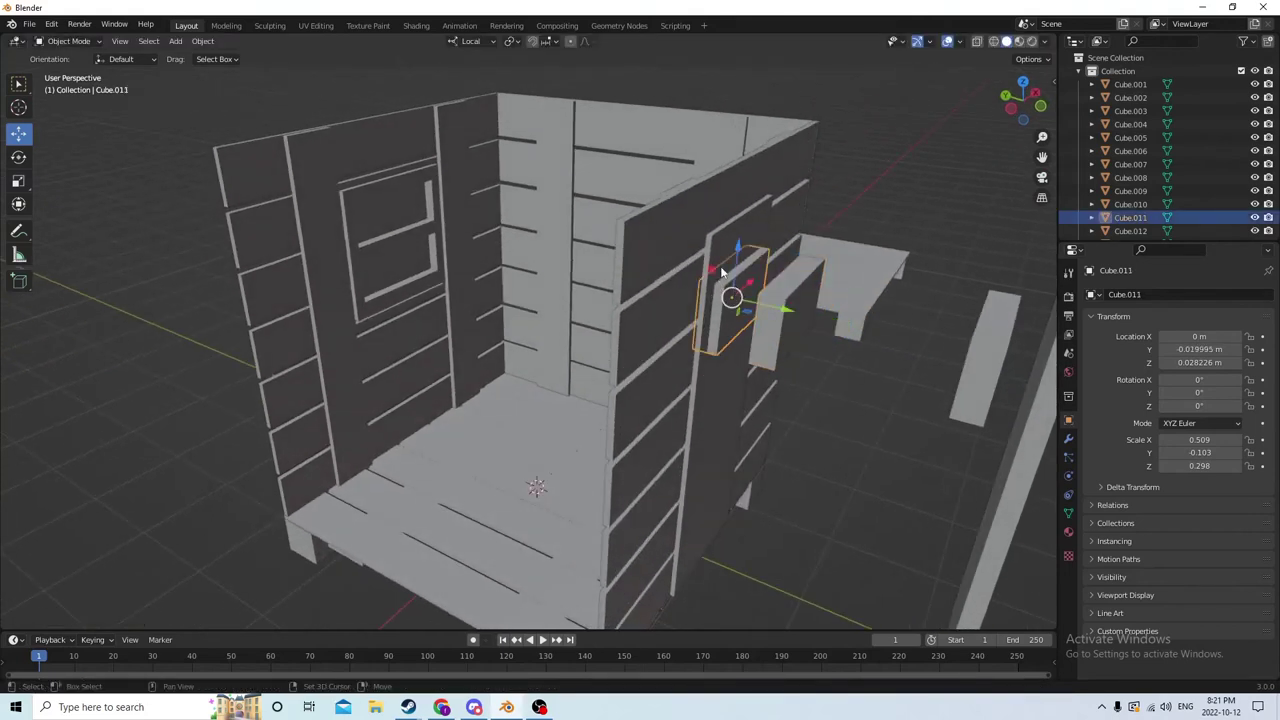
# Step: Cut the block from the door with Bool Tool Auto Boolean Difference, then undo it
pyautogui.click(203, 41)
pyautogui.moveTo(226, 485)
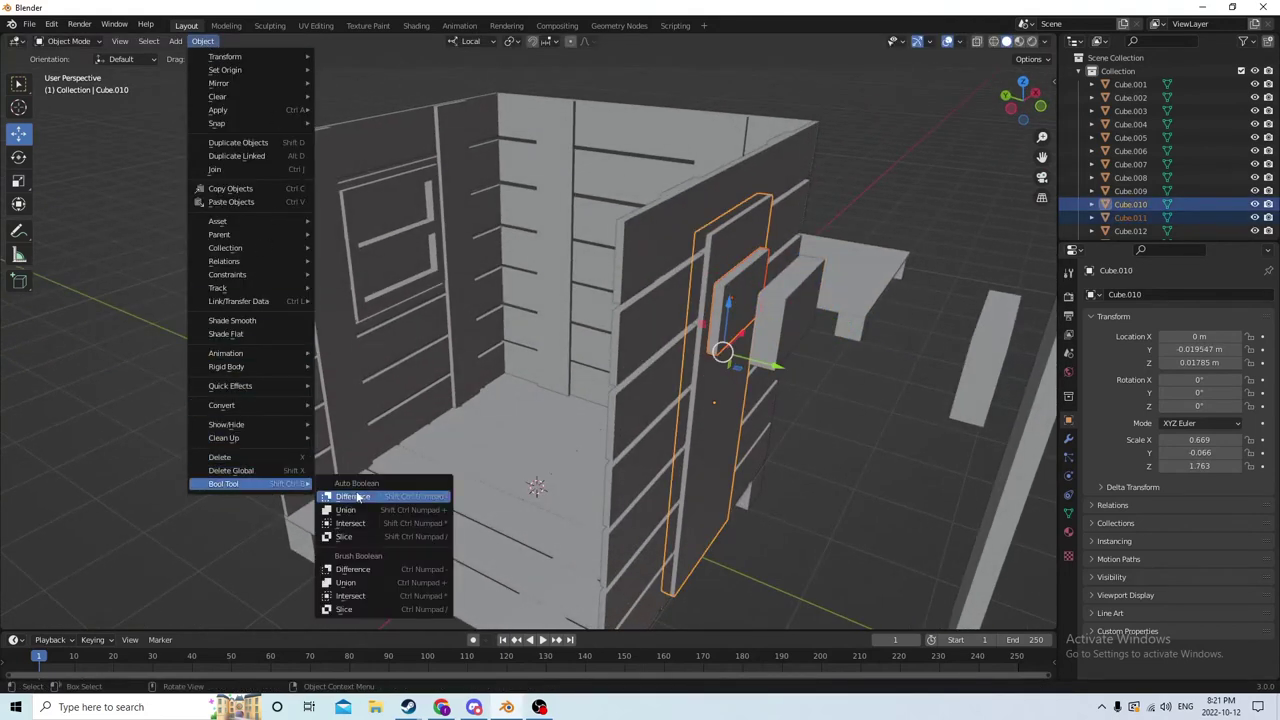
pyautogui.click(352, 496)
pyautogui.moveTo(549, 289)
pyautogui.mouseDown(button='middle')
pyautogui.moveTo(506, 271)
pyautogui.moveTo(403, 303)
pyautogui.moveTo(252, 324)
pyautogui.moveTo(554, 305)
pyautogui.moveTo(553, 284)
pyautogui.mouseUp(button='middle')
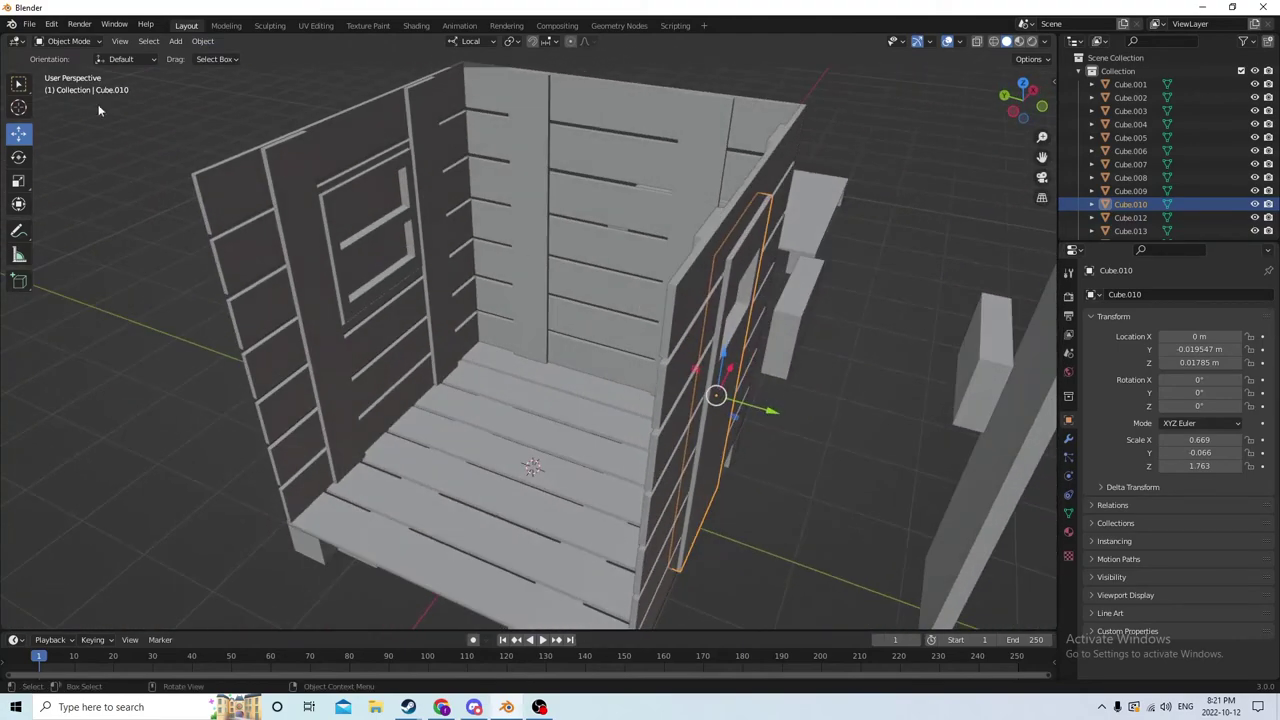
pyautogui.click(51, 24)
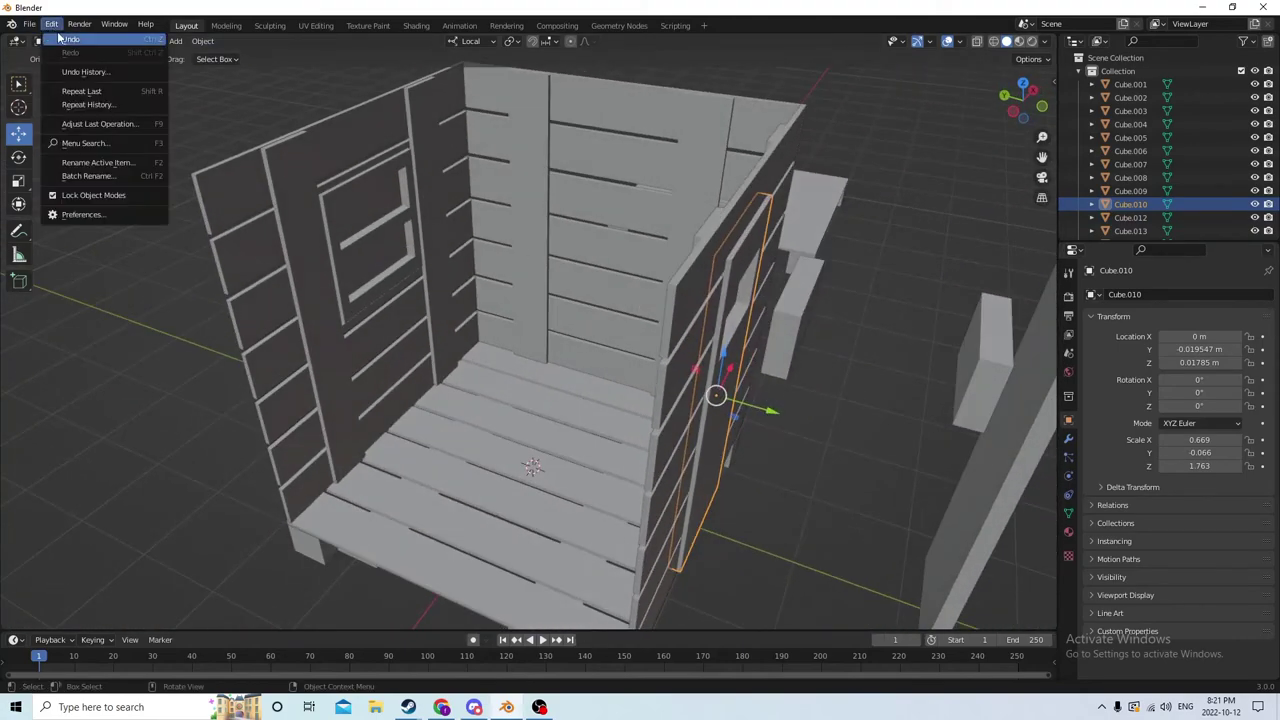
pyautogui.click(66, 40)
pyautogui.moveTo(480, 560); pyautogui.dragTo(593, 561, button='middle')
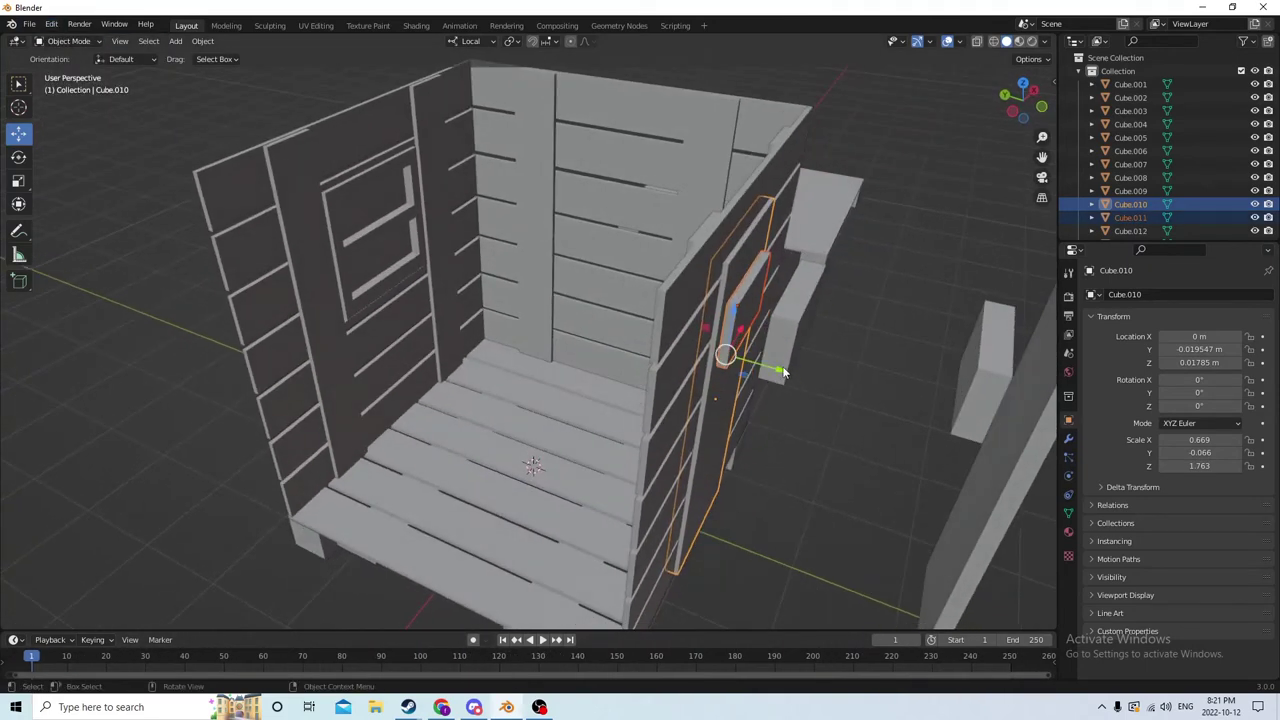
pyautogui.hotkey('ctrl', 'shift', 'z')
pyautogui.hotkey('ctrl', 'z')
# Step: Nudge the small block along Y and reapply the Difference boolean to cut the door opening
pyautogui.click(750, 335)
pyautogui.moveTo(792, 320); pyautogui.dragTo(795, 336)
pyautogui.moveTo(795, 336); pyautogui.dragTo(755, 315, button='middle')
pyautogui.keyDown('shift'); pyautogui.click(704, 258); pyautogui.keyUp('shift')
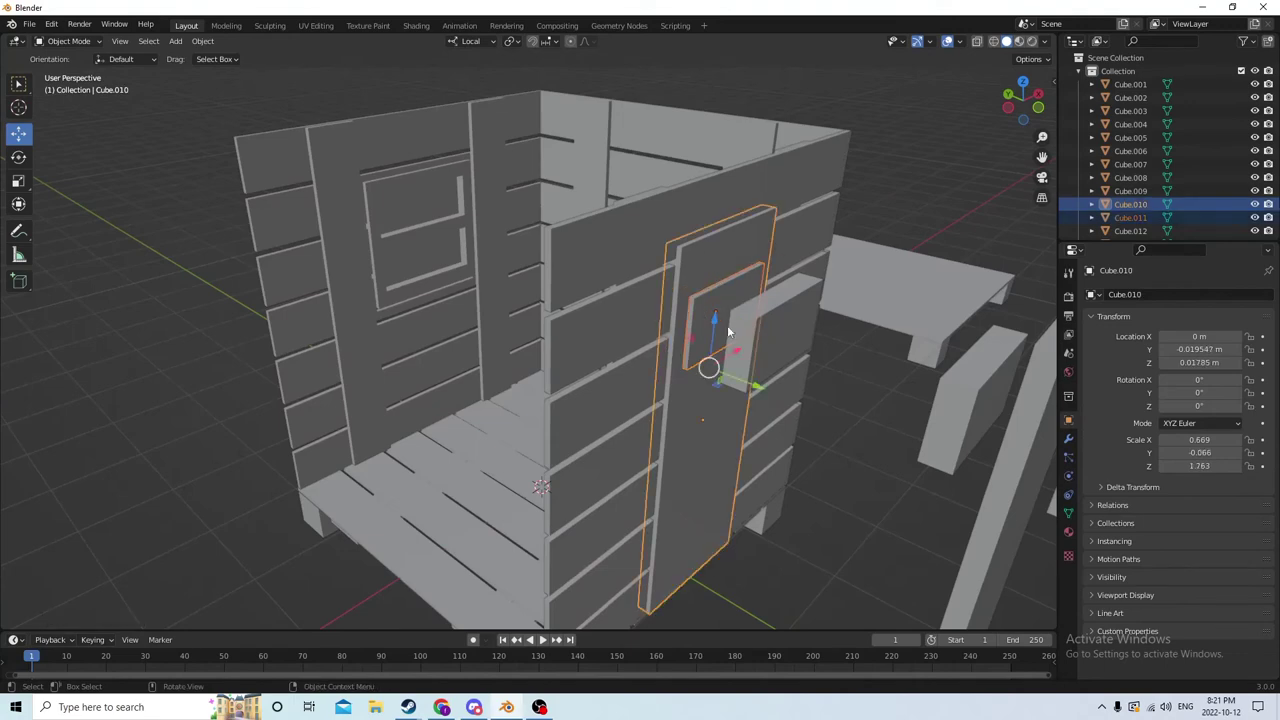
pyautogui.click(203, 42)
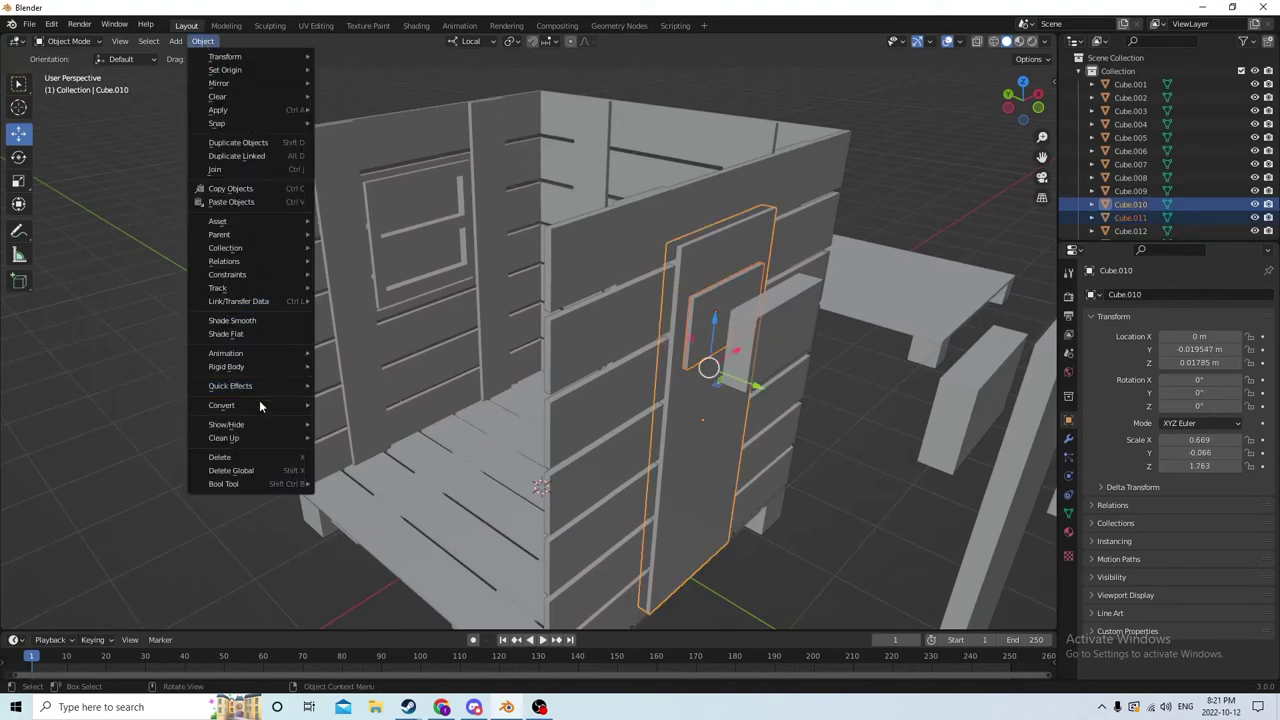
pyautogui.moveTo(290, 484)
pyautogui.click(340, 496)
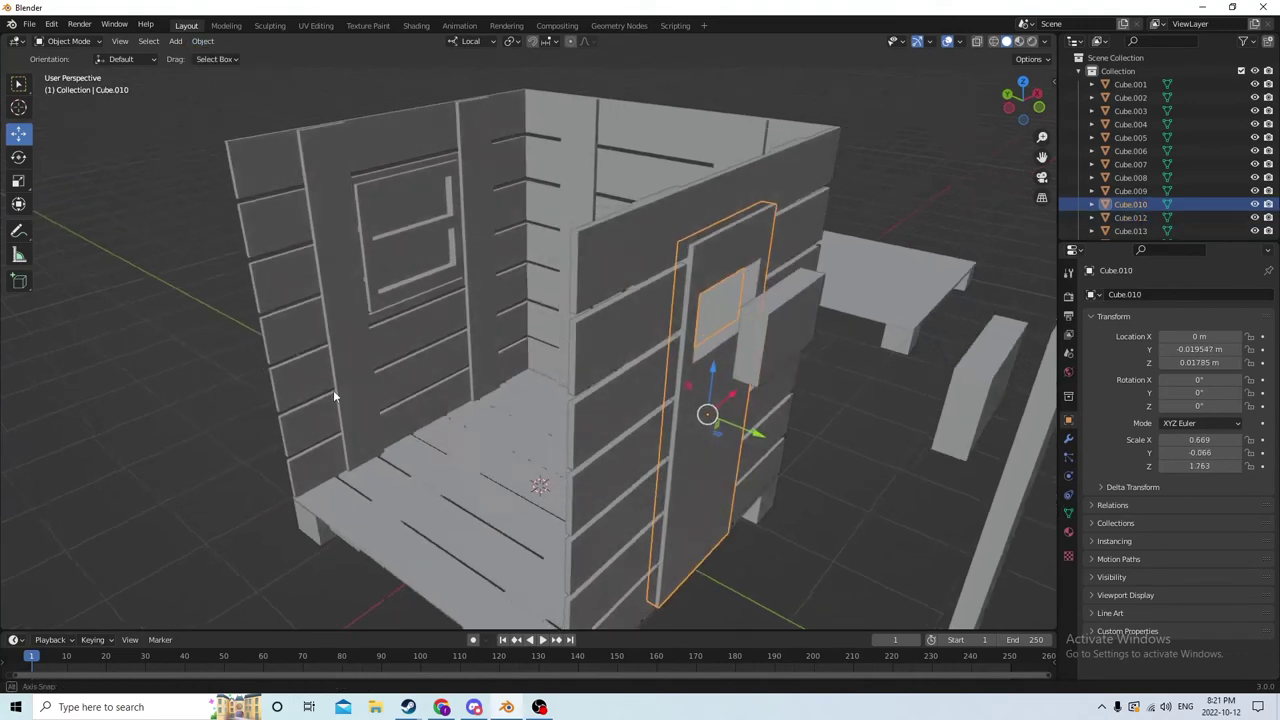
pyautogui.moveTo(333, 390); pyautogui.dragTo(487, 377, button='middle')
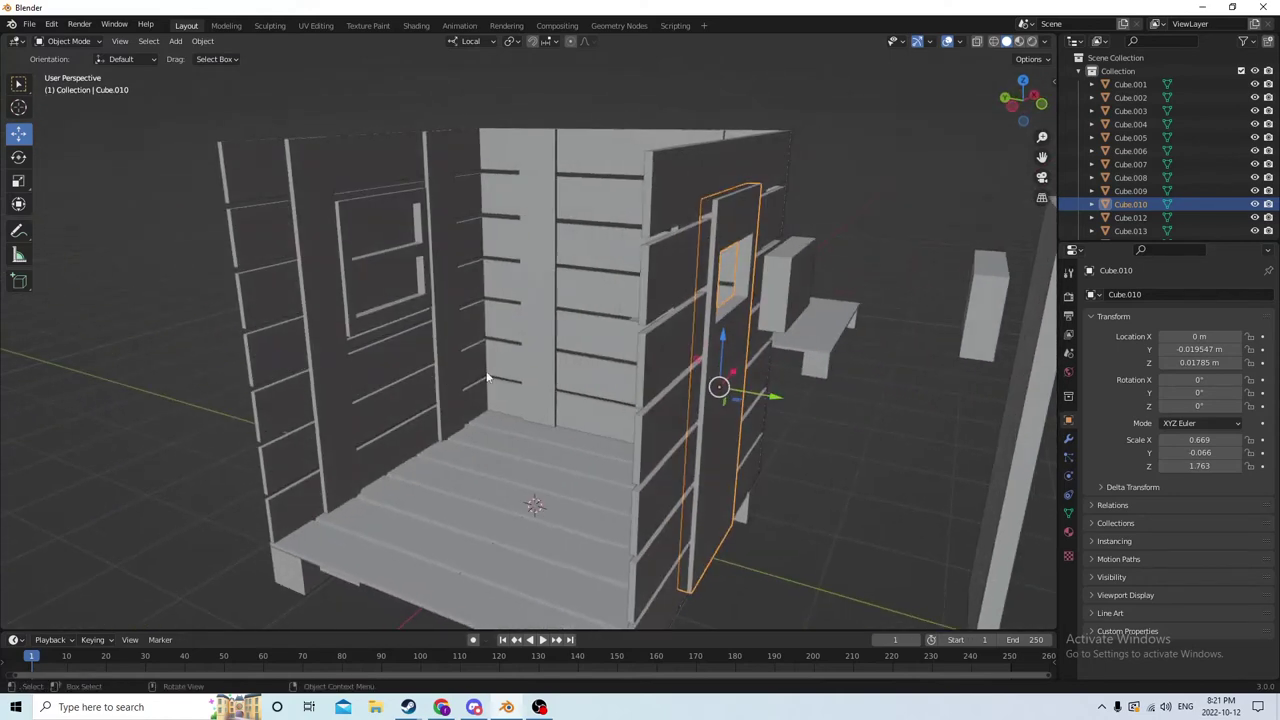
pyautogui.click(745, 308)
pyautogui.moveTo(745, 308); pyautogui.dragTo(700, 235, button='middle')
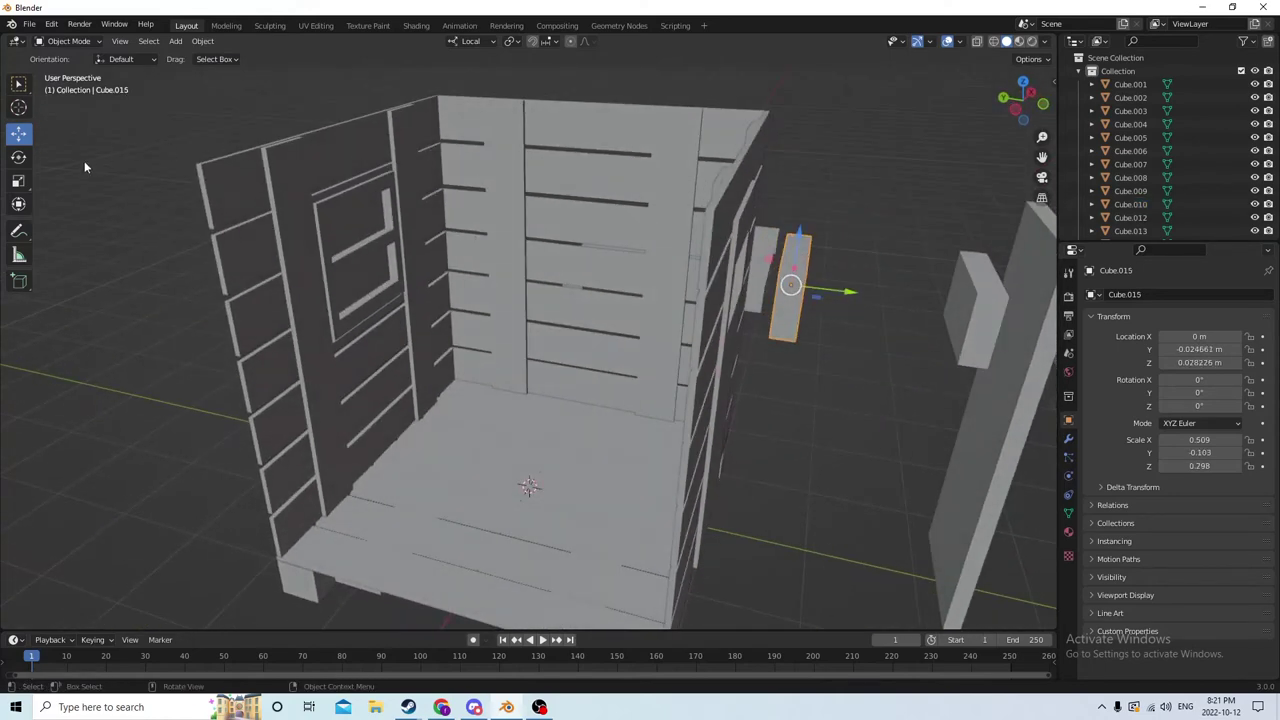
# Step: Scale block Cube.015 down along Y into a thin plate (0.509 × 0.012 × 0.298)
pyautogui.click(17, 181)
pyautogui.moveTo(330, 190); pyautogui.dragTo(712, 208, button='middle')
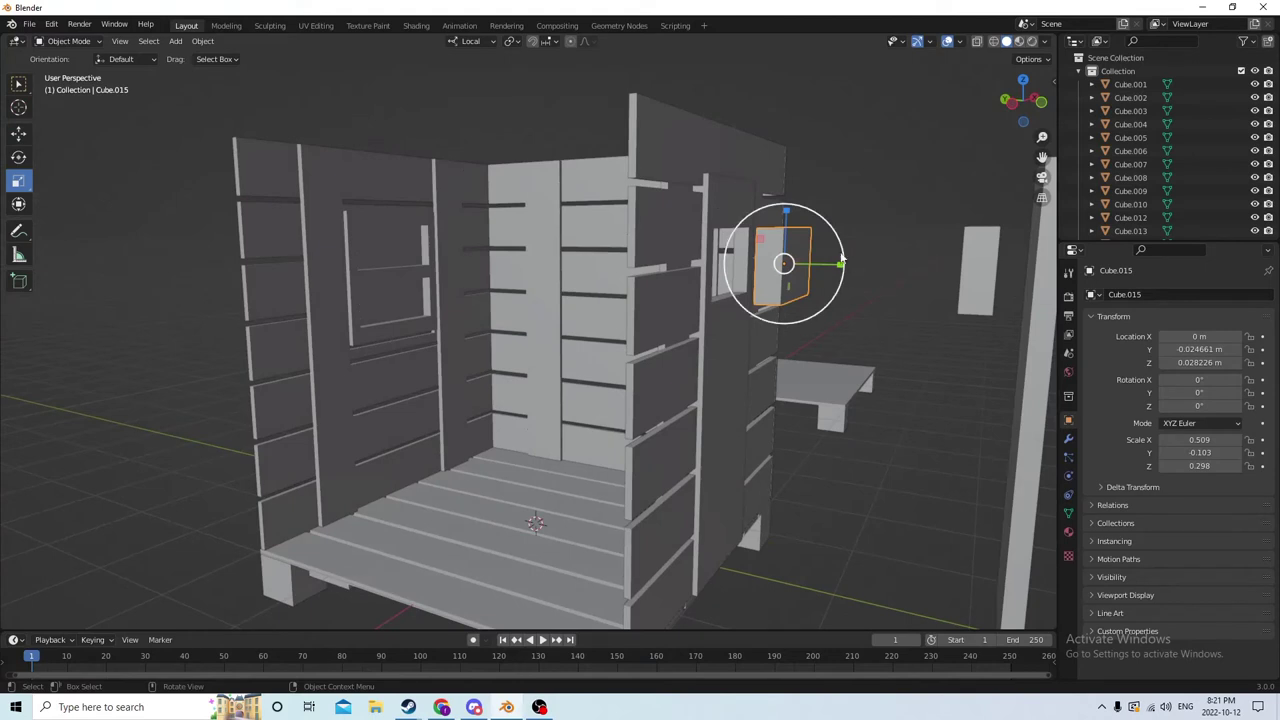
pyautogui.moveTo(842, 267); pyautogui.dragTo(798, 258)
pyautogui.moveTo(780, 268); pyautogui.dragTo(815, 272, button='middle')
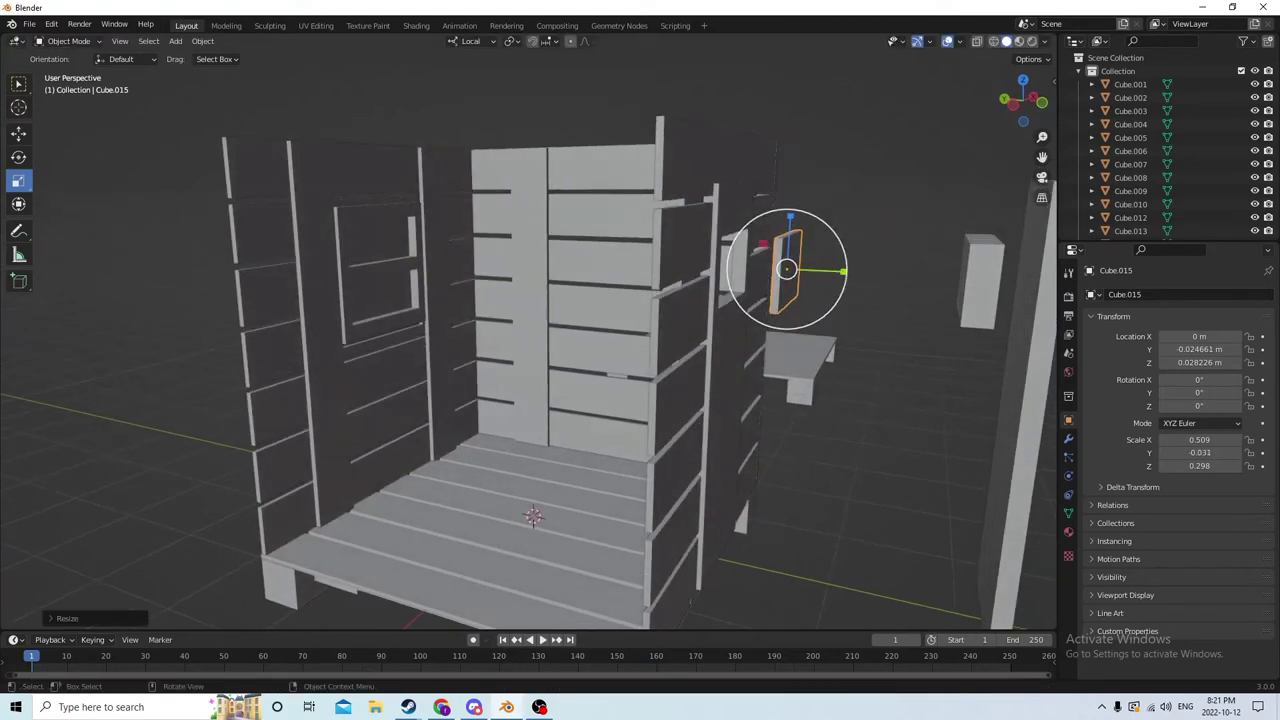
pyautogui.moveTo(843, 271); pyautogui.dragTo(806, 268)
pyautogui.moveTo(770, 258); pyautogui.dragTo(757, 246, button='middle')
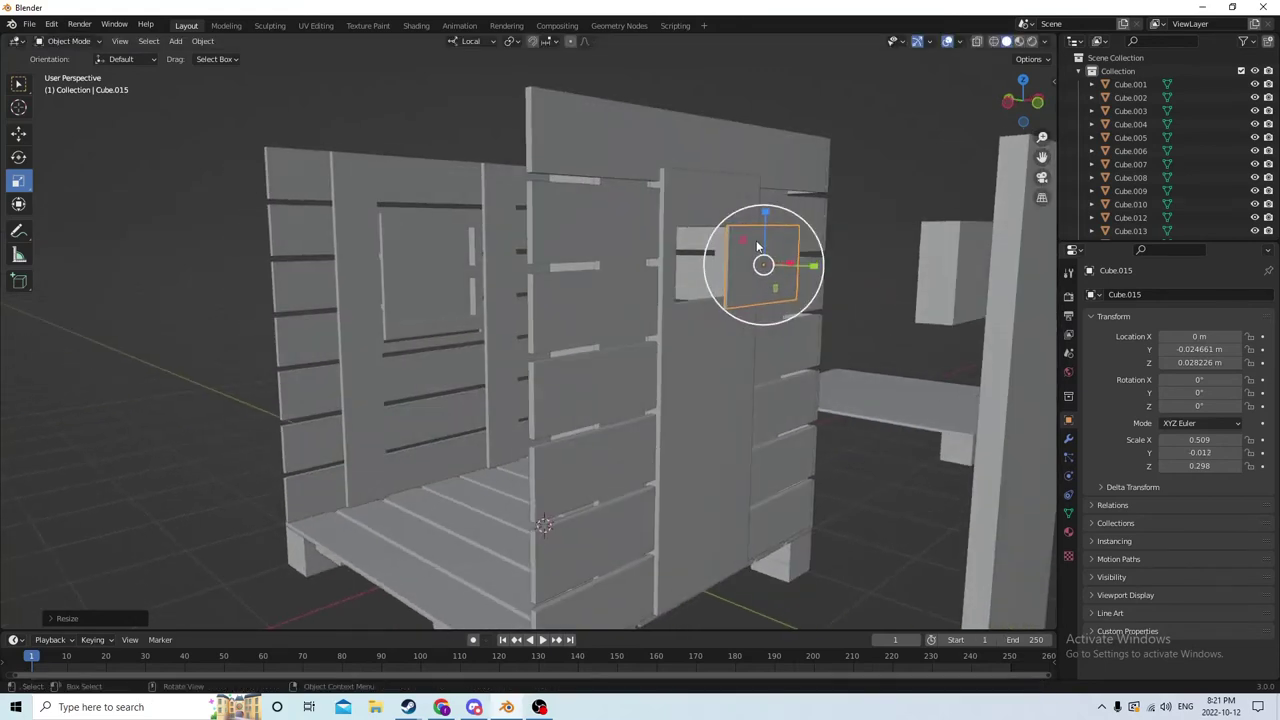
# Step: Move the thin plate along Y until it sits flush against the door's inner face
pyautogui.click(18, 133)
pyautogui.moveTo(200, 185); pyautogui.dragTo(634, 260, button='middle')
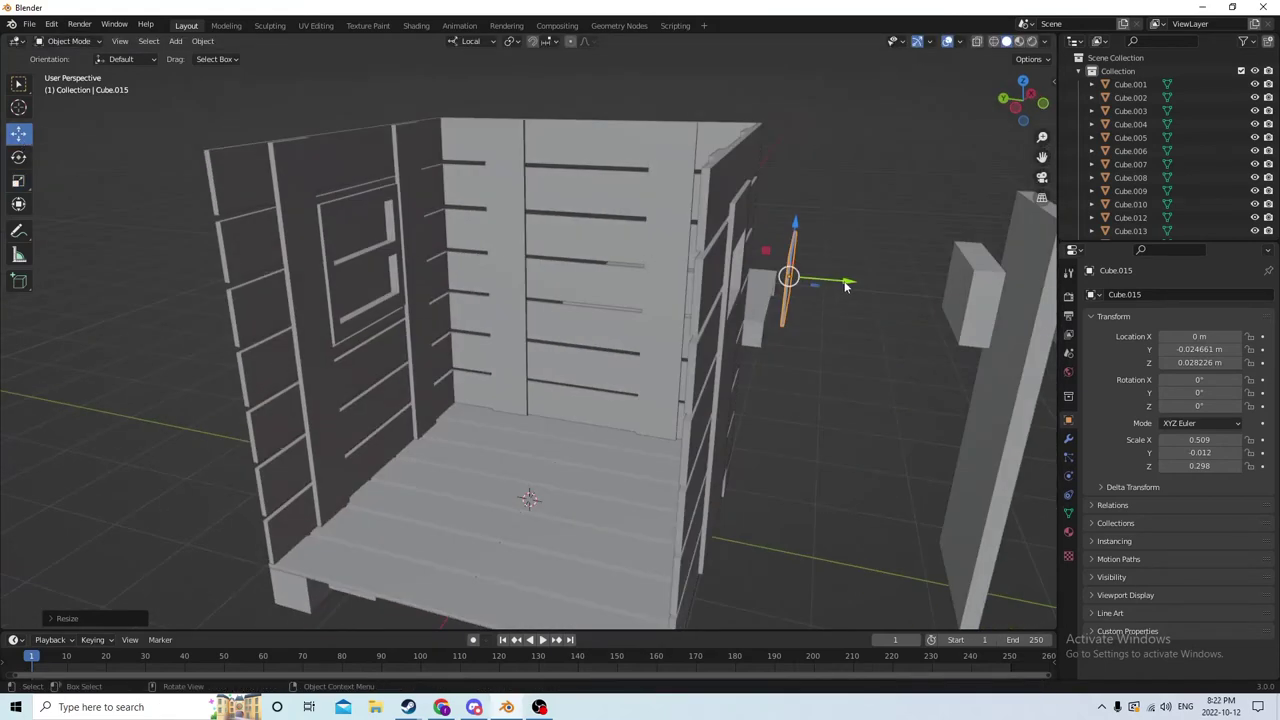
pyautogui.moveTo(845, 286); pyautogui.dragTo(786, 274)
pyautogui.scroll(4, 699, 262)
pyautogui.moveTo(786, 274); pyautogui.dragTo(869, 262, button='middle')
pyautogui.scroll(-3, 563, 260)
pyautogui.scroll(5, 554, 266)
pyautogui.moveTo(826, 246); pyautogui.dragTo(820, 244)
pyautogui.moveTo(820, 244); pyautogui.dragTo(866, 240, button='middle')
pyautogui.moveTo(868, 238); pyautogui.dragTo(870, 232)
pyautogui.click(870, 232)
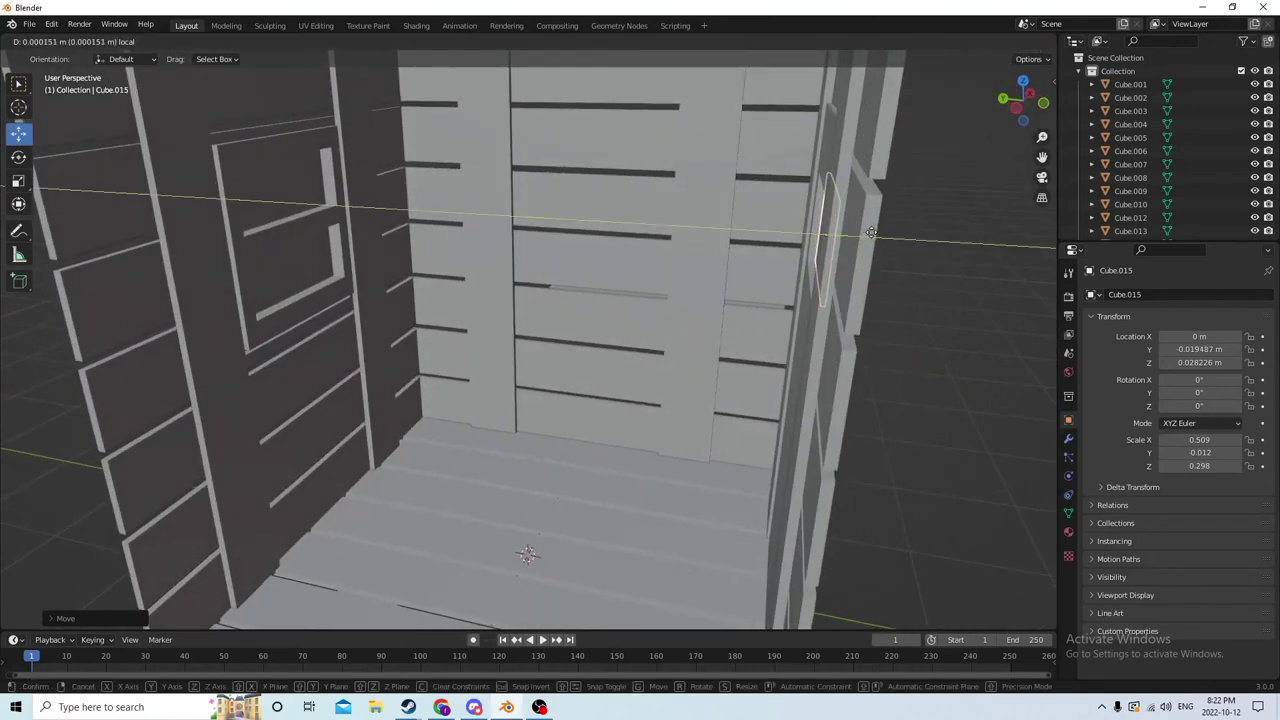
pyautogui.moveTo(870, 232); pyautogui.dragTo(906, 231, button='middle')
pyautogui.moveTo(797, 180); pyautogui.dragTo(695, 188, button='middle')
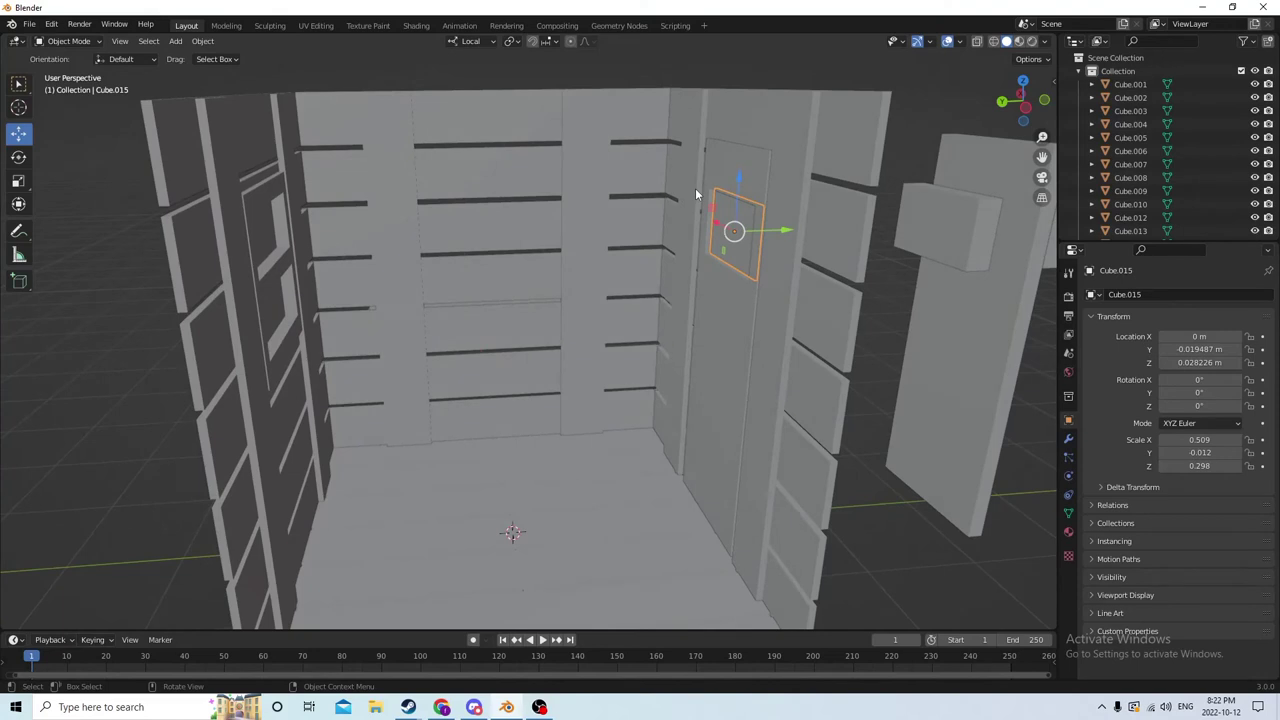
# Step: Delete the front face of the door's small square panel in Edit Mode
pyautogui.click(894, 298)
pyautogui.click(737, 224)
pyautogui.press('Tab')
pyautogui.click(737, 226)
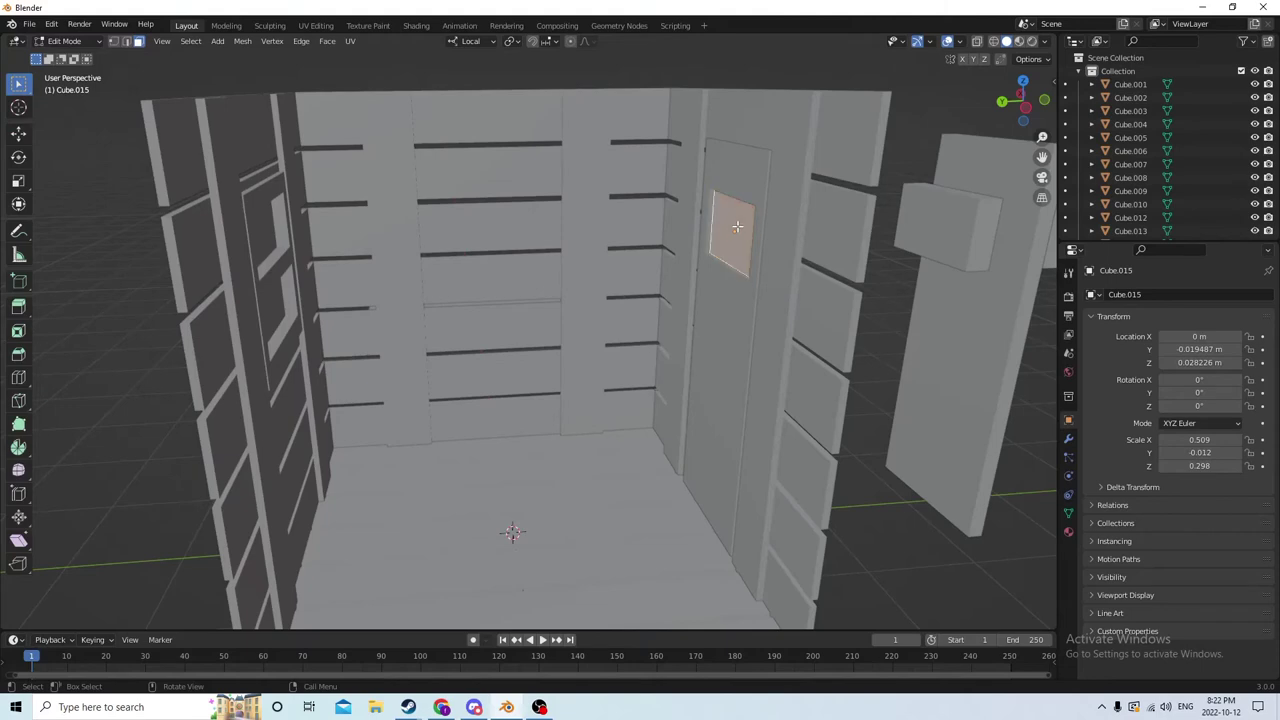
pyautogui.press('x')
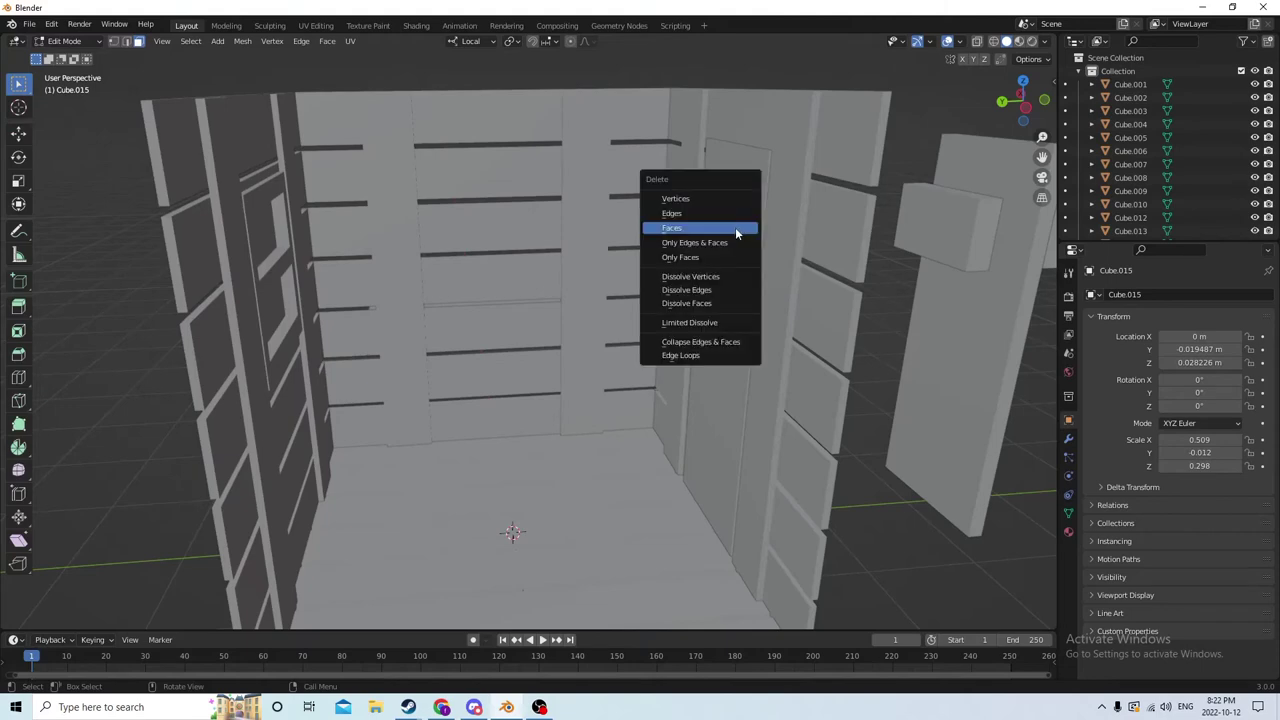
pyautogui.click(735, 227)
pyautogui.moveTo(735, 227); pyautogui.dragTo(697, 231, button='middle')
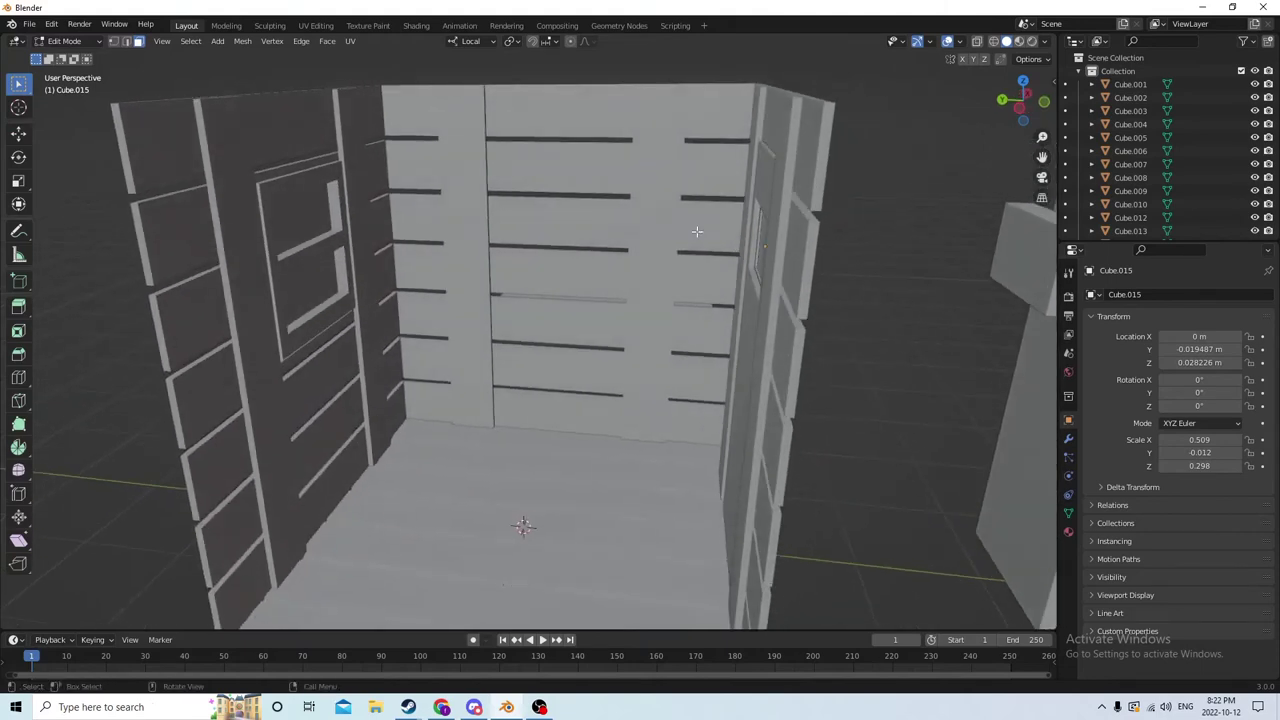
pyautogui.scroll(-5, 697, 231)
pyautogui.scroll(5, 651, 234)
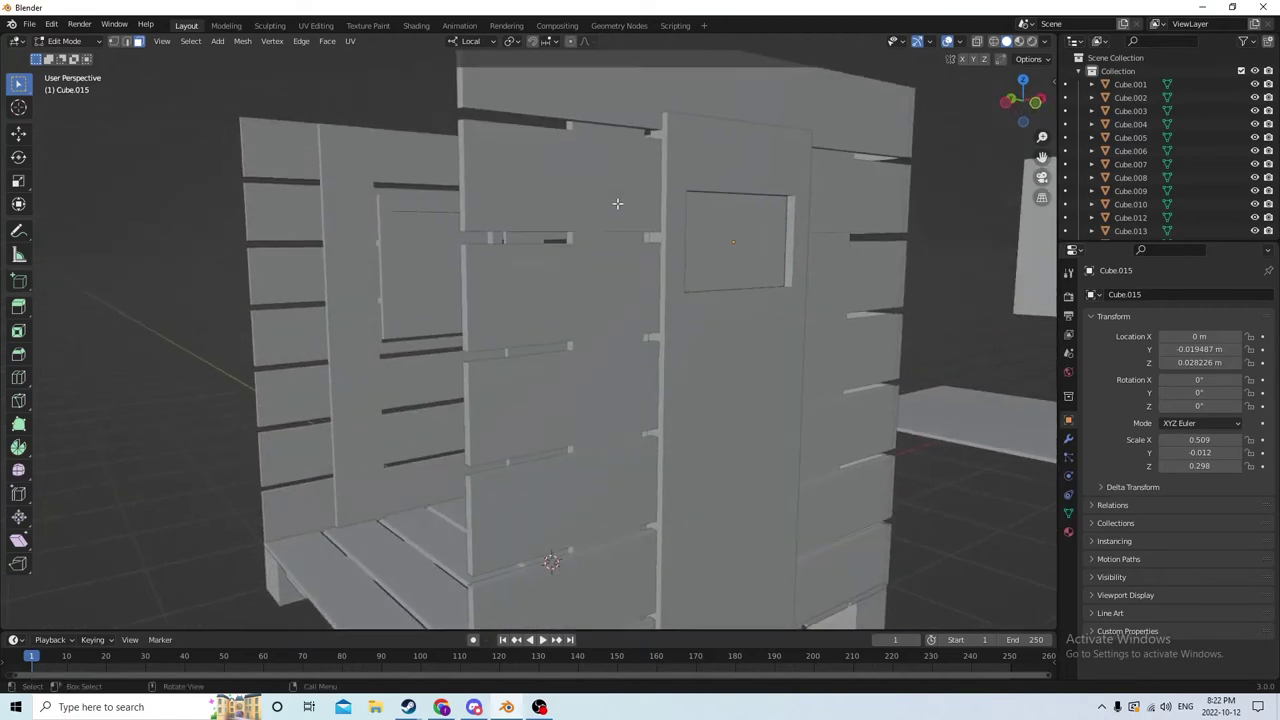
pyautogui.moveTo(617, 203); pyautogui.dragTo(794, 254, button='middle')
pyautogui.press('Tab')
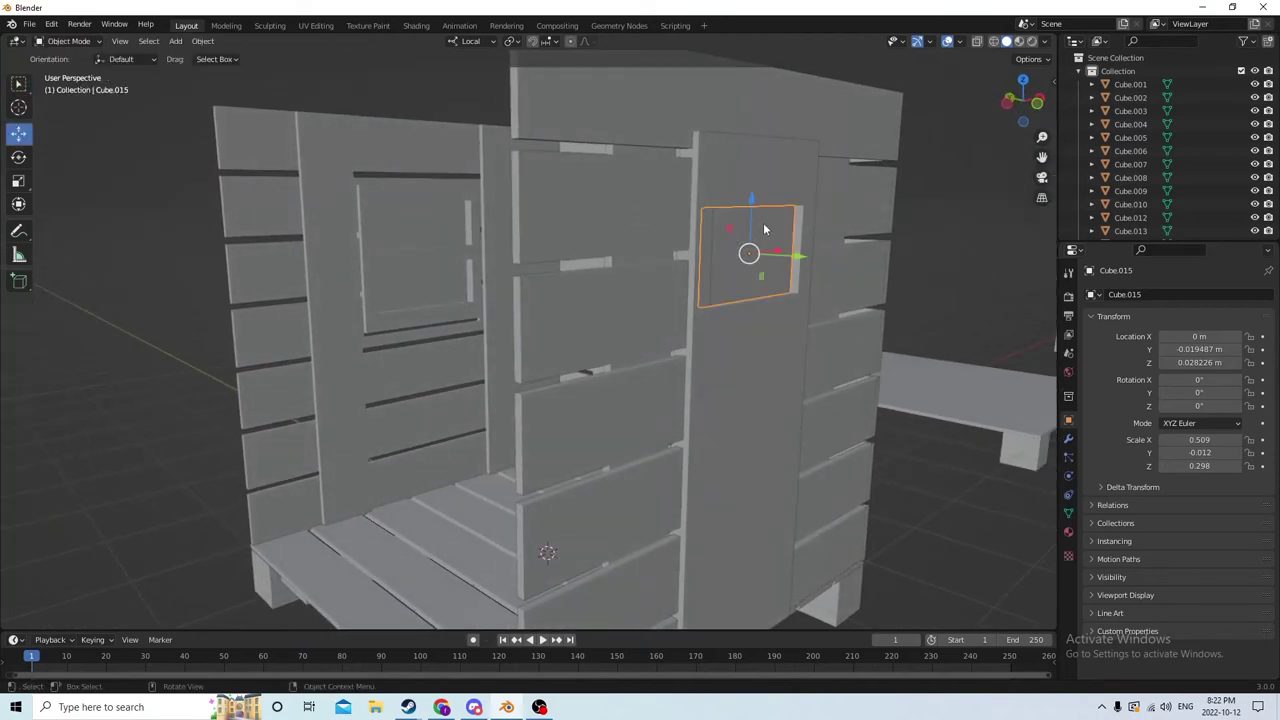
# Step: Deselect everything and bring up the Add > Mesh shapes menu
pyautogui.click(769, 186)
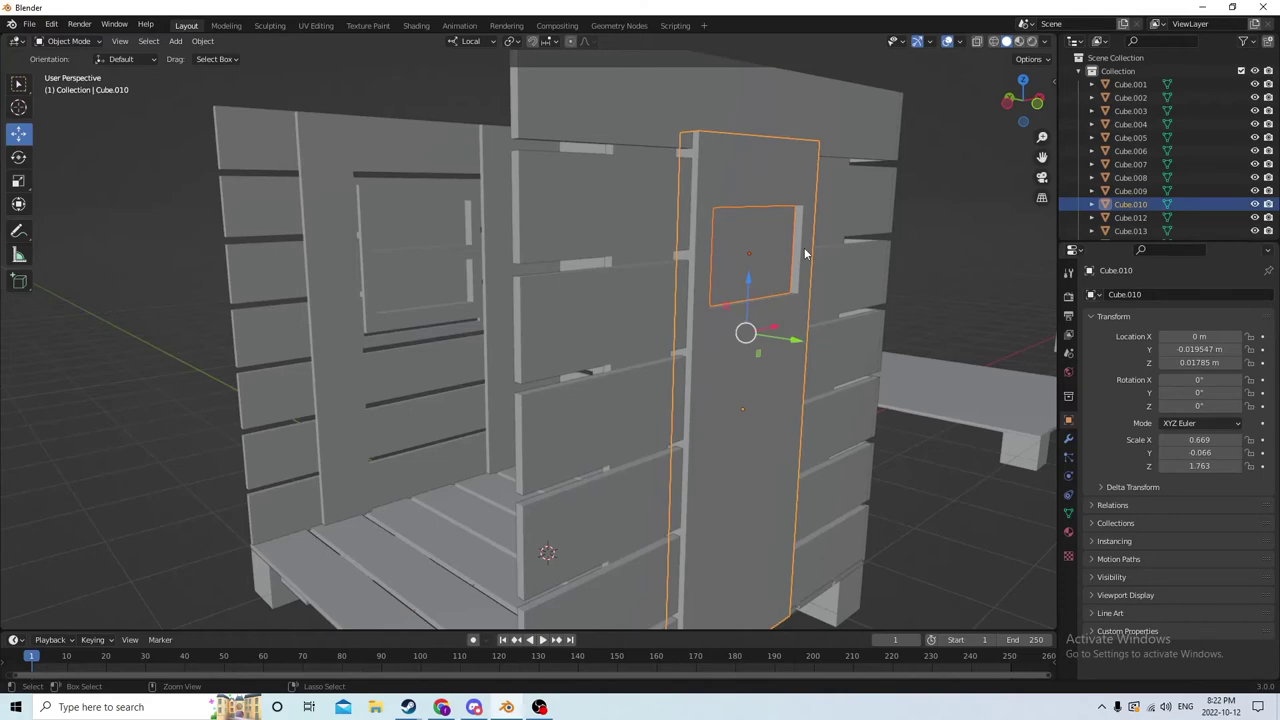
pyautogui.scroll(-4, 810, 255)
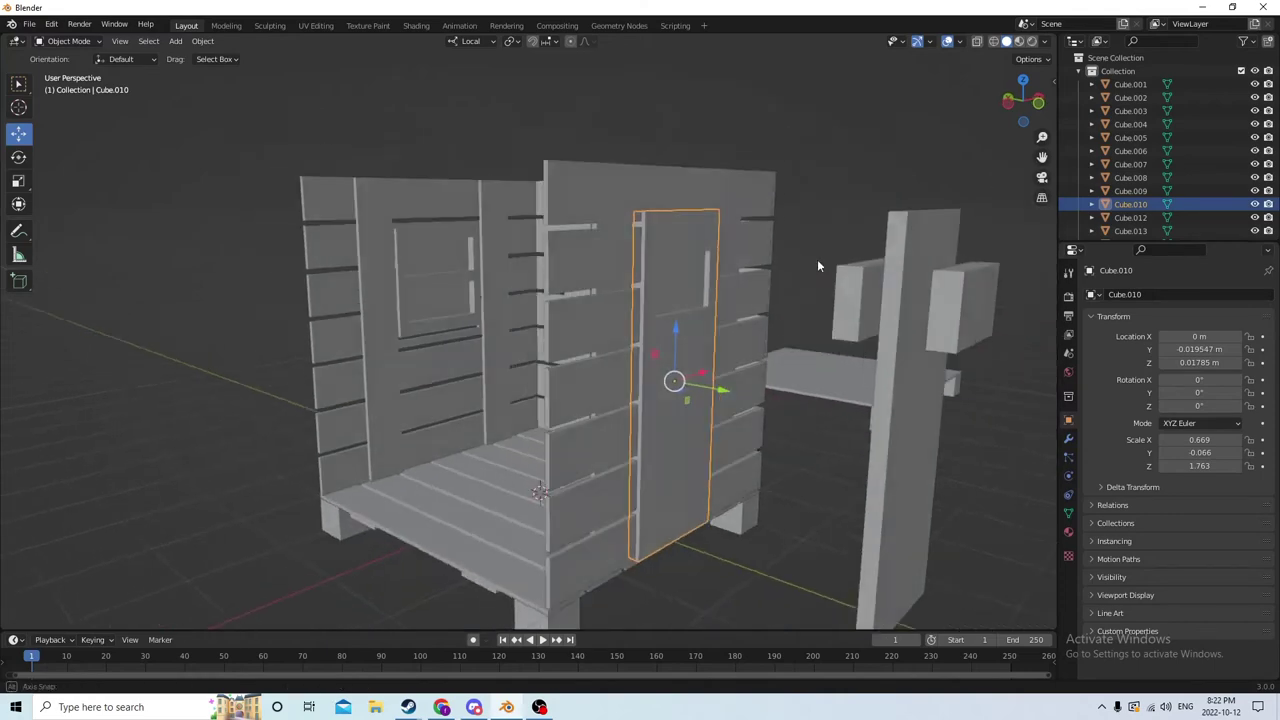
pyautogui.moveTo(828, 355); pyautogui.dragTo(797, 398, button='middle')
pyautogui.click(852, 418)
pyautogui.click(879, 420)
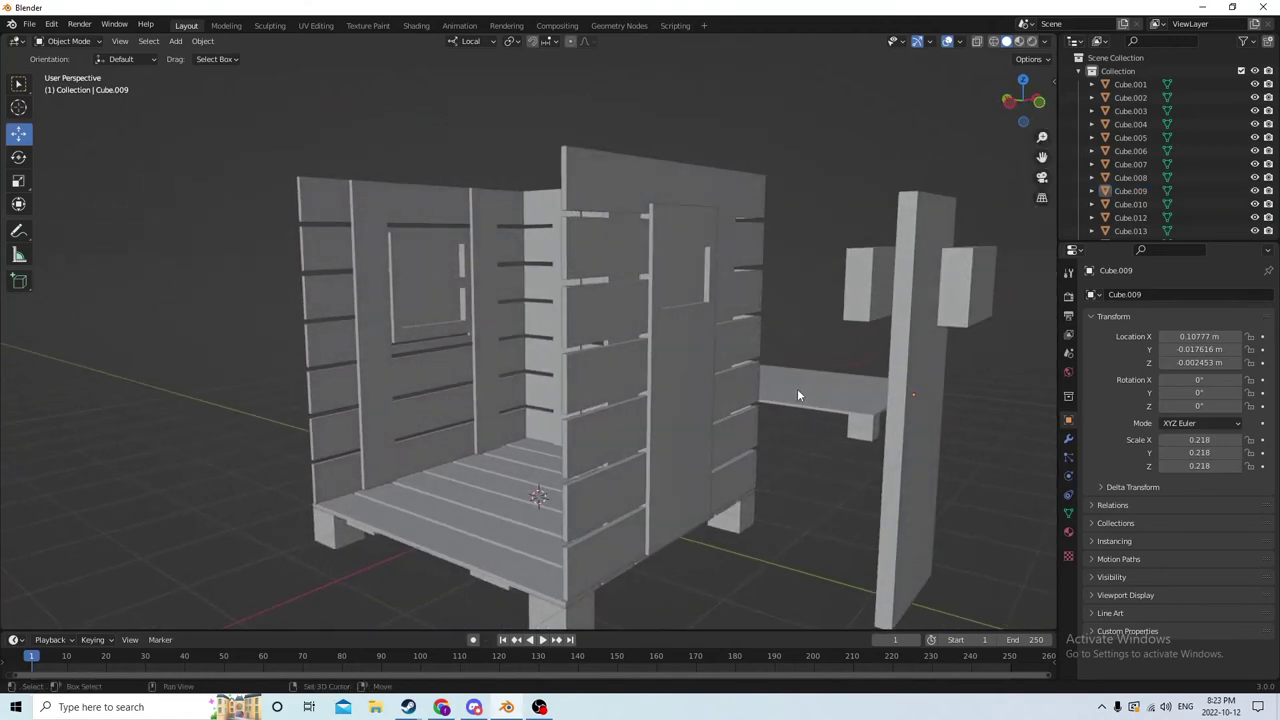
pyautogui.hotkey('shift', 'a')
pyautogui.moveTo(798, 387)
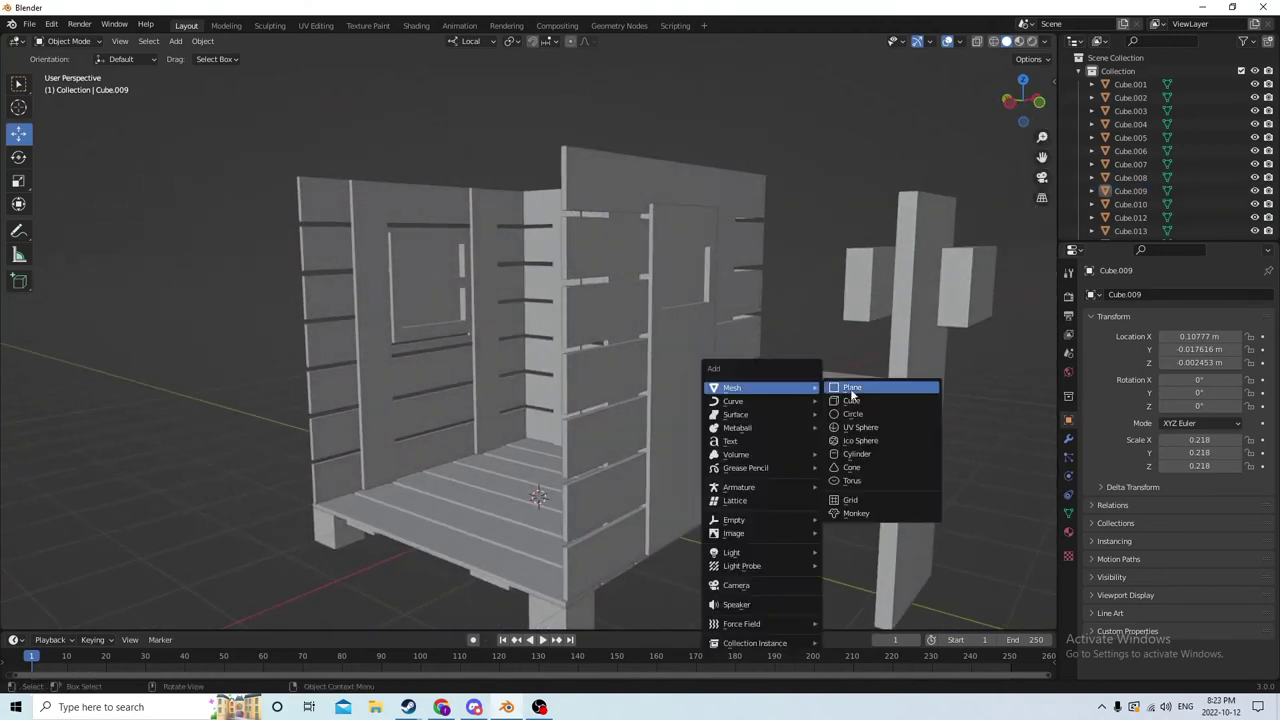
# Step: Add a cylinder, raise it, and set its X rotation to 90°
pyautogui.click(857, 455)
pyautogui.moveTo(748, 400); pyautogui.dragTo(715, 406, button='middle')
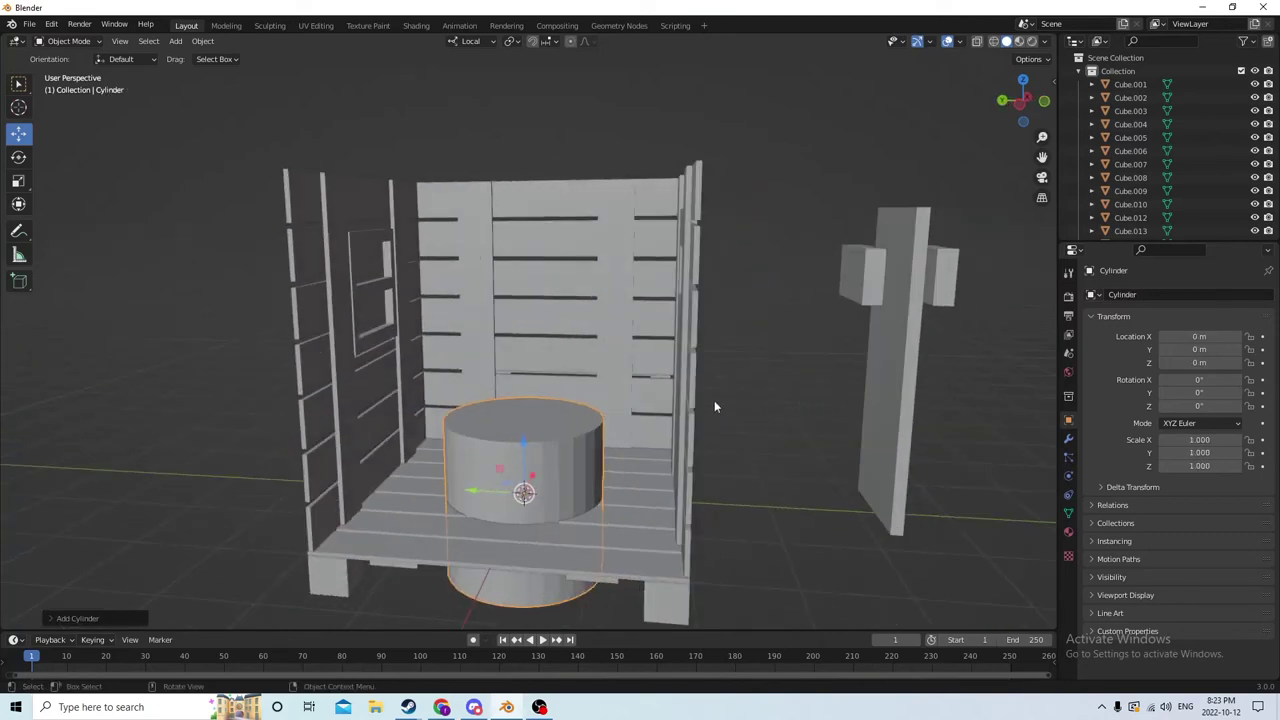
pyautogui.moveTo(518, 446); pyautogui.dragTo(525, 328)
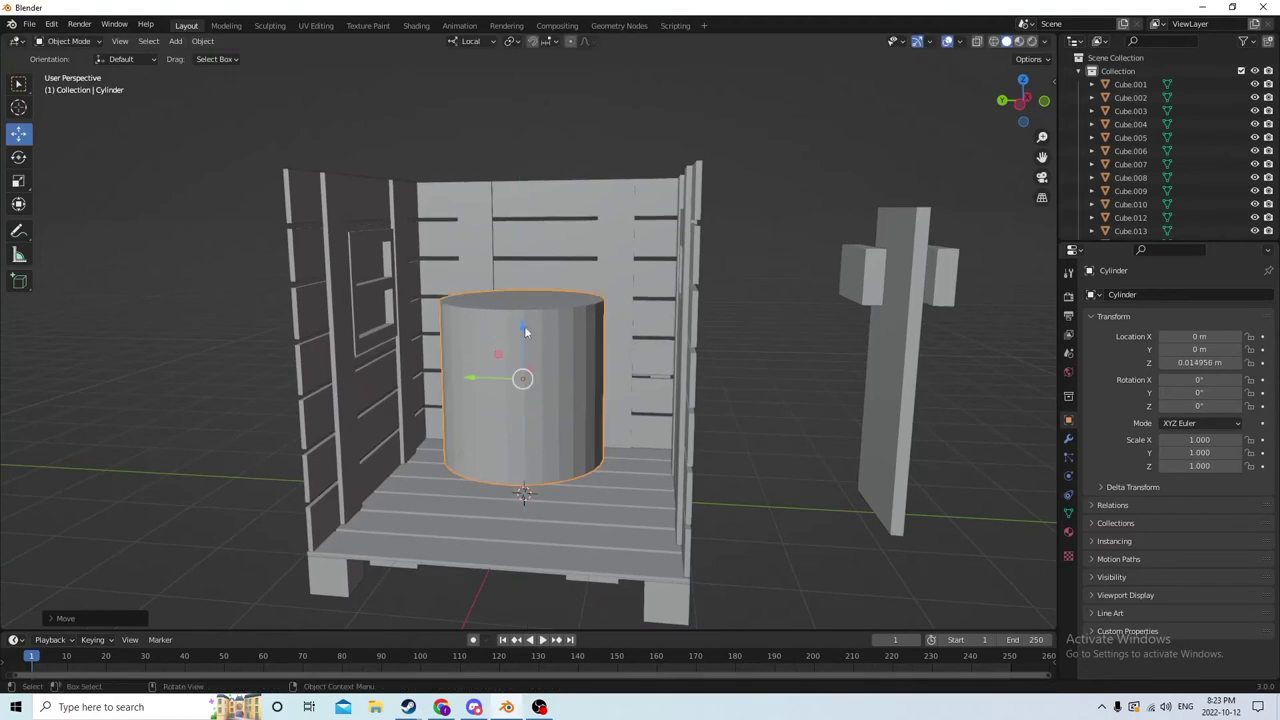
pyautogui.click(1187, 379)
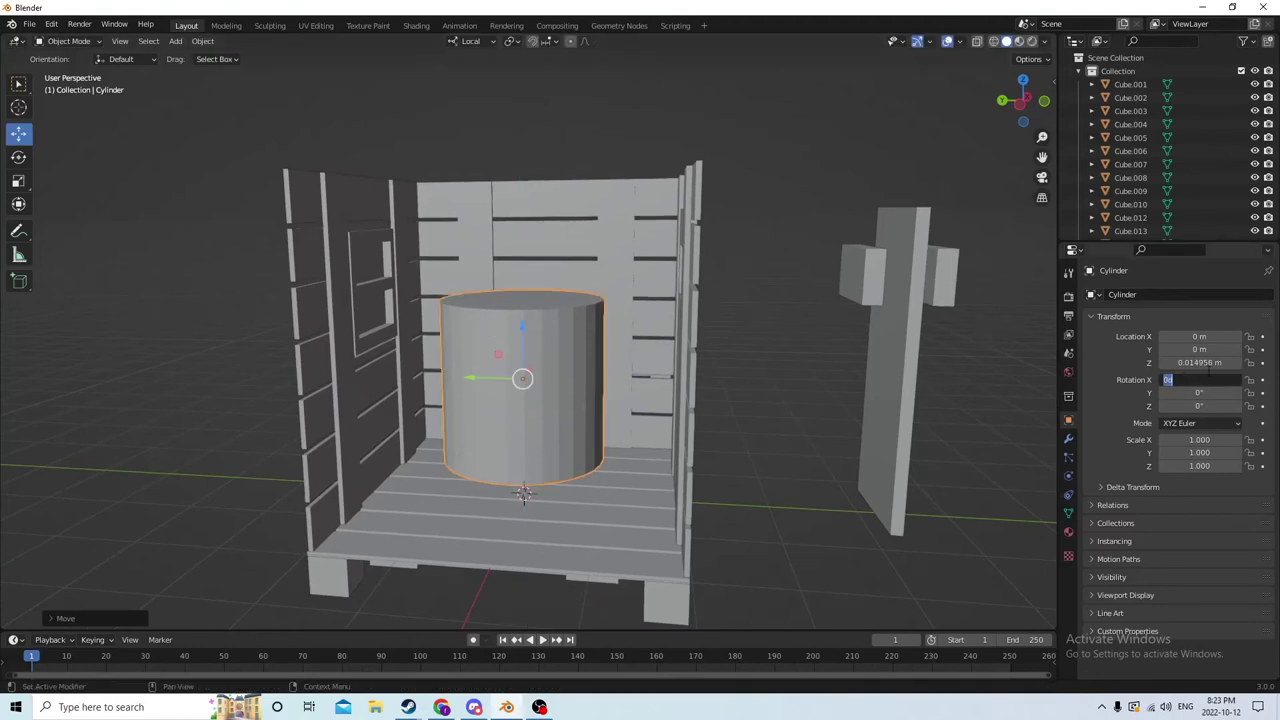
pyautogui.write('90')
pyautogui.press('Return')
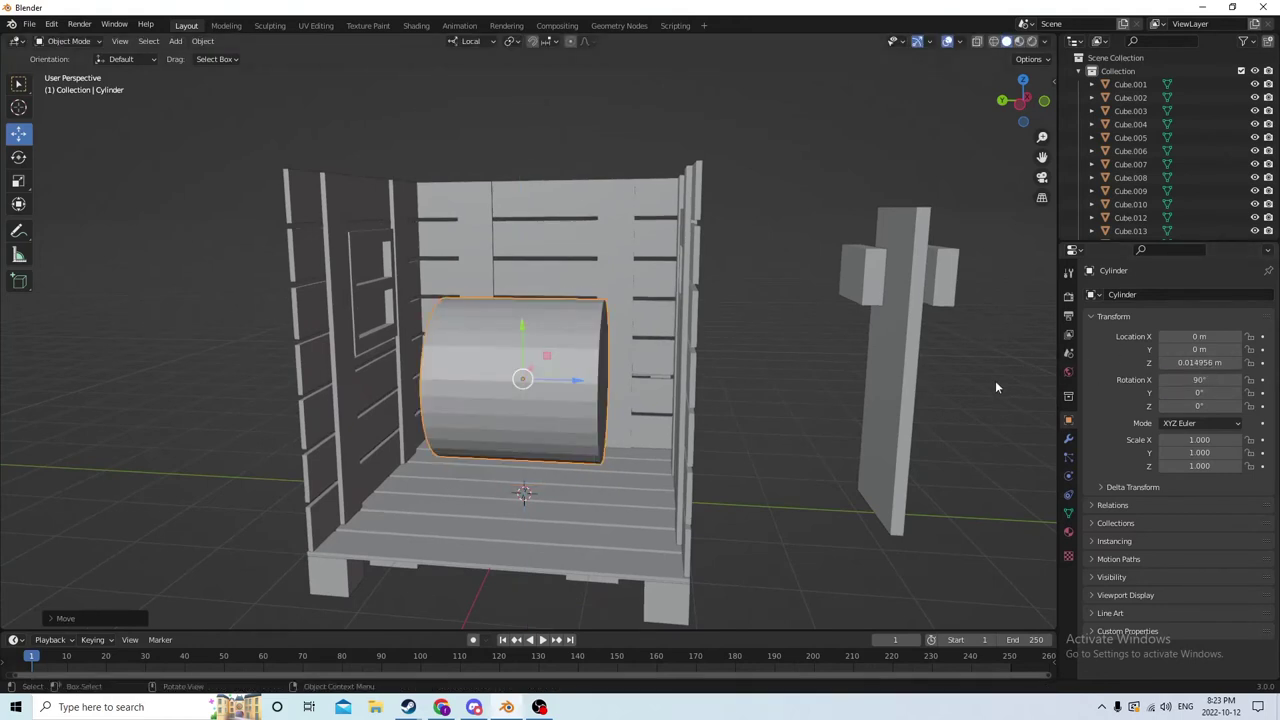
pyautogui.moveTo(995, 380); pyautogui.dragTo(862, 333, button='middle')
# Step: Scale the cylinder to 0.173, stretch it to 0.568 lengthwise, and move it toward the door wall
pyautogui.press('s')
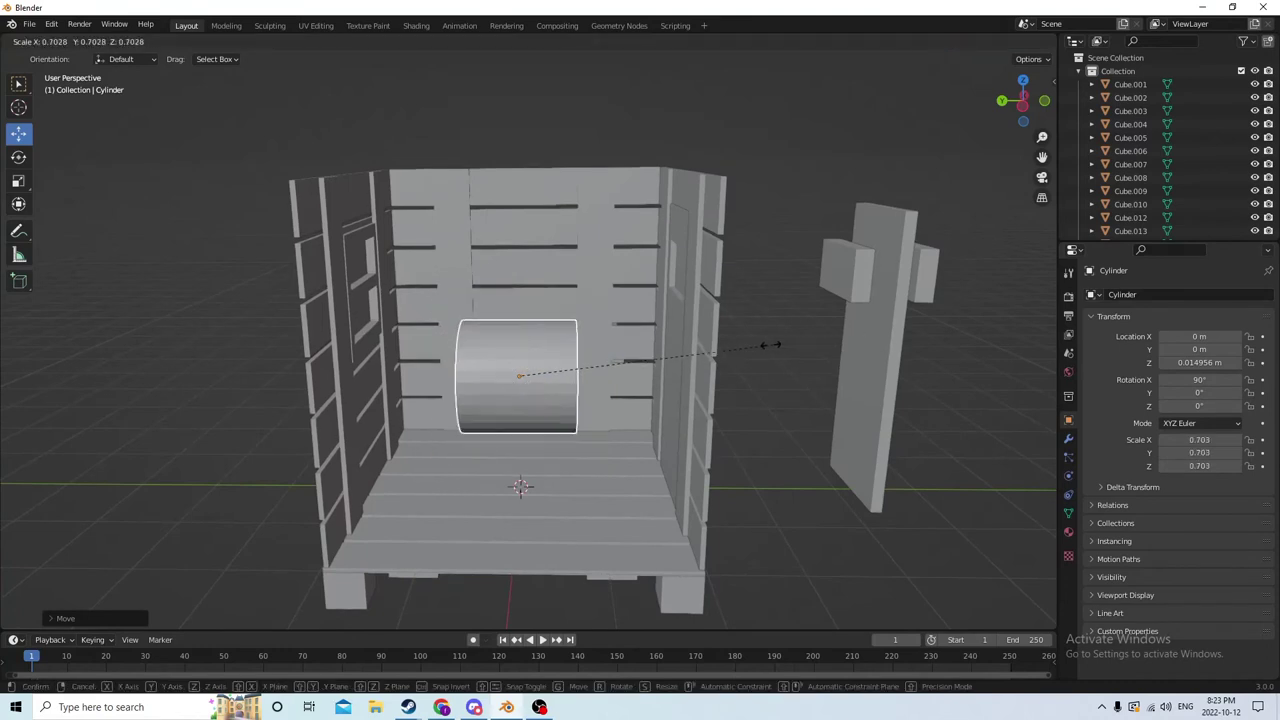
pyautogui.click(584, 358)
pyautogui.click(31, 181)
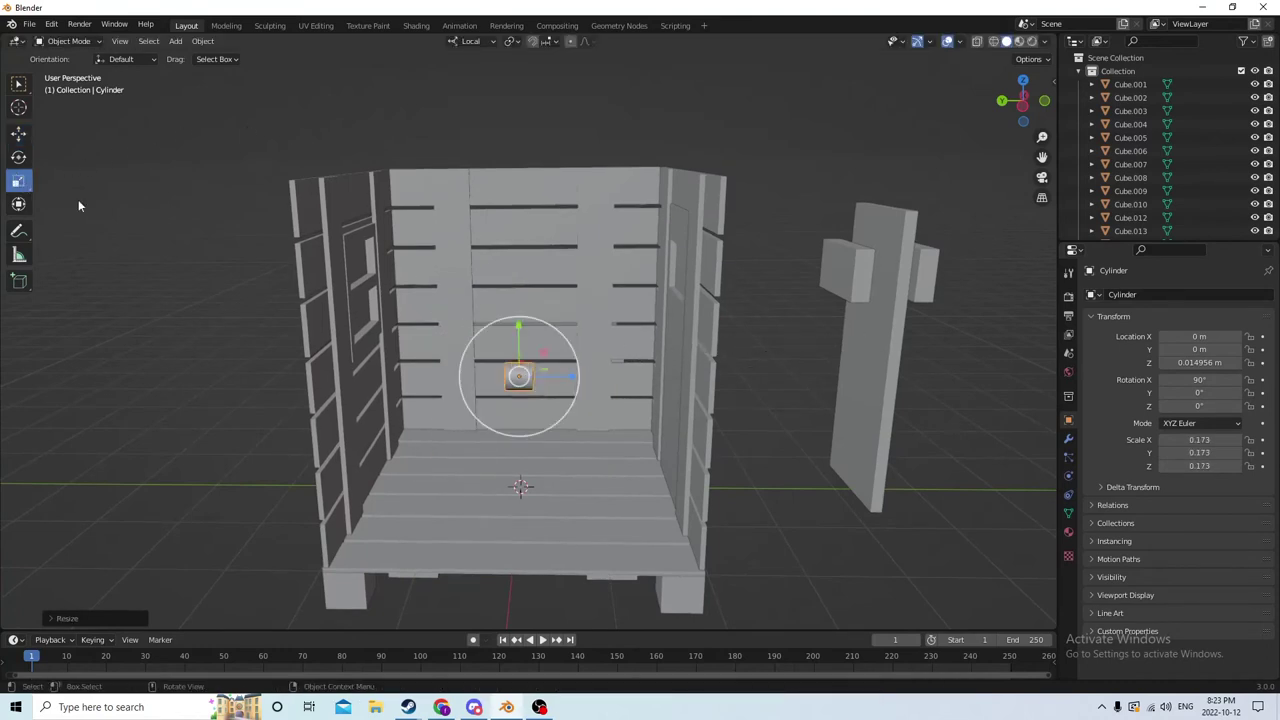
pyautogui.moveTo(576, 385); pyautogui.dragTo(687, 374)
pyautogui.moveTo(687, 374); pyautogui.dragTo(219, 158, button='middle')
pyautogui.click(19, 135)
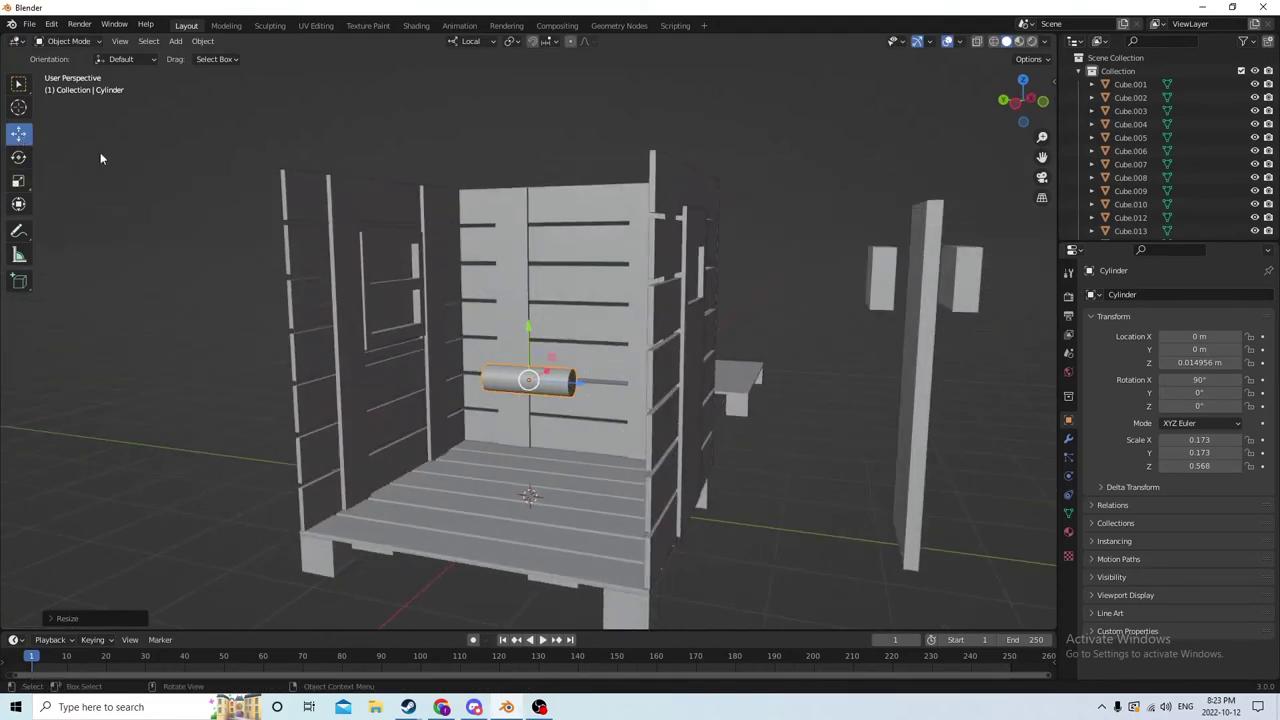
pyautogui.moveTo(100, 152); pyautogui.dragTo(299, 237, button='middle')
pyautogui.moveTo(542, 362); pyautogui.dragTo(708, 338)
pyautogui.moveTo(708, 338); pyautogui.dragTo(631, 354, button='middle')
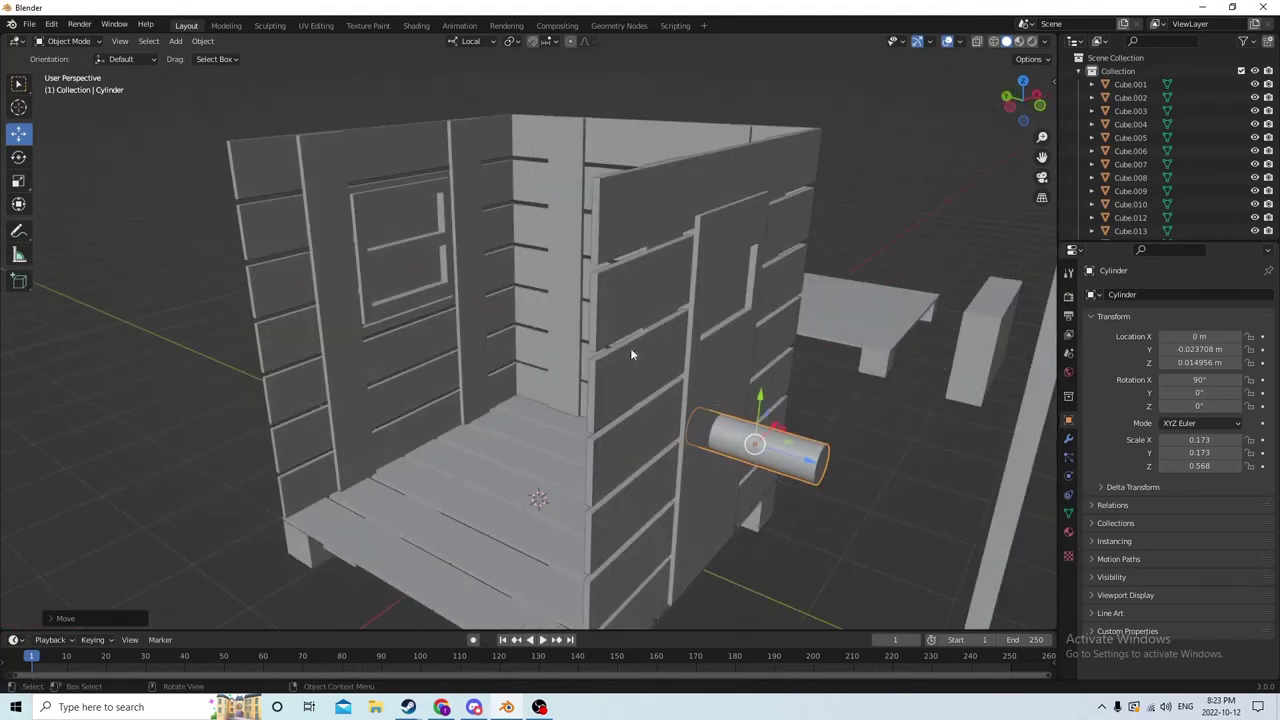
# Step: Nudge the cylinder along X and raise it slightly near the door
pyautogui.moveTo(781, 455); pyautogui.dragTo(745, 452)
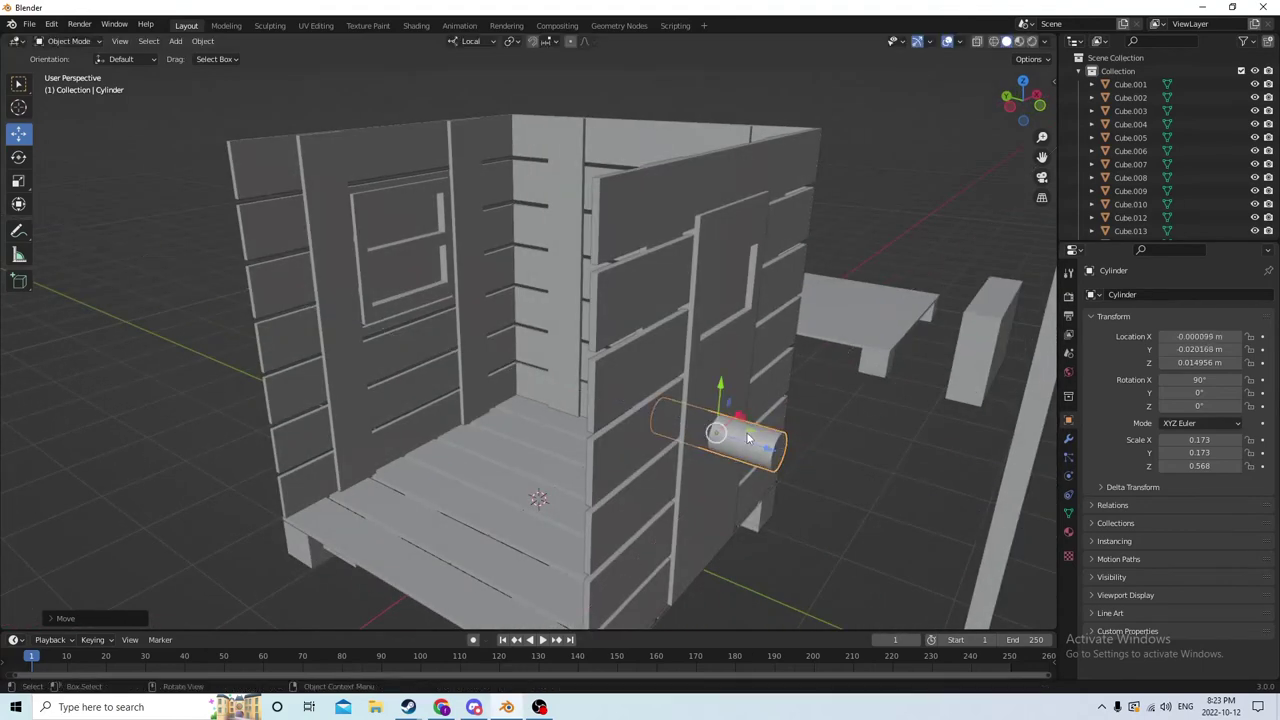
pyautogui.moveTo(745, 452); pyautogui.dragTo(686, 460, button='middle')
pyautogui.moveTo(718, 457); pyautogui.dragTo(690, 462)
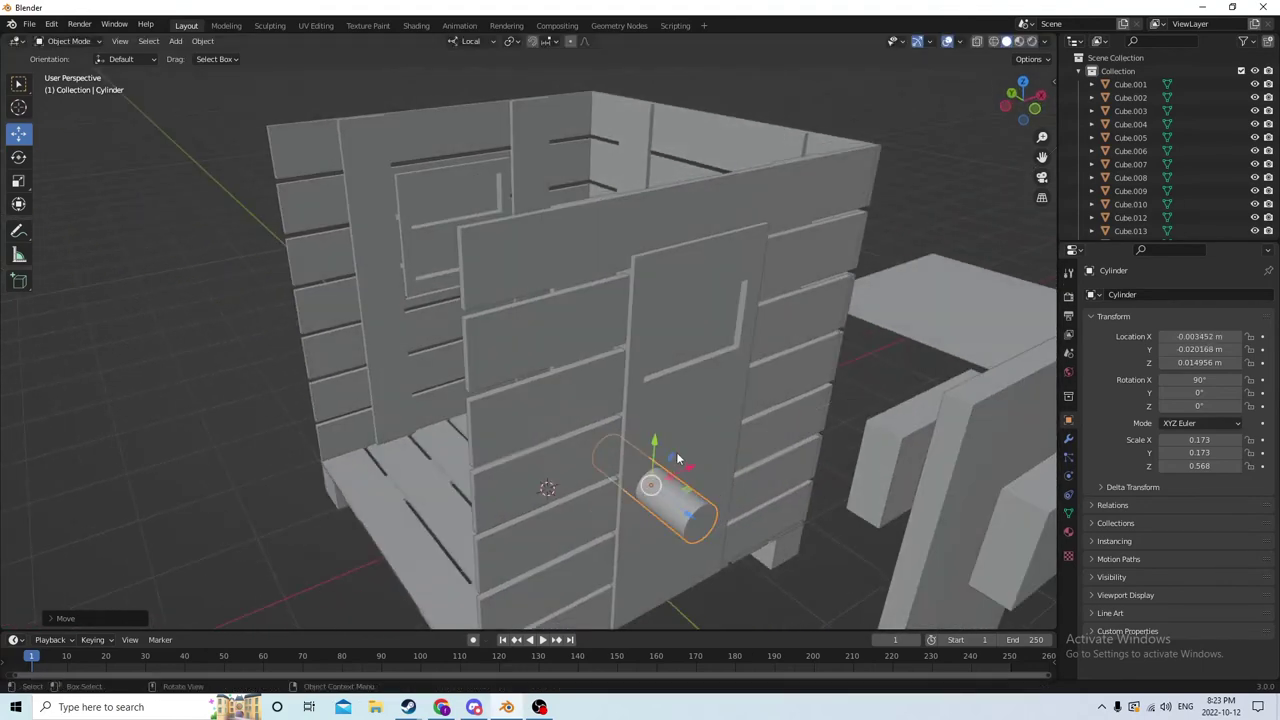
pyautogui.moveTo(690, 462); pyautogui.dragTo(672, 415, button='middle')
pyautogui.moveTo(652, 390); pyautogui.dragTo(641, 326)
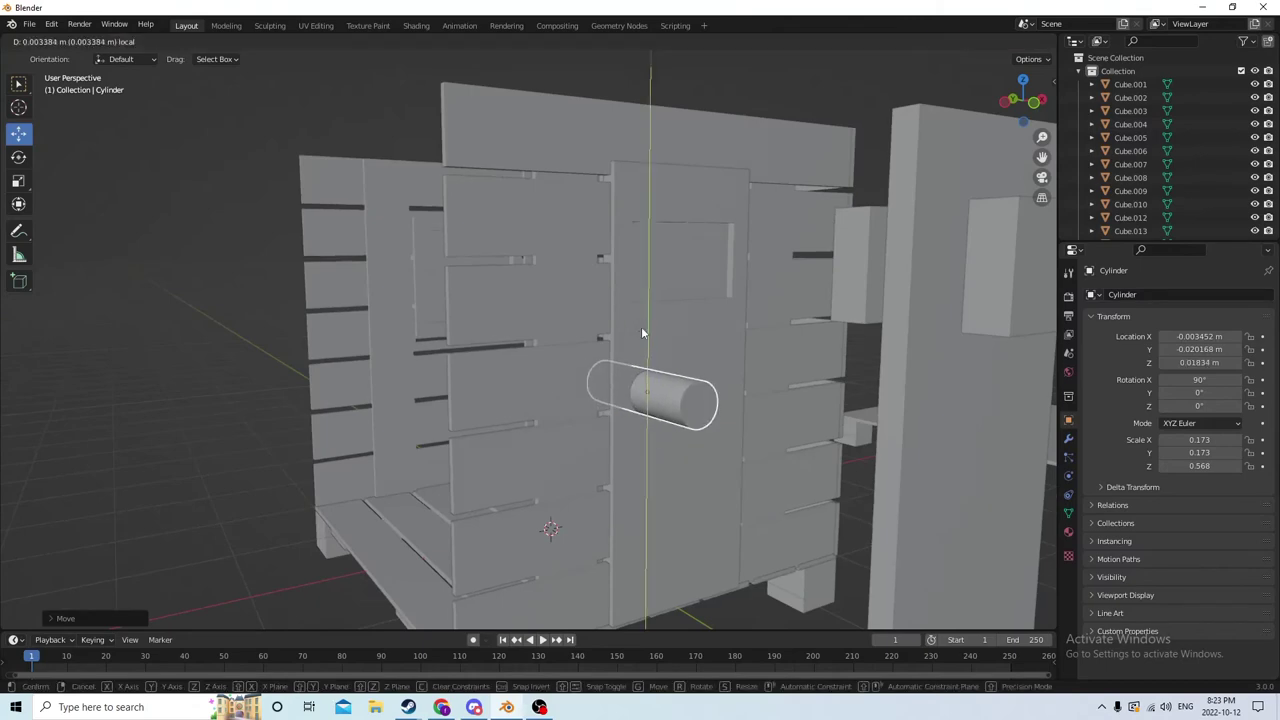
pyautogui.moveTo(641, 326); pyautogui.dragTo(706, 377, button='middle')
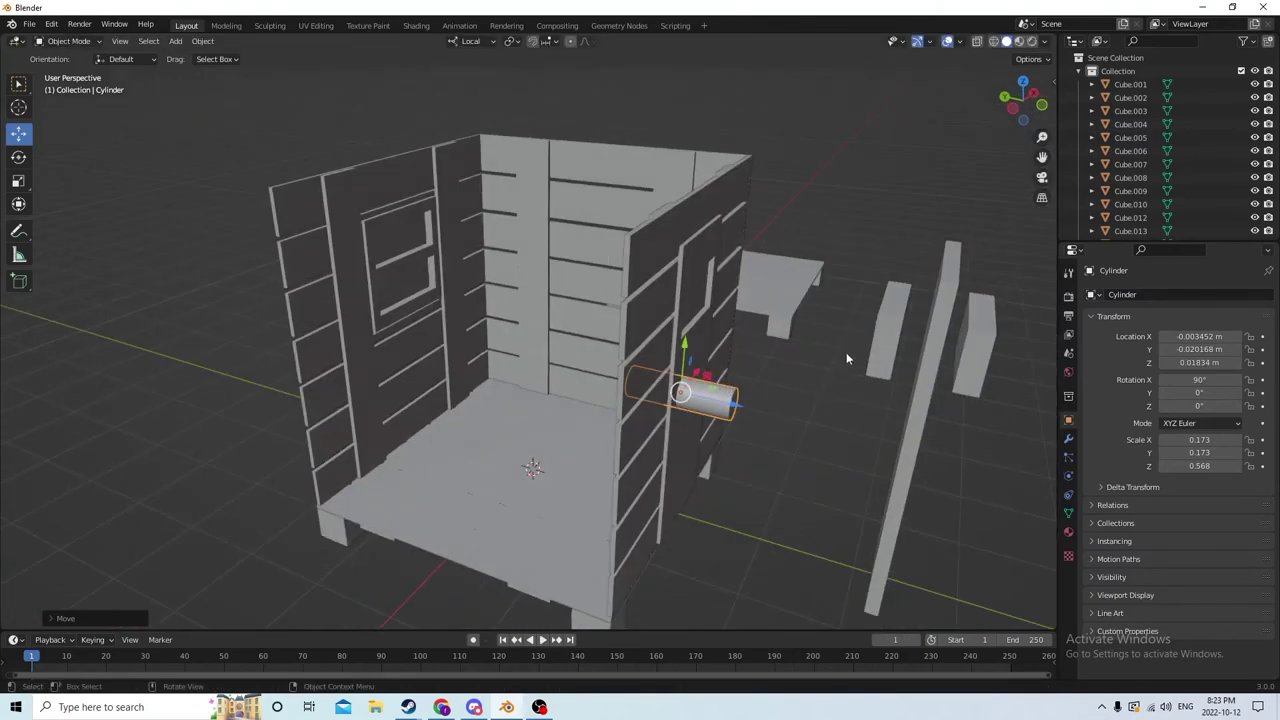
# Step: Shrink the cylinder twice to knob size, 0.036 × 0.036 × 0.119
pyautogui.press('s')
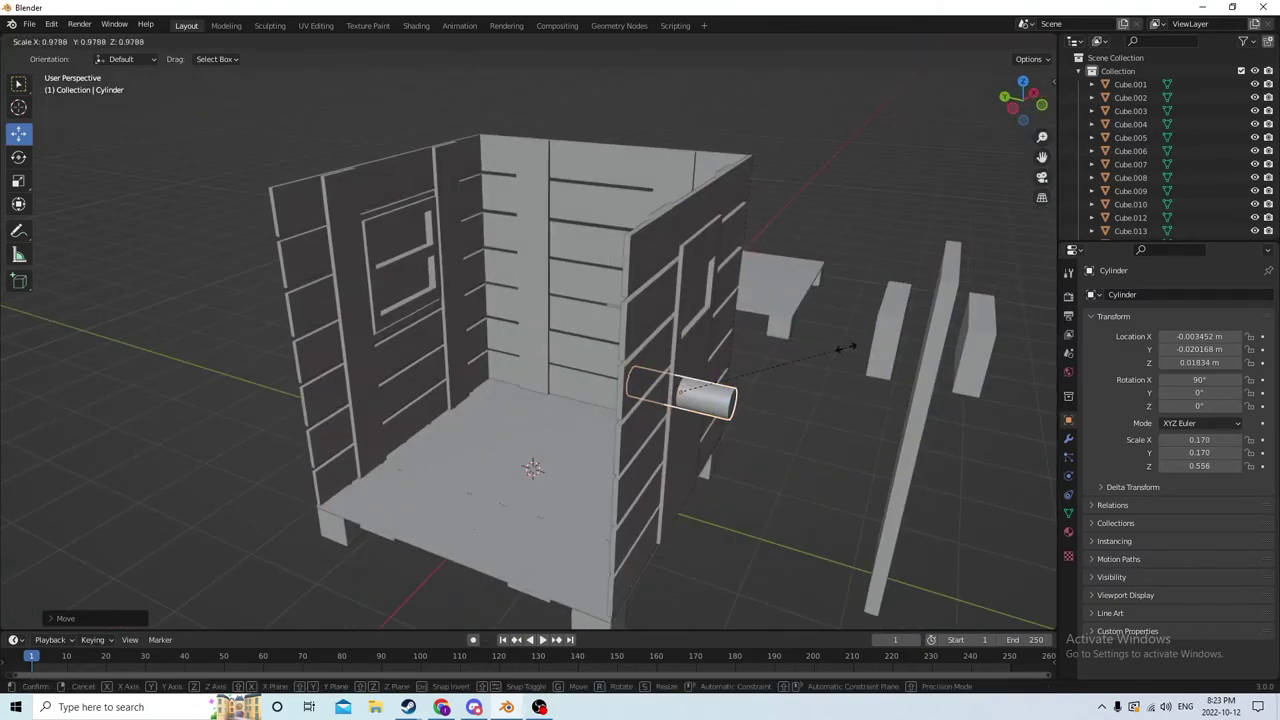
pyautogui.click(770, 365)
pyautogui.moveTo(779, 384); pyautogui.dragTo(750, 394, button='middle')
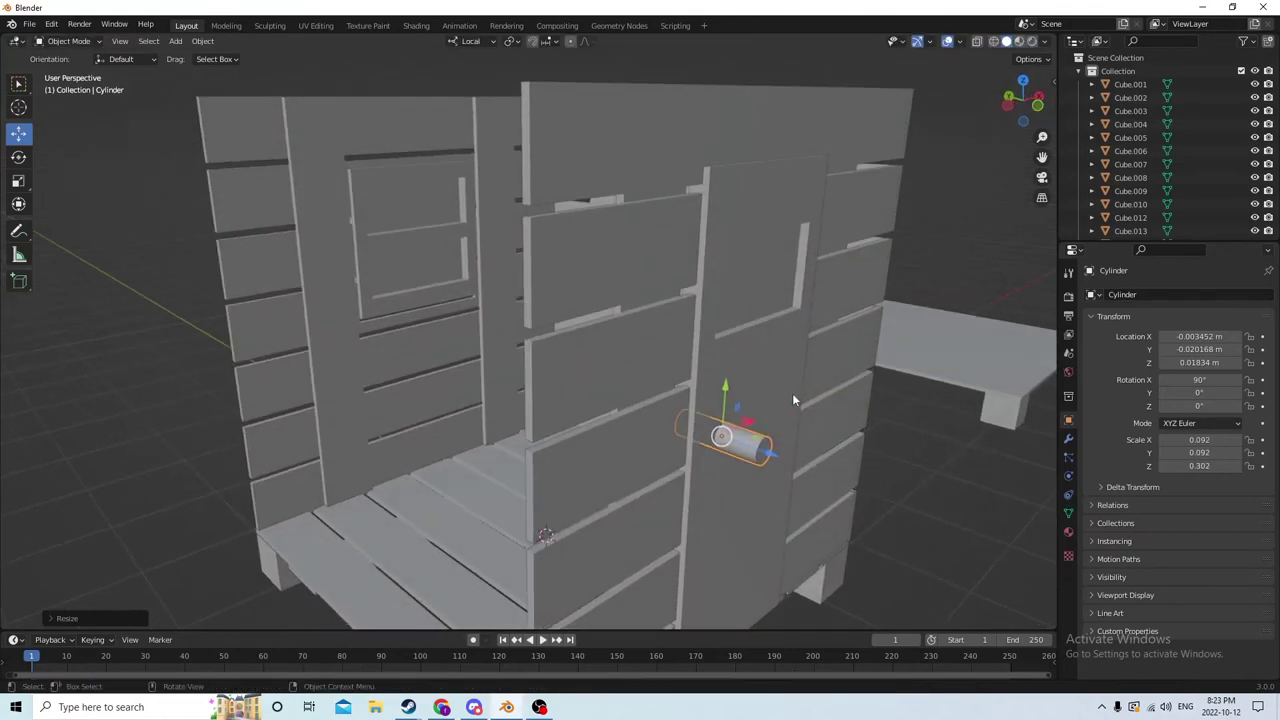
pyautogui.press('s')
pyautogui.click(744, 413)
pyautogui.moveTo(744, 413); pyautogui.dragTo(710, 392, button='middle')
# Step: Move the knob along its local axes to seat it against the door face
pyautogui.press('g')
pyautogui.press('z')
pyautogui.press('z')
pyautogui.click(810, 406)
pyautogui.press('g')
pyautogui.press('z')
pyautogui.press('z')
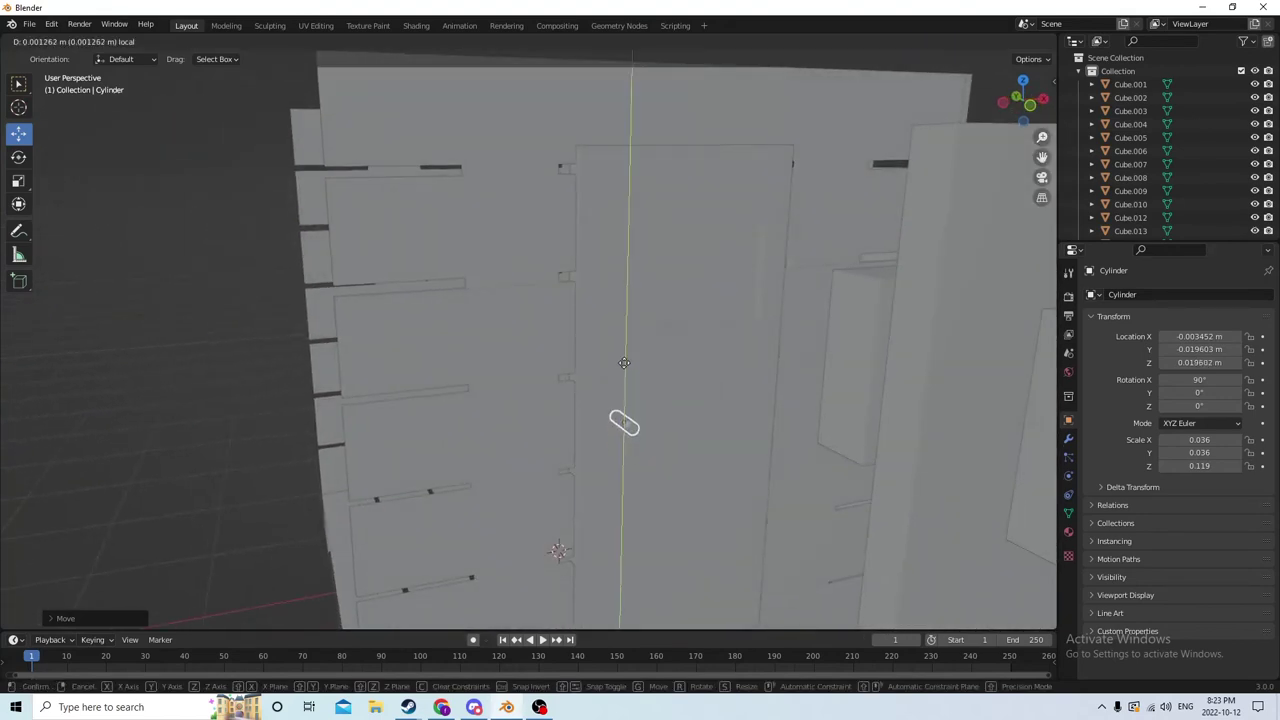
pyautogui.press('Escape')
pyautogui.press('g')
pyautogui.press('x')
pyautogui.press('x')
pyautogui.click(642, 400)
pyautogui.moveTo(642, 400)
pyautogui.mouseDown(button='middle')
pyautogui.moveTo(636, 388)
pyautogui.moveTo(659, 404)
pyautogui.mouseUp(button='middle')
# Step: In Edit Mode, extrude the knob's end face outward and scale it up
pyautogui.press('Tab')
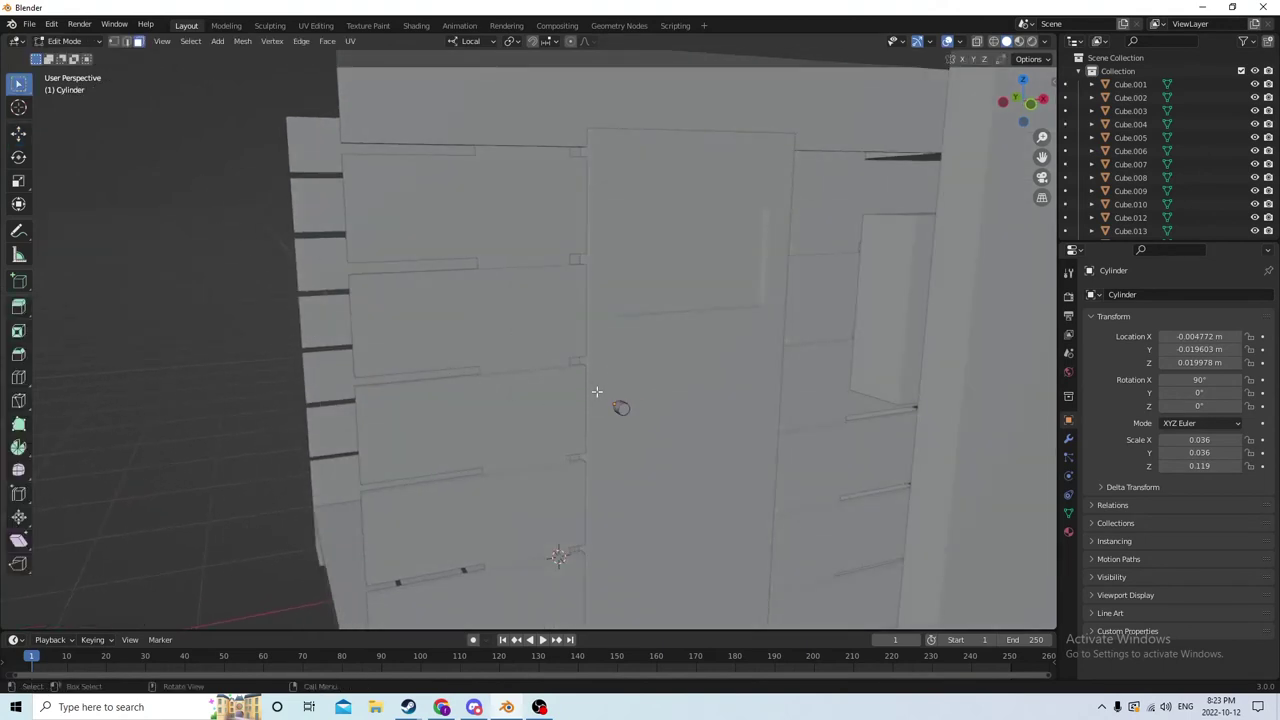
pyautogui.scroll(-6, 621, 408)
pyautogui.moveTo(614, 408); pyautogui.dragTo(653, 496, button='middle')
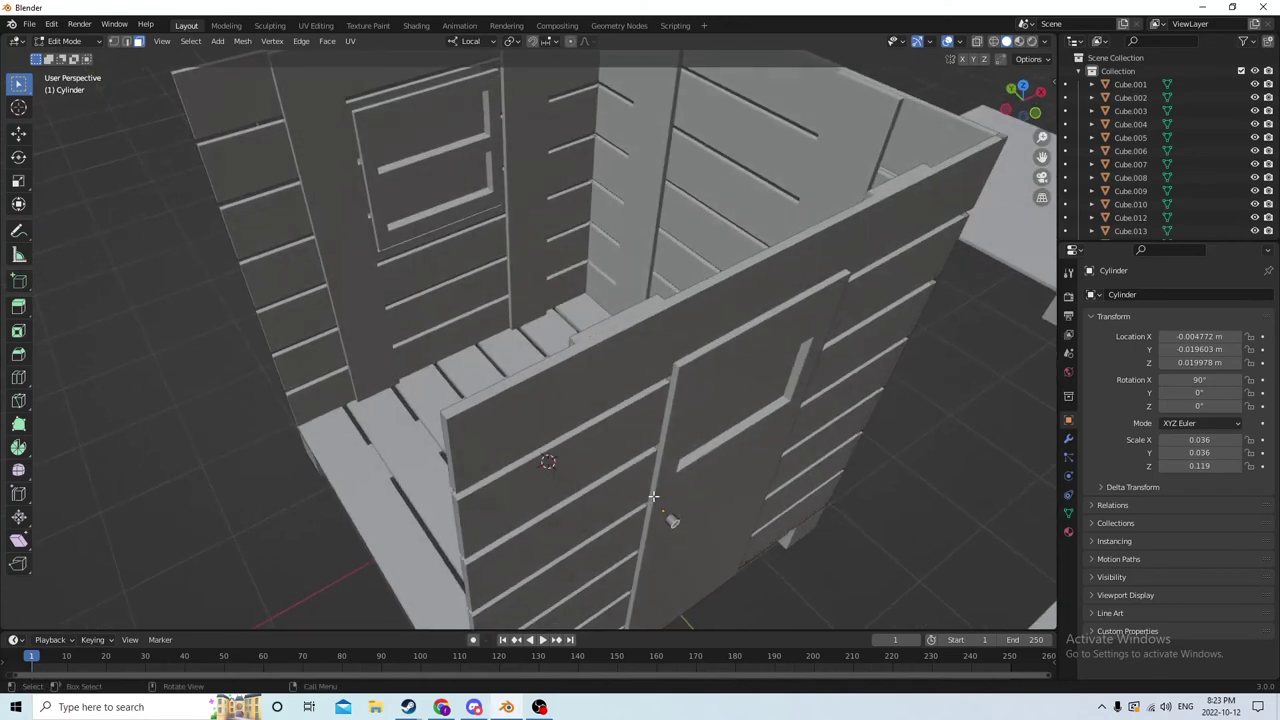
pyautogui.press('e')
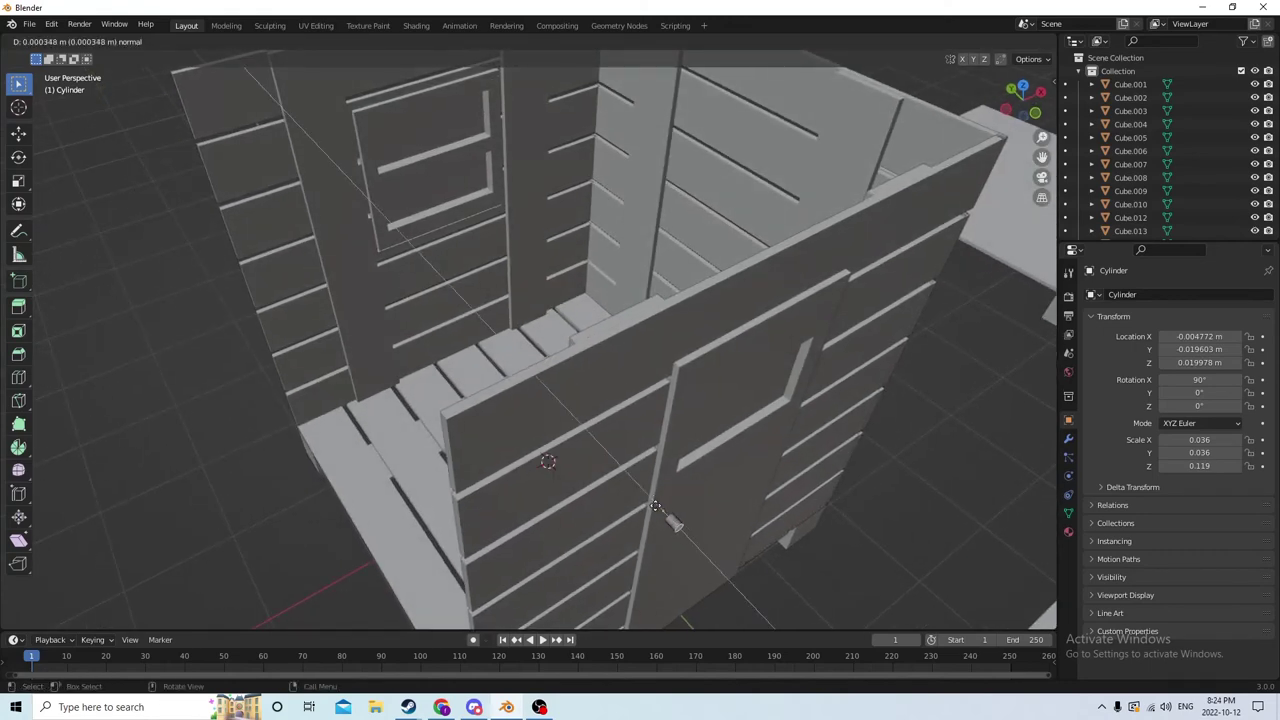
pyautogui.click(655, 505)
pyautogui.moveTo(655, 505); pyautogui.dragTo(662, 466, button='middle')
pyautogui.scroll(2, 662, 466)
pyautogui.scroll(2, 666, 457)
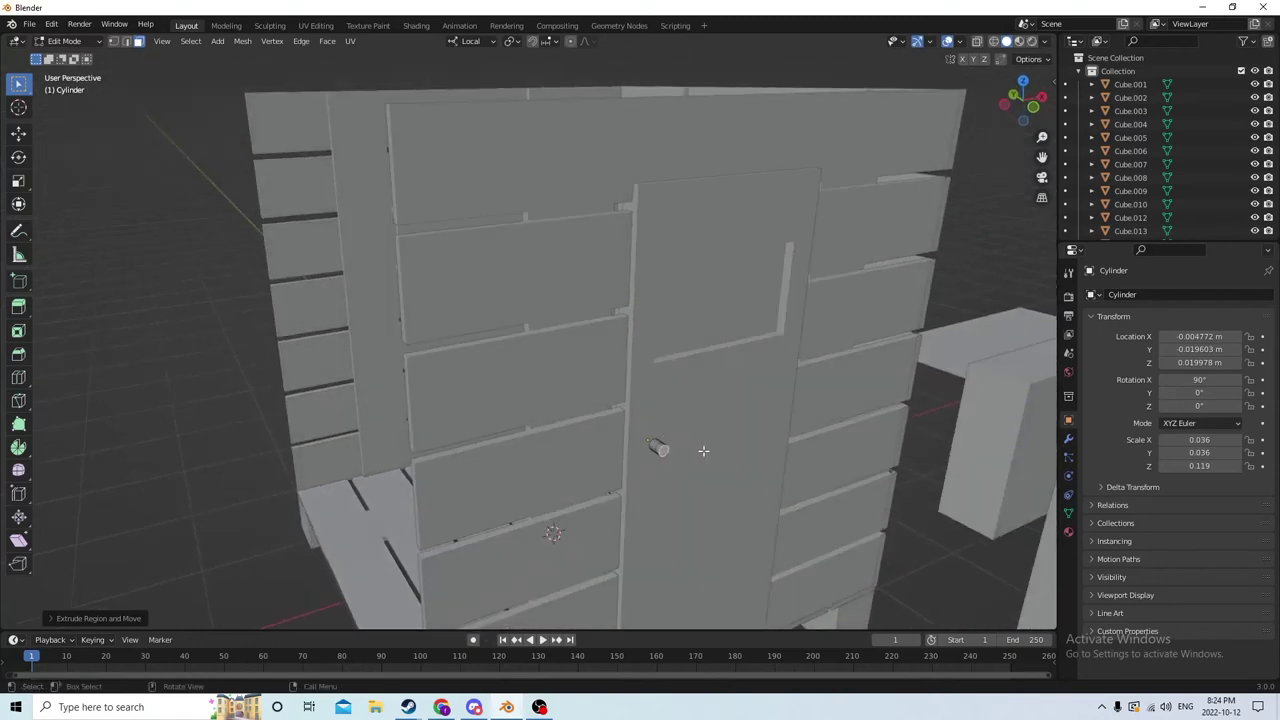
pyautogui.press('s')
pyautogui.click(713, 453)
pyautogui.moveTo(713, 453); pyautogui.dragTo(716, 475, button='middle')
# Step: Extrude the knob end a second time and resize the new end face
pyautogui.press('e')
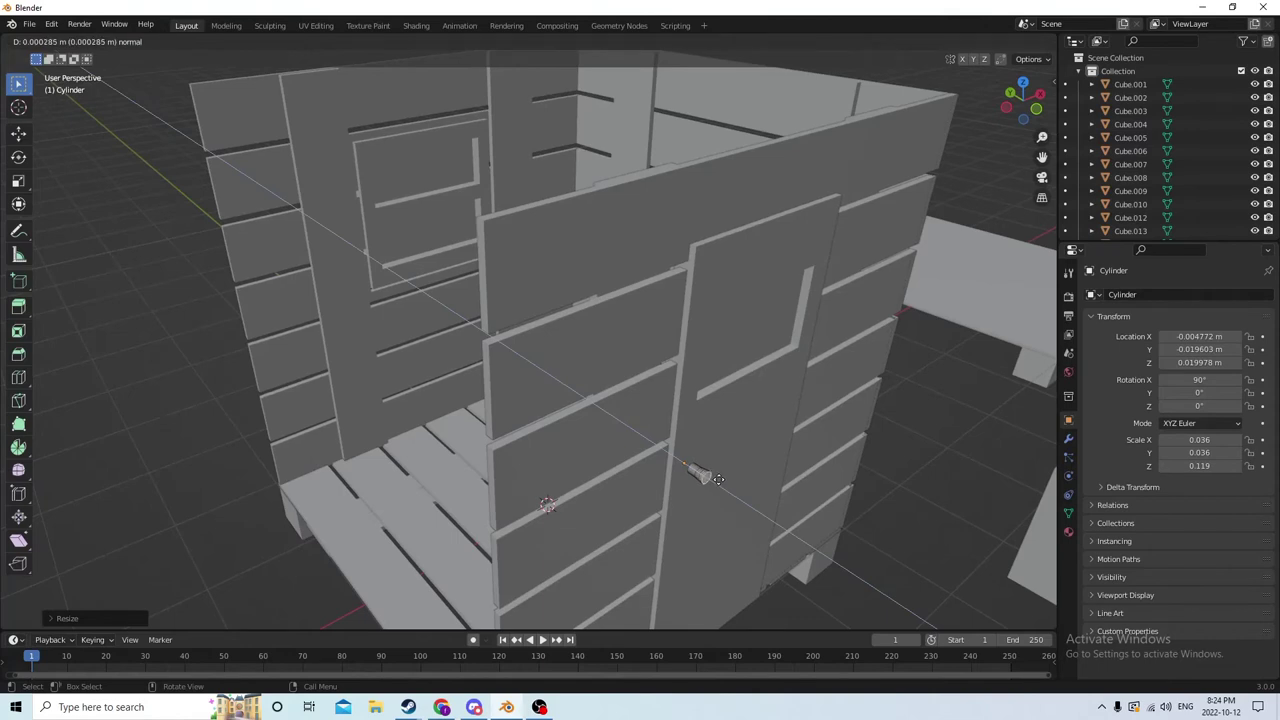
pyautogui.click(717, 479)
pyautogui.moveTo(717, 479); pyautogui.dragTo(735, 468, button='middle')
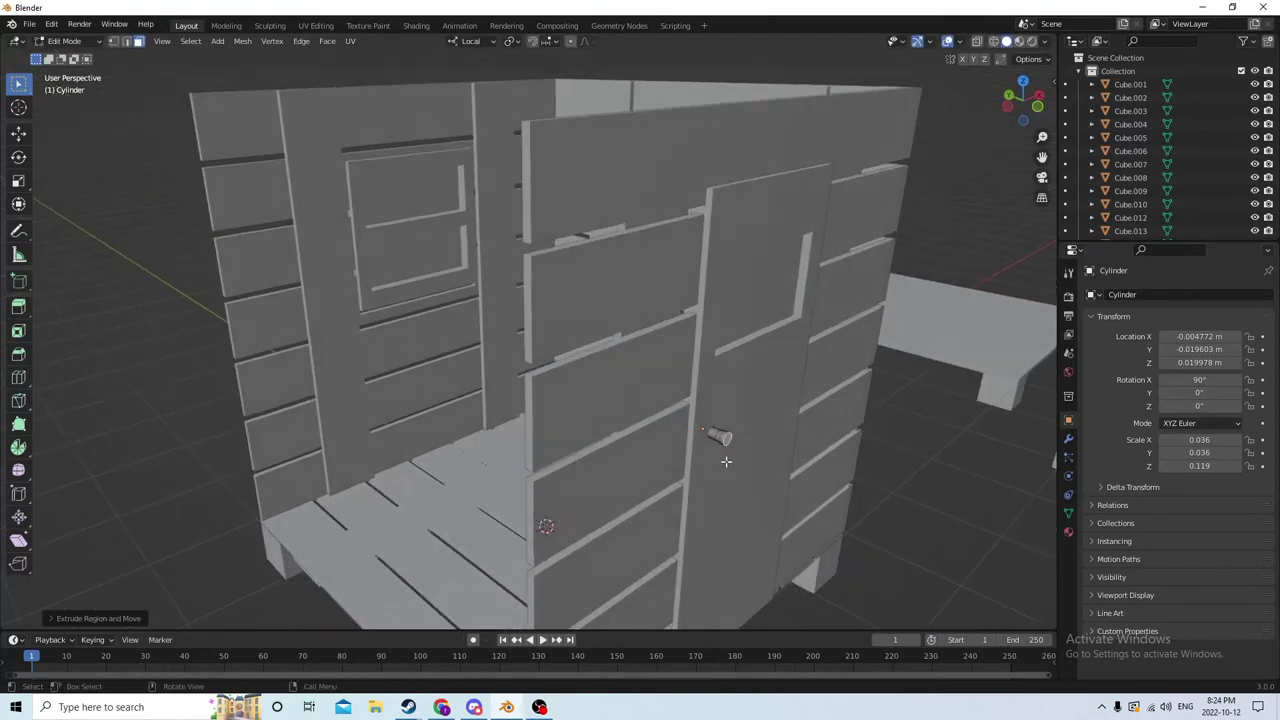
pyautogui.press('s')
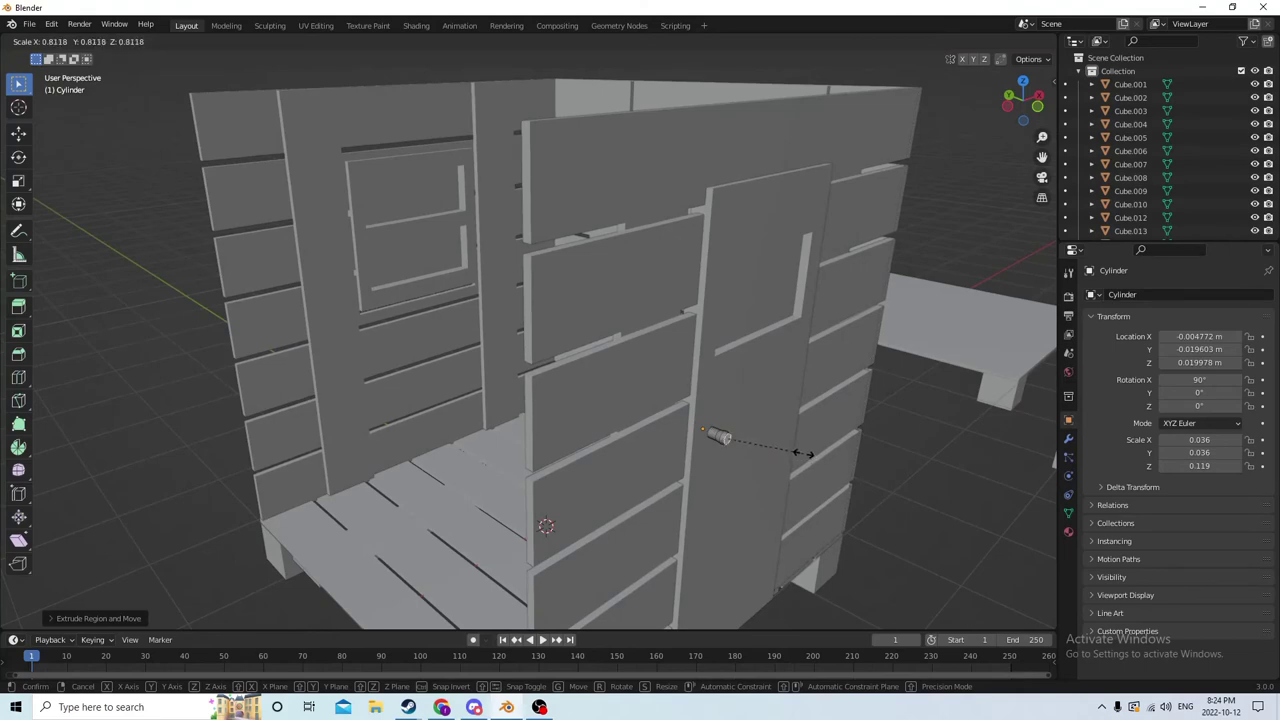
pyautogui.click(803, 453)
pyautogui.moveTo(803, 453)
pyautogui.mouseDown(button='middle')
pyautogui.moveTo(774, 463)
pyautogui.moveTo(793, 457)
pyautogui.mouseUp(button='middle')
# Step: Extrude the knob end once more and scale that end face down
pyautogui.press('e')
pyautogui.click(779, 465)
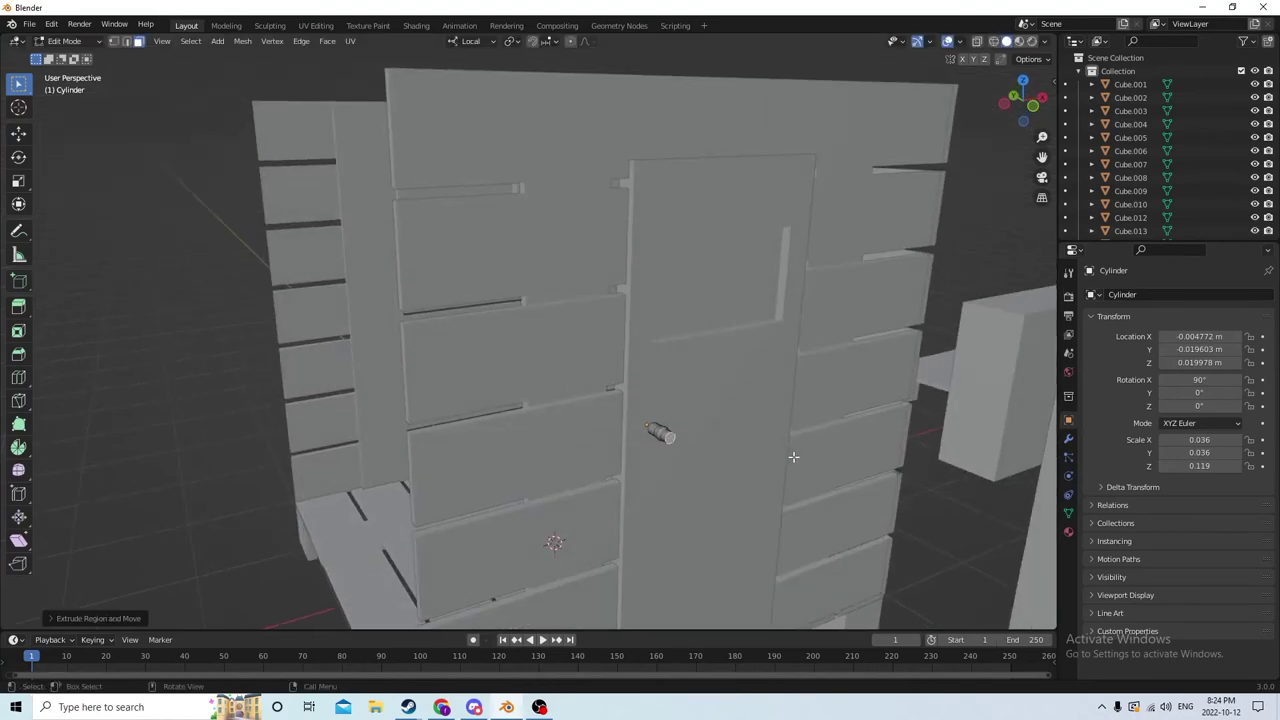
pyautogui.press('s')
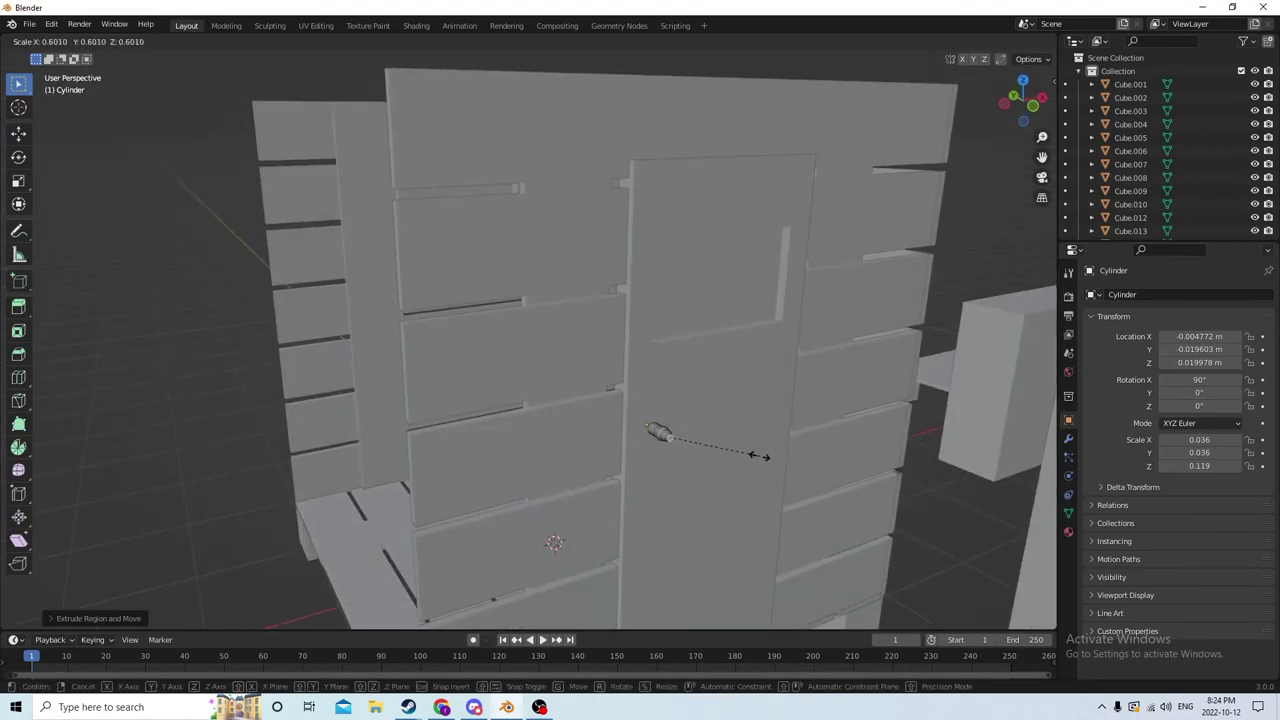
pyautogui.click(760, 456)
pyautogui.moveTo(760, 456); pyautogui.dragTo(704, 423, button='middle')
pyautogui.scroll(5, 768, 433)
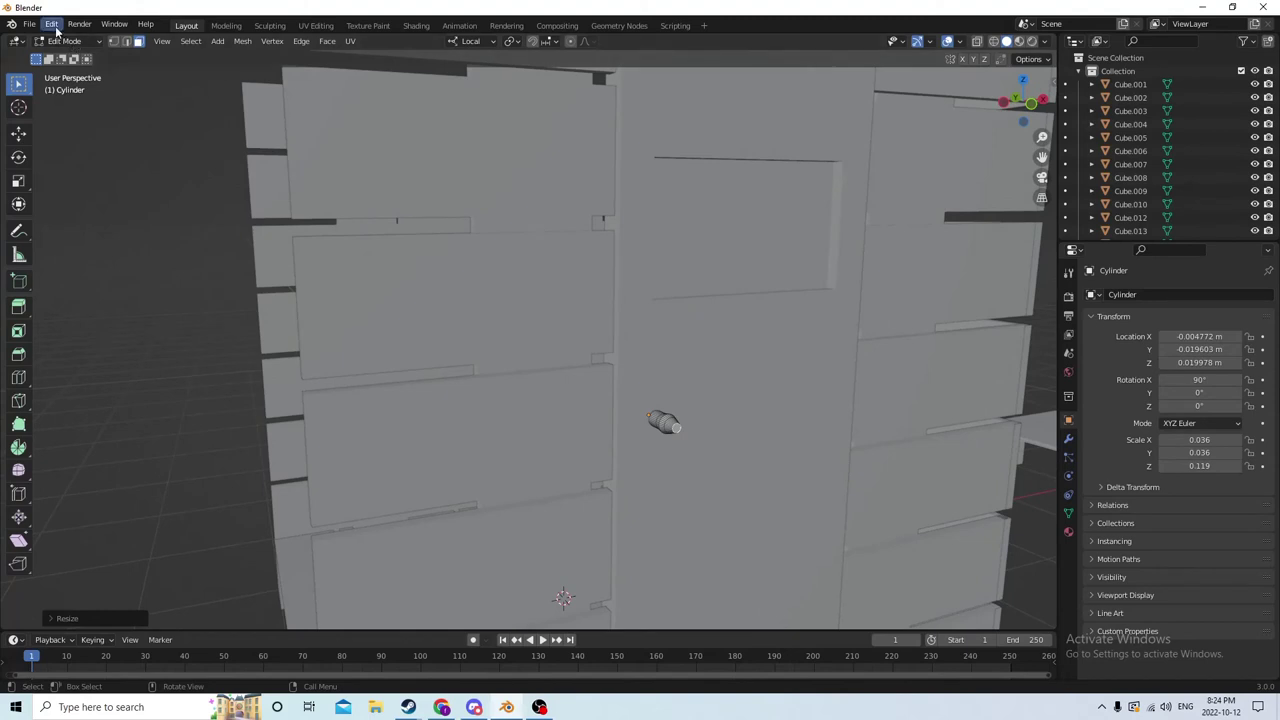
# Step: Undo the last several knob edits to return to the earlier knob shape
pyautogui.click(52, 24)
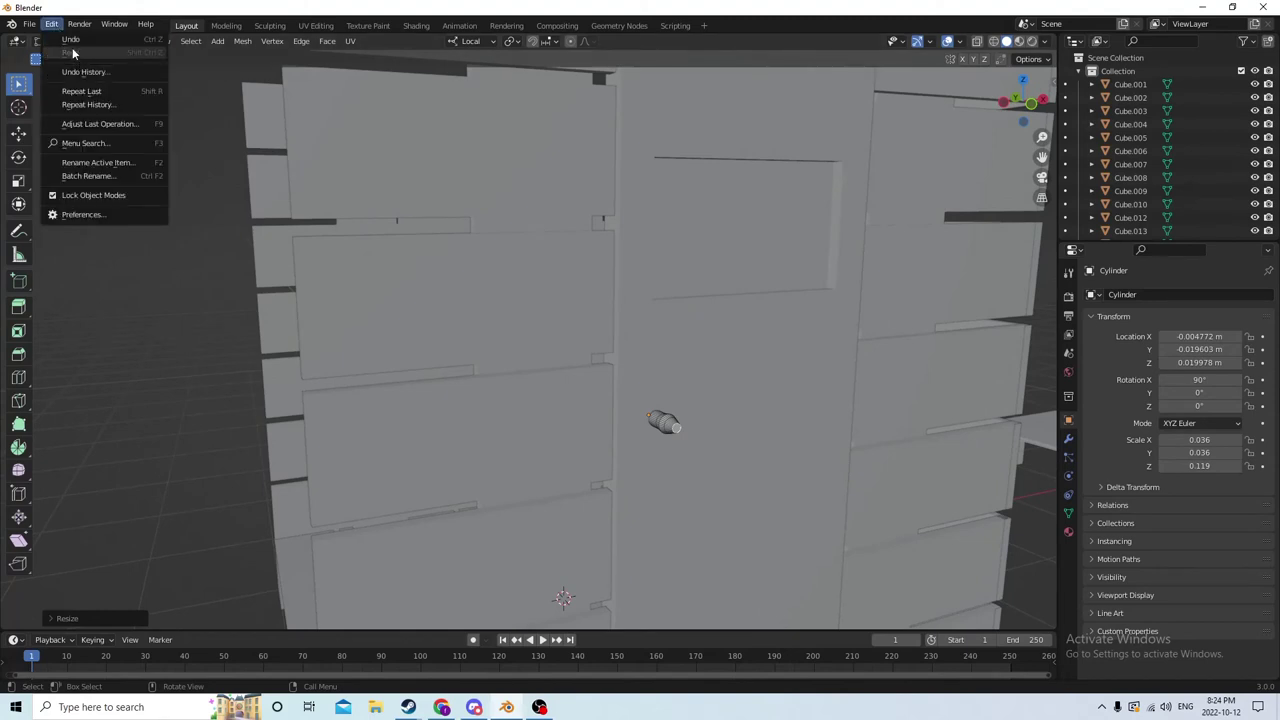
pyautogui.click(72, 41)
pyautogui.click(74, 43)
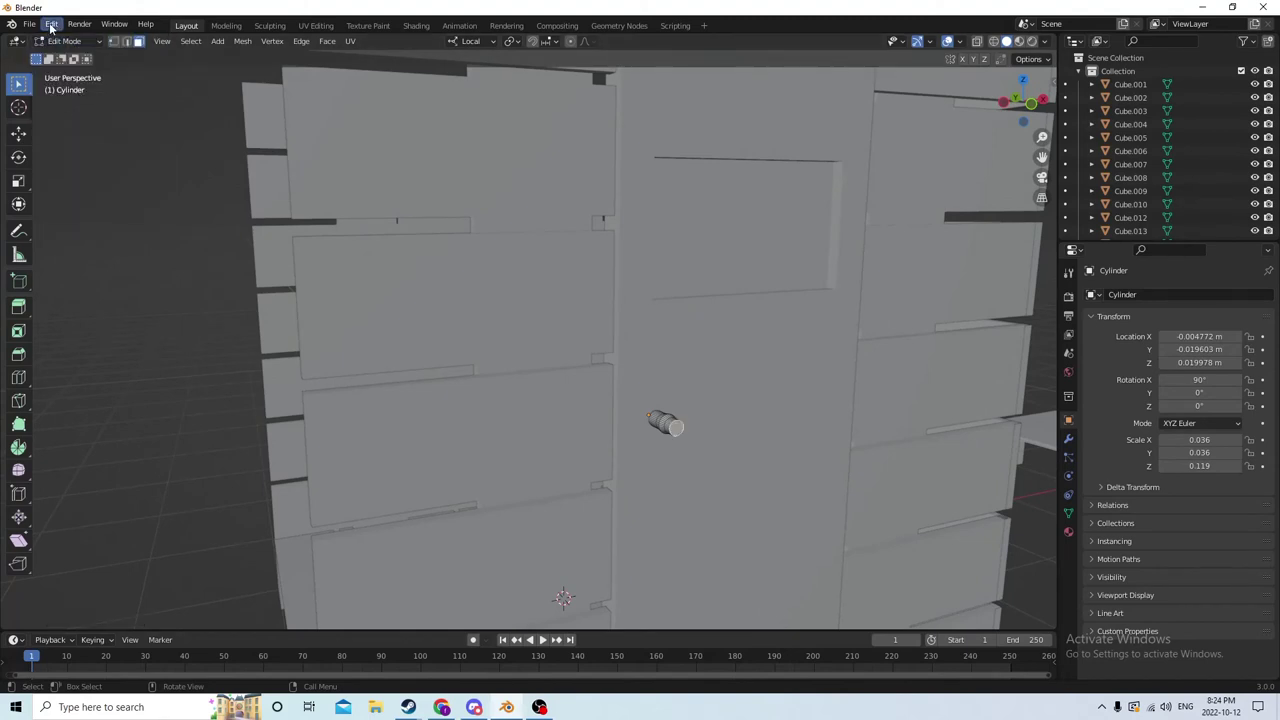
pyautogui.click(51, 24)
pyautogui.click(68, 39)
pyautogui.click(51, 24)
pyautogui.click(68, 39)
pyautogui.click(51, 24)
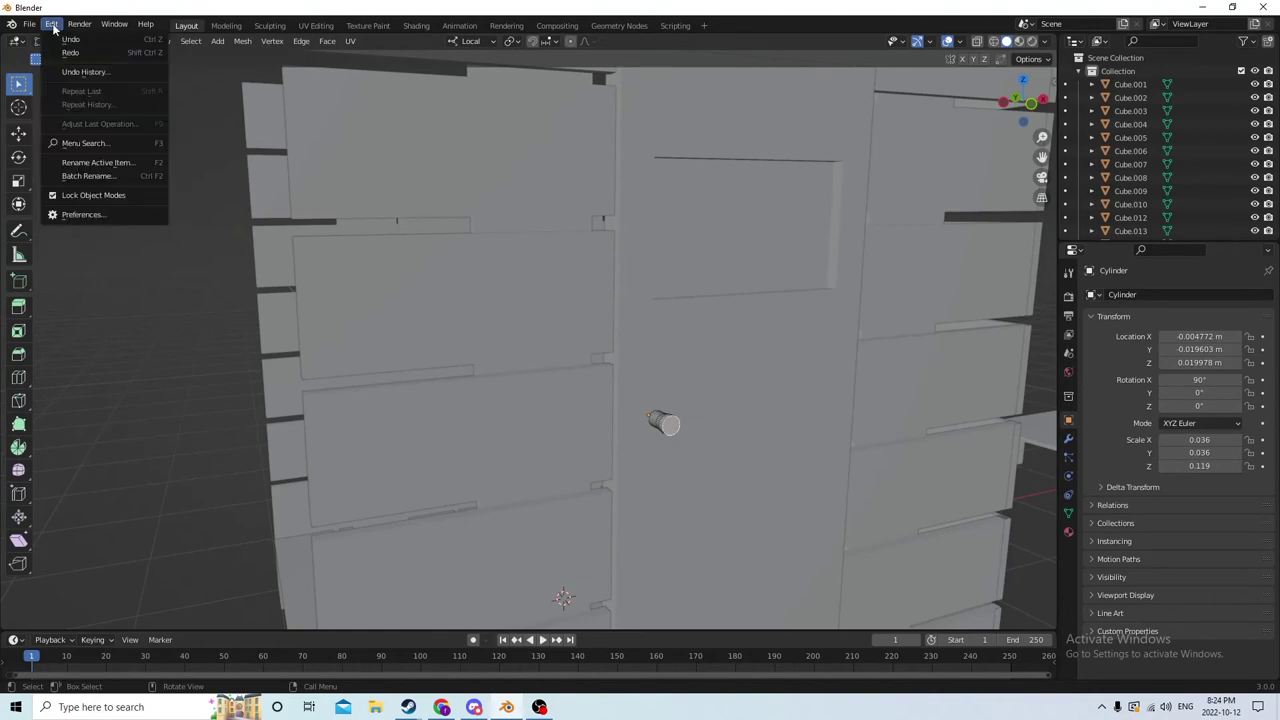
pyautogui.click(62, 38)
pyautogui.click(51, 24)
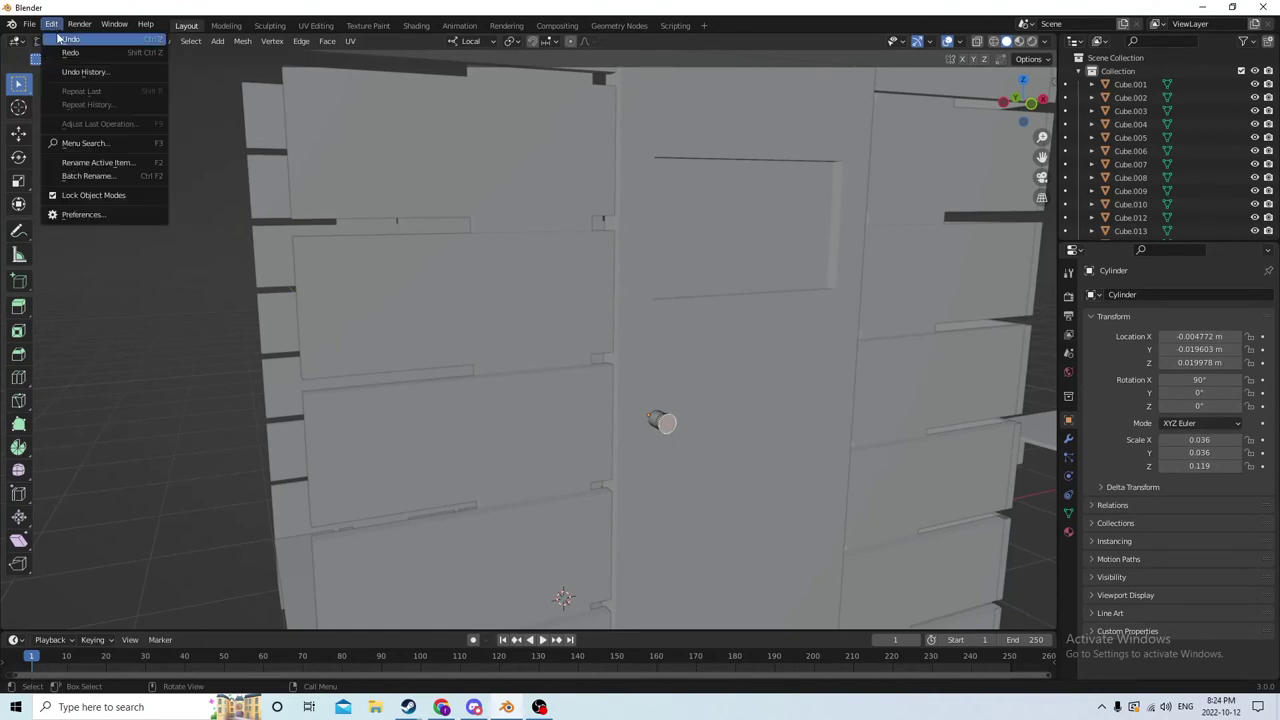
pyautogui.click(62, 38)
pyautogui.moveTo(402, 210); pyautogui.dragTo(571, 289, button='middle')
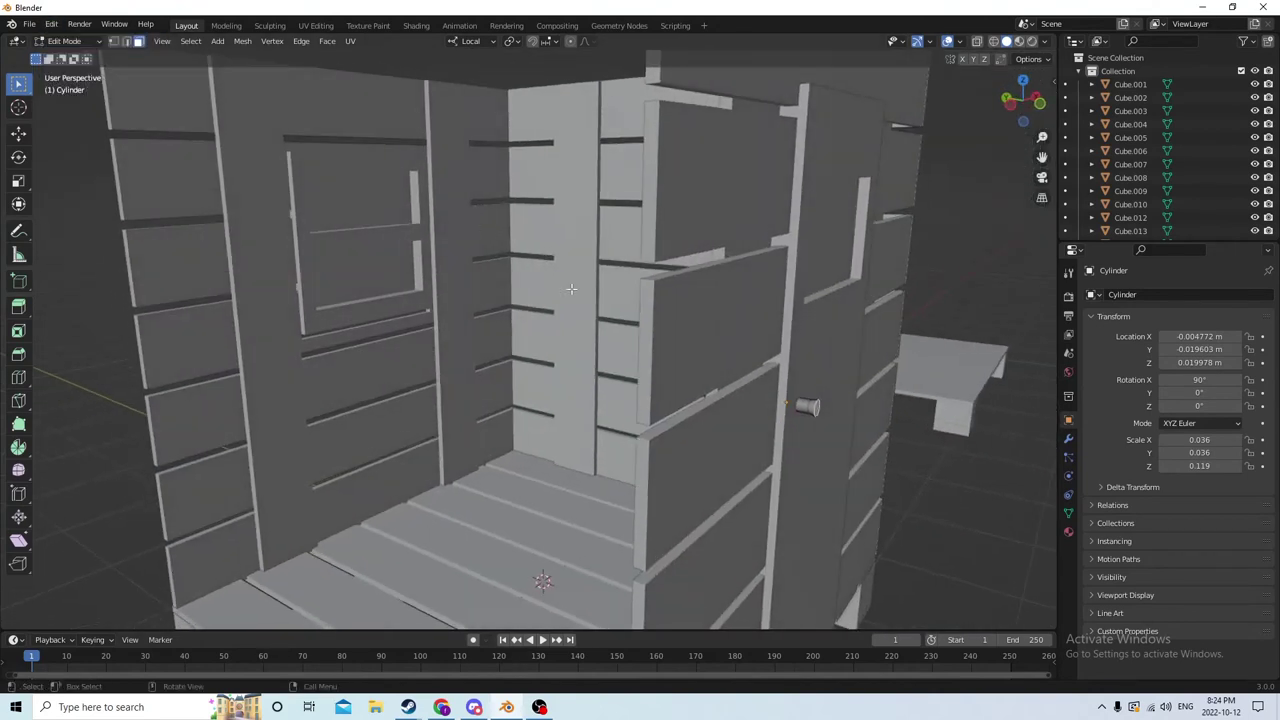
pyautogui.scroll(3, 643, 383)
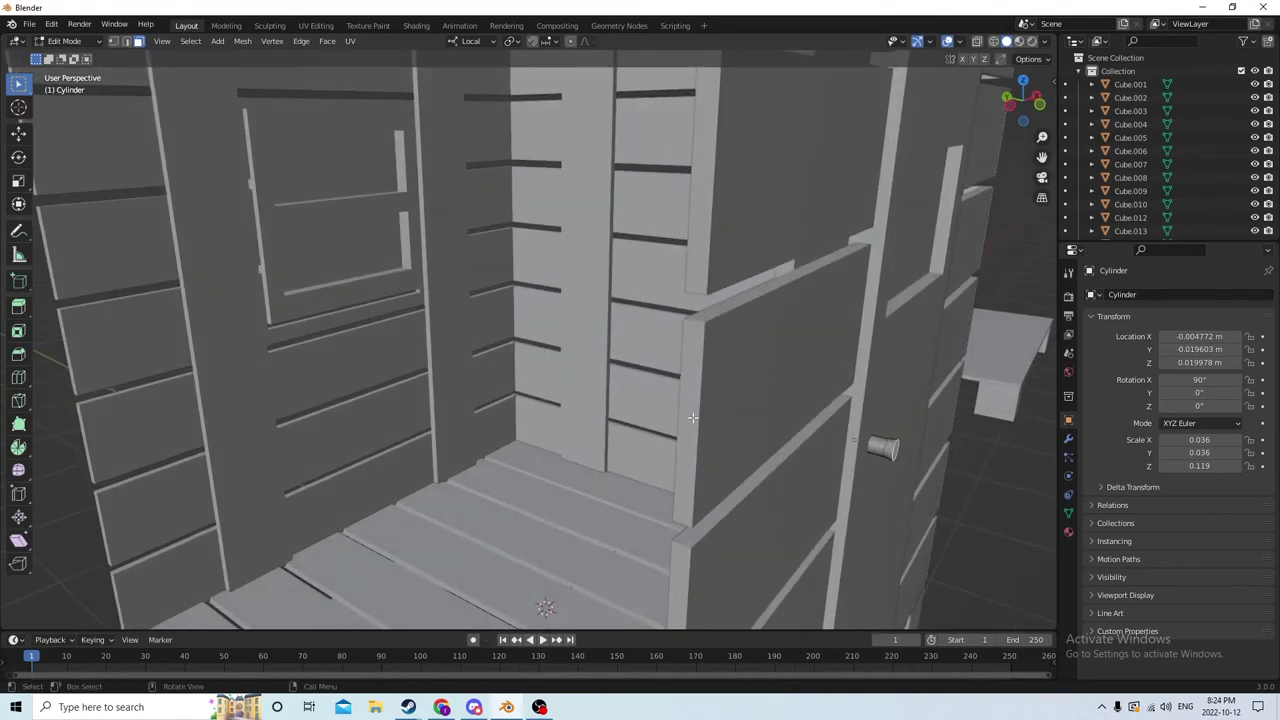
# Step: Pull the knob's end face out along Z and enlarge it into a flare
pyautogui.press('g')
pyautogui.press('z')
pyautogui.press('z')
pyautogui.click(695, 416)
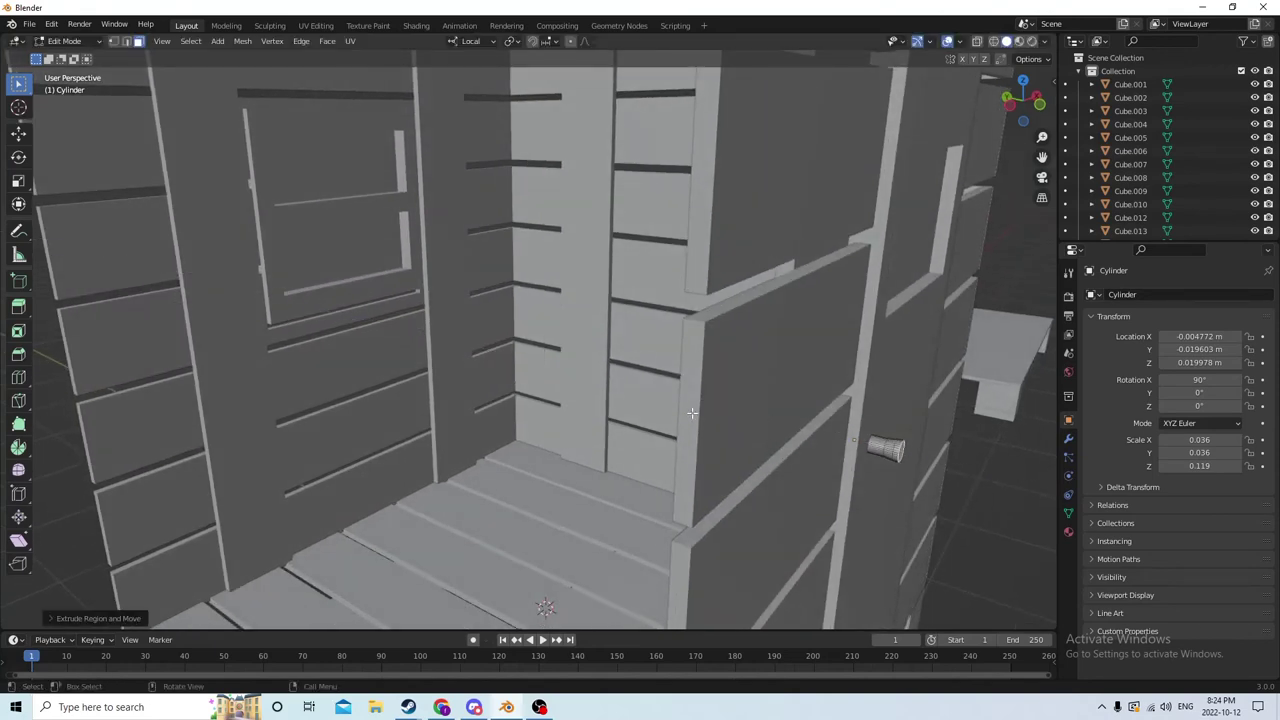
pyautogui.moveTo(695, 416); pyautogui.dragTo(642, 395, button='middle')
pyautogui.press('s')
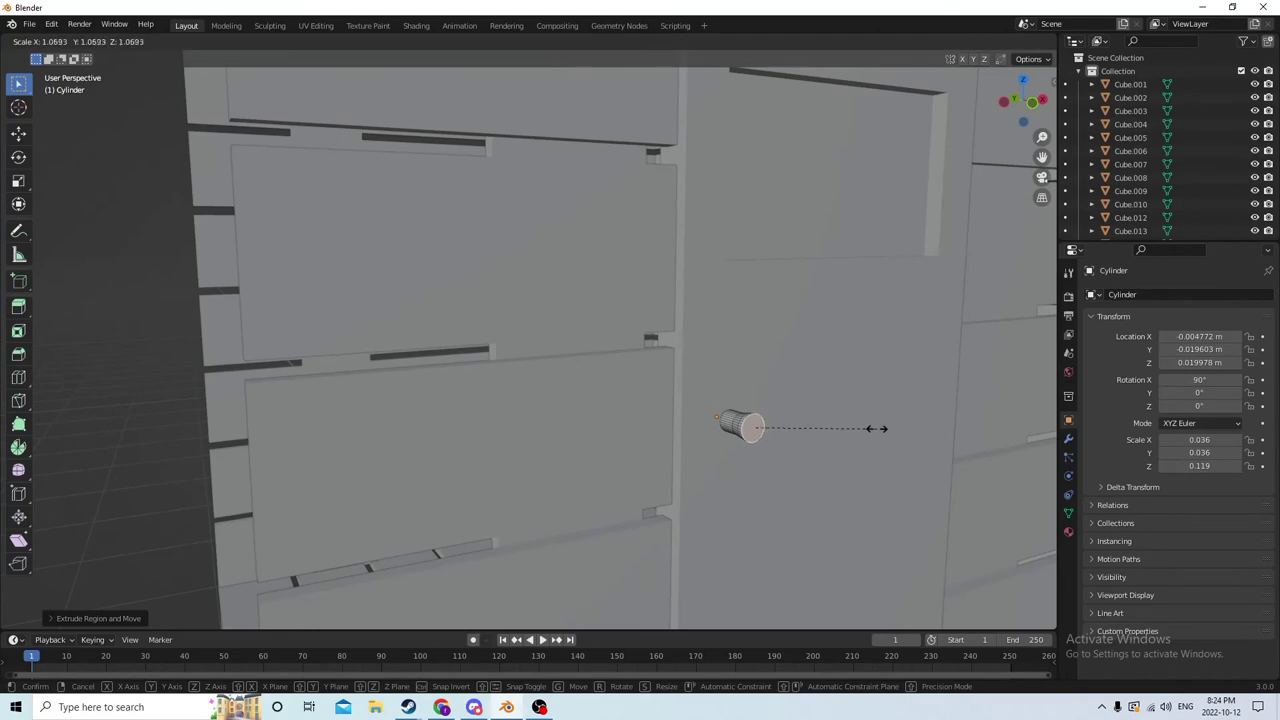
pyautogui.click(888, 426)
pyautogui.moveTo(888, 426); pyautogui.dragTo(898, 446, button='middle')
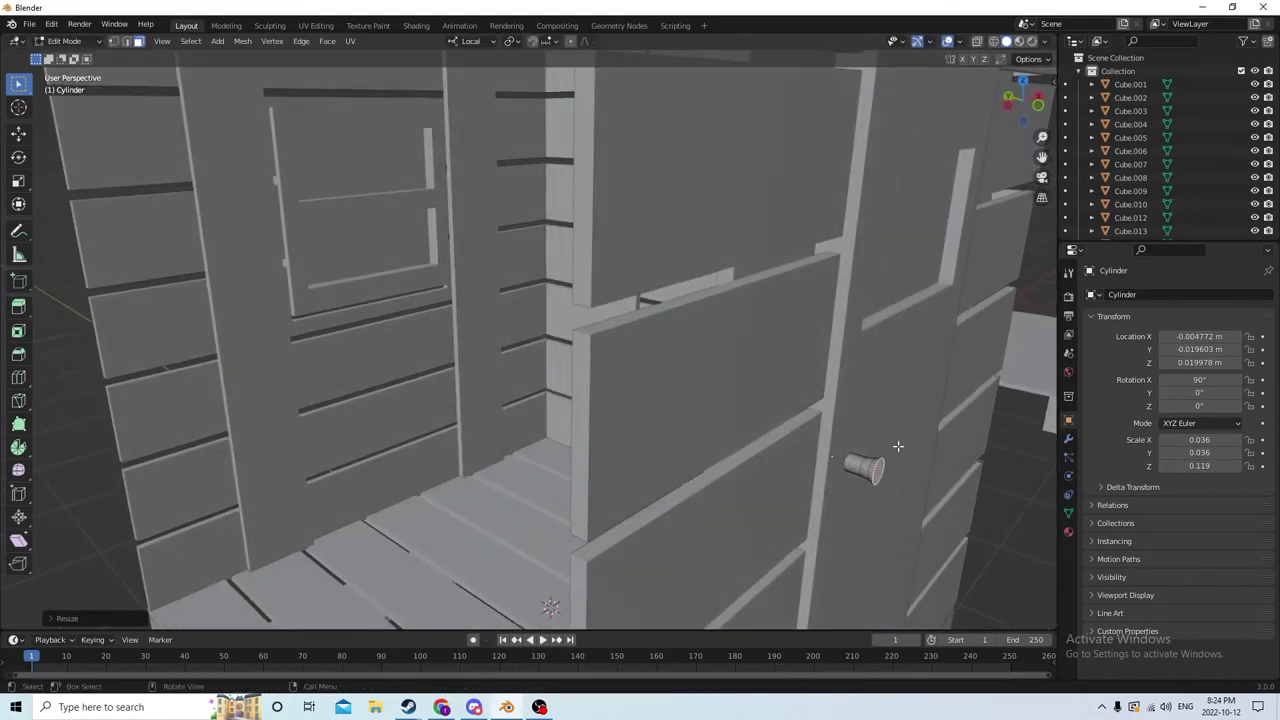
# Step: Extrude the knob's end face again and resize it
pyautogui.press('e')
pyautogui.click(905, 452)
pyautogui.press('KP_Decimal')
pyautogui.scroll(-6, 816, 418)
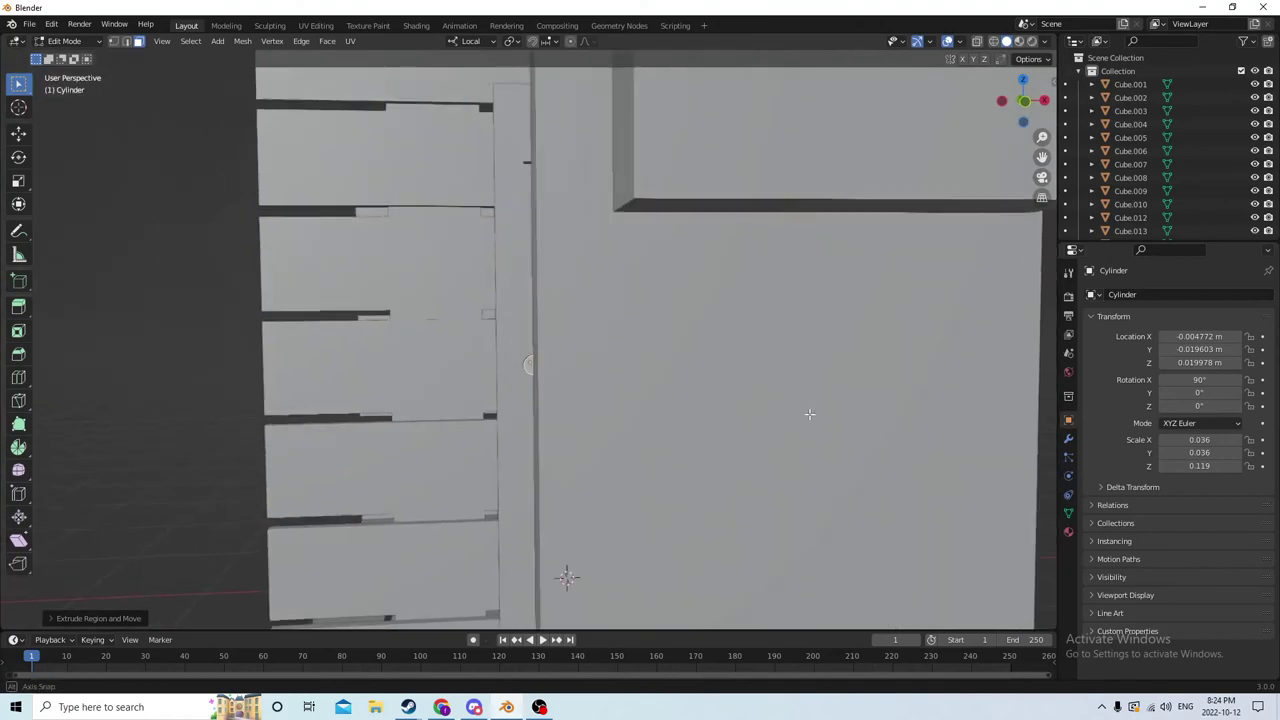
pyautogui.press('s')
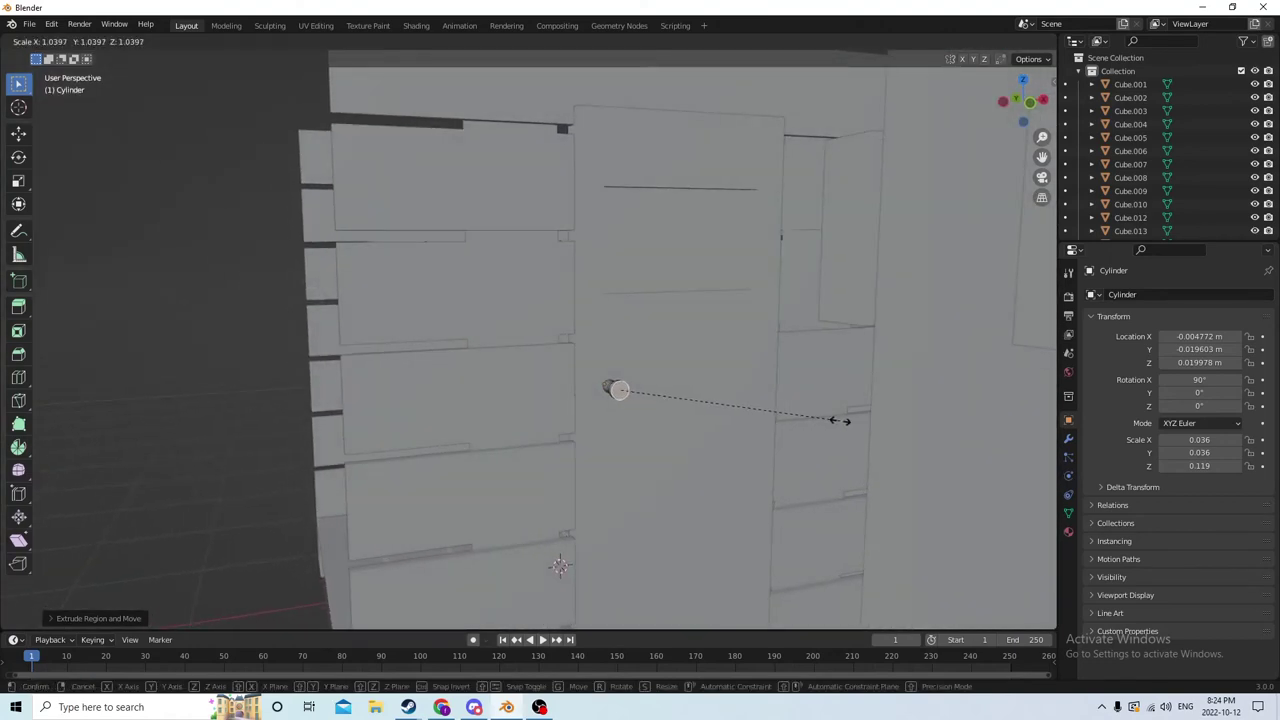
pyautogui.click(846, 420)
pyautogui.moveTo(846, 420); pyautogui.dragTo(804, 428, button='middle')
# Step: Extrude the end face in place and shrink it to finish the knob tip
pyautogui.press('e')
pyautogui.rightClick(897, 463)
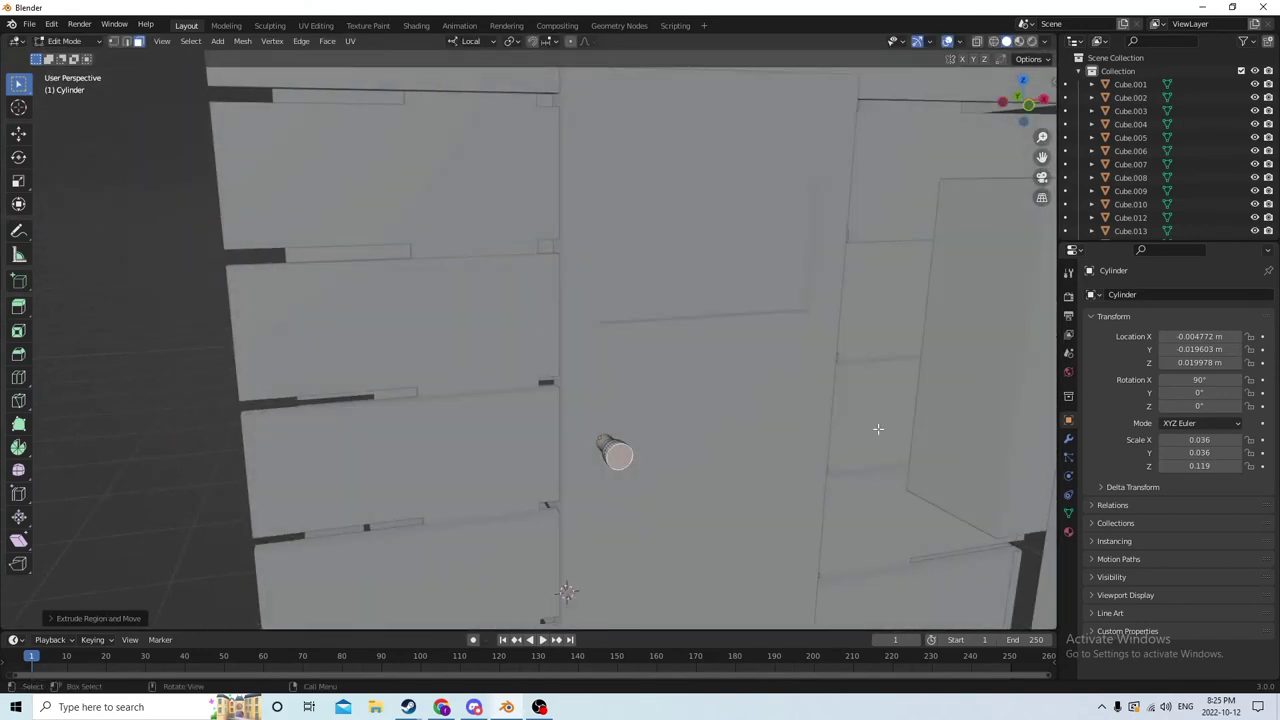
pyautogui.press('s')
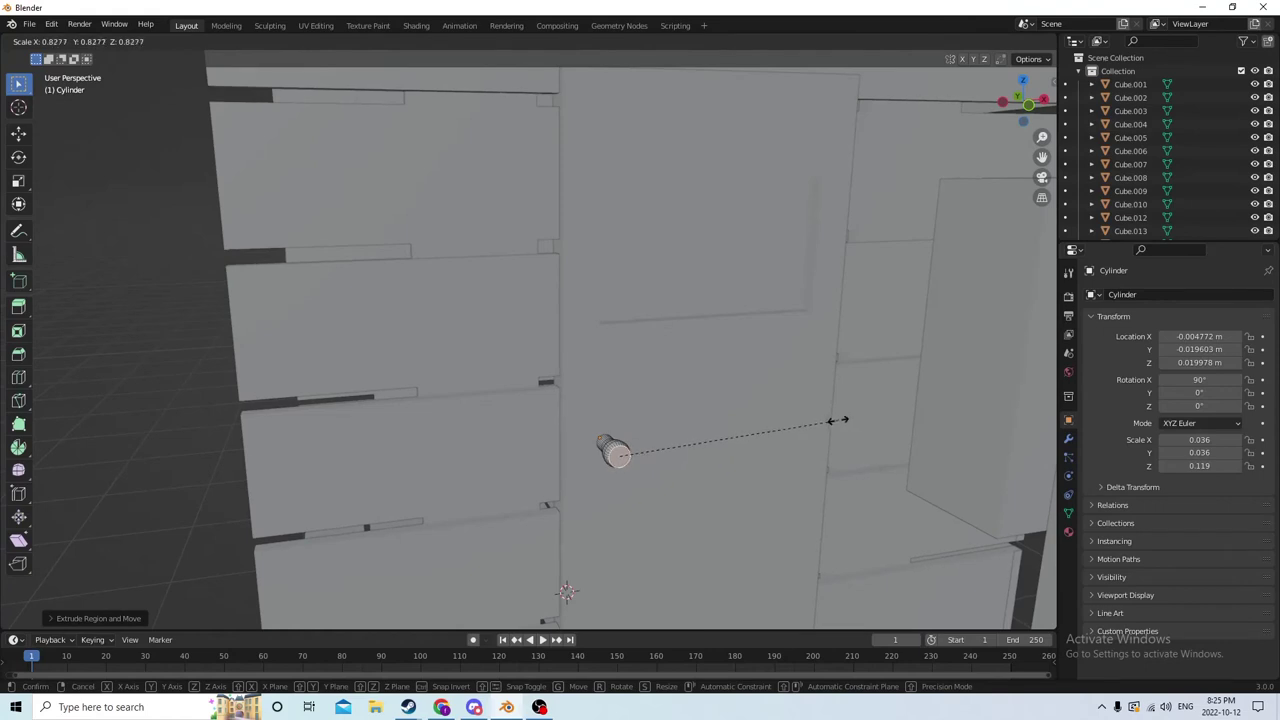
pyautogui.click(749, 422)
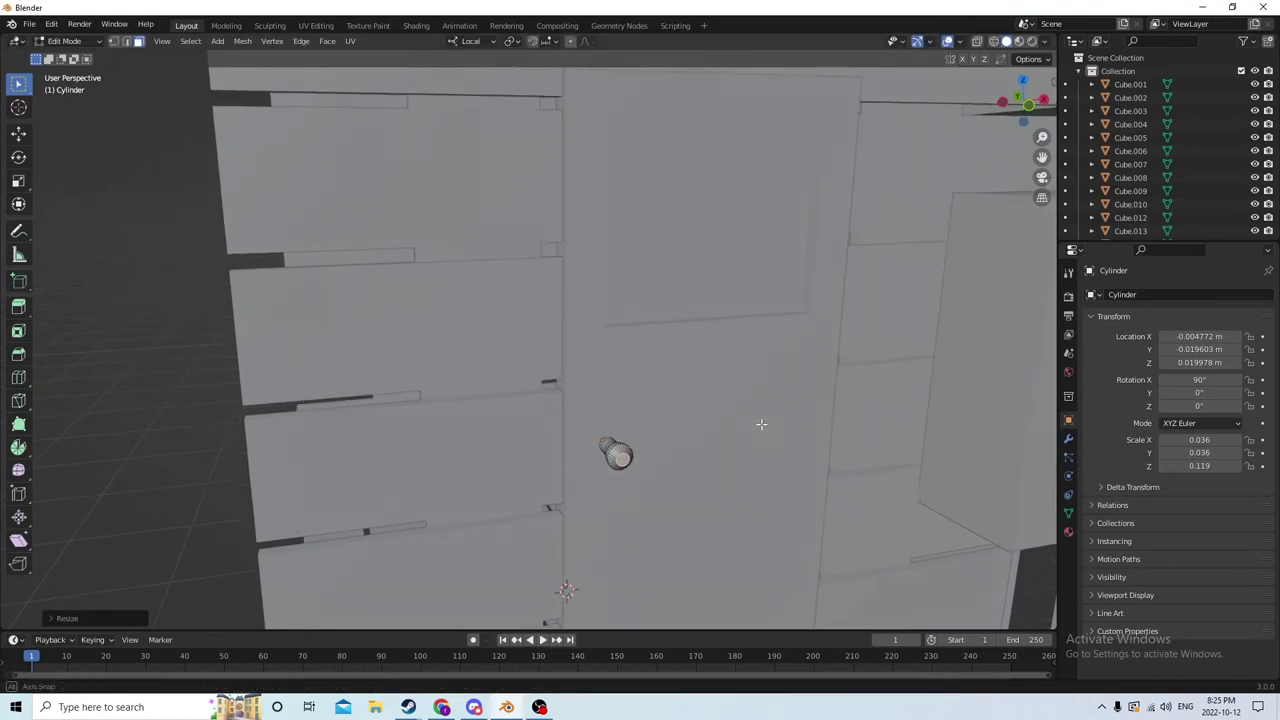
pyautogui.moveTo(760, 423); pyautogui.dragTo(797, 425, button='middle')
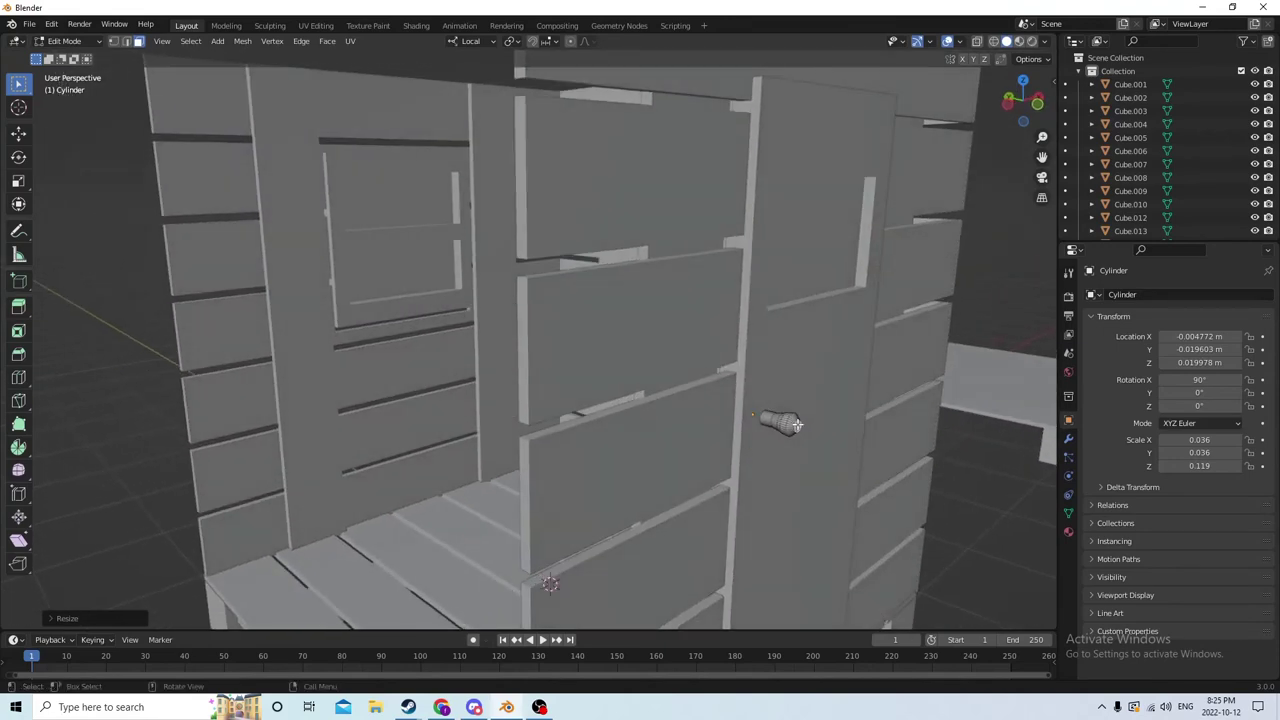
# Step: In Object Mode, shorten the knob and push it slightly outward from the door
pyautogui.press('Tab')
pyautogui.moveTo(725, 405); pyautogui.dragTo(275, 190, button='middle')
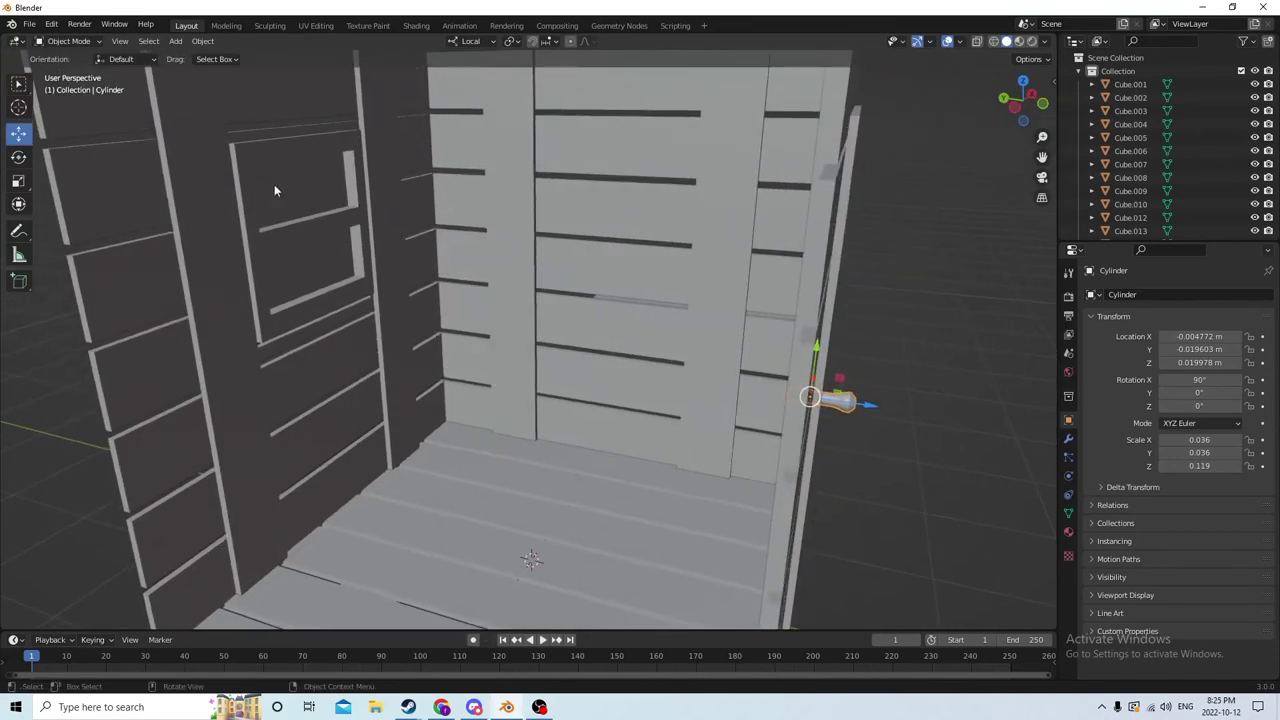
pyautogui.click(21, 179)
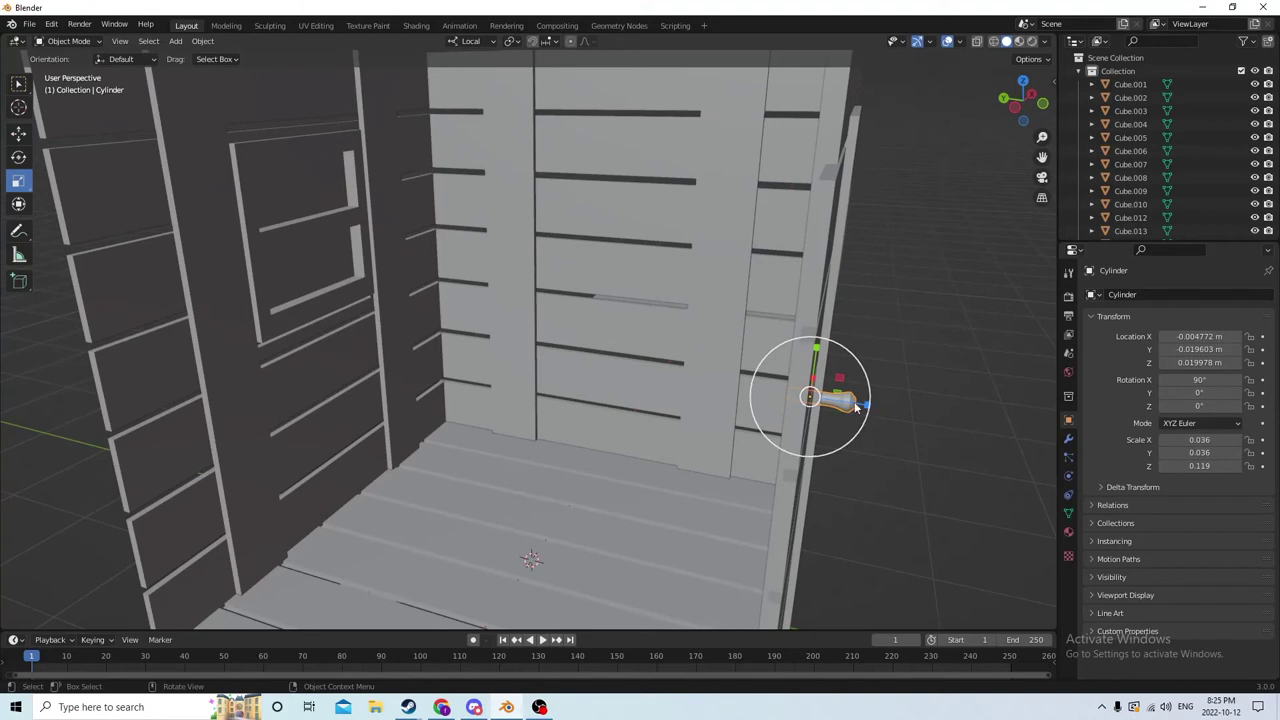
pyautogui.moveTo(866, 404); pyautogui.dragTo(836, 399)
pyautogui.click(20, 134)
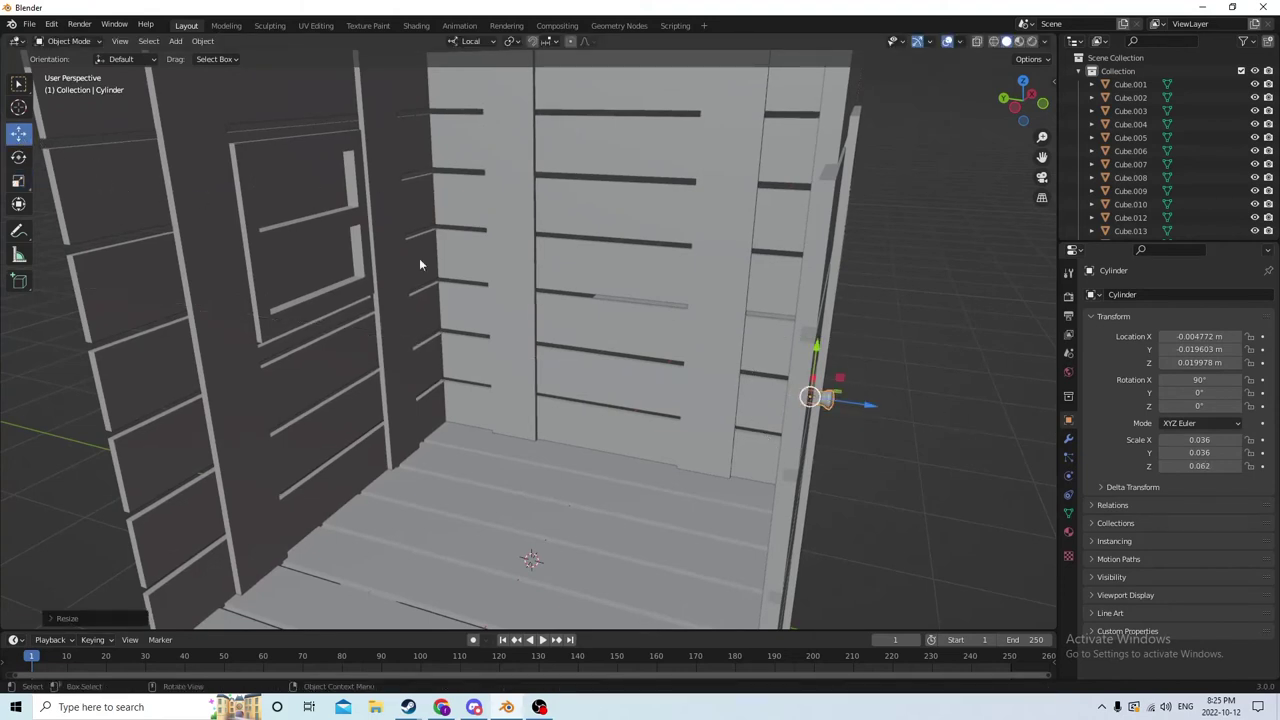
pyautogui.moveTo(864, 410)
pyautogui.mouseDown()
pyautogui.moveTo(848, 405)
pyautogui.moveTo(862, 405)
pyautogui.mouseUp()
pyautogui.moveTo(862, 405)
pyautogui.mouseDown(button='middle')
pyautogui.moveTo(828, 392)
pyautogui.moveTo(876, 411)
pyautogui.moveTo(857, 409)
pyautogui.moveTo(865, 423)
pyautogui.mouseUp(button='middle')
pyautogui.moveTo(865, 427); pyautogui.dragTo(877, 432)
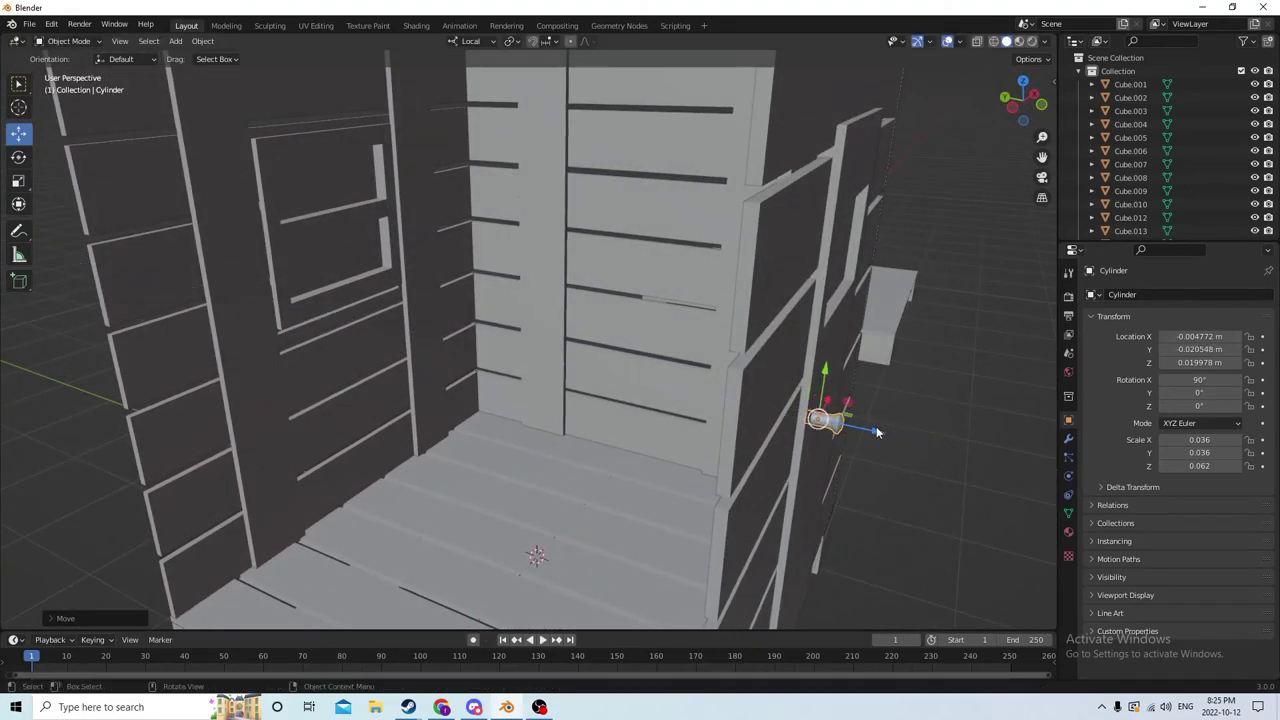
# Step: Shorten the knob further to a 0.043 Z scale and seat it against the door
pyautogui.click(17, 182)
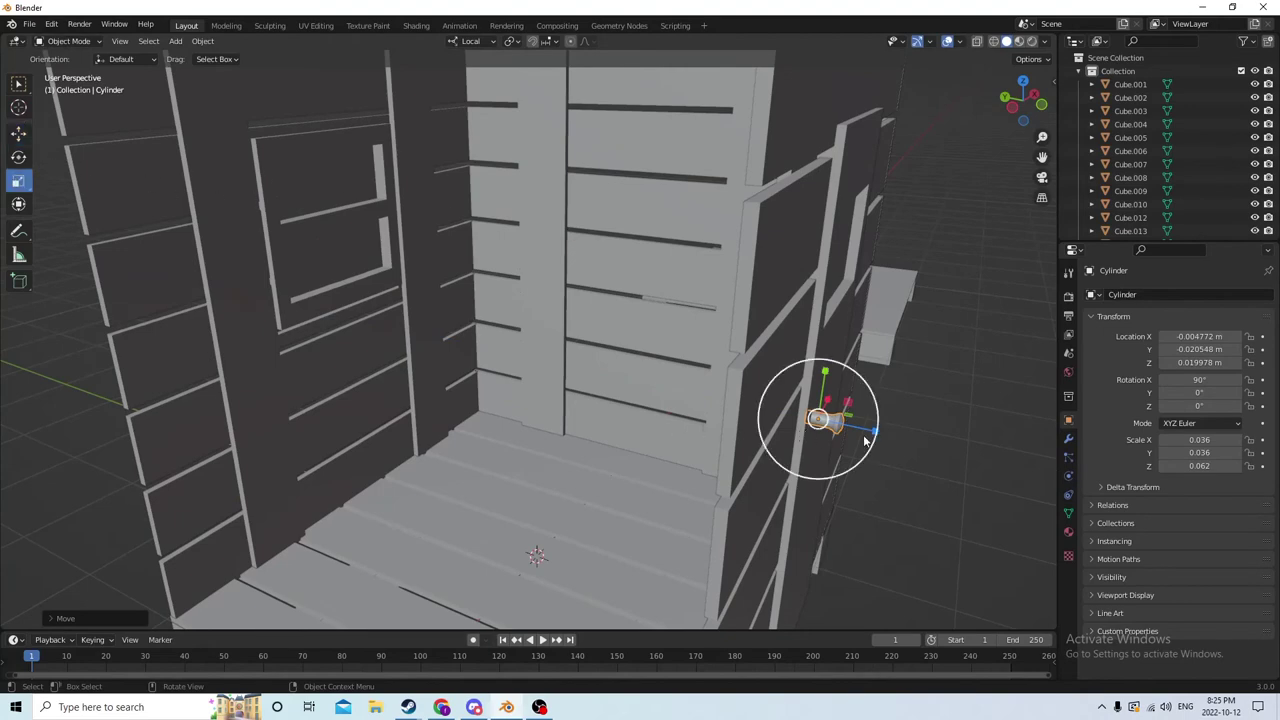
pyautogui.moveTo(873, 433); pyautogui.dragTo(847, 430)
pyautogui.moveTo(805, 418); pyautogui.dragTo(818, 428, button='middle')
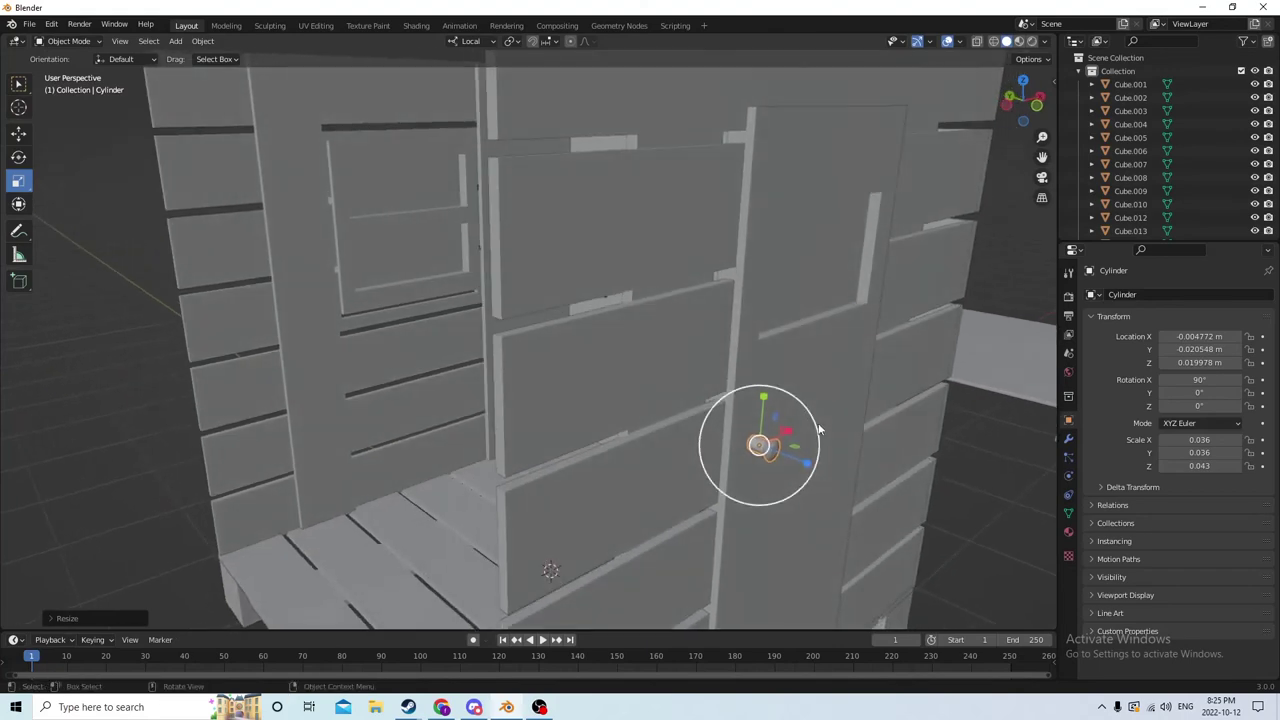
pyautogui.click(18, 134)
pyautogui.moveTo(100, 170); pyautogui.dragTo(413, 270, button='middle')
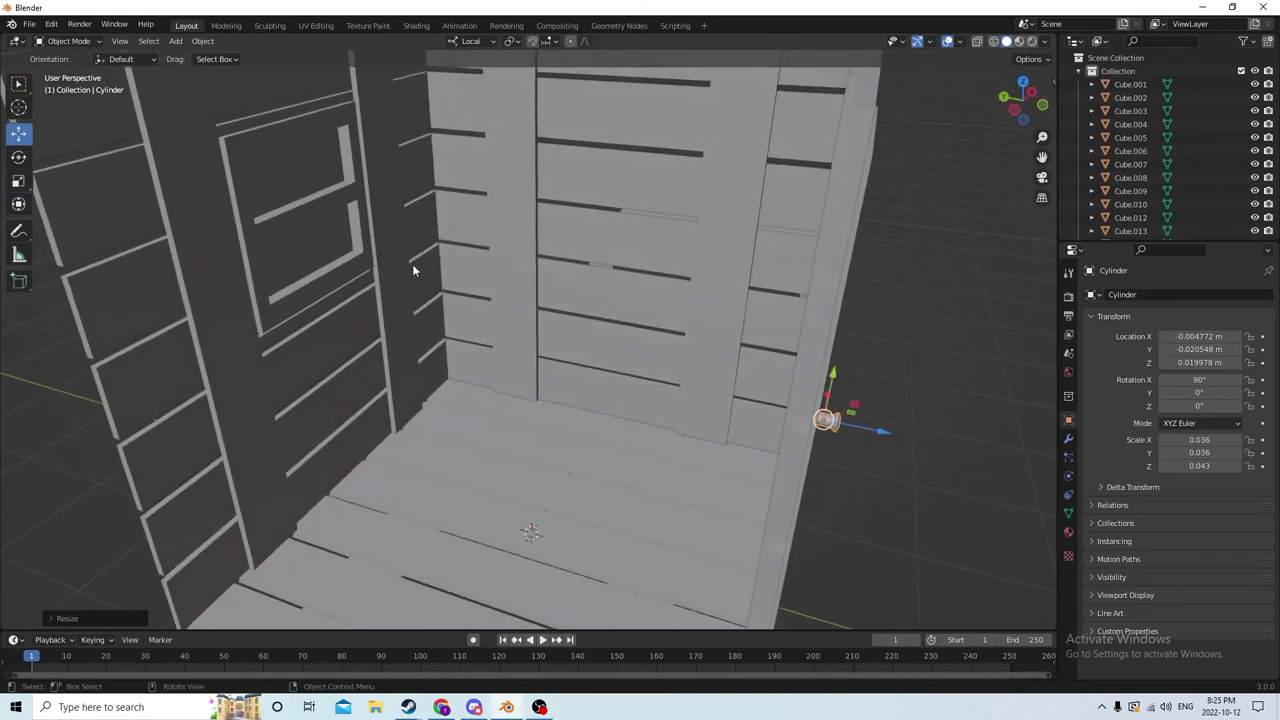
pyautogui.moveTo(878, 438); pyautogui.dragTo(873, 436)
pyautogui.moveTo(873, 436); pyautogui.dragTo(950, 402, button='middle')
# Step: Duplicate the knob in place and turn the copy 180° on Z
pyautogui.hotkey('shift', 'd')
pyautogui.rightClick(878, 392)
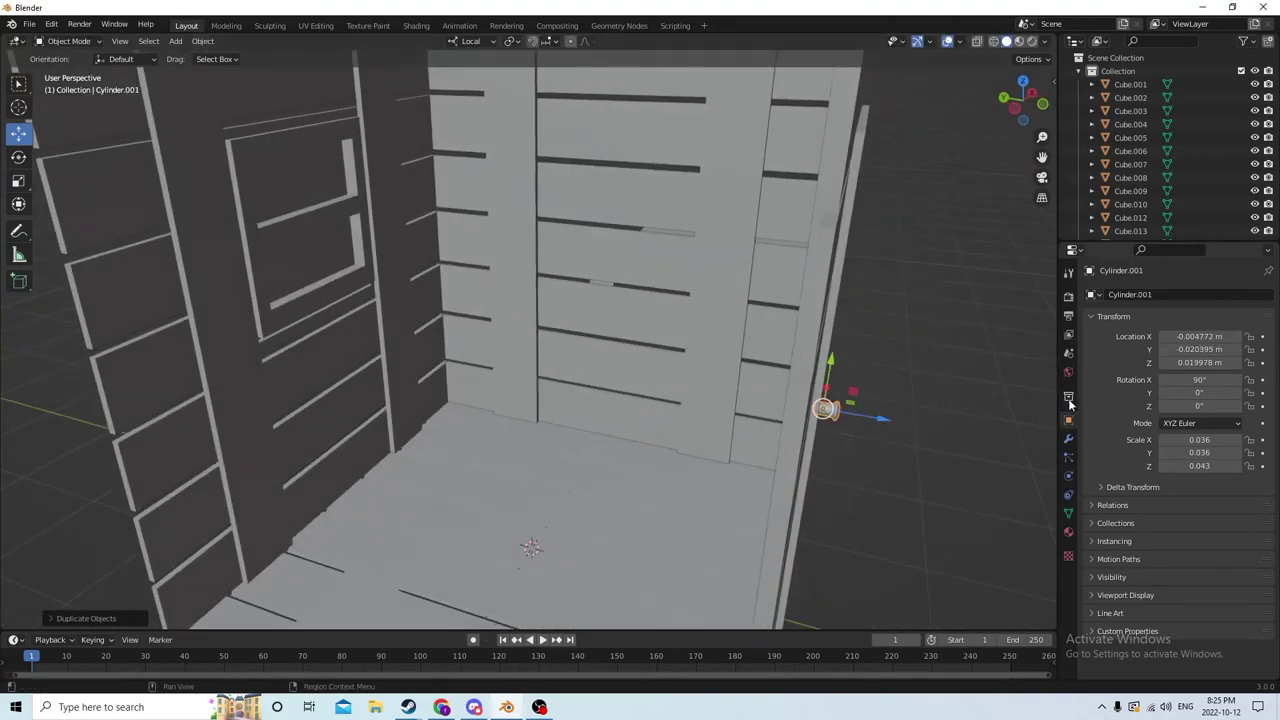
pyautogui.click(1201, 393)
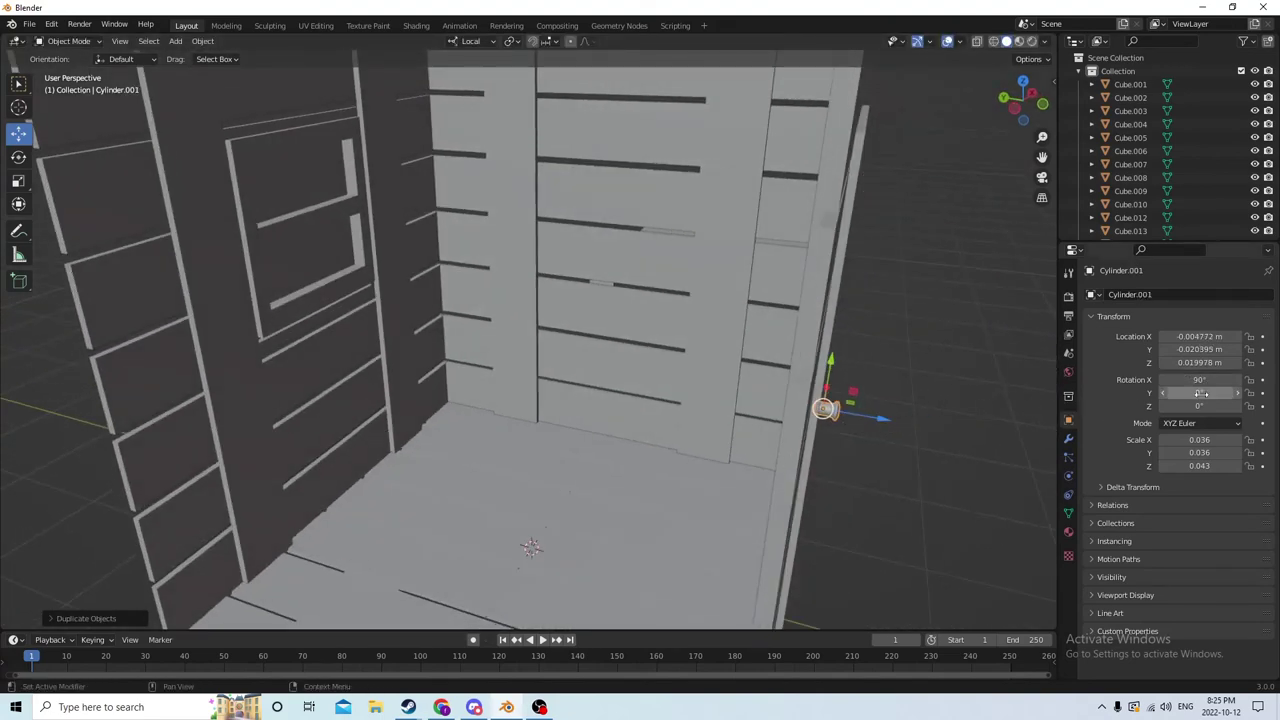
pyautogui.write('180')
pyautogui.press('Return')
pyautogui.moveTo(881, 421); pyautogui.dragTo(836, 408)
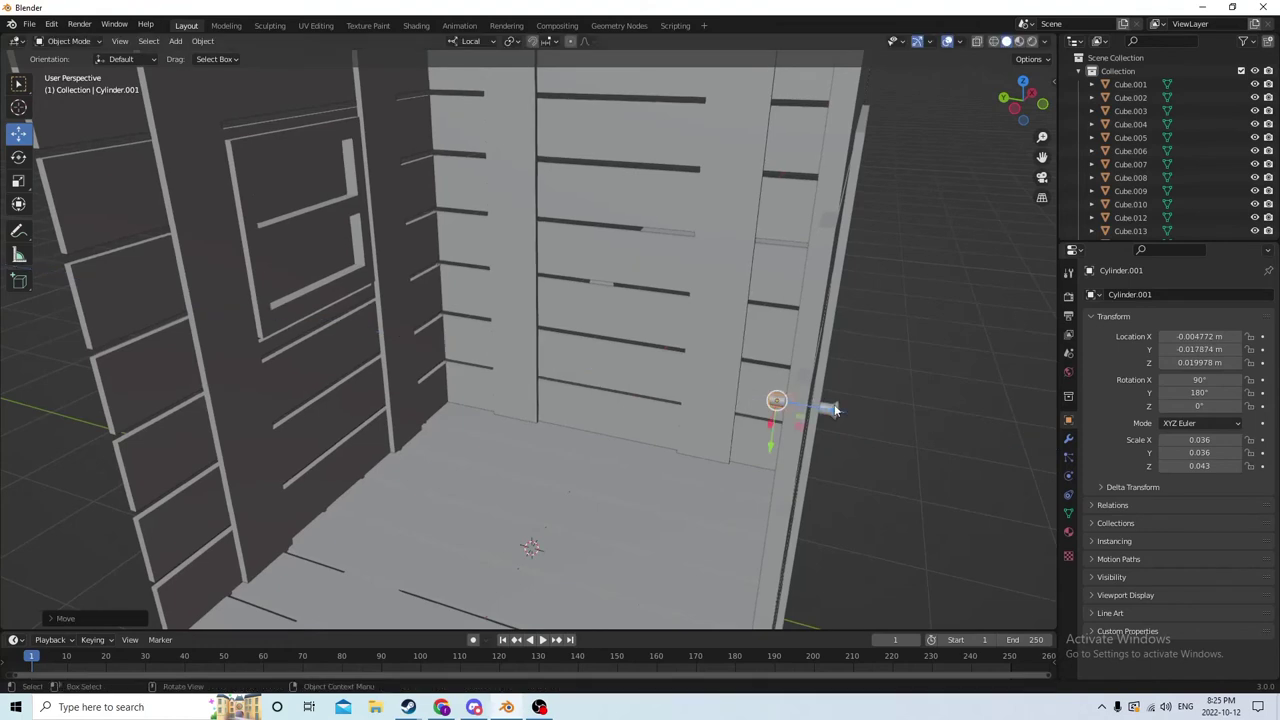
pyautogui.click(1203, 396)
pyautogui.write('0')
pyautogui.press('Return')
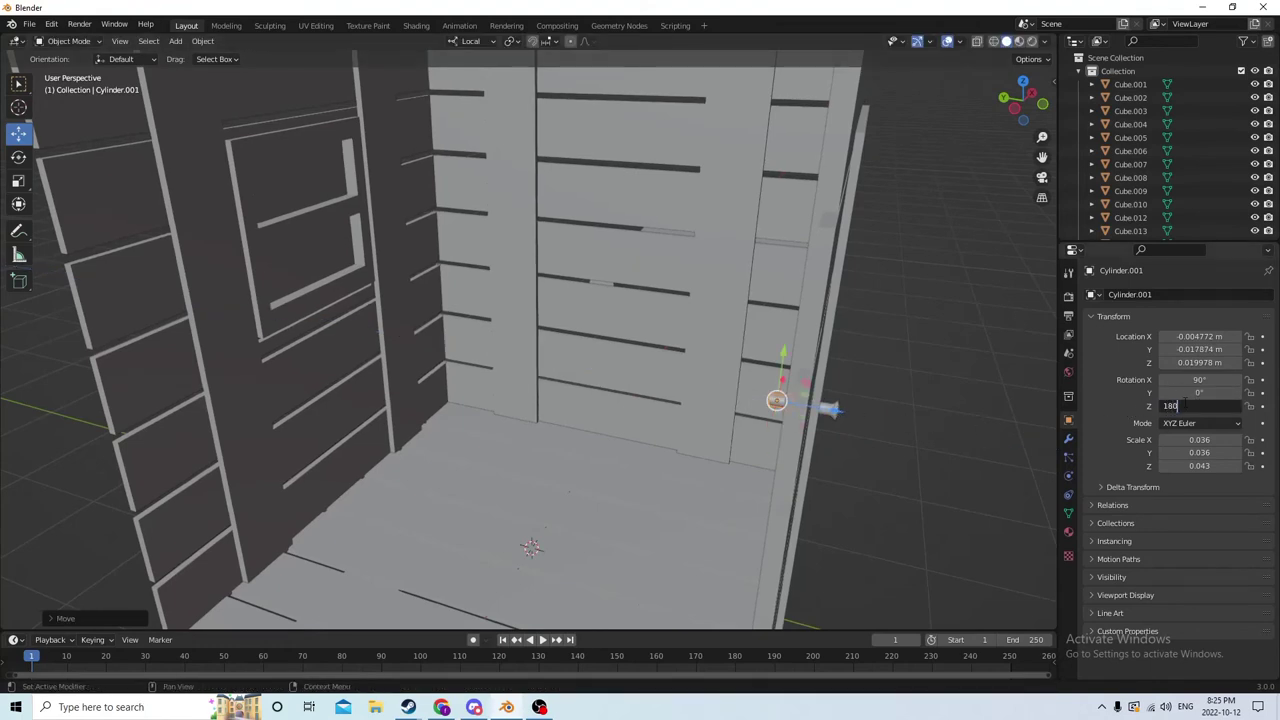
pyautogui.press('Return')
# Step: Slide the duplicate onto the inner door face and realign the outside knob
pyautogui.moveTo(930, 418); pyautogui.dragTo(876, 413, button='middle')
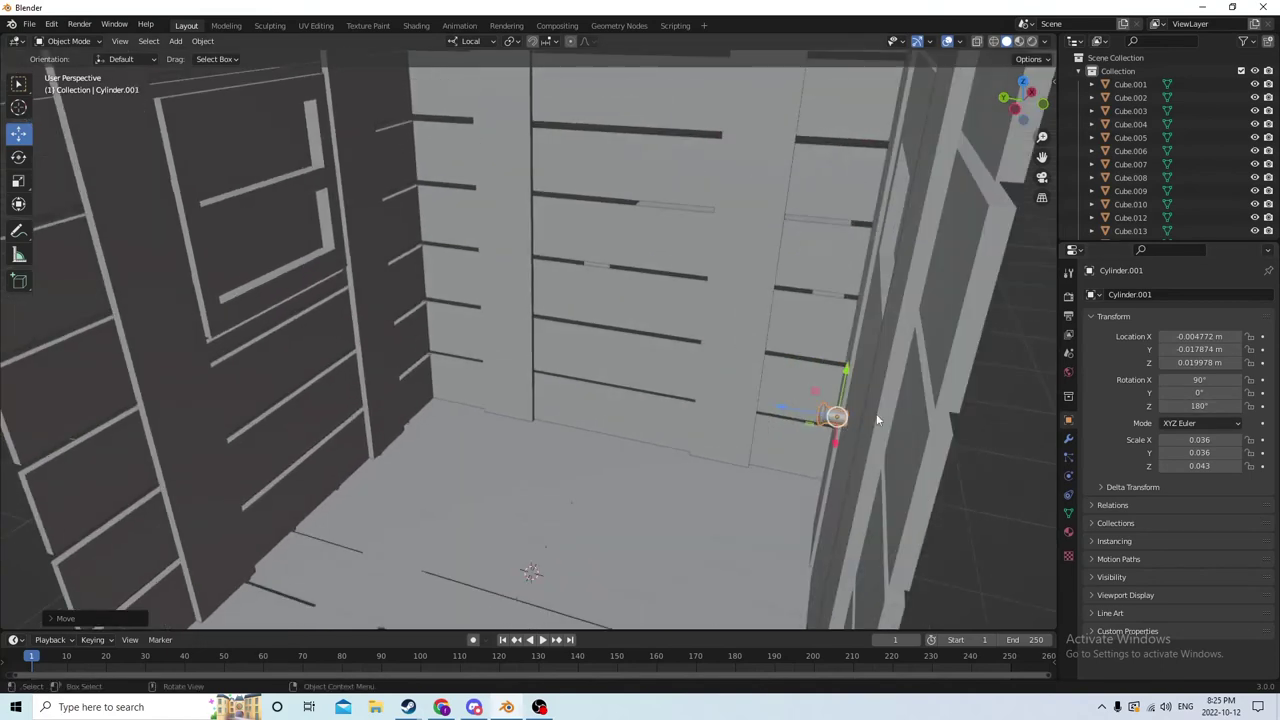
pyautogui.moveTo(784, 410); pyautogui.dragTo(800, 414)
pyautogui.moveTo(800, 414)
pyautogui.mouseDown(button='middle')
pyautogui.moveTo(752, 395)
pyautogui.moveTo(795, 417)
pyautogui.mouseUp(button='middle')
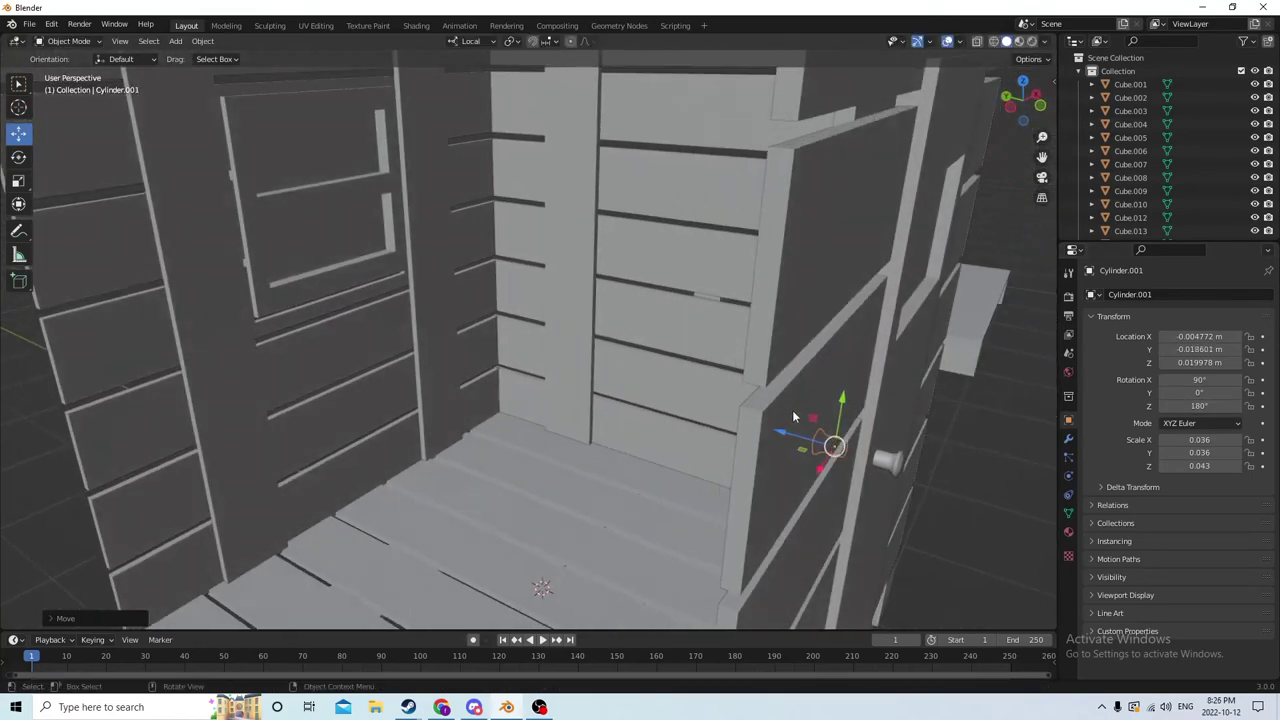
pyautogui.moveTo(790, 438); pyautogui.dragTo(810, 436)
pyautogui.moveTo(810, 436)
pyautogui.mouseDown(button='middle')
pyautogui.moveTo(858, 440)
pyautogui.moveTo(817, 421)
pyautogui.mouseUp(button='middle')
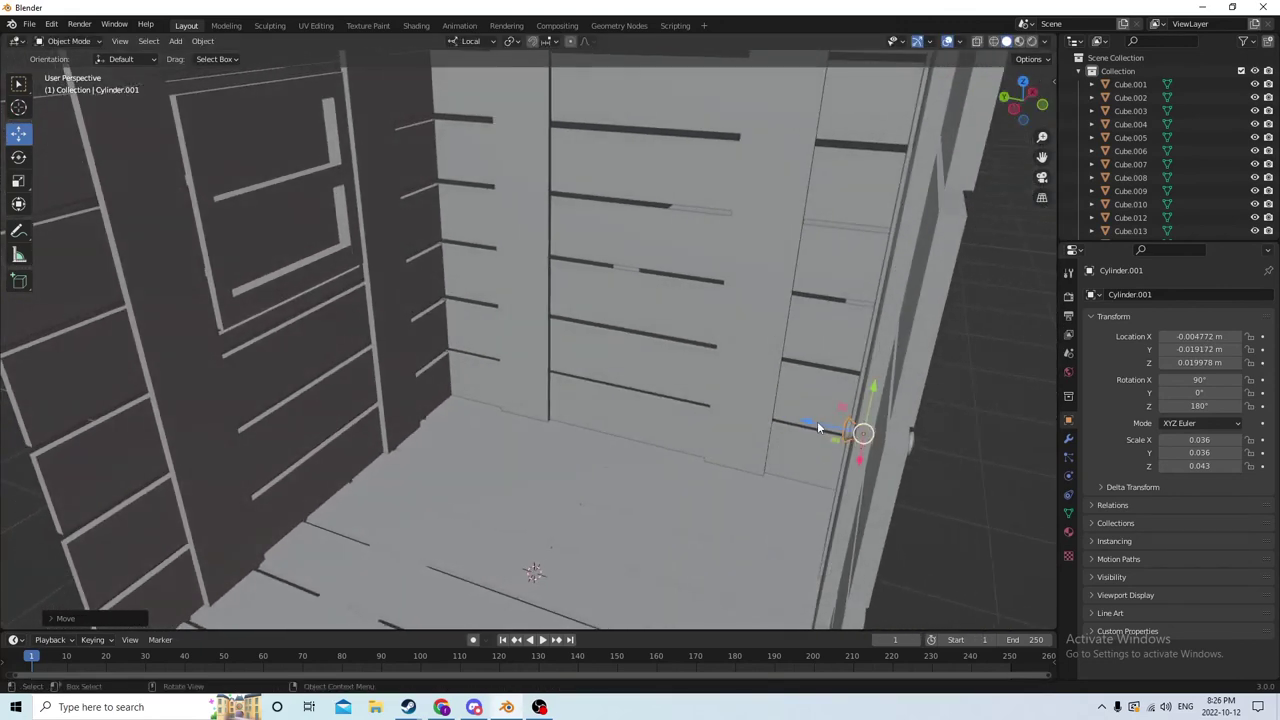
pyautogui.moveTo(838, 428); pyautogui.dragTo(848, 431)
pyautogui.moveTo(848, 431); pyautogui.dragTo(880, 463, button='middle')
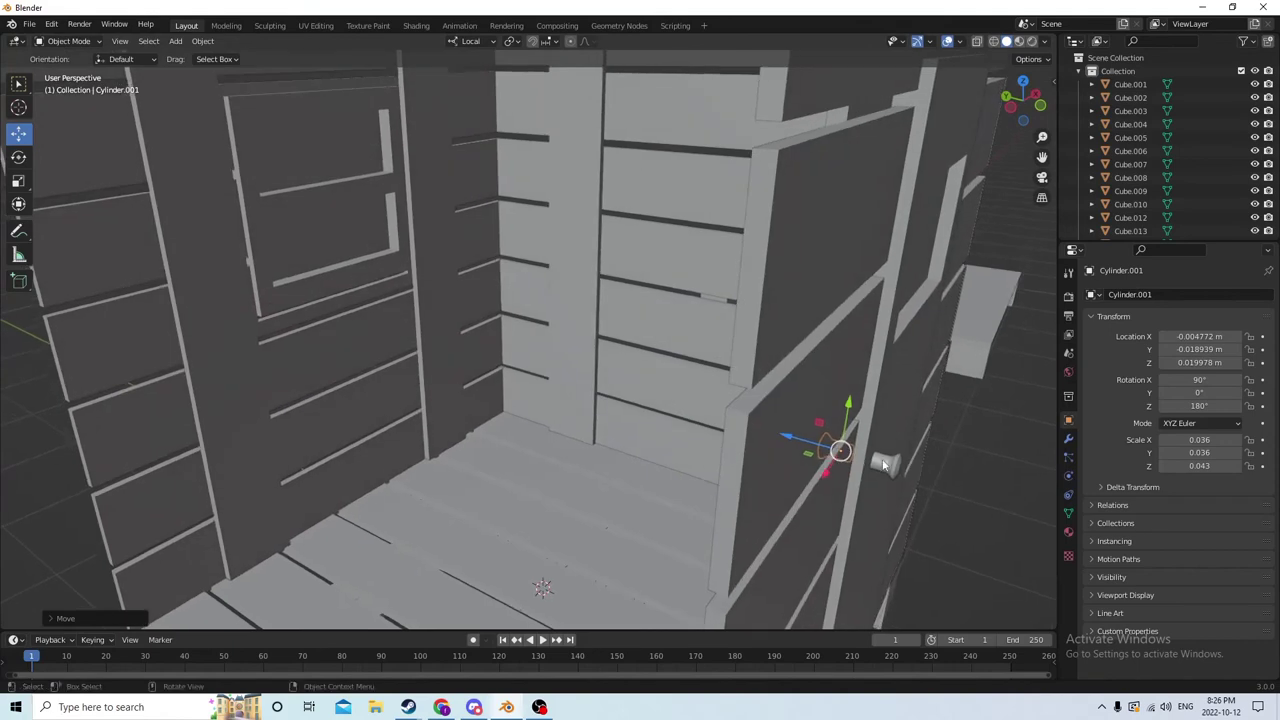
pyautogui.click(882, 464)
pyautogui.moveTo(928, 479); pyautogui.dragTo(914, 470)
pyautogui.moveTo(914, 470); pyautogui.dragTo(918, 440, button='middle')
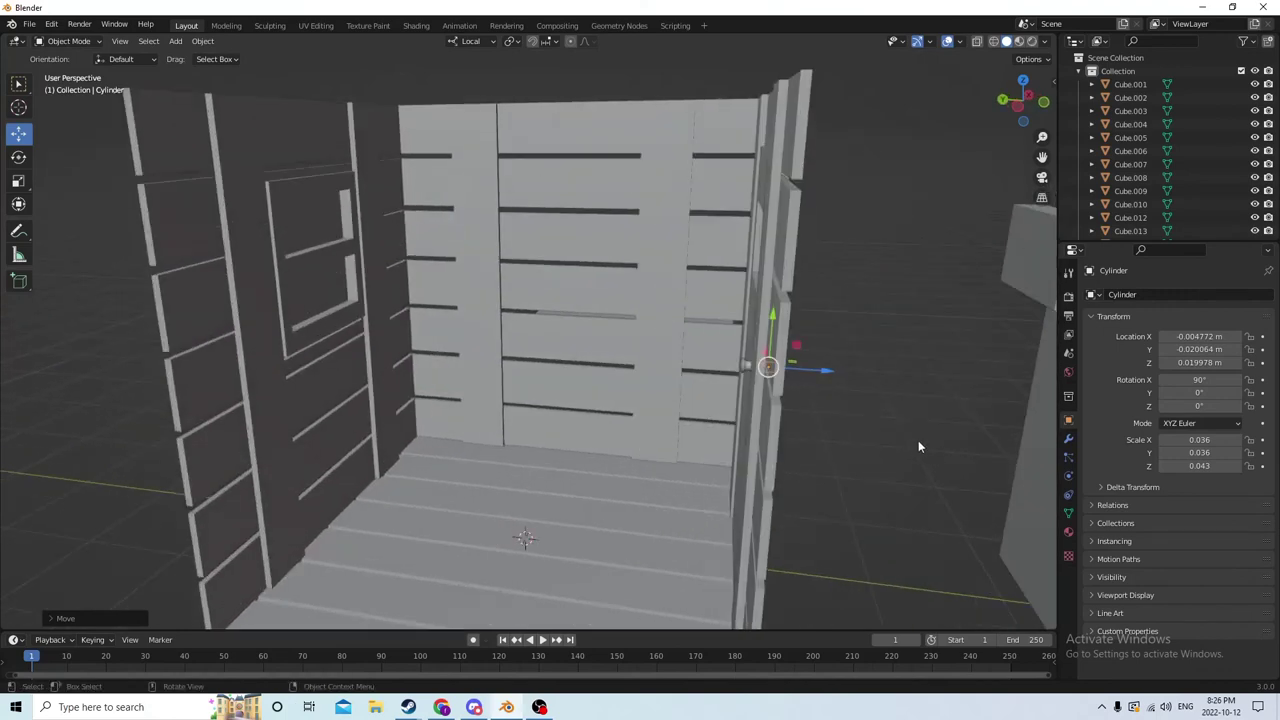
# Step: Make another knob copy and move it along Z to the door's other side
pyautogui.click(746, 368)
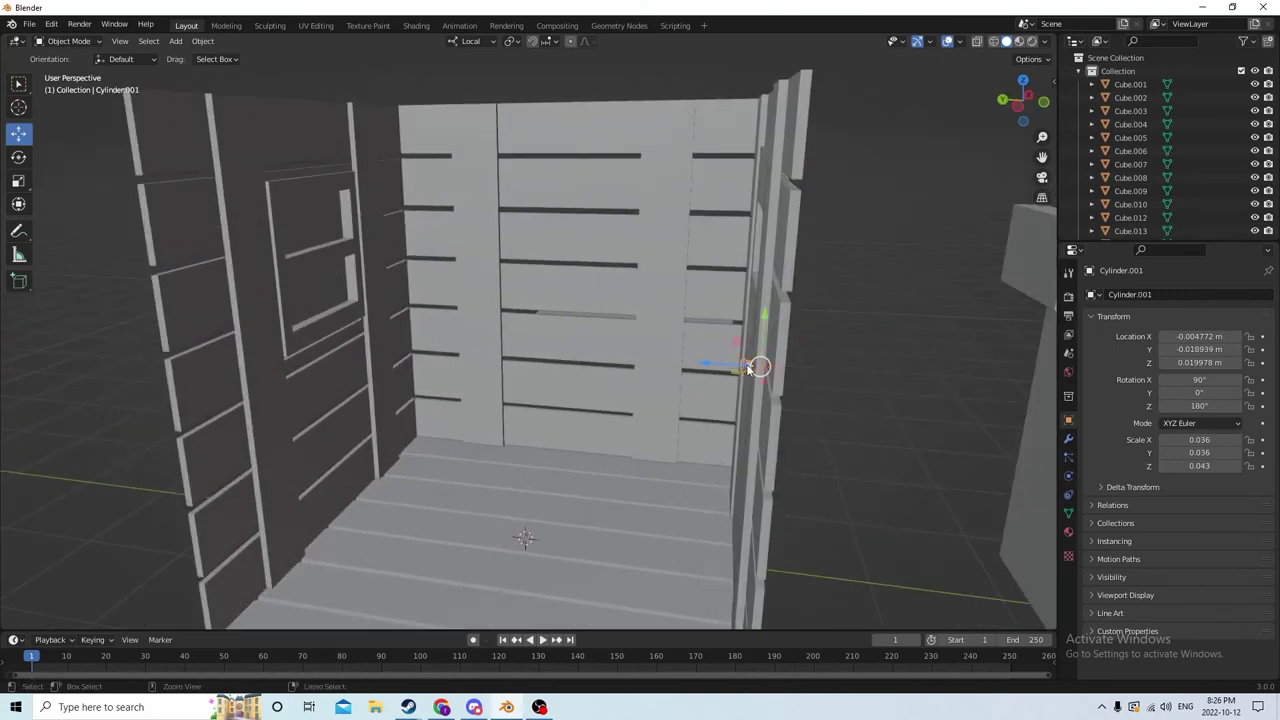
pyautogui.hotkey('shift', 'd')
pyautogui.rightClick(828, 362)
pyautogui.press('g')
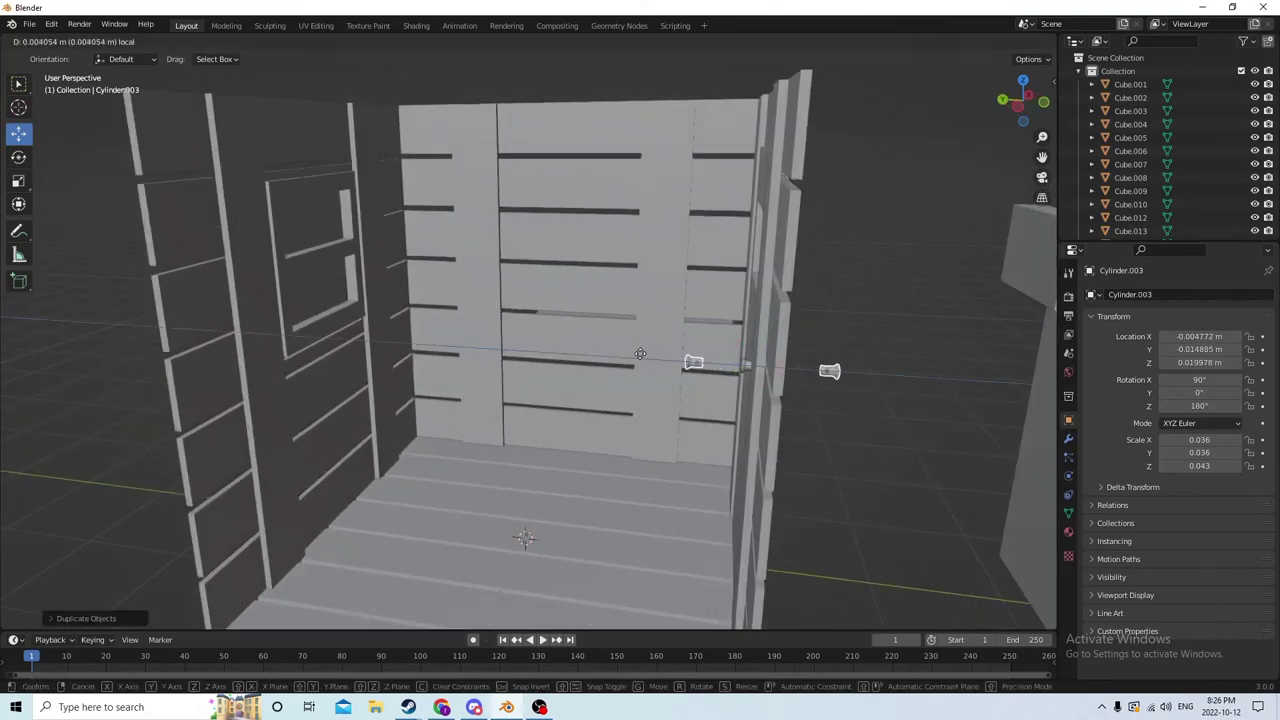
pyautogui.press('z')
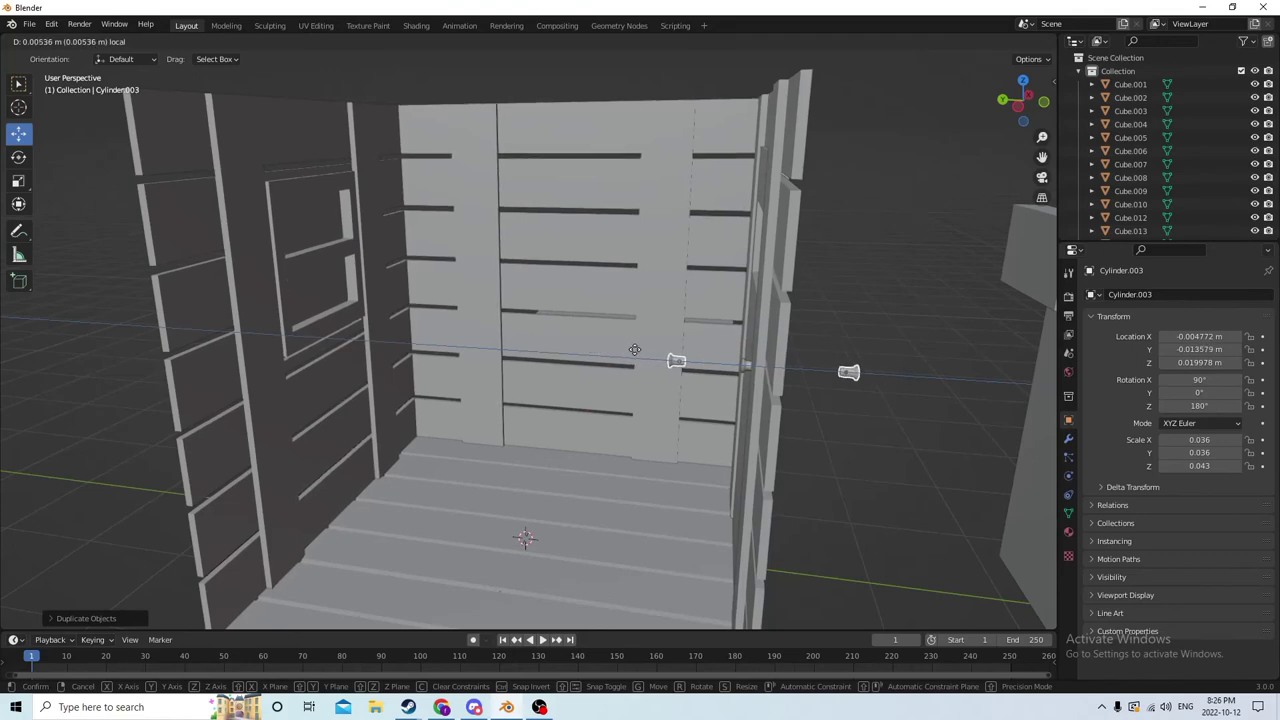
pyautogui.click(632, 348)
pyautogui.moveTo(635, 348); pyautogui.dragTo(660, 385, button='middle')
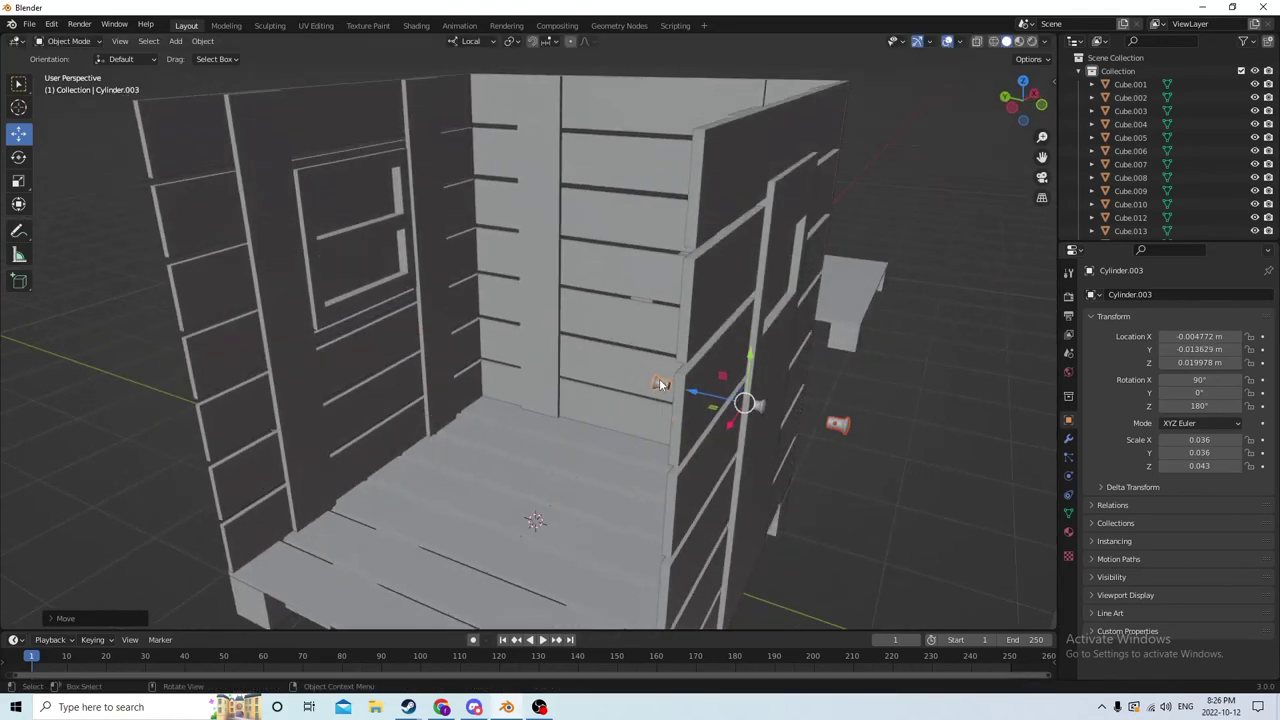
pyautogui.click(760, 405)
pyautogui.moveTo(760, 405); pyautogui.dragTo(842, 408, button='middle')
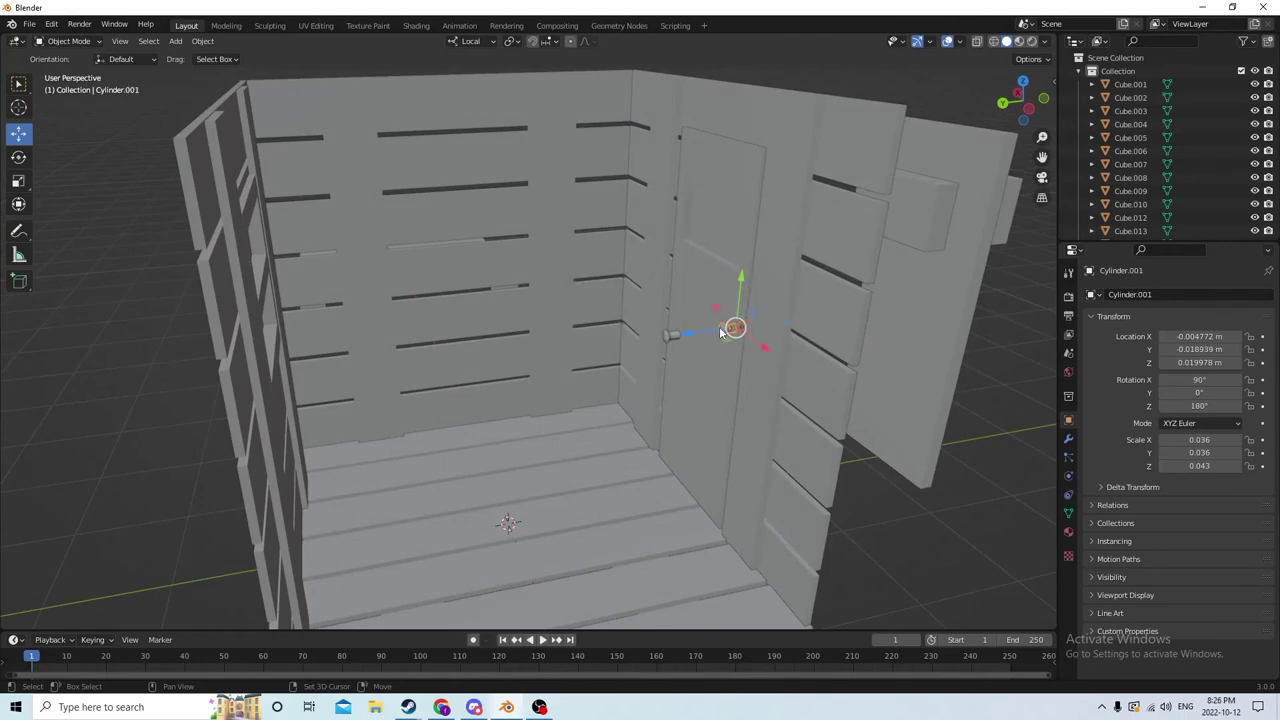
# Step: Move door panel Cube.010 back along Y to about -0.0598 m
pyautogui.click(702, 296)
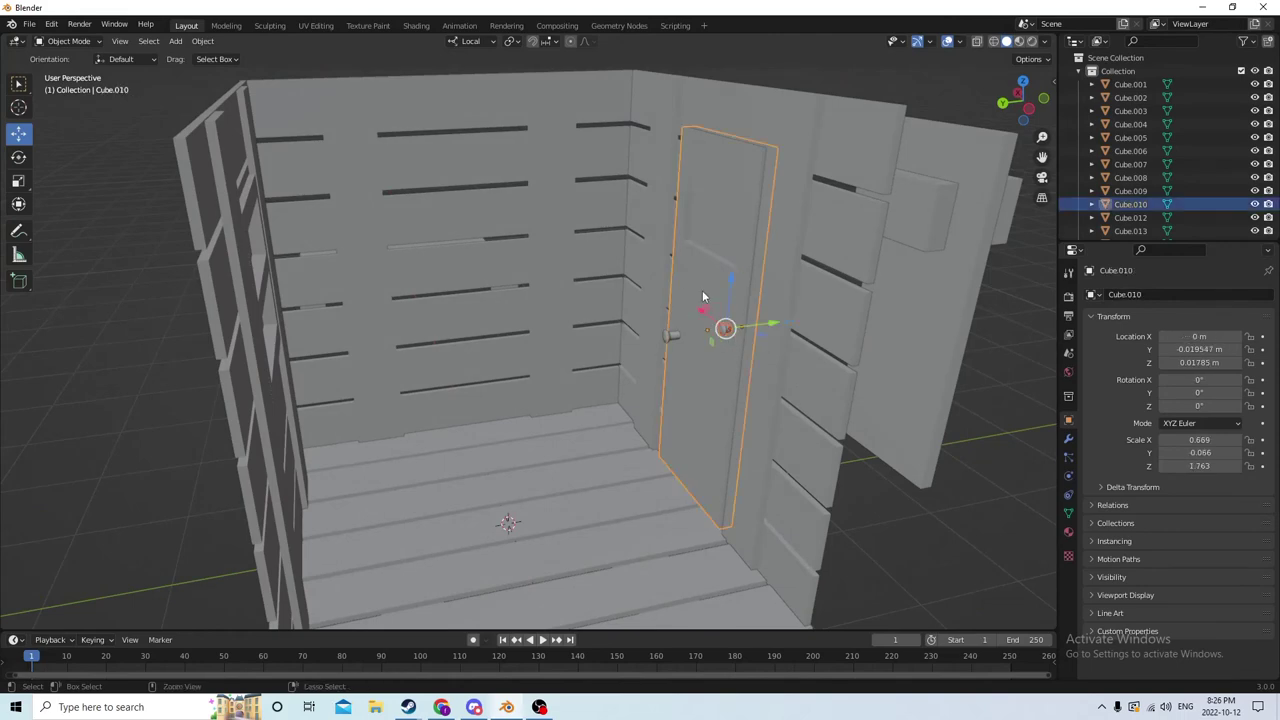
pyautogui.moveTo(702, 291); pyautogui.dragTo(695, 368, button='middle')
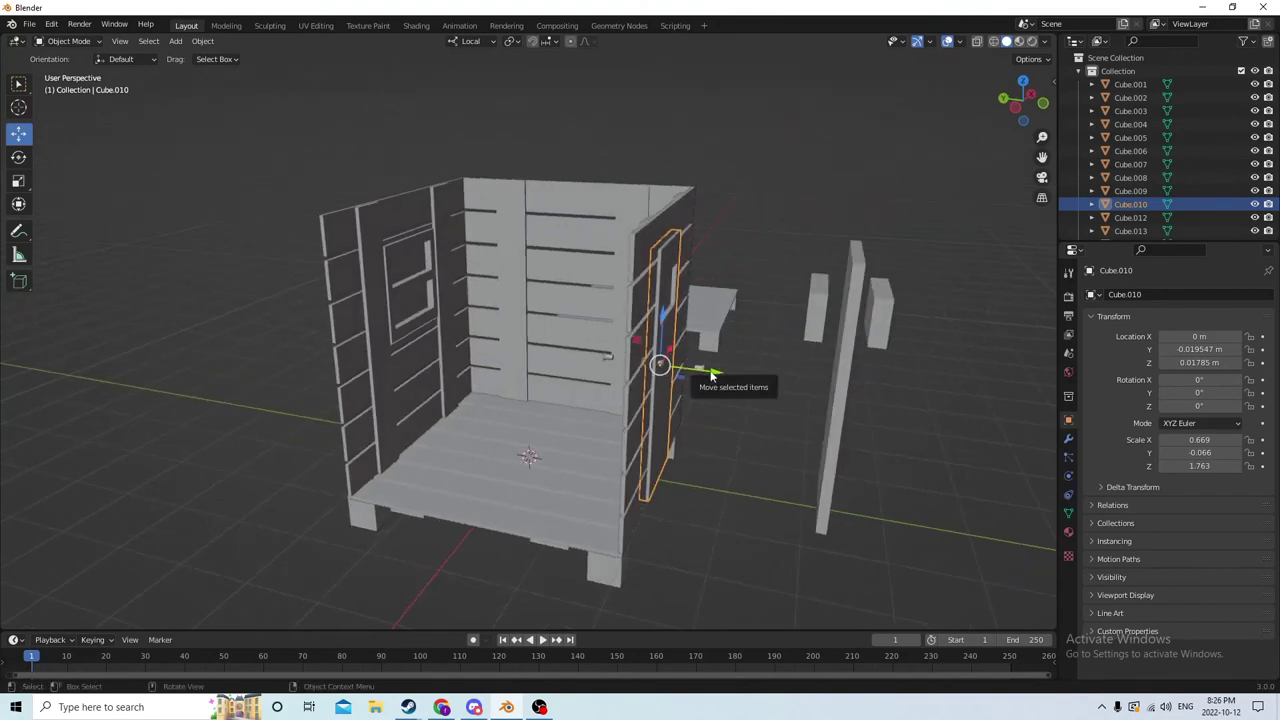
pyautogui.moveTo(711, 374); pyautogui.dragTo(1000, 379)
pyautogui.moveTo(1000, 379); pyautogui.dragTo(990, 438, button='middle')
pyautogui.scroll(6, 926, 368)
pyautogui.scroll(-5, 870, 376)
pyautogui.press('g')
pyautogui.press('y')
pyautogui.press('y')
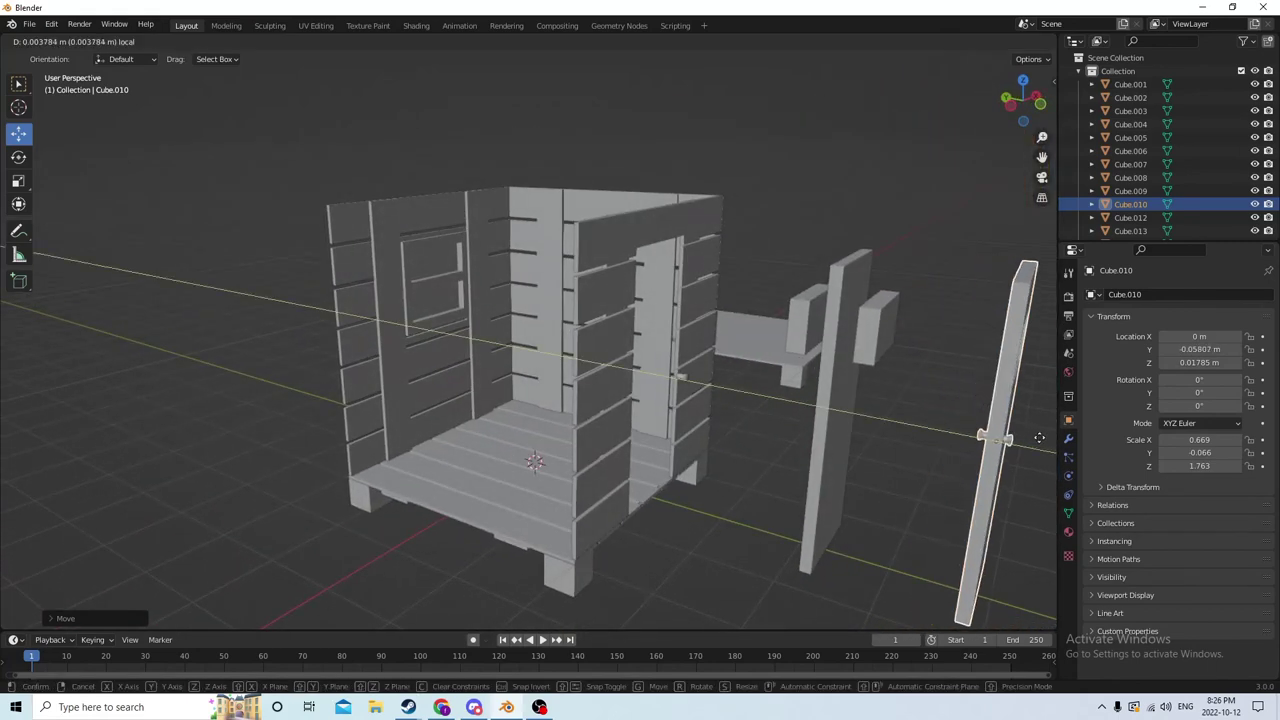
pyautogui.click(1039, 437)
pyautogui.moveTo(466, 388); pyautogui.dragTo(623, 360, button='middle')
pyautogui.scroll(5, 391, 382)
pyautogui.scroll(-3, 441, 377)
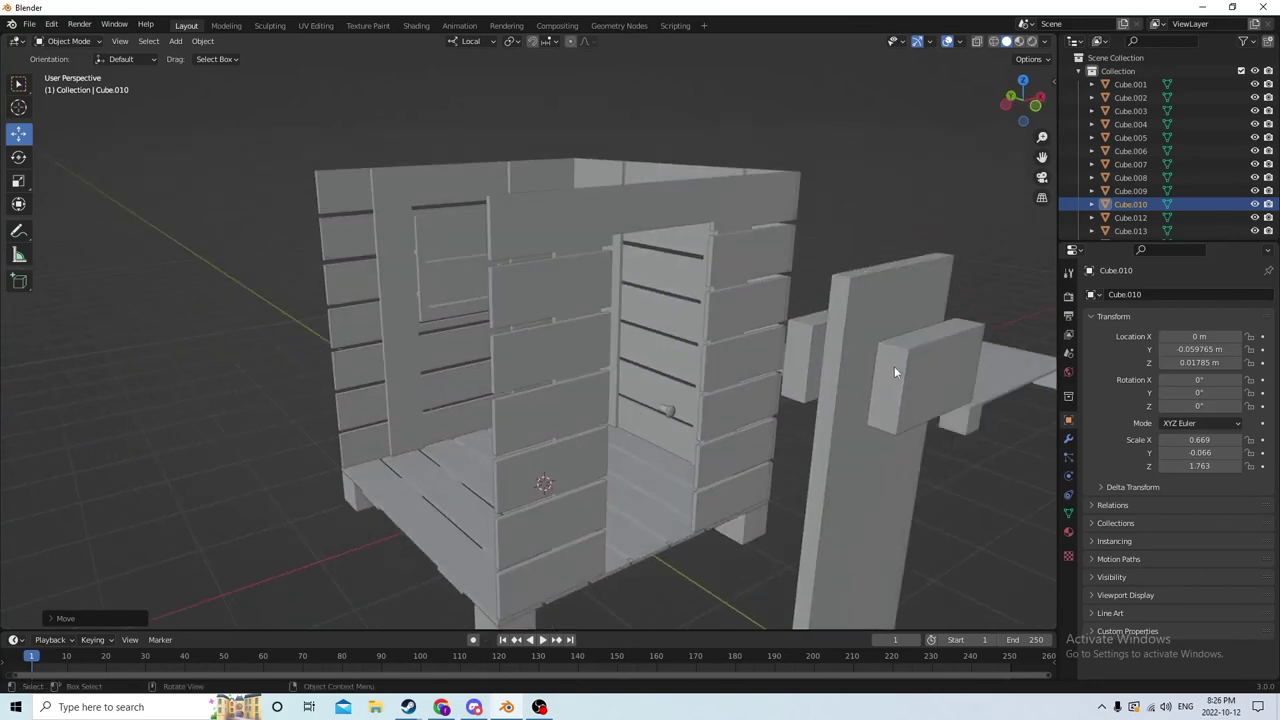
# Step: Select the tall door slab and slide it along its depth
pyautogui.click(926, 377)
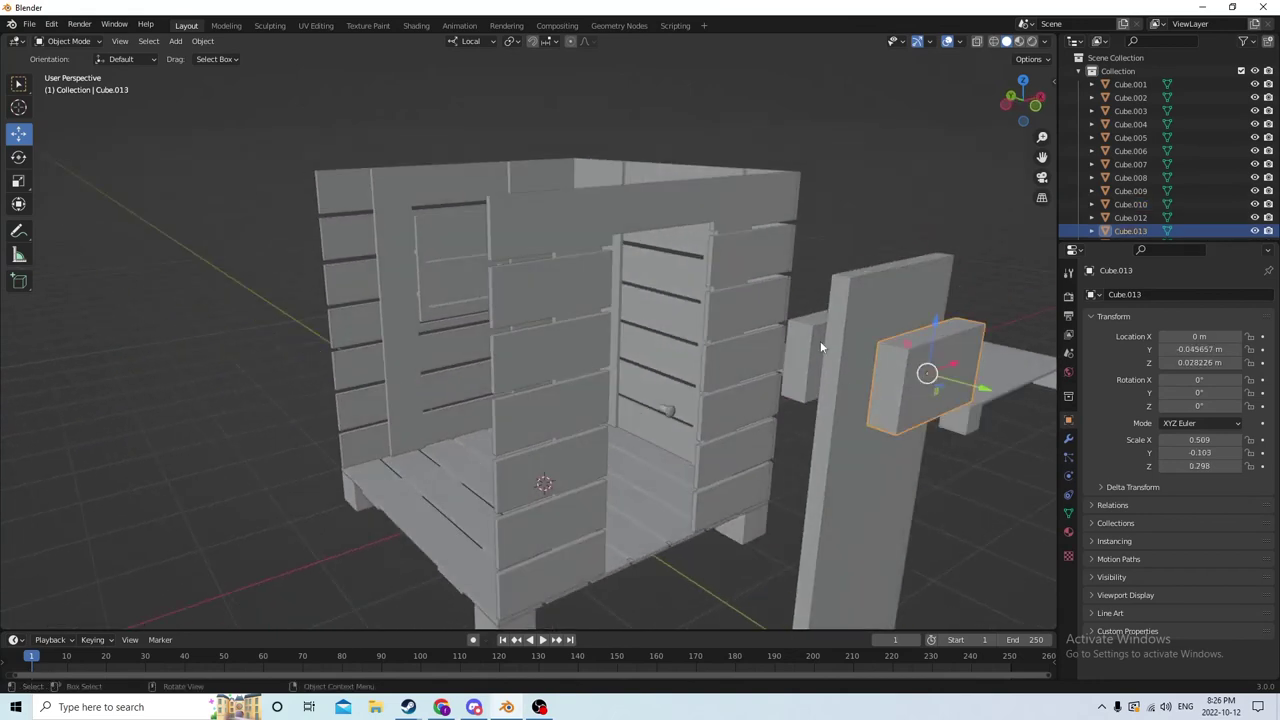
pyautogui.click(837, 350)
pyautogui.moveTo(919, 507); pyautogui.dragTo(875, 488)
pyautogui.moveTo(875, 488); pyautogui.dragTo(814, 426, button='middle')
# Step: Duplicate the upper panel block twice, lowering the copies to the middle and bottom of the slab
pyautogui.click(771, 295)
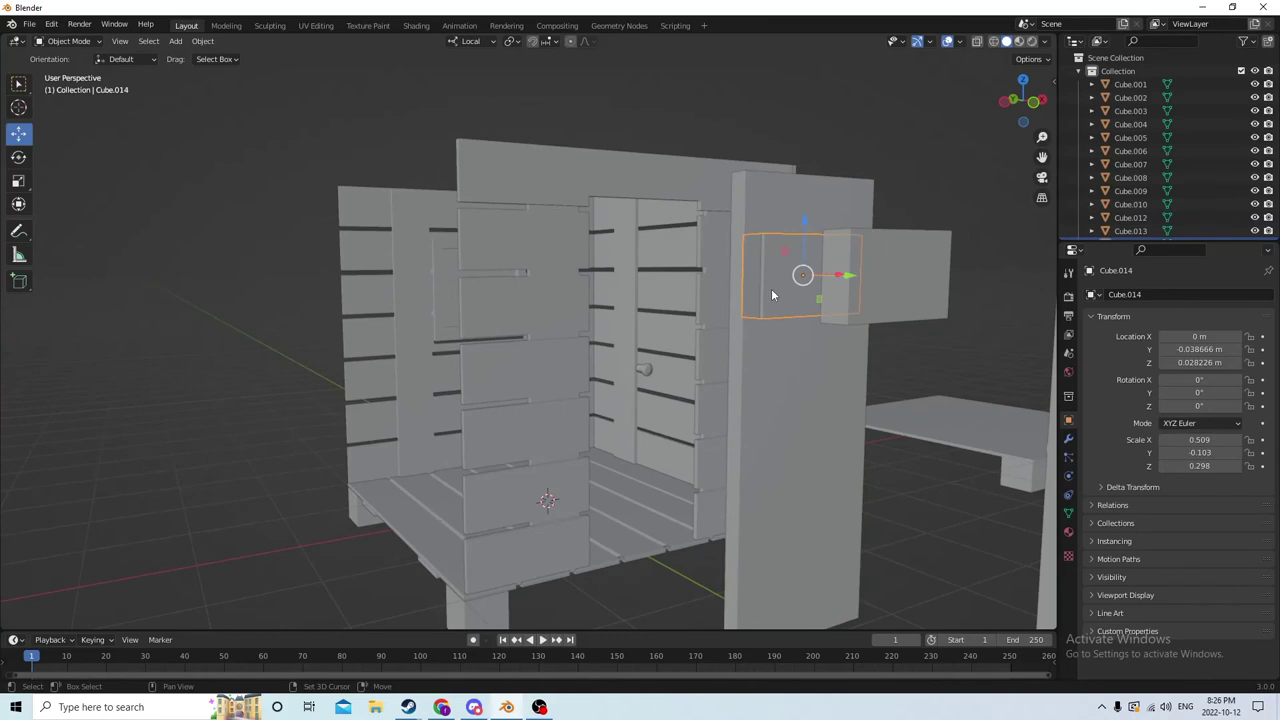
pyautogui.hotkey('shift', 'd')
pyautogui.rightClick(785, 278)
pyautogui.moveTo(805, 232); pyautogui.dragTo(814, 338)
pyautogui.moveTo(814, 338); pyautogui.dragTo(816, 323, button='middle')
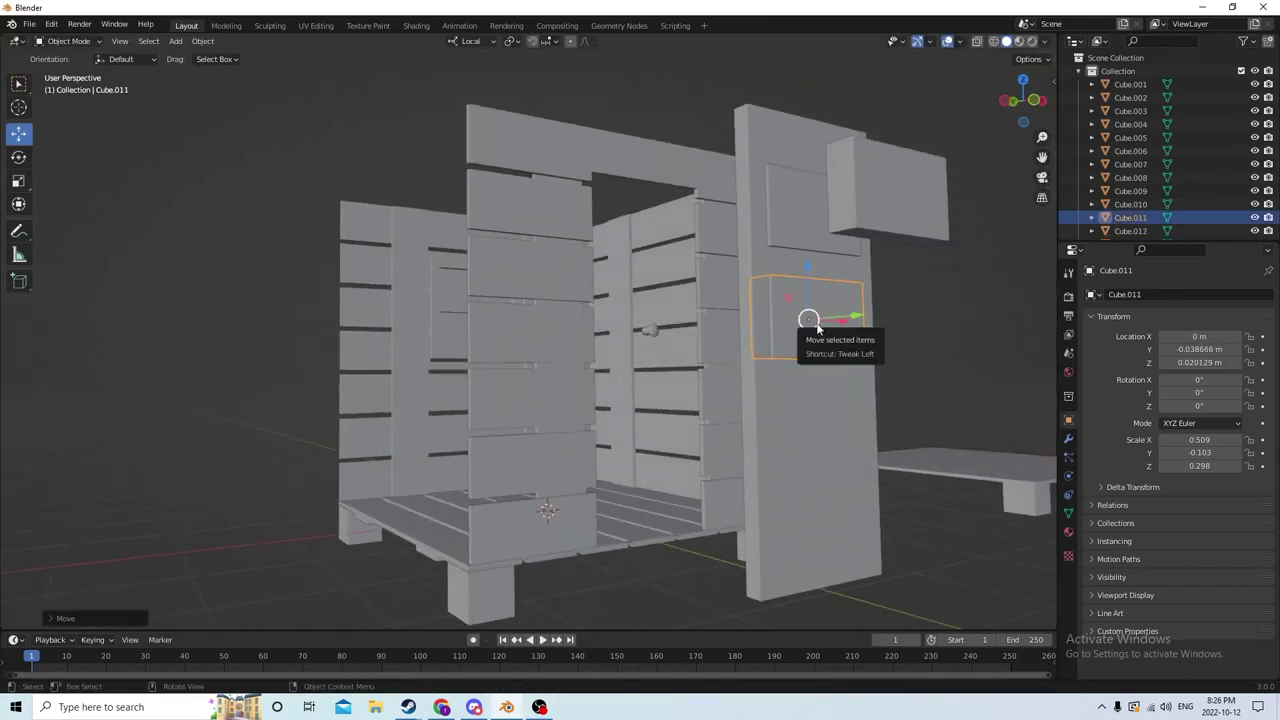
pyautogui.hotkey('shift', 'd')
pyautogui.rightClick(840, 300)
pyautogui.moveTo(820, 268); pyautogui.dragTo(811, 382)
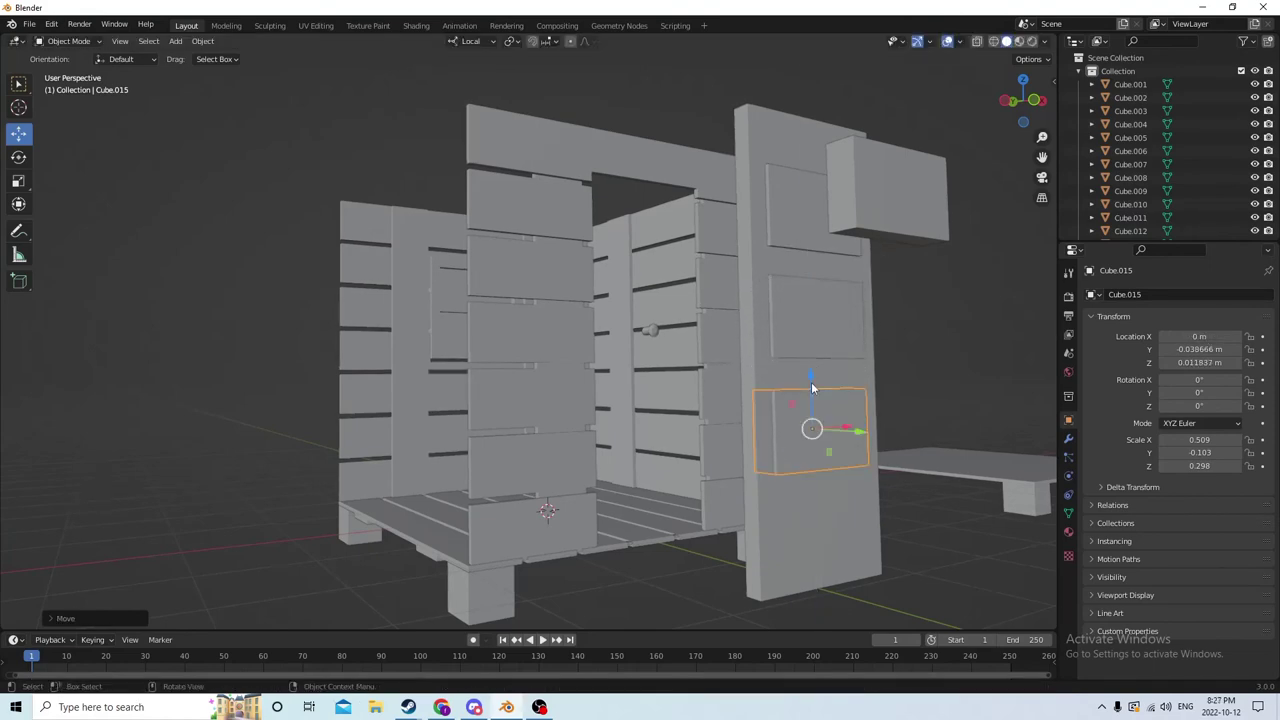
pyautogui.moveTo(811, 382)
pyautogui.mouseDown(button='middle')
pyautogui.moveTo(798, 385)
pyautogui.moveTo(800, 361)
pyautogui.mouseUp(button='middle')
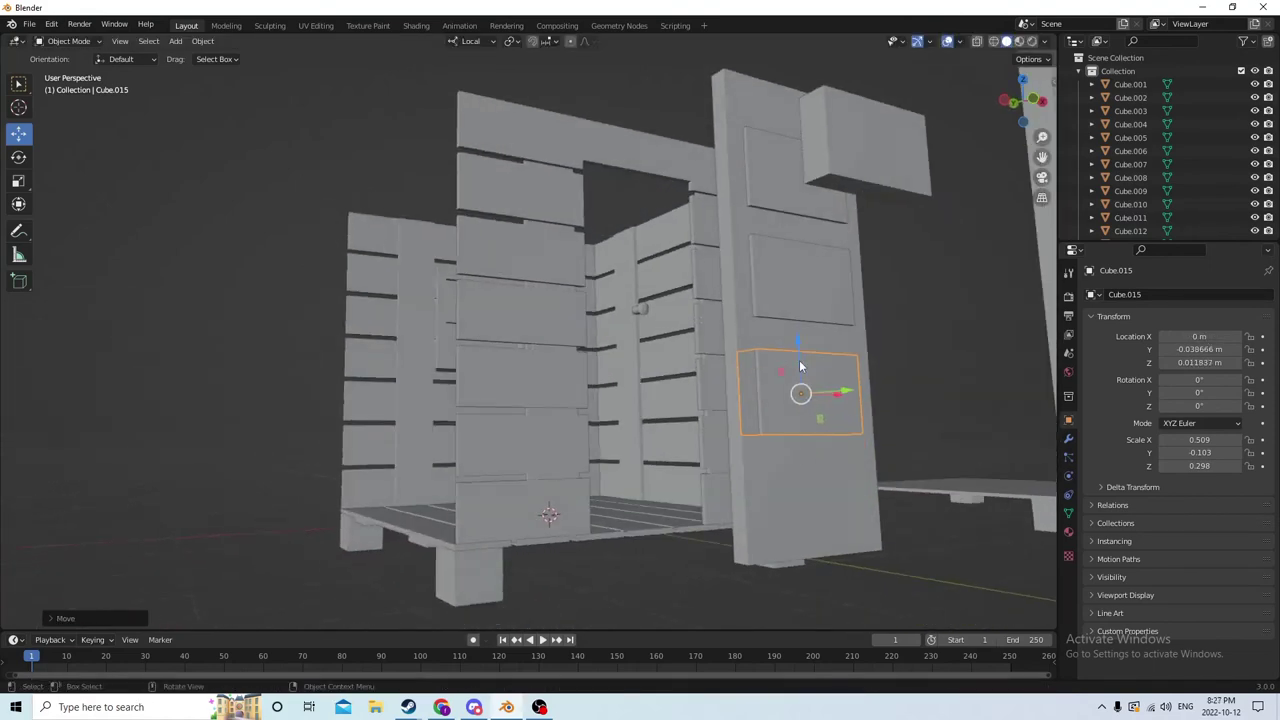
pyautogui.moveTo(800, 362); pyautogui.dragTo(800, 376)
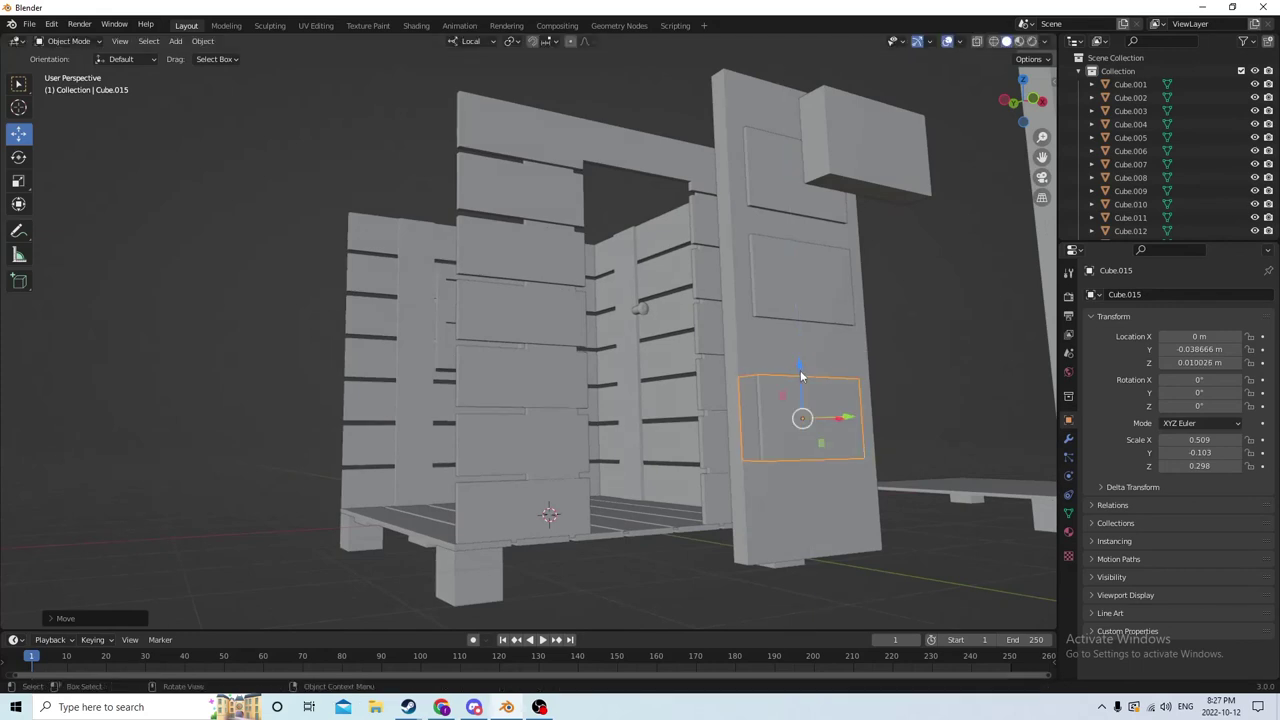
# Step: Nudge the middle panel block slightly up to even the spacing
pyautogui.keyDown('shift'); pyautogui.click(791, 303); pyautogui.keyUp('shift')
pyautogui.click(797, 287)
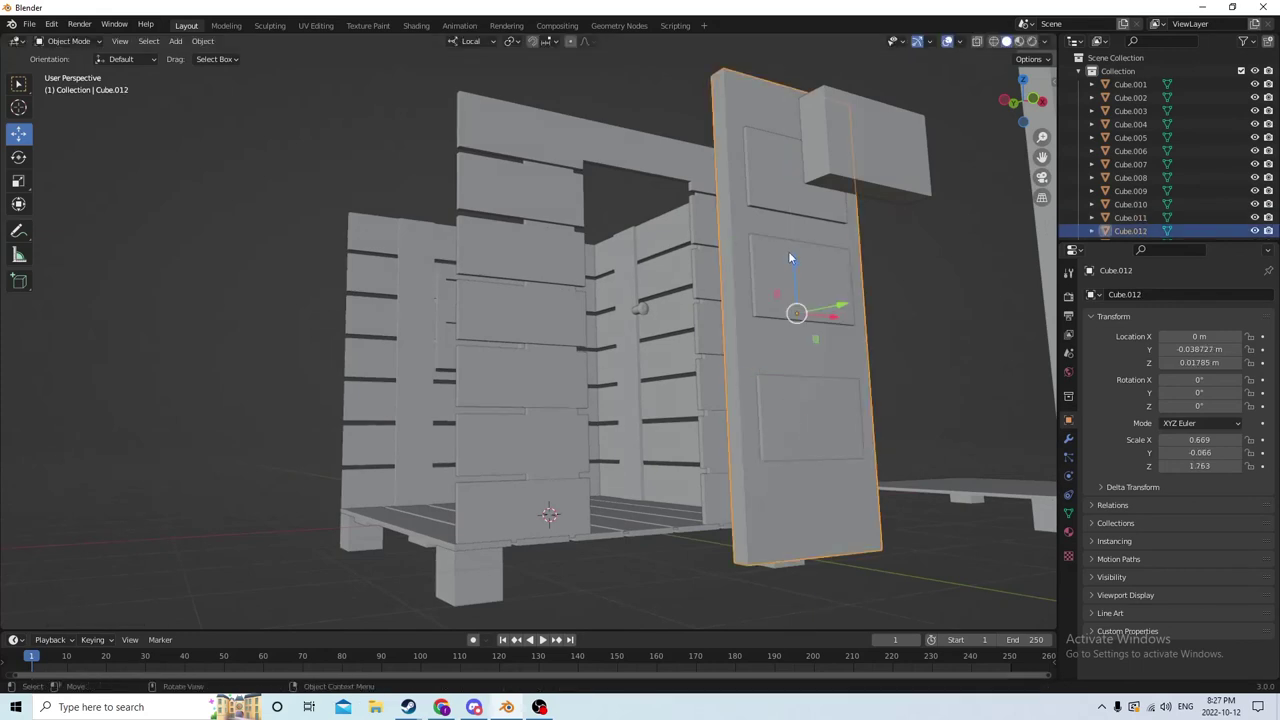
pyautogui.click(789, 254)
pyautogui.moveTo(790, 256); pyautogui.dragTo(793, 262)
pyautogui.moveTo(793, 262); pyautogui.dragTo(837, 320, button='middle')
# Step: Duplicate a panel block and move the copy along Y to sit beside the slab
pyautogui.click(848, 377)
pyautogui.moveTo(848, 377); pyautogui.dragTo(868, 390, button='middle')
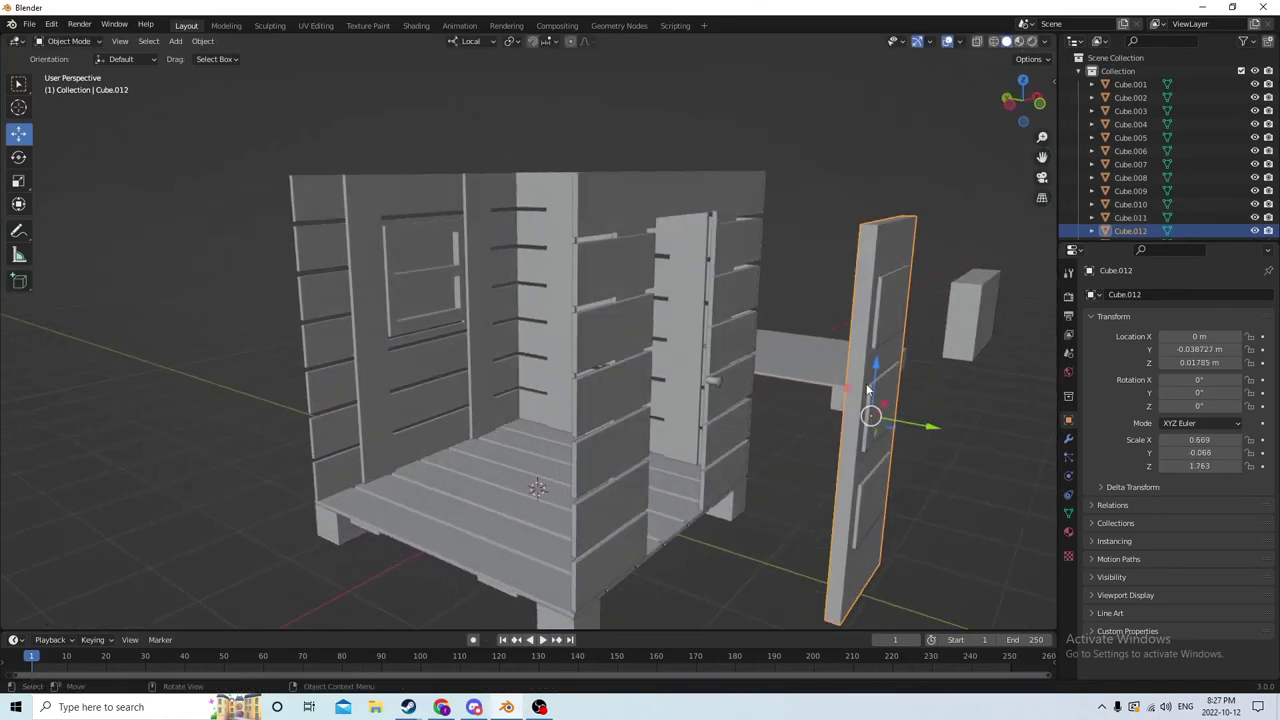
pyautogui.click(870, 393)
pyautogui.hotkey('shift', 'd')
pyautogui.rightClick(882, 398)
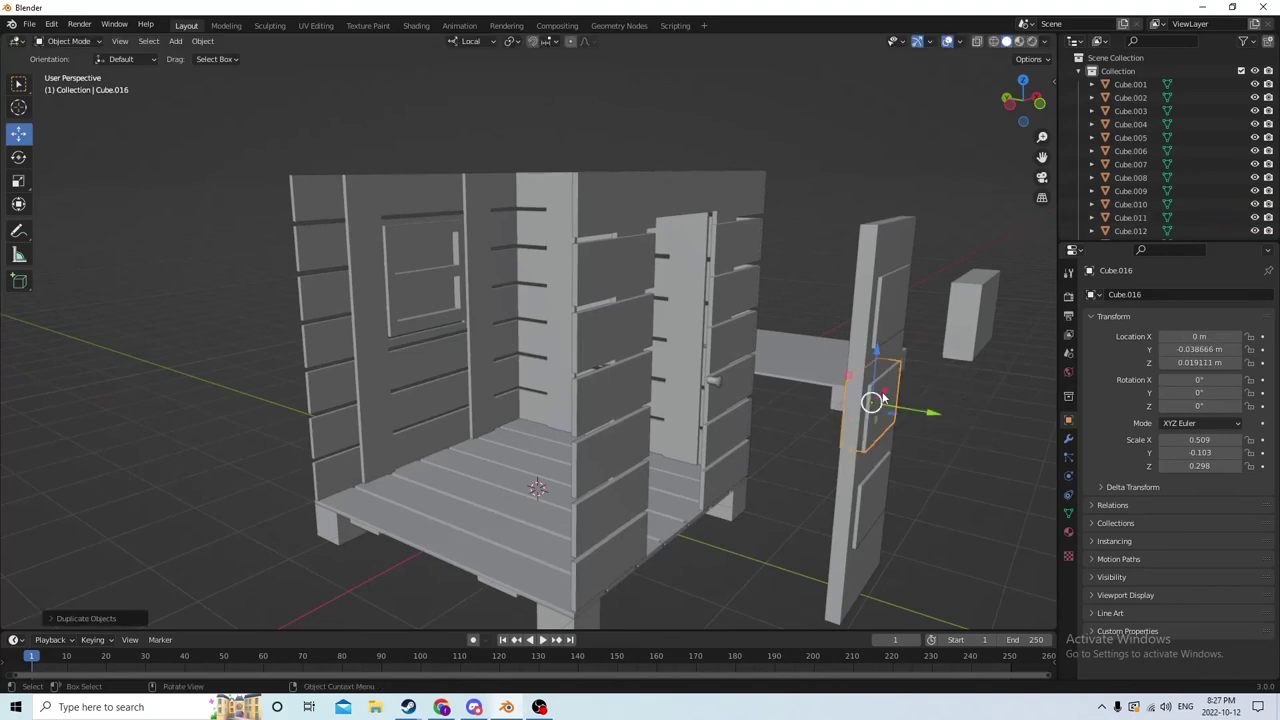
pyautogui.press('g')
pyautogui.press('y')
pyautogui.click(984, 432)
pyautogui.moveTo(984, 432); pyautogui.dragTo(1033, 399, button='middle')
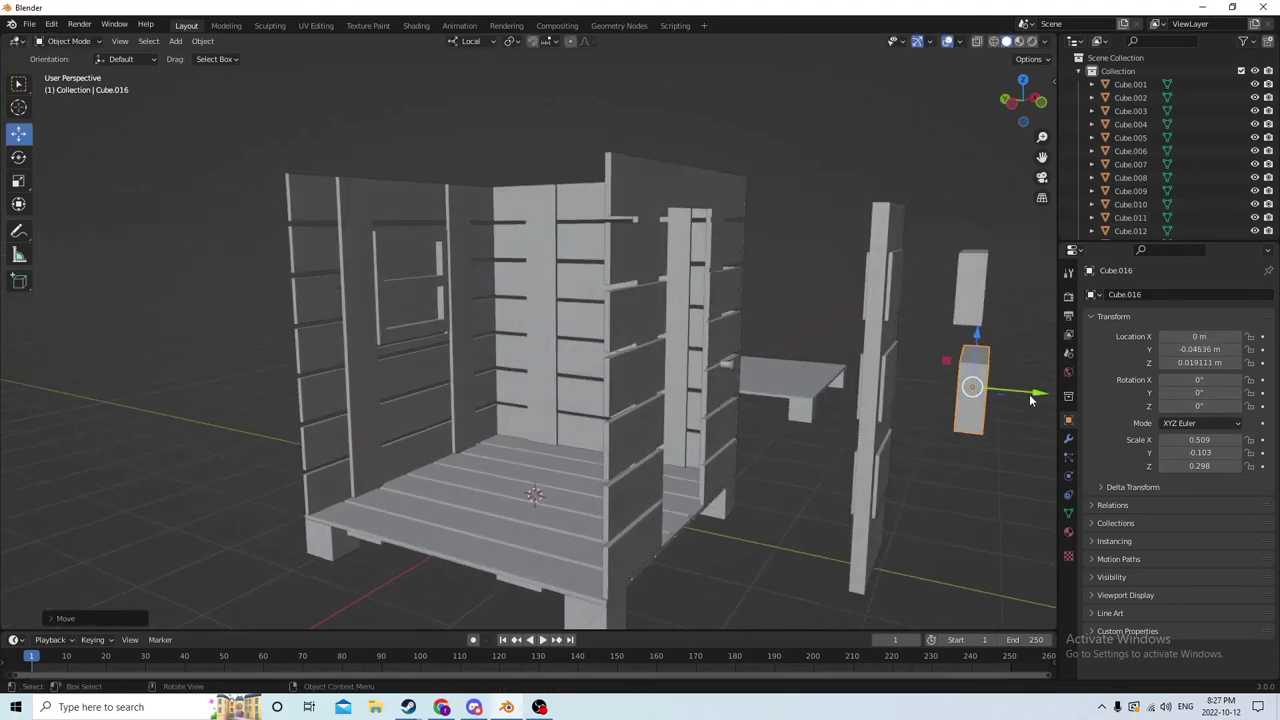
pyautogui.moveTo(1032, 400); pyautogui.dragTo(979, 426)
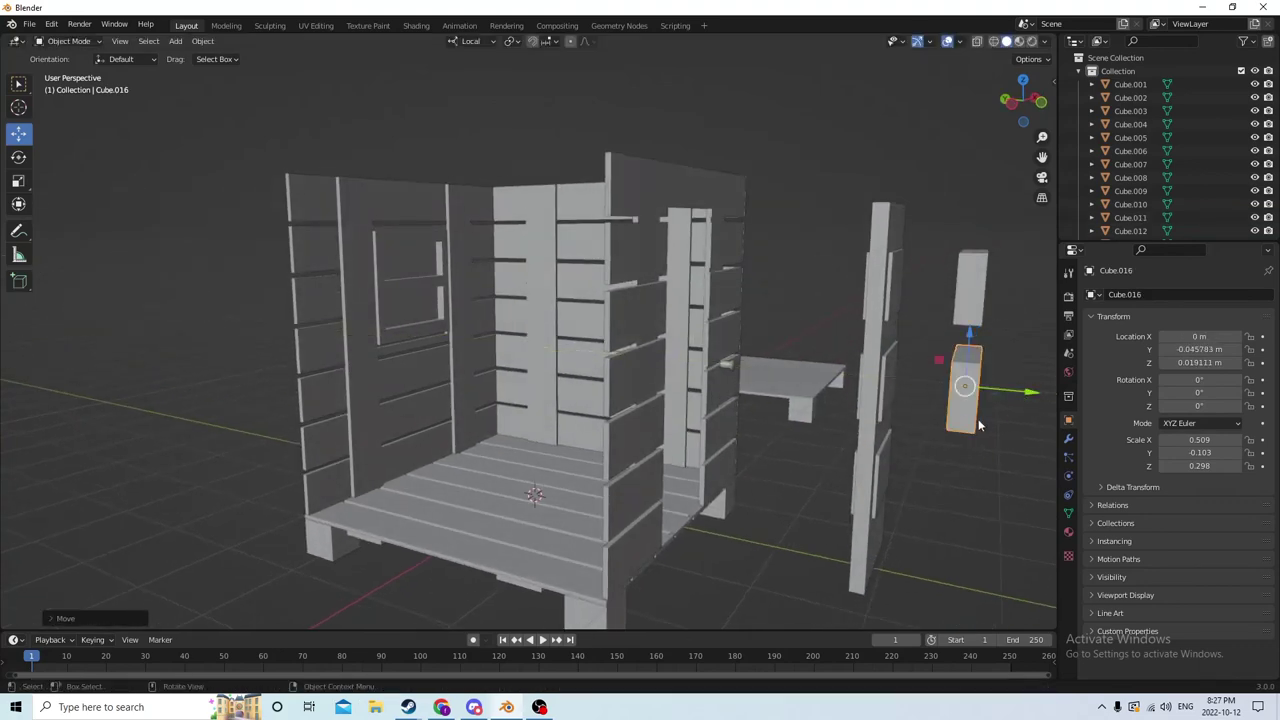
# Step: Duplicate the lower panel block beside the slab and nudge the upper copy along its depth
pyautogui.click(882, 461)
pyautogui.hotkey('shift', 'd')
pyautogui.rightClick(948, 462)
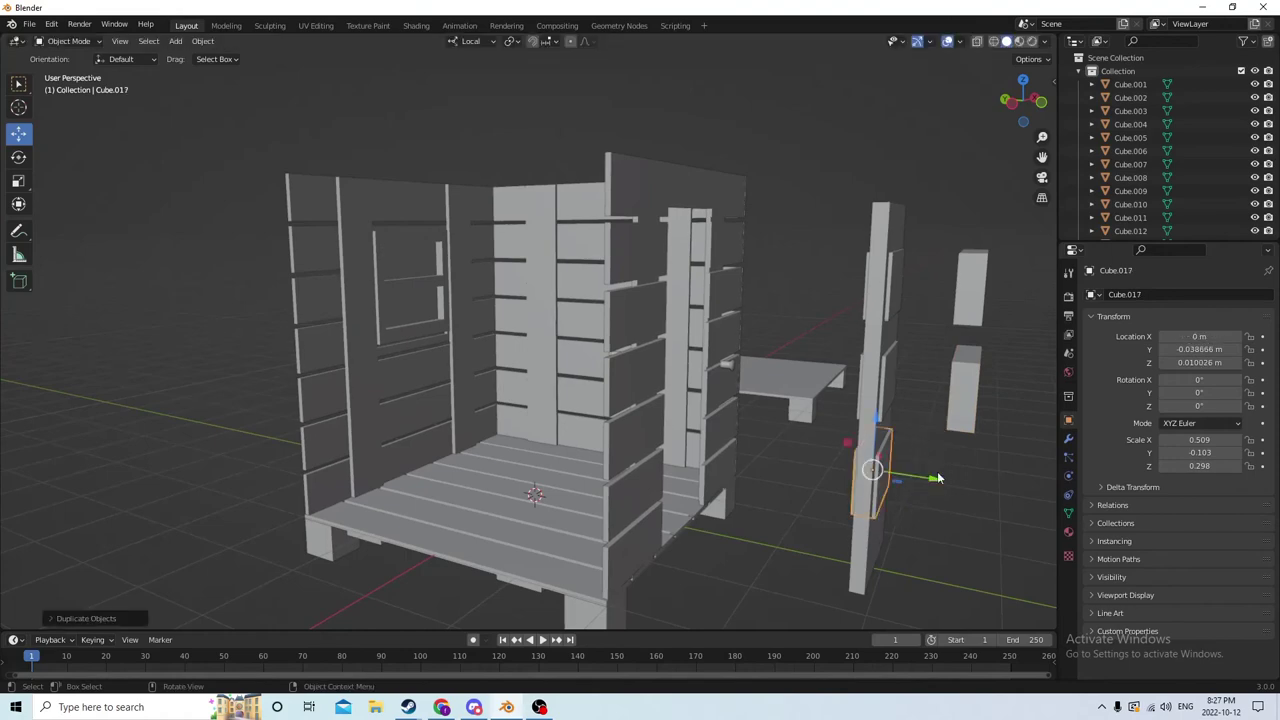
pyautogui.moveTo(946, 471); pyautogui.dragTo(1020, 487)
pyautogui.moveTo(1020, 487); pyautogui.dragTo(975, 420, button='middle')
pyautogui.click(974, 393)
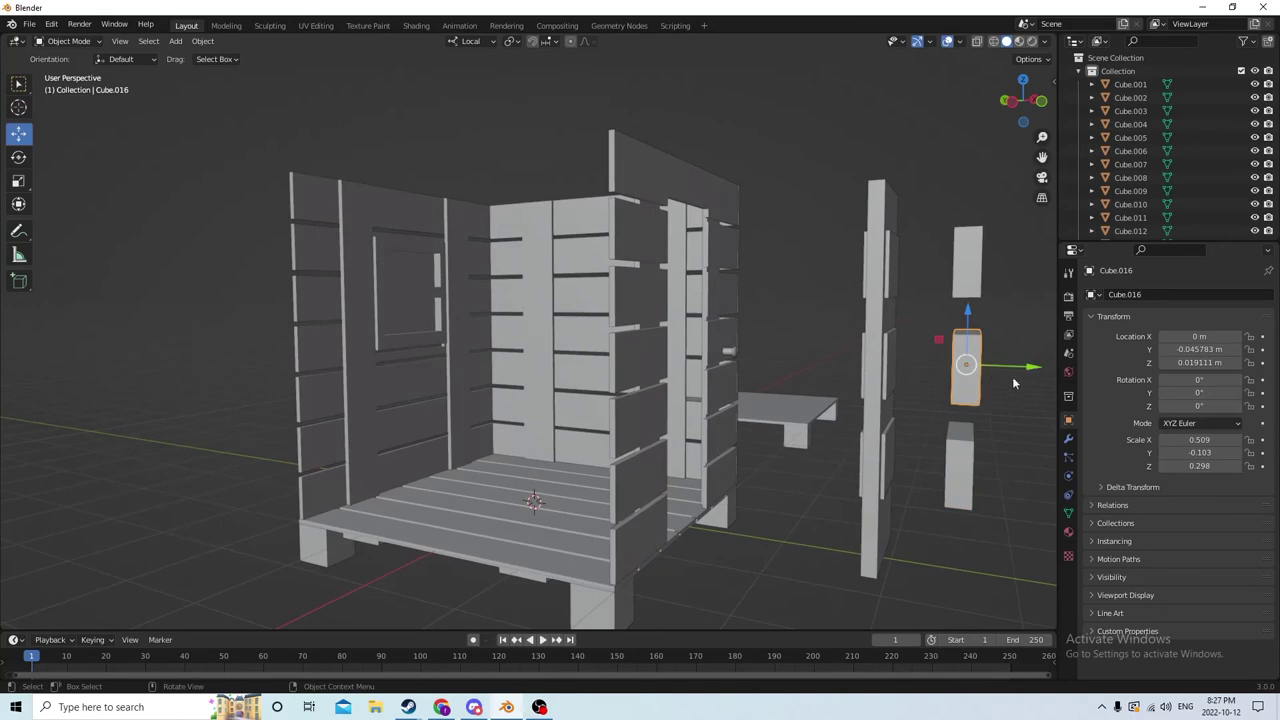
pyautogui.moveTo(1025, 367); pyautogui.dragTo(1012, 358)
# Step: Select the lowest, middle and upper panel blocks together
pyautogui.scroll(5, 1012, 358)
pyautogui.moveTo(1012, 358); pyautogui.dragTo(803, 461, button='middle')
pyautogui.scroll(-5, 779, 410)
pyautogui.scroll(3, 829, 468)
pyautogui.click(829, 468)
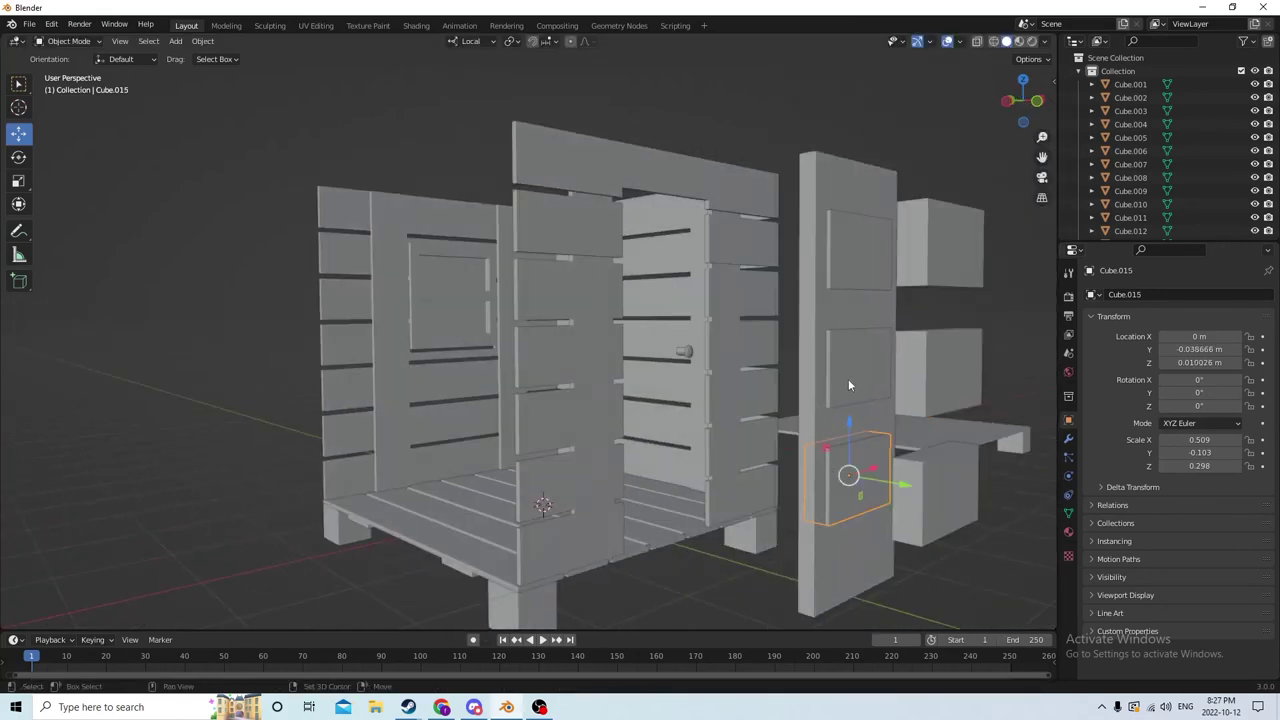
pyautogui.keyDown('shift'); pyautogui.click(850, 347); pyautogui.keyUp('shift')
pyautogui.keyDown('shift'); pyautogui.click(851, 282); pyautogui.keyUp('shift')
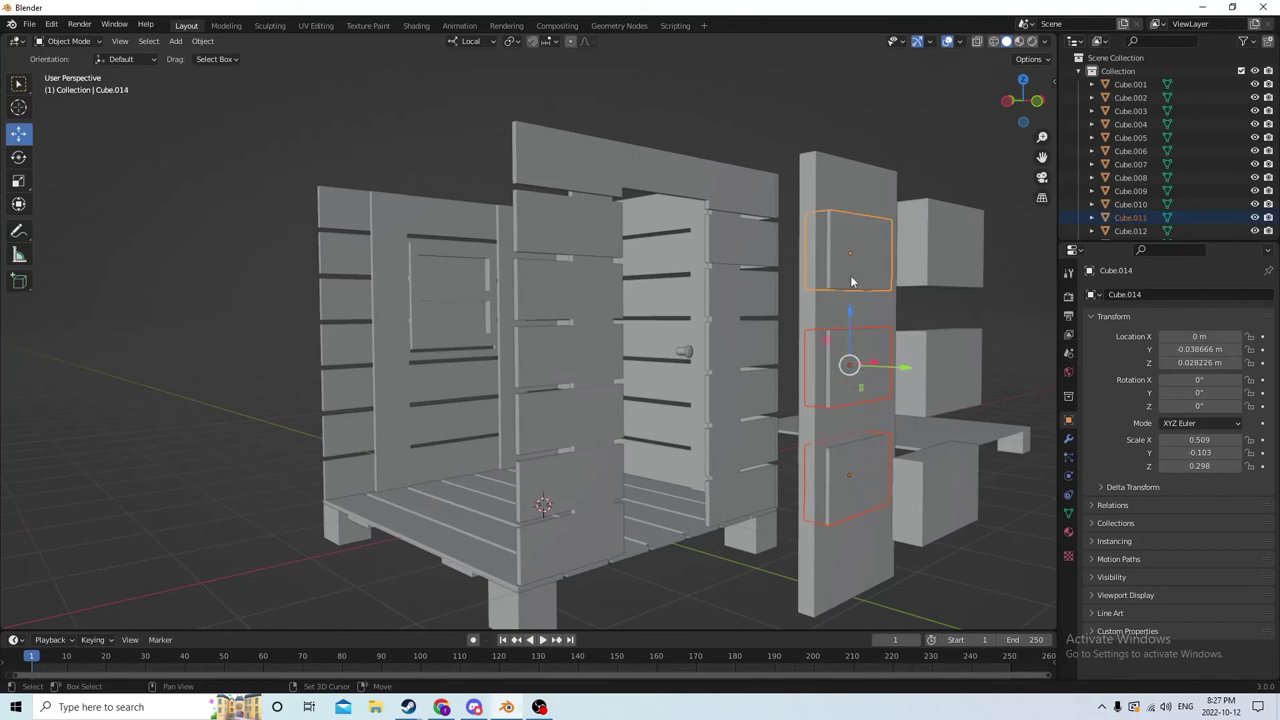
# Step: Cut the three panel blocks out of the door slab as holes
pyautogui.keyDown('shift'); pyautogui.click(854, 207); pyautogui.keyUp('shift')
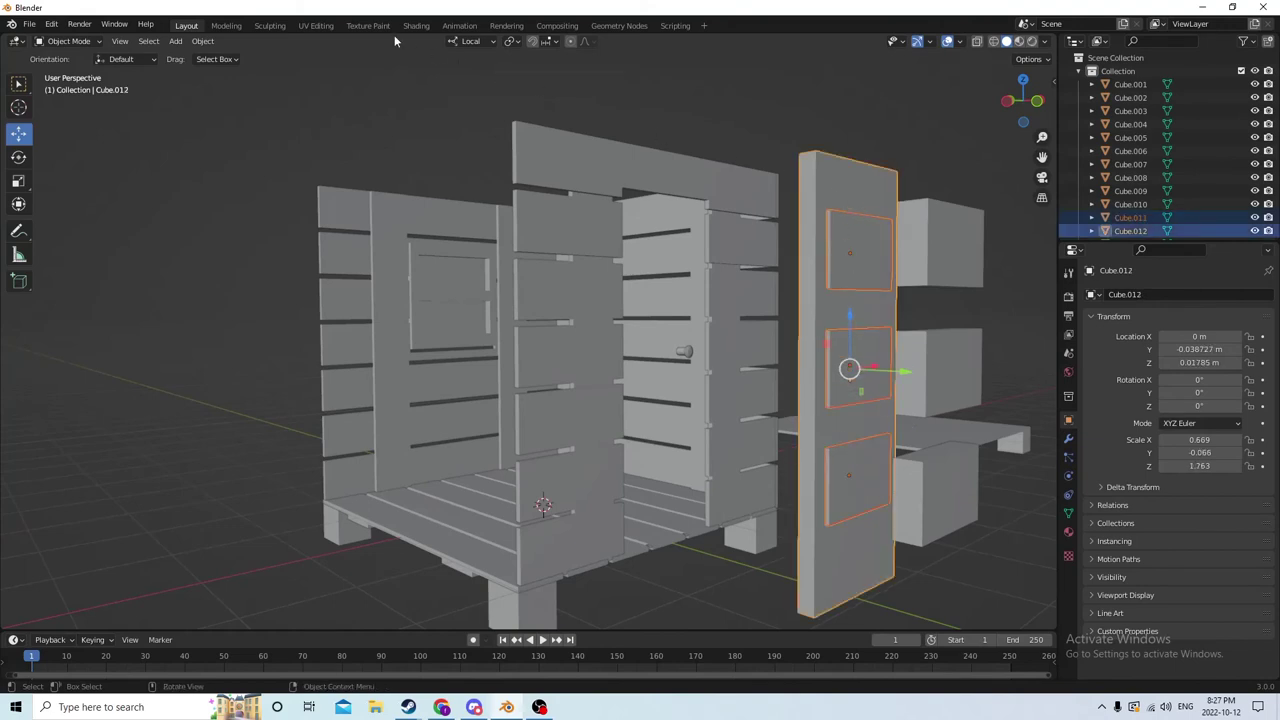
pyautogui.click(203, 41)
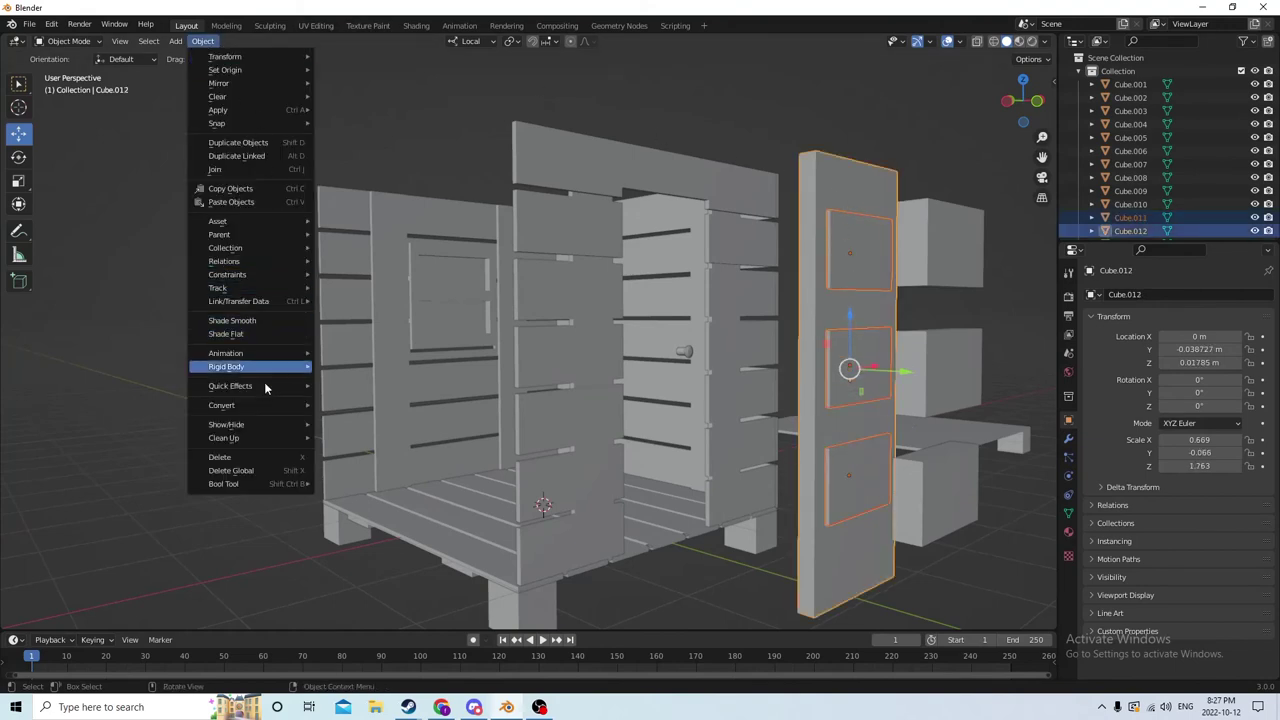
pyautogui.moveTo(250, 484)
pyautogui.click(352, 497)
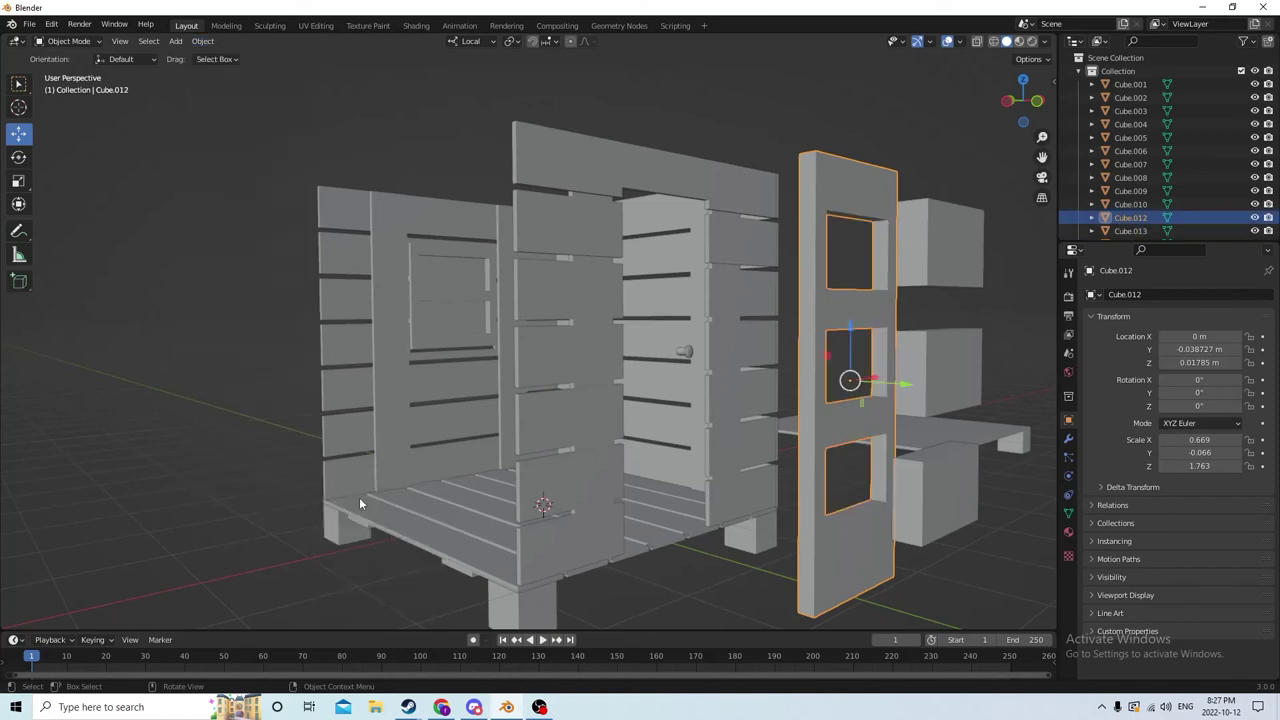
pyautogui.moveTo(824, 440); pyautogui.dragTo(946, 514, button='middle')
# Step: Select the small blocks beside the slab and try moving them, then cancel the move
pyautogui.click(946, 505)
pyautogui.click(962, 395)
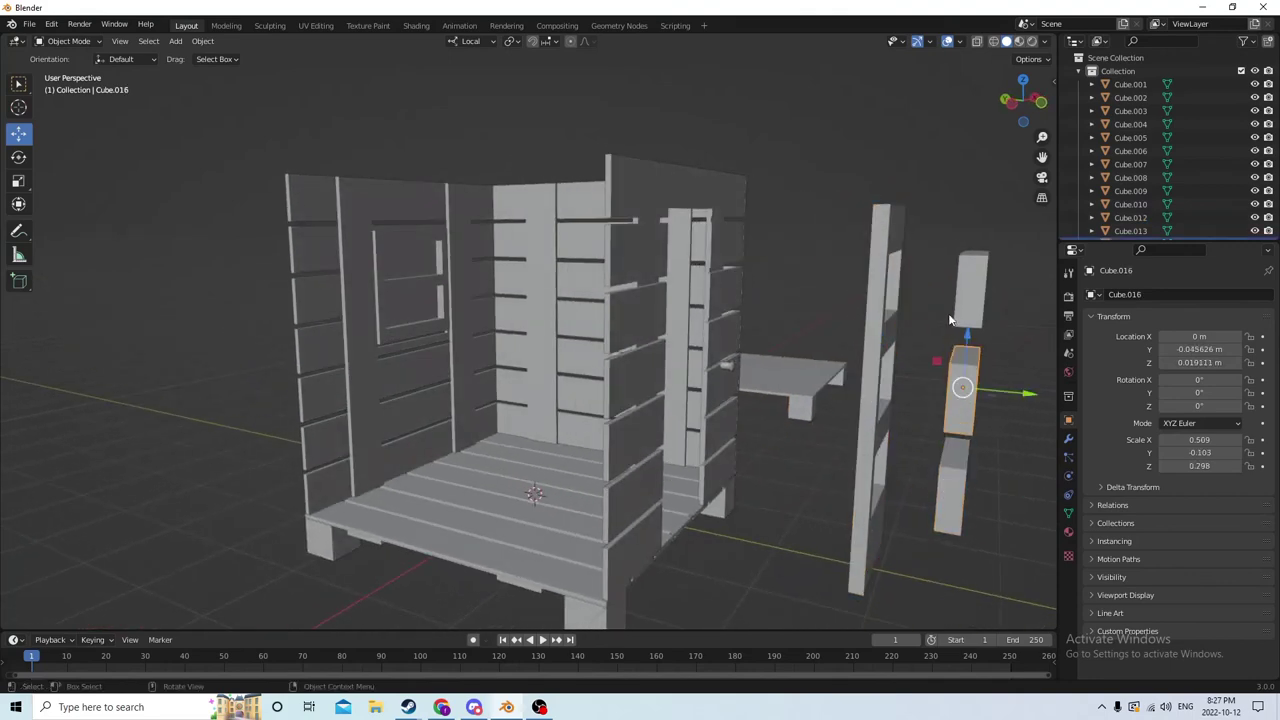
pyautogui.keyDown('shift'); pyautogui.click(962, 305); pyautogui.keyUp('shift')
pyautogui.moveTo(962, 305); pyautogui.dragTo(983, 378, button='middle')
pyautogui.moveTo(1010, 393); pyautogui.dragTo(948, 367)
pyautogui.rightClick(948, 367)
# Step: Move the three blocks along Y so they sit in the slab's holes
pyautogui.click(938, 538)
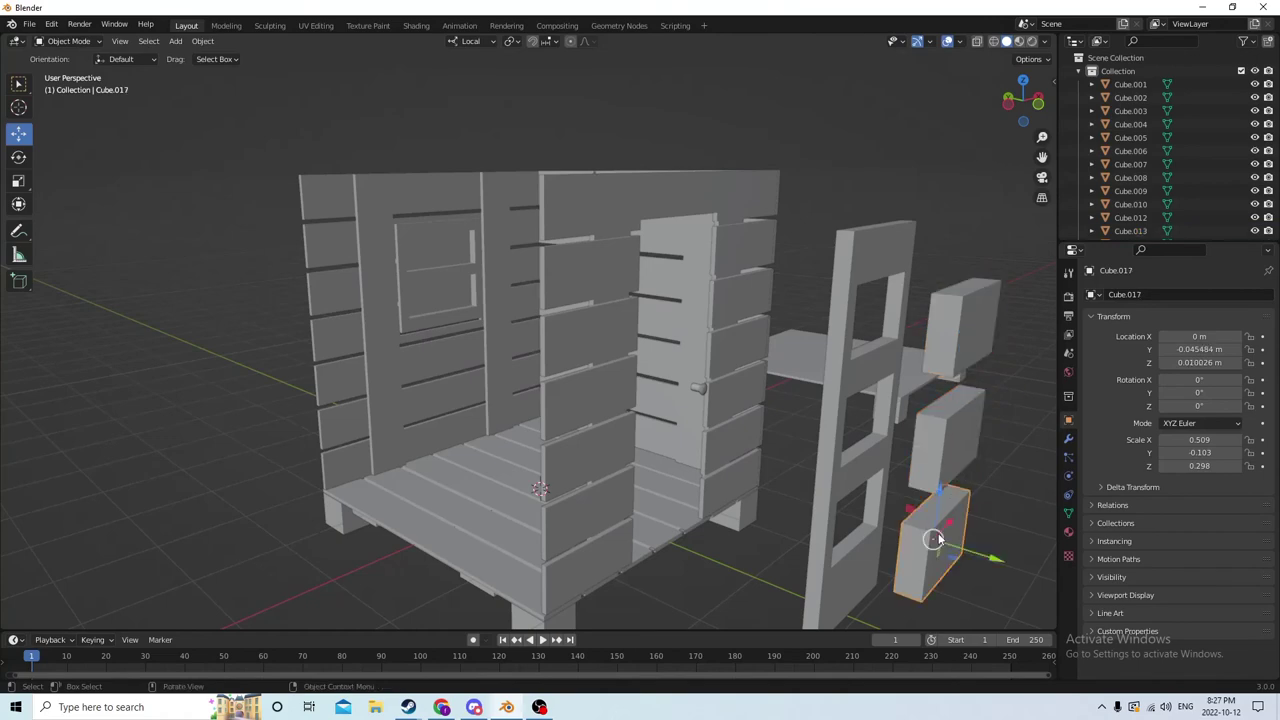
pyautogui.keyDown('shift'); pyautogui.click(955, 336); pyautogui.keyUp('shift')
pyautogui.keyDown('shift'); pyautogui.click(943, 424); pyautogui.keyUp('shift')
pyautogui.moveTo(943, 424); pyautogui.dragTo(935, 385, button='middle')
pyautogui.press('g')
pyautogui.press('y')
pyautogui.press('y')
pyautogui.click(905, 410)
pyautogui.press('g')
pyautogui.press('y')
pyautogui.press('y')
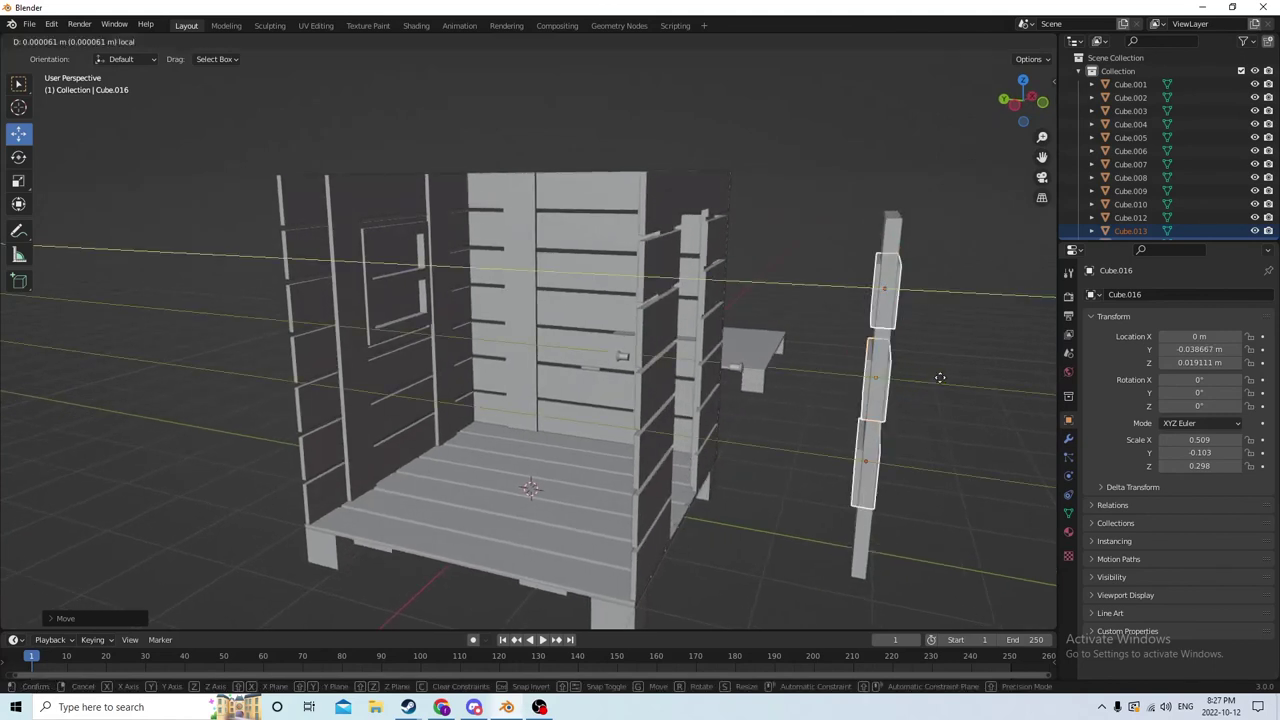
pyautogui.click(940, 377)
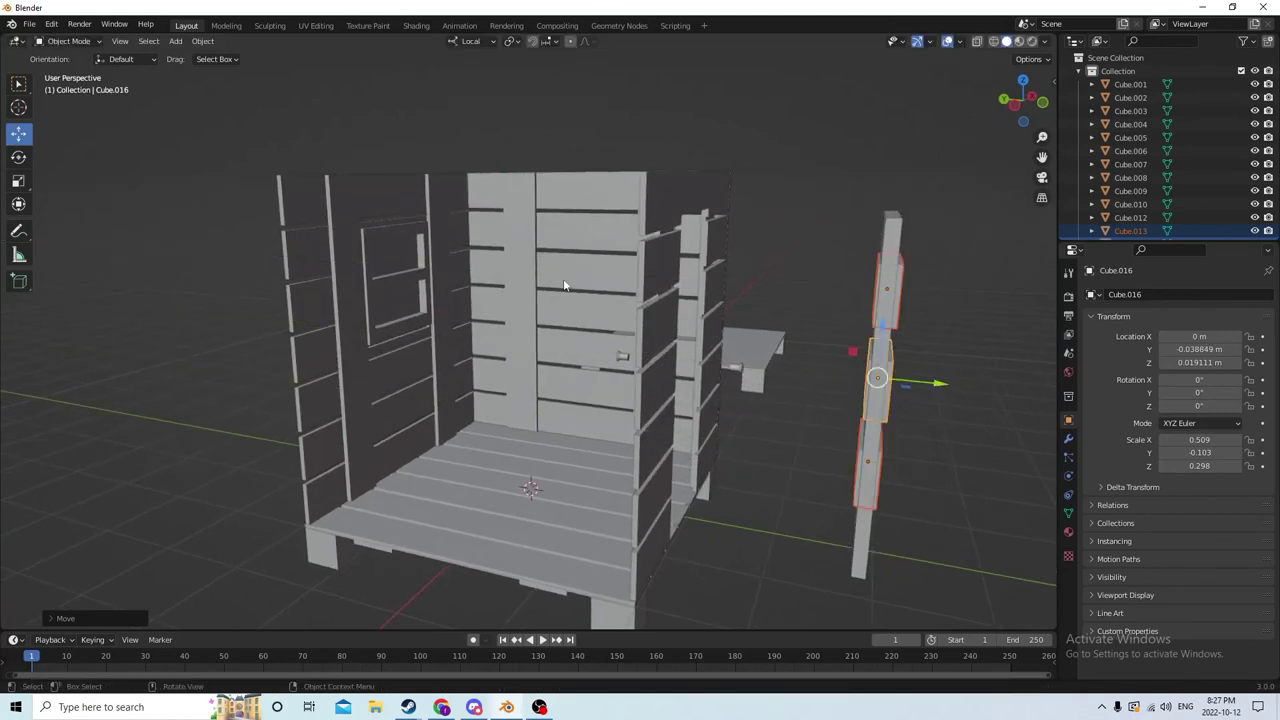
# Step: Shrink the panel piece's depth to a Y scale of 0.026, then deselect it
pyautogui.click(22, 181)
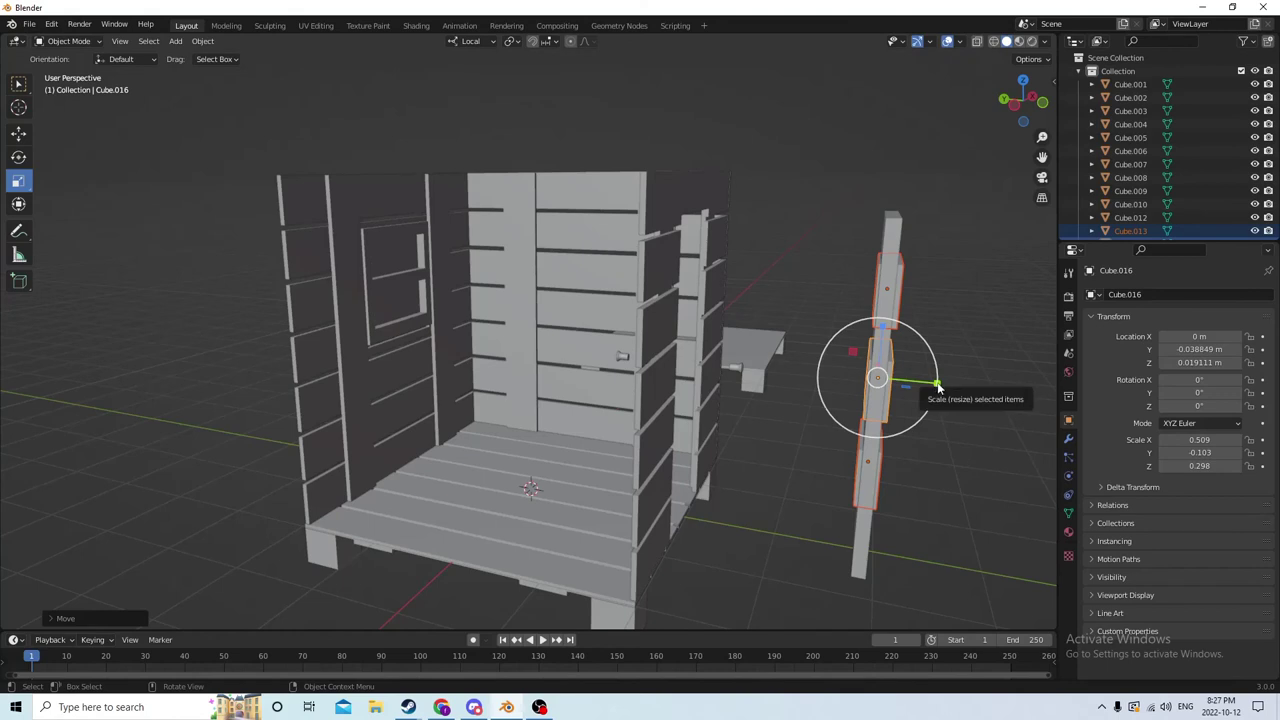
pyautogui.moveTo(938, 386); pyautogui.dragTo(884, 372)
pyautogui.moveTo(884, 372); pyautogui.dragTo(904, 438, button='middle')
pyautogui.click(952, 429)
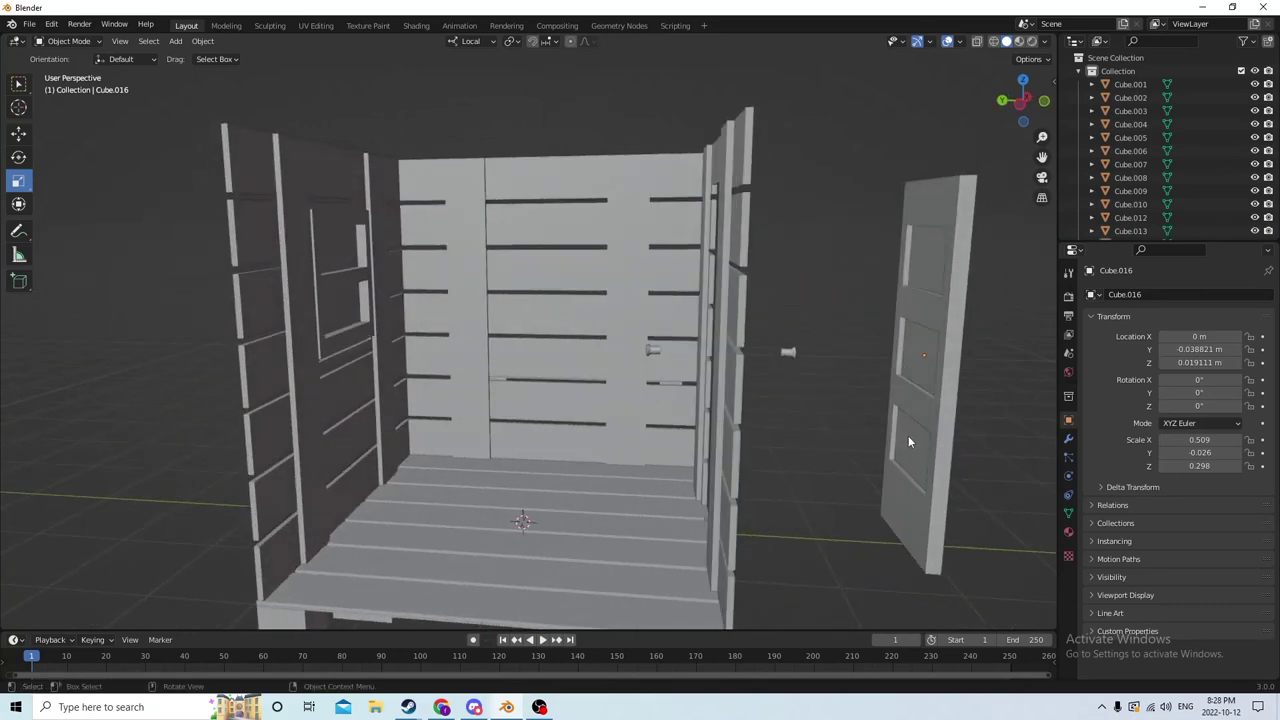
# Step: In Edit Mode, delete the front faces of the top, middle and bottom panel pieces
pyautogui.click(909, 439)
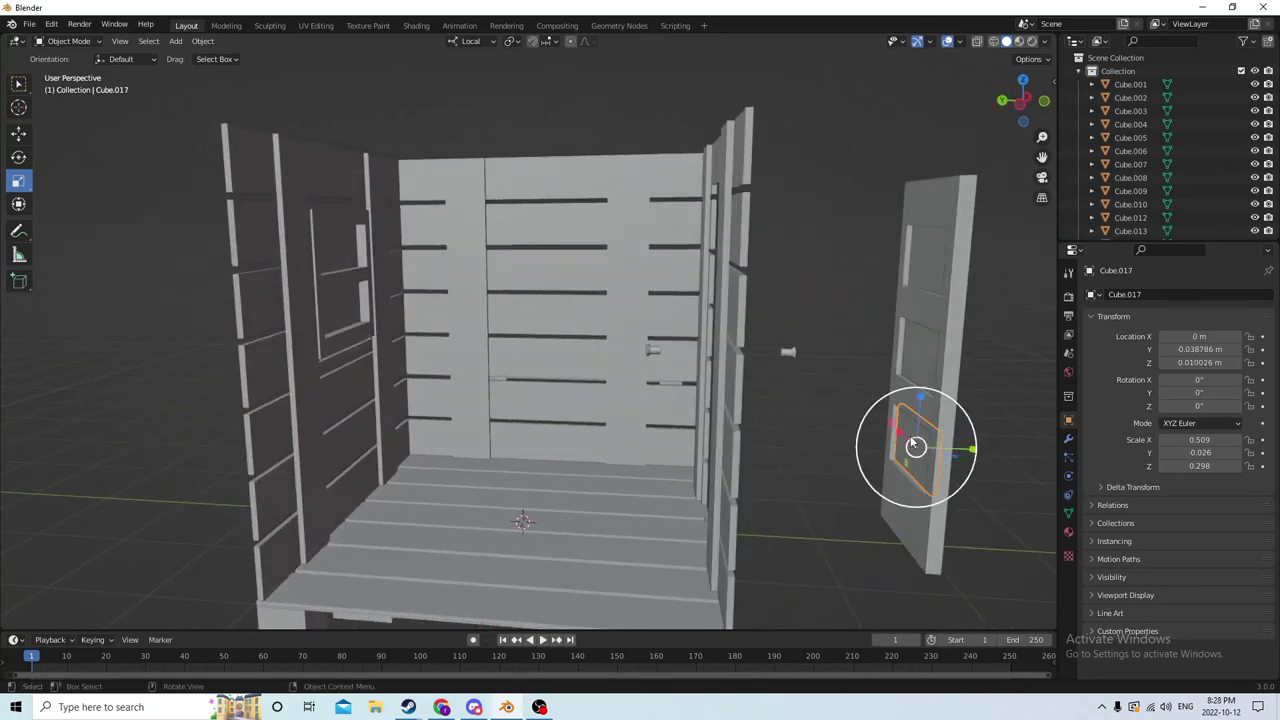
pyautogui.keyDown('shift'); pyautogui.click(916, 353); pyautogui.keyUp('shift')
pyautogui.keyDown('shift'); pyautogui.click(918, 256); pyautogui.keyUp('shift')
pyautogui.press('Tab')
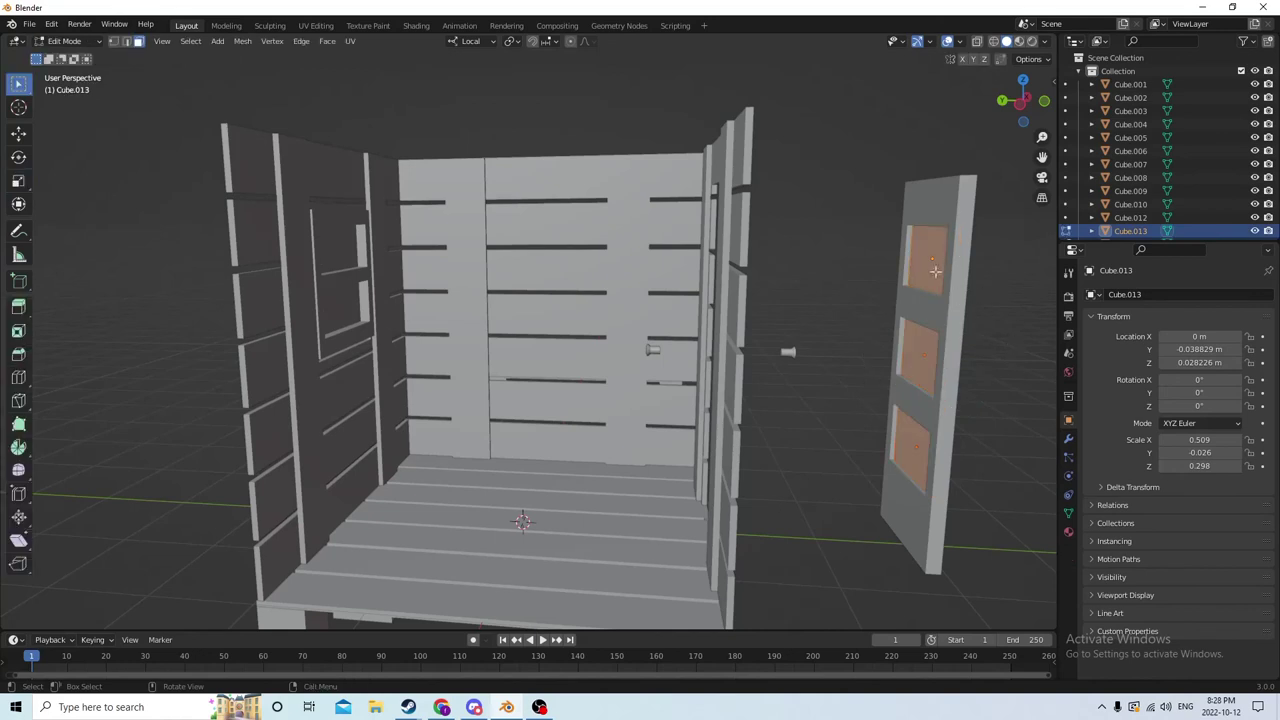
pyautogui.click(934, 256)
pyautogui.click(851, 176)
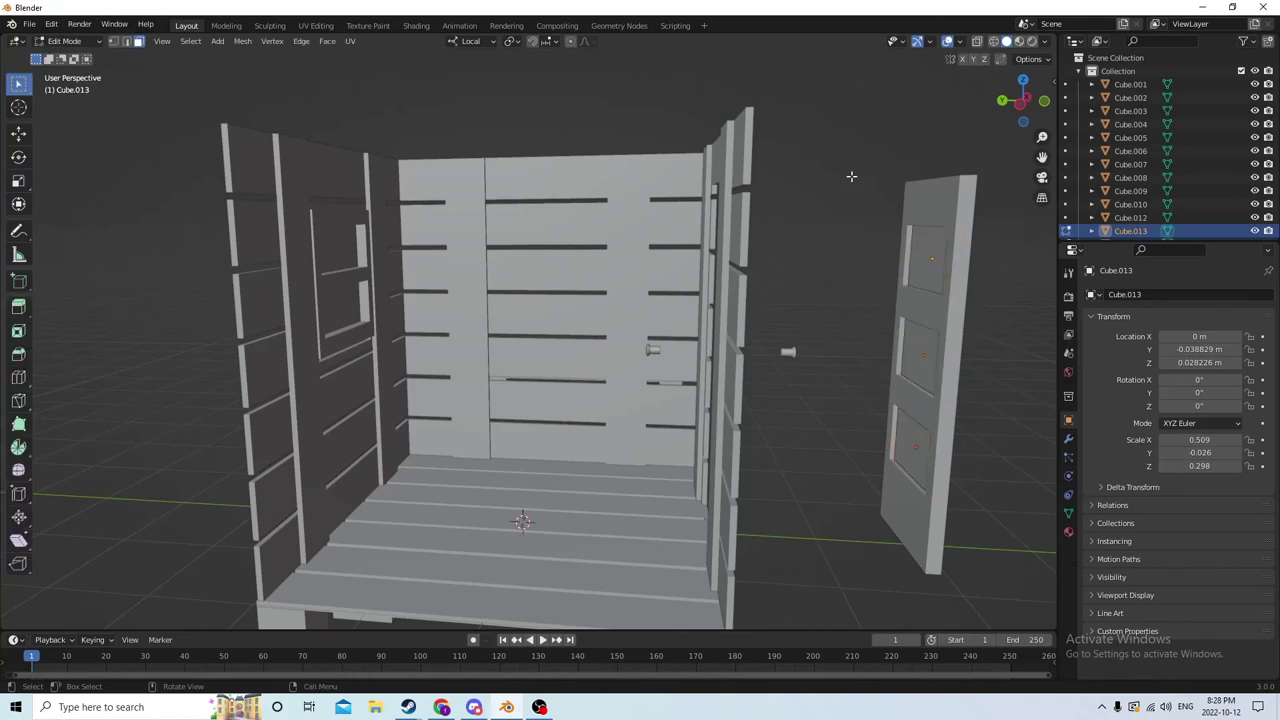
pyautogui.click(913, 245)
pyautogui.keyDown('shift'); pyautogui.click(902, 378); pyautogui.keyUp('shift')
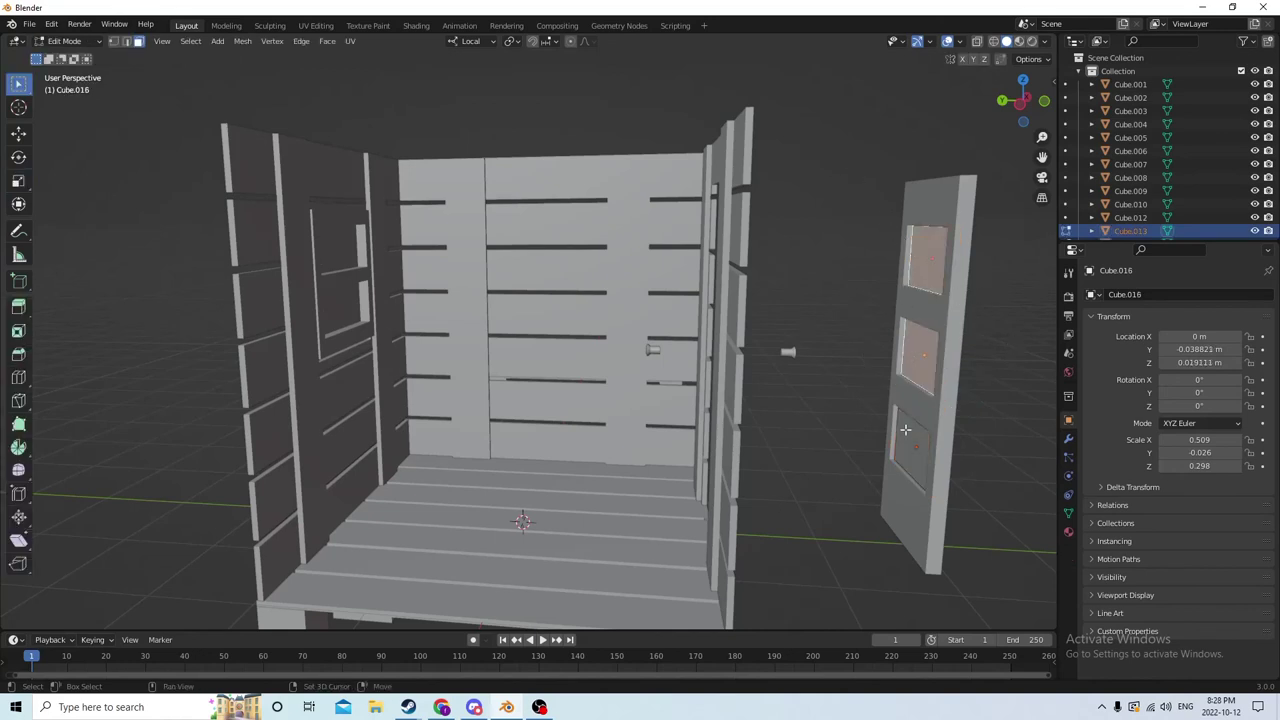
pyautogui.keyDown('shift'); pyautogui.click(905, 430); pyautogui.keyUp('shift')
pyautogui.press('x')
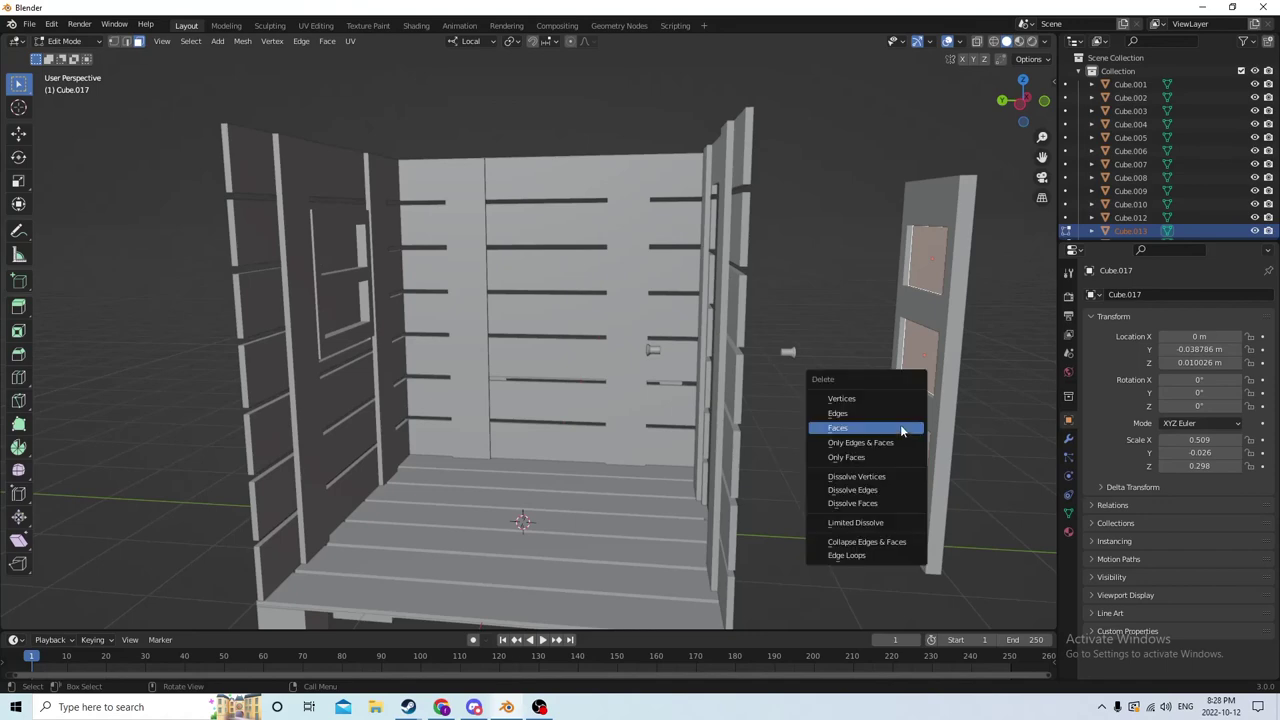
pyautogui.click(902, 428)
pyautogui.moveTo(832, 340); pyautogui.dragTo(809, 377, button='middle')
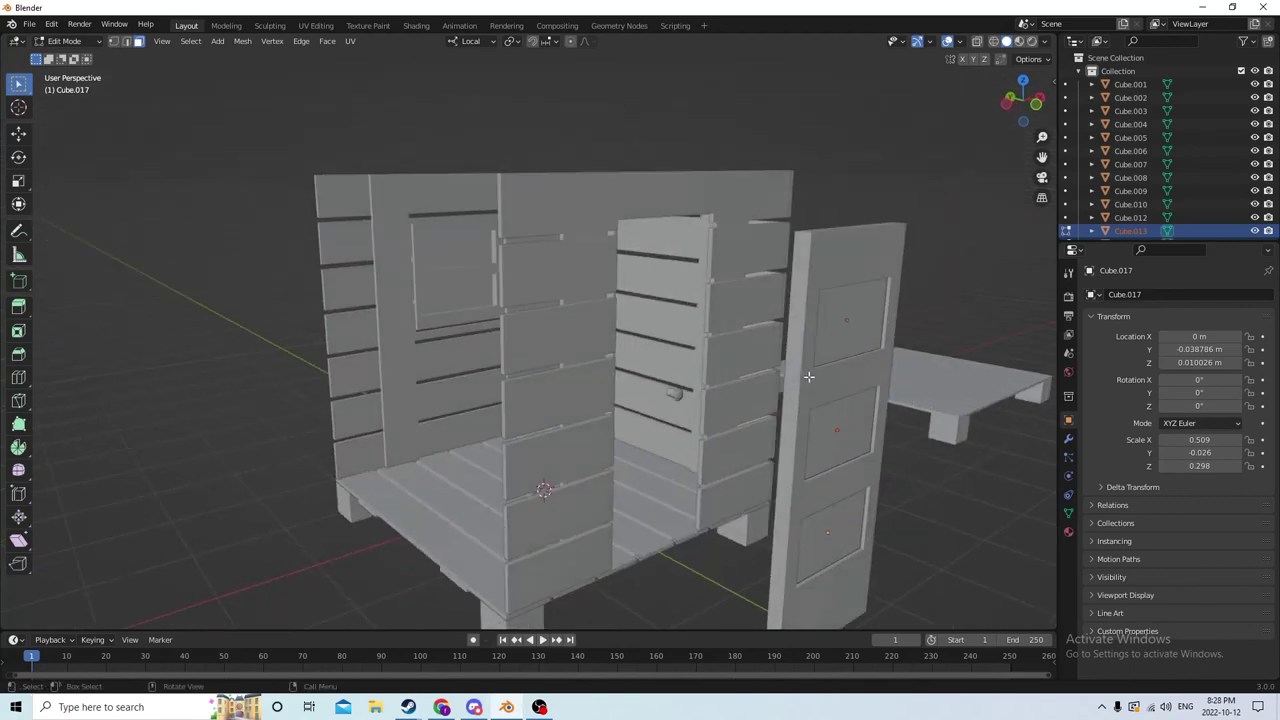
pyautogui.moveTo(908, 513); pyautogui.dragTo(925, 510, button='middle')
# Step: Return to Object Mode and slide the door along Y into the crate wall
pyautogui.press('Tab')
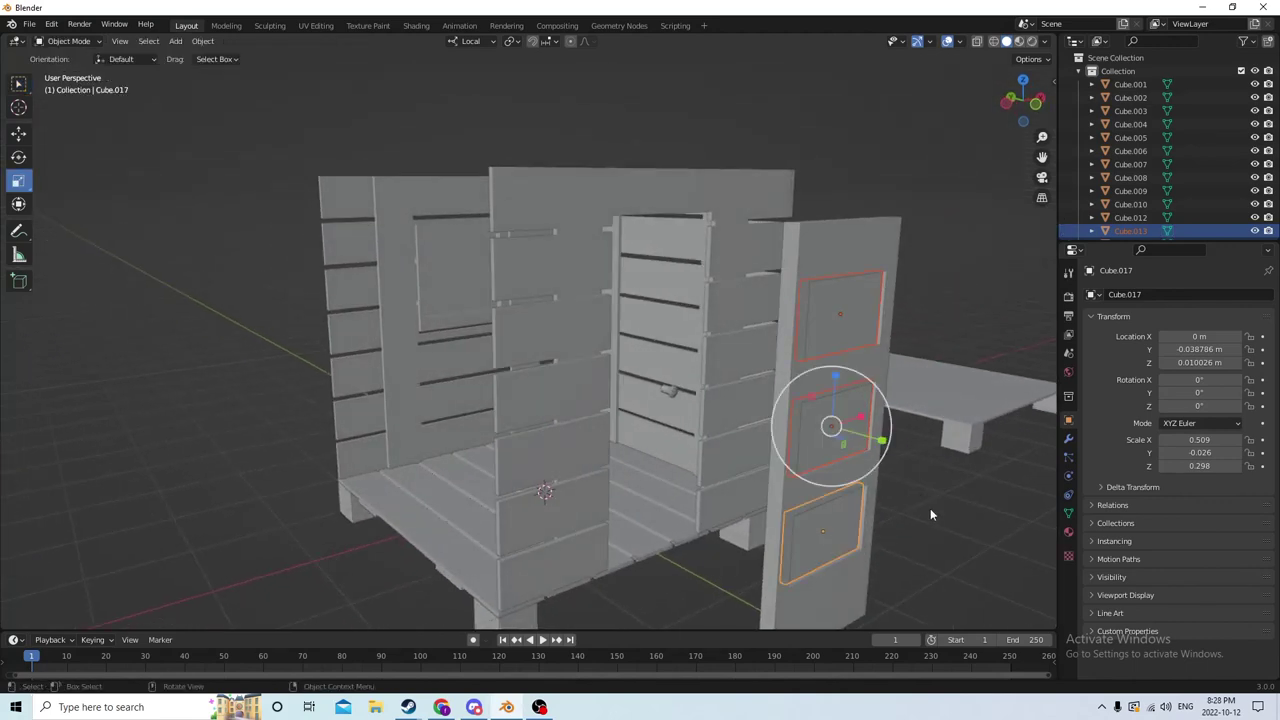
pyautogui.click(930, 508)
pyautogui.click(848, 527)
pyautogui.click(826, 335)
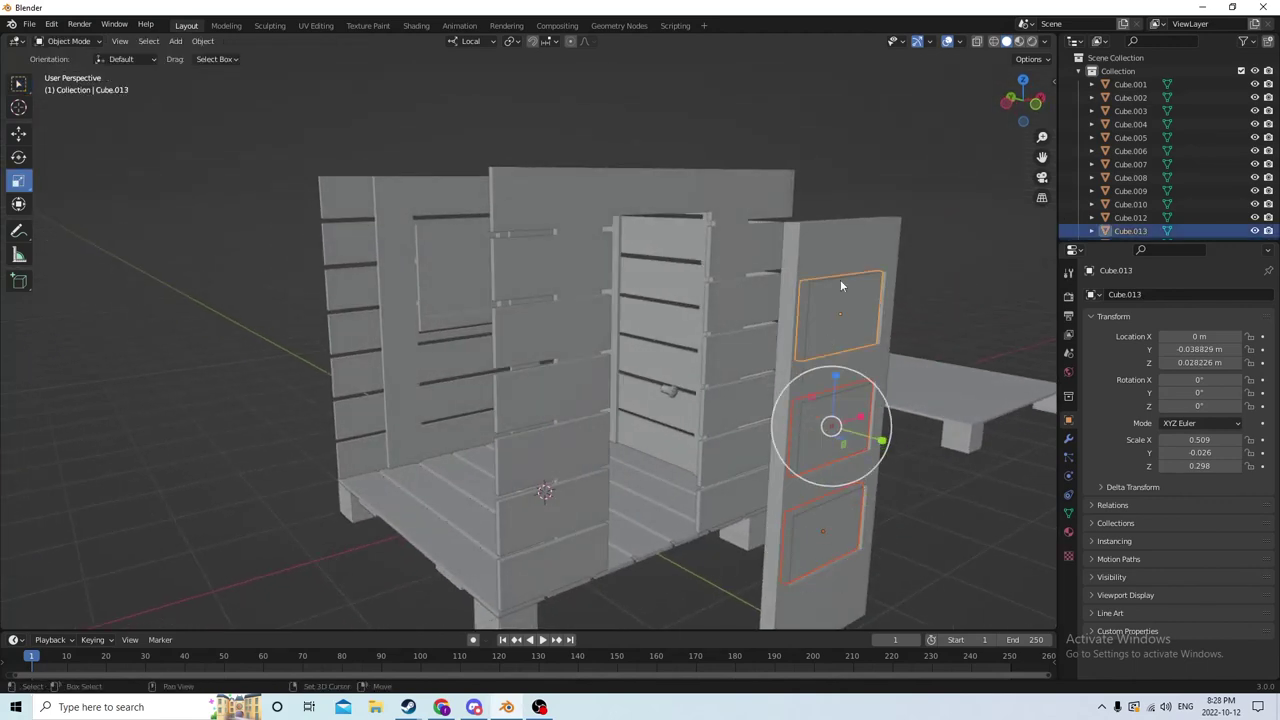
pyautogui.keyDown('shift'); pyautogui.click(842, 255); pyautogui.keyUp('shift')
pyautogui.click(853, 250)
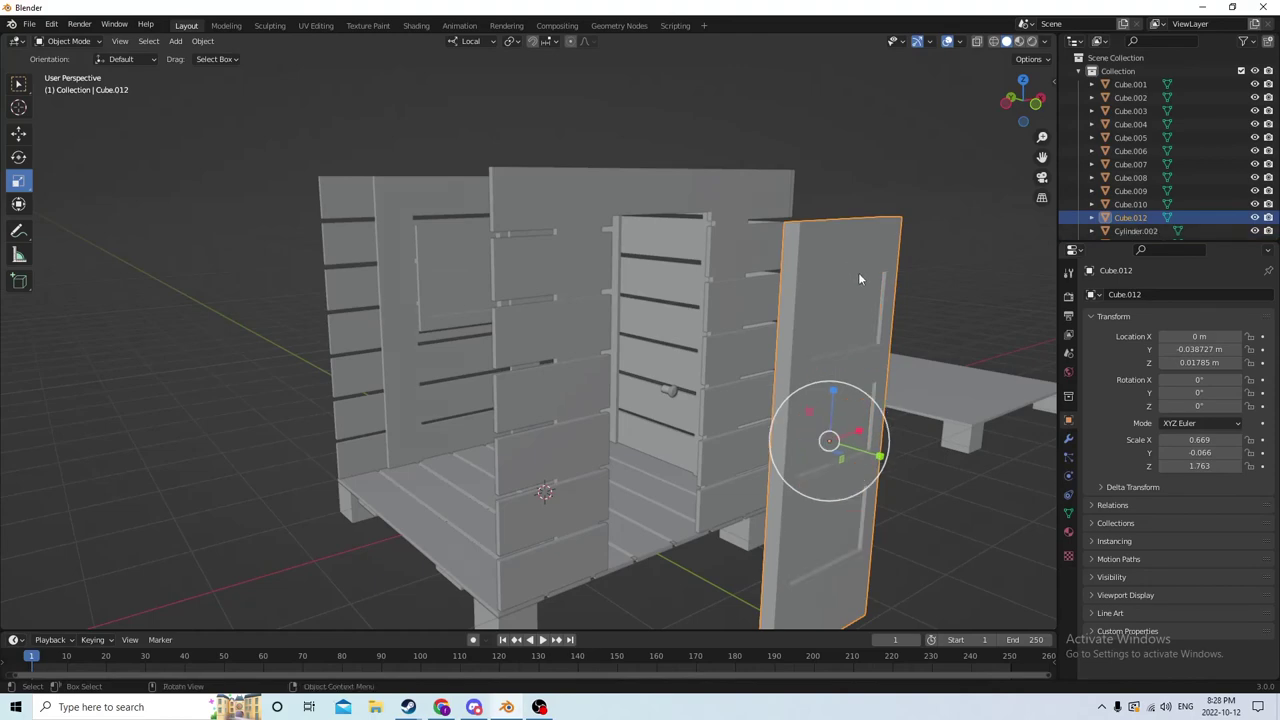
pyautogui.moveTo(858, 272); pyautogui.dragTo(841, 306, button='middle')
pyautogui.click(20, 135)
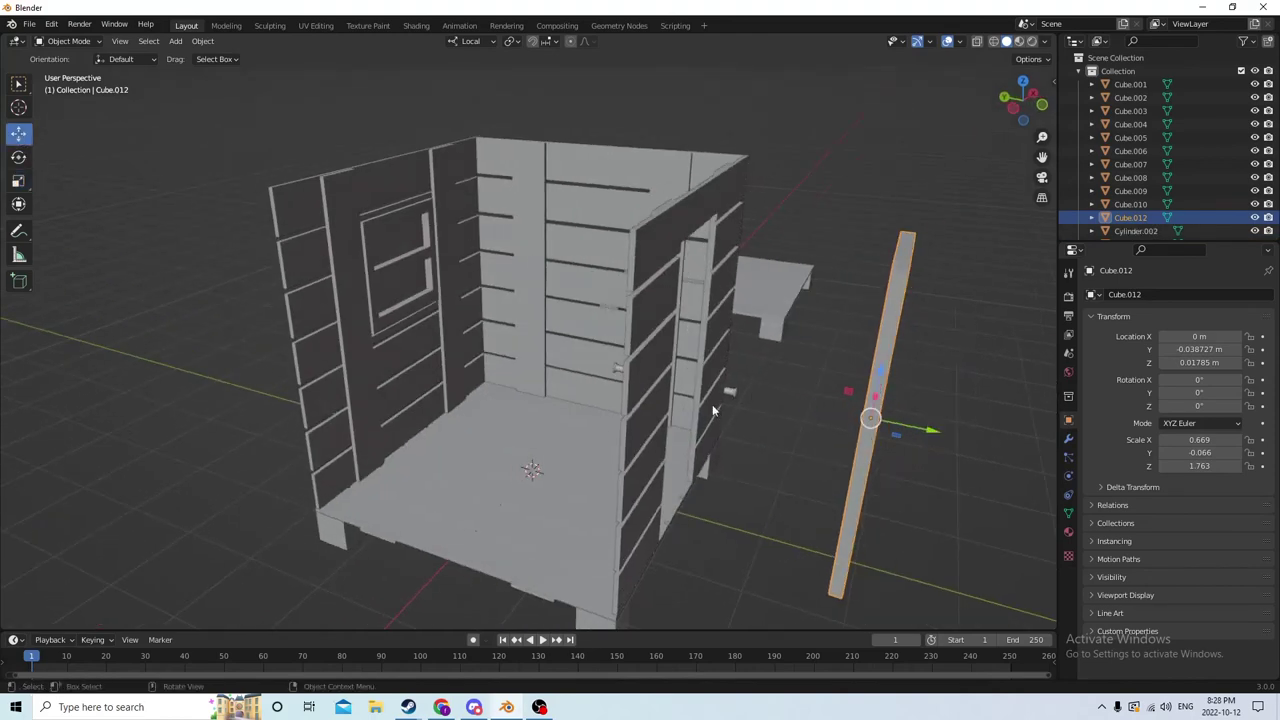
pyautogui.moveTo(922, 432); pyautogui.dragTo(736, 365)
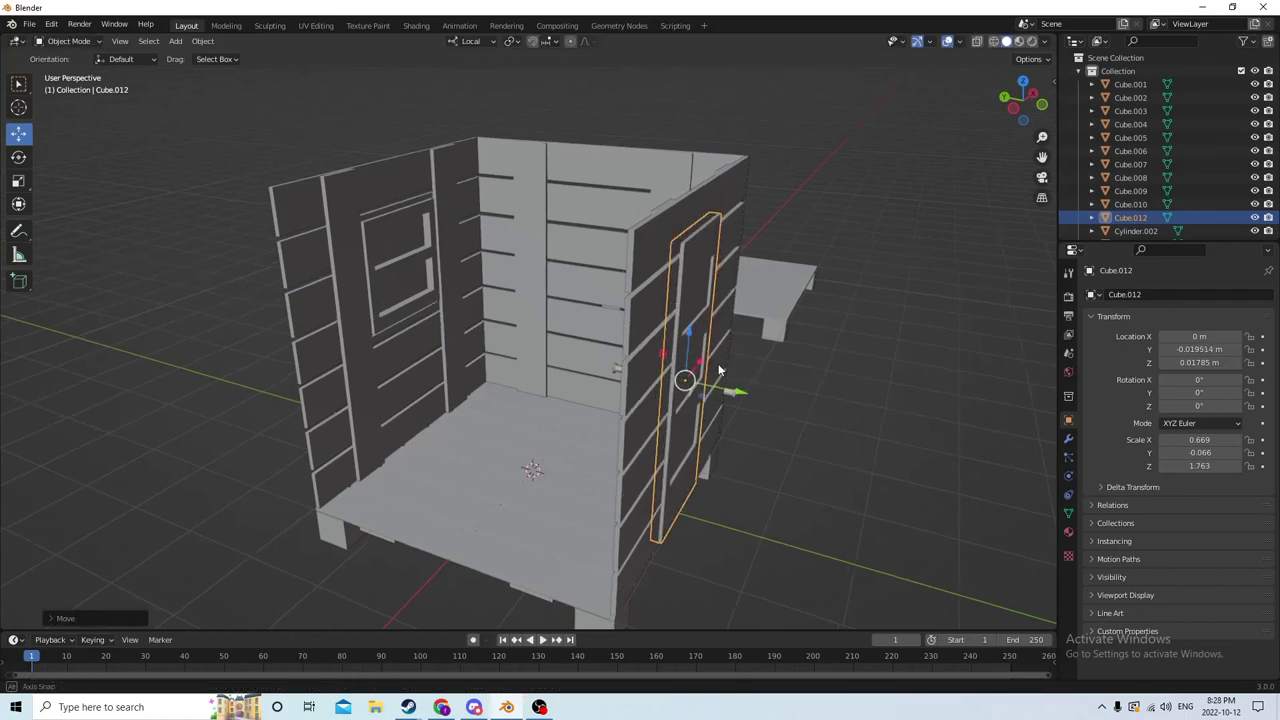
pyautogui.moveTo(736, 365); pyautogui.dragTo(687, 393, button='middle')
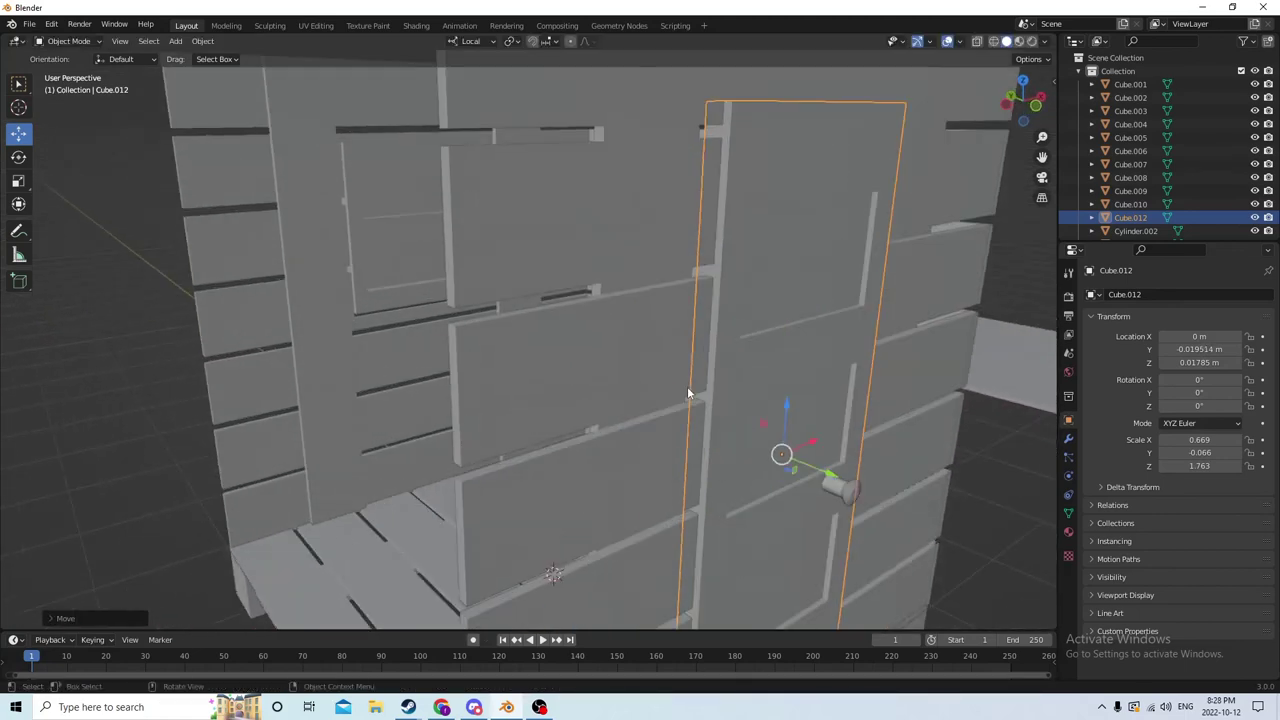
# Step: Place the outer knob against the door's face and the inner knob against its inner side
pyautogui.click(835, 490)
pyautogui.moveTo(888, 516); pyautogui.dragTo(772, 455)
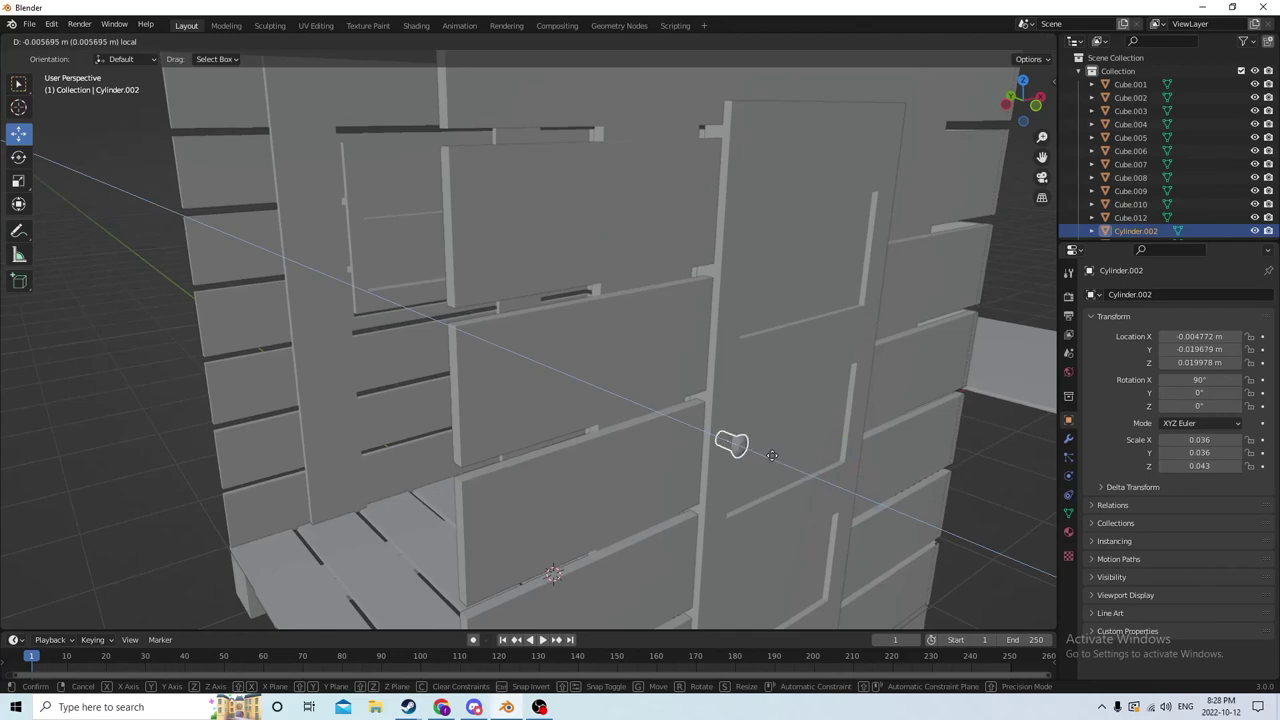
pyautogui.click(780, 459)
pyautogui.moveTo(780, 459); pyautogui.dragTo(706, 442, button='middle')
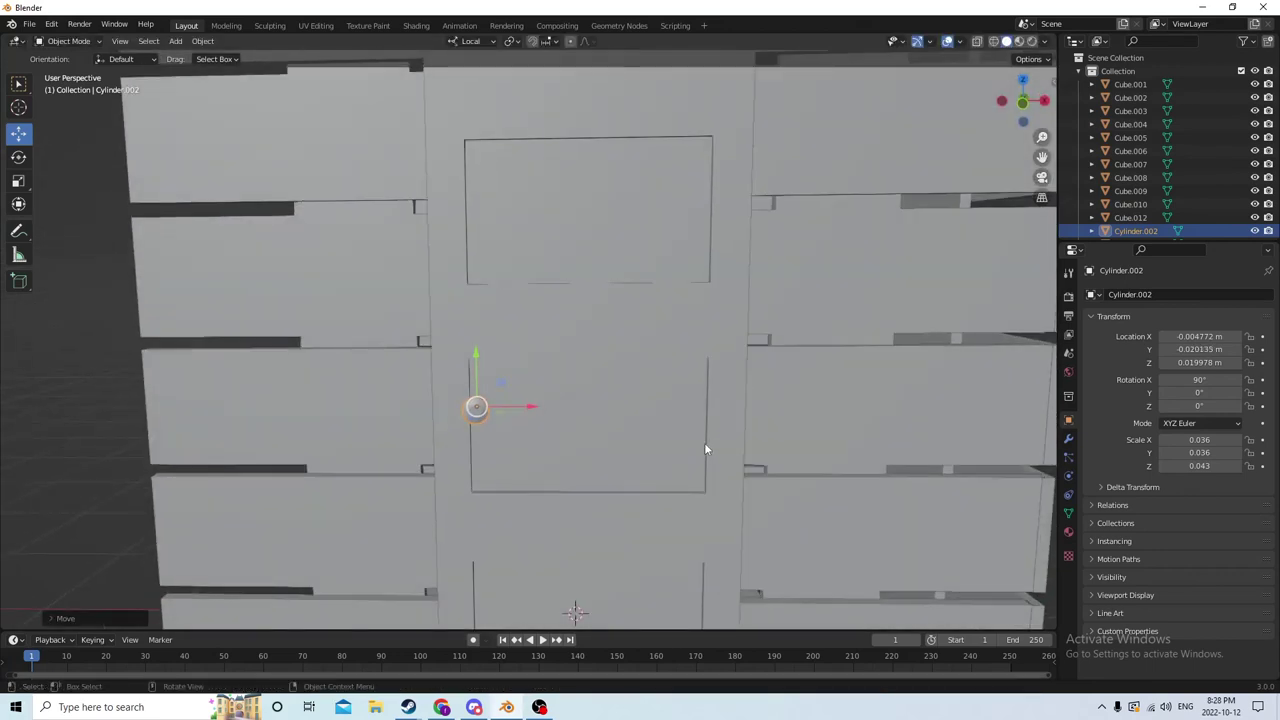
pyautogui.moveTo(538, 413); pyautogui.dragTo(505, 402)
pyautogui.moveTo(505, 402); pyautogui.dragTo(647, 437, button='middle')
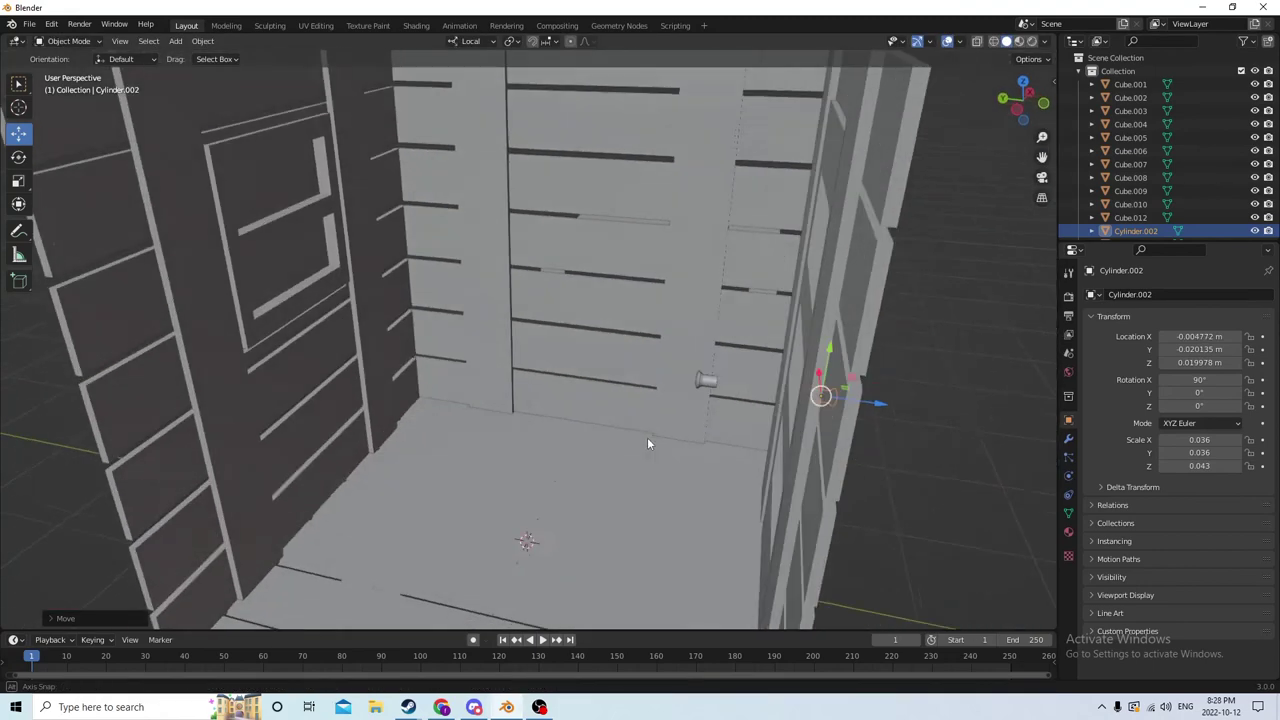
pyautogui.click(712, 382)
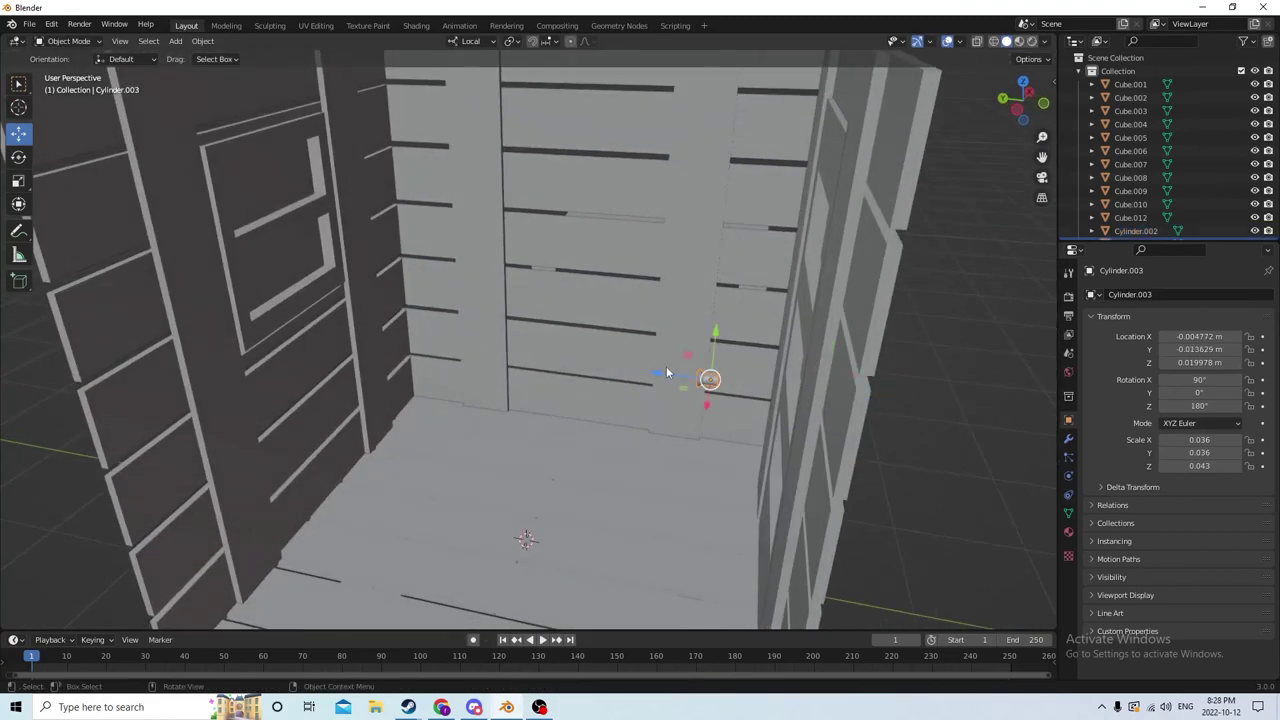
pyautogui.moveTo(709, 379); pyautogui.dragTo(763, 371)
pyautogui.moveTo(763, 371); pyautogui.dragTo(654, 357, button='middle')
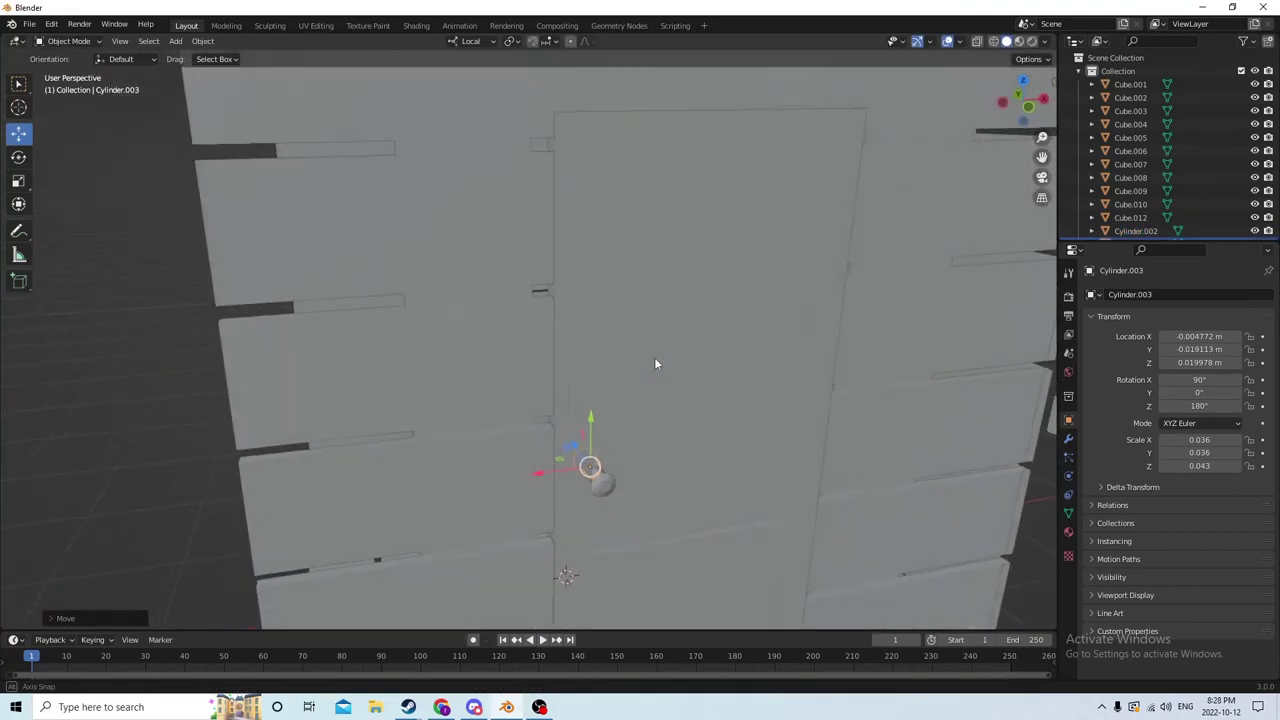
# Step: Nudge the outer knob along X to line it up on the door
pyautogui.click(592, 477)
pyautogui.moveTo(605, 470); pyautogui.dragTo(621, 459)
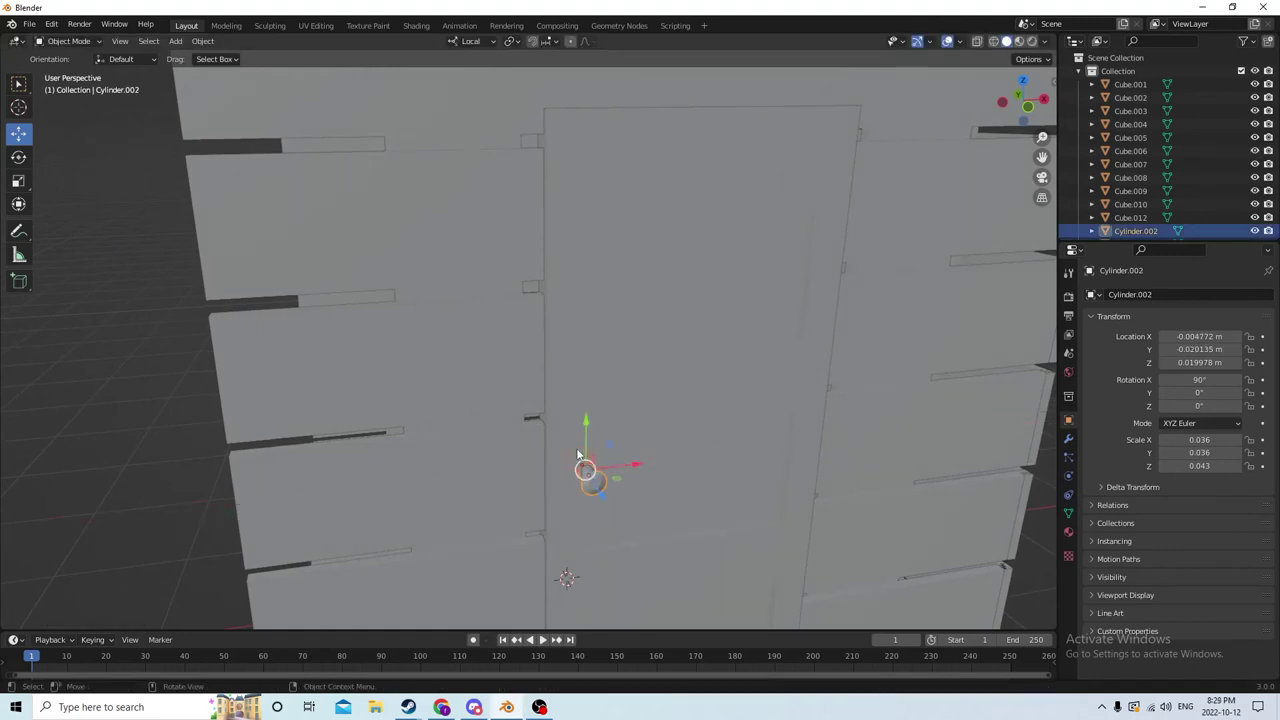
pyautogui.click(633, 456)
pyautogui.click(592, 480)
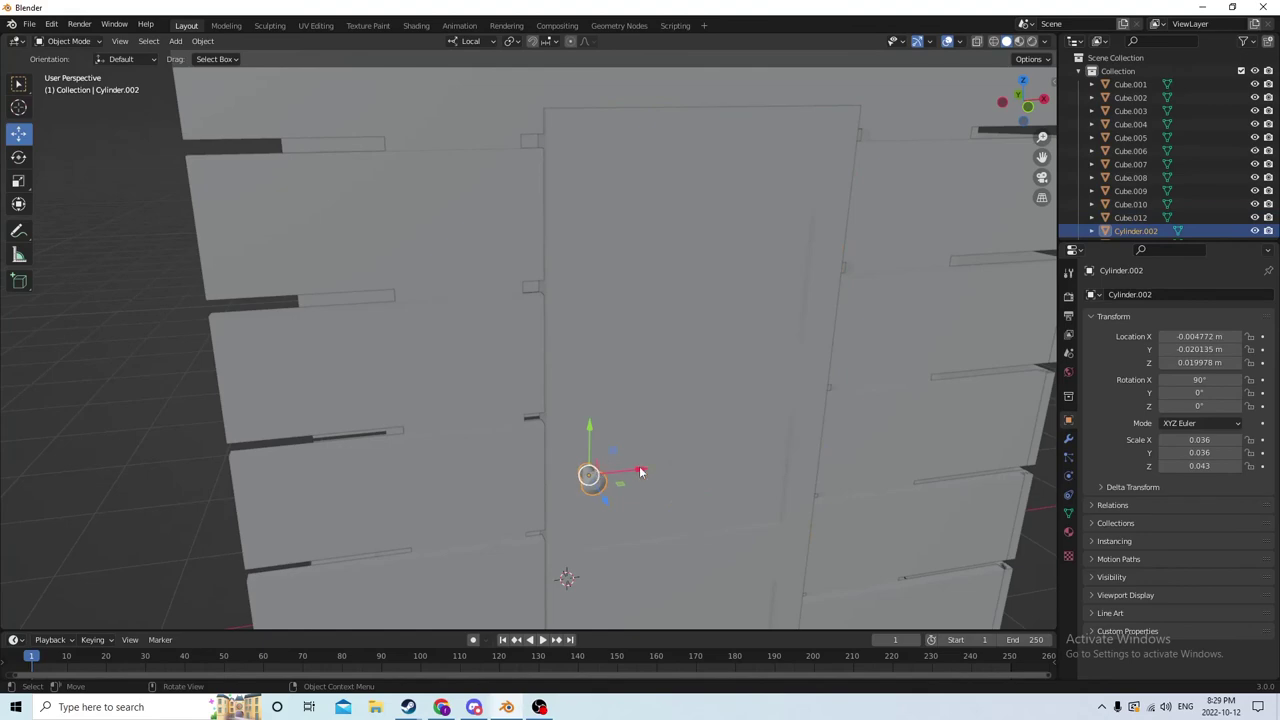
pyautogui.moveTo(640, 474); pyautogui.dragTo(608, 465)
pyautogui.moveTo(620, 470); pyautogui.dragTo(794, 488, button='middle')
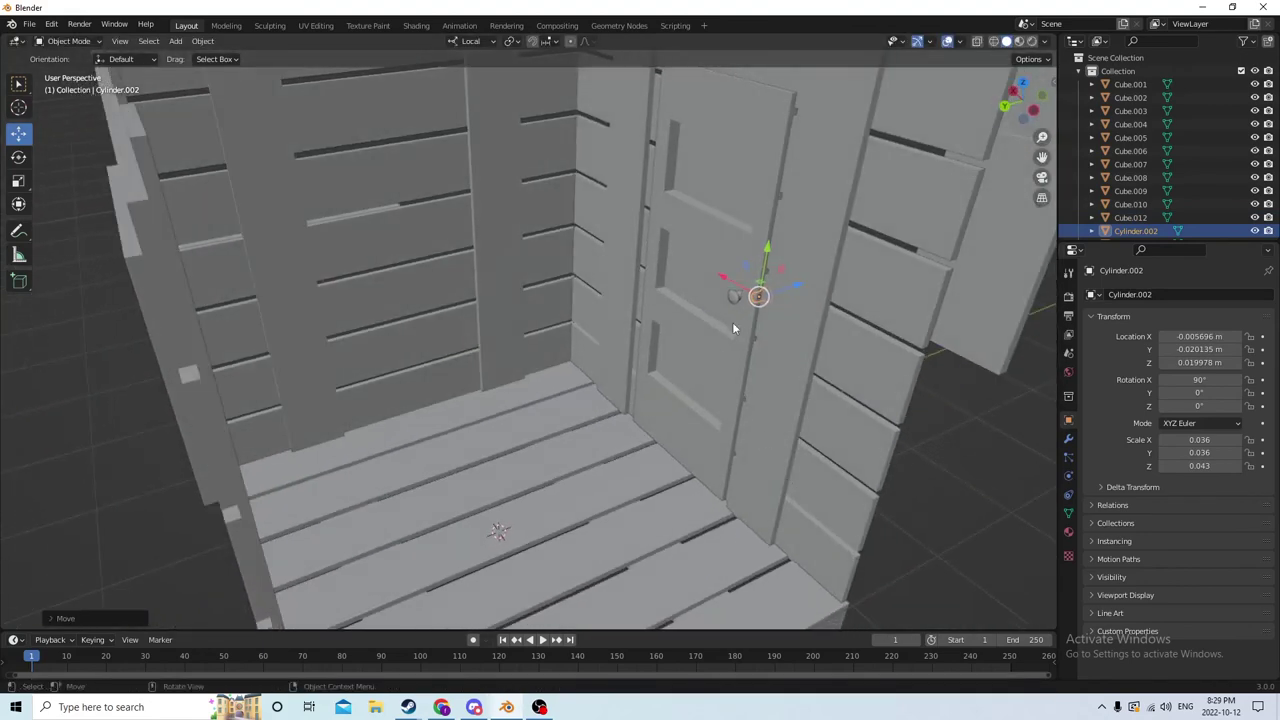
# Step: Nudge the inner knob along X and adjust the outer knob's depth
pyautogui.click(738, 295)
pyautogui.moveTo(738, 295); pyautogui.dragTo(775, 290, button='middle')
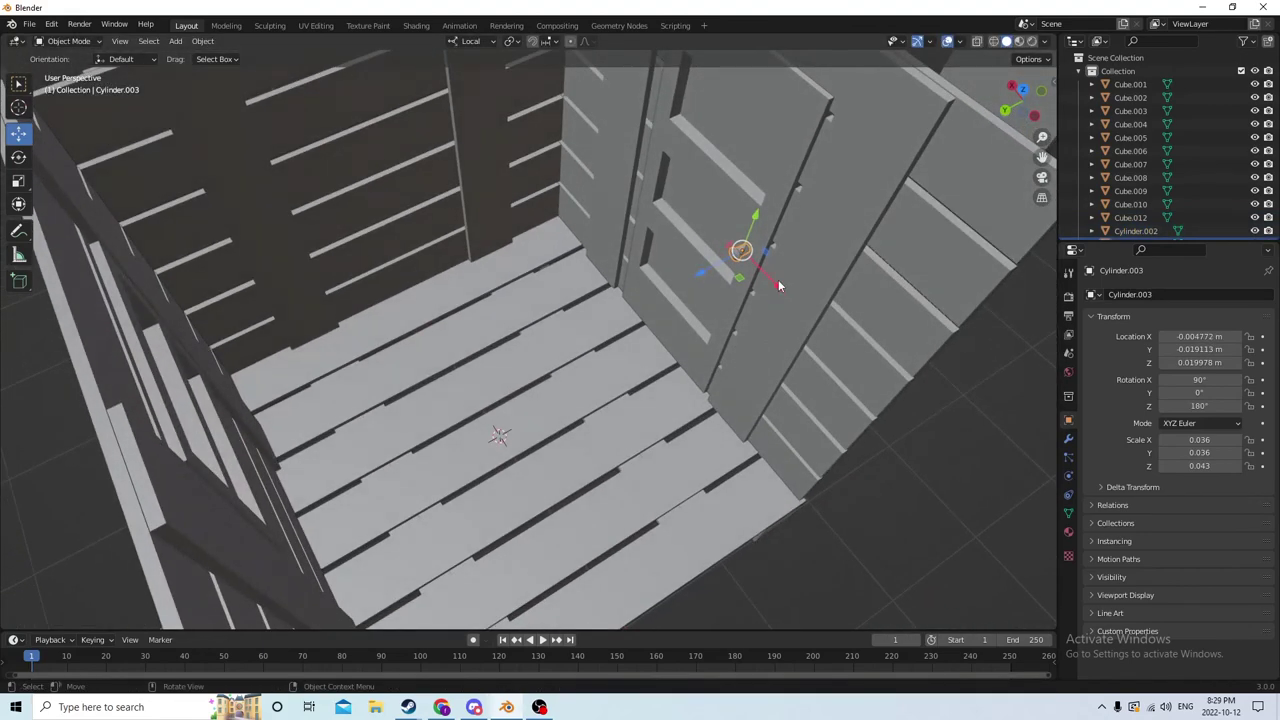
pyautogui.moveTo(779, 286); pyautogui.dragTo(748, 257)
pyautogui.moveTo(748, 257); pyautogui.dragTo(720, 429, button='middle')
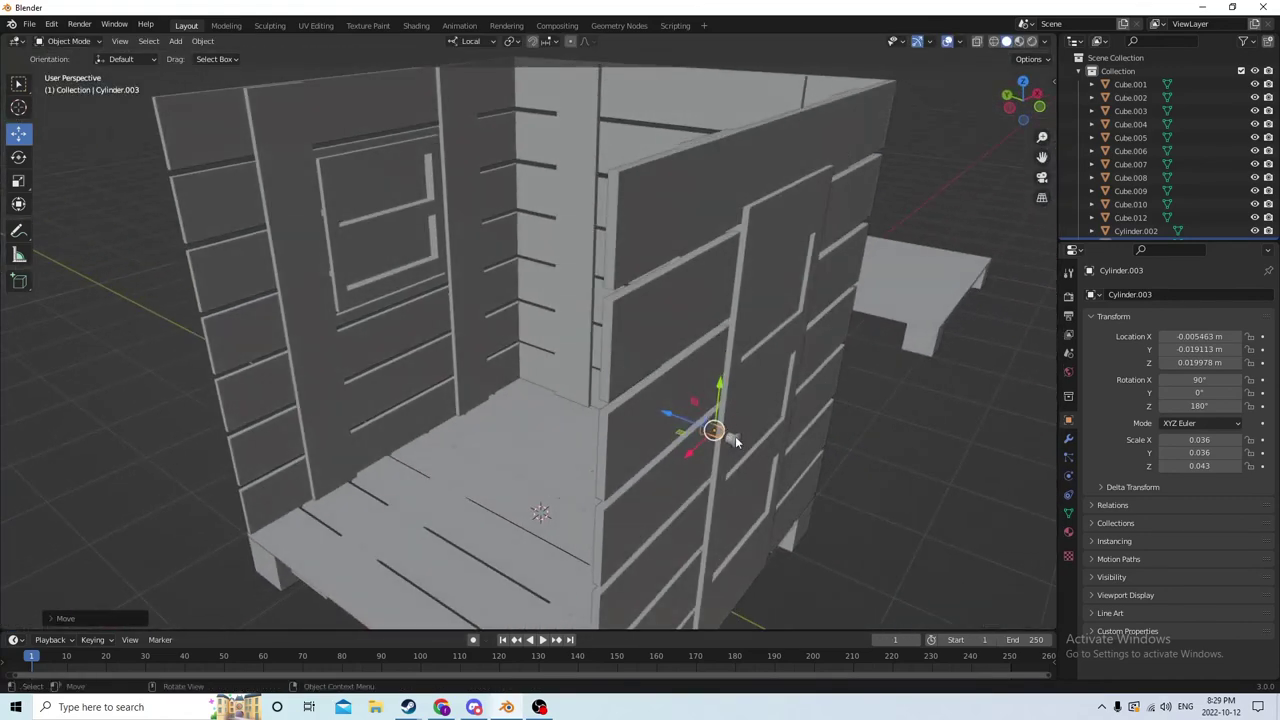
pyautogui.click(709, 429)
pyautogui.moveTo(760, 447); pyautogui.dragTo(766, 449)
pyautogui.moveTo(766, 449); pyautogui.dragTo(752, 390, button='middle')
# Step: Adjust the inner knob's depth and X position, then select the door with the outer knob
pyautogui.click(750, 390)
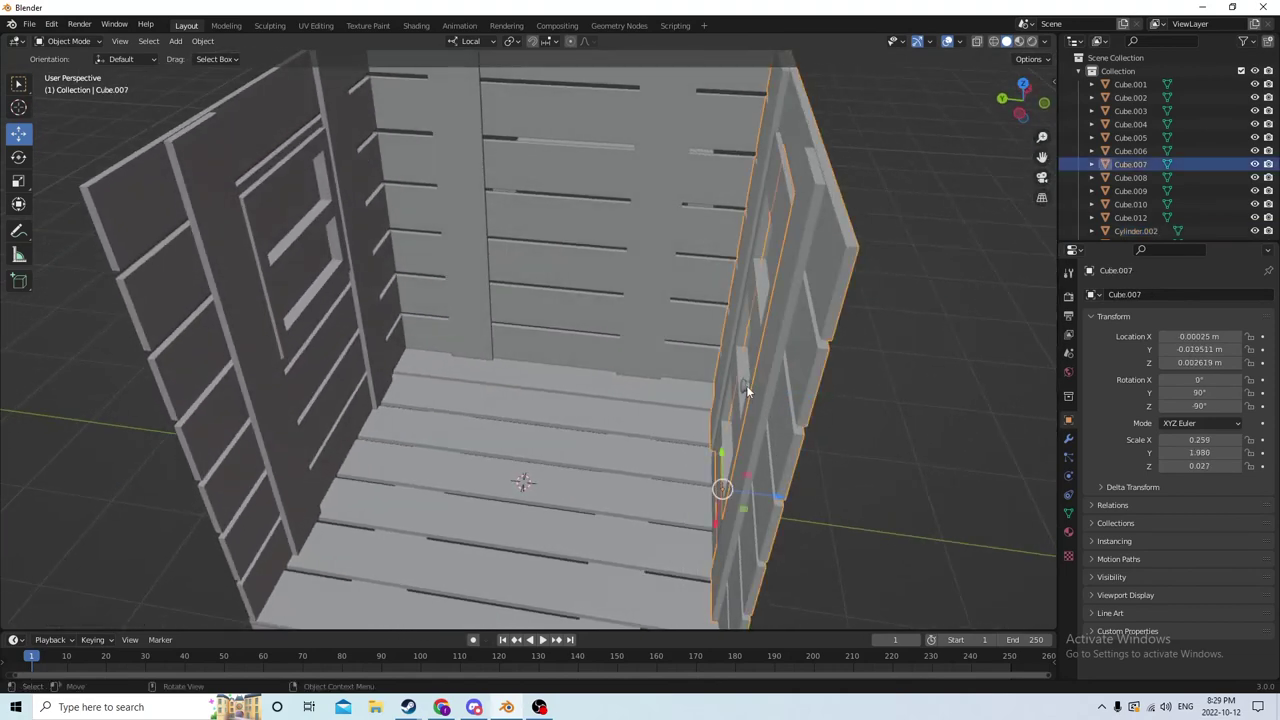
pyautogui.click(746, 385)
pyautogui.click(747, 381)
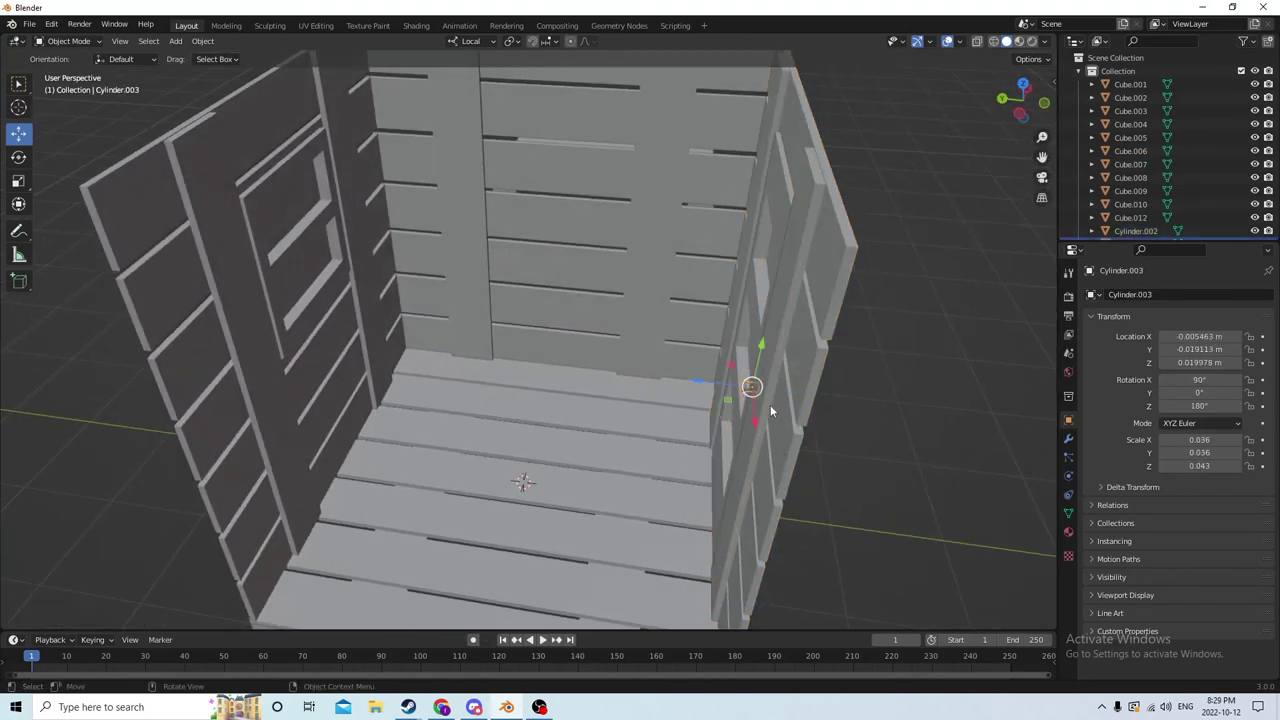
pyautogui.moveTo(713, 380); pyautogui.dragTo(741, 386)
pyautogui.moveTo(741, 386); pyautogui.dragTo(589, 346, button='middle')
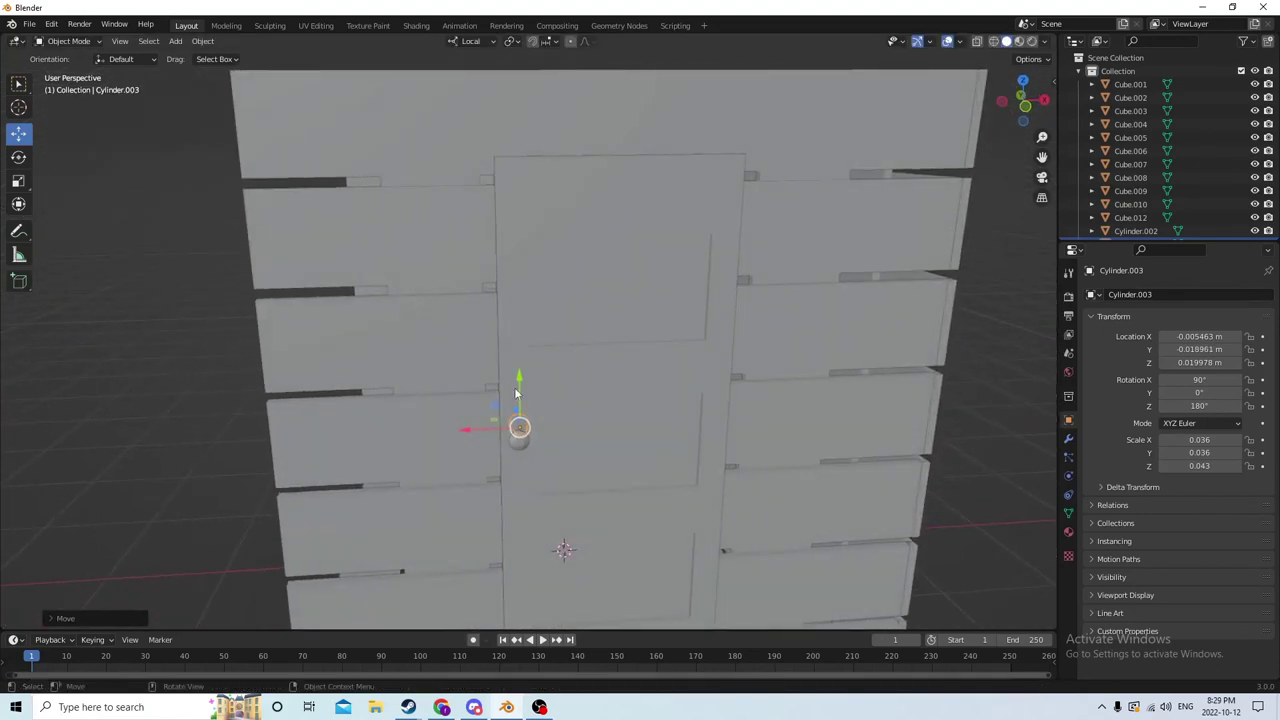
pyautogui.moveTo(474, 428); pyautogui.dragTo(466, 423)
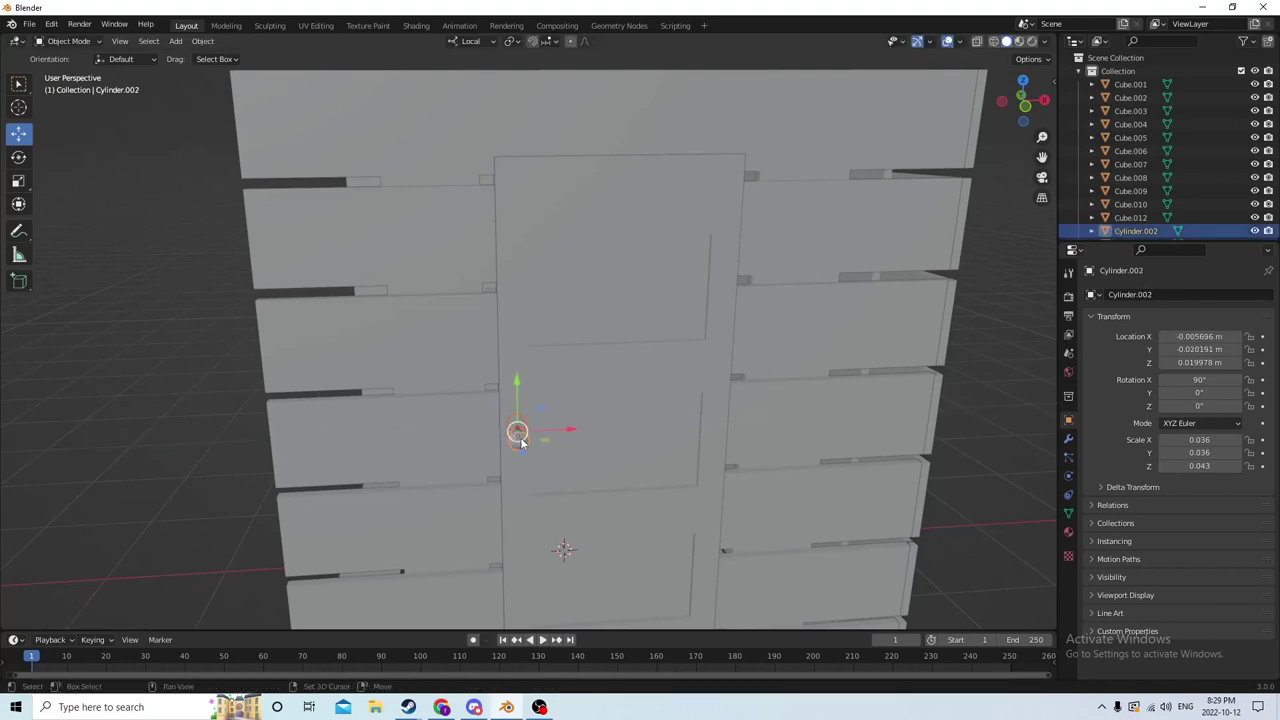
pyautogui.moveTo(520, 437); pyautogui.dragTo(558, 428, button='middle')
pyautogui.click(705, 348)
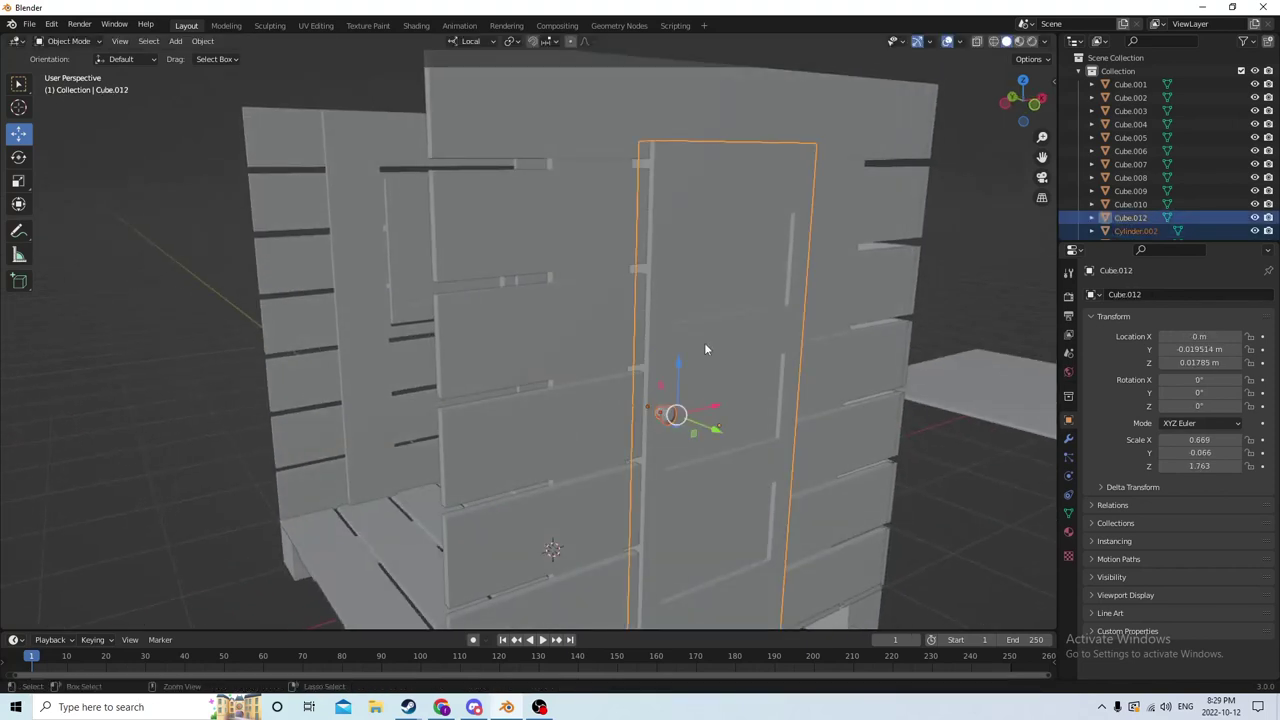
# Step: Join the outer knob into the door with Ctrl+J and move the door out along Y
pyautogui.hotkey('ctrl', 'j')
pyautogui.moveTo(740, 363); pyautogui.dragTo(762, 401, button='middle')
pyautogui.press('g')
pyautogui.press('y')
pyautogui.press('y')
pyautogui.click(886, 400)
pyautogui.moveTo(886, 400); pyautogui.dragTo(578, 460, button='middle')
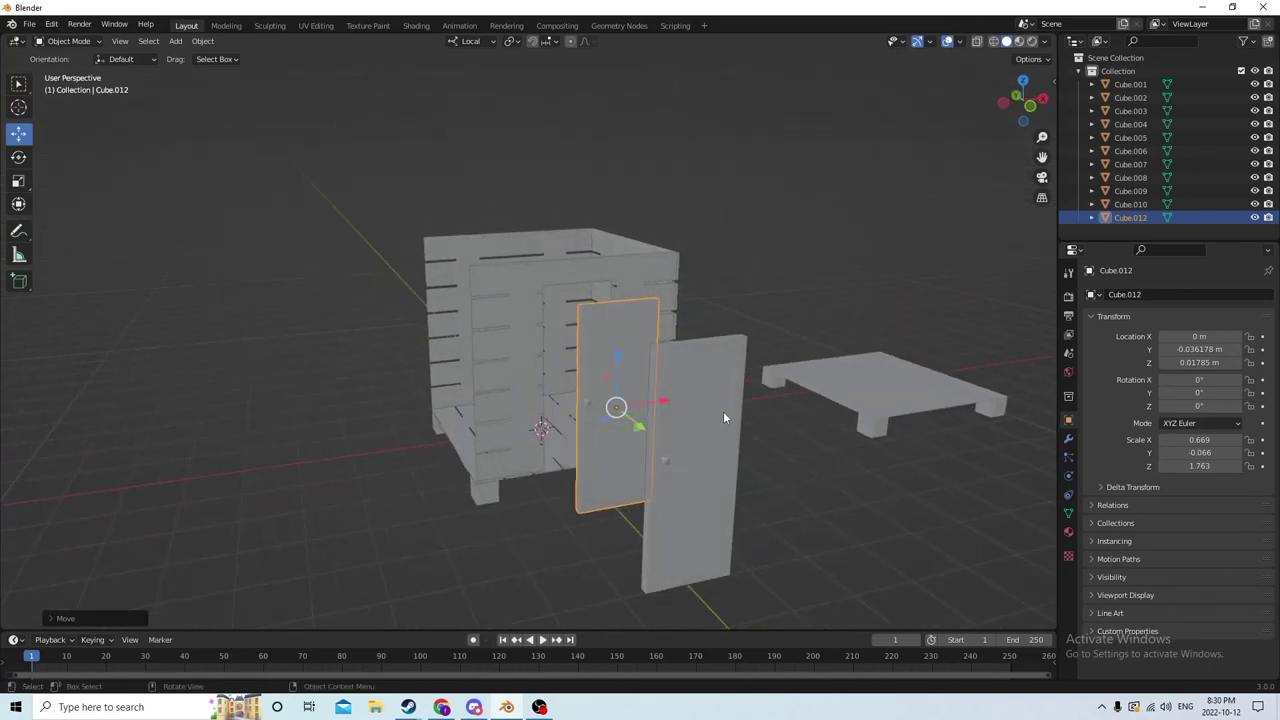
pyautogui.moveTo(725, 418); pyautogui.dragTo(683, 389, button='middle')
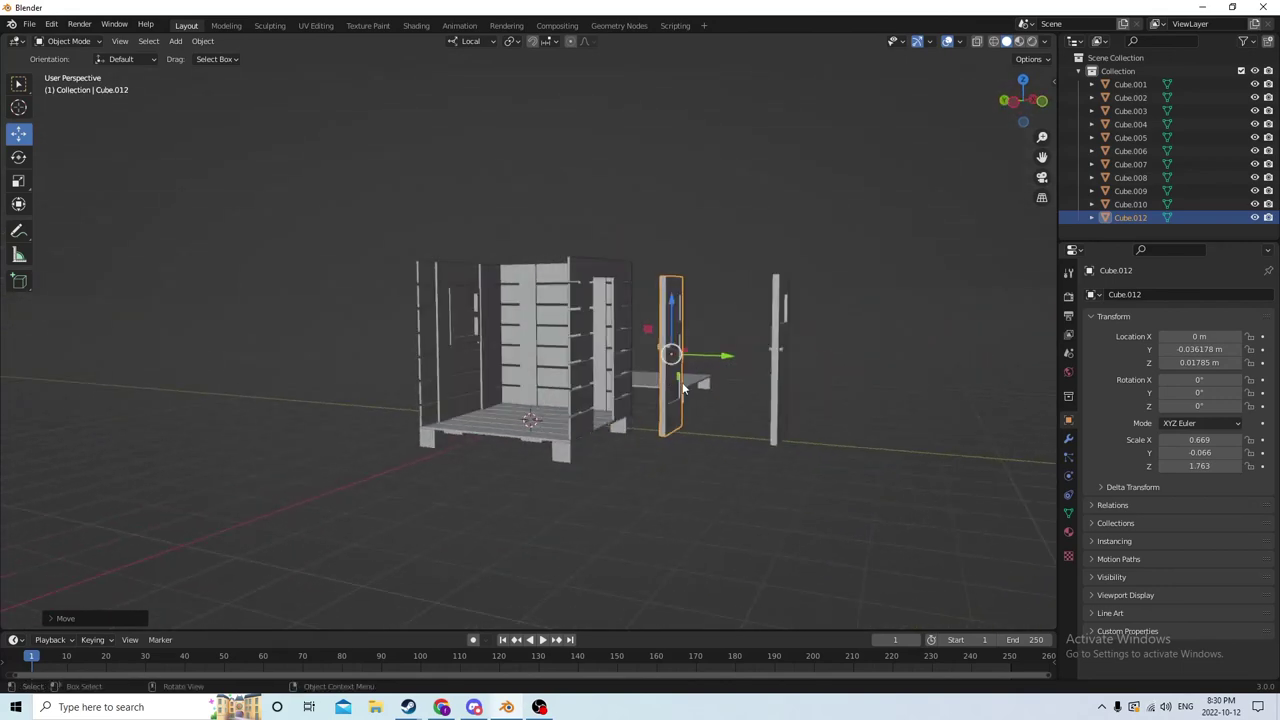